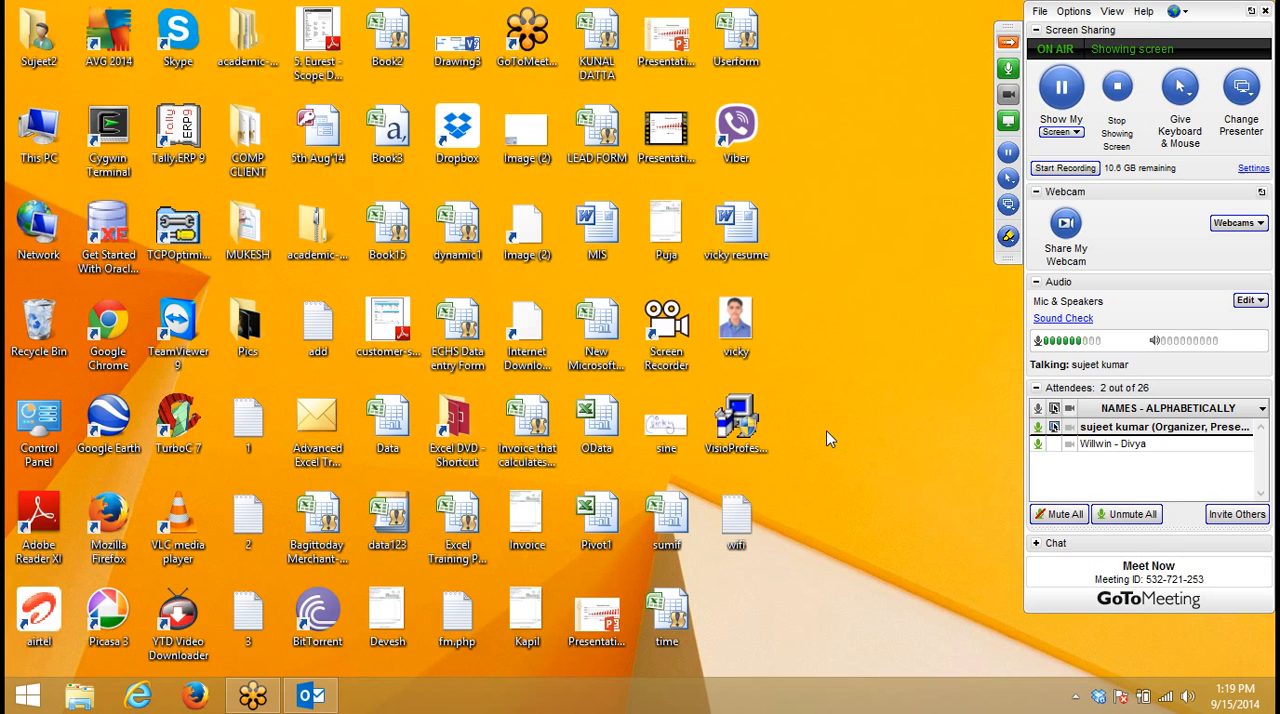
- Launch Excel 2013 with a blank workbook and collapse the GoToMeeting control panel
key(super)
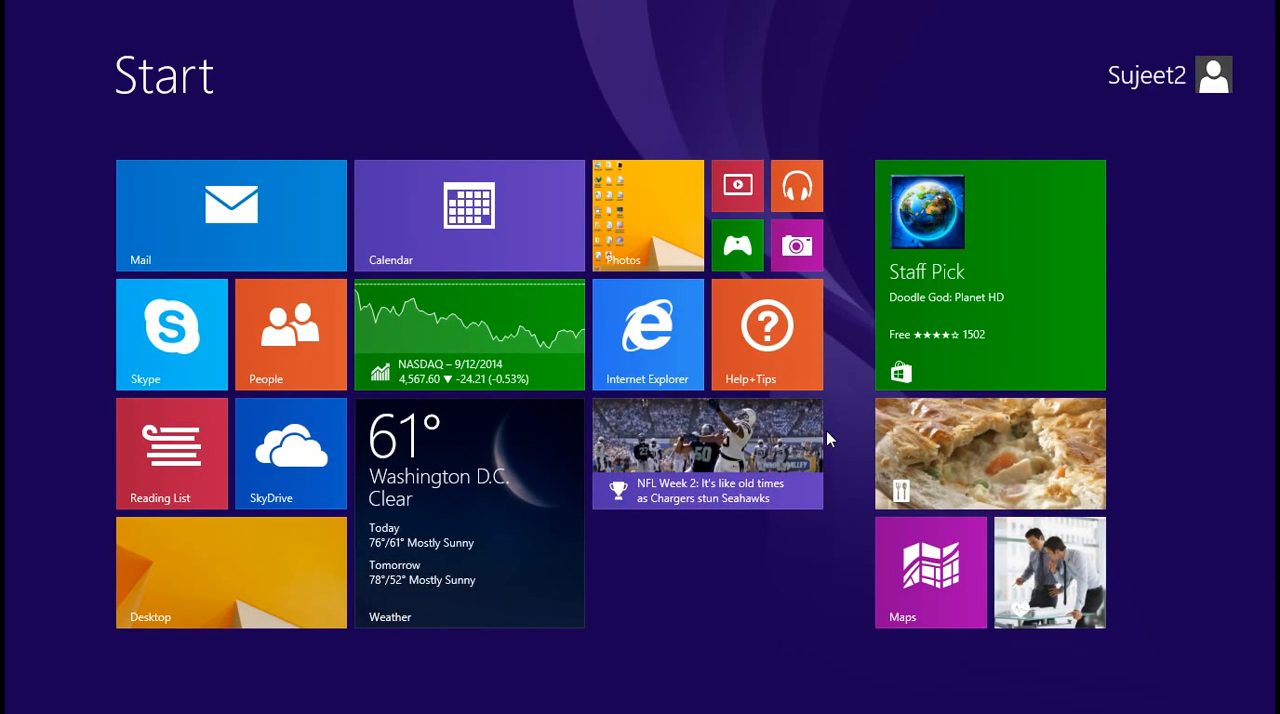
text(2013)
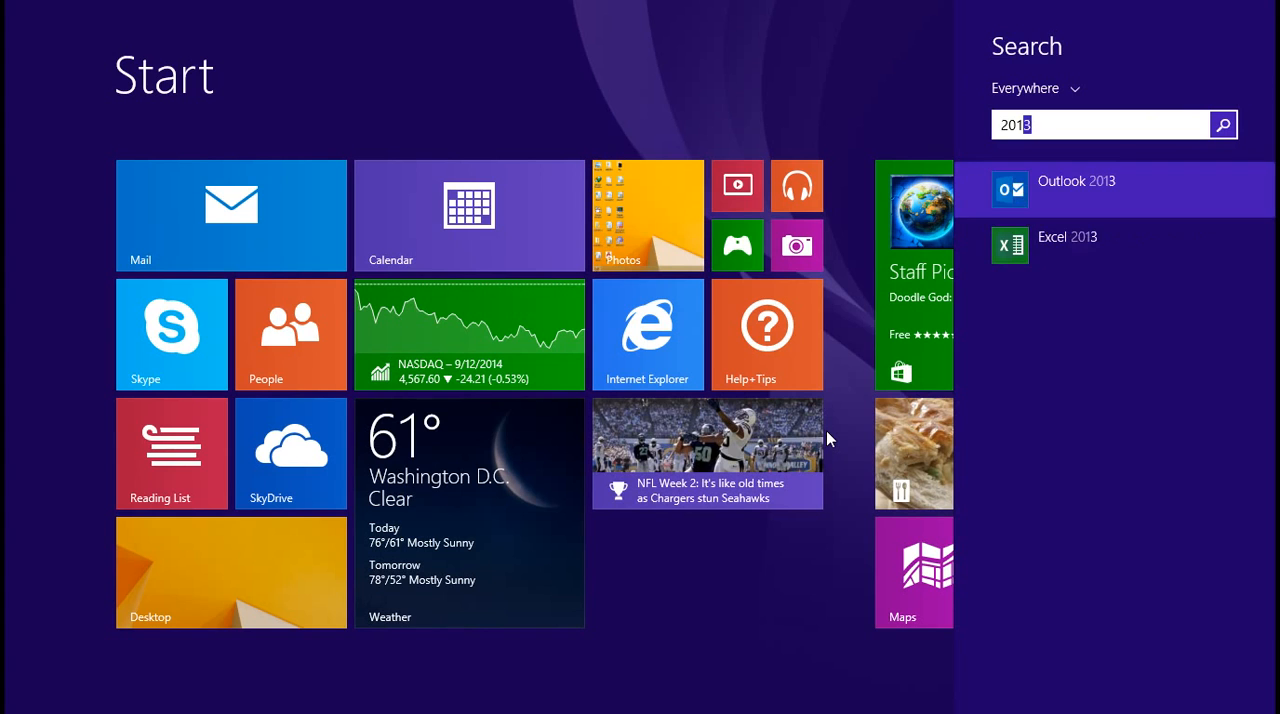
key(Down)
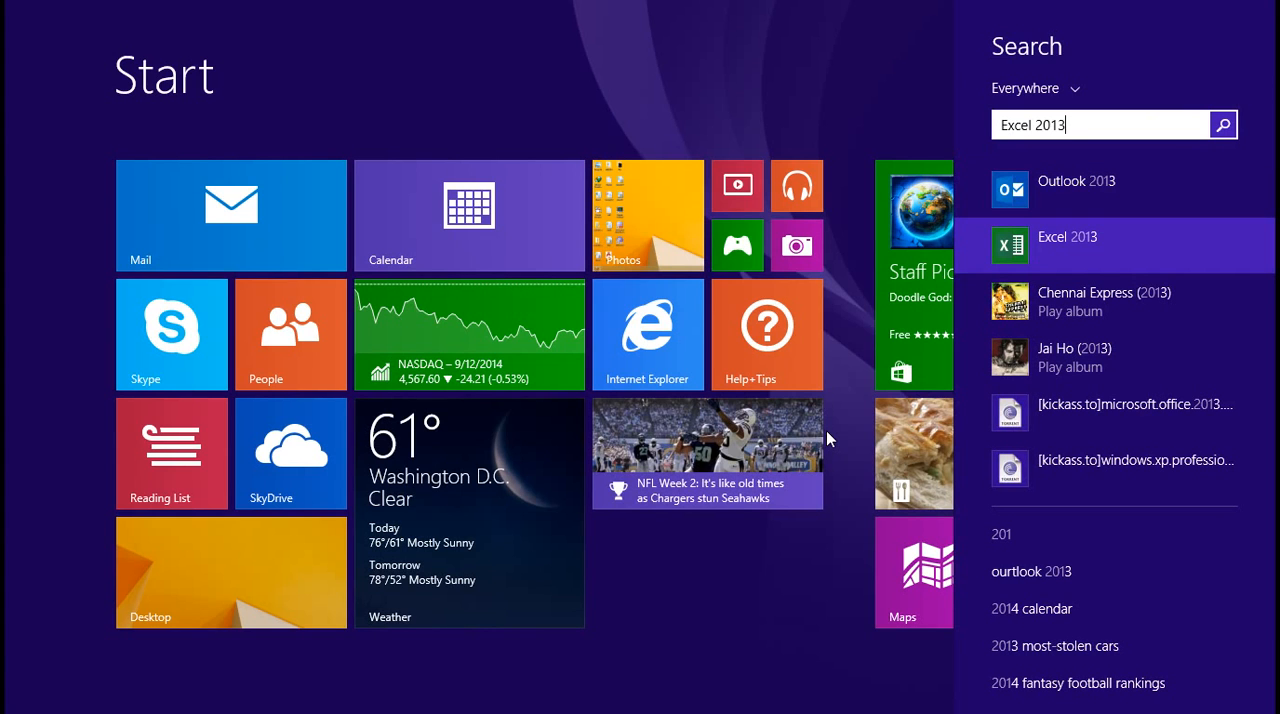
key(Return)
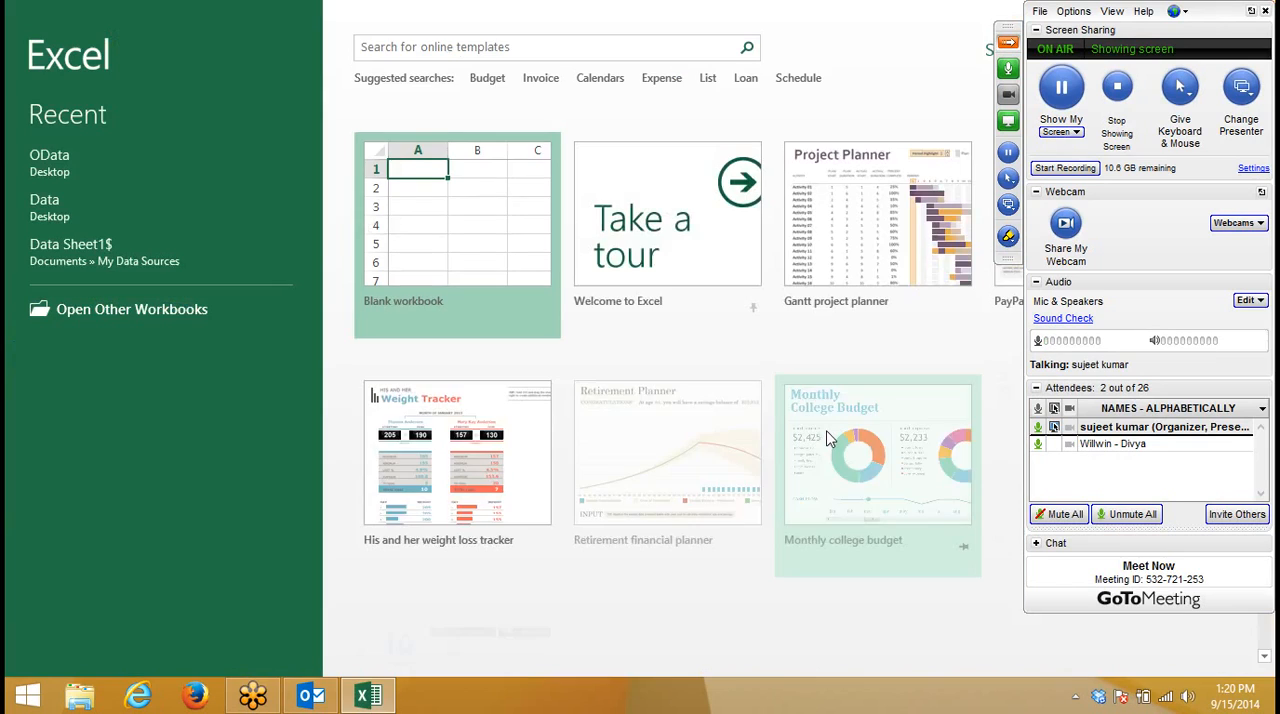
click(451, 210)
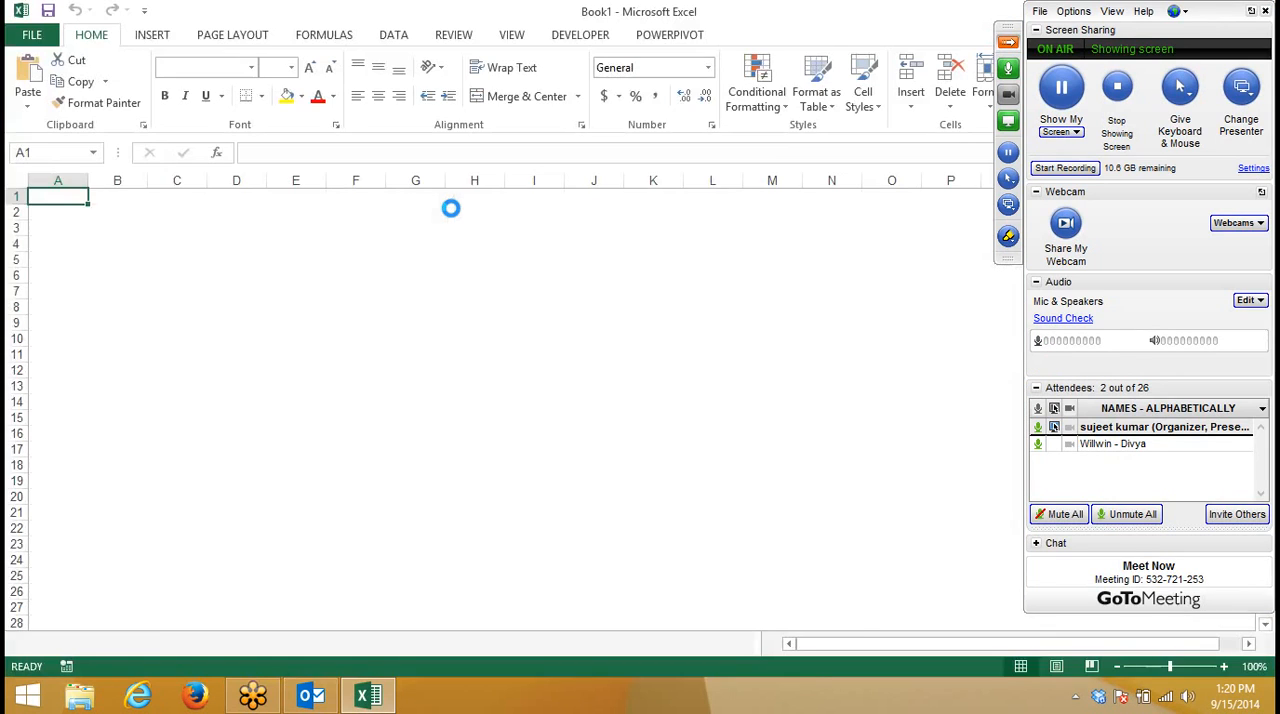
click(451, 210)
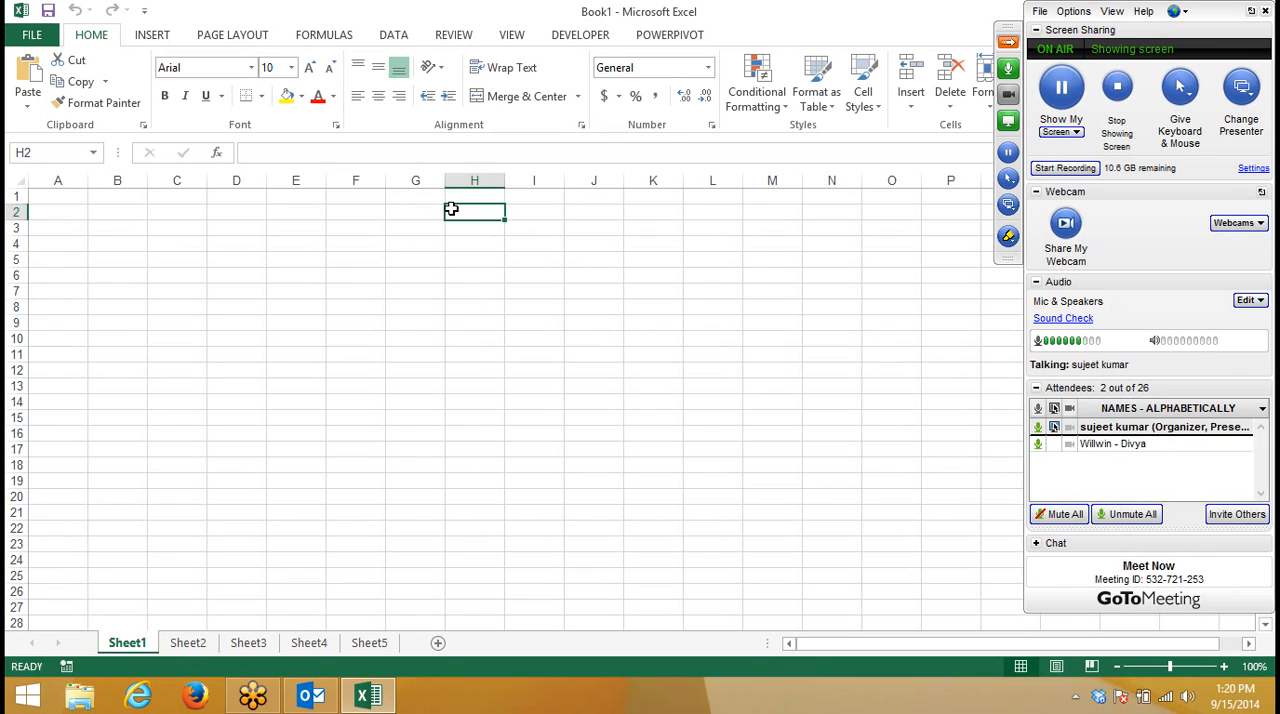
click(1014, 42)
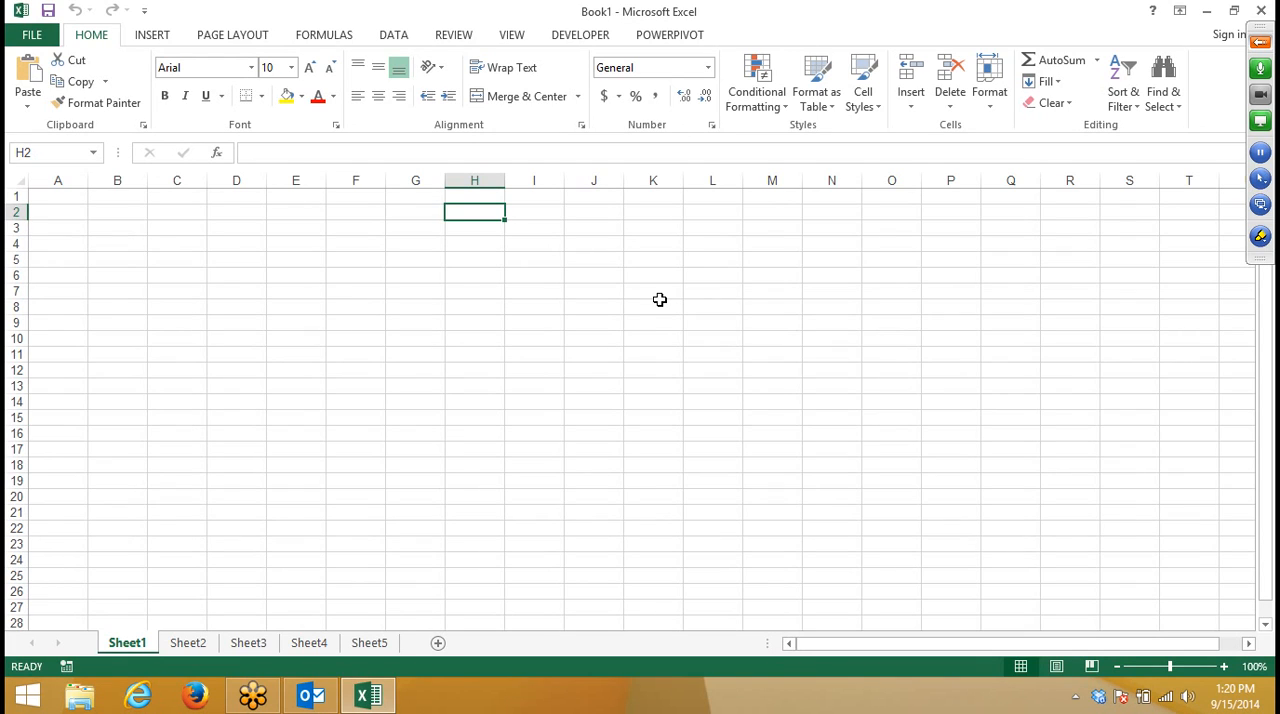
- Widen column A and slightly increase the height of row 1 on Sheet1
click(104, 242)
click(64, 180)
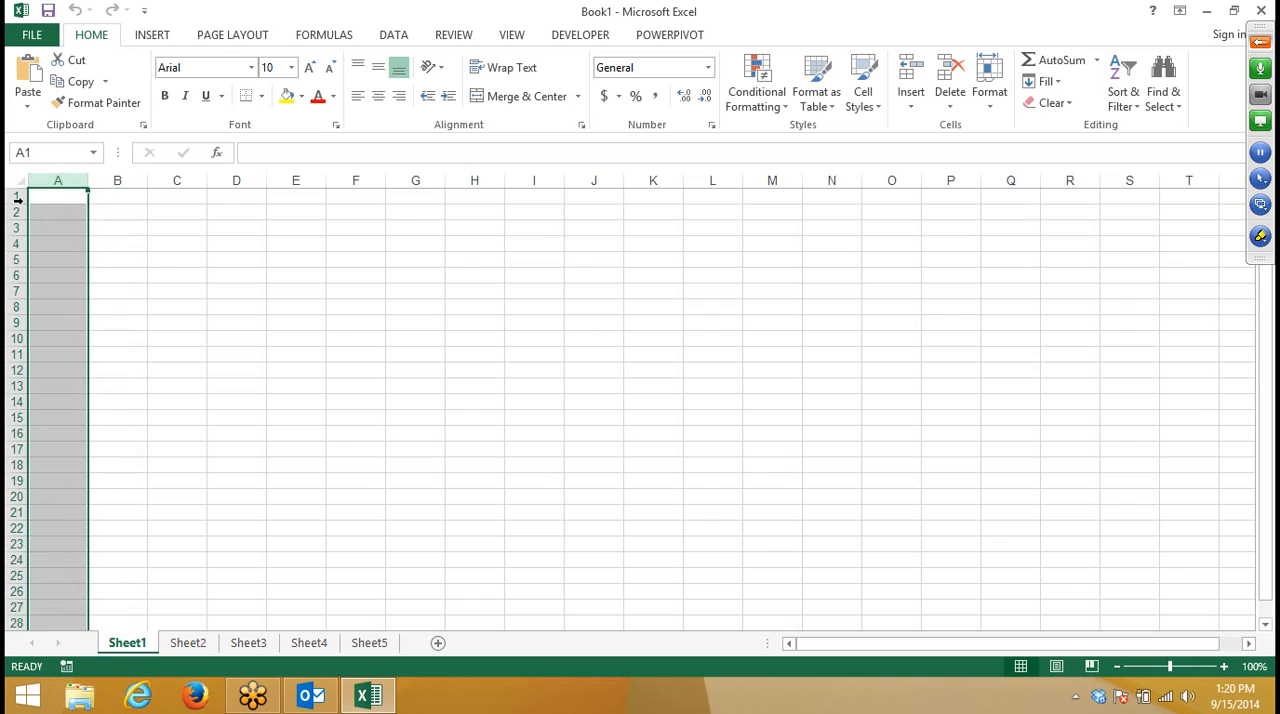
click(125, 227)
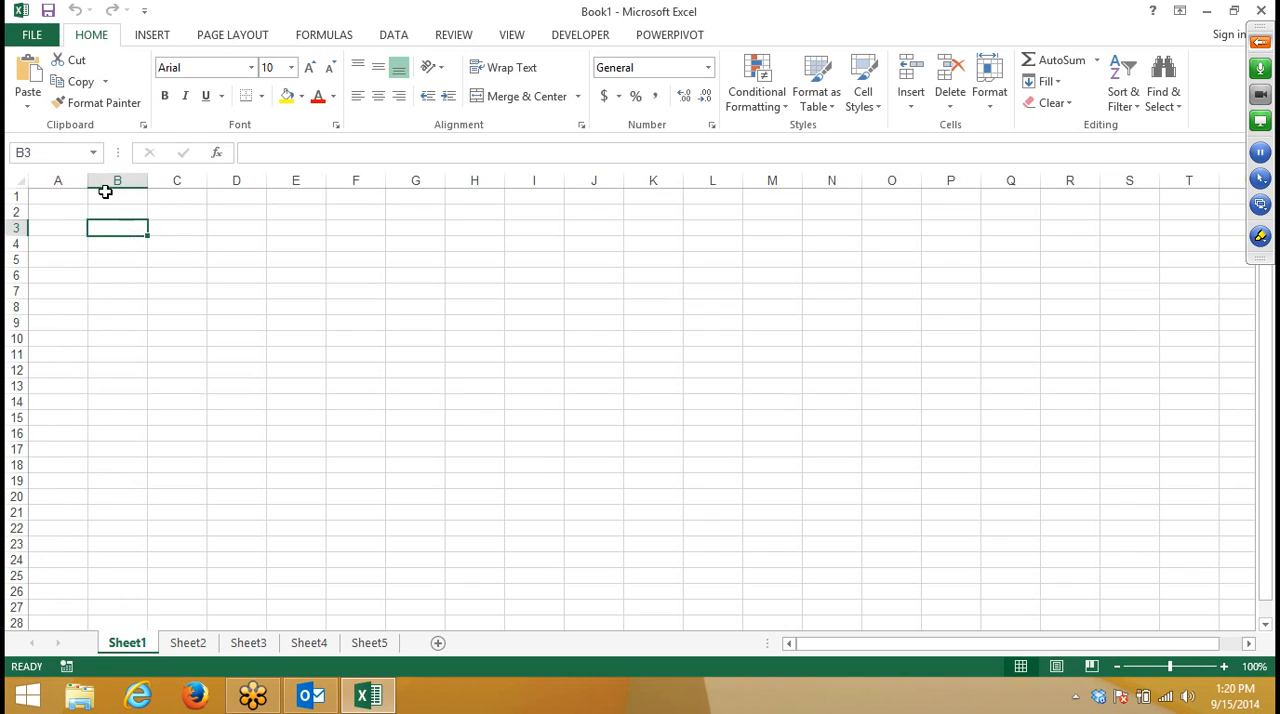
mouse_move(88, 180)
mouse_down()
mouse_move(424, 215)
mouse_move(592, 197)
mouse_move(598, 174)
mouse_move(102, 195)
mouse_up()
mouse_move(16, 204)
mouse_down()
mouse_move(42, 490)
mouse_move(14, 482)
mouse_move(24, 202)
mouse_up()
drag(100, 180, 104, 180)
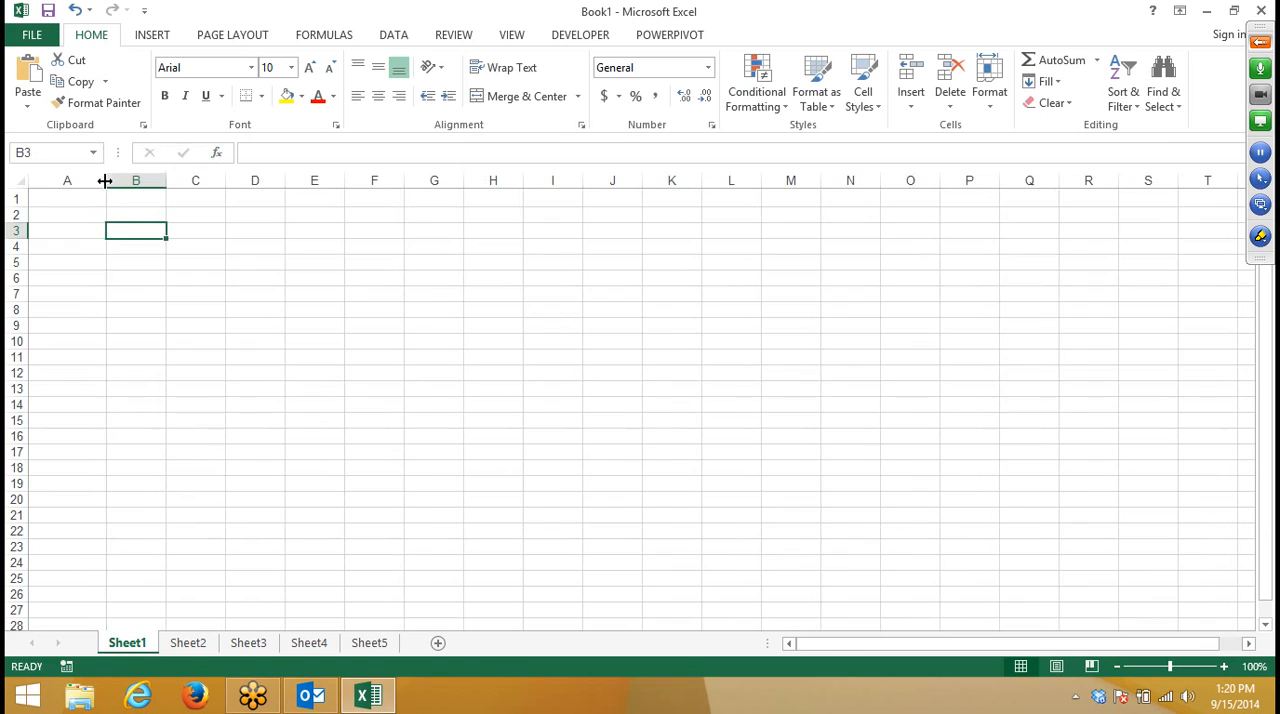
click(72, 203)
text(dfdsf)
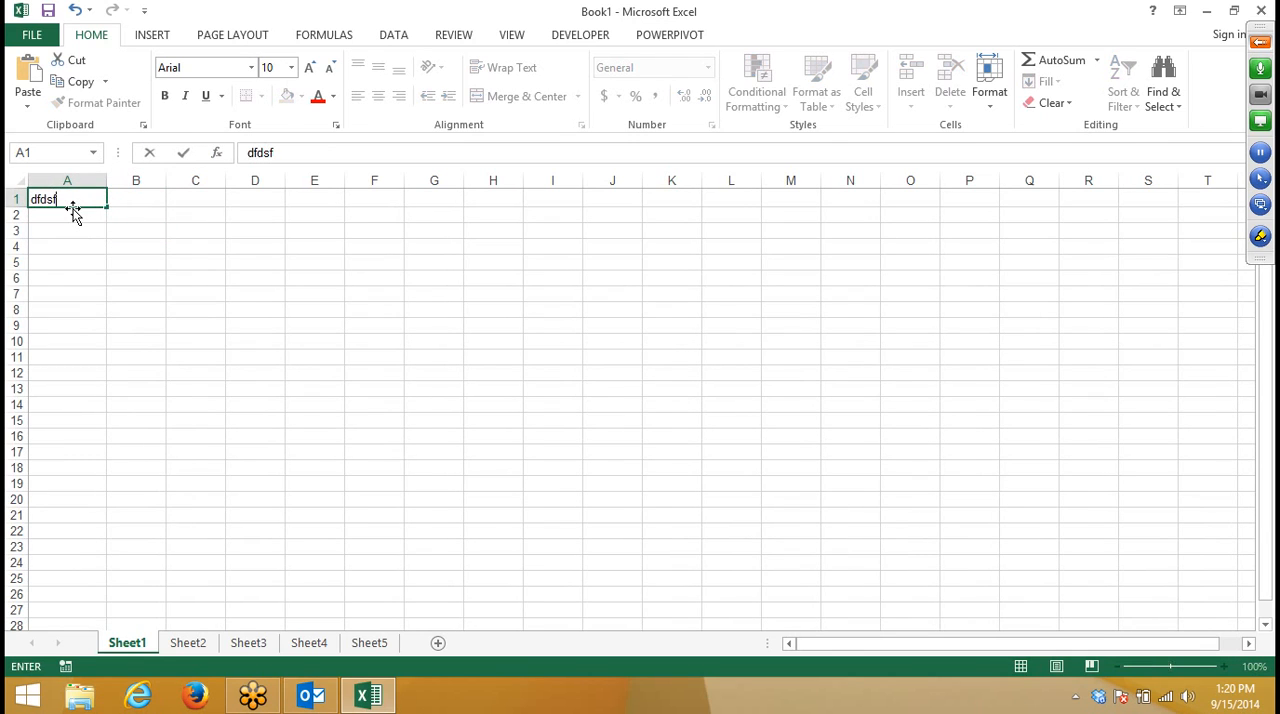
key(BackSpace)
key(BackSpace)
key(BackSpace)
key(BackSpace)
key(Escape)
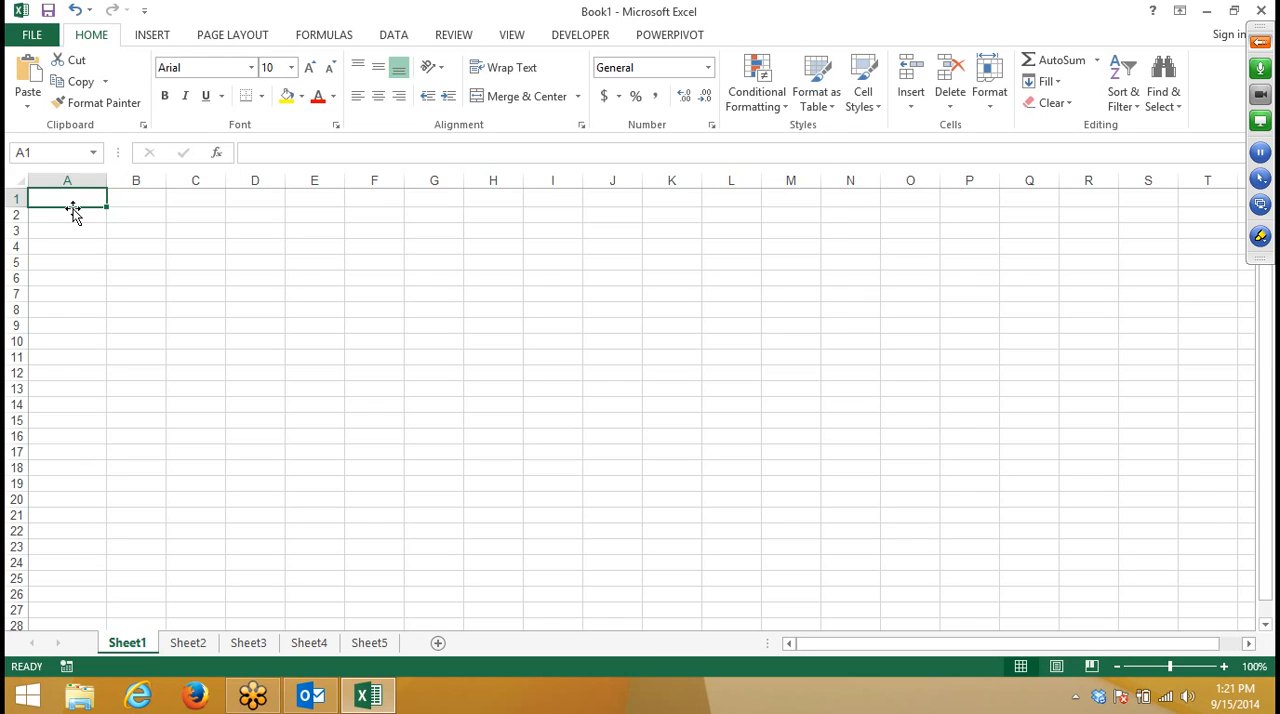
- Open Excel Help and quit the Dropbox client running in the background
key(F1)
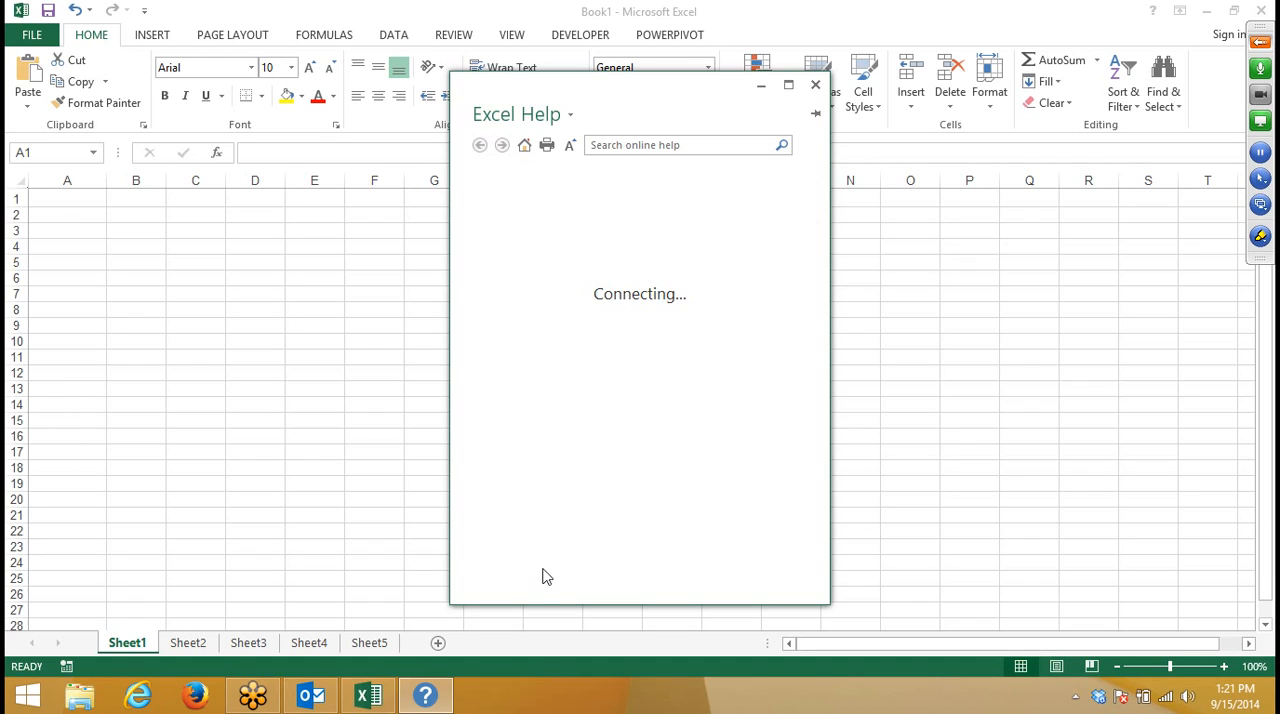
click(1100, 700)
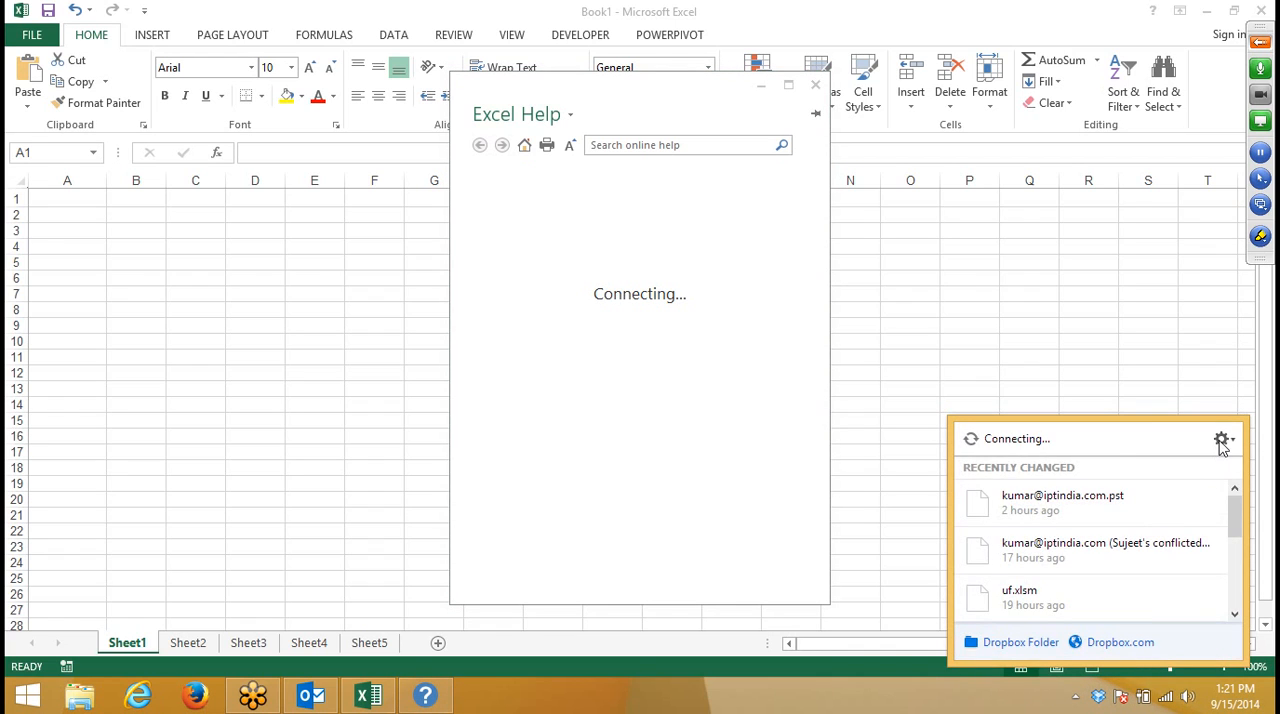
click(1223, 437)
click(995, 632)
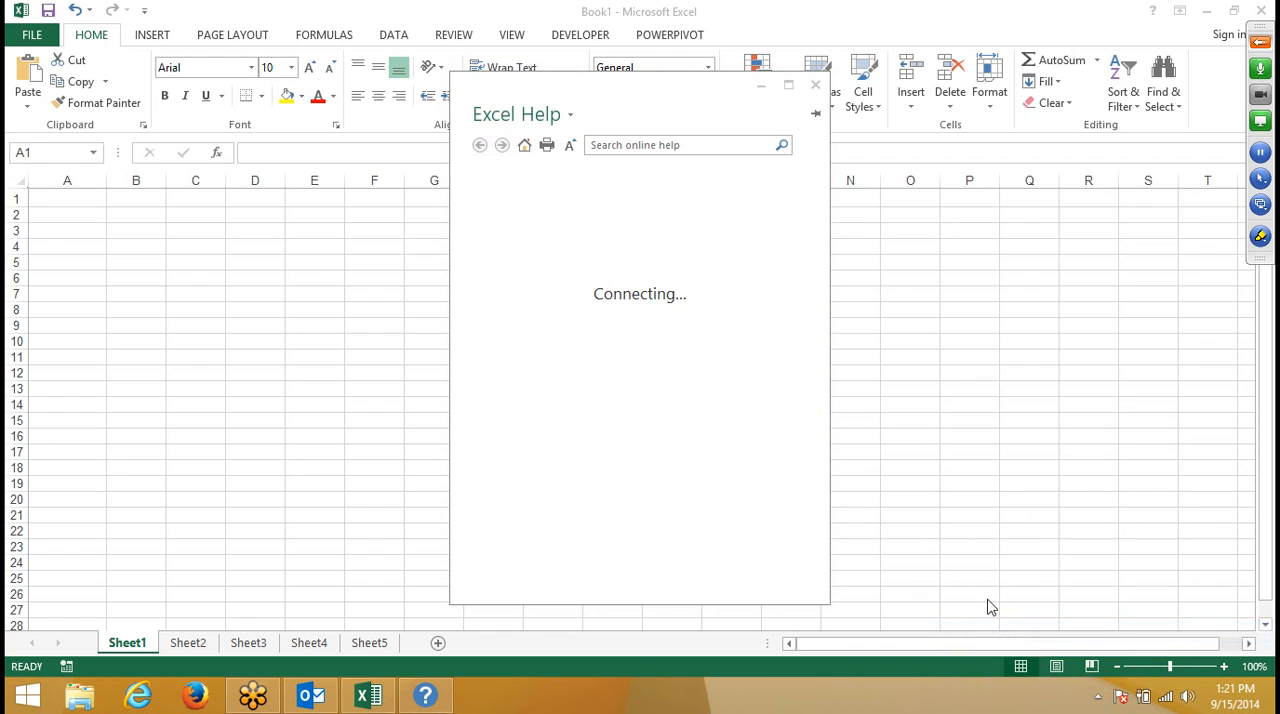
- Search the Excel 2013 online help for "limits"
click(630, 242)
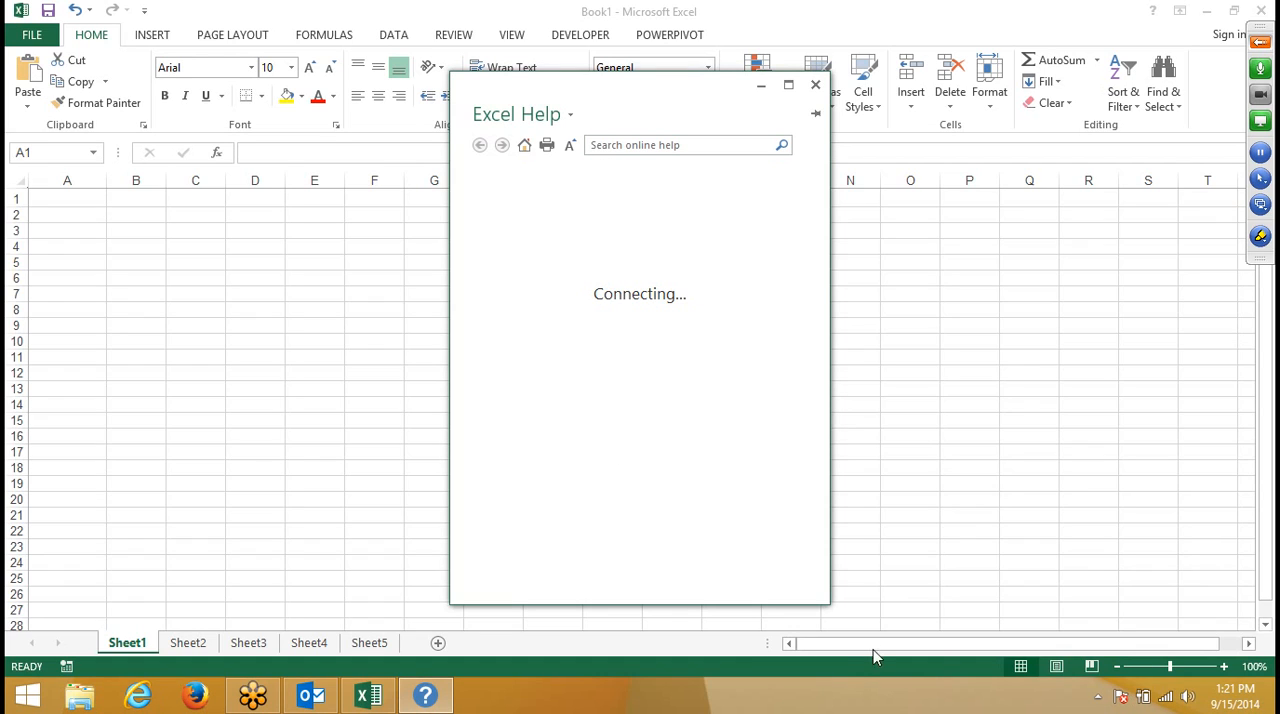
click(632, 145)
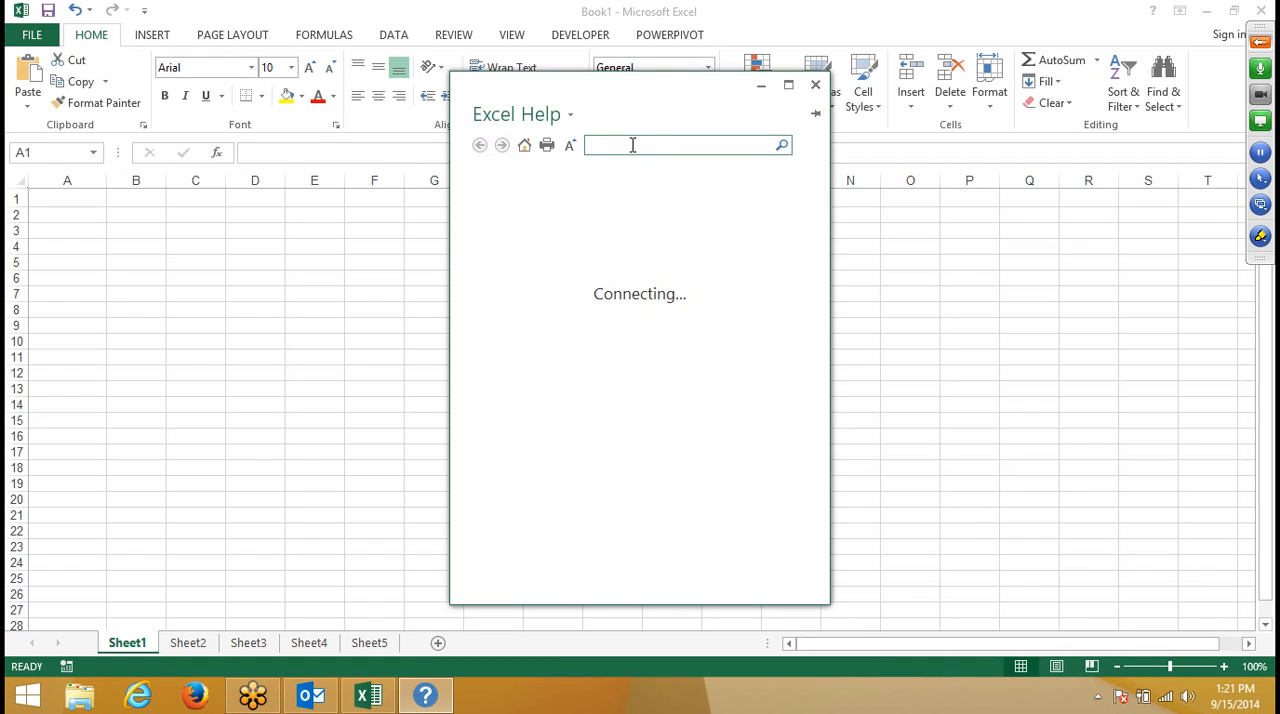
text(limits)
key(Return)
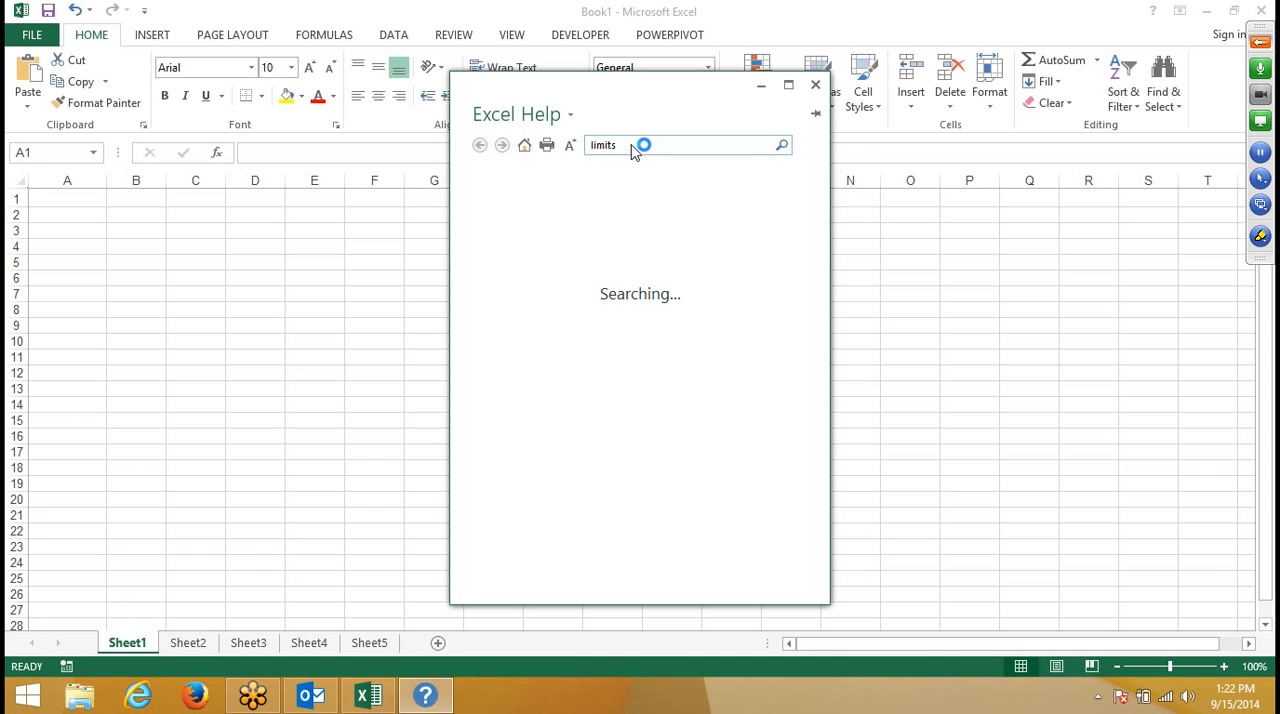
- Launch Microsoft Office Excel 2007 in a maximized window and remove the recovered files offered by Document Recovery
key(super)
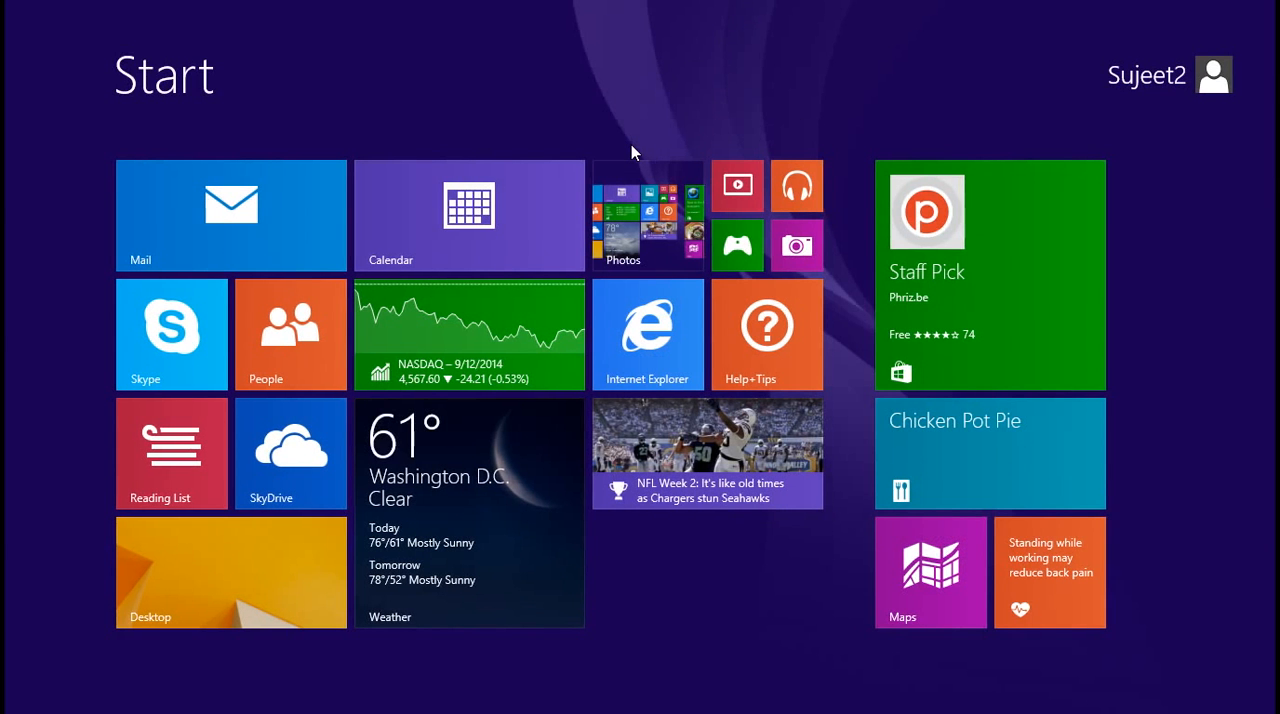
text(2007)
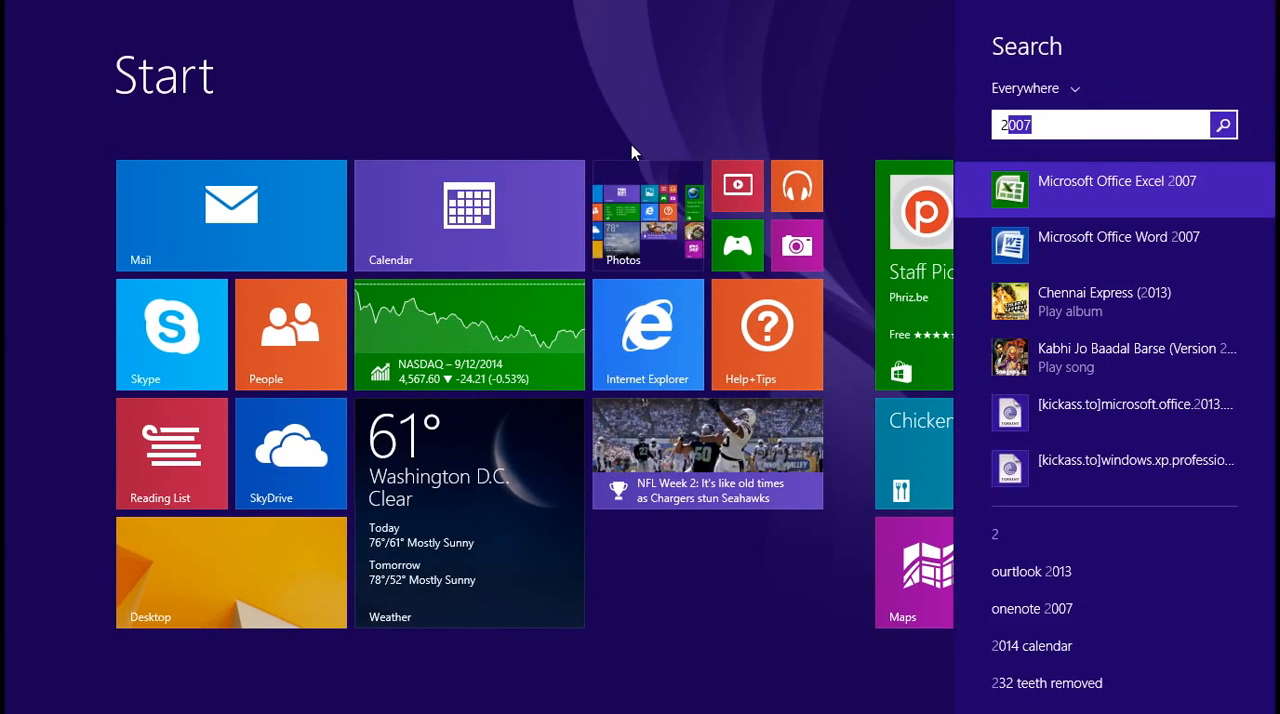
click(1176, 176)
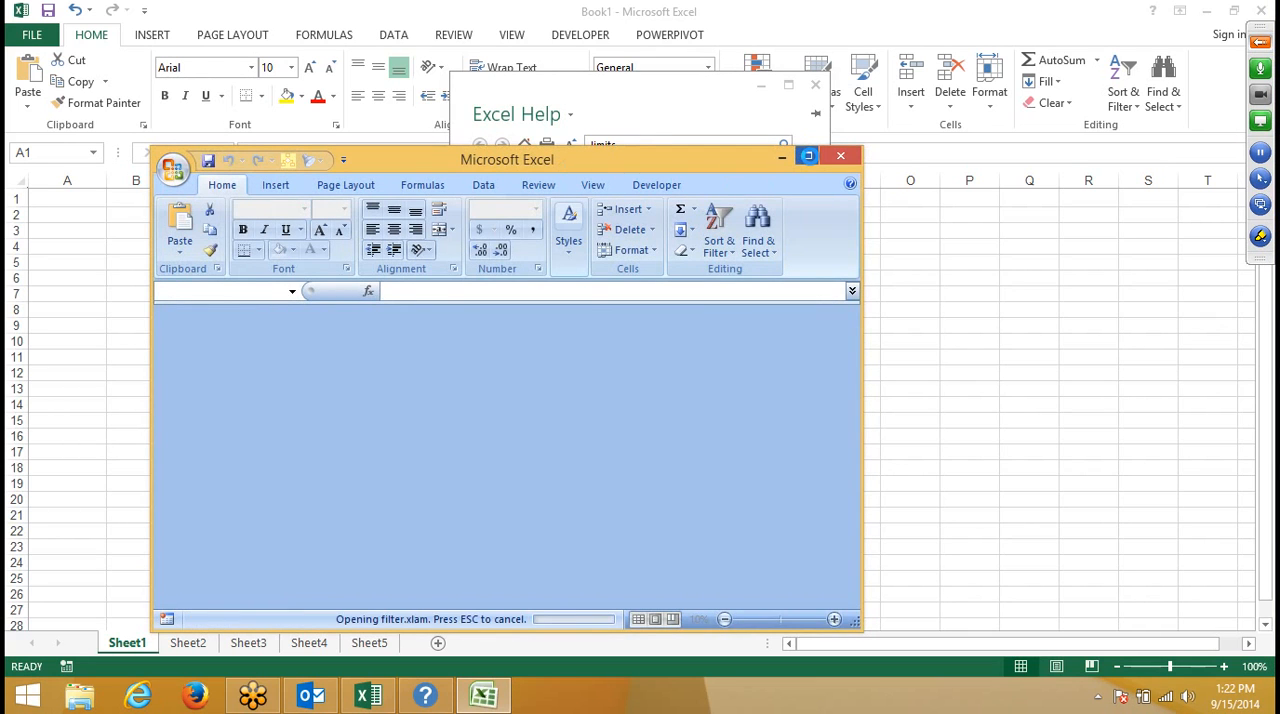
click(807, 156)
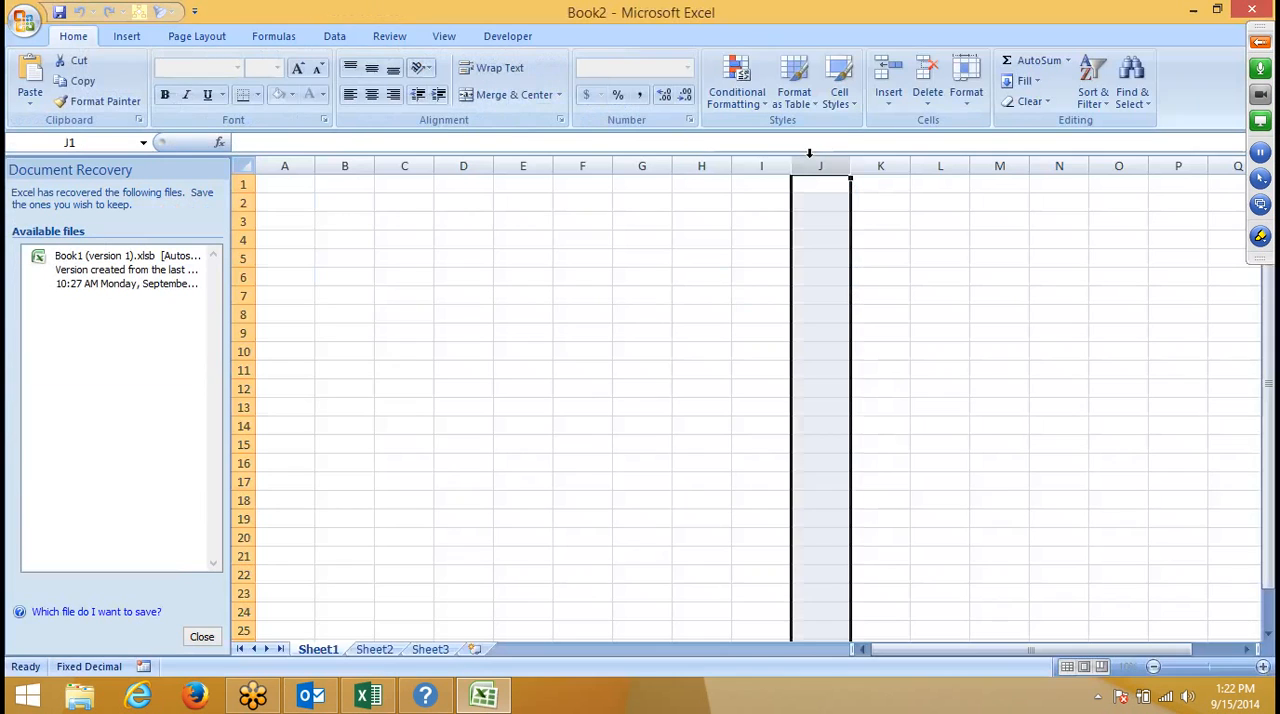
click(202, 638)
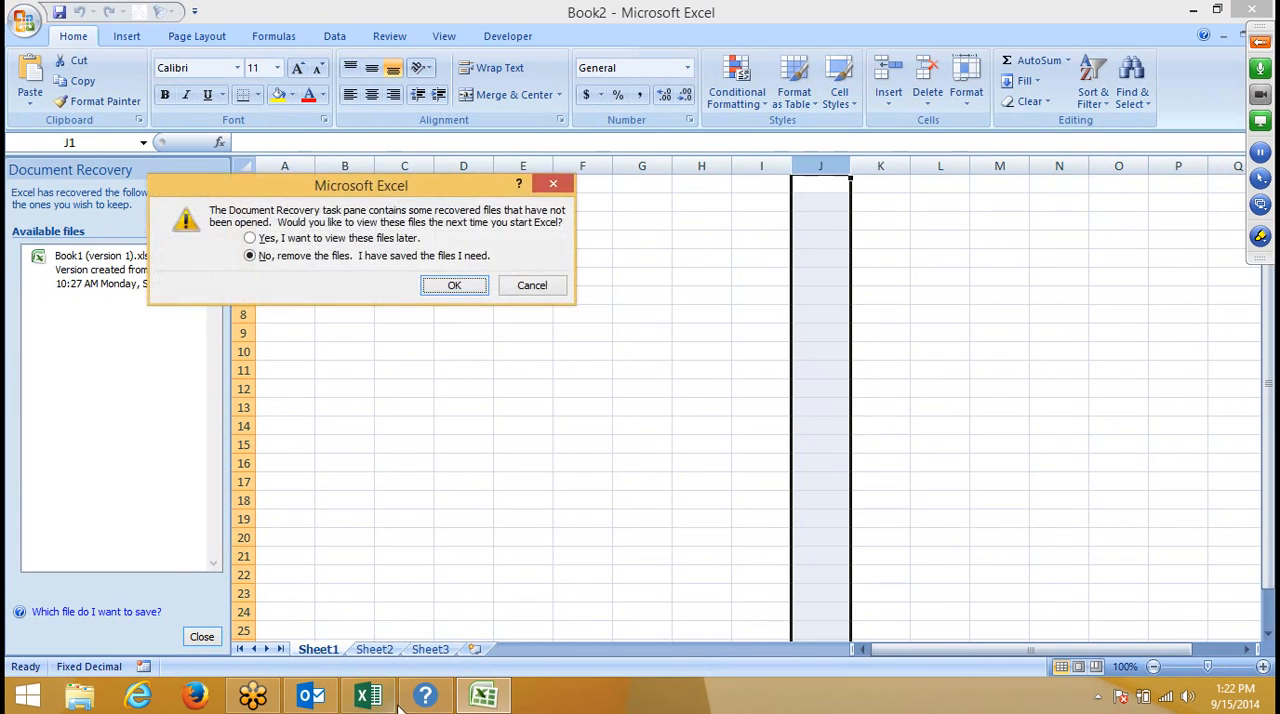
click(457, 287)
- Check the Excel 2013 Help window for the "limits" search results, then return to the Excel 2007 workbook
click(428, 697)
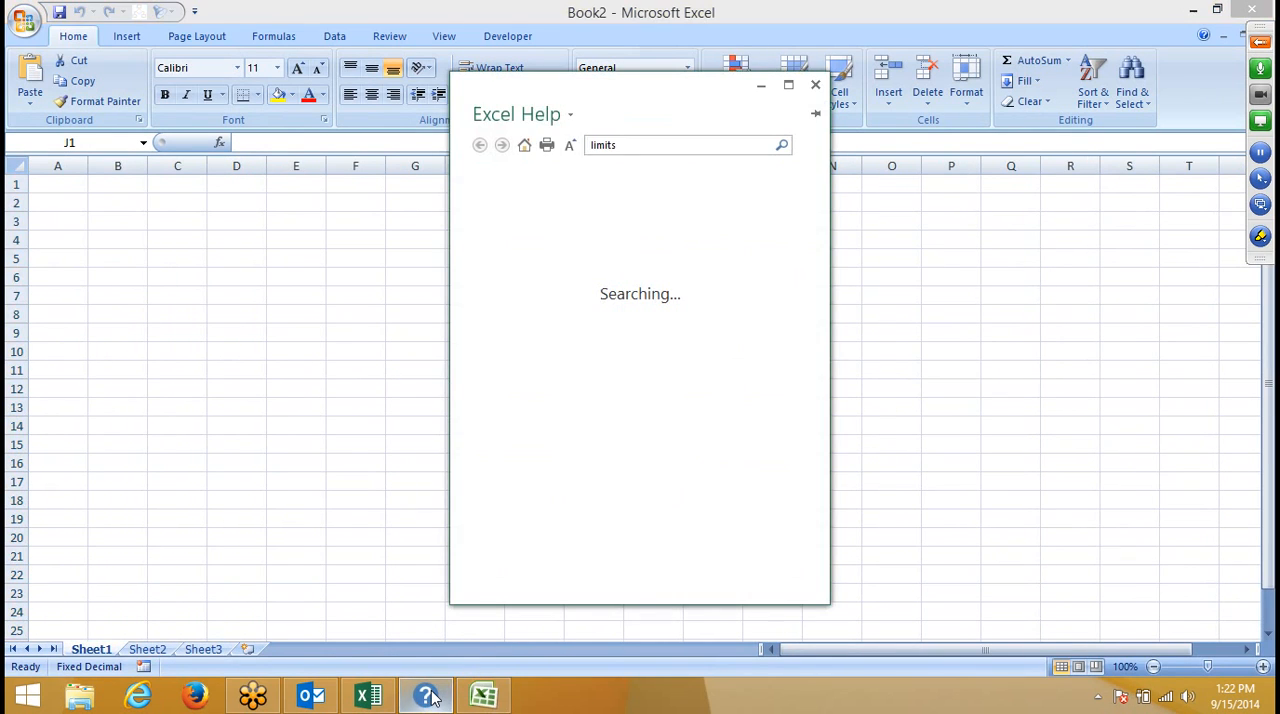
click(428, 697)
click(428, 697)
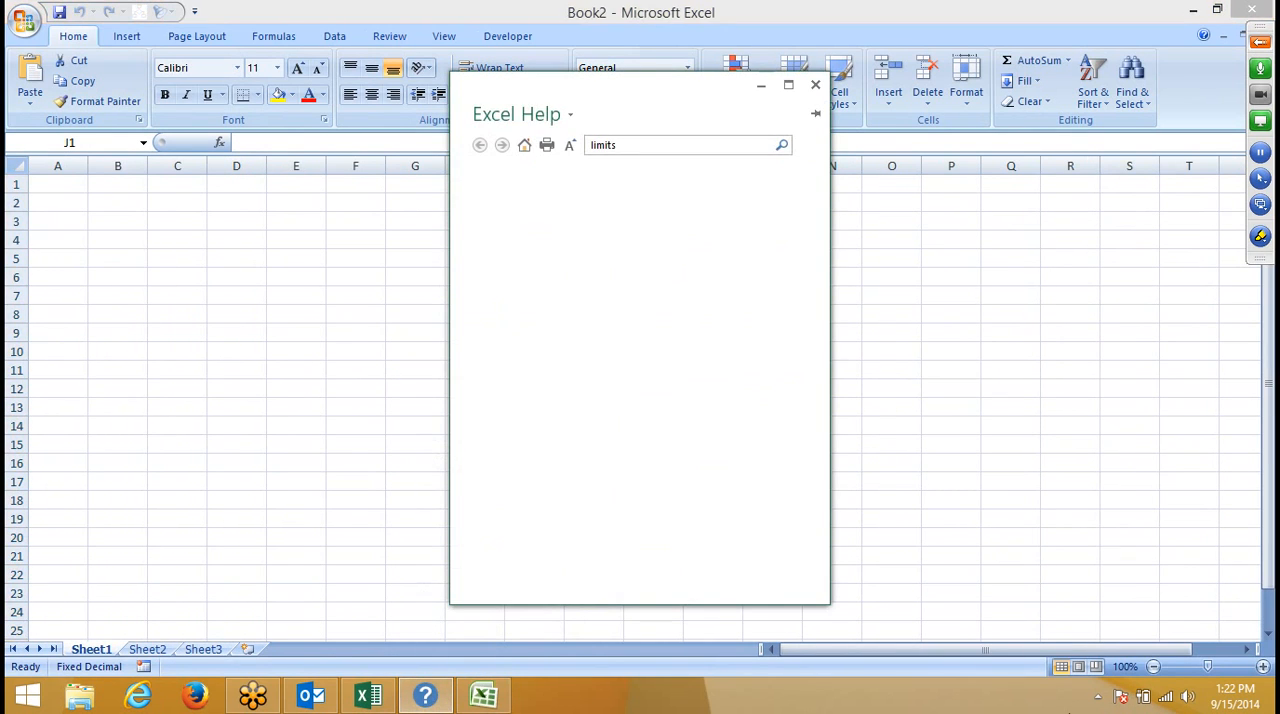
click(1097, 697)
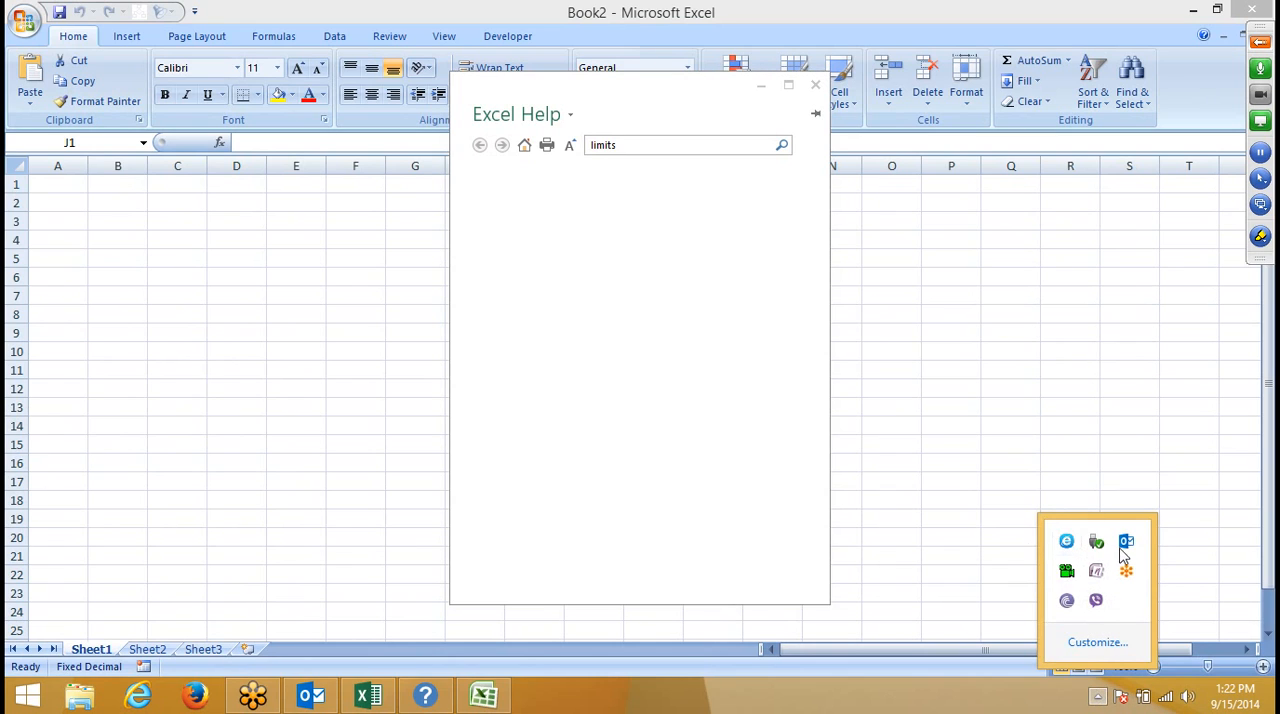
click(646, 165)
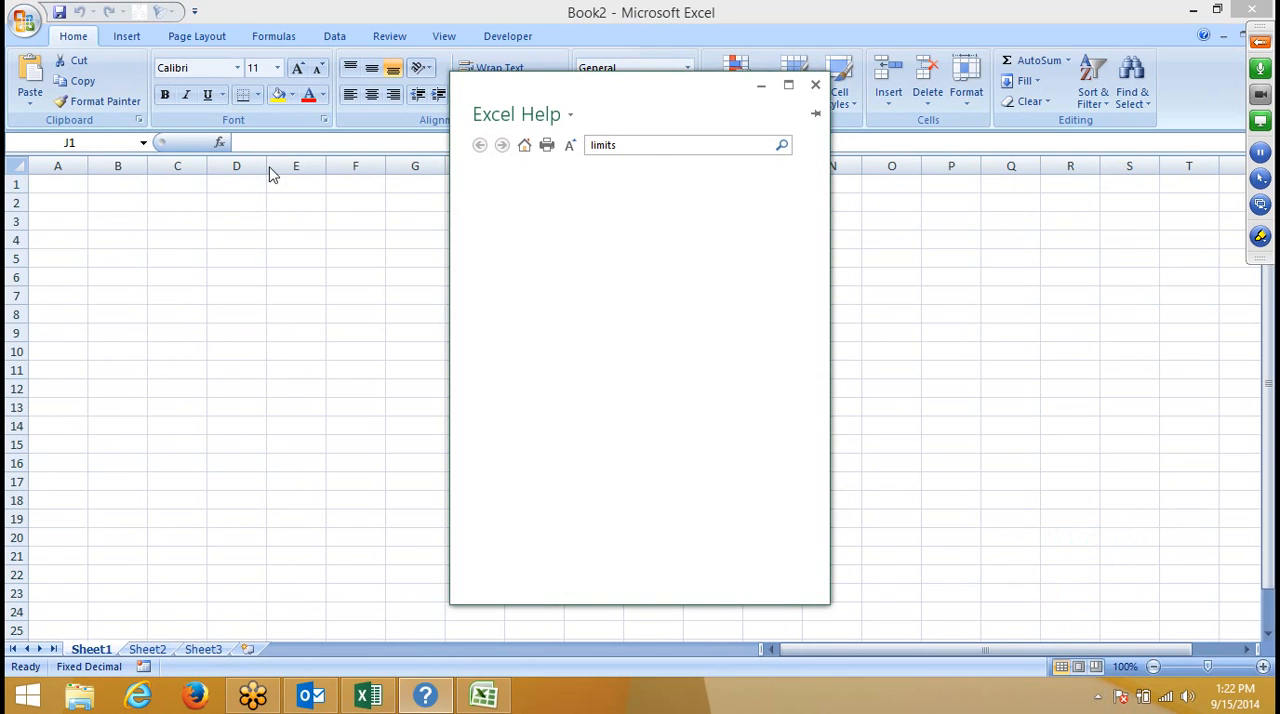
click(229, 243)
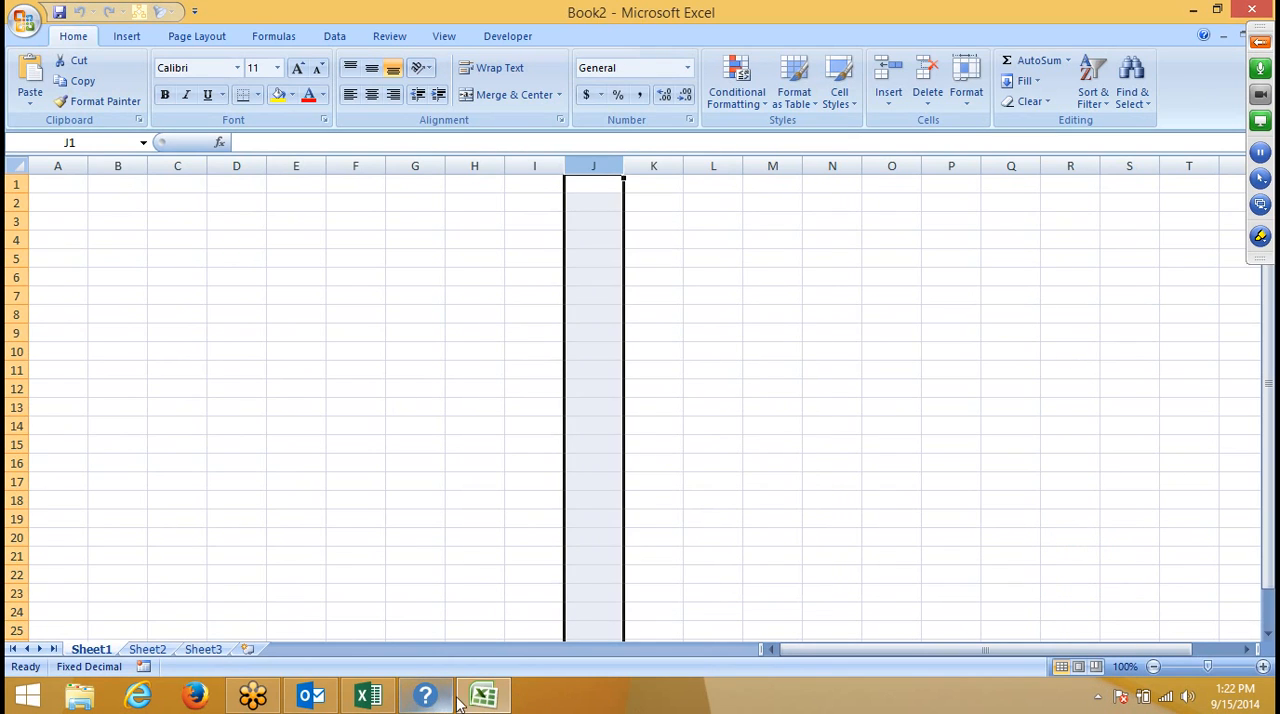
- Exit the BitTorrent client running in the background and confirm the exit
click(1098, 697)
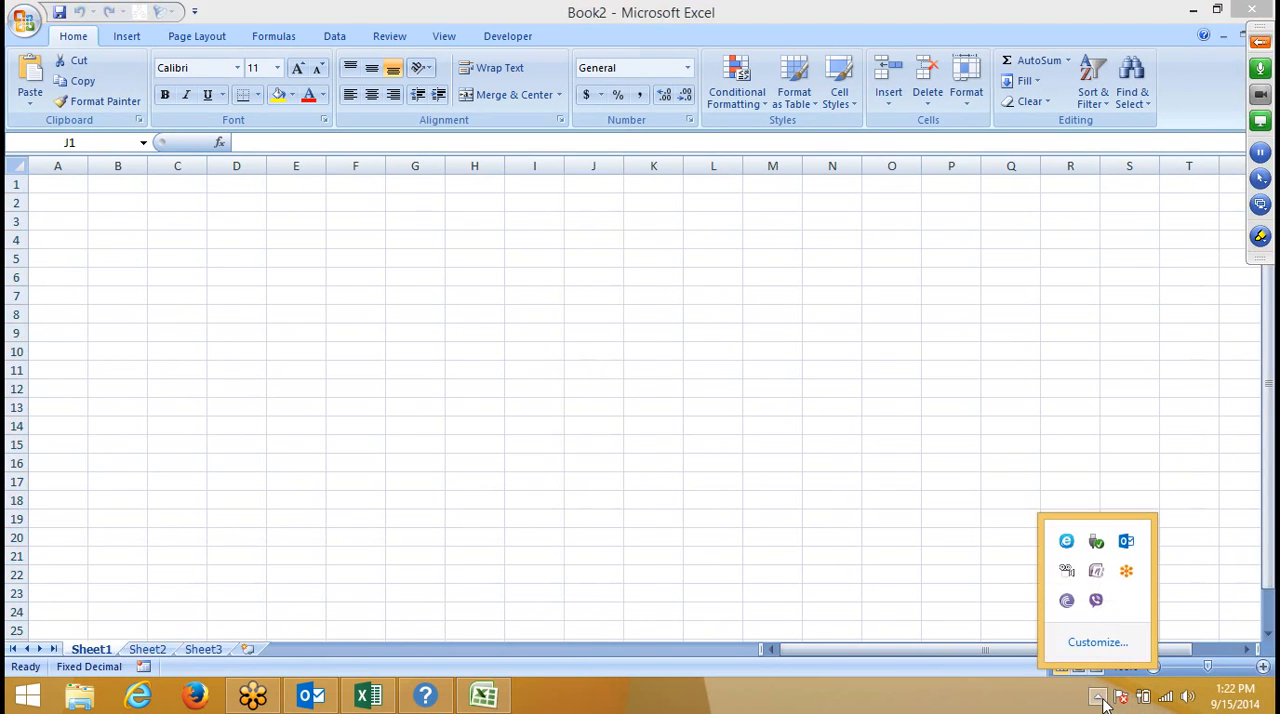
right_click(1066, 600)
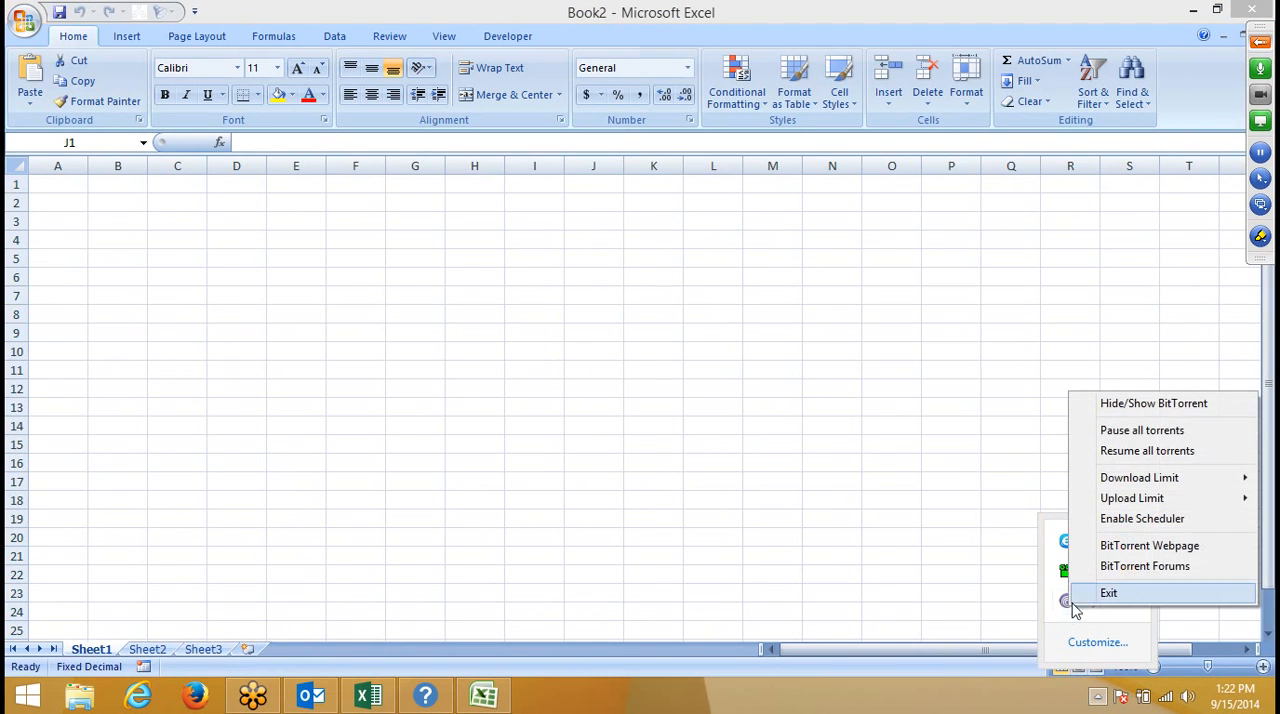
click(1090, 593)
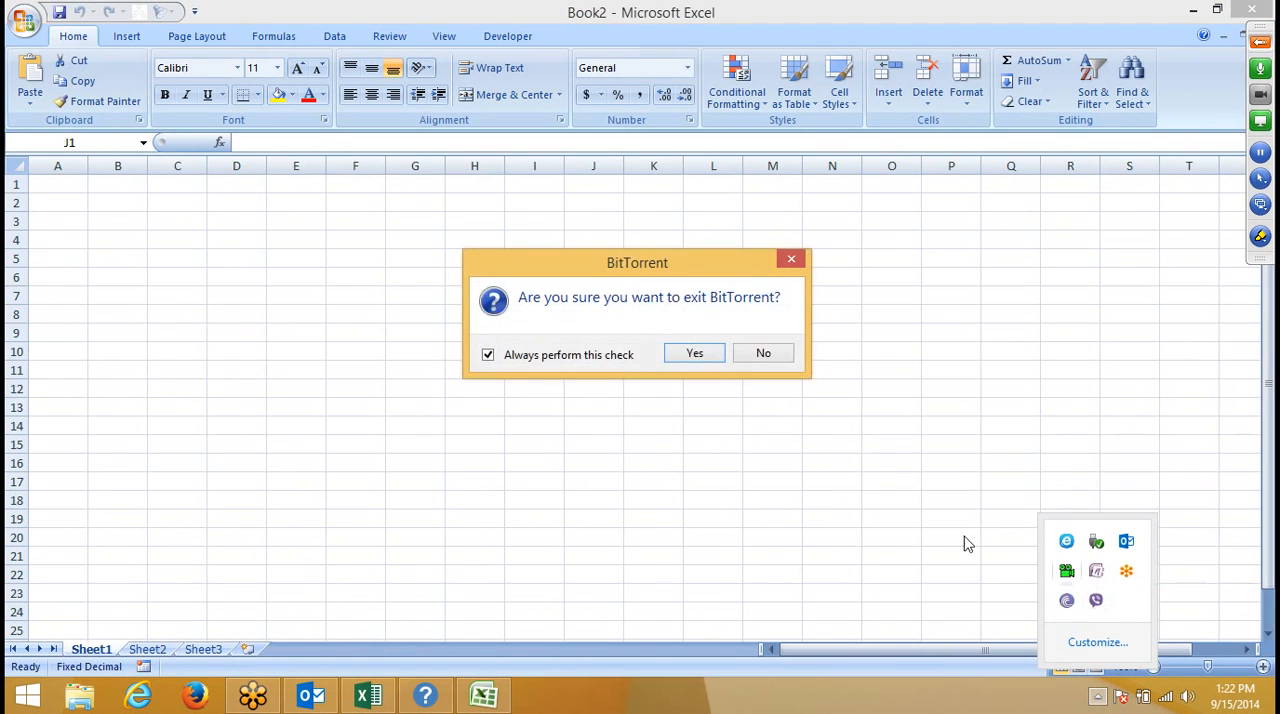
click(695, 354)
- Open Excel 2007 Help and search it for "limits"
click(107, 196)
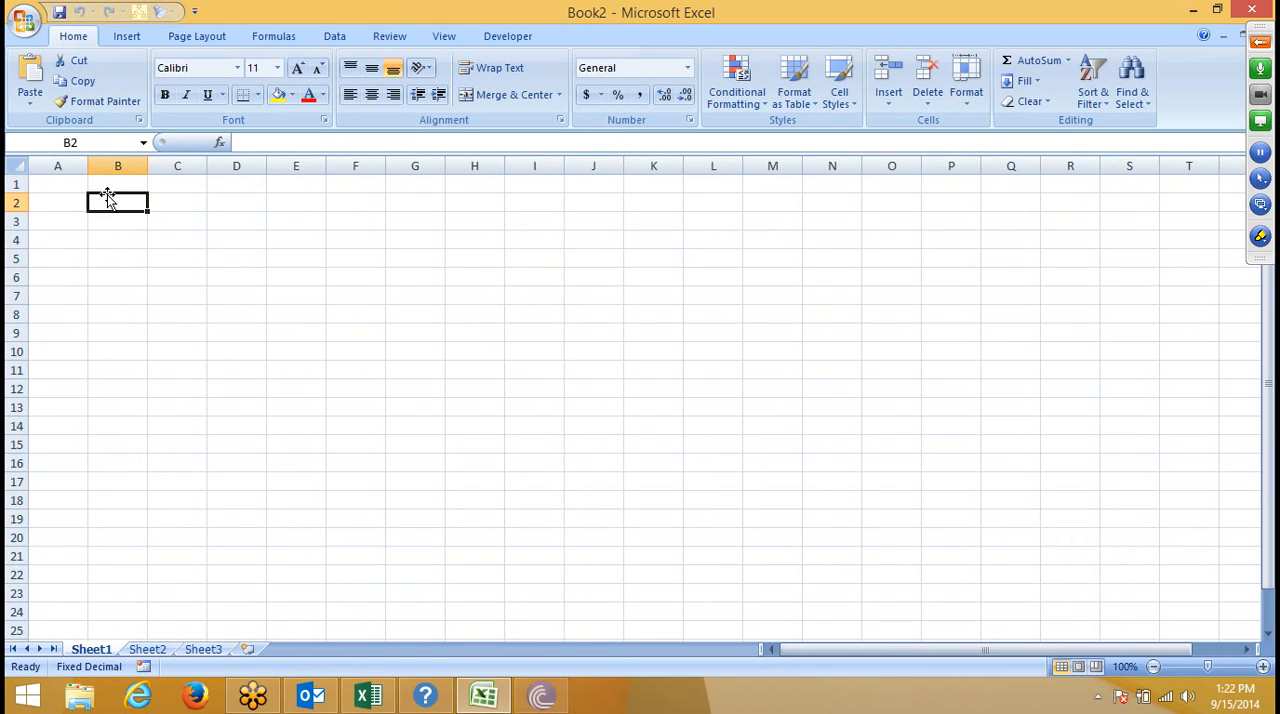
key(F1)
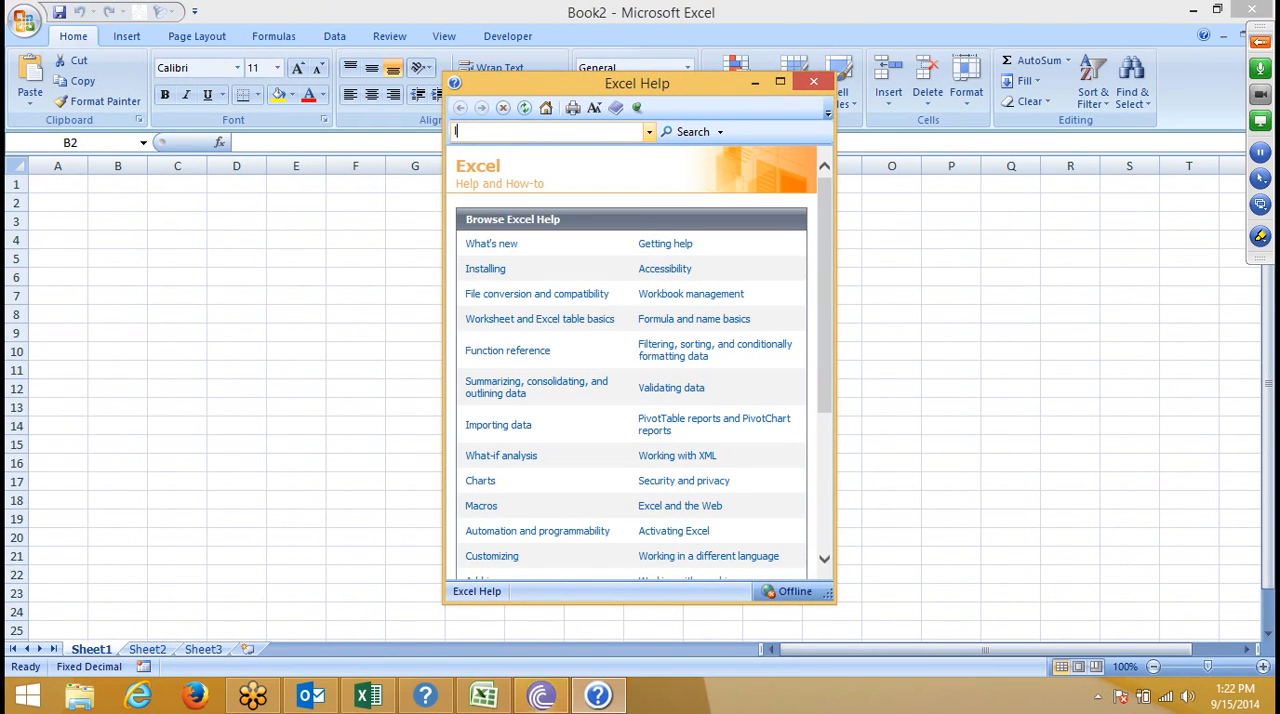
text(limi)
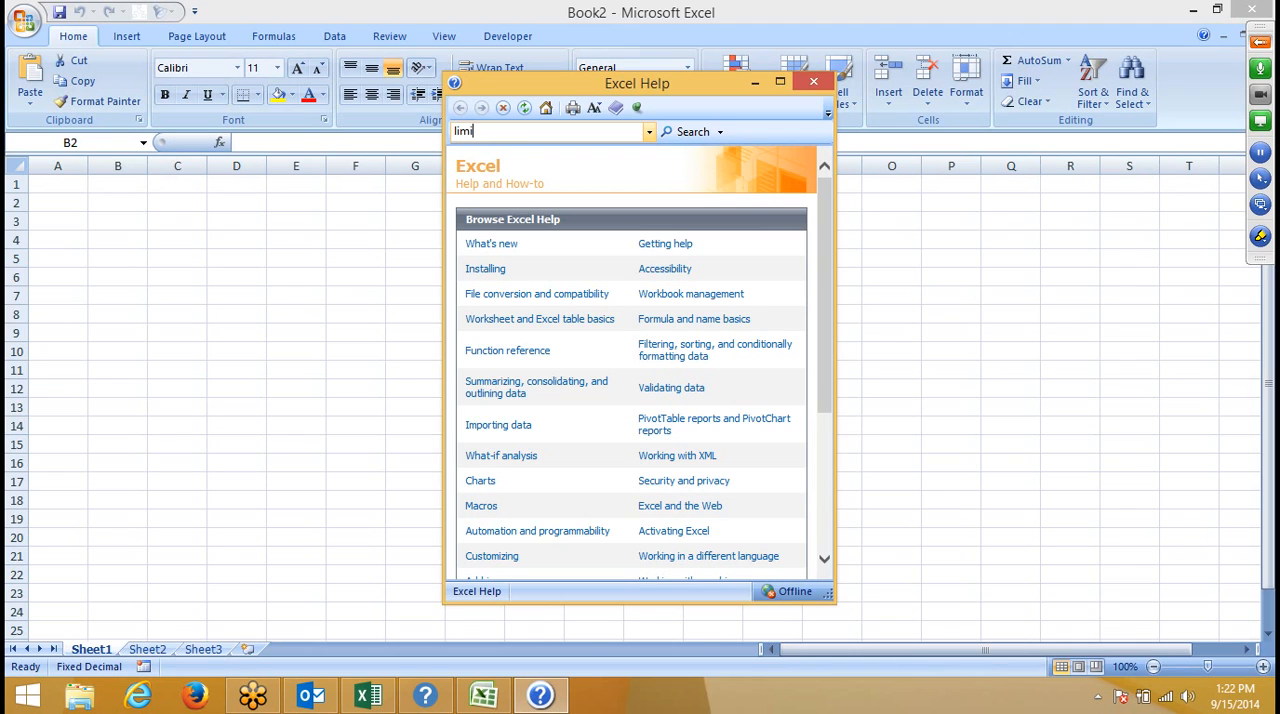
text(ts)
key(Return)
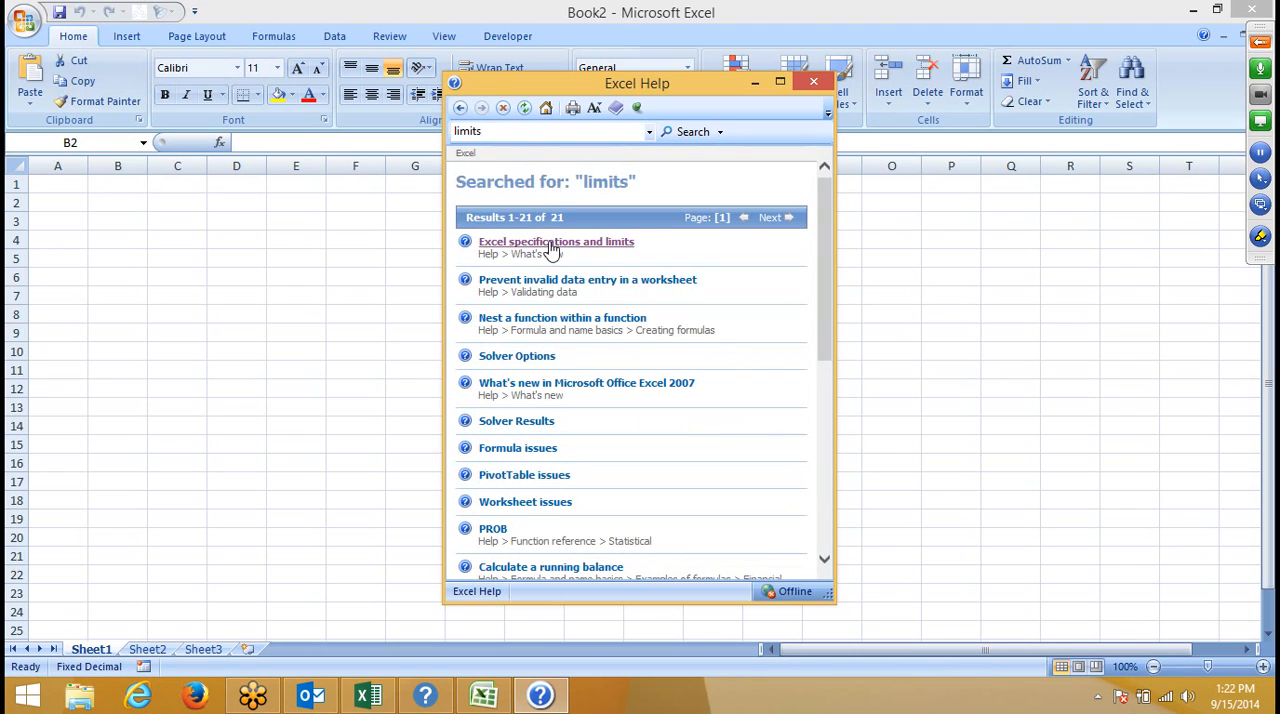
- Open the "Excel specifications and limits" help article and maximize the Help window
click(551, 244)
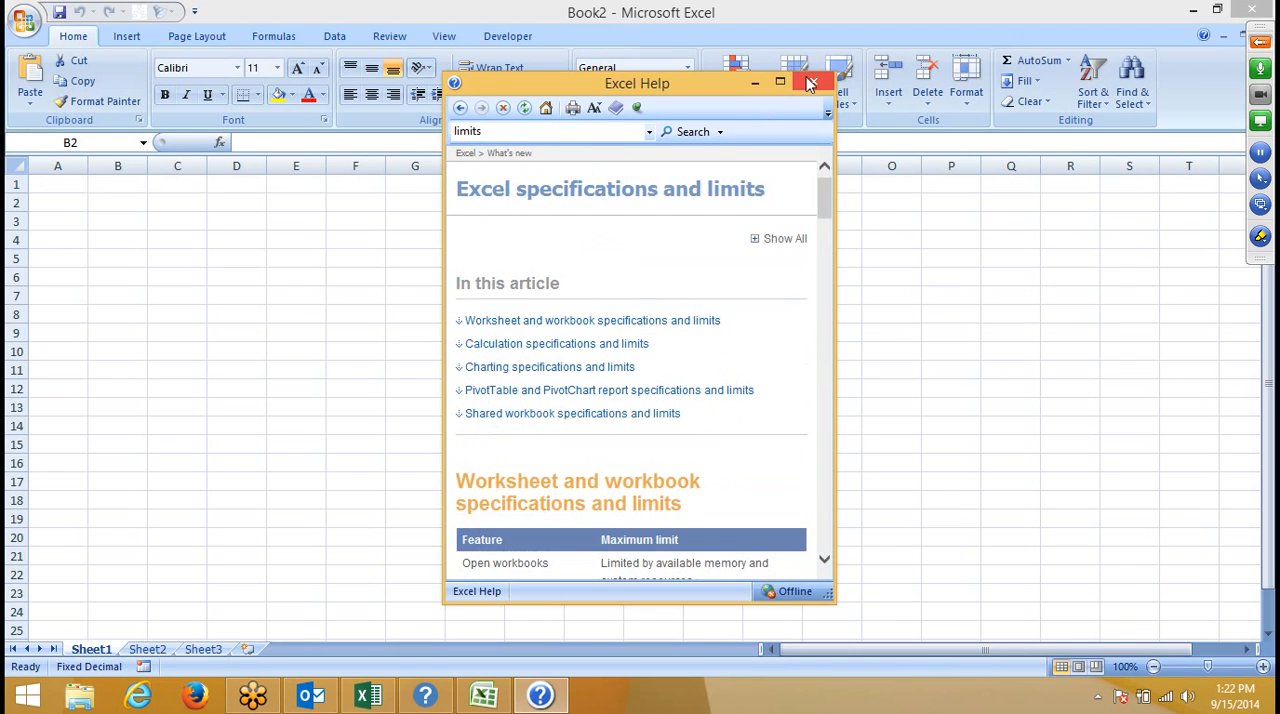
click(780, 81)
click(94, 56)
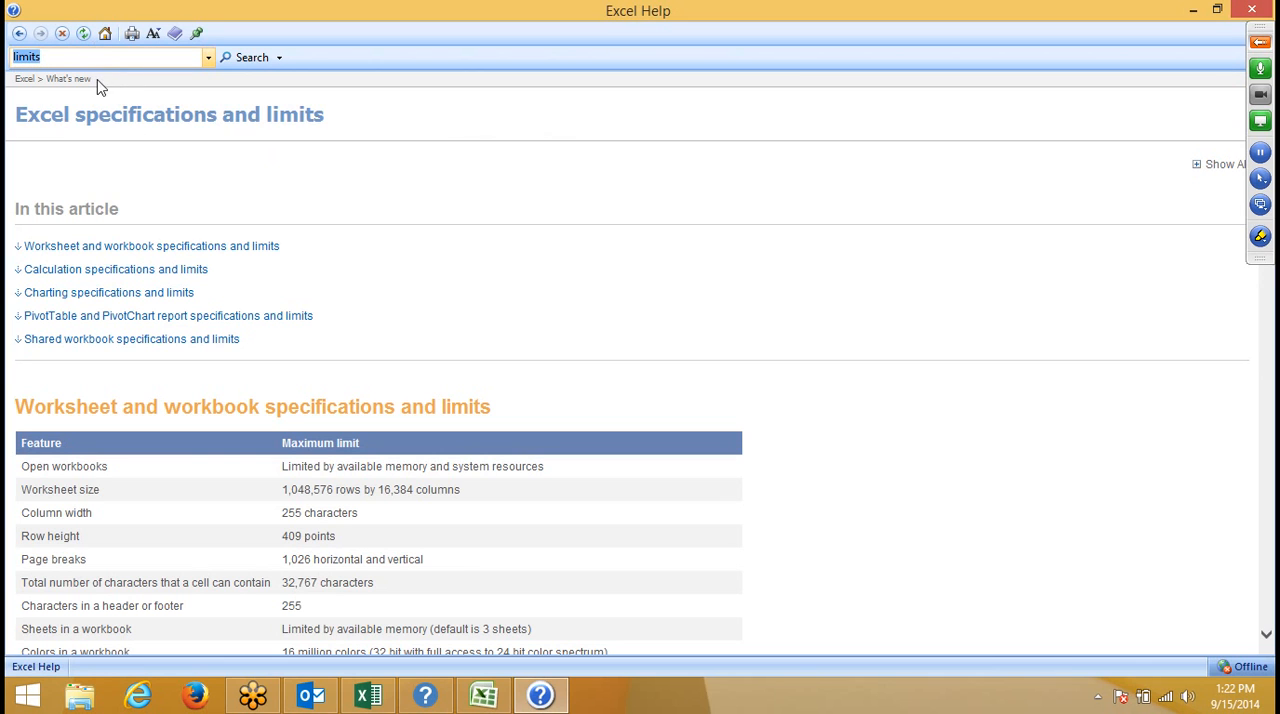
- Examine the worksheet and workbook limits table, highlighting the Open workbooks entry
click(138, 412)
scroll(140, 406, down, 3)
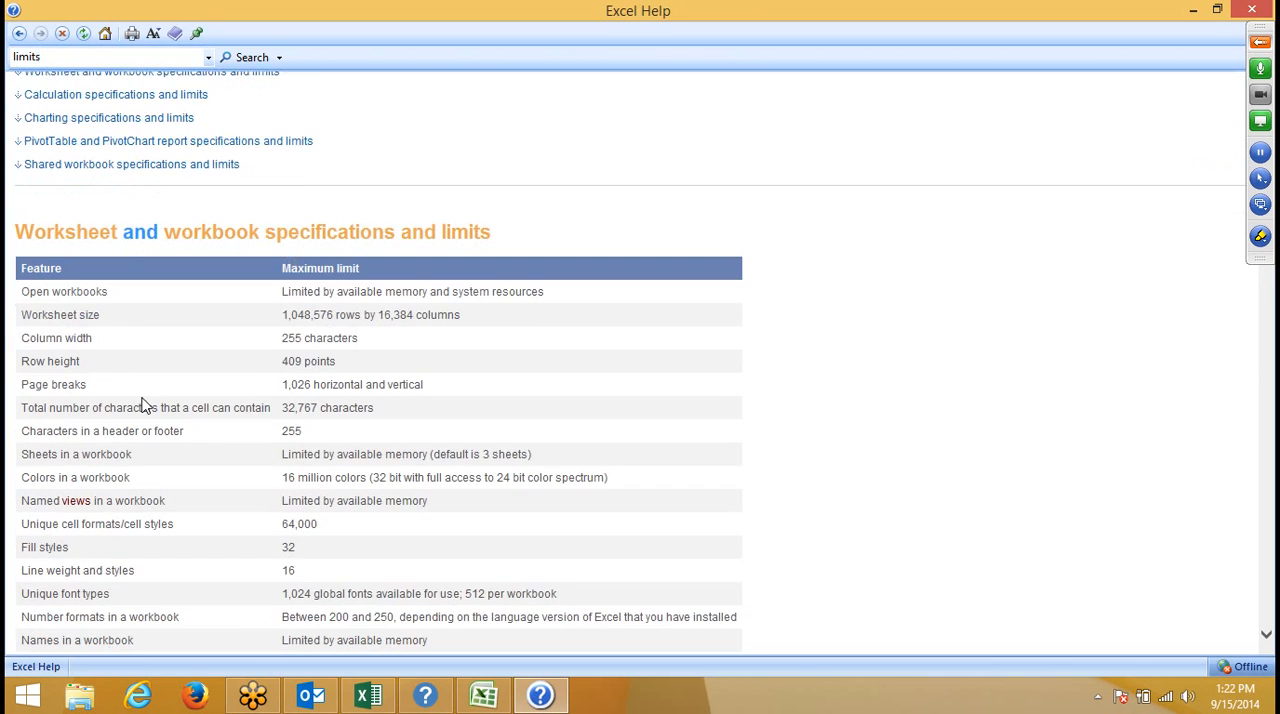
scroll(143, 390, down, 4)
scroll(143, 376, up, 2)
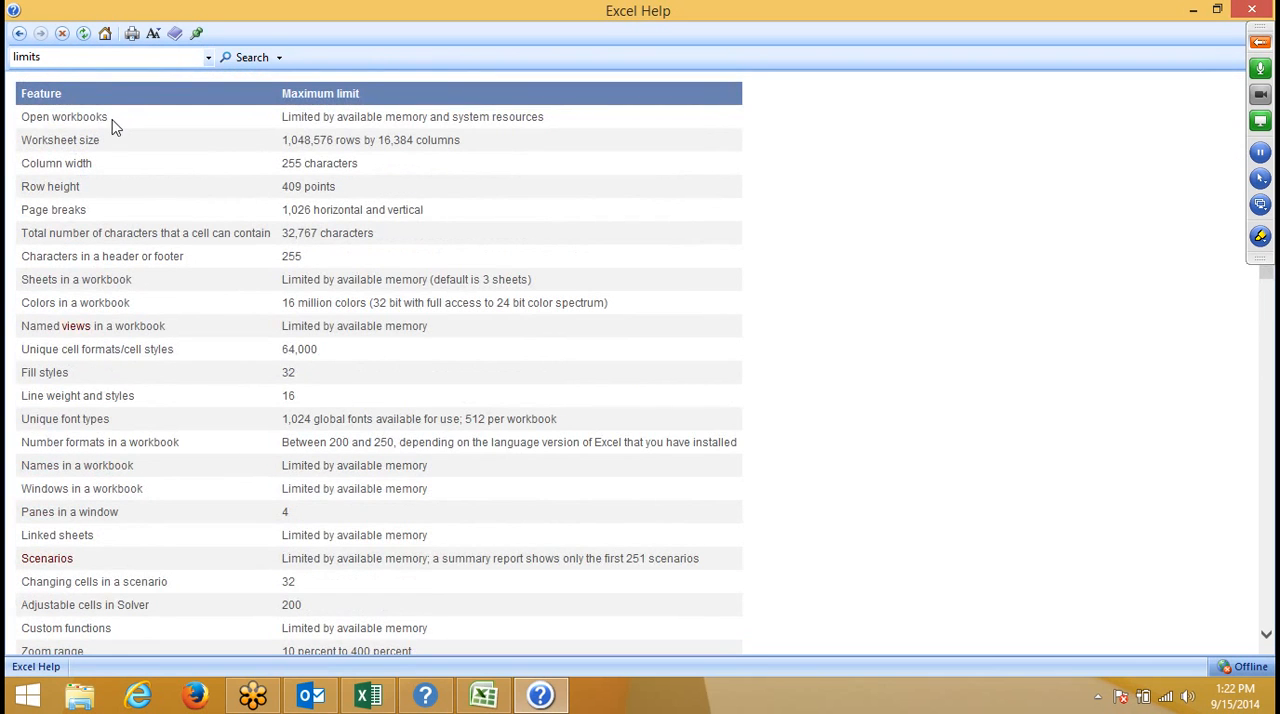
drag(112, 127, 40, 128)
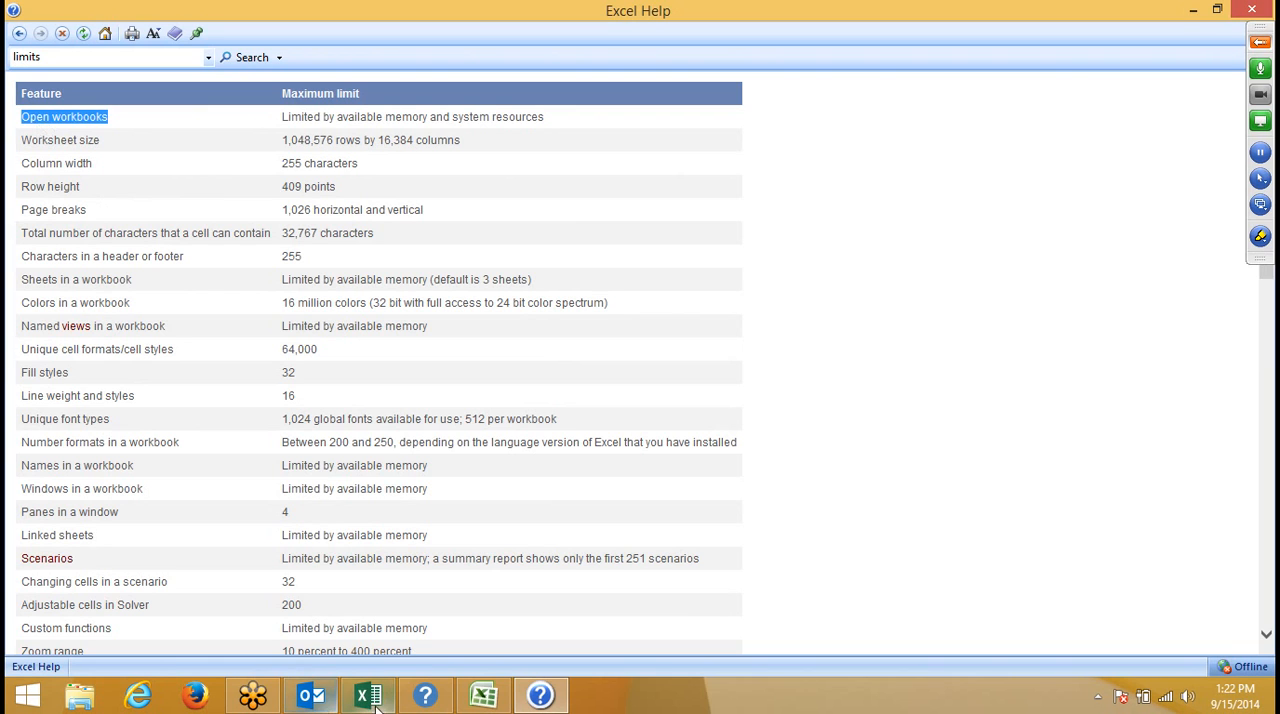
- Switch to the Excel 2007 workbook Book2 and return to the specifications article in Excel 2007 Help
click(490, 696)
click(495, 695)
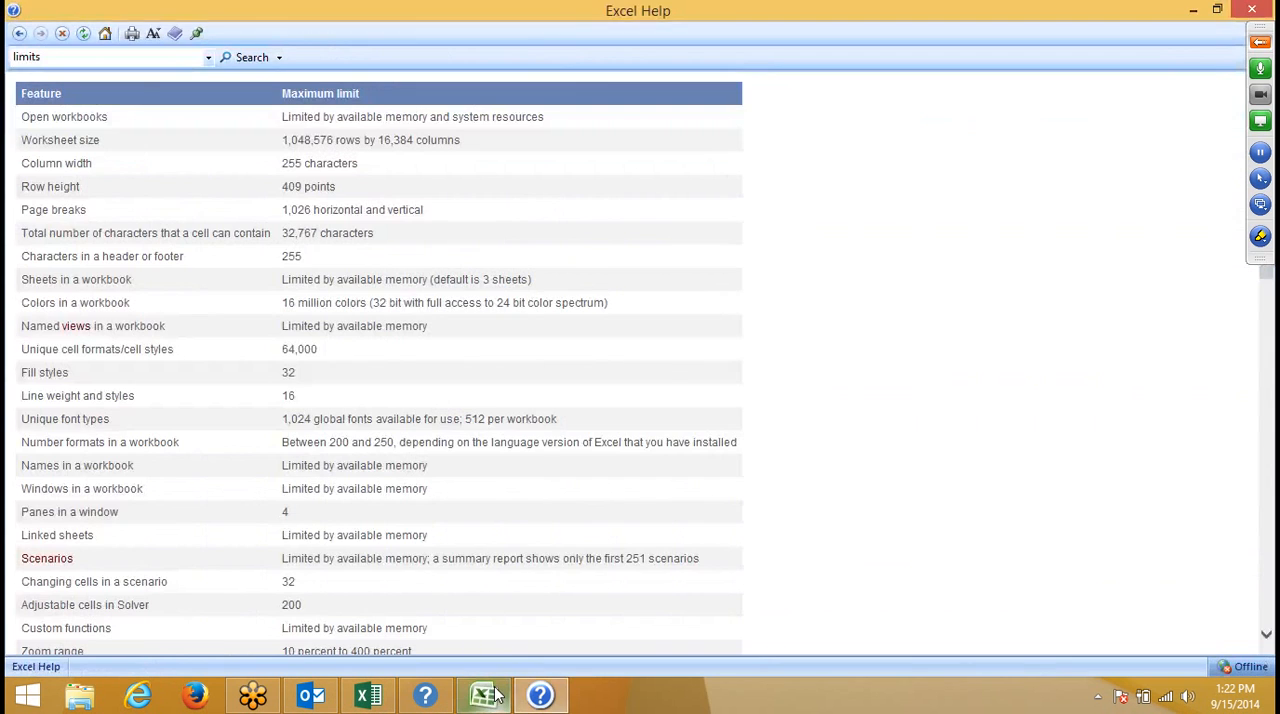
click(497, 695)
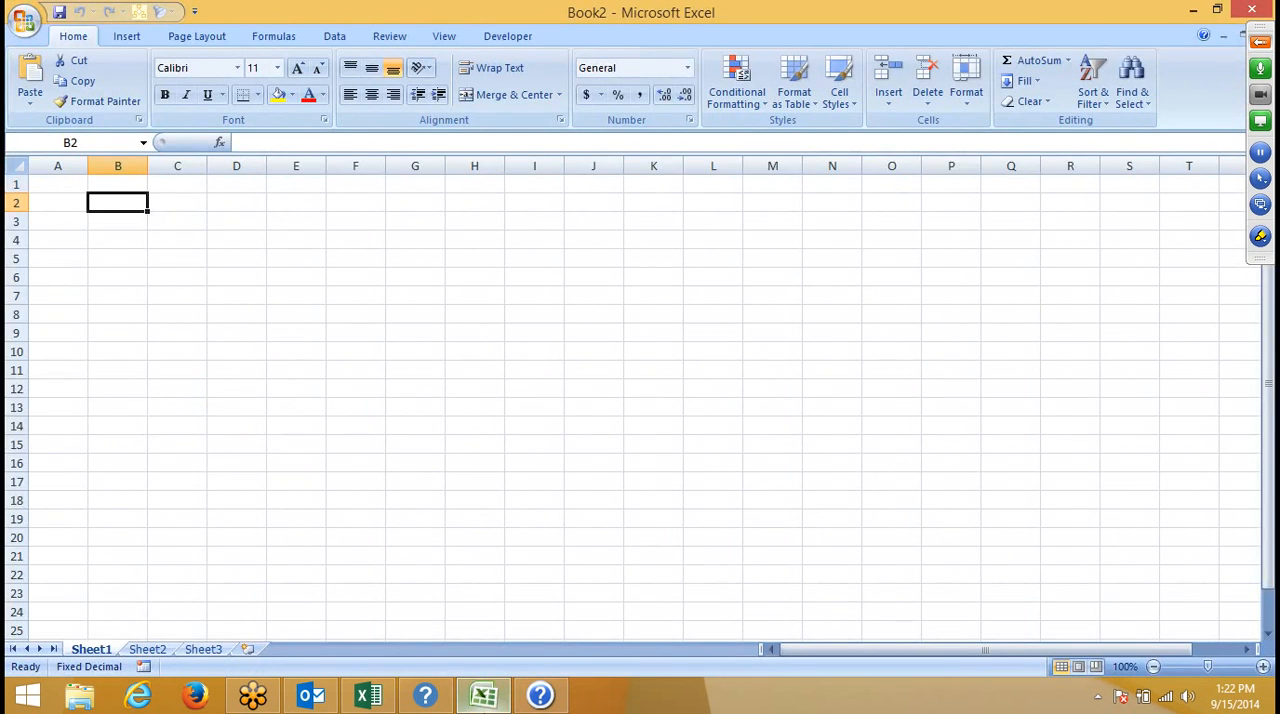
click(540, 704)
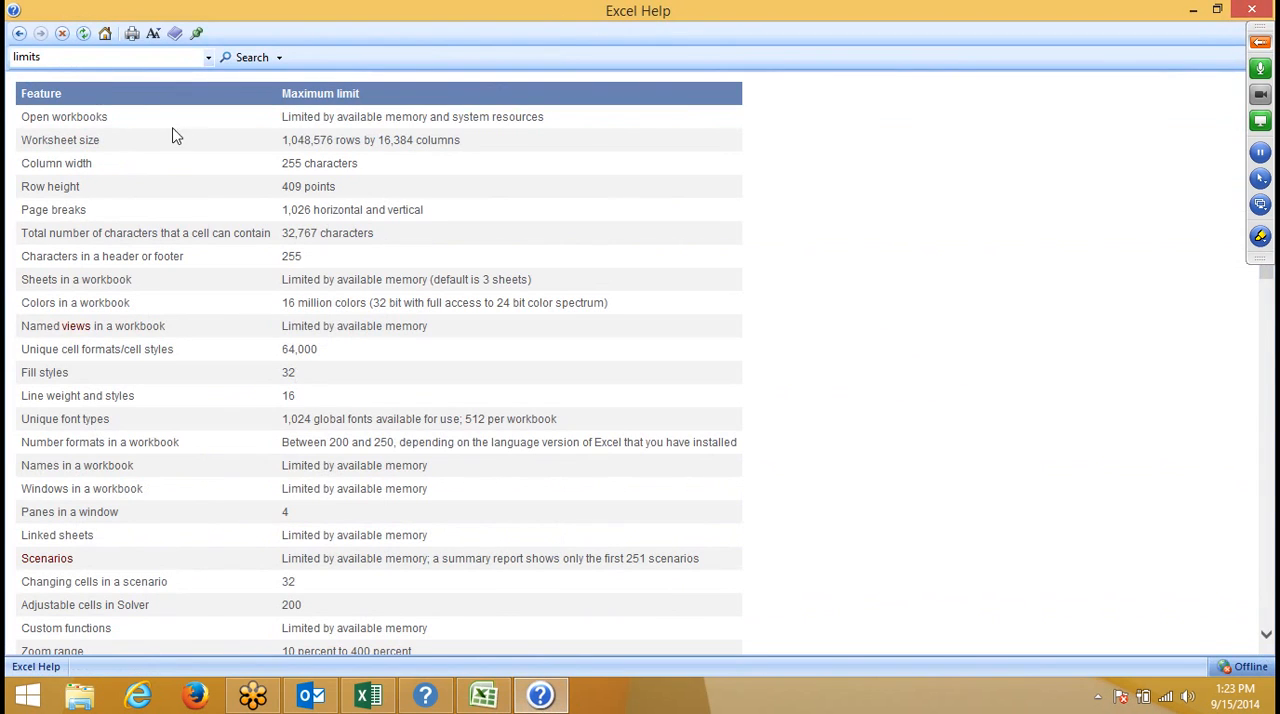
- Rerun the "limits" search in Excel 2013 Help, then return to the Excel 2007 specifications article
click(432, 704)
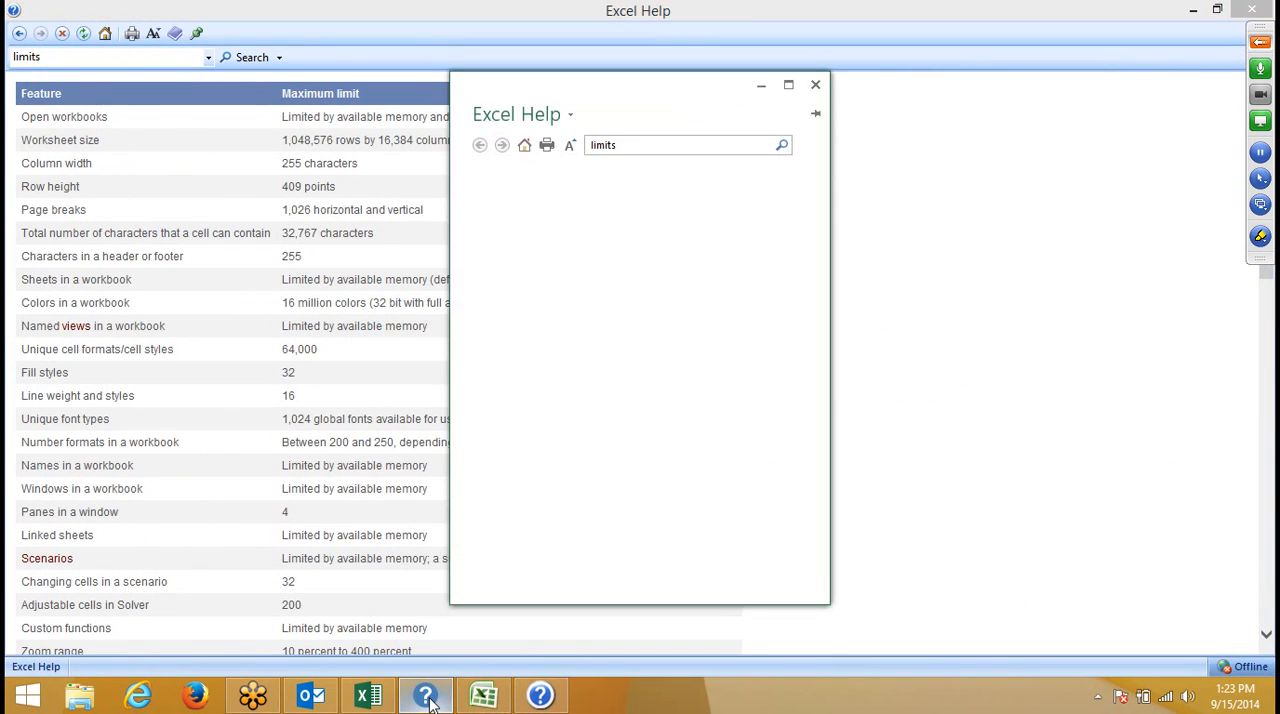
click(430, 704)
click(430, 704)
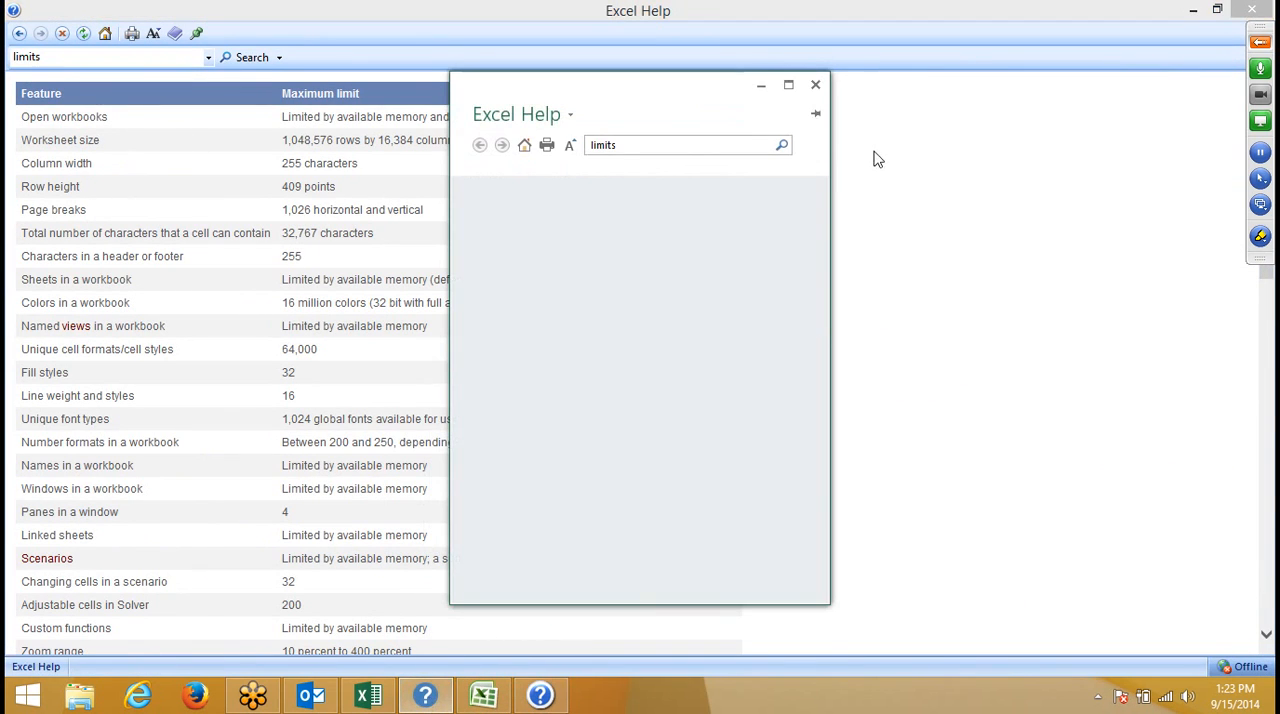
click(783, 146)
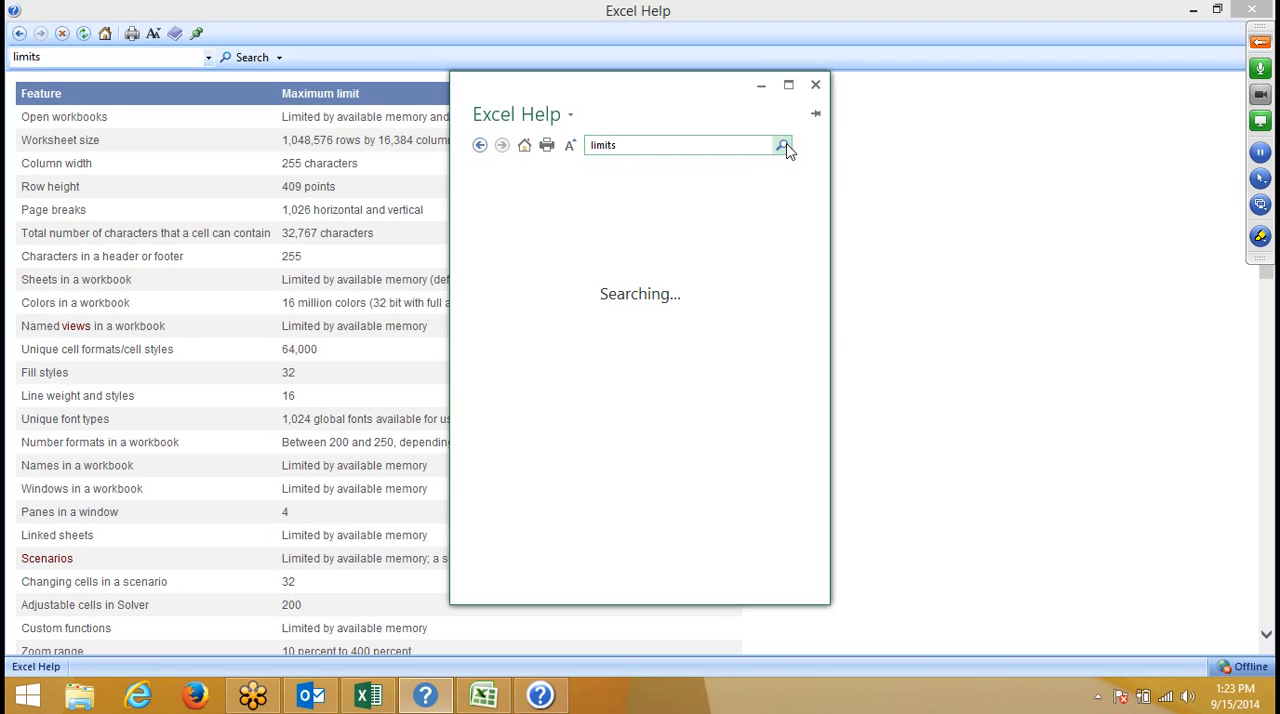
click(893, 218)
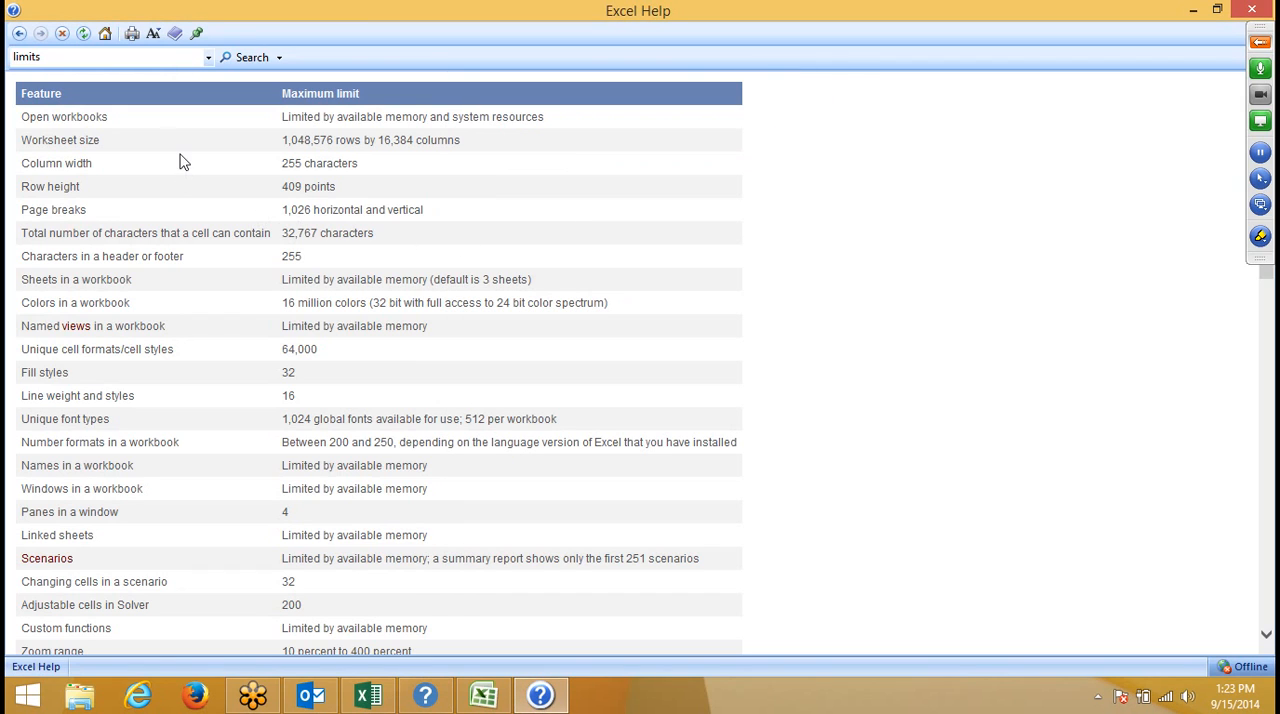
- Review the limits for column width, row height, page breaks and total characters per cell, highlighting each feature name
double_click(418, 120)
triple_click(128, 168)
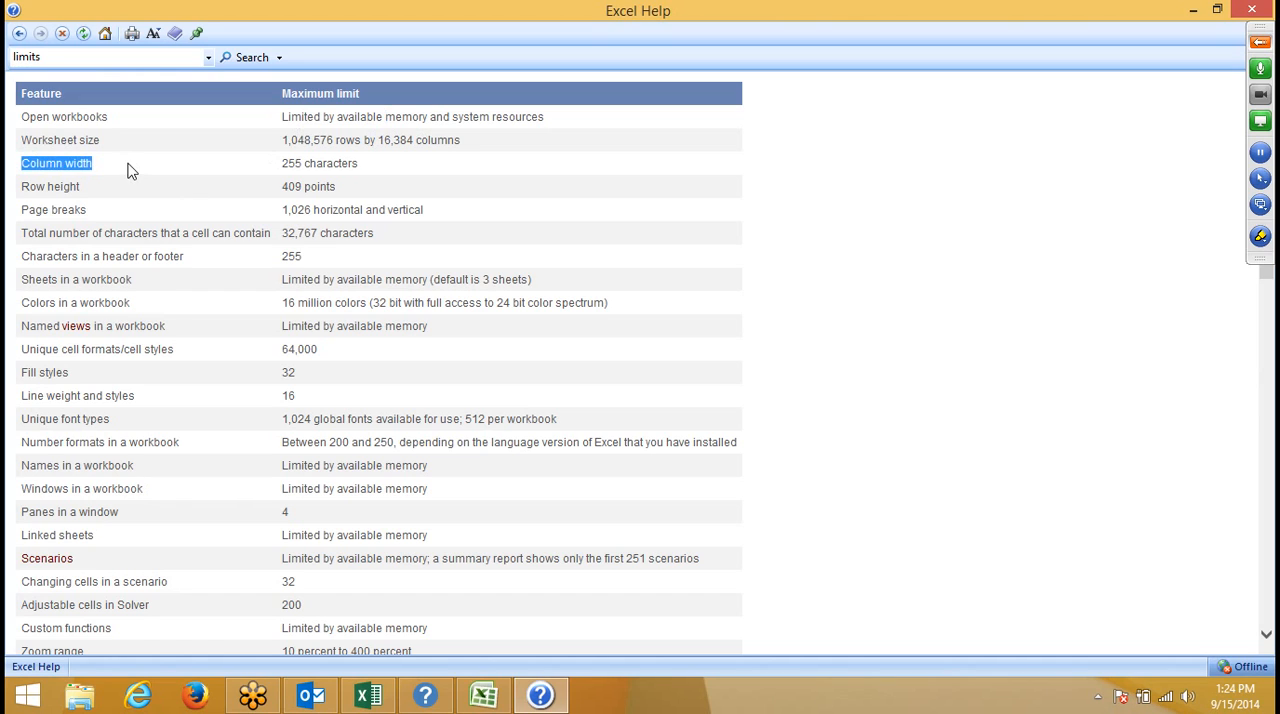
triple_click(216, 192)
triple_click(218, 220)
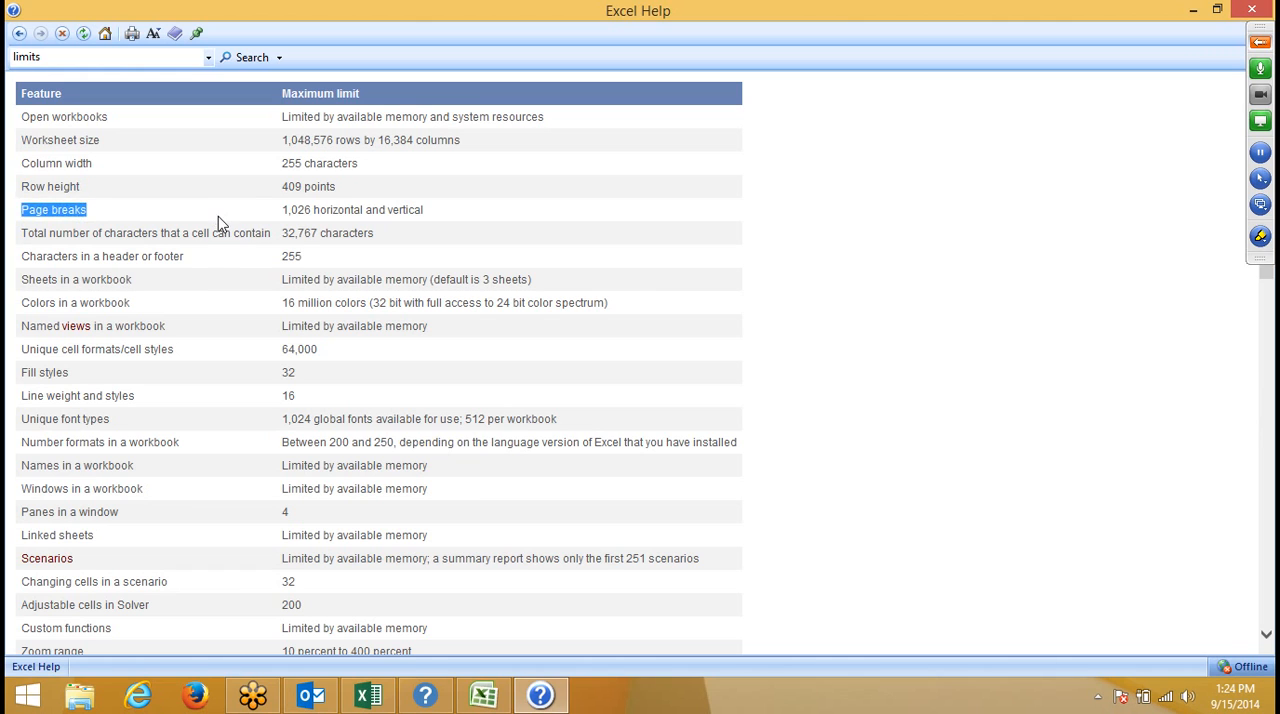
triple_click(205, 236)
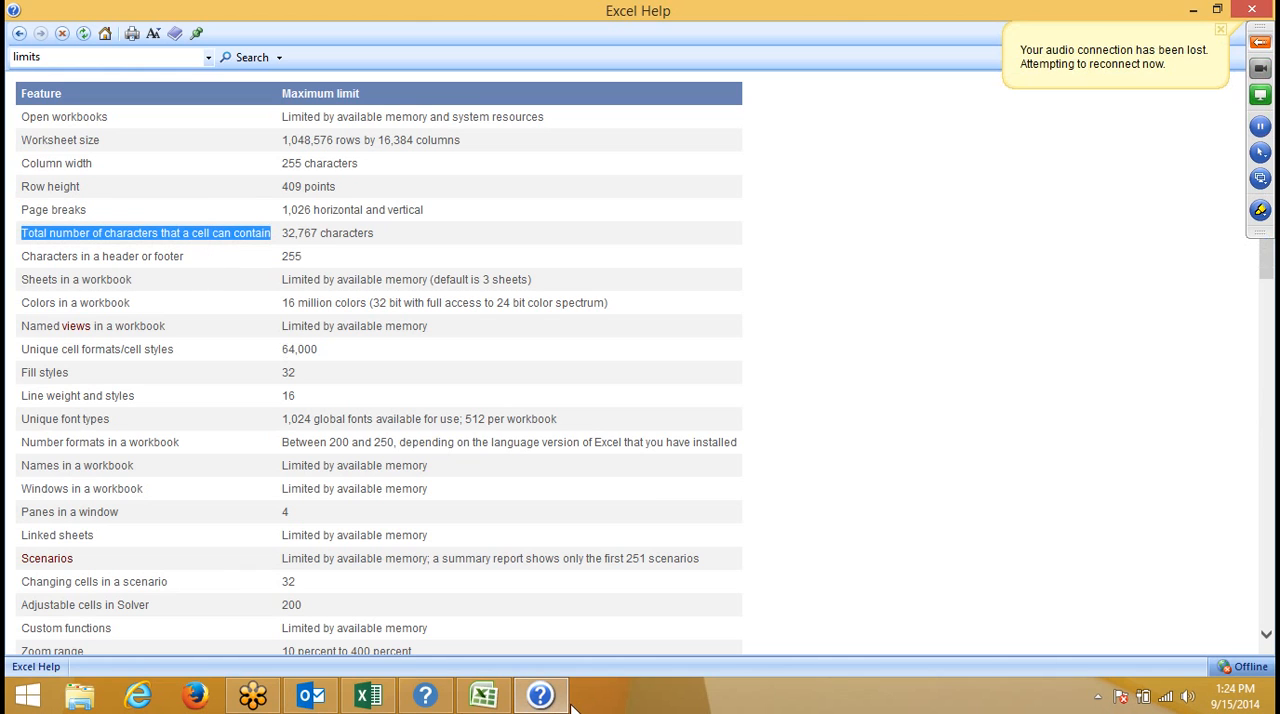
- Expand the GoToMeeting control panel to check the audio connection
click(1258, 50)
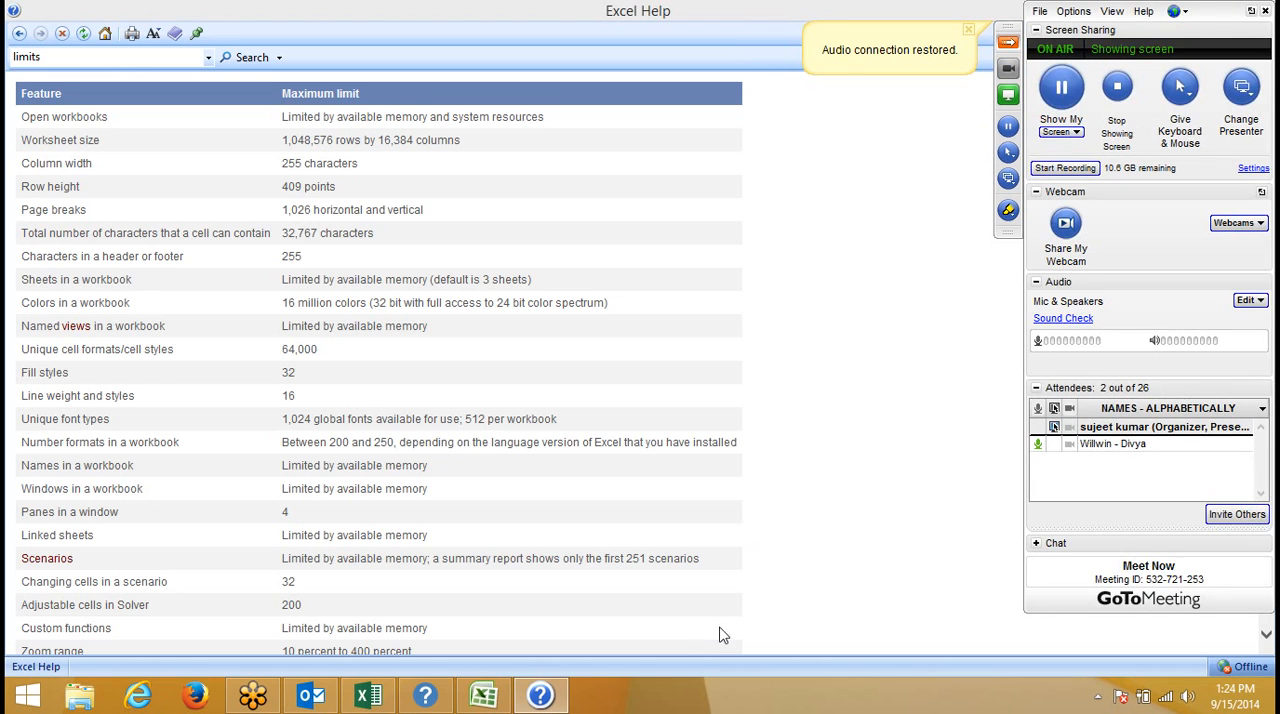
- Examine the rest of the specifications article, from the characters-per-cell limit through the calculation, PivotTable and shared workbook limits
mouse_move(541, 703)
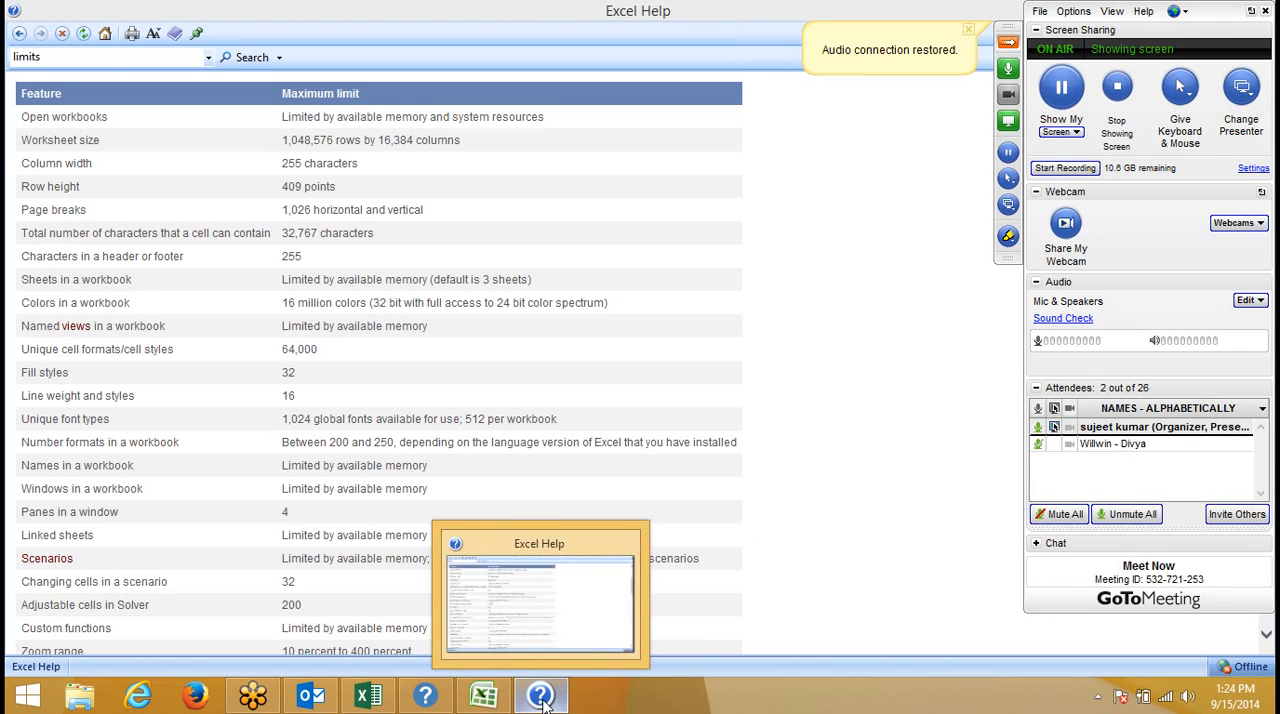
scroll(183, 227, down, 2)
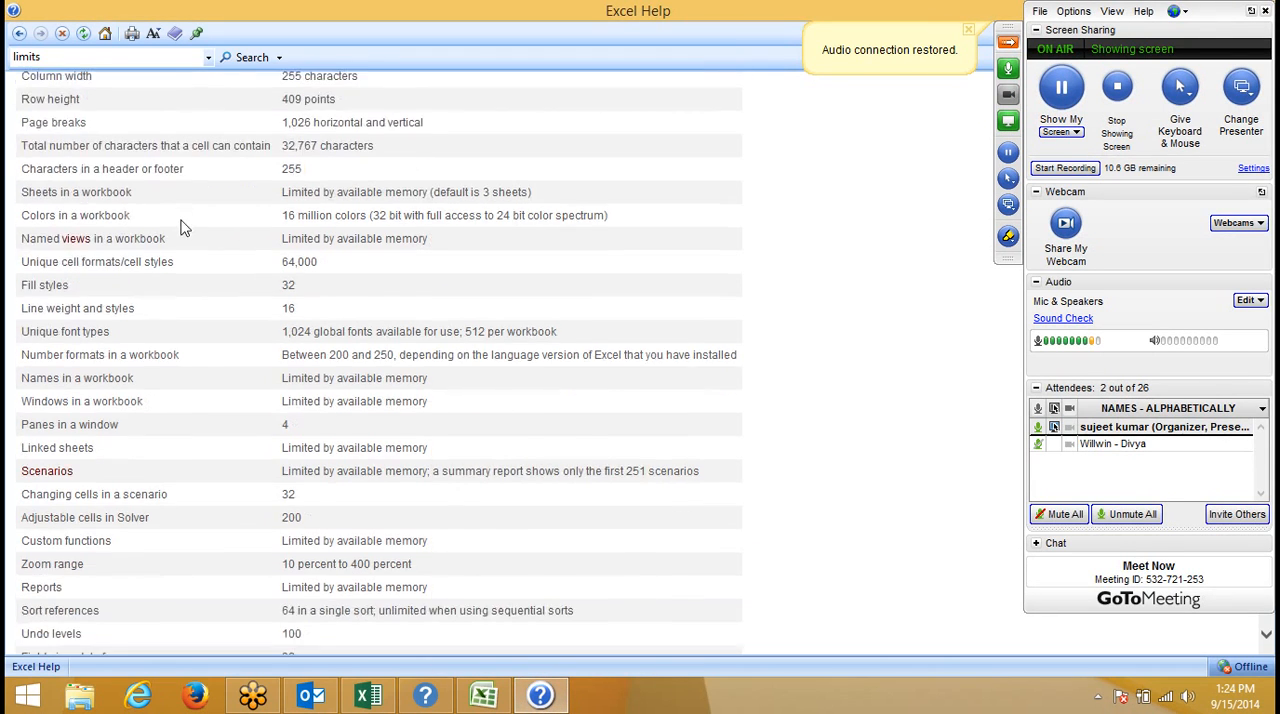
scroll(183, 227, down, 3)
scroll(181, 223, up, 5)
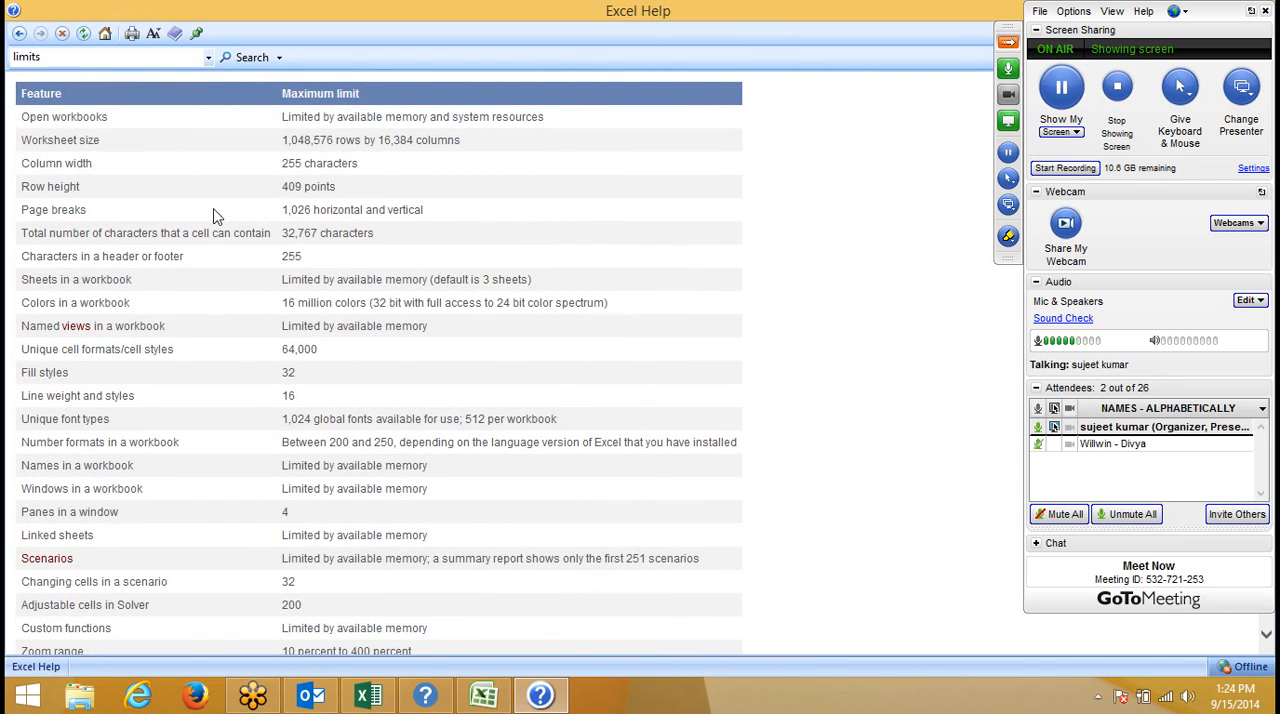
triple_click(275, 243)
scroll(275, 245, down, 2)
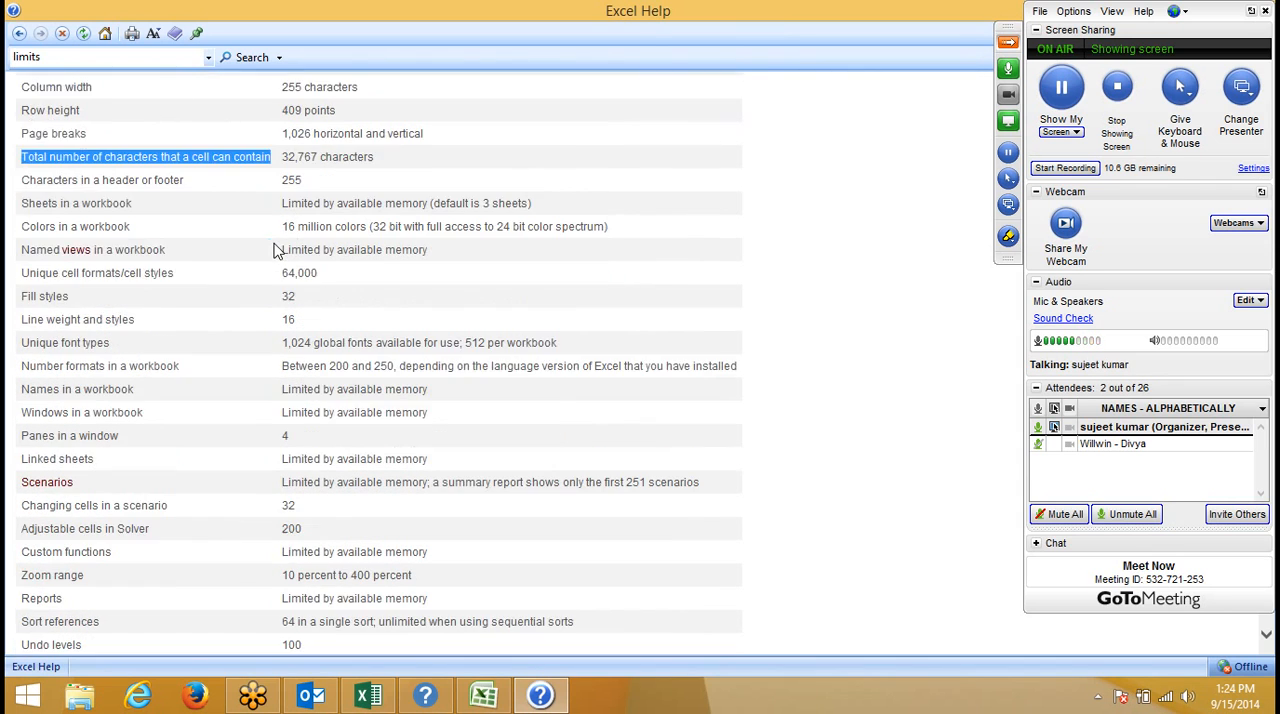
scroll(275, 250, down, 15)
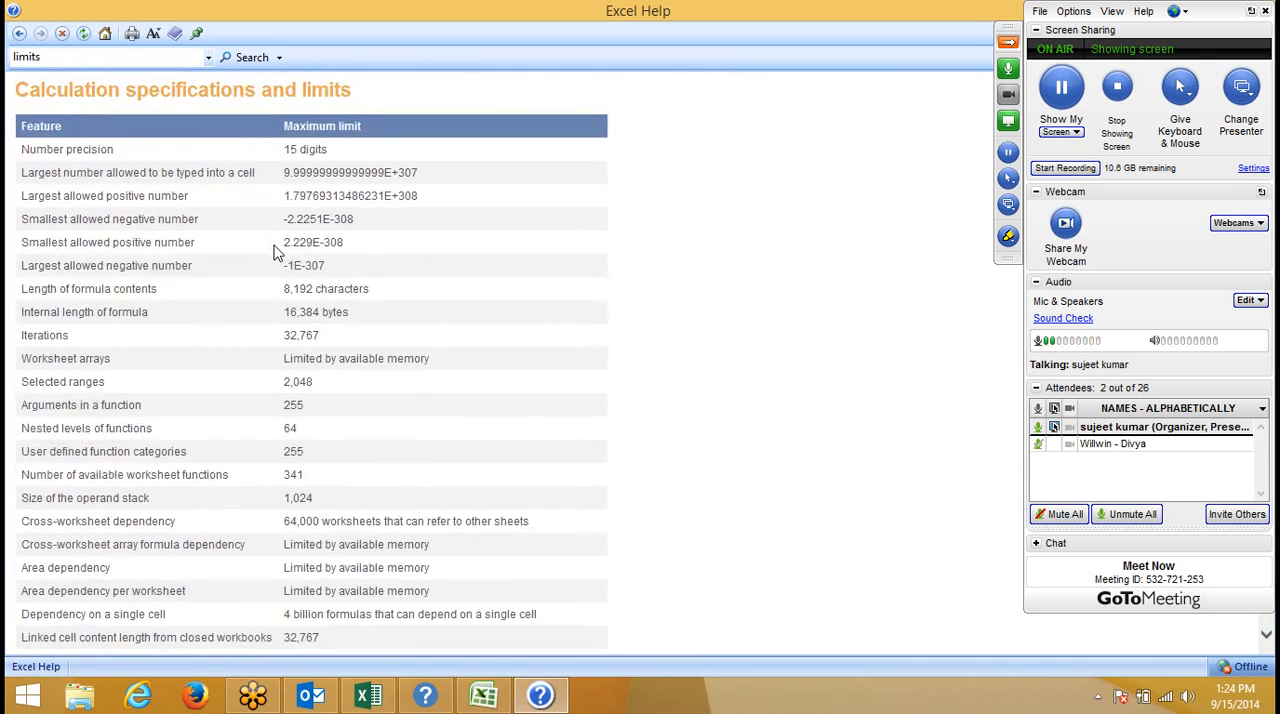
scroll(277, 251, down, 20)
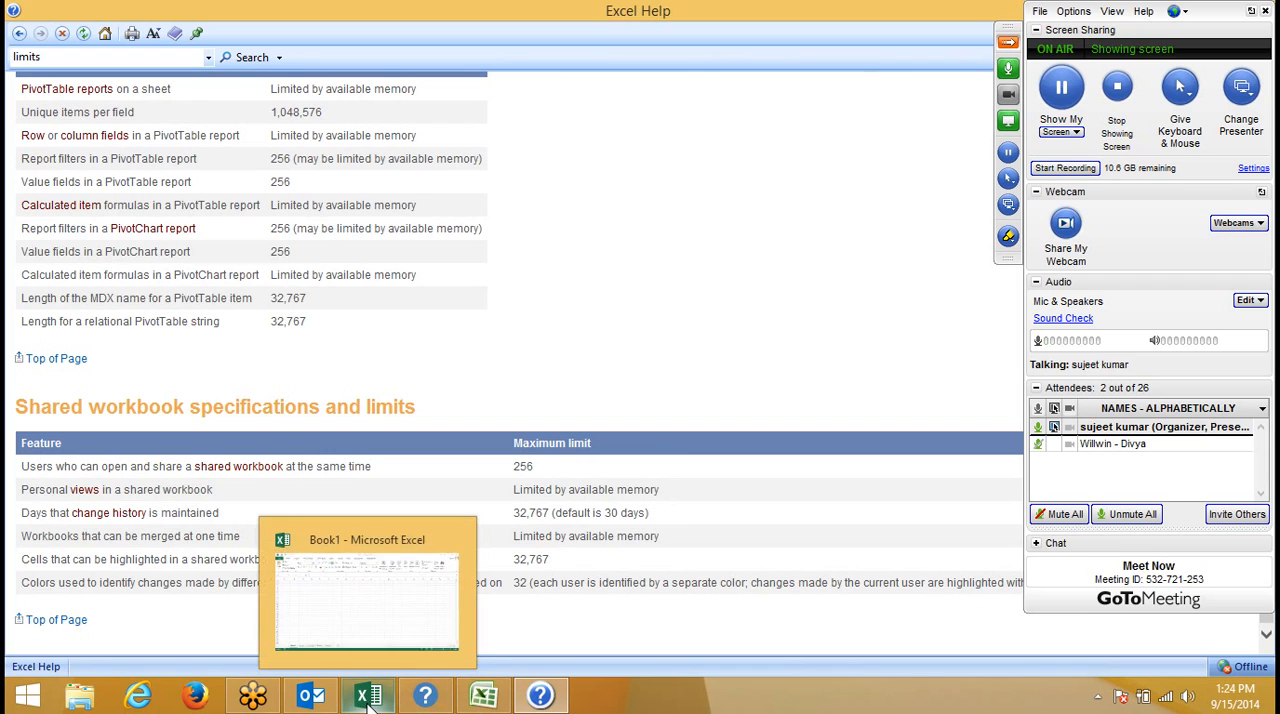
- Return to Excel 2013 Help, accept debugging of its webpage error, and decline to debug the unhandled runtime error
click(425, 698)
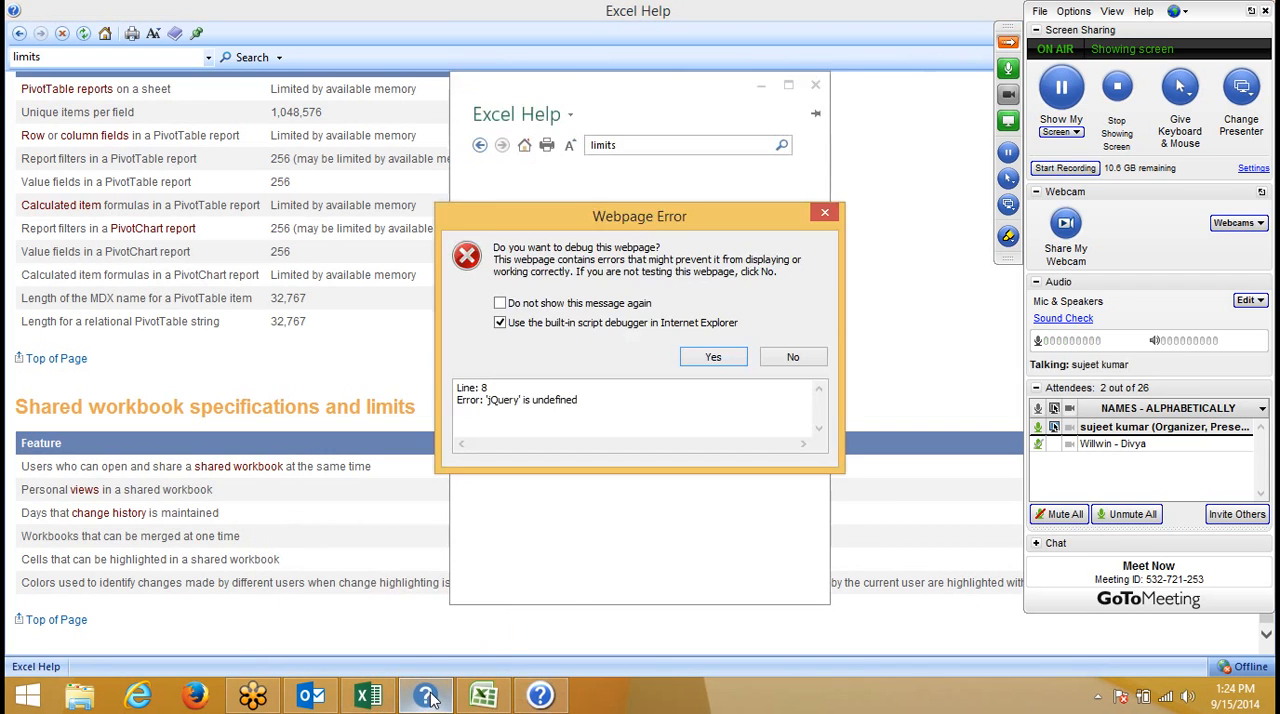
click(713, 360)
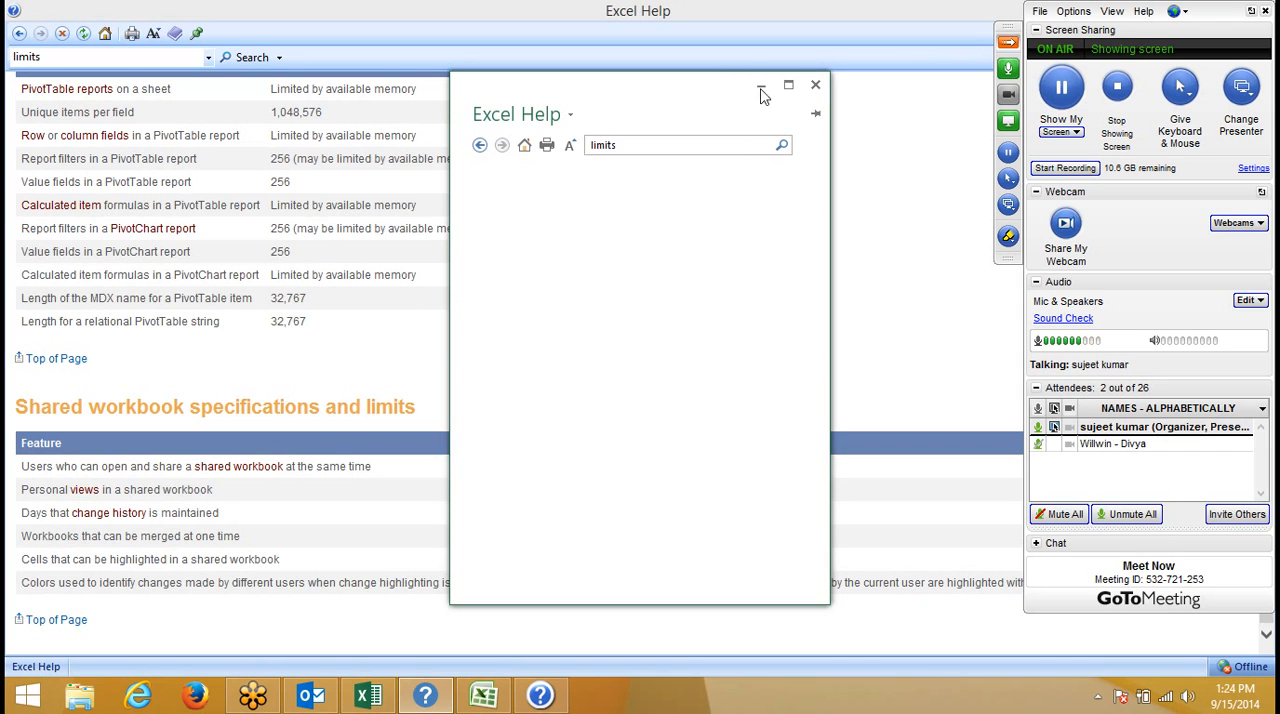
click(311, 695)
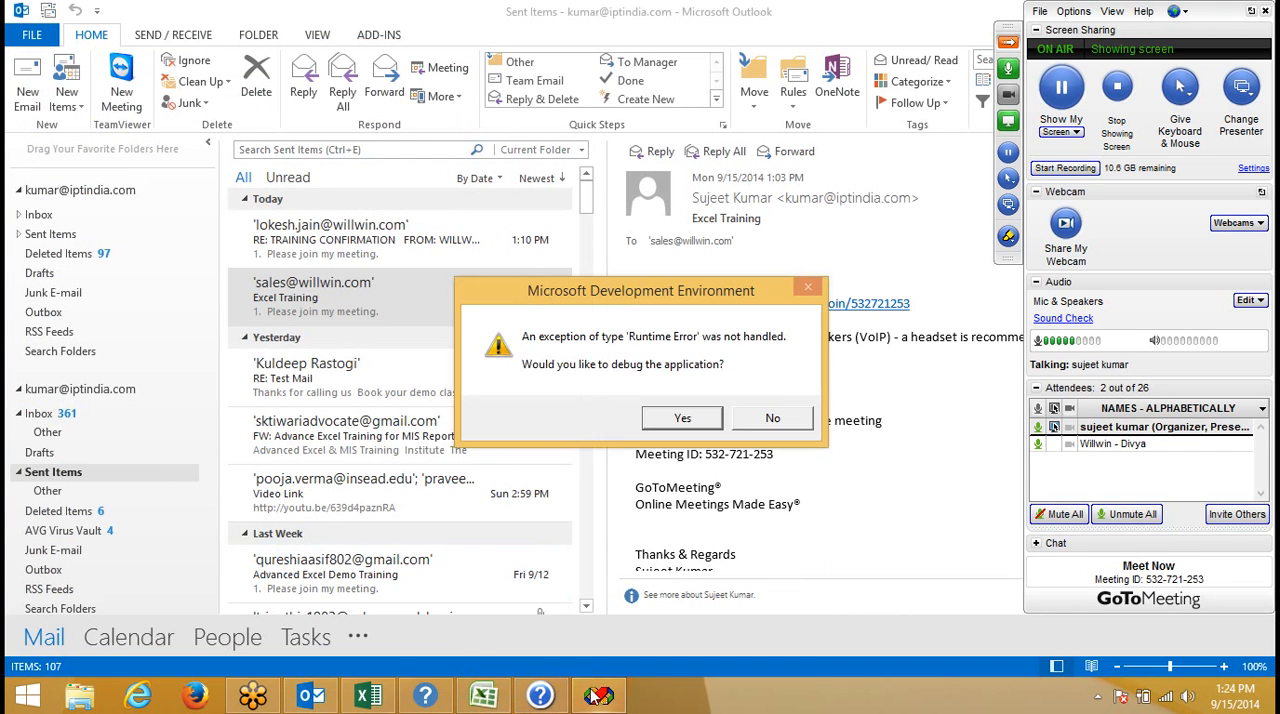
click(767, 418)
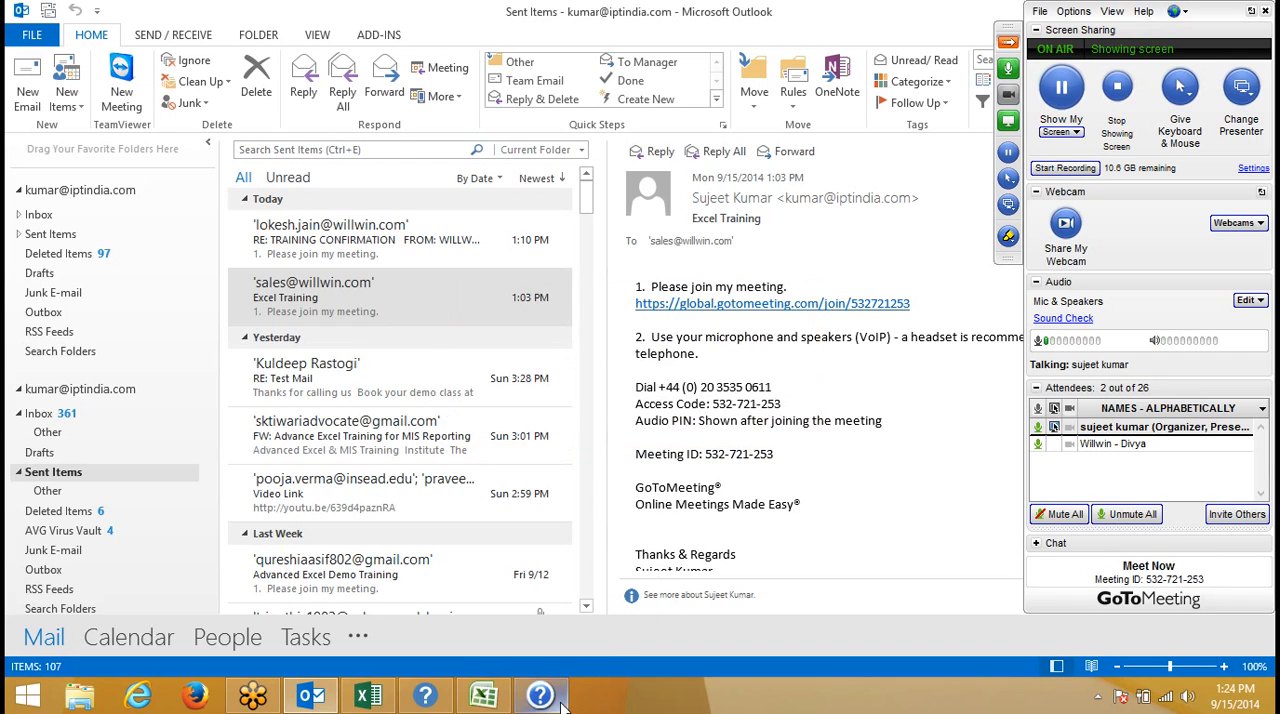
- Clear the remaining script errors in Excel 2013 Help, suppressing further webpage error messages and declining to continue running scripts
click(425, 695)
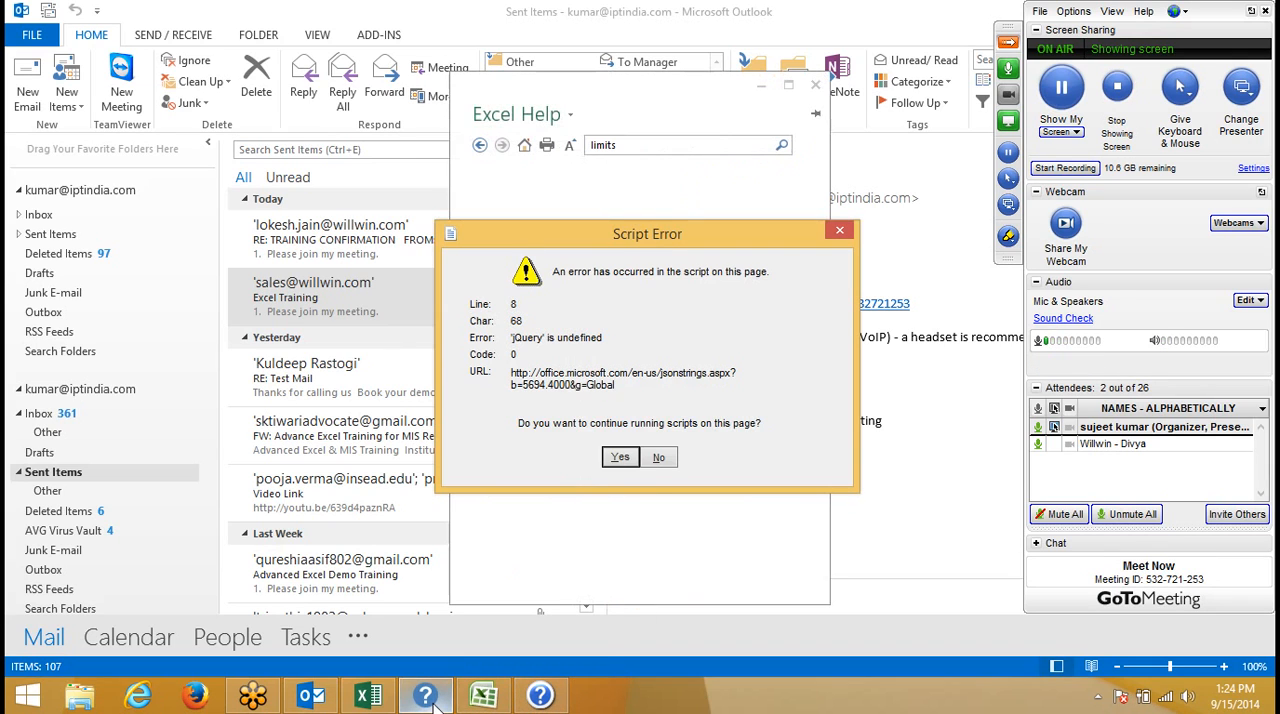
click(620, 458)
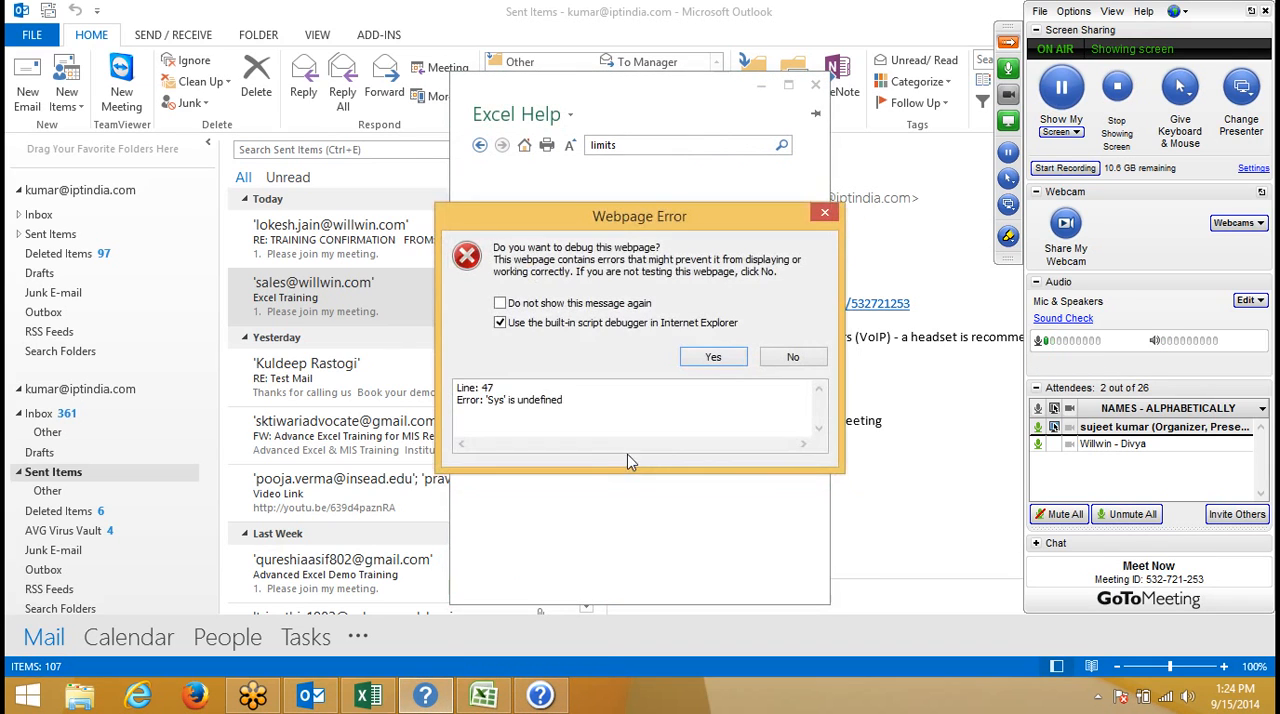
click(613, 303)
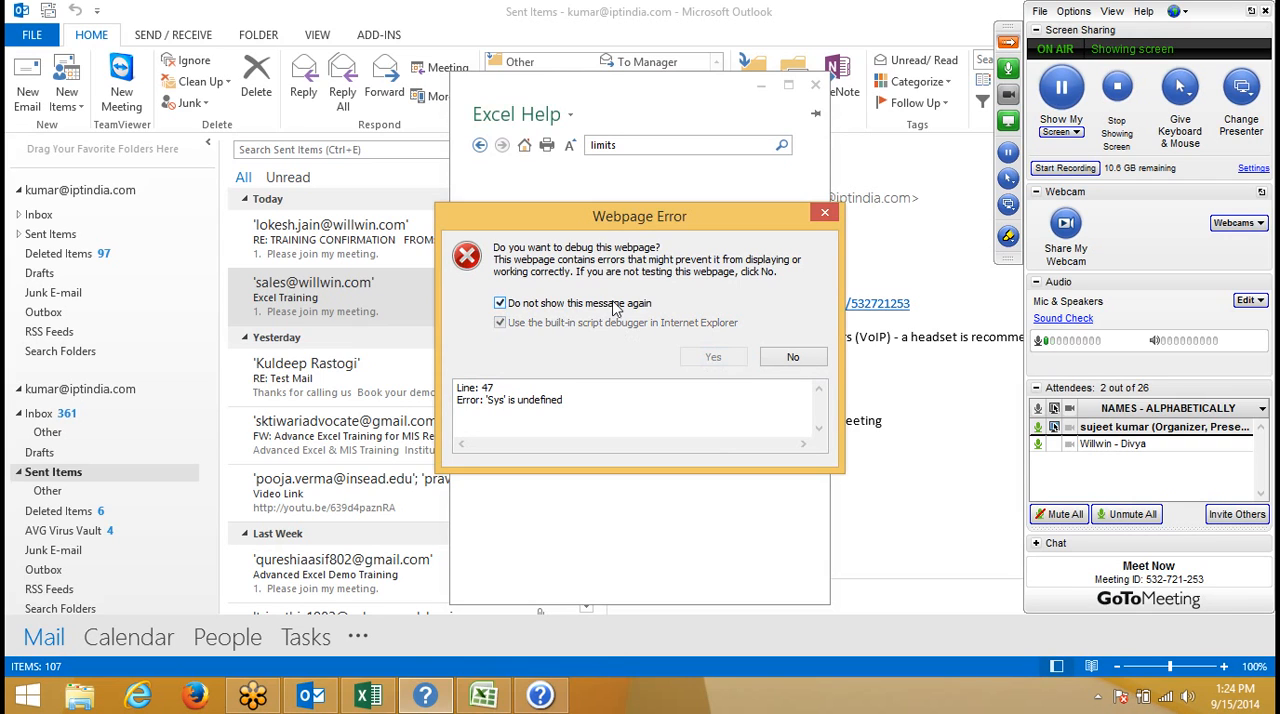
click(792, 358)
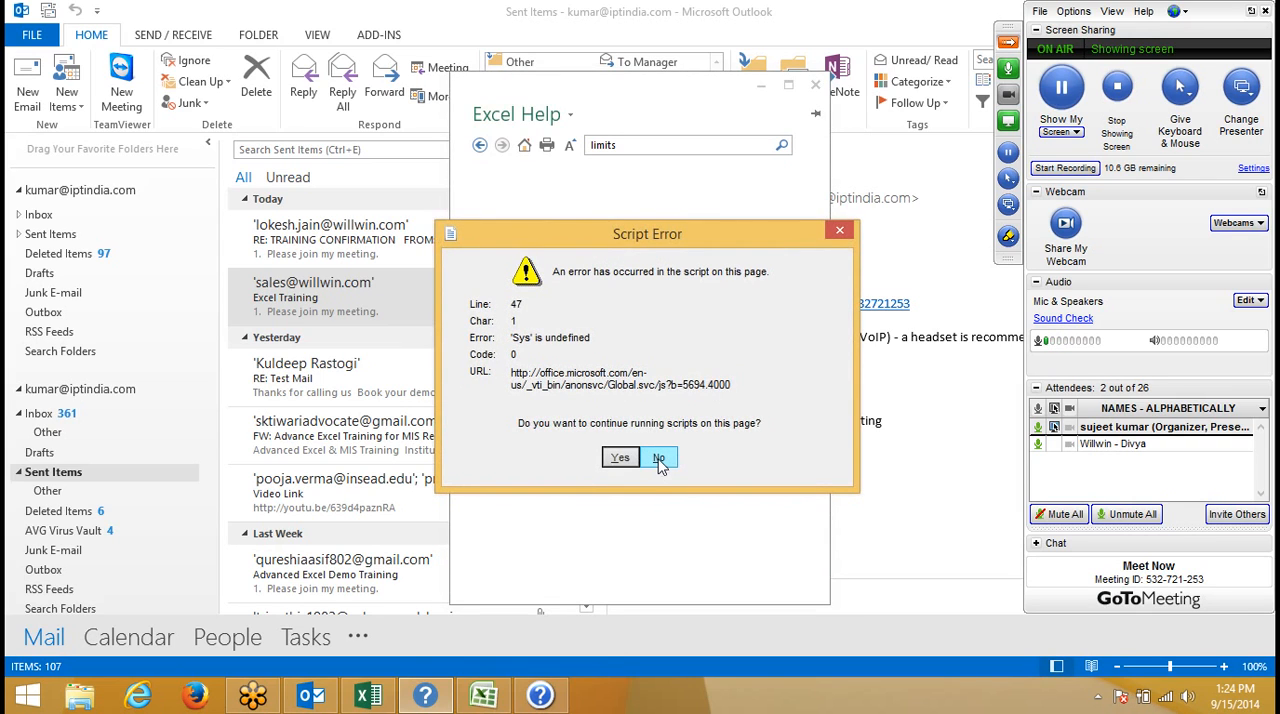
click(659, 460)
click(659, 460)
click(659, 460)
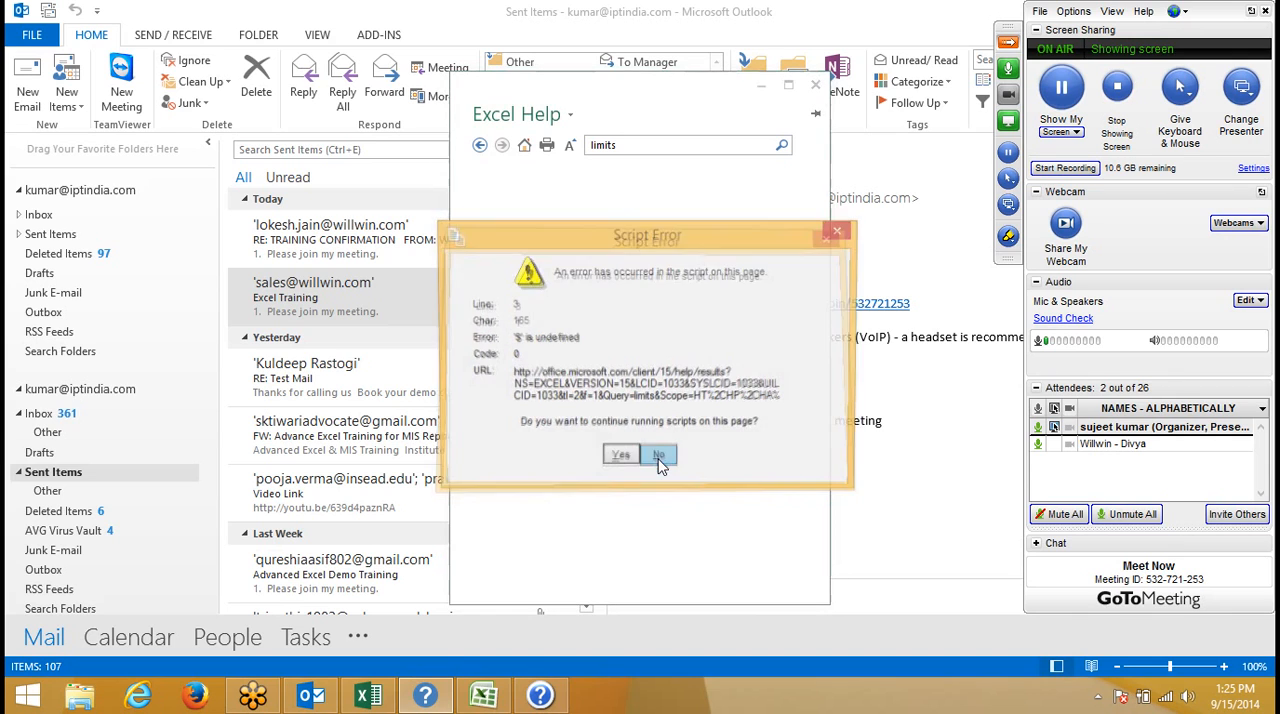
click(659, 460)
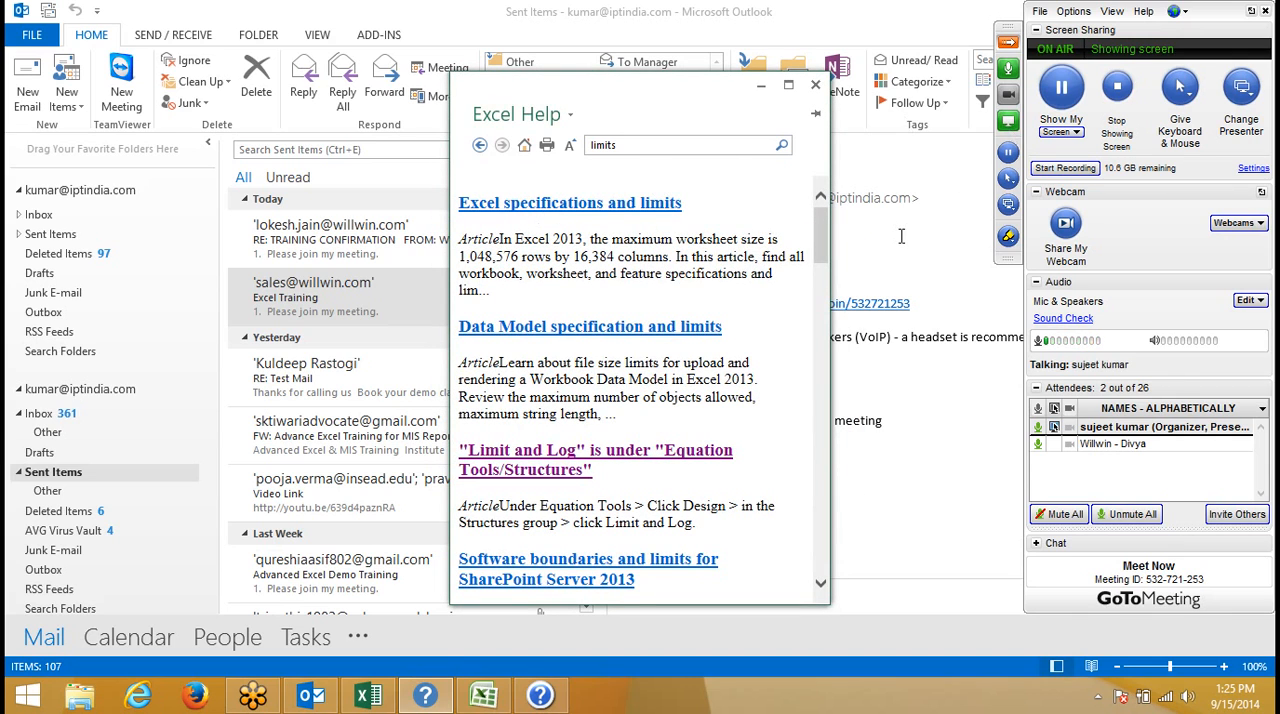
- Switch to the Excel 2013 workbook Book1 and bring its Sheet1 worksheet into focus
click(368, 697)
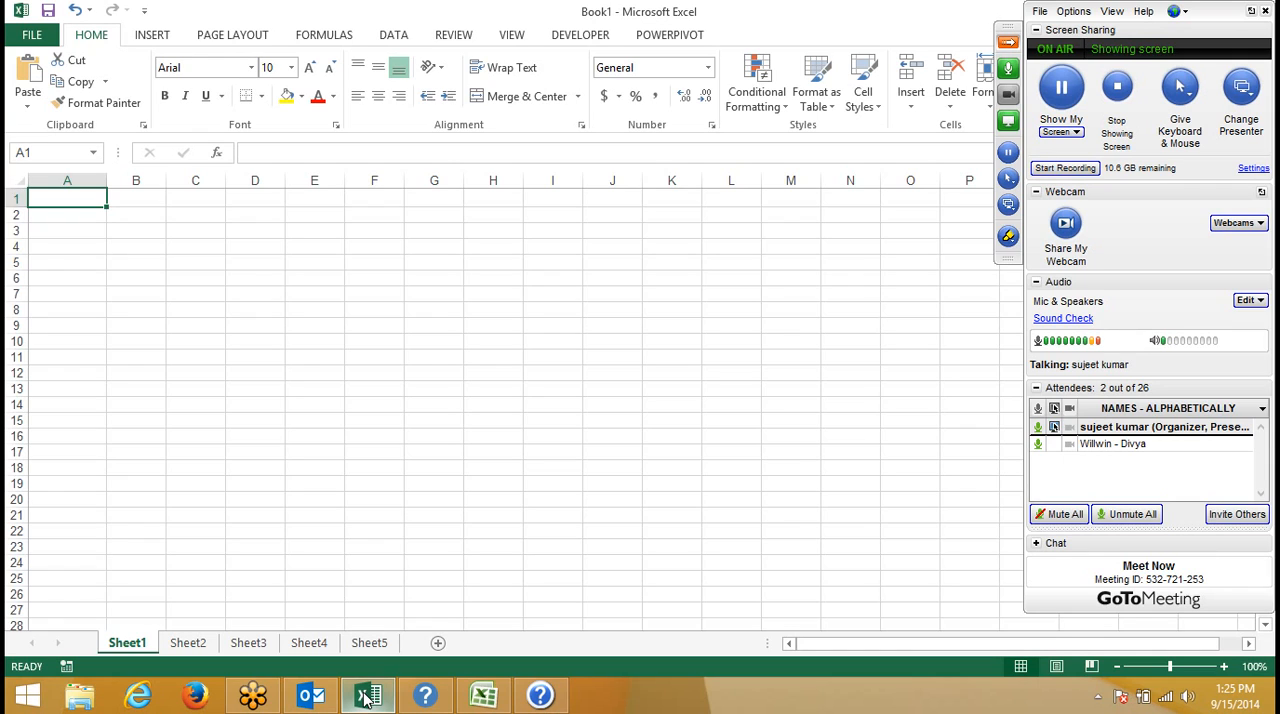
click(897, 701)
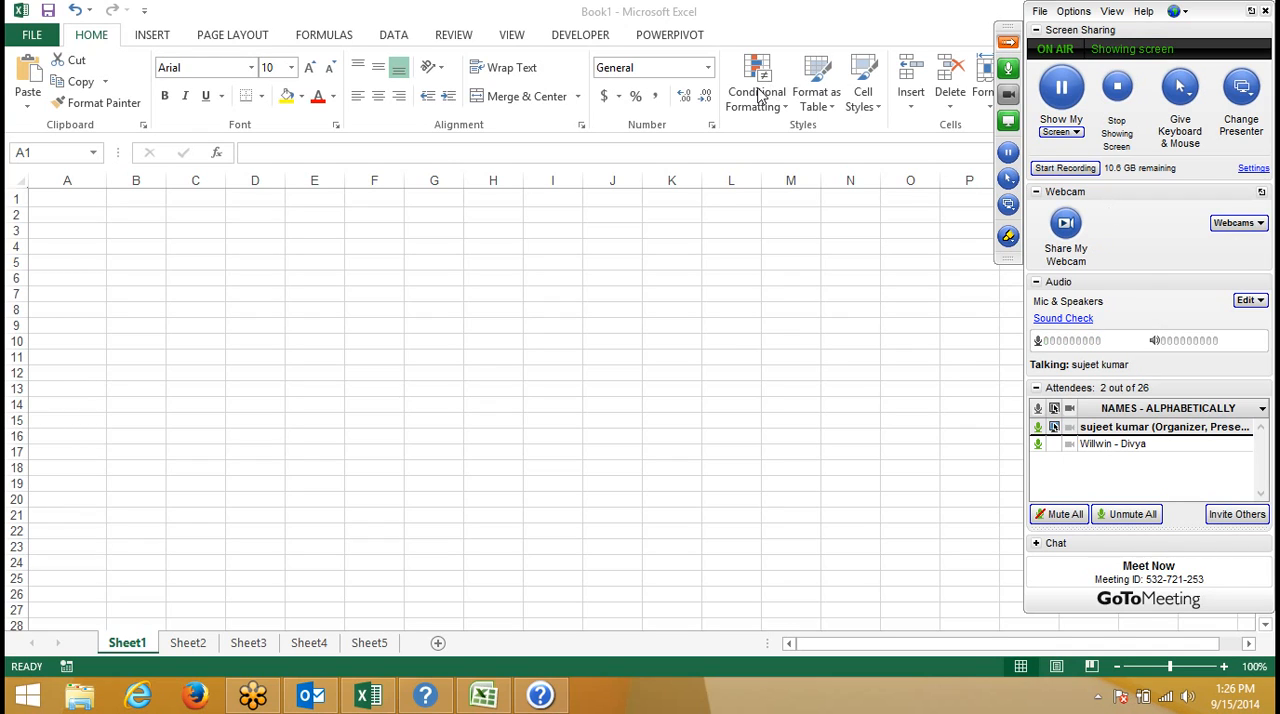
click(615, 342)
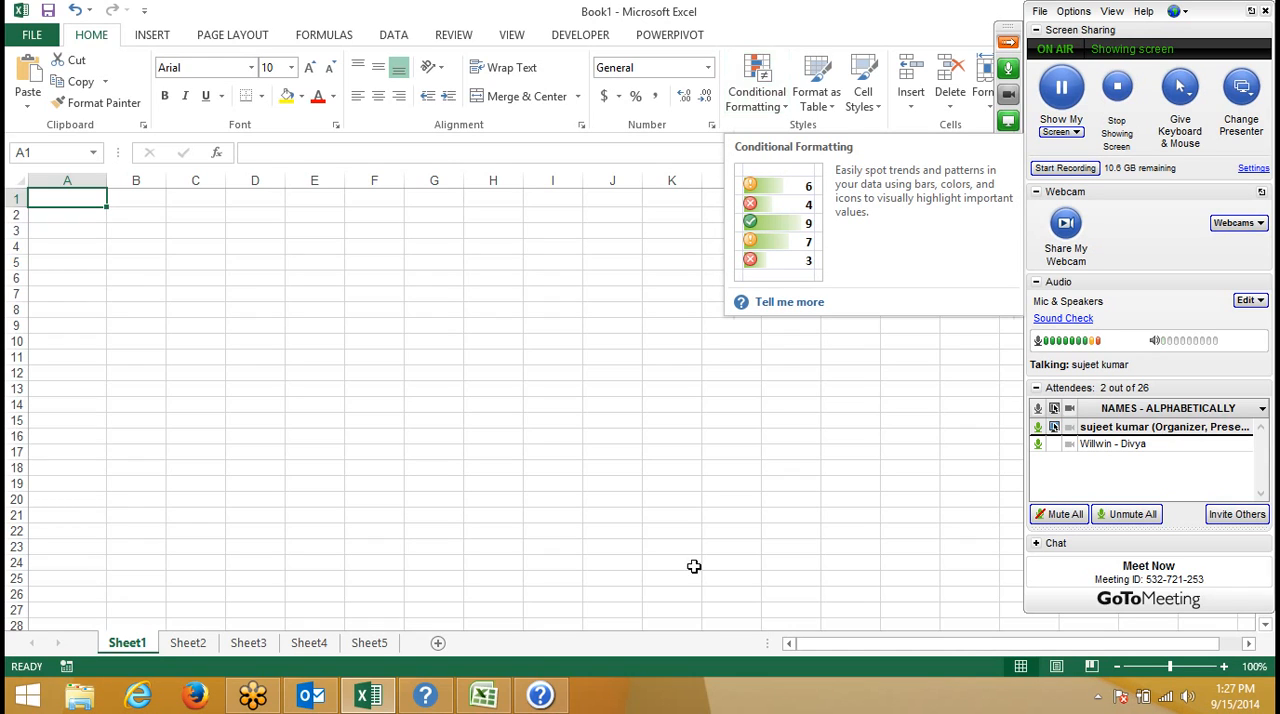
- Switch to the Excel 2007 workbook Book2, open the help article for the Conditional Formatting command, and close it after viewing
click(488, 692)
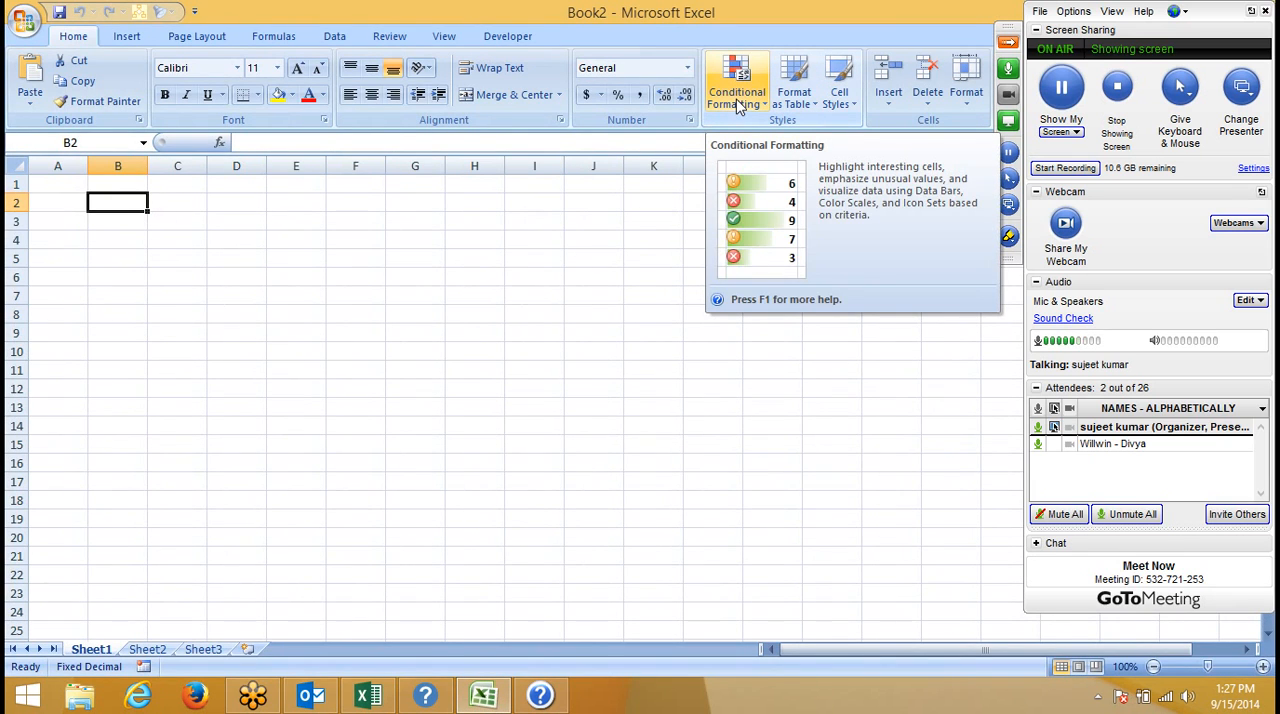
key(F1)
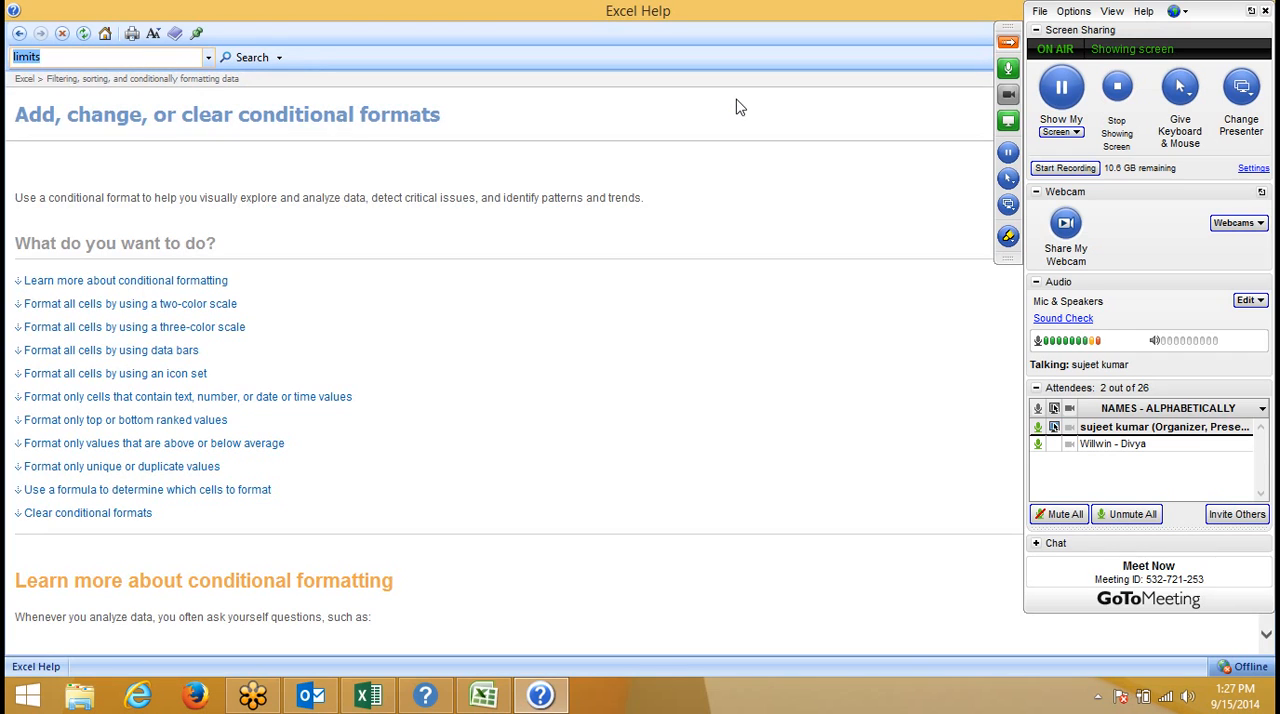
double_click(434, 122)
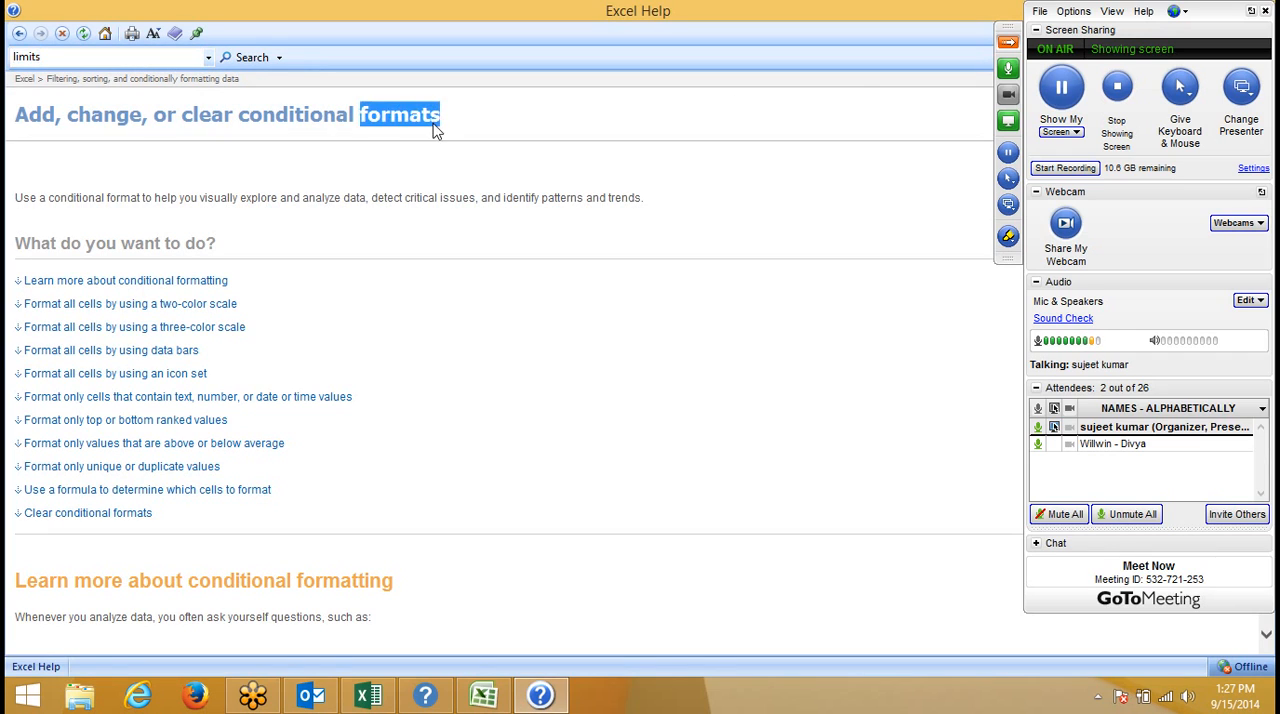
click(871, 171)
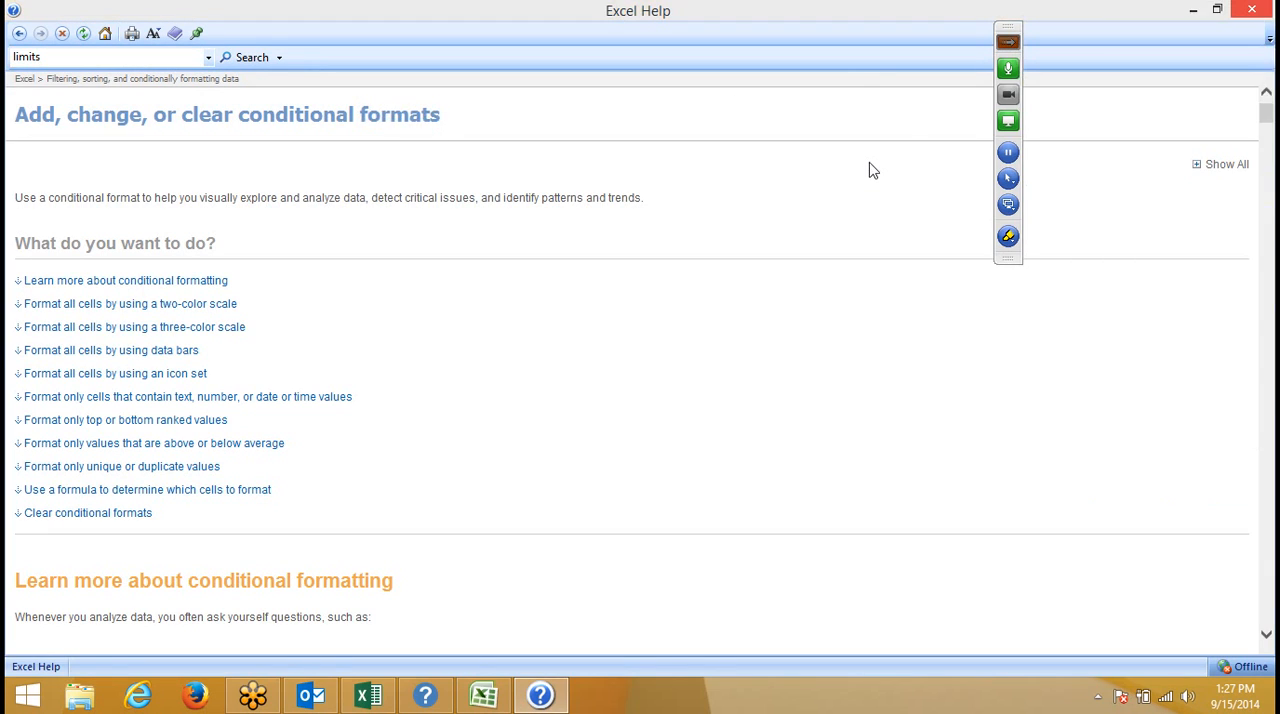
click(1251, 10)
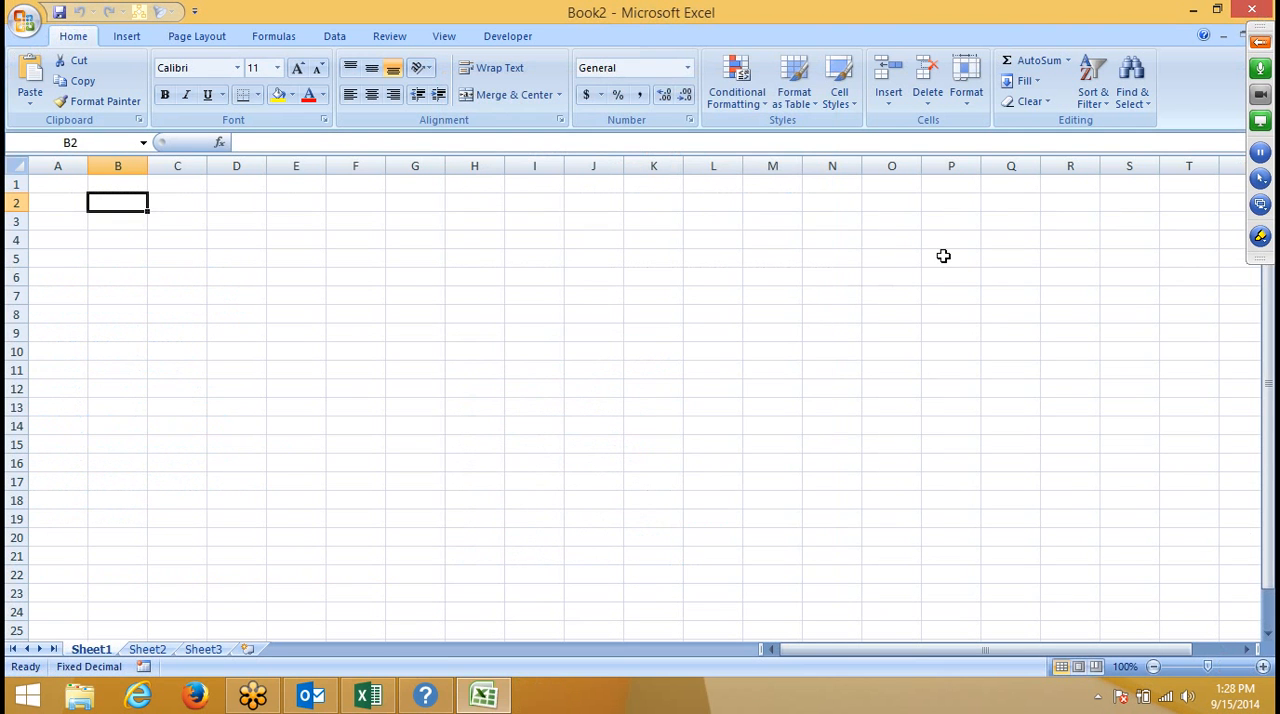
- Call up help while pointing at the Paste command, and close the help window again
click(755, 240)
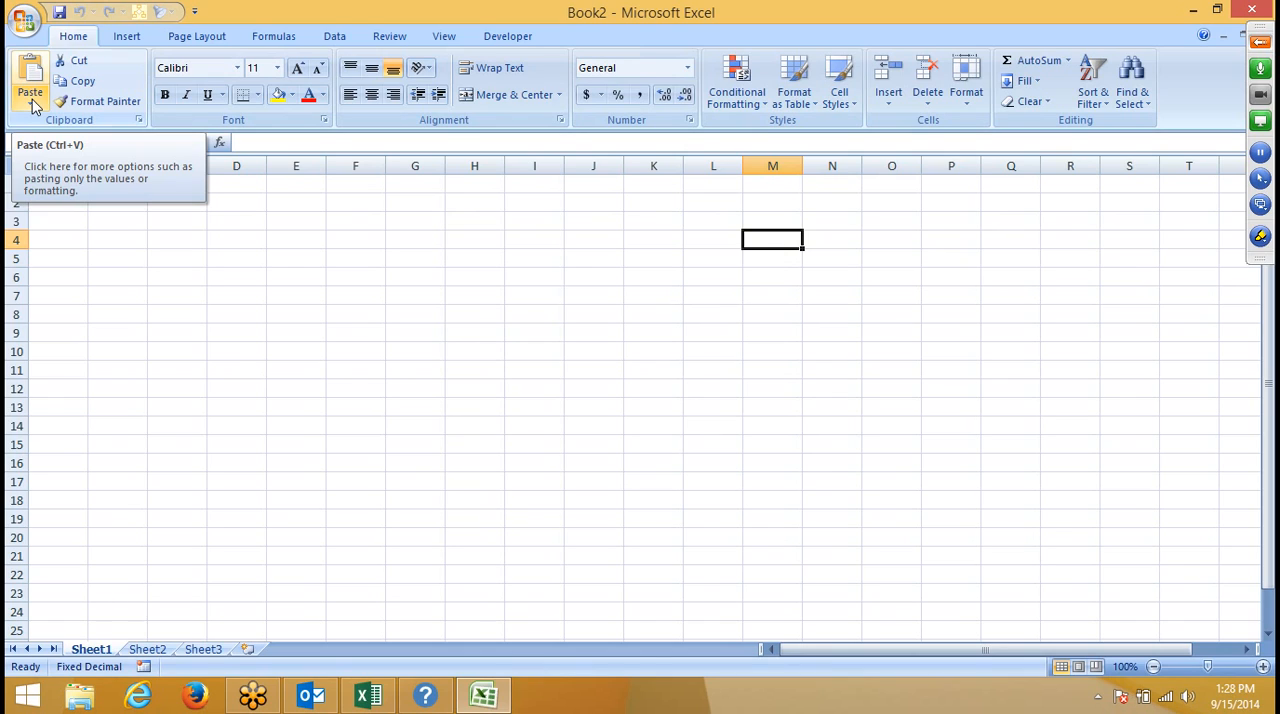
key(F1)
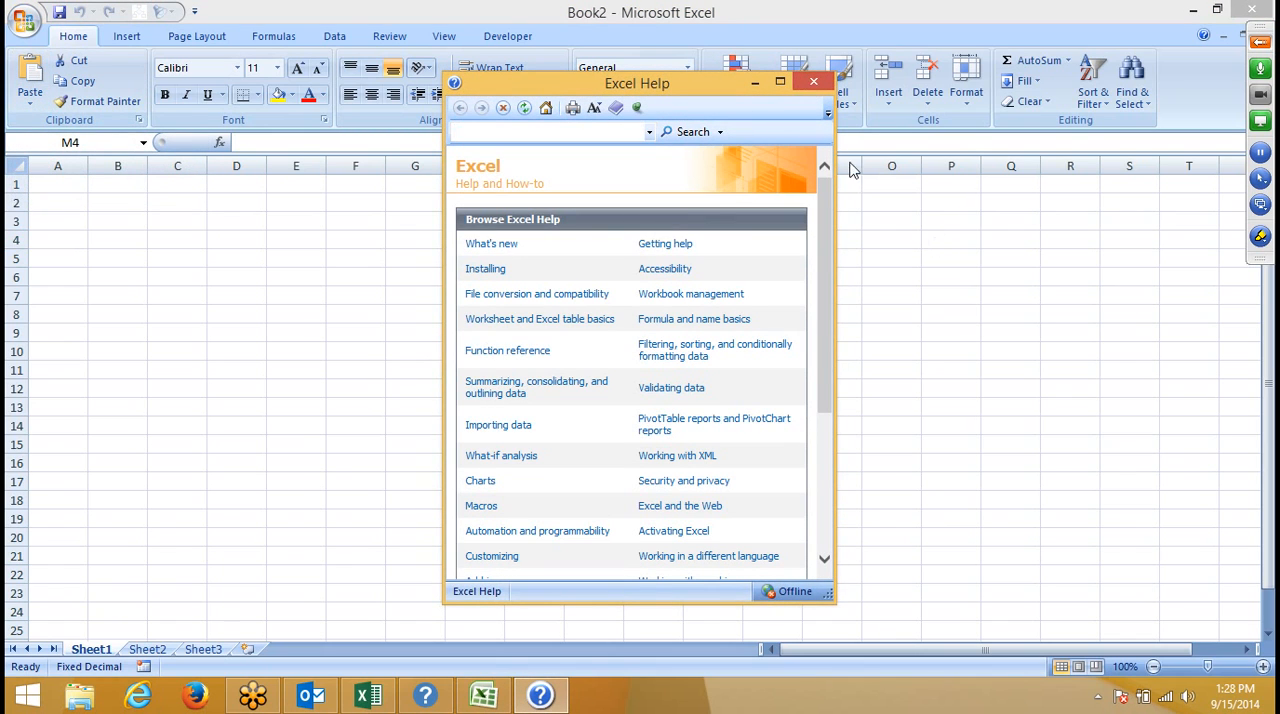
click(813, 84)
- Select cells I6:J6, view the context help article for the Fill Color command, and close it
drag(575, 276, 518, 276)
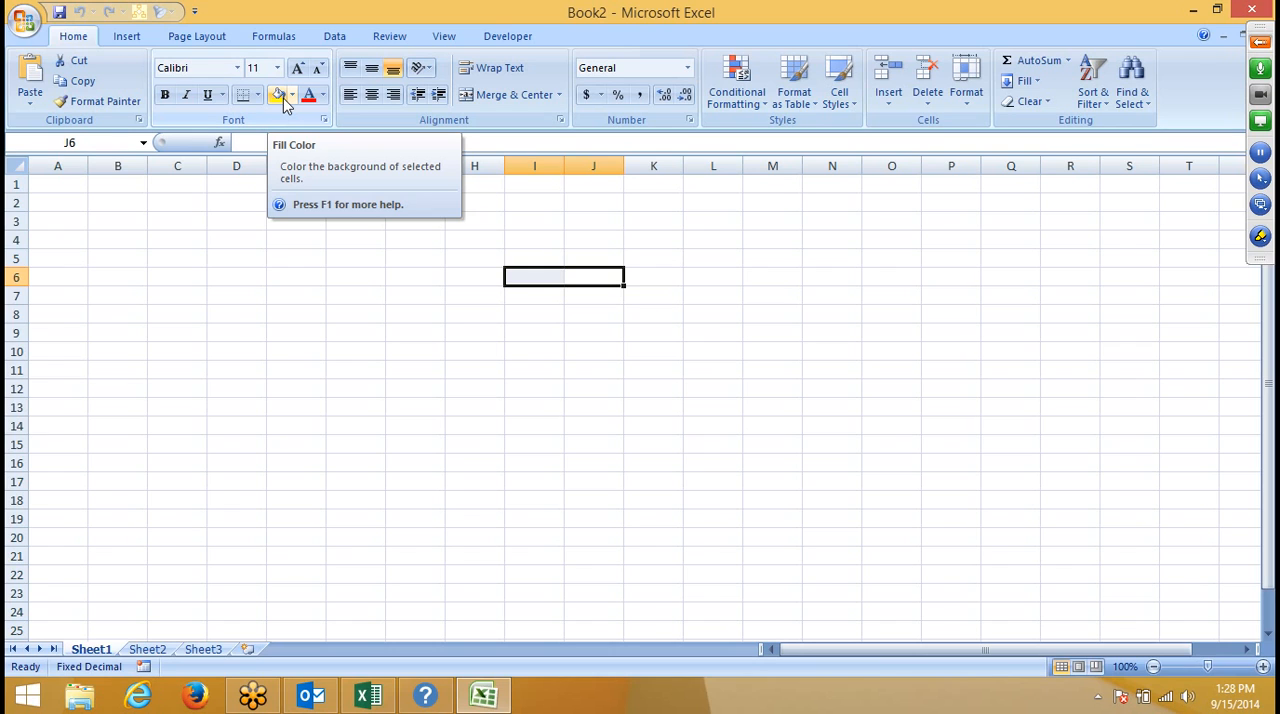
key(F1)
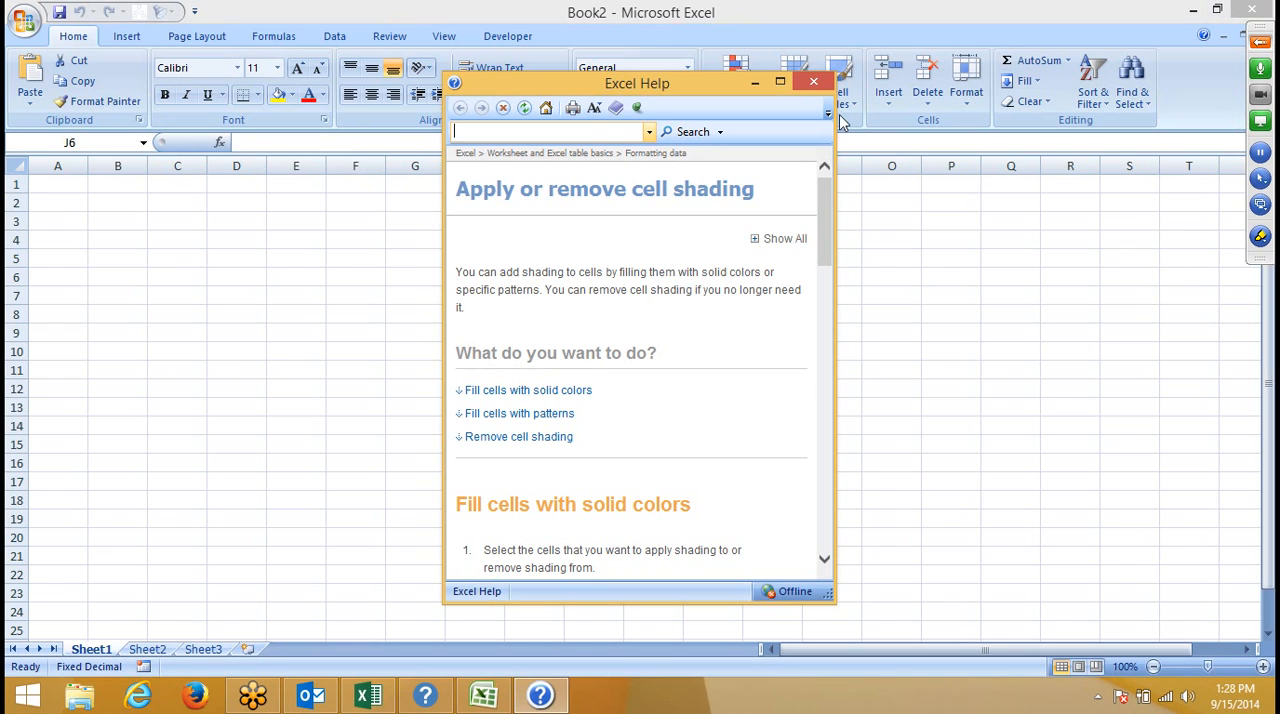
click(820, 85)
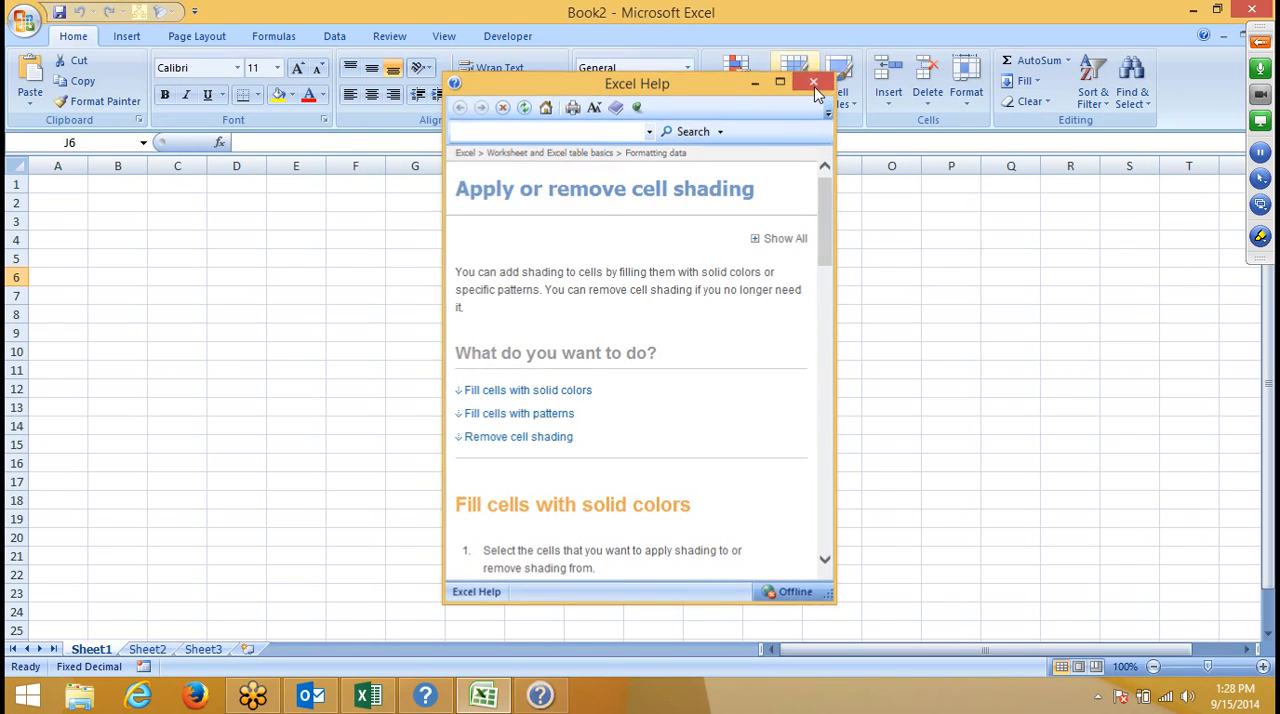
- Switch to Excel 2013 Help, dismiss all of its script errors, and close the help window
click(381, 695)
click(426, 690)
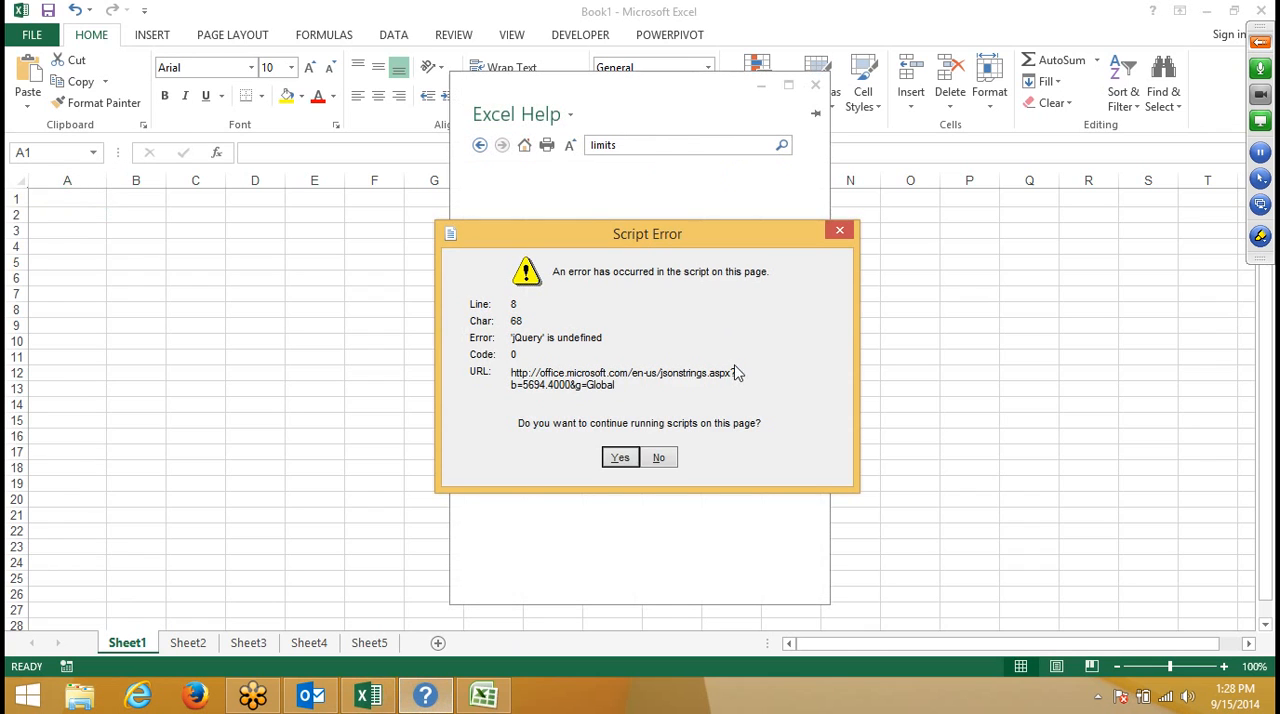
click(837, 233)
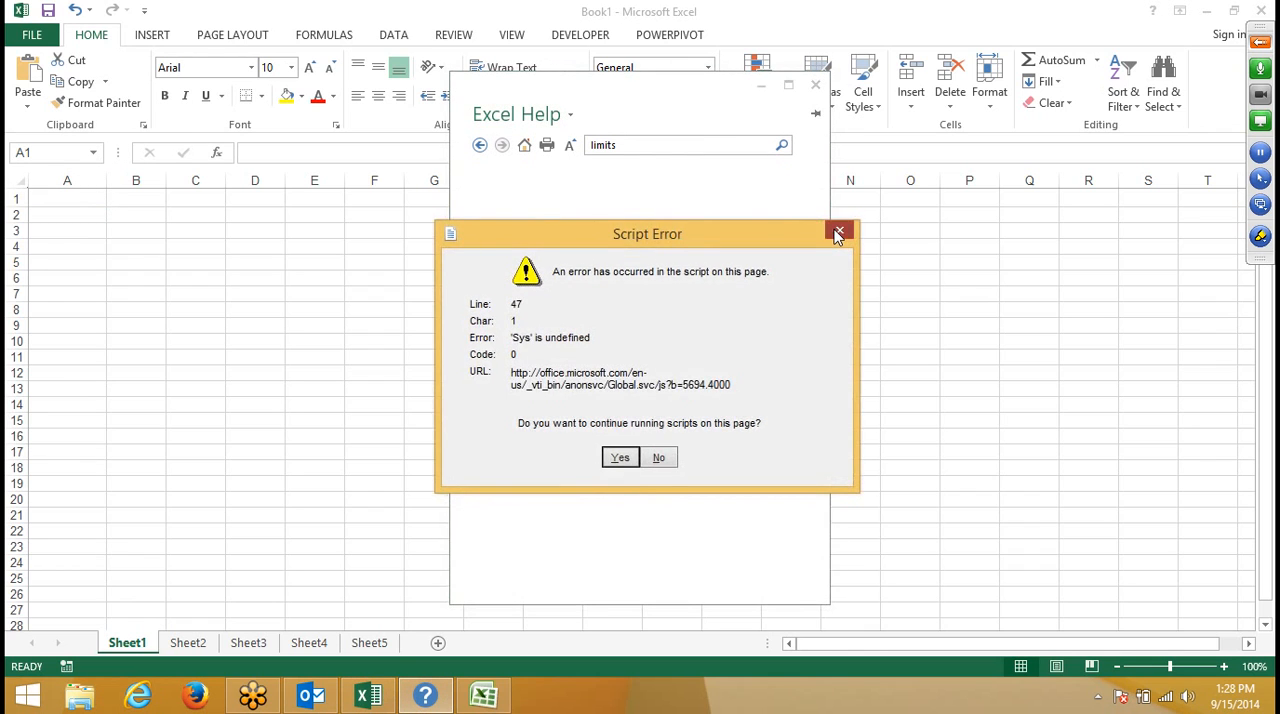
click(837, 233)
click(837, 233)
click(838, 234)
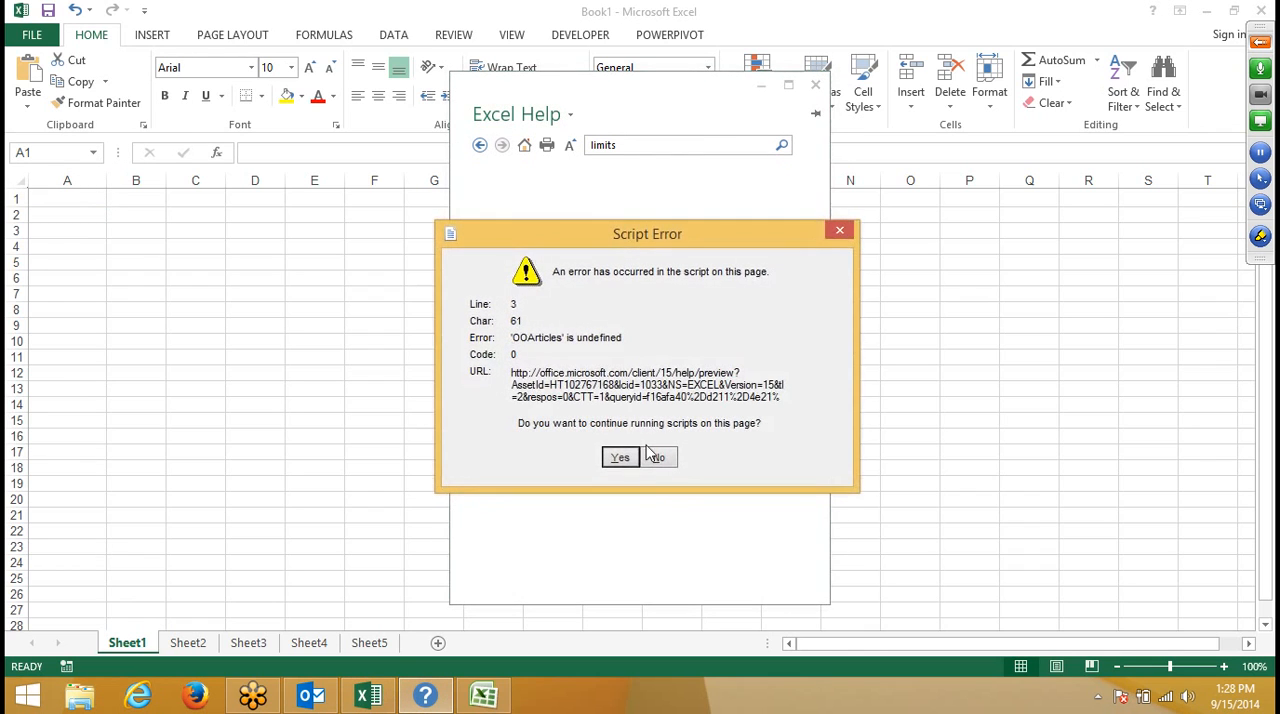
click(842, 229)
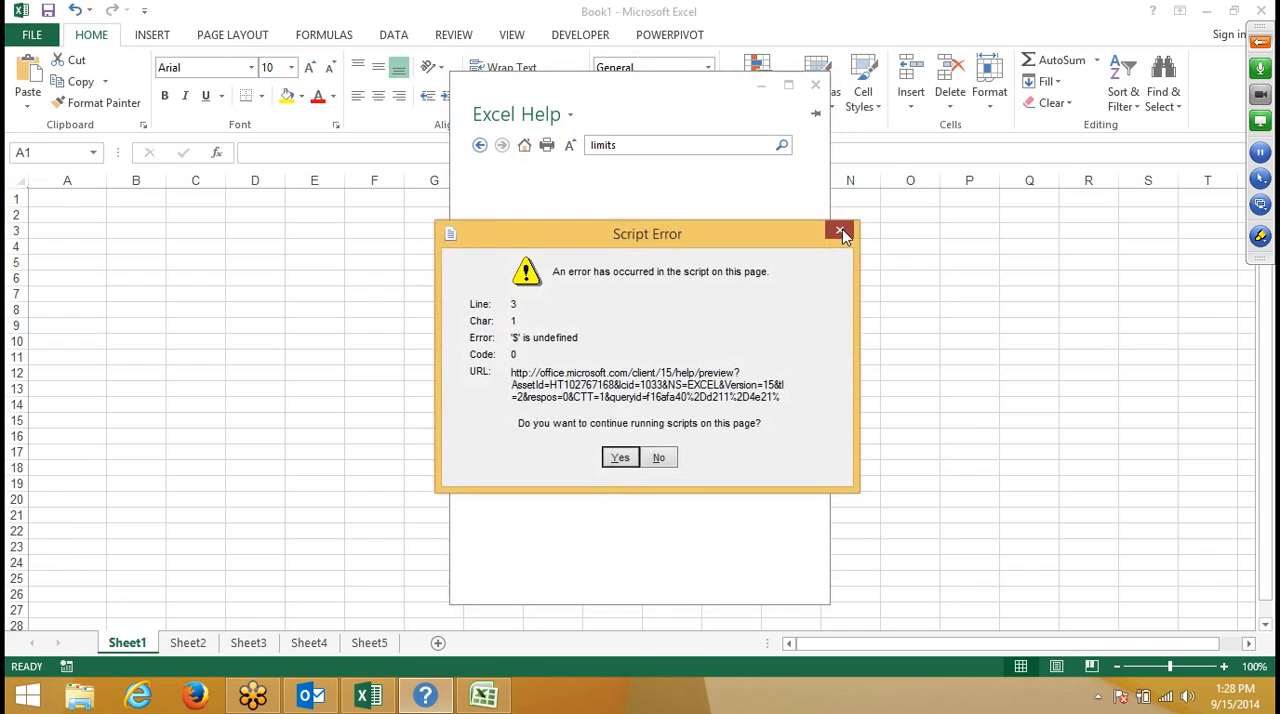
click(842, 229)
click(668, 460)
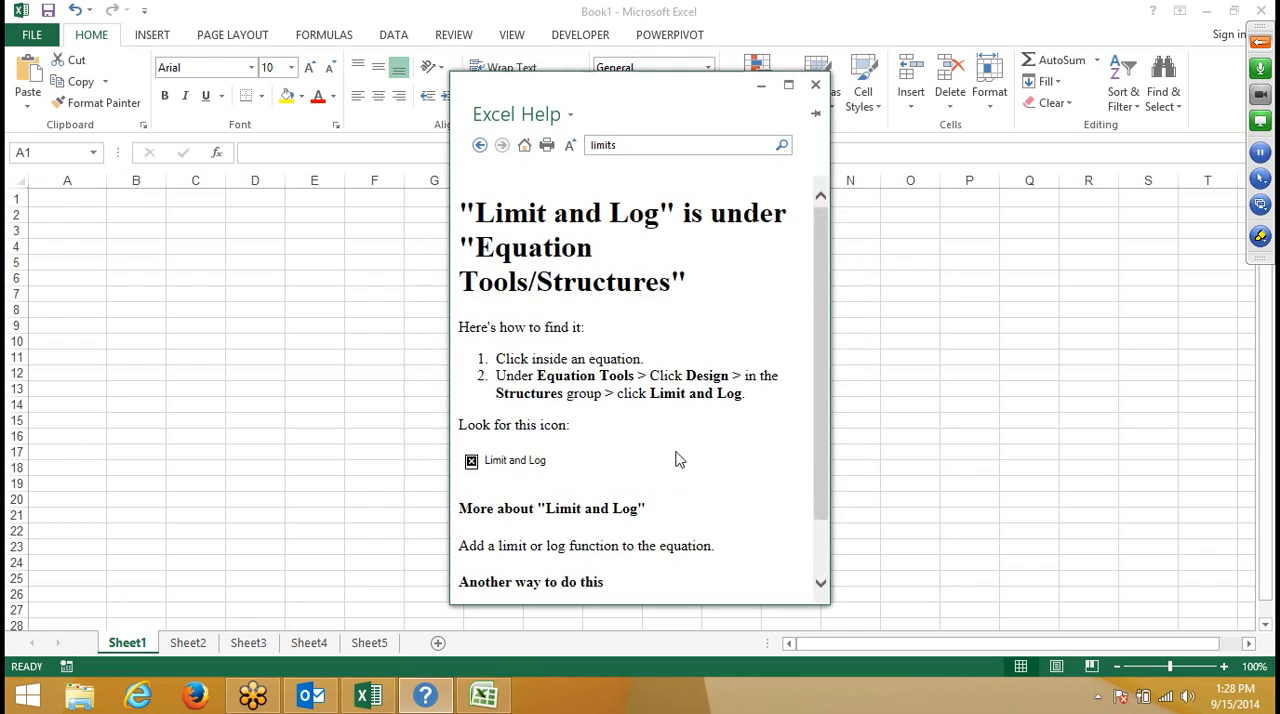
click(815, 84)
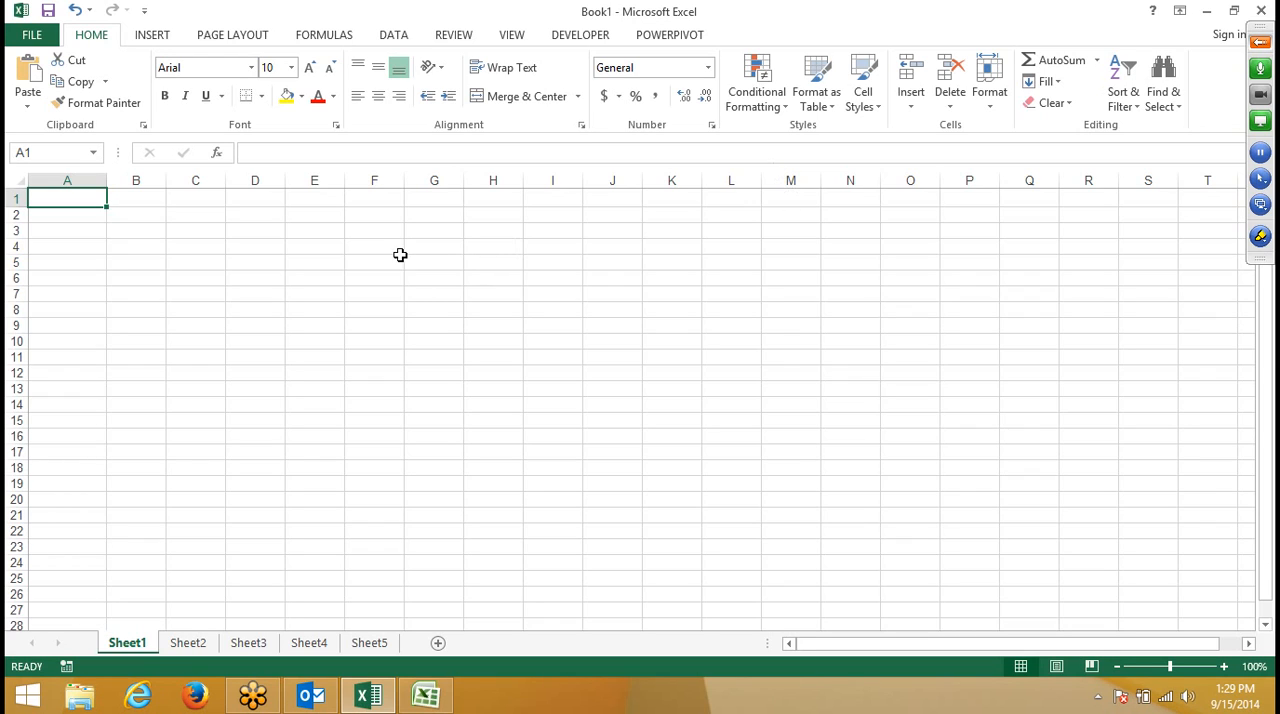
- Copy the range C4:F12 on Sheet1 of Book1 with the Copy command, and leave copy mode without pasting
drag(400, 258, 400, 248)
click(314, 247)
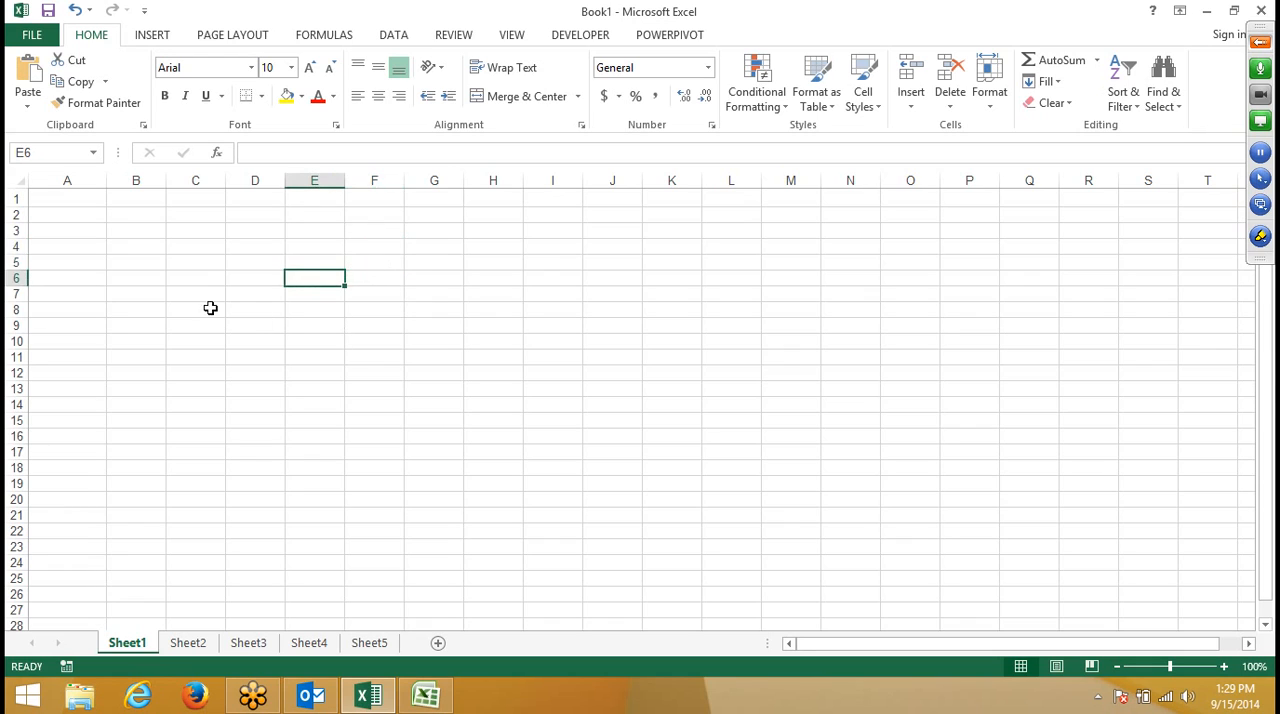
click(212, 246)
drag(200, 248, 360, 374)
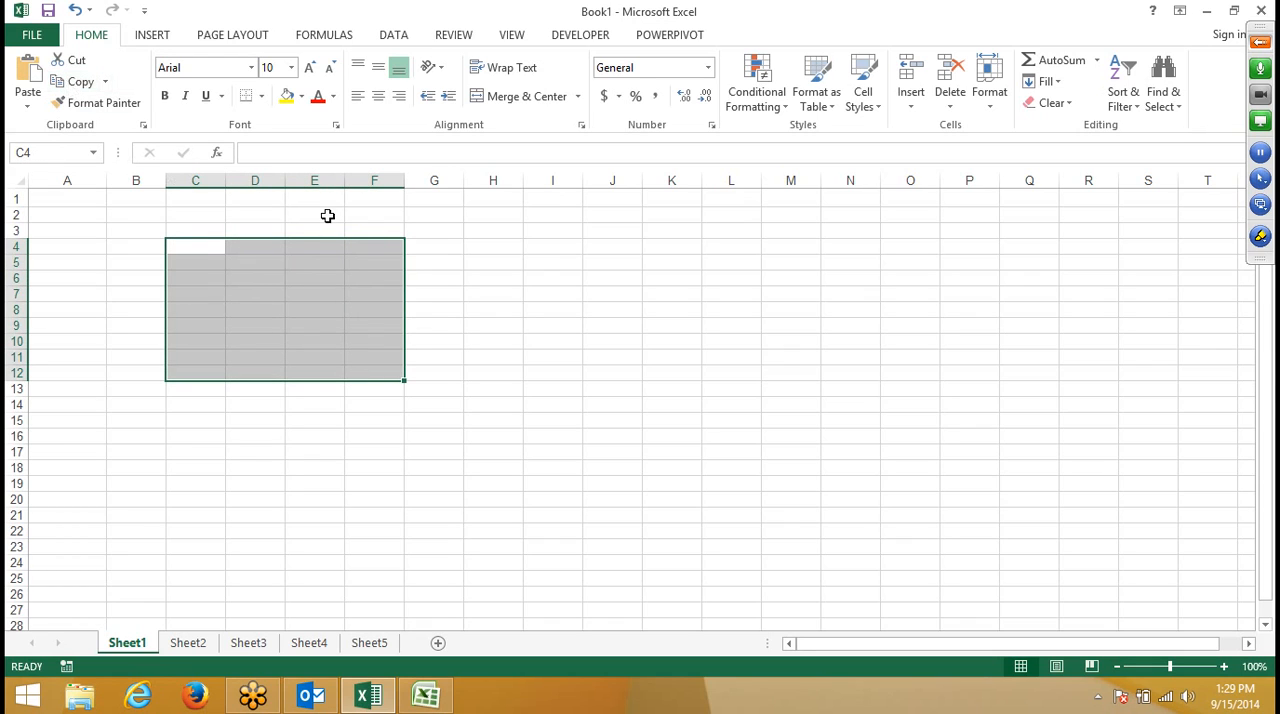
click(66, 86)
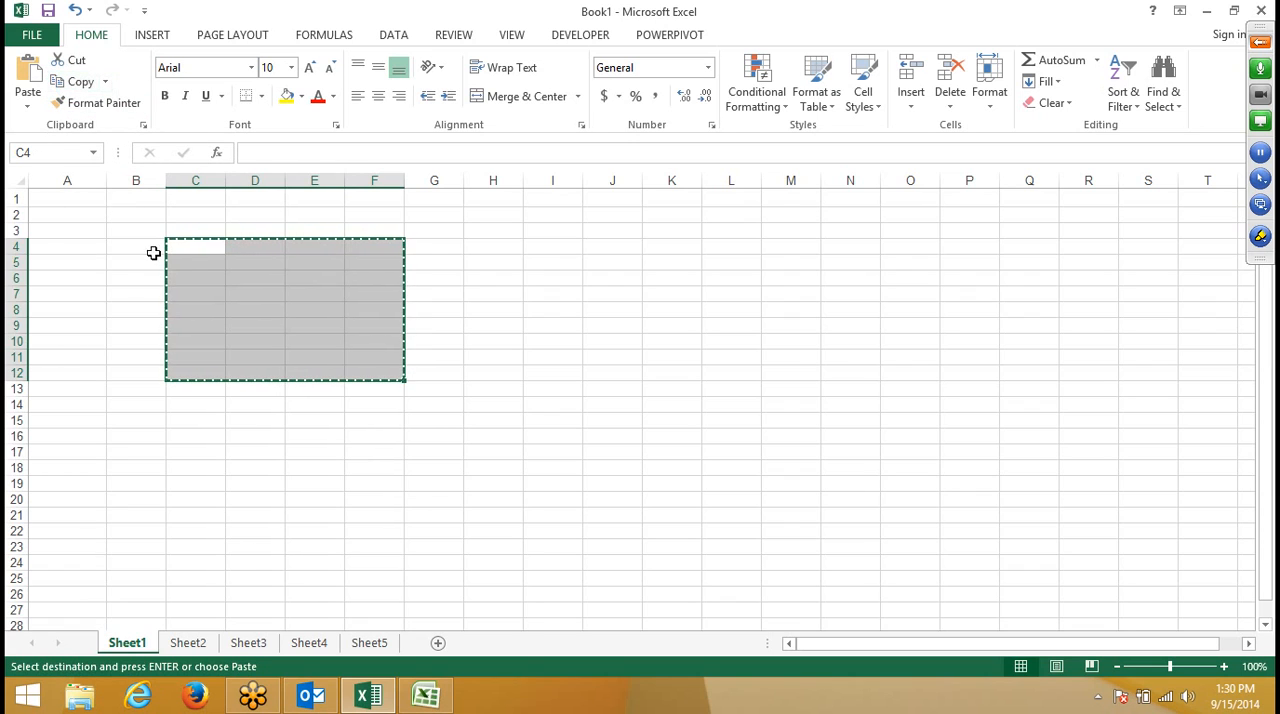
click(209, 277)
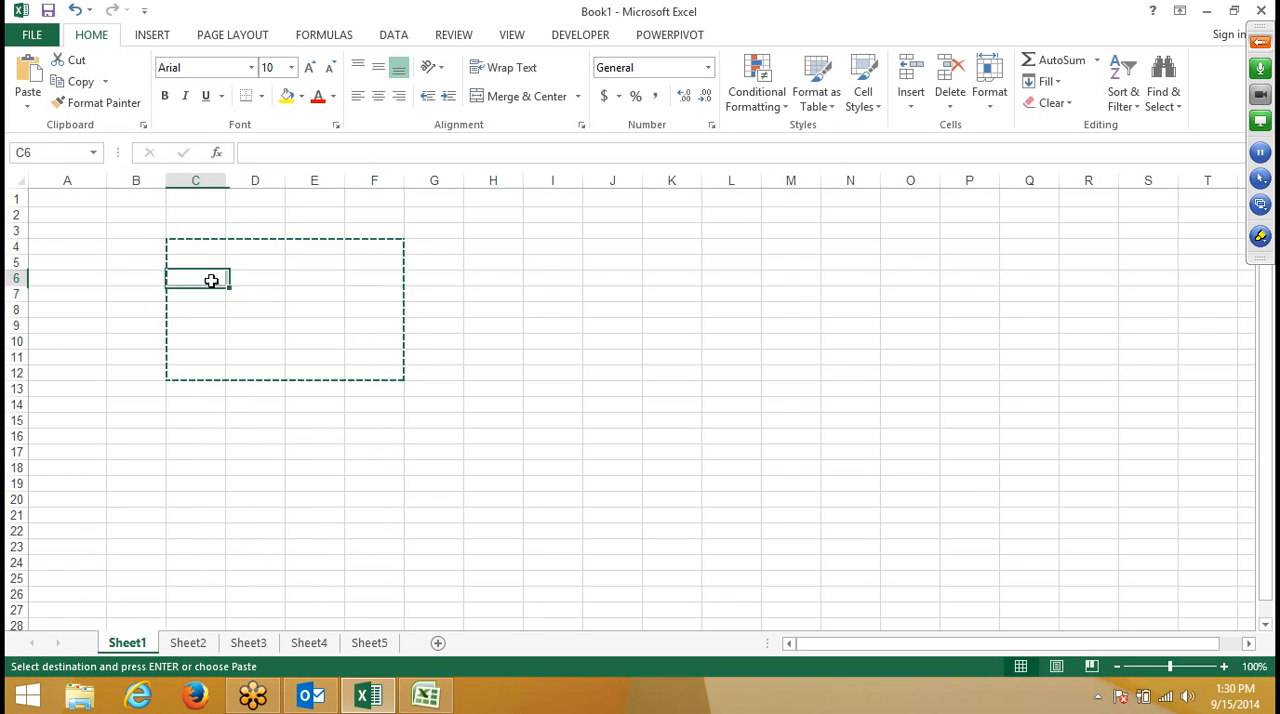
click(303, 255)
- Copy the range E3:G10 on Sheet1, and end copy mode without pasting by editing cell G5 and leaving it empty
drag(291, 225, 436, 350)
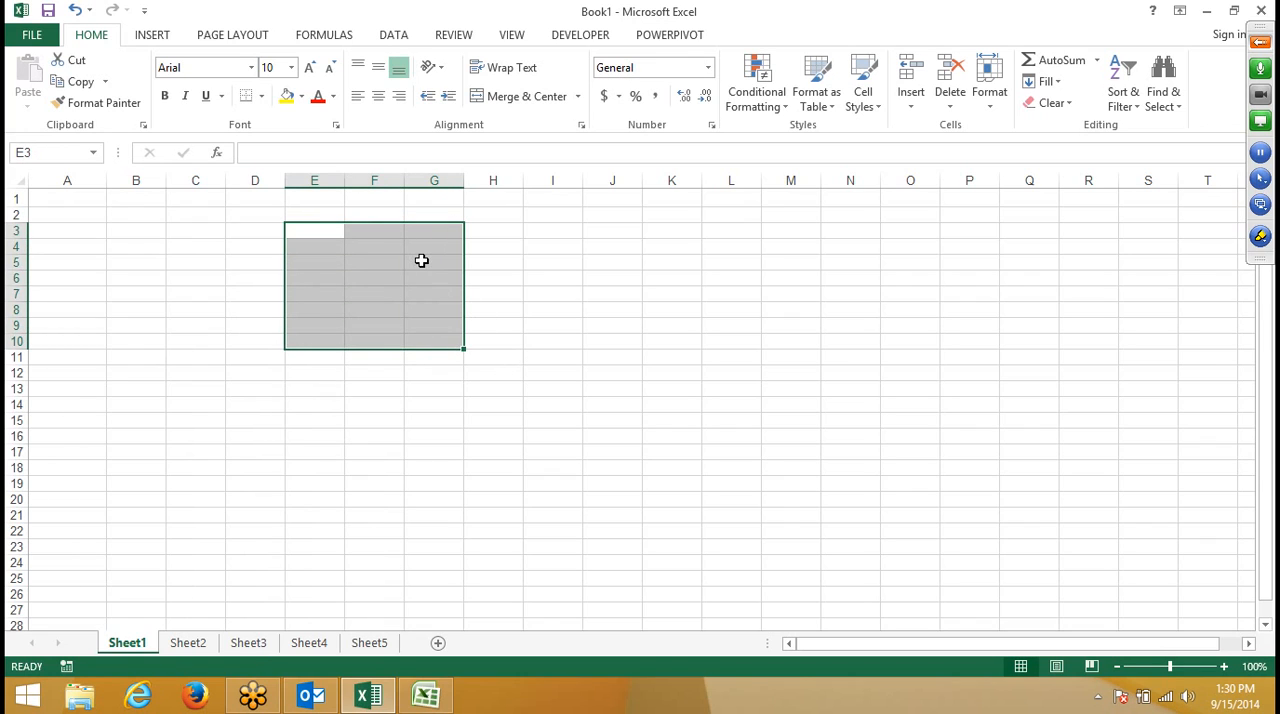
key(ctrl+c)
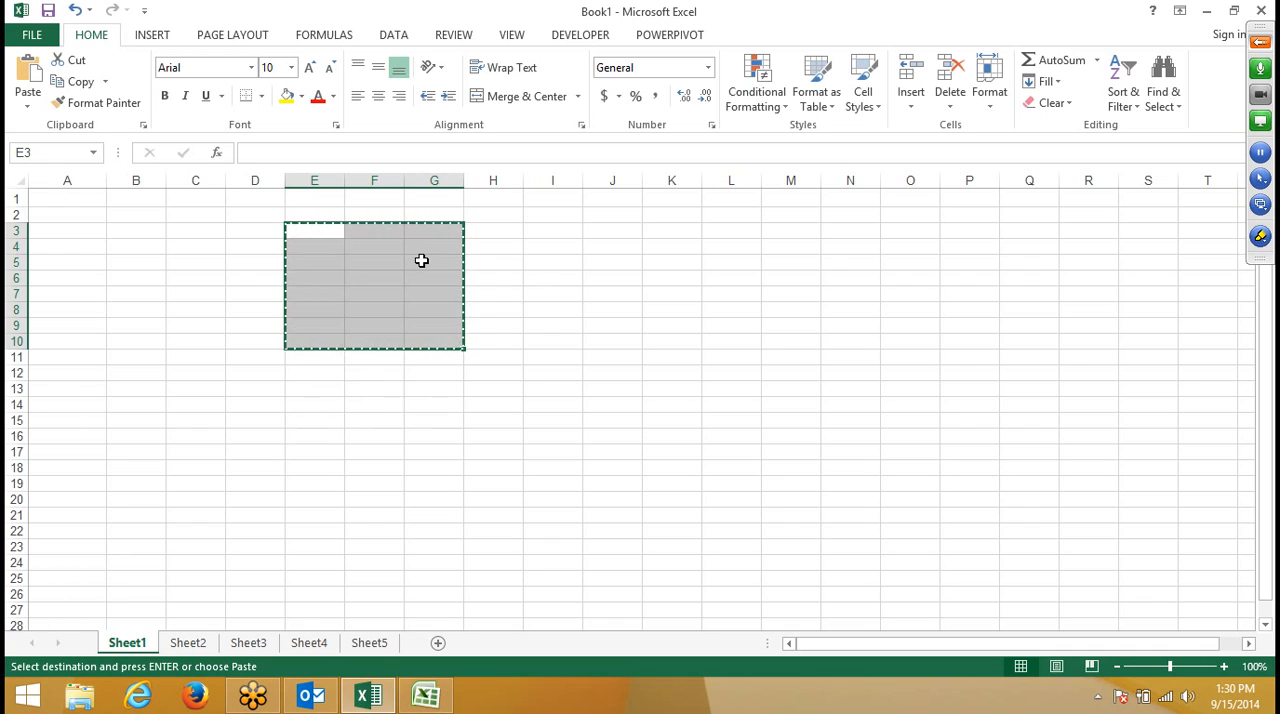
double_click(421, 260)
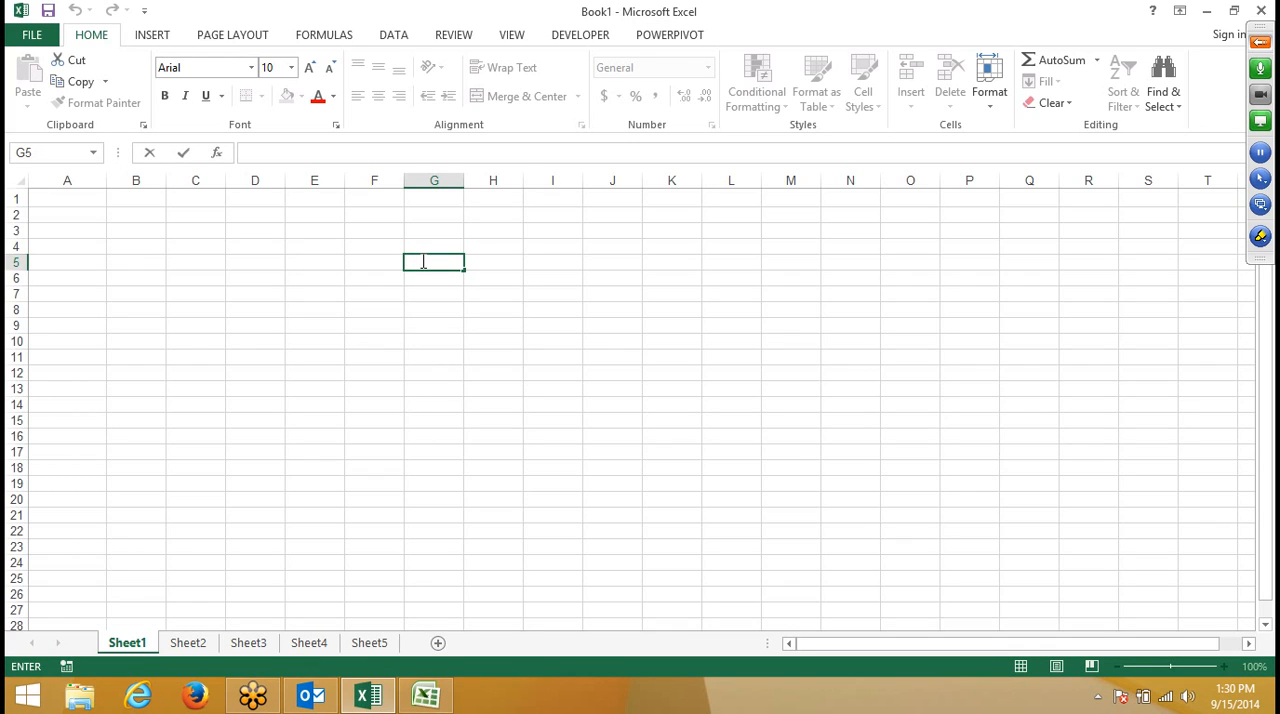
key(Return)
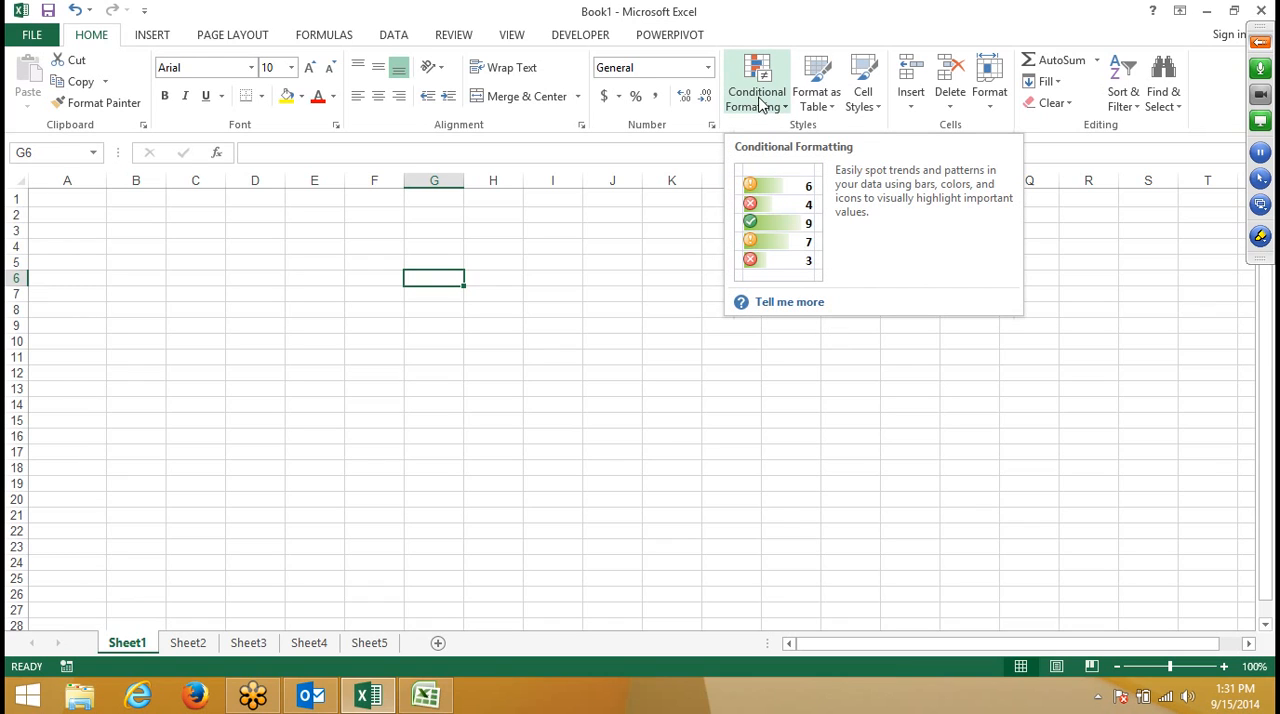
- View the Sort & Filter options without applying any, and return to the cells in row 1
click(1118, 108)
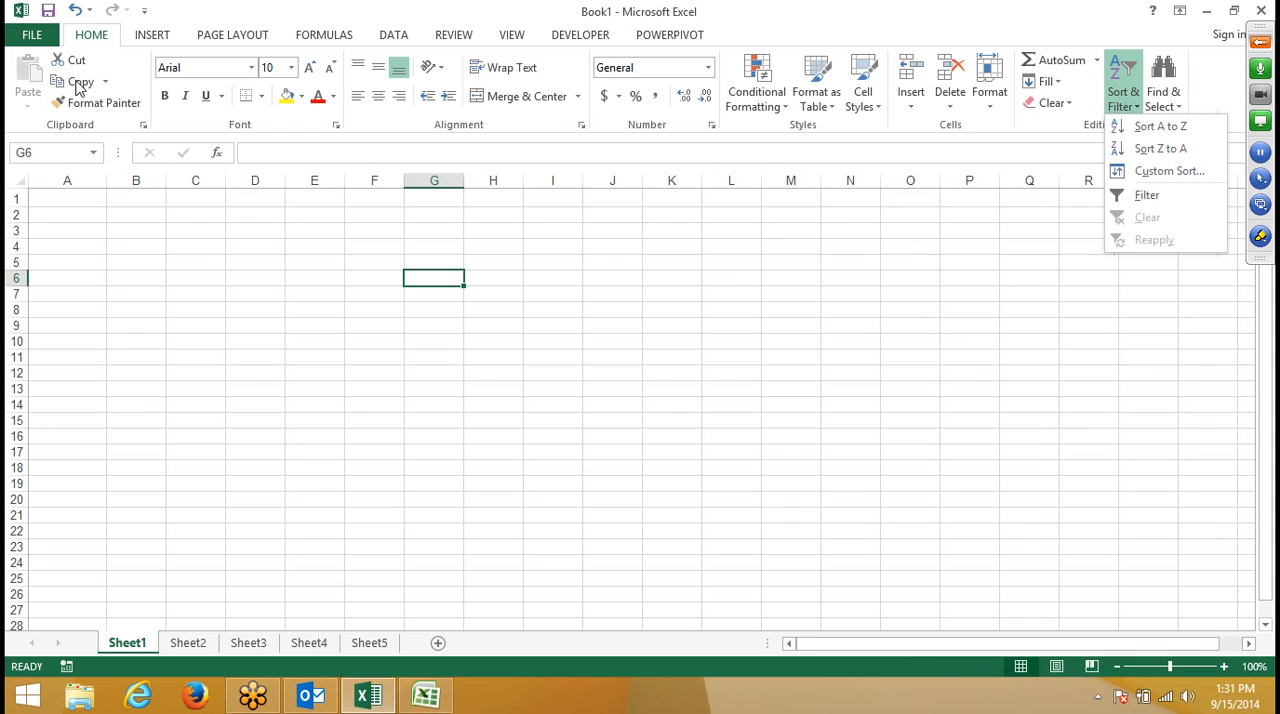
click(211, 340)
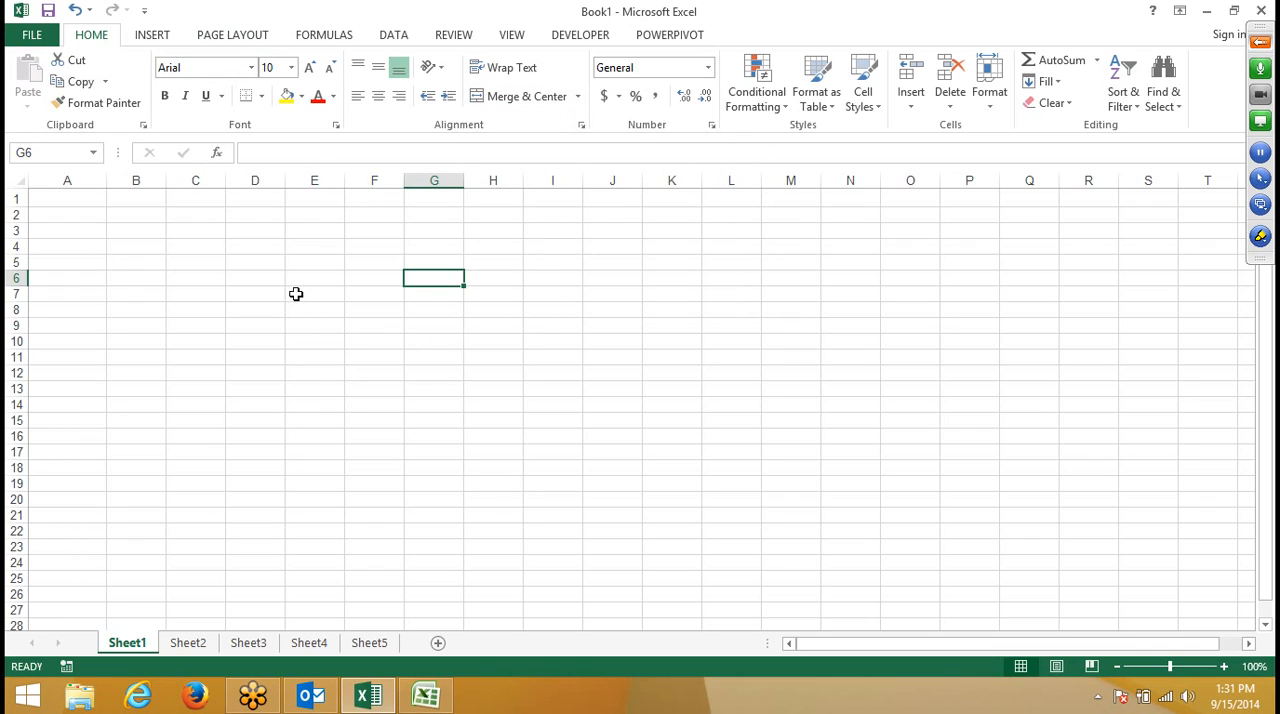
click(161, 220)
click(135, 202)
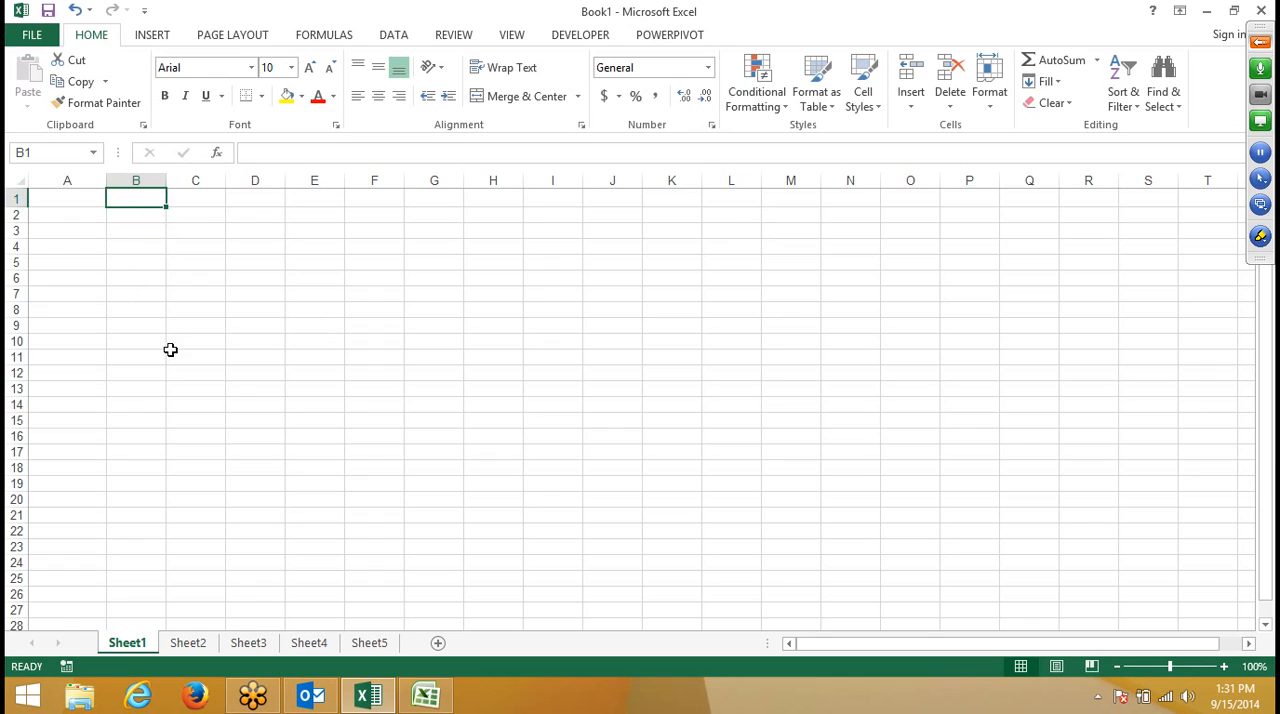
mouse_move(426, 694)
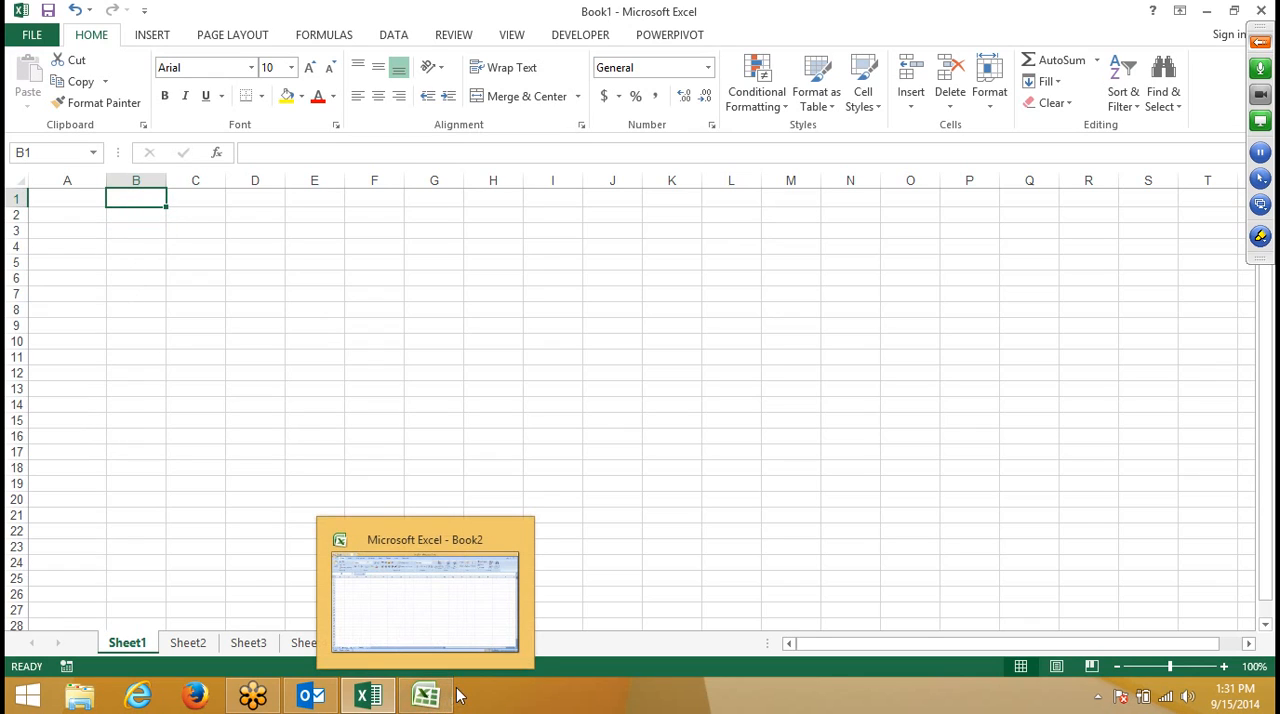
click(387, 203)
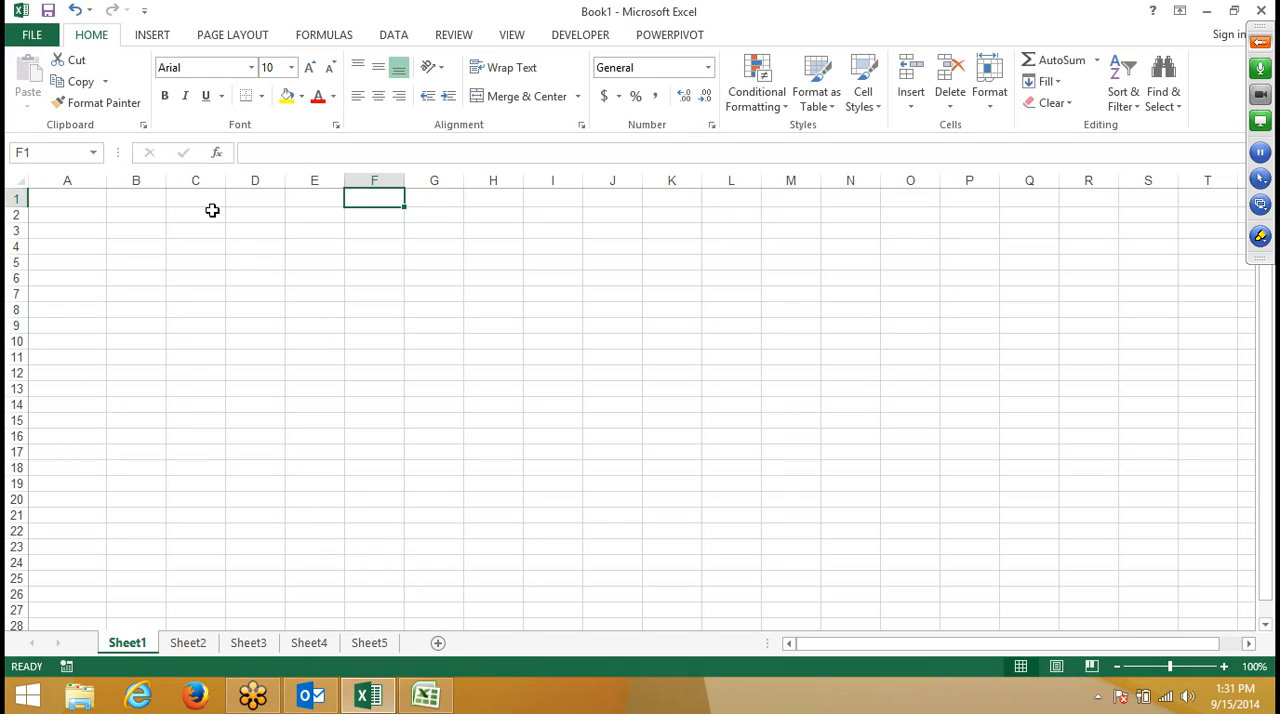
- Switch to the Excel 2007 workbook Book2, select cell A1, and open general Excel Help, moving its window aside
click(441, 706)
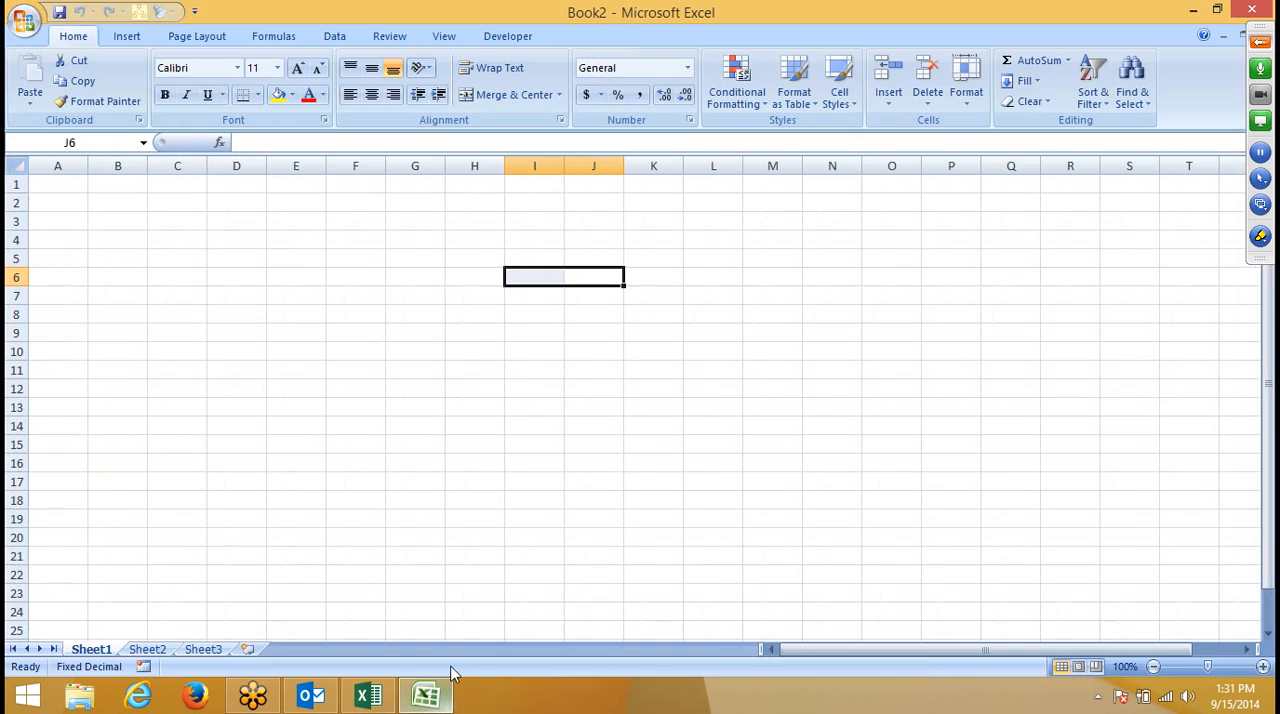
click(72, 184)
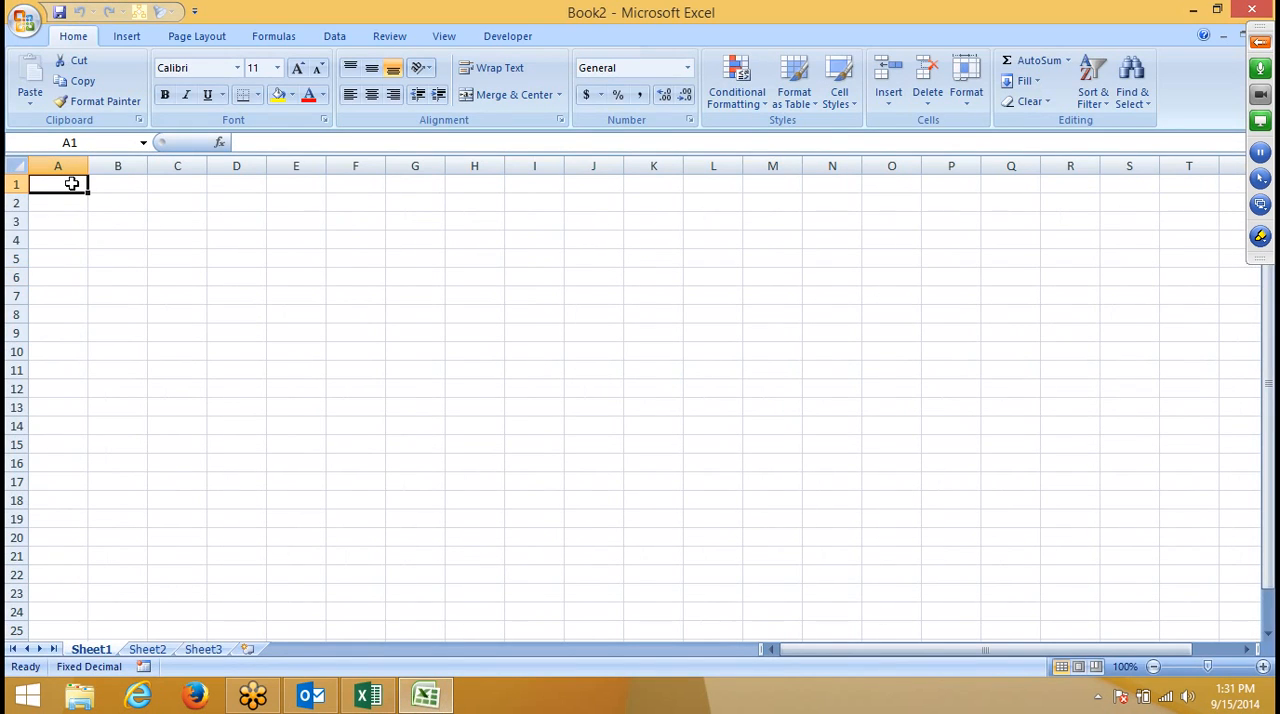
key(F1)
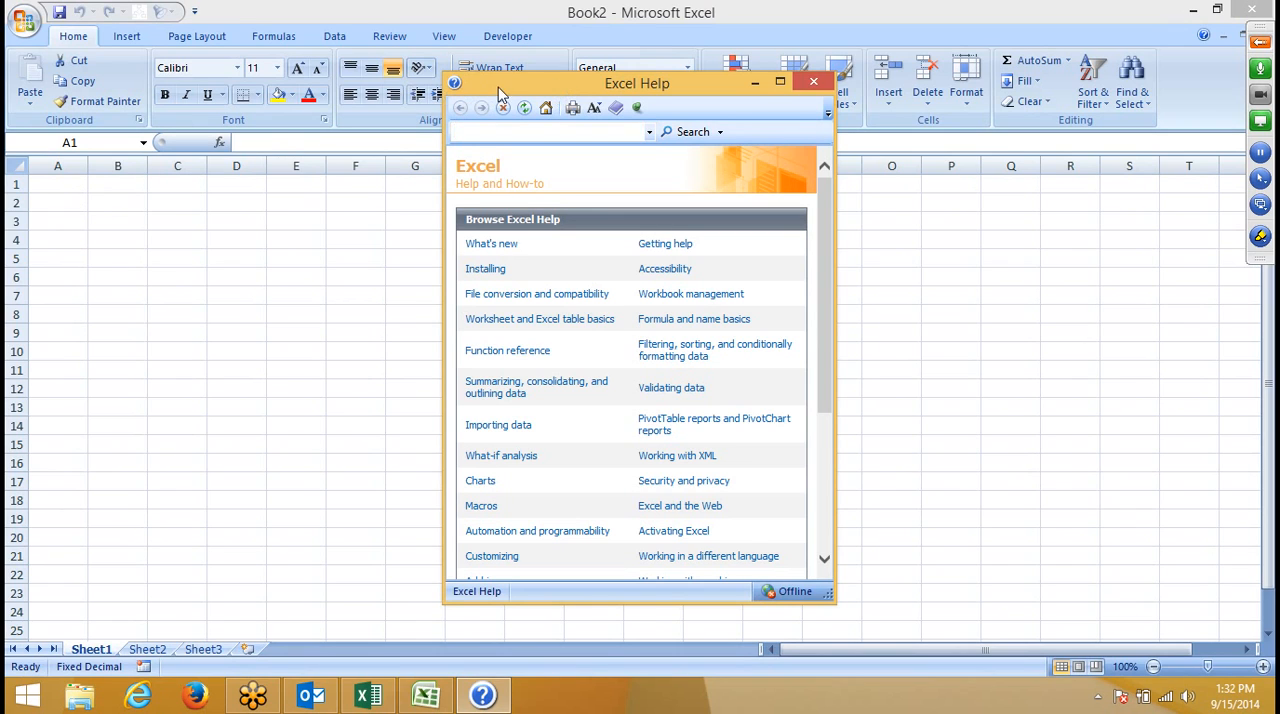
drag(502, 87, 367, 74)
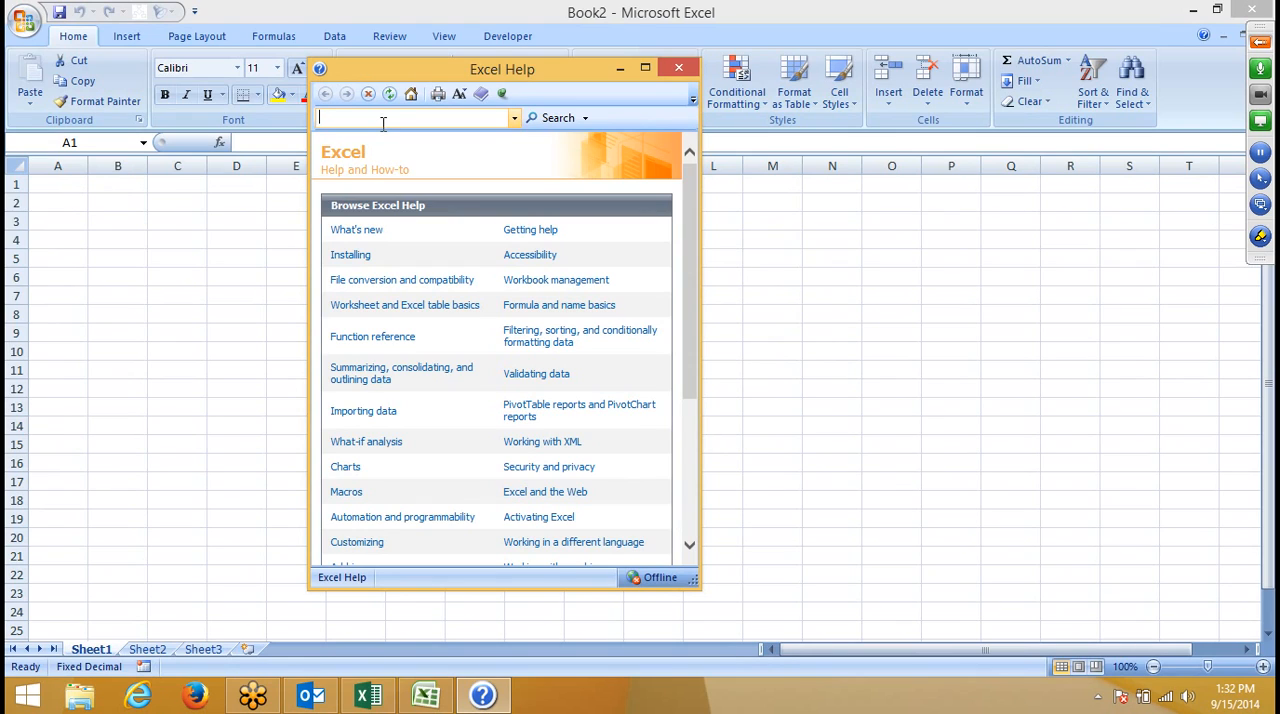
- Search Excel Help for "shortcuts" and open the article "Excel shortcut and function keys"
text(sh)
text(ortcuts)
key(Return)
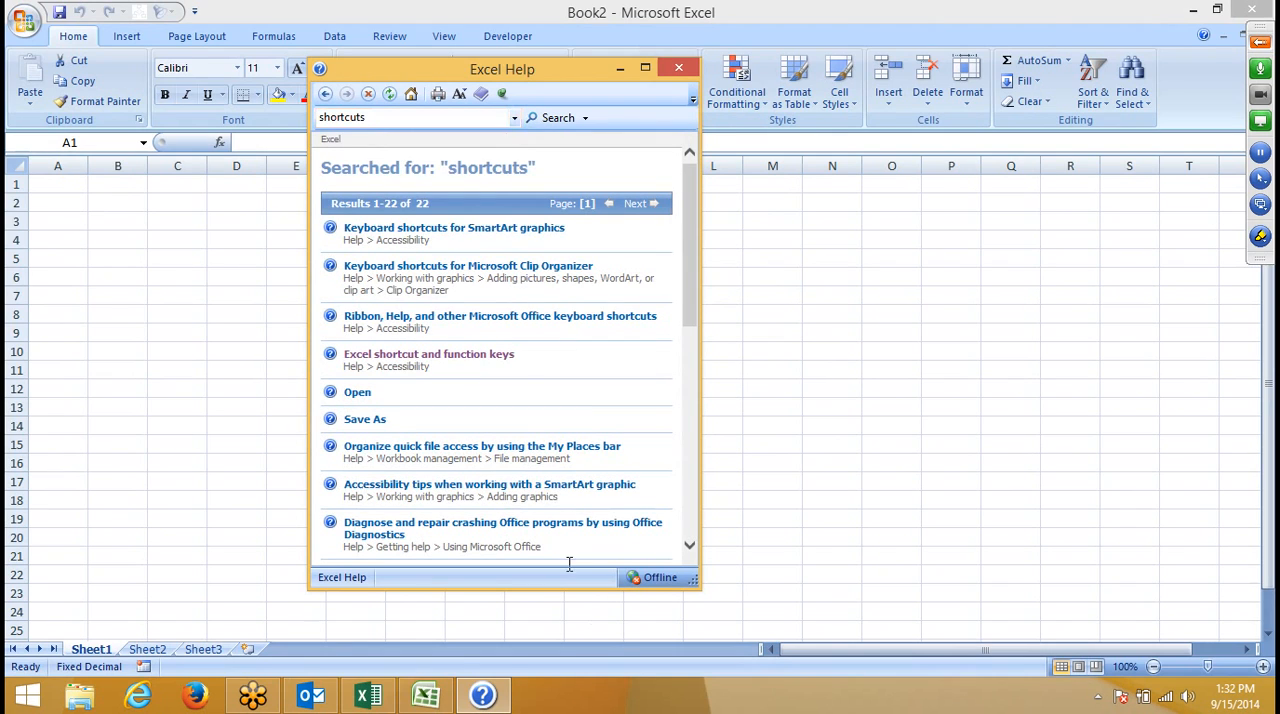
click(509, 360)
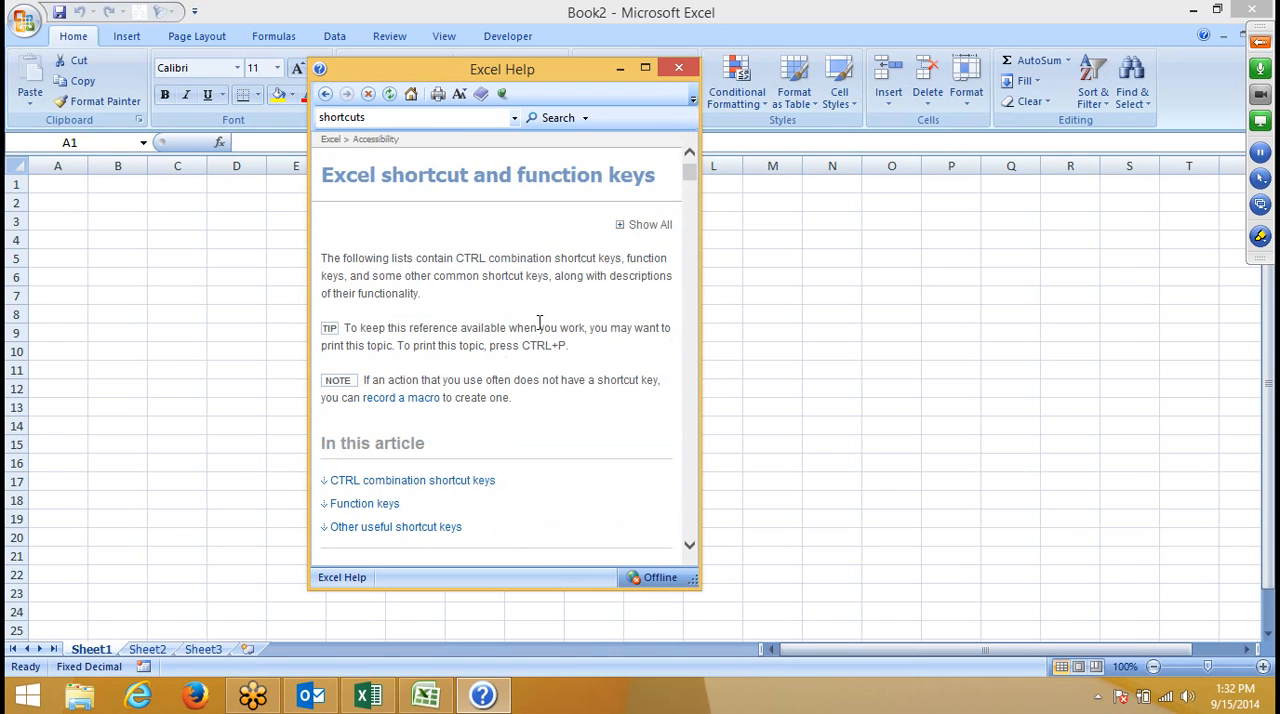
- Maximize the help window and read through the article's CTRL combination, function key and other useful shortcut lists
click(645, 69)
scroll(183, 424, down, 5)
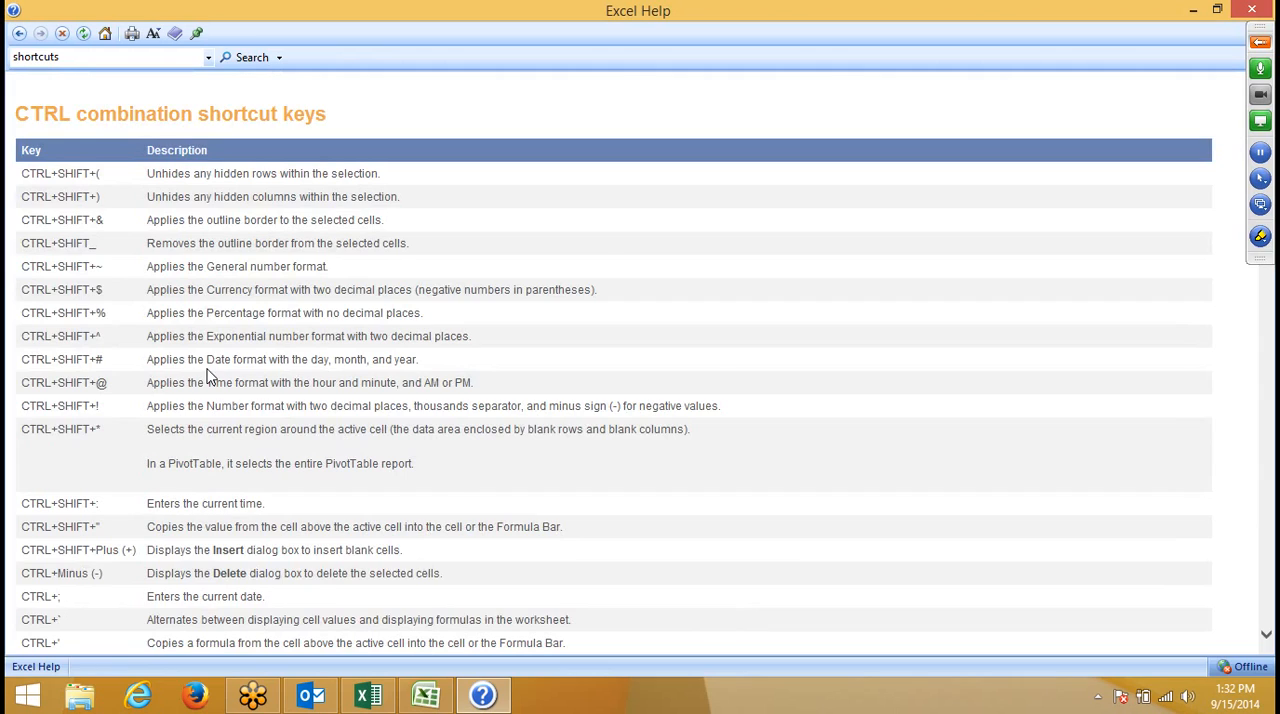
scroll(210, 375, down, 20)
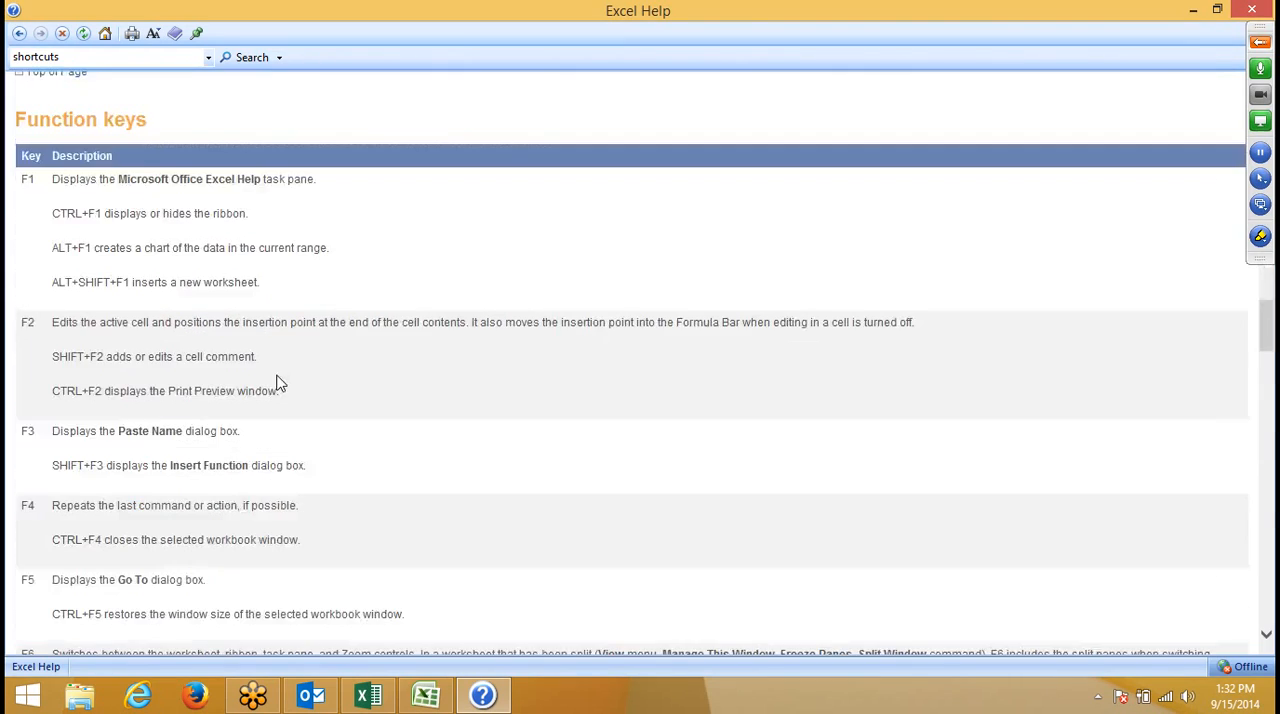
scroll(278, 383, down, 20)
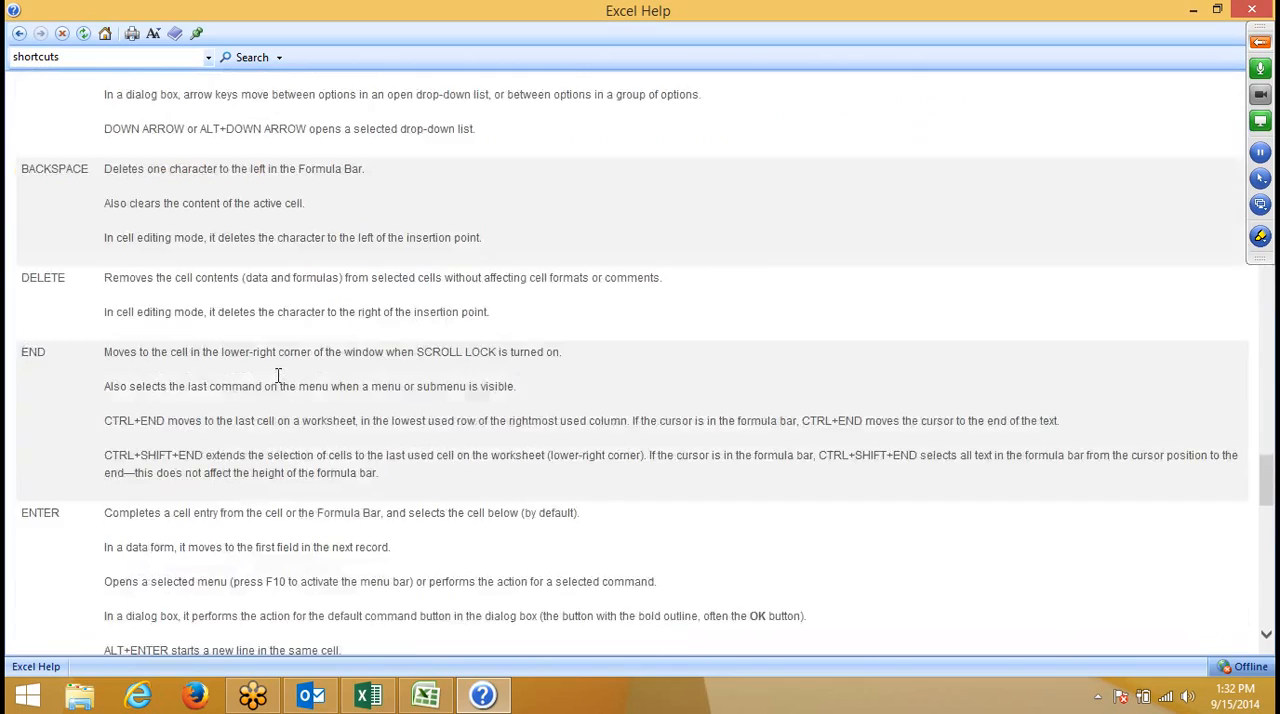
scroll(278, 375, down, 20)
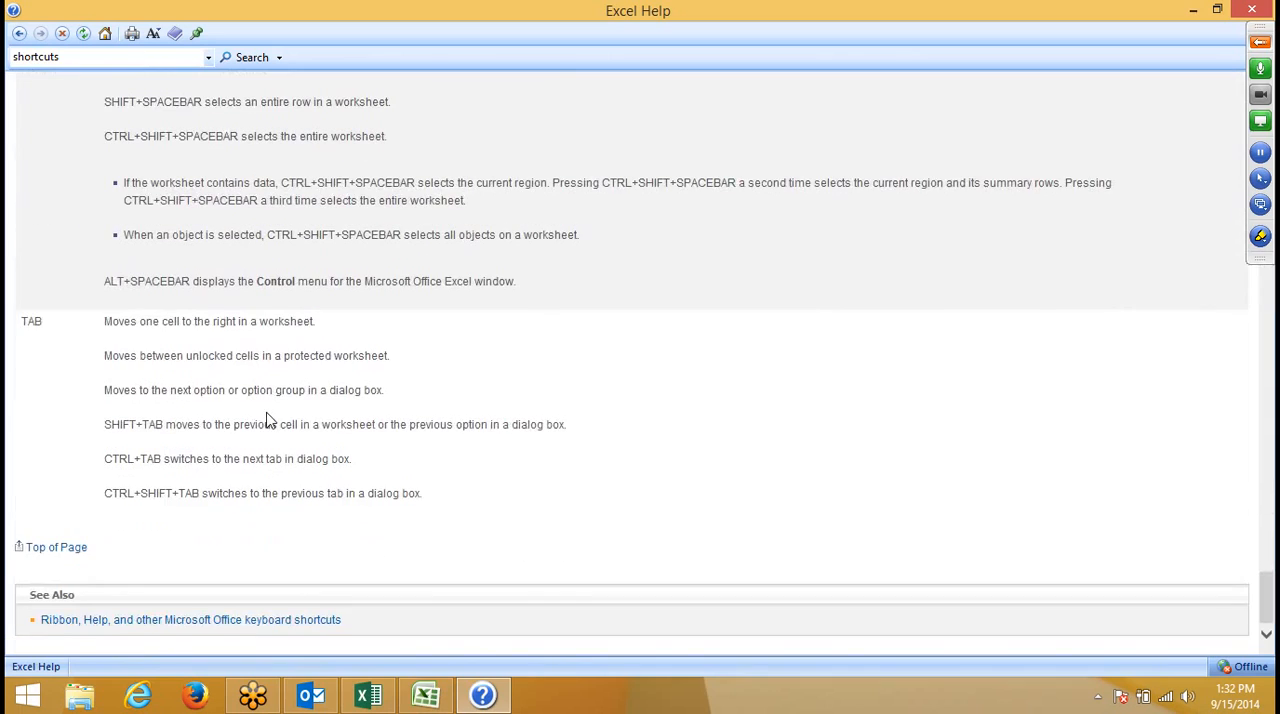
scroll(280, 385, up, 20)
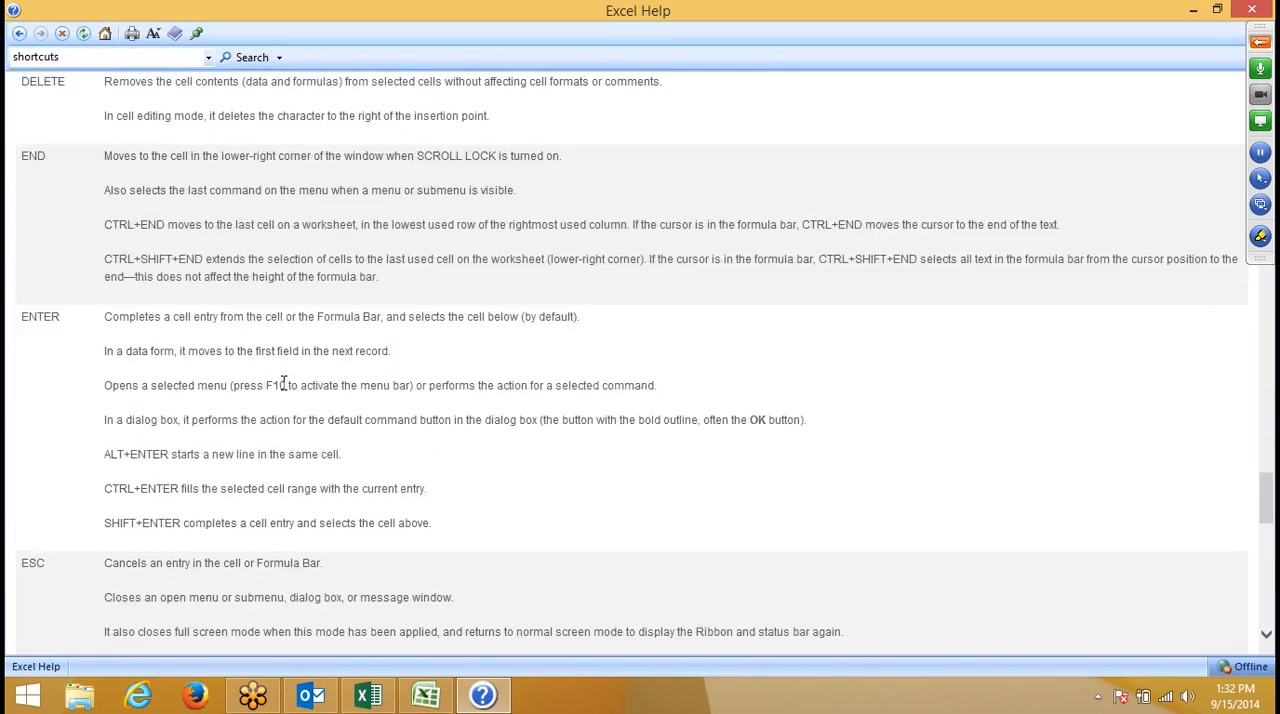
scroll(283, 389, up, 20)
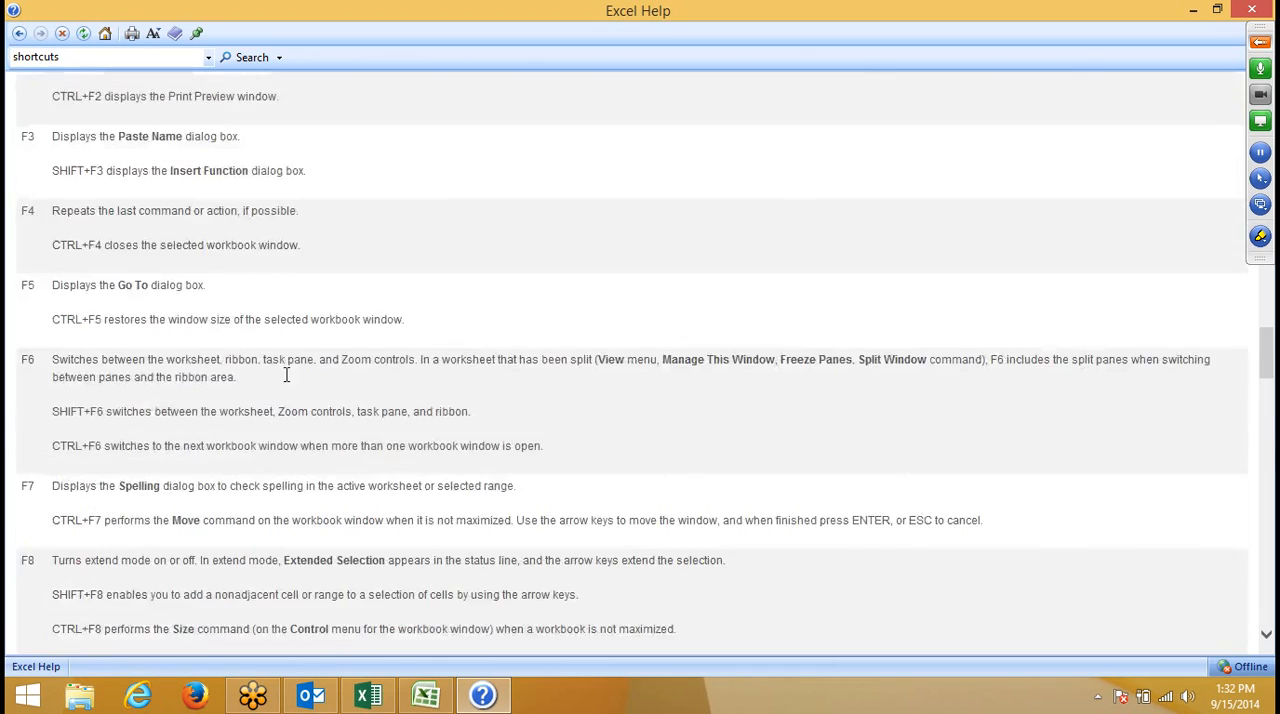
scroll(285, 374, up, 20)
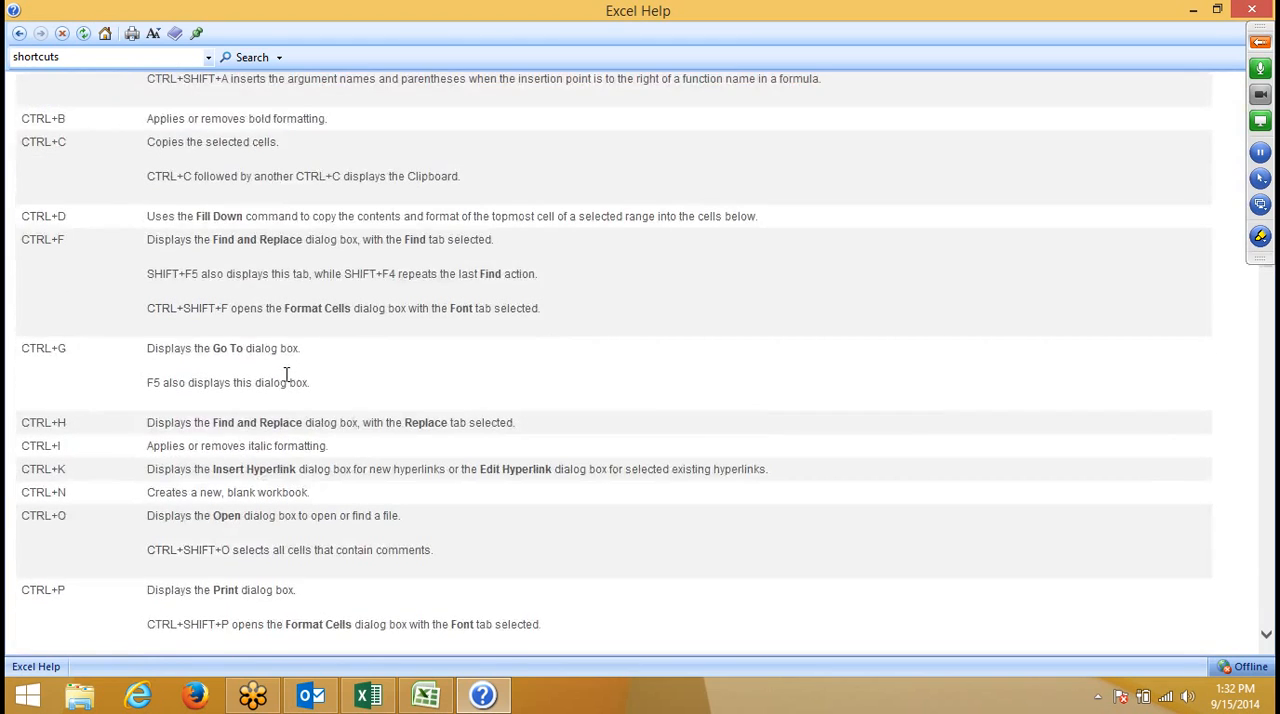
scroll(286, 374, up, 10)
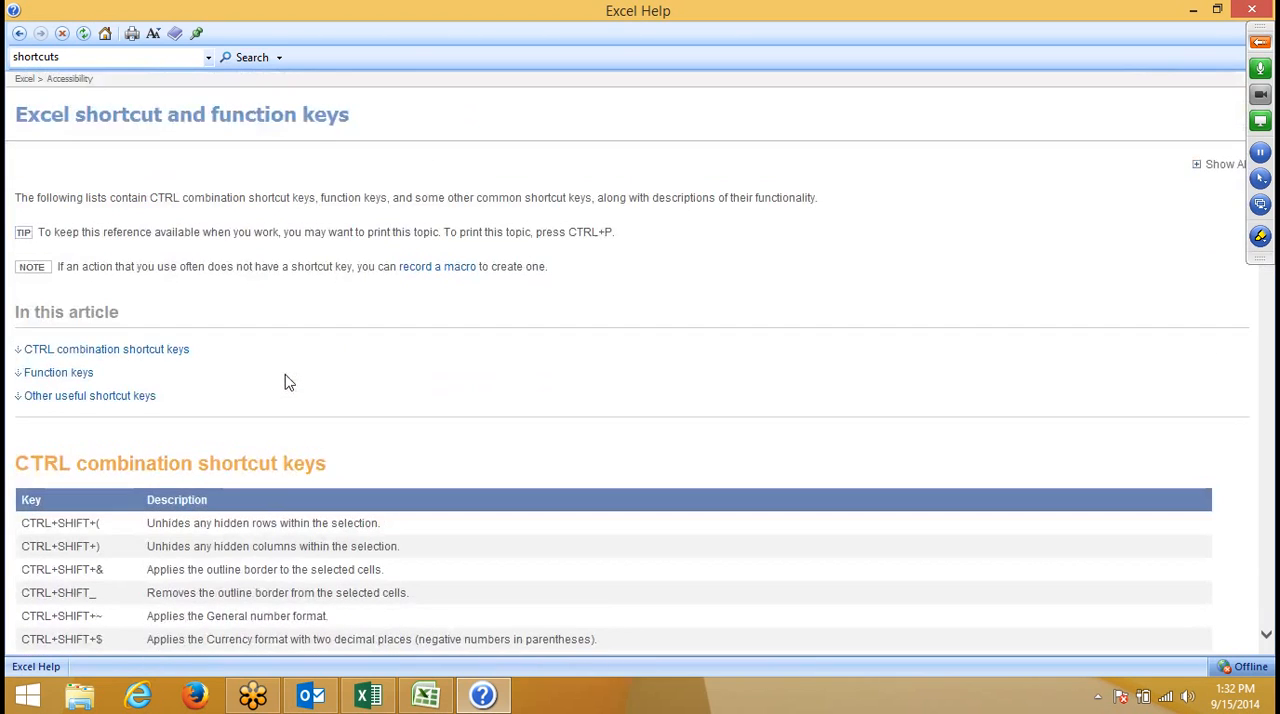
scroll(286, 374, down, 7)
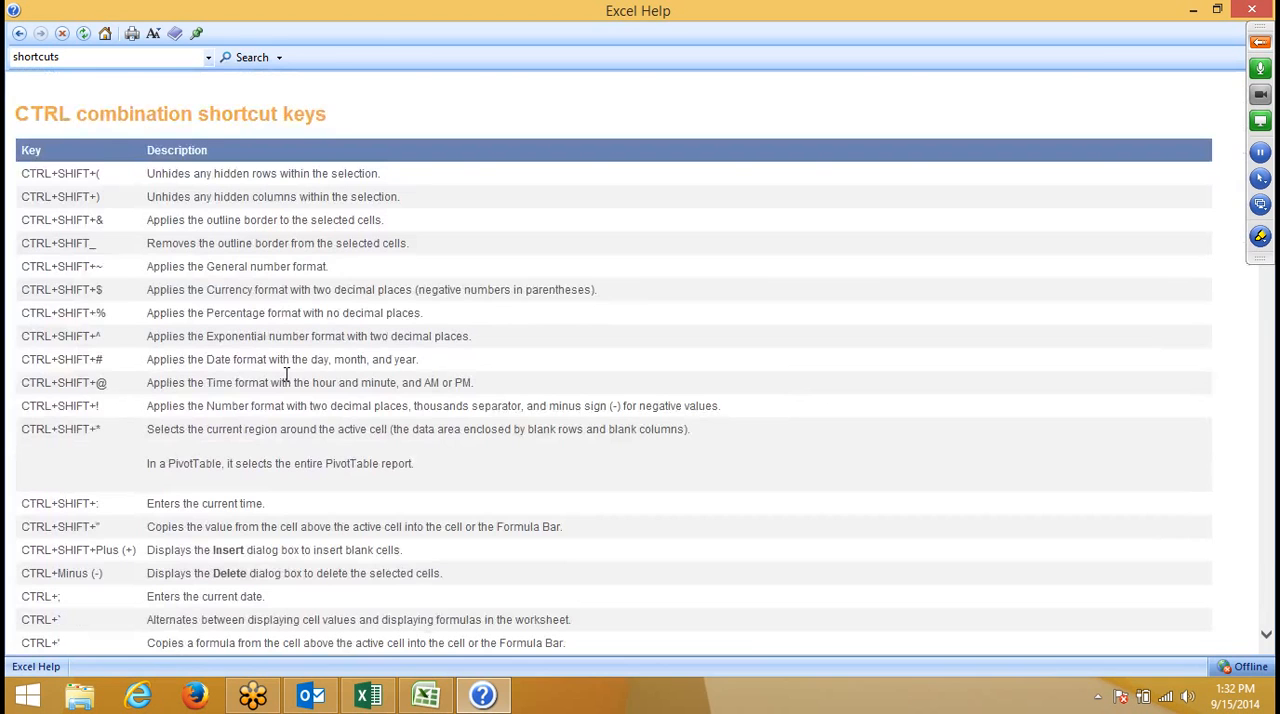
- Minimize all open windows to show the desktop, return to the Excel 2007 workbook Book2, and move to cell H6
key(super+d)
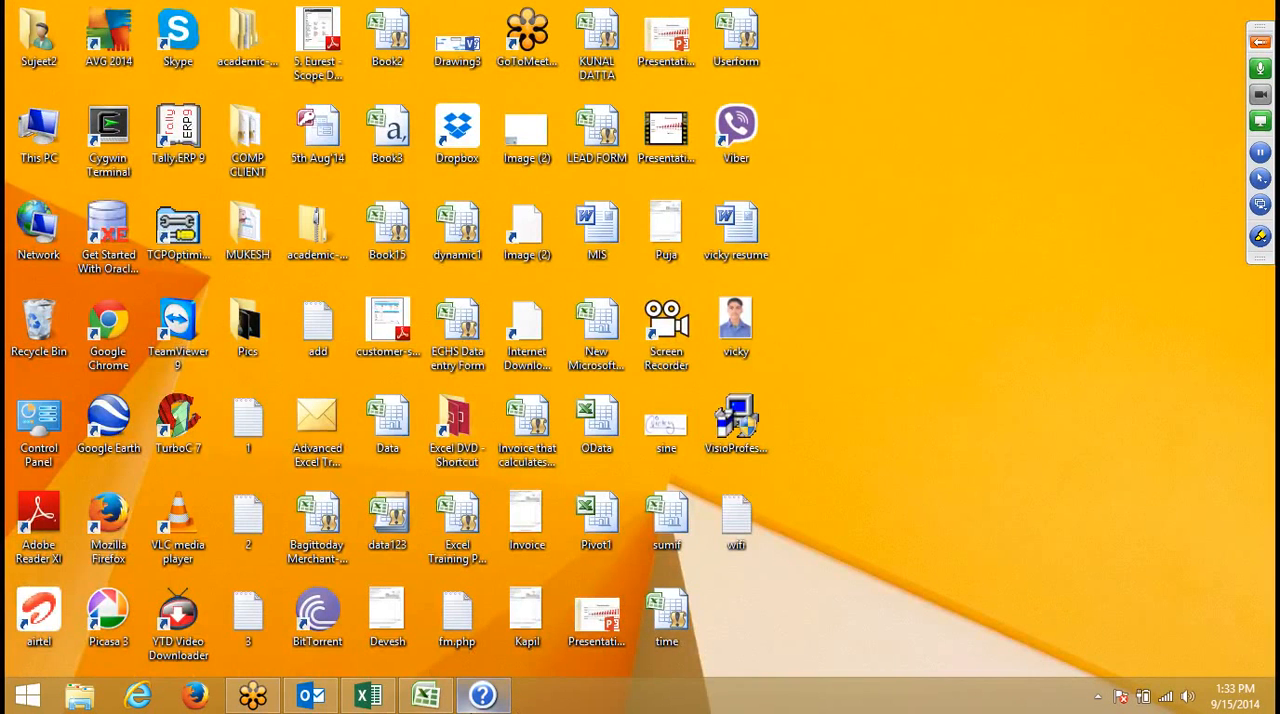
click(425, 695)
drag(475, 221, 475, 185)
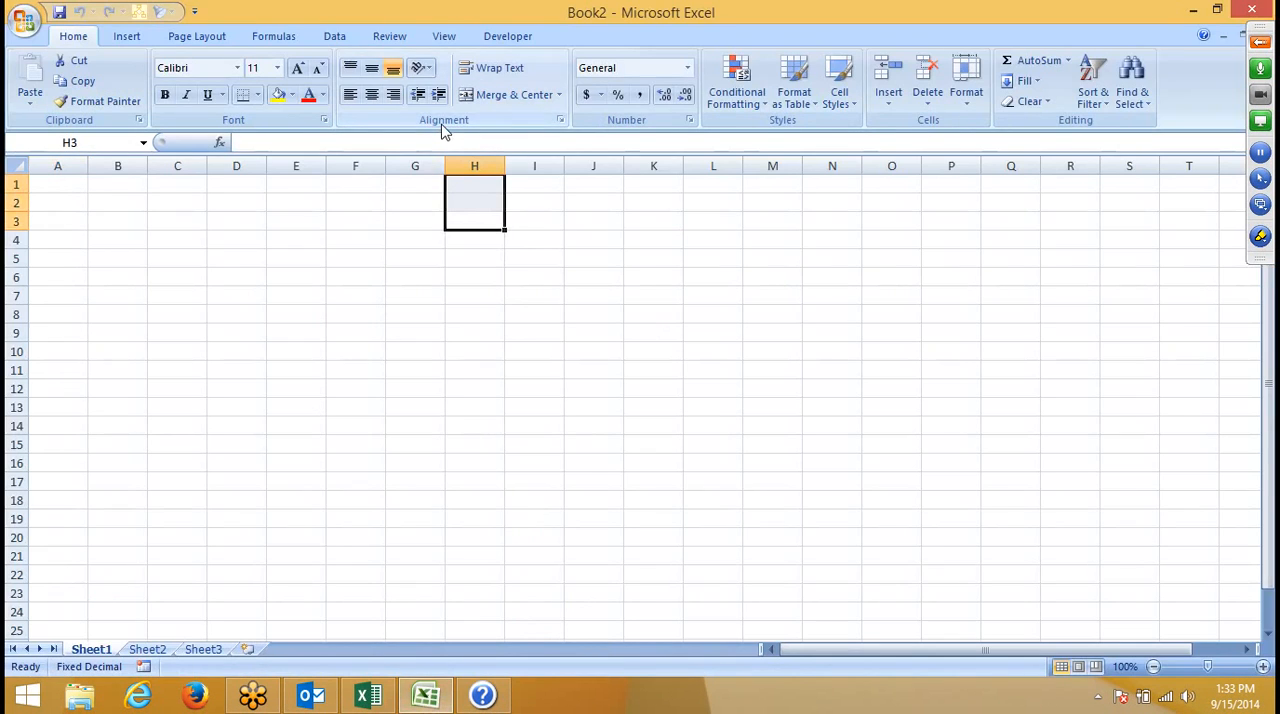
key(Down)
key(Up)
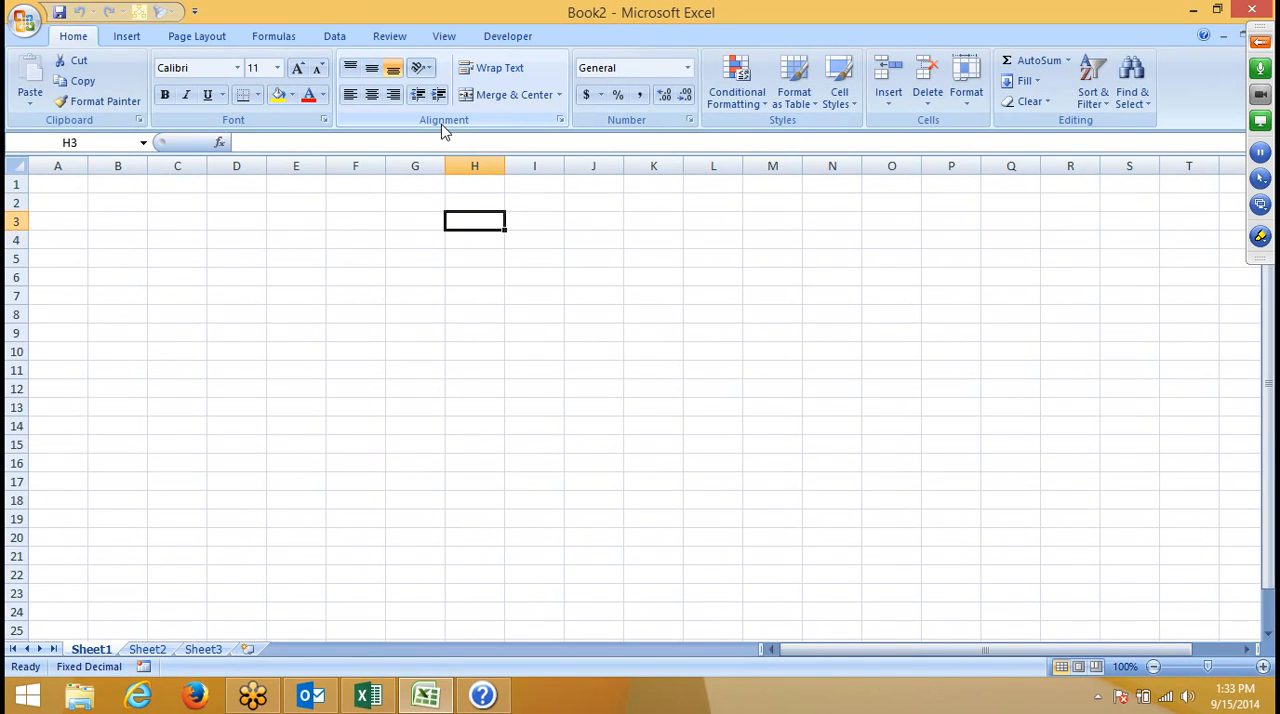
key(Down)
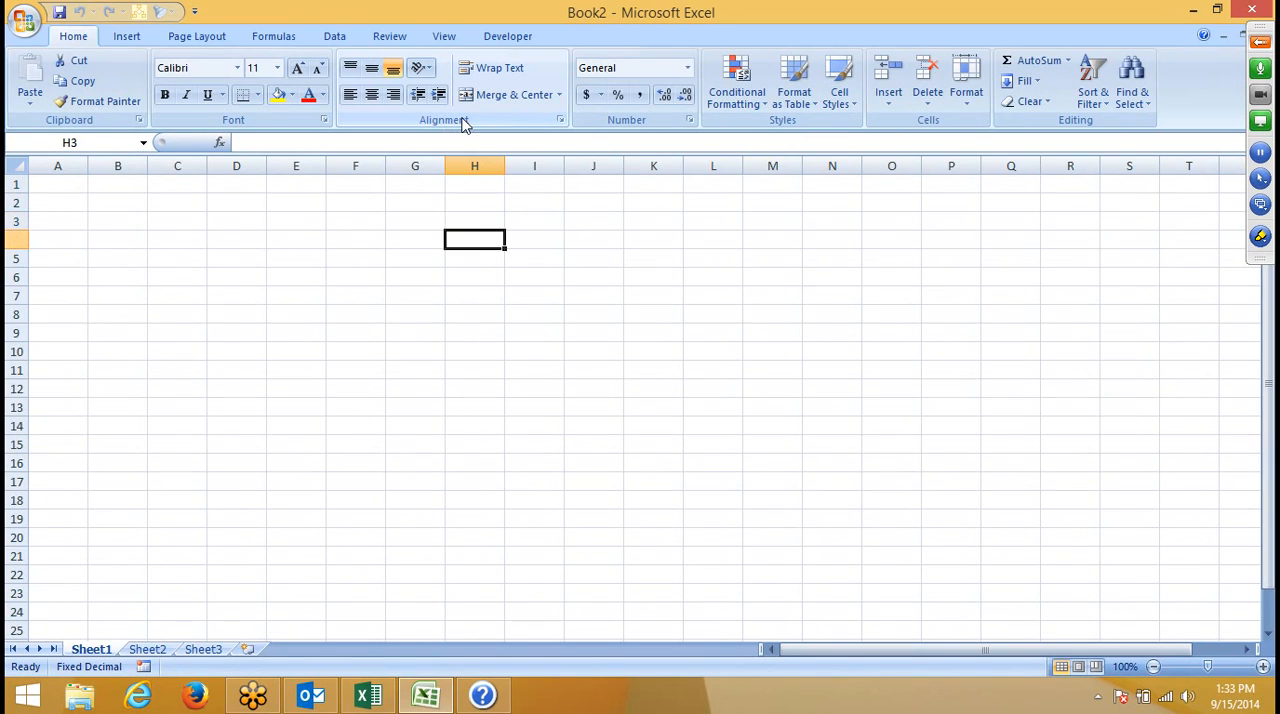
key(Down)
key(Down)
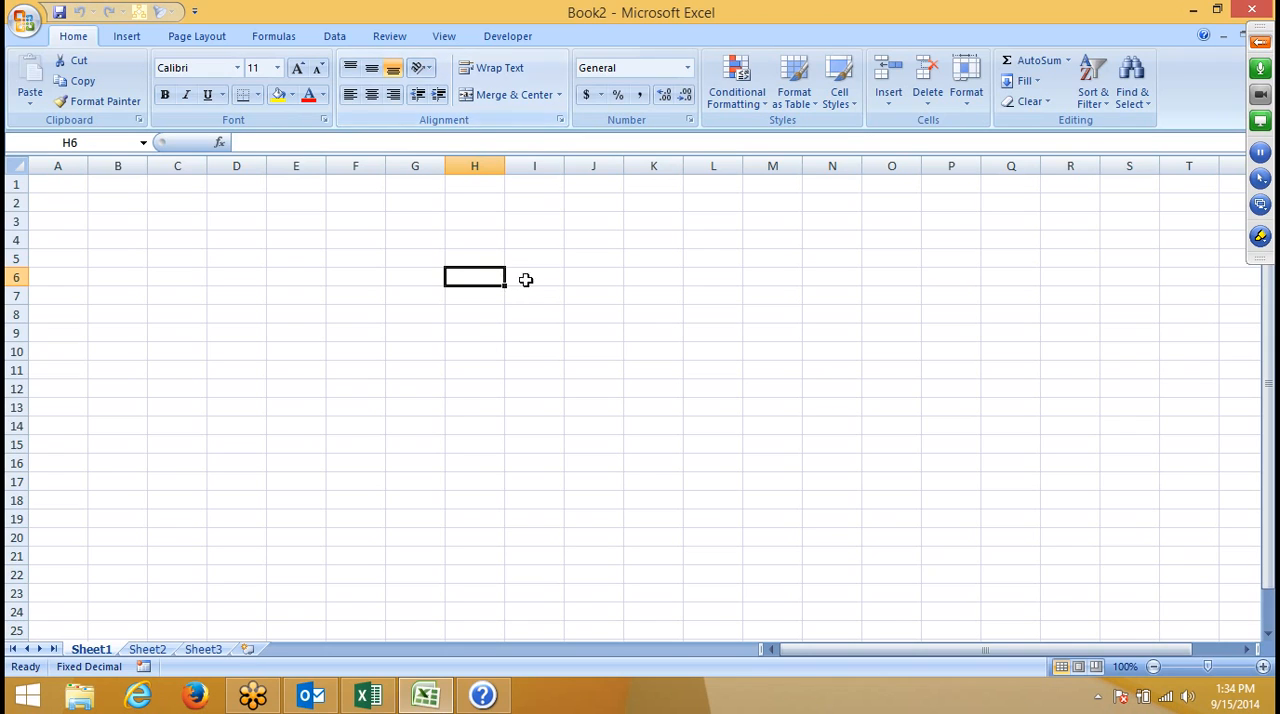
- Switch to the Excel 2013 workbook Book1 and fill the range F3:K18 on Sheet1 with a light blue theme color
click(393, 688)
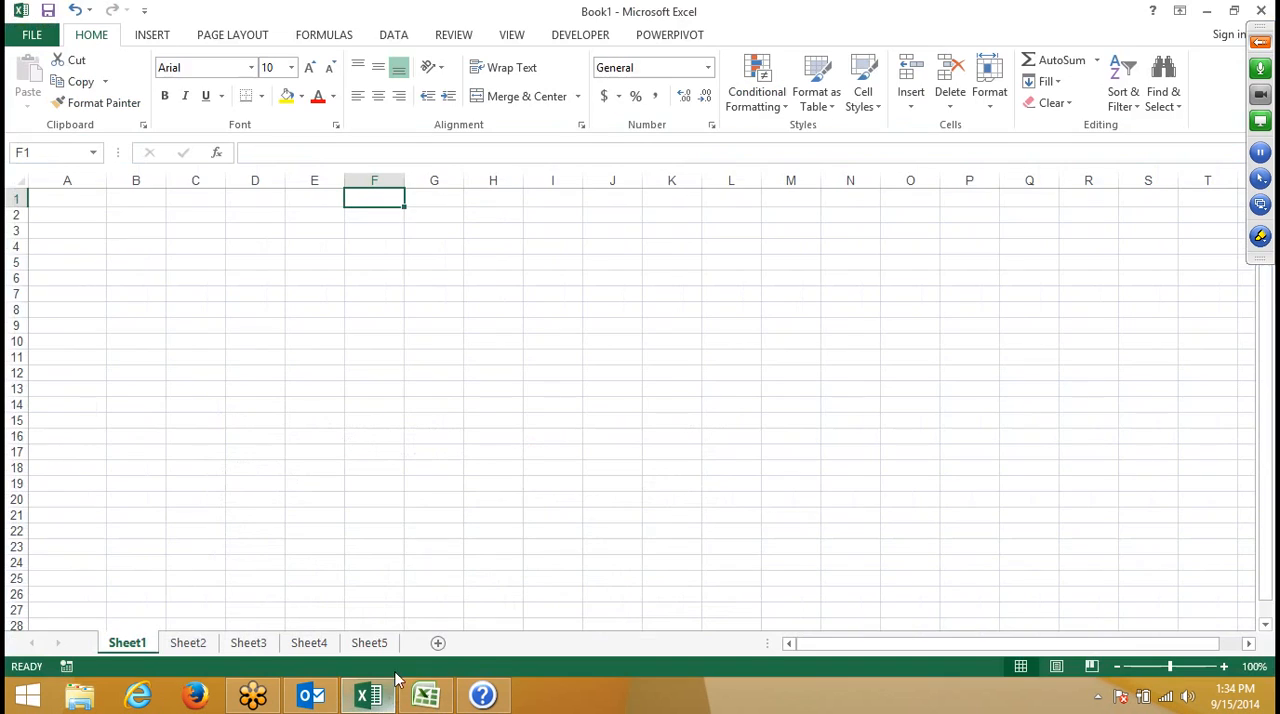
click(418, 262)
drag(380, 230, 495, 340)
drag(611, 424, 663, 474)
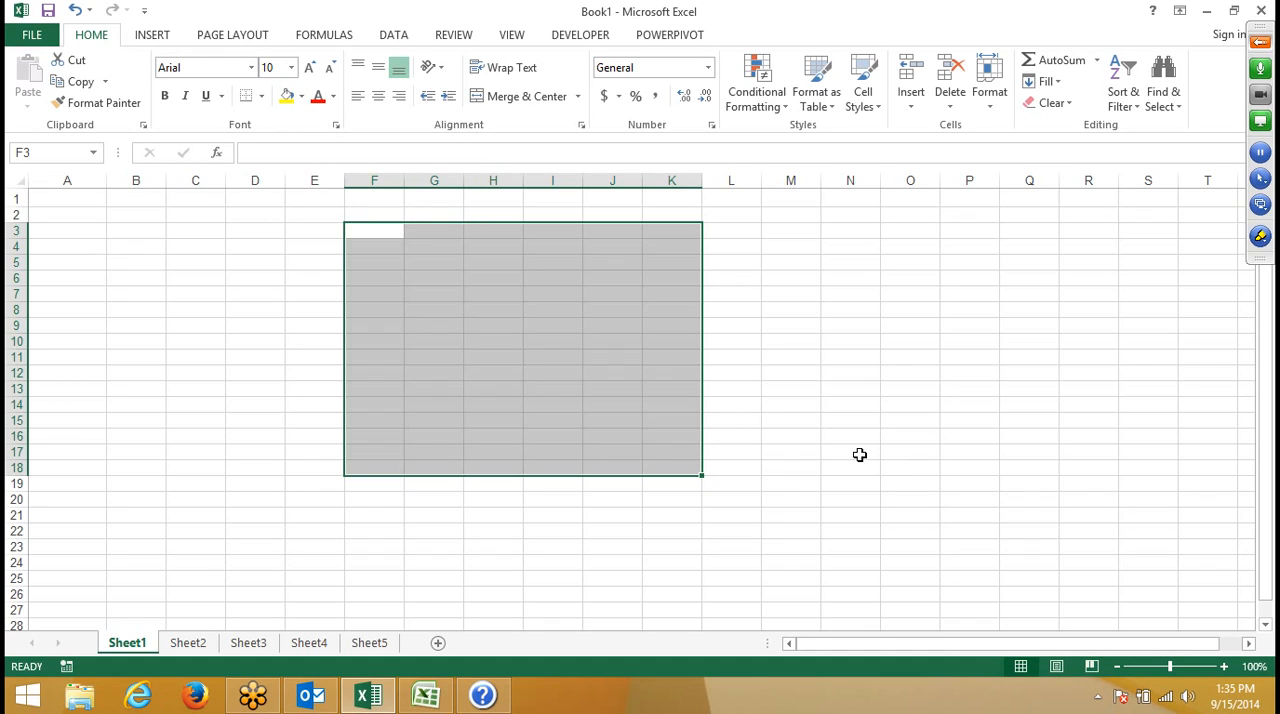
key(alt)
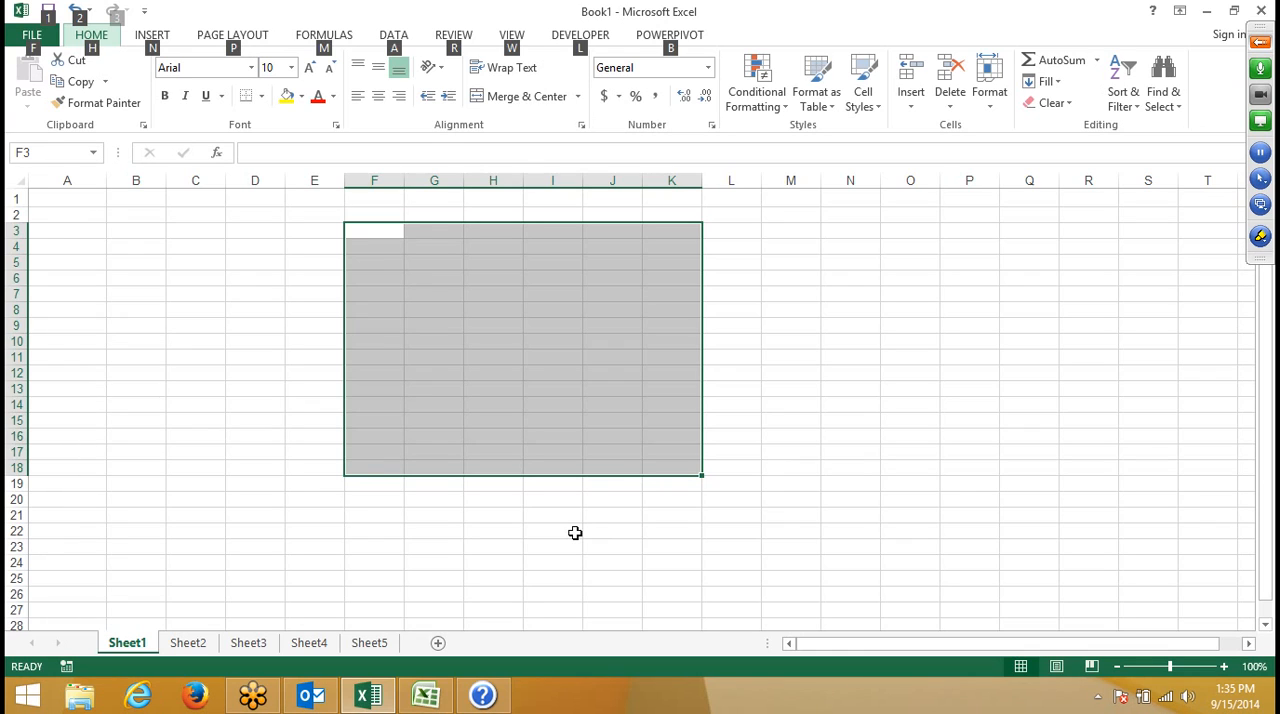
key(h)
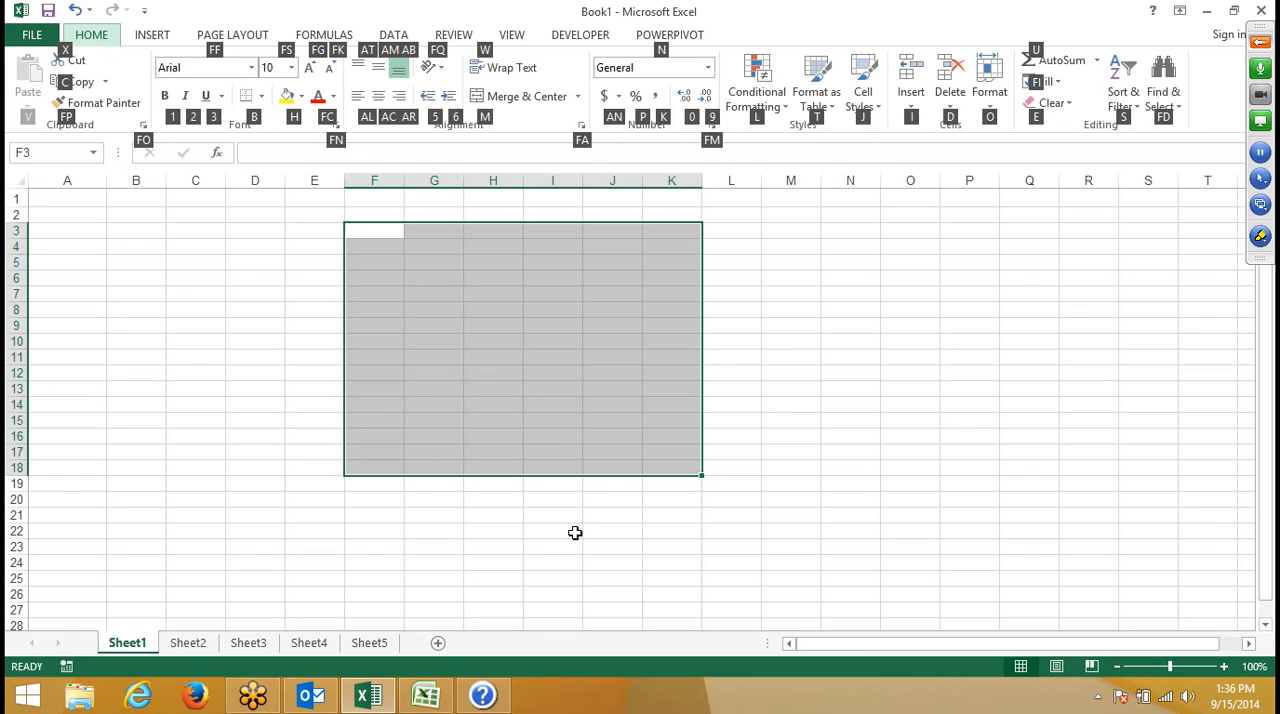
key(h)
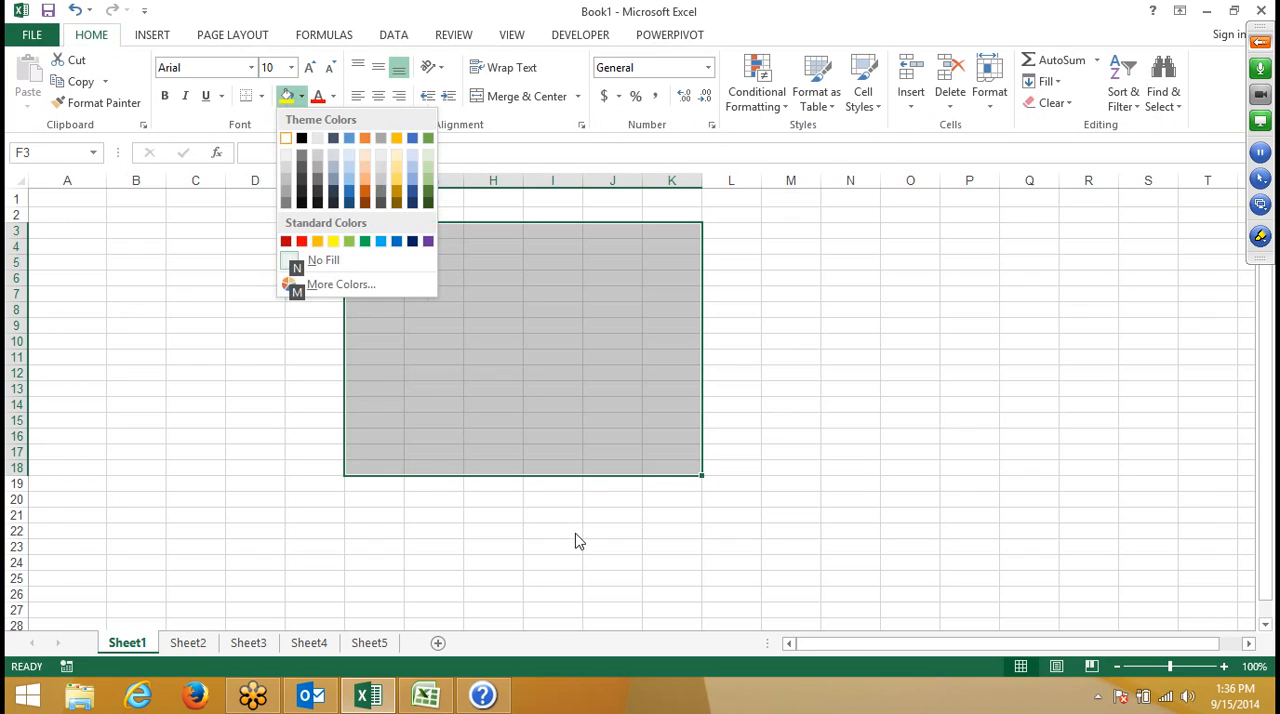
key(Right)
key(Right)
key(Down)
key(Down)
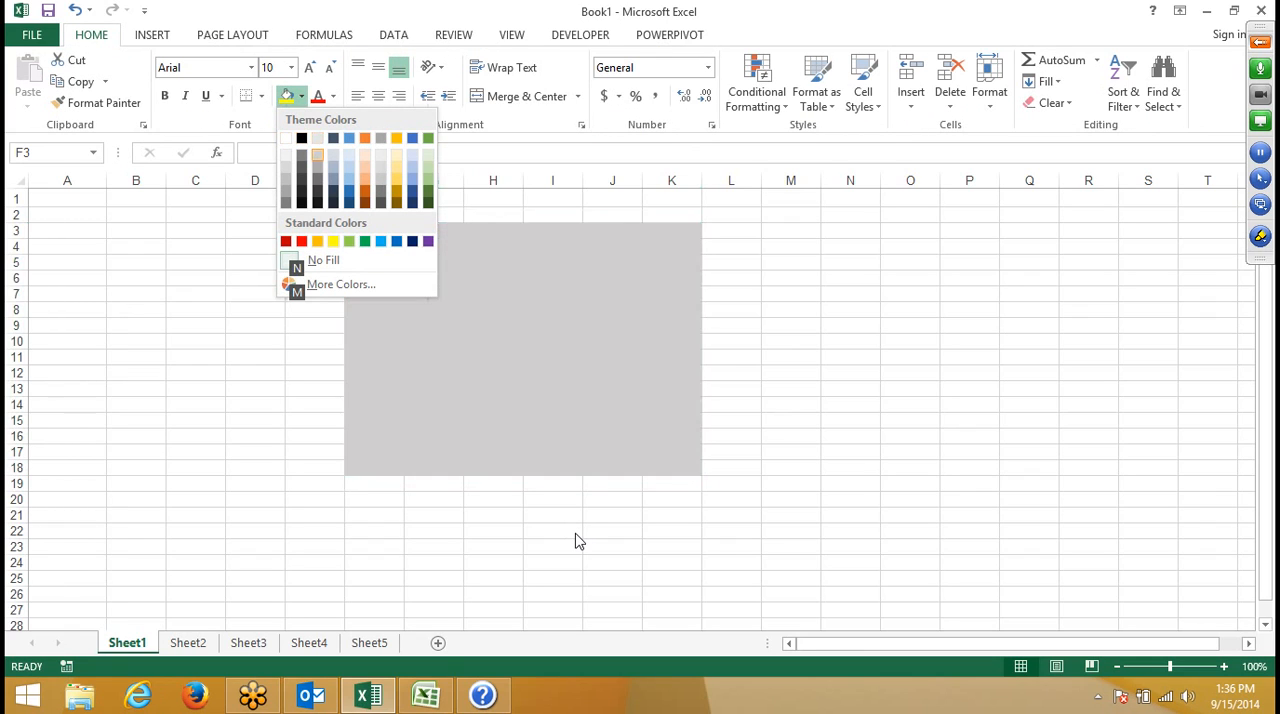
key(Right)
key(Right)
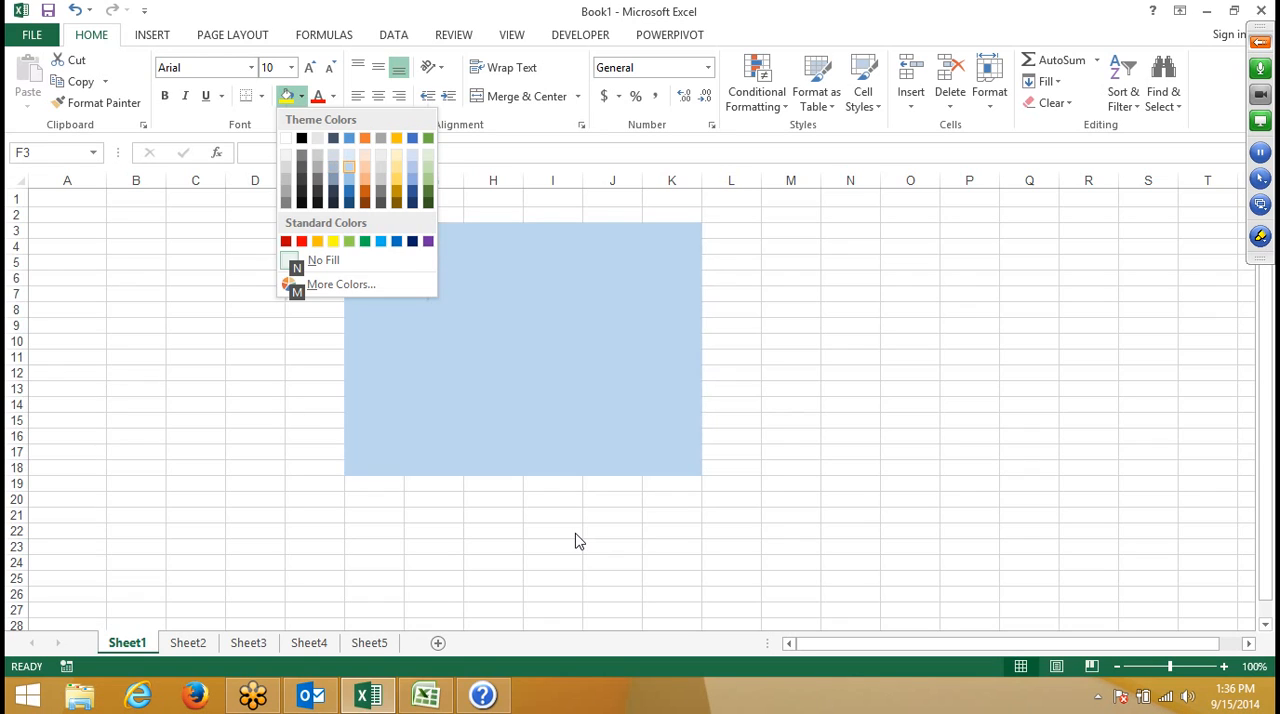
key(Return)
click(94, 371)
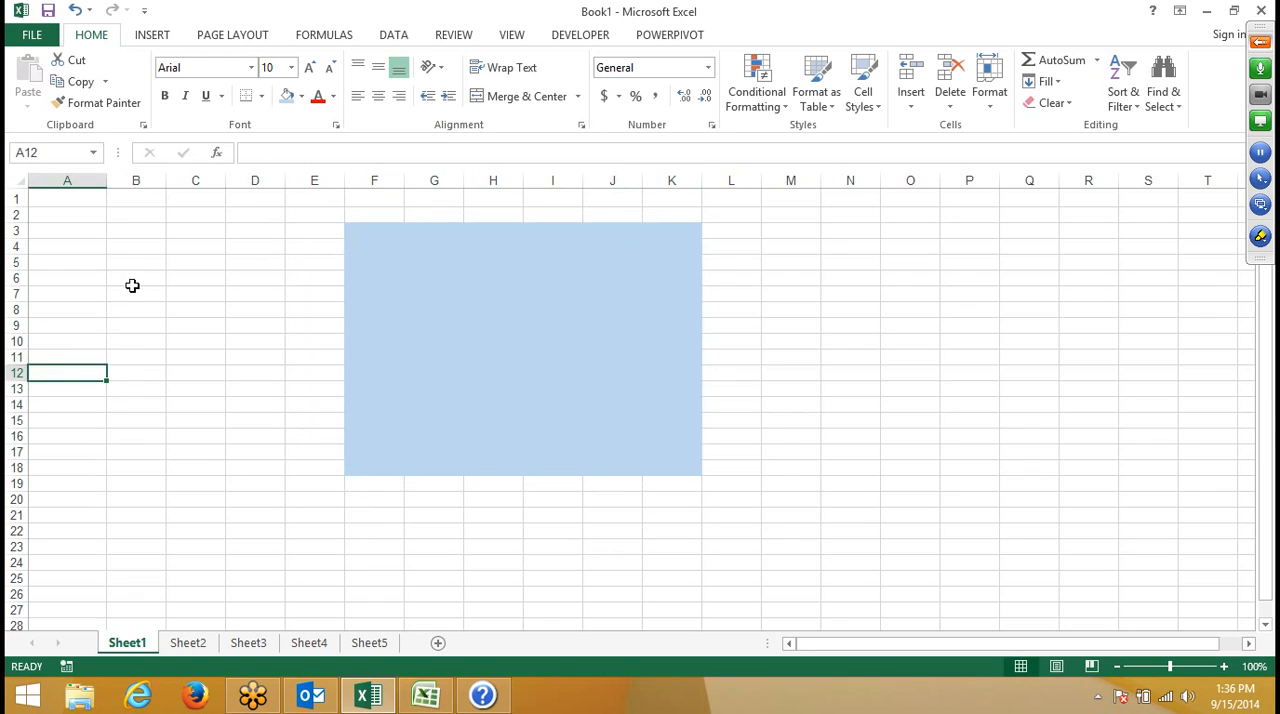
- Apply All Borders to the range B5:D20
drag(136, 262, 277, 503)
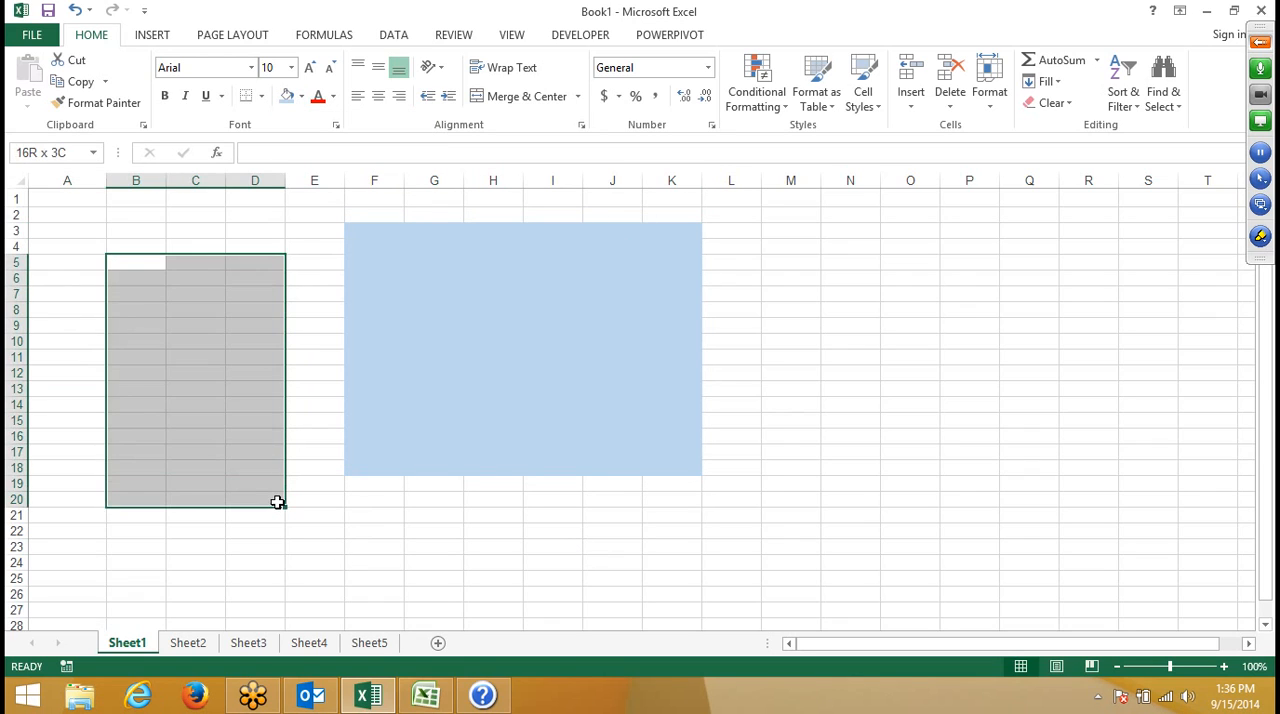
click(262, 97)
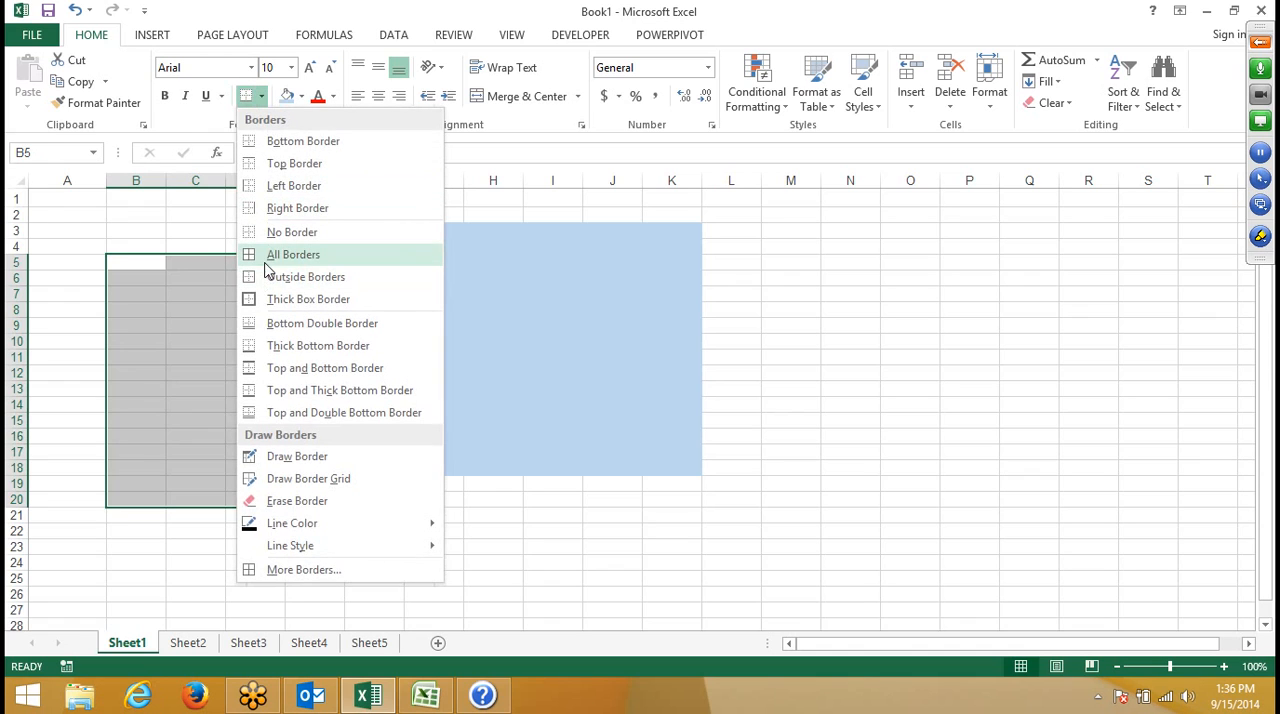
click(164, 273)
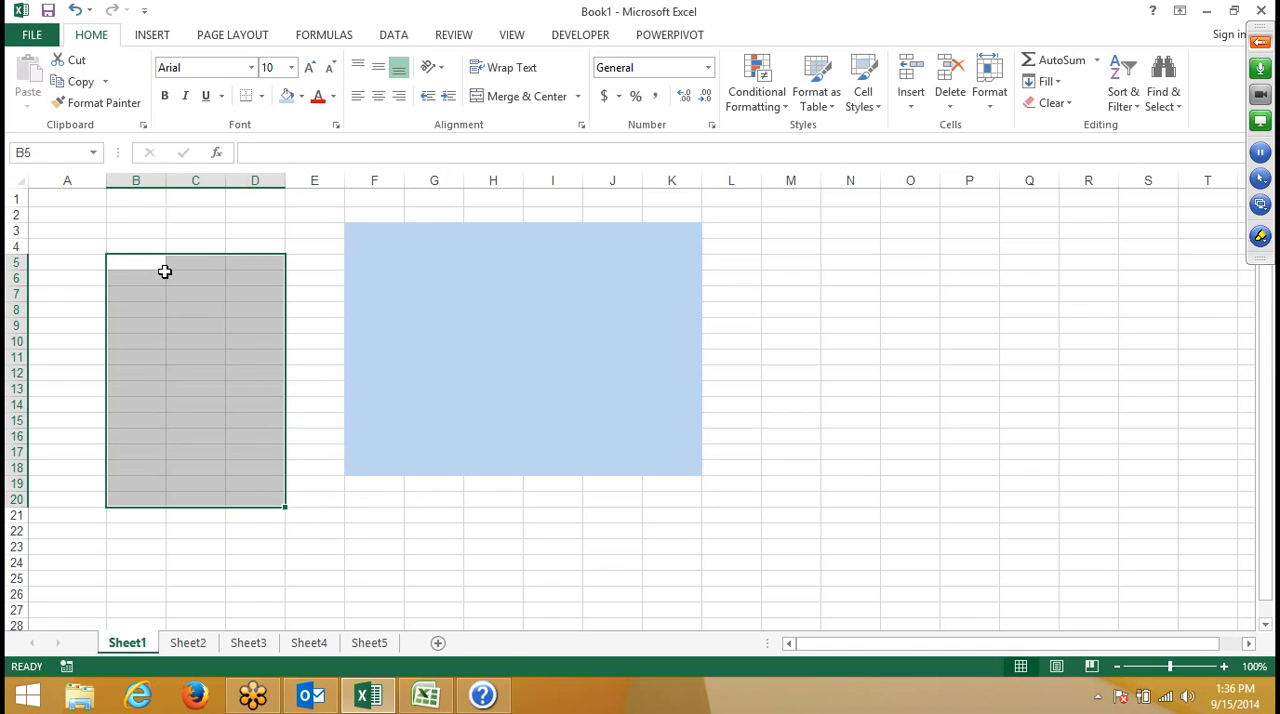
key(alt)
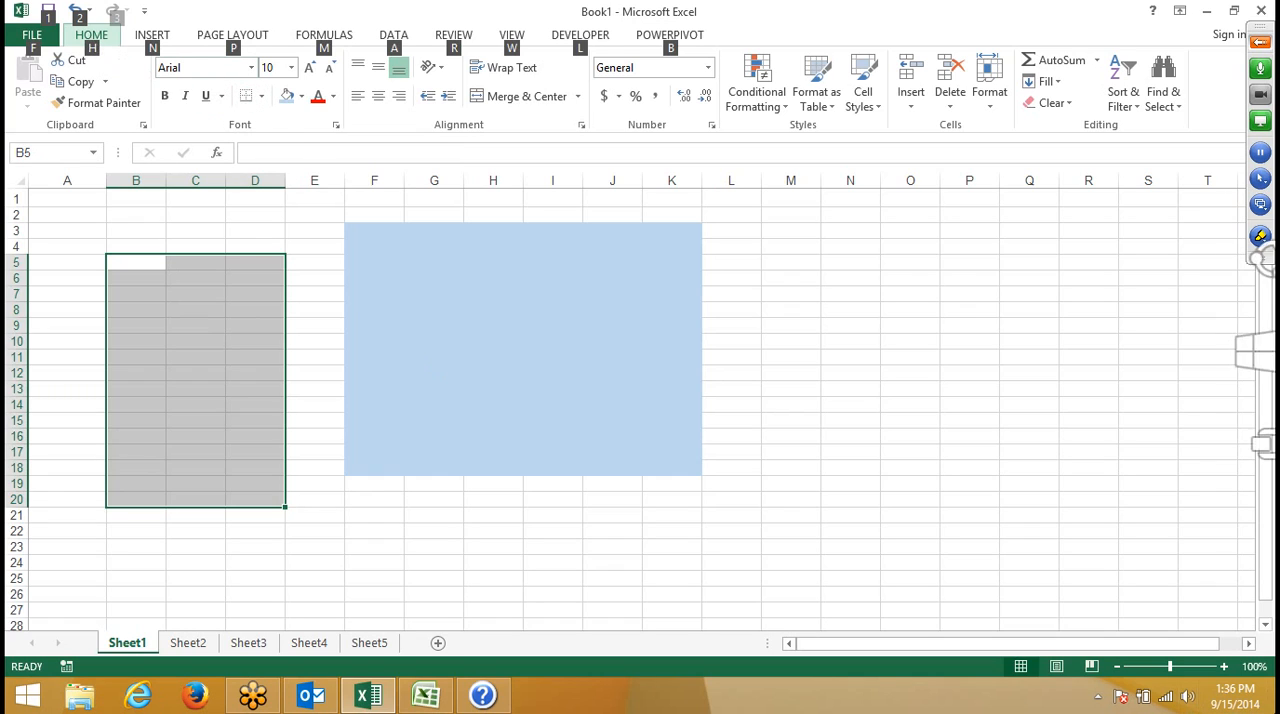
key(h)
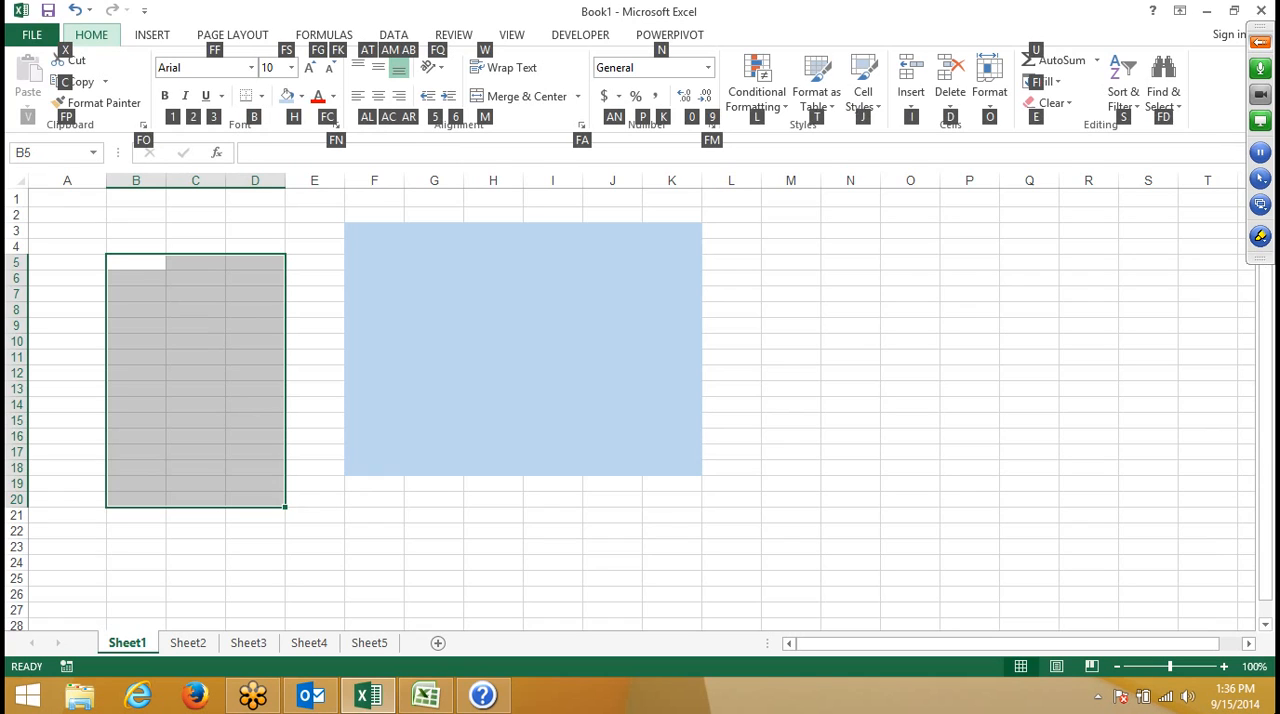
key(b)
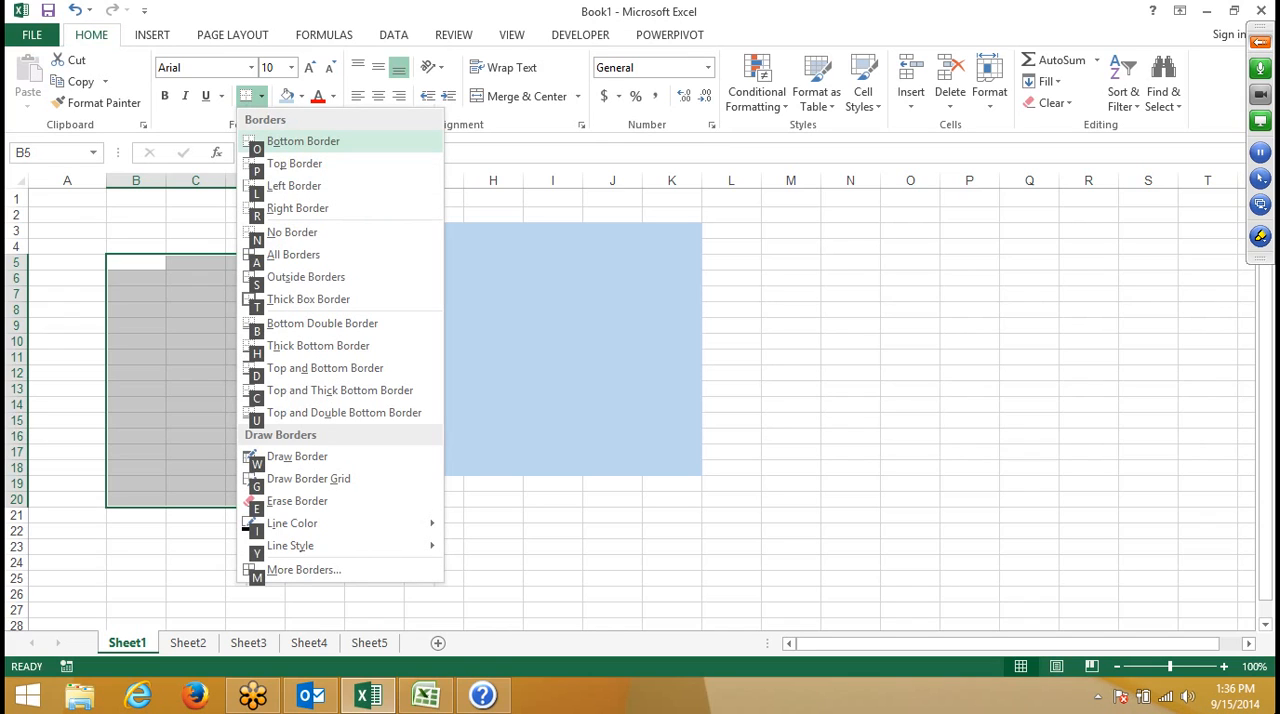
key(a)
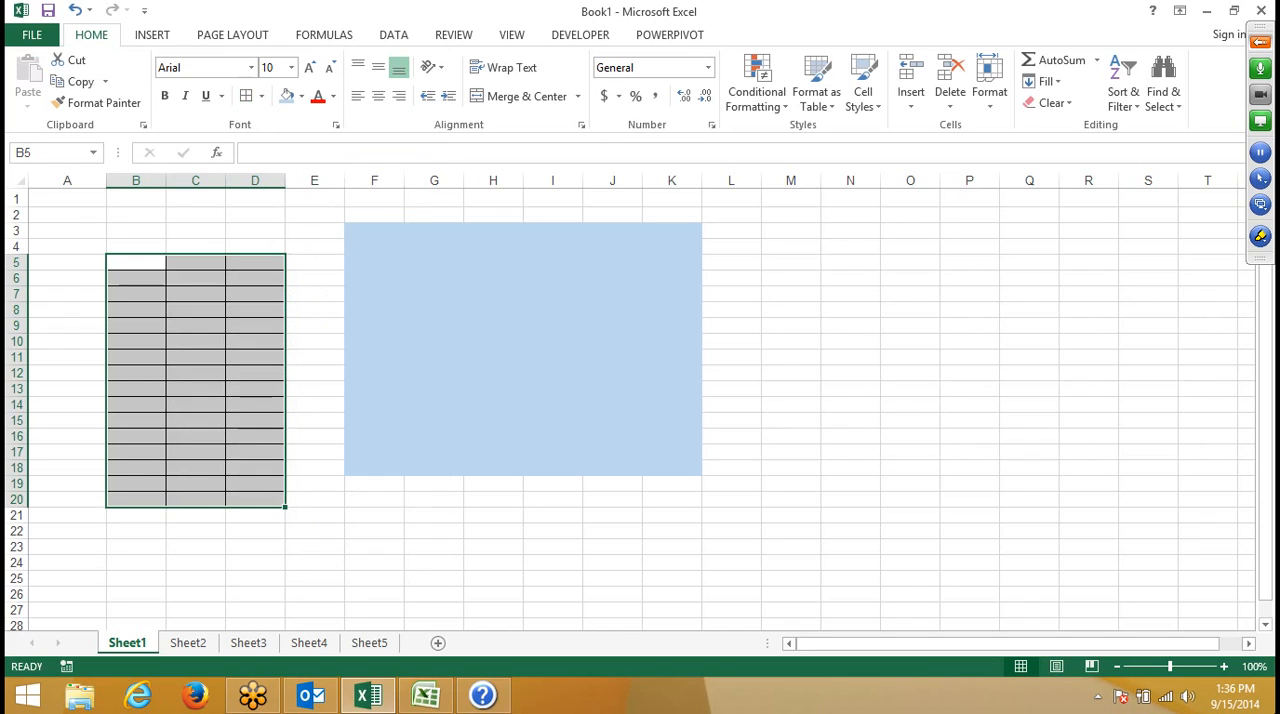
- Apply All Borders to the range M5:P13 and deselect it
key(Right)
key(Right)
key(Right)
key(Right)
key(Right)
key(Right)
key(Right)
key(Right)
key(Right)
key(Right)
key(Right)
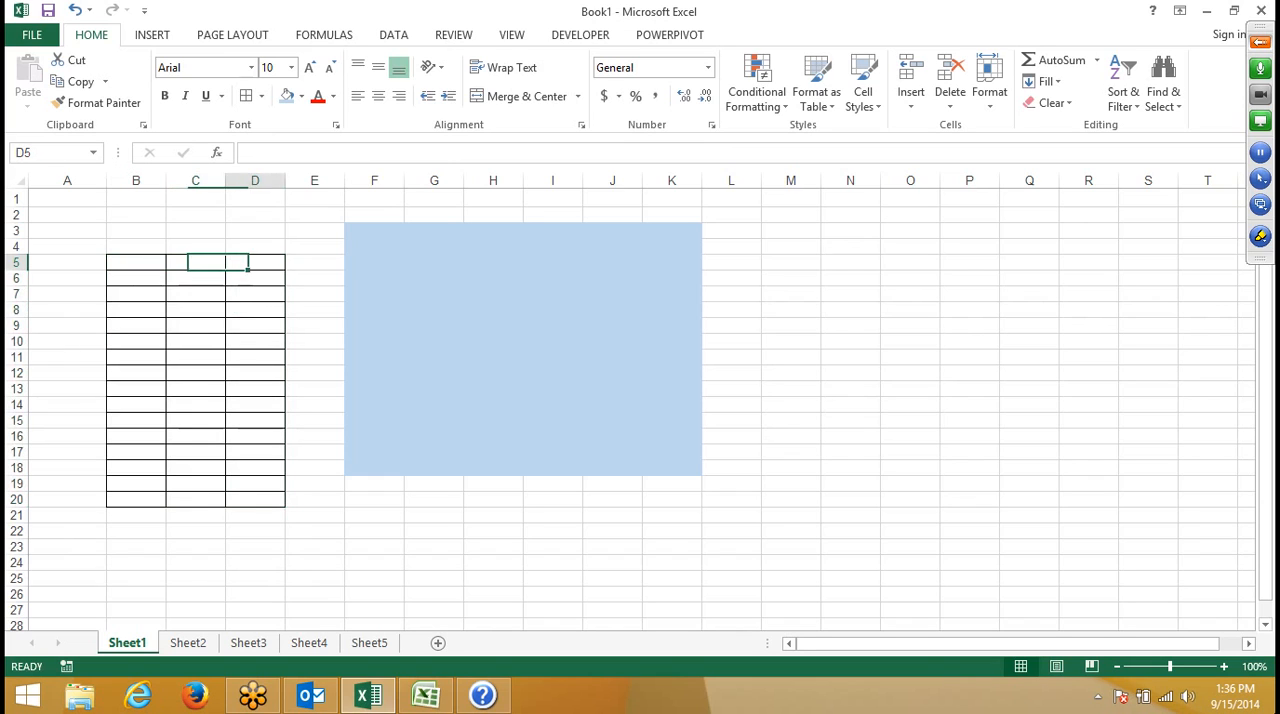
key(Left)
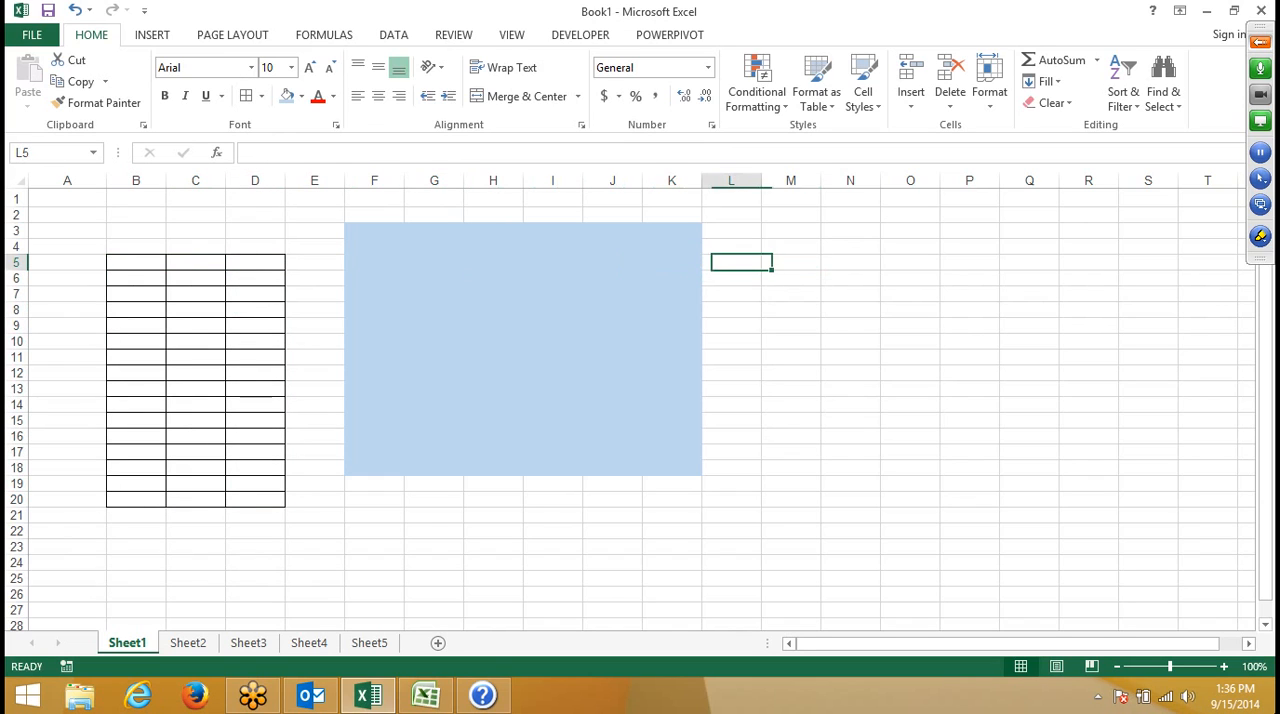
key(Right)
key(shift+Right)
key(shift+Right)
key(shift+Right)
key(shift+Down)
key(shift+Down)
key(shift+Down)
key(shift+Down)
key(shift+Down)
key(shift+Down)
key(shift+Down)
key(shift+Down)
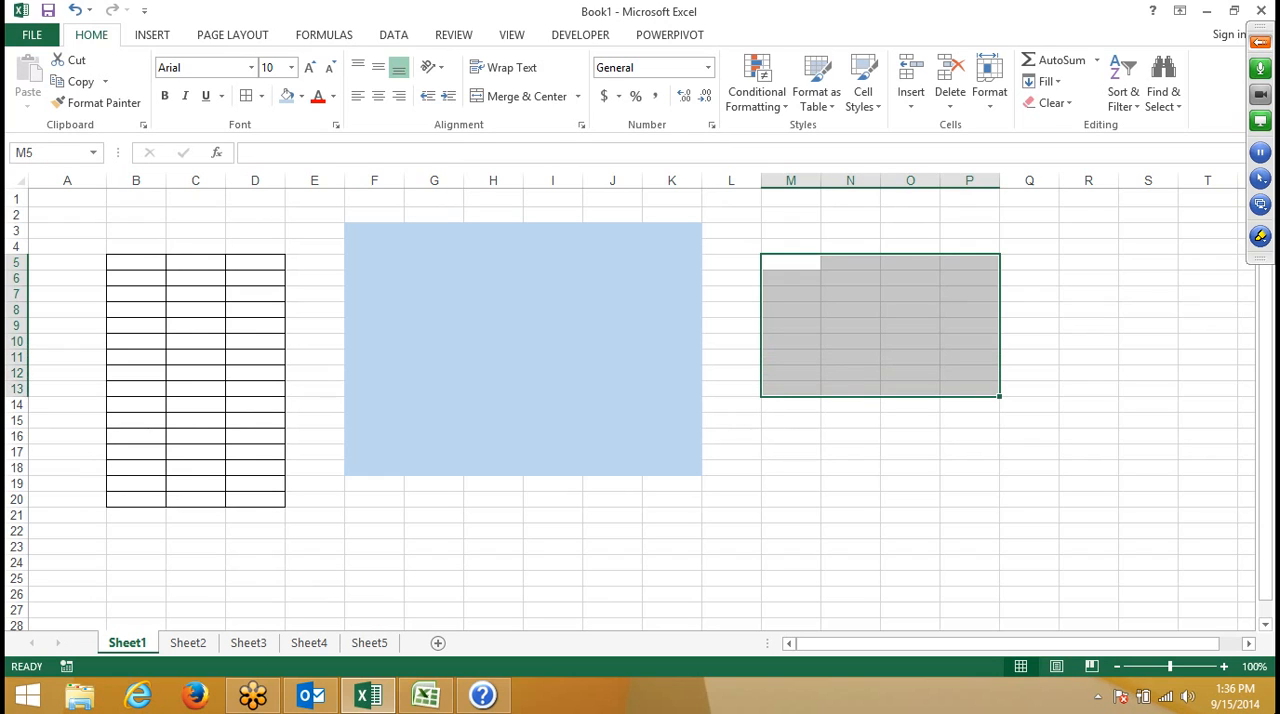
key(alt)
key(h)
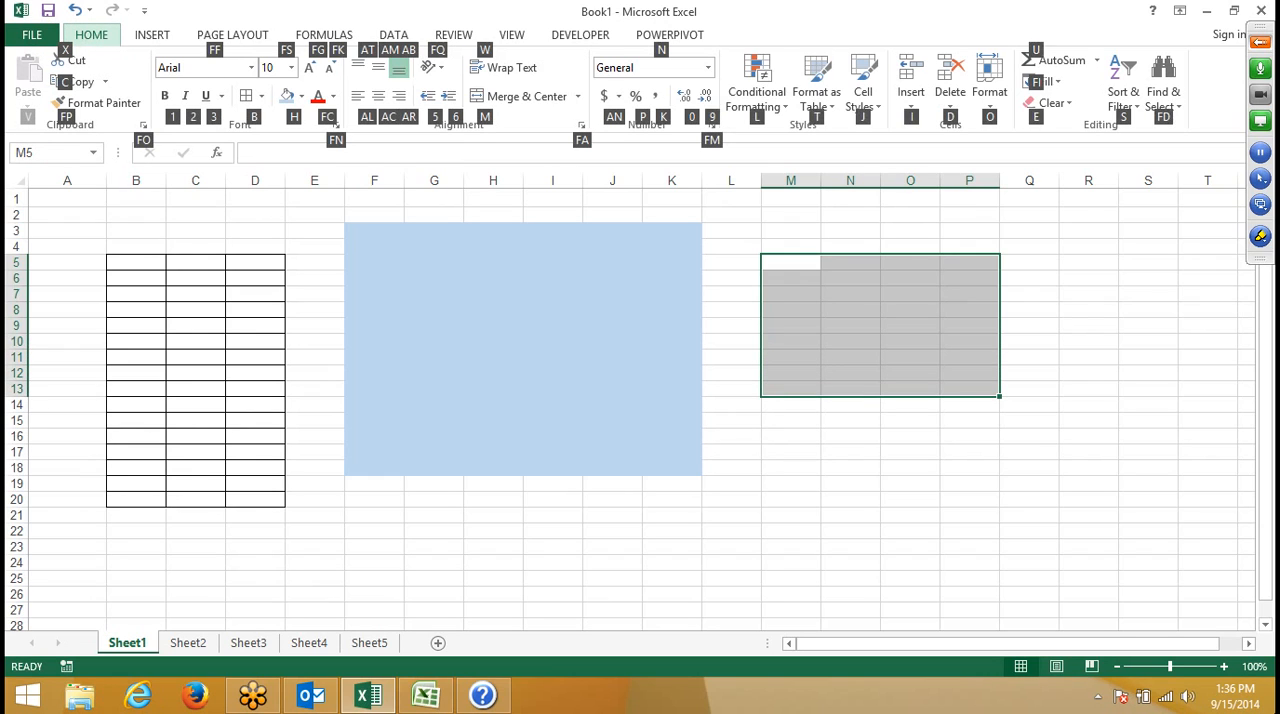
key(b)
key(a)
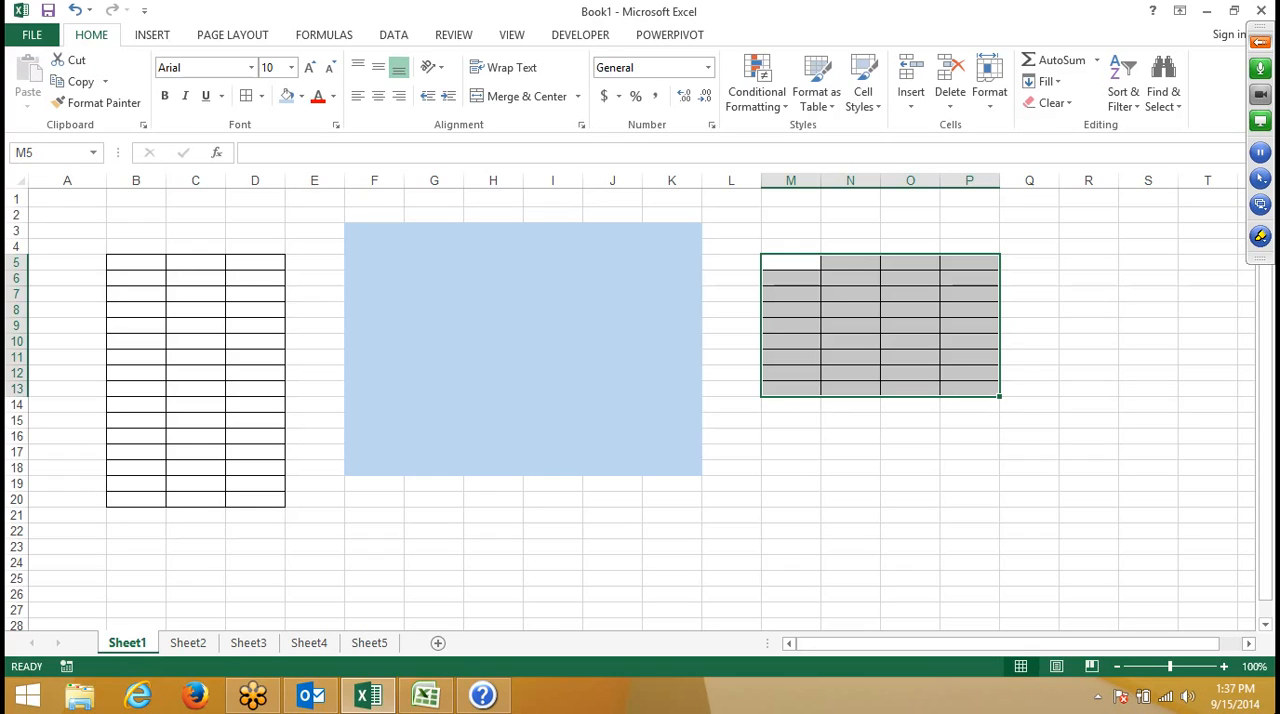
click(826, 515)
click(838, 453)
click(795, 420)
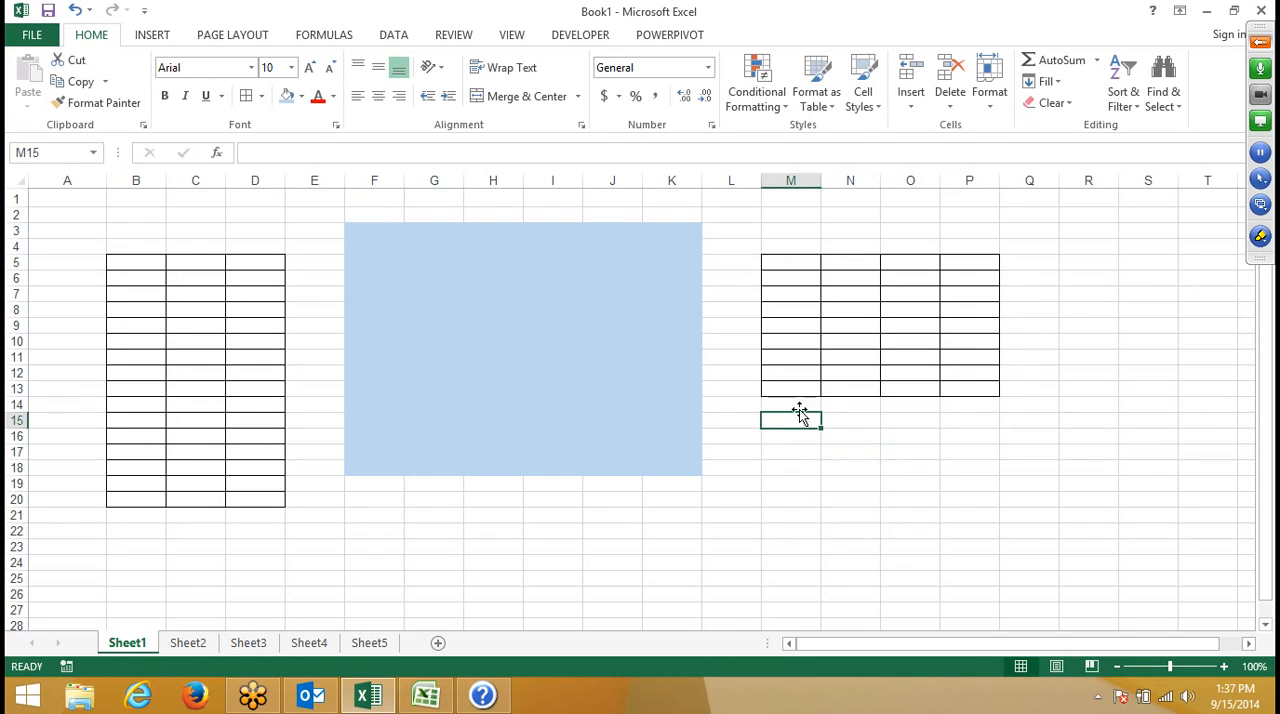
click(804, 402)
click(784, 447)
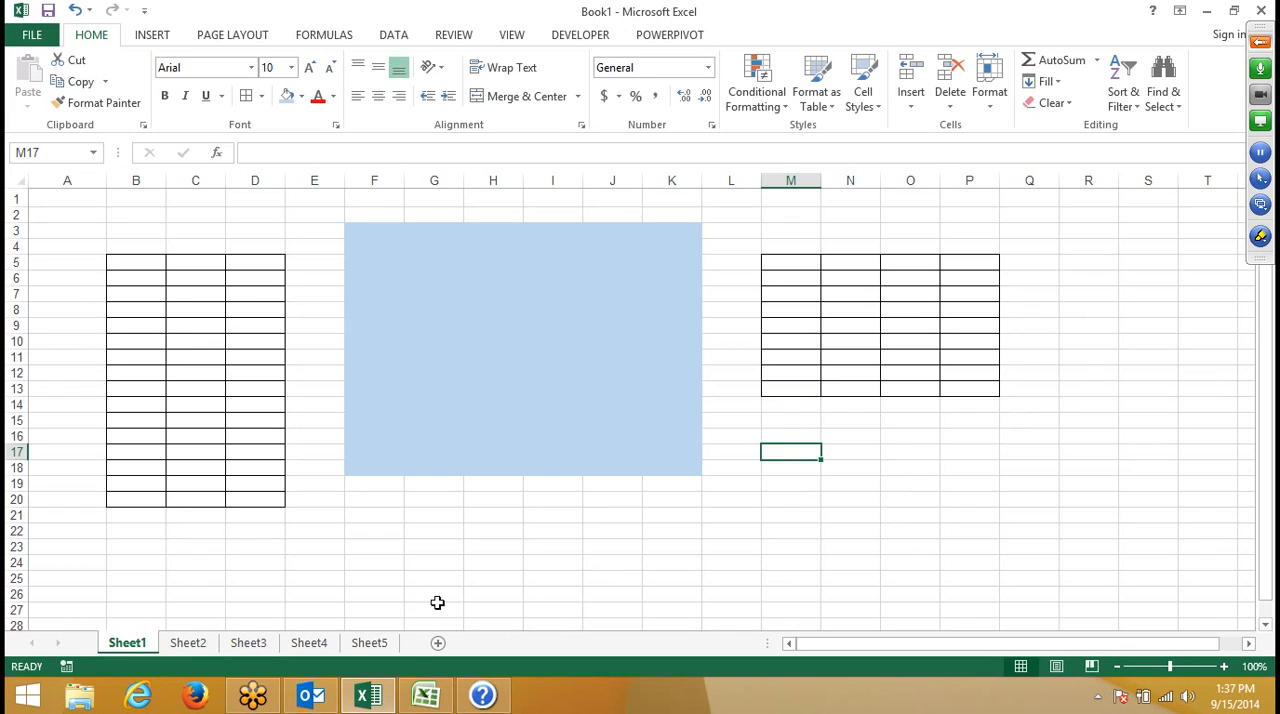
click(208, 405)
scroll(208, 410, down, 7)
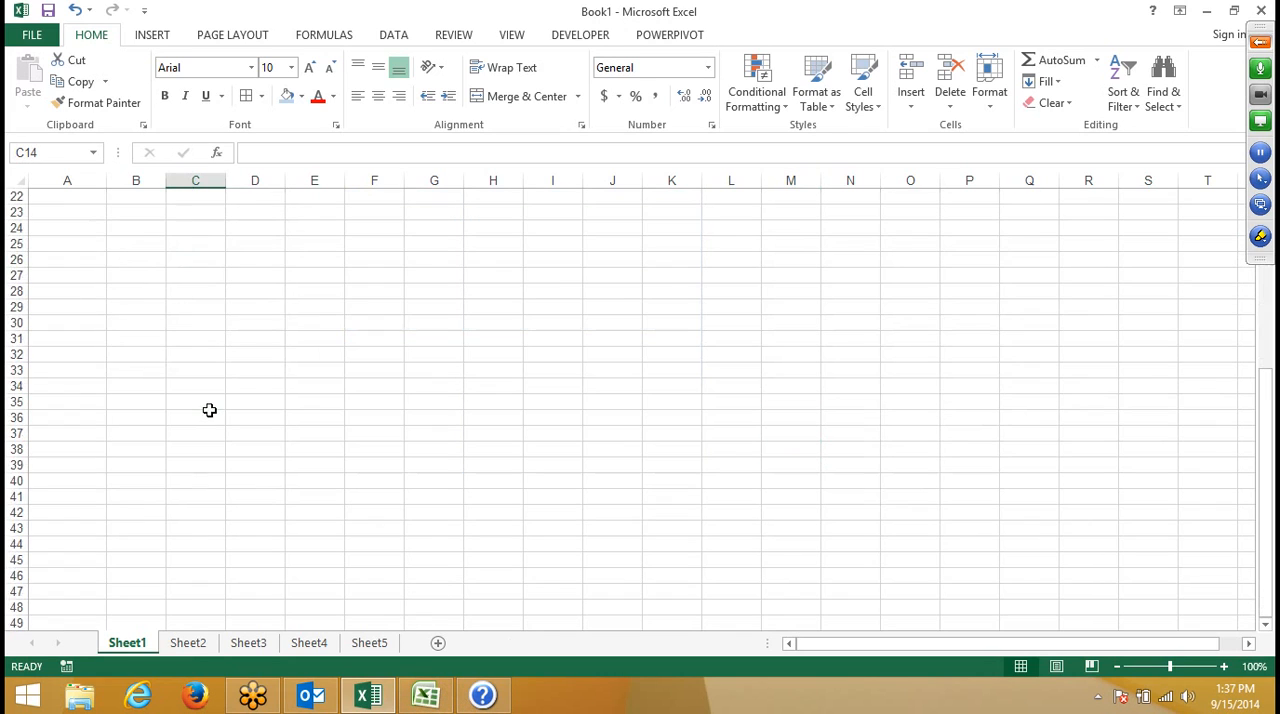
scroll(220, 385, up, 2)
drag(175, 339, 543, 549)
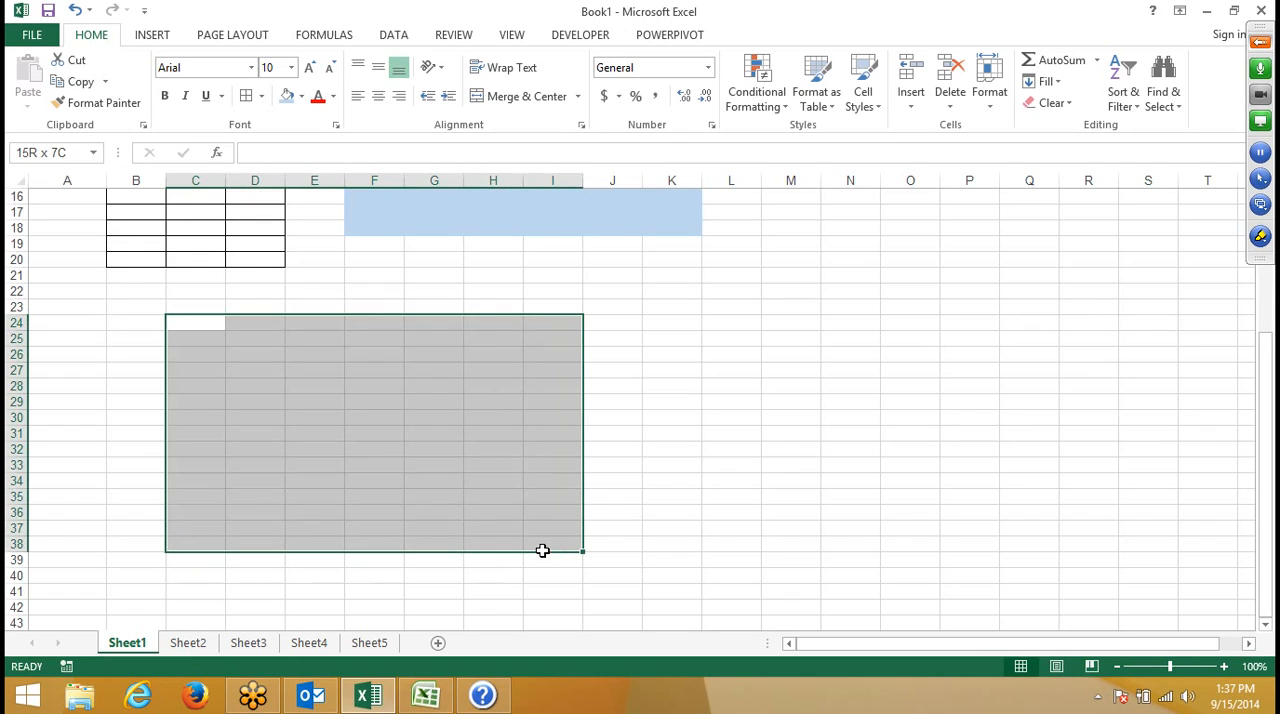
click(503, 466)
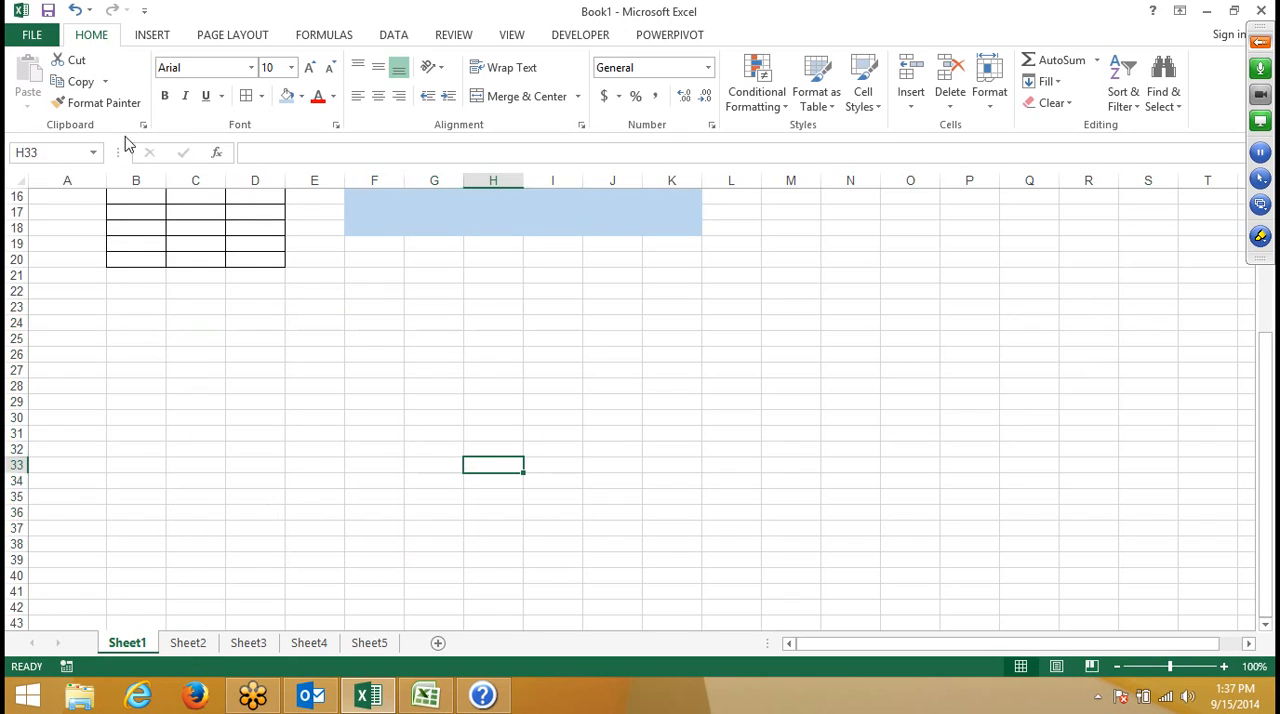
- Display the keyboard access keys for the Data commands with cell C26 active, and dismiss them by selecting E22
click(398, 39)
click(218, 347)
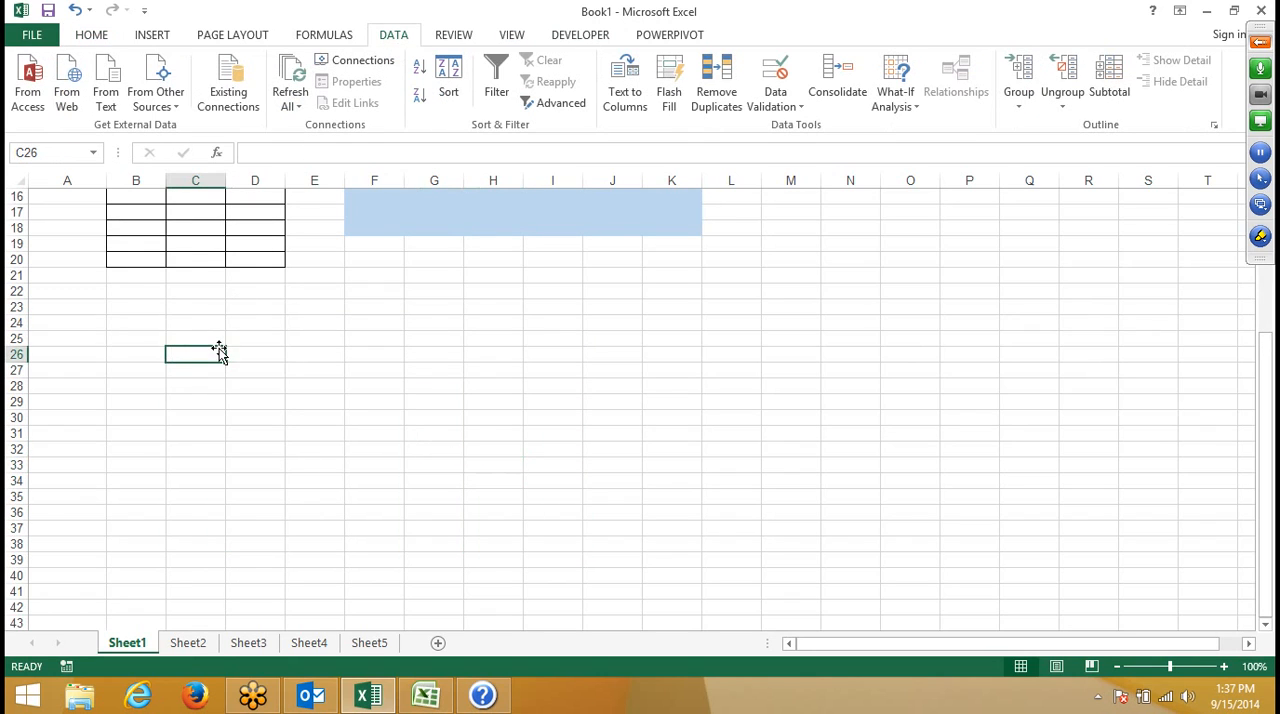
key(alt)
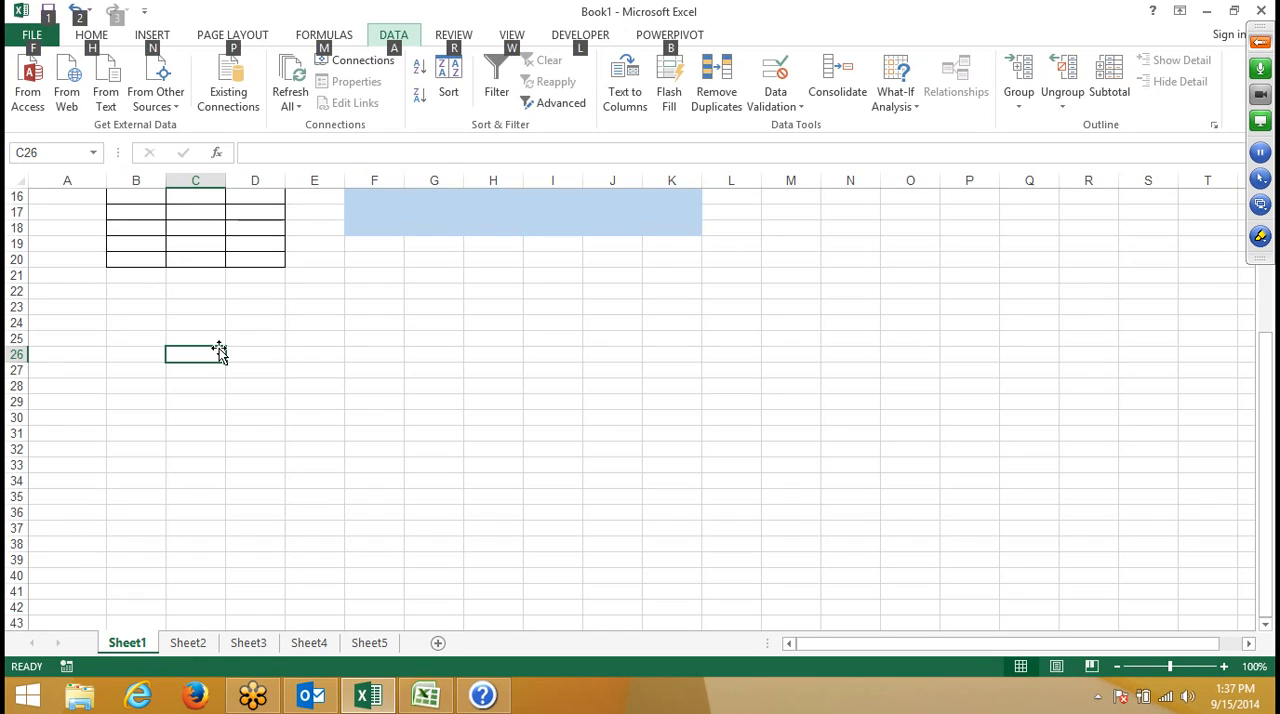
key(a)
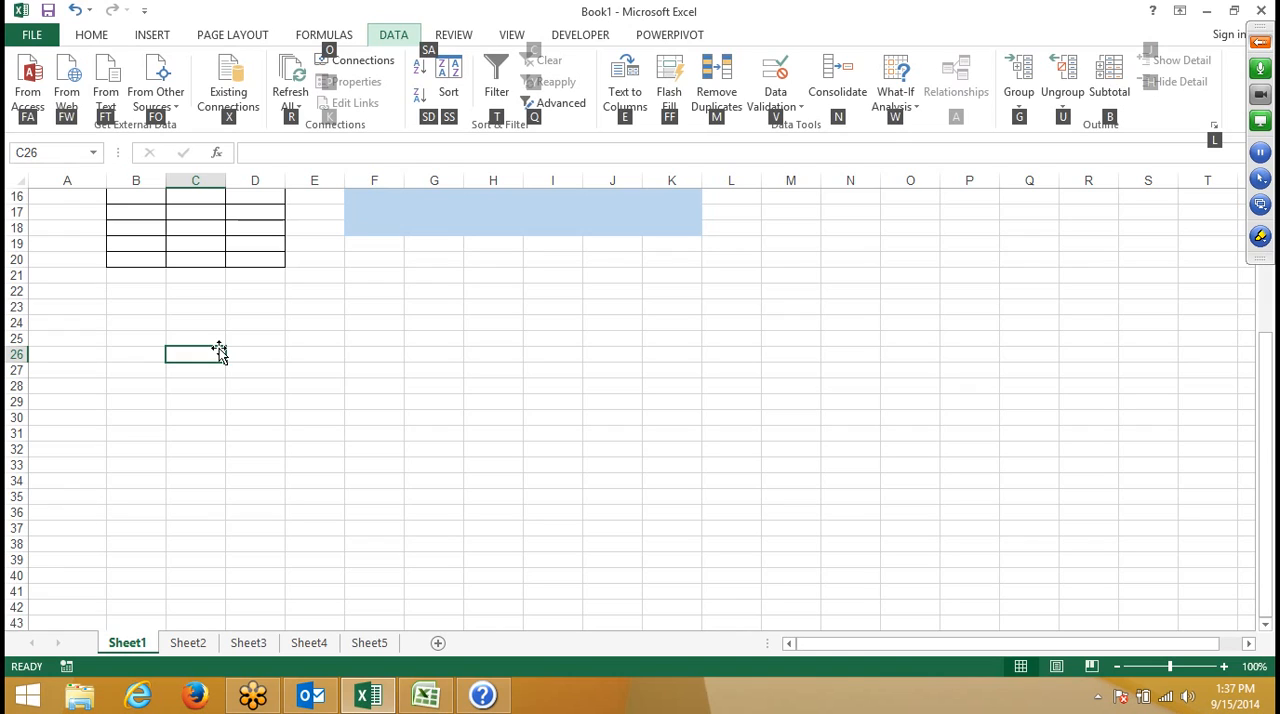
click(331, 291)
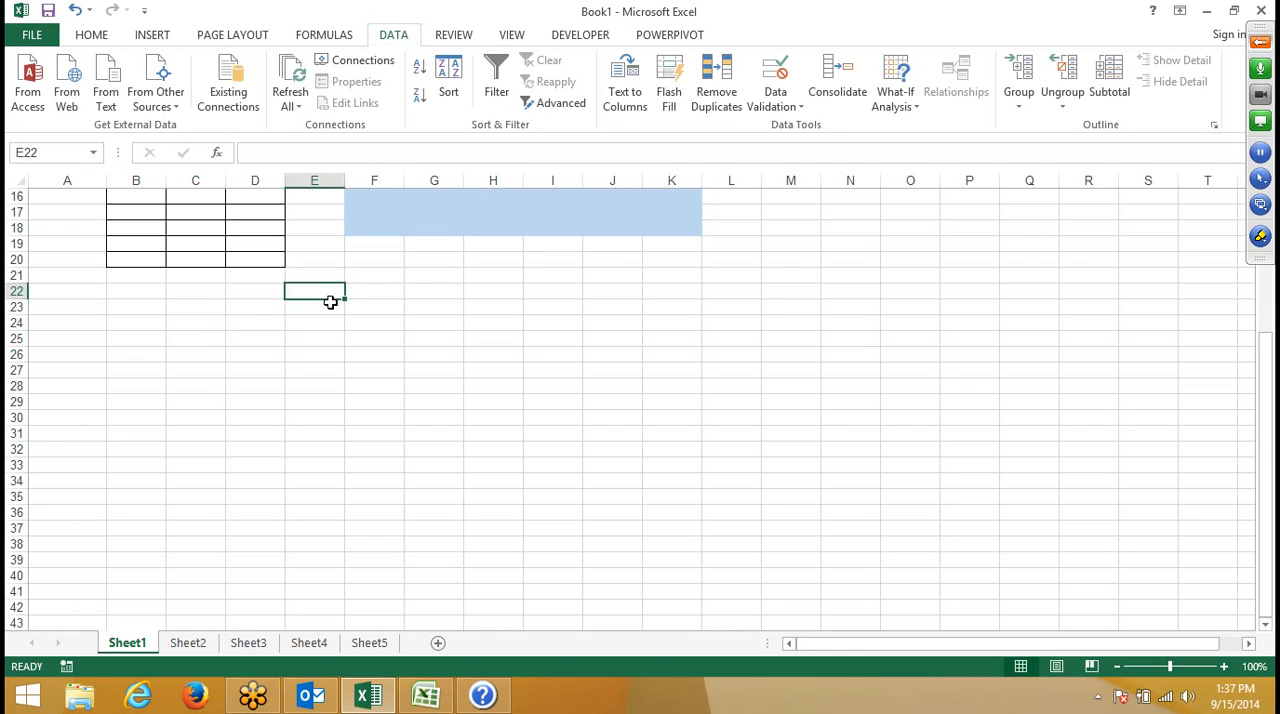
click(206, 646)
click(127, 645)
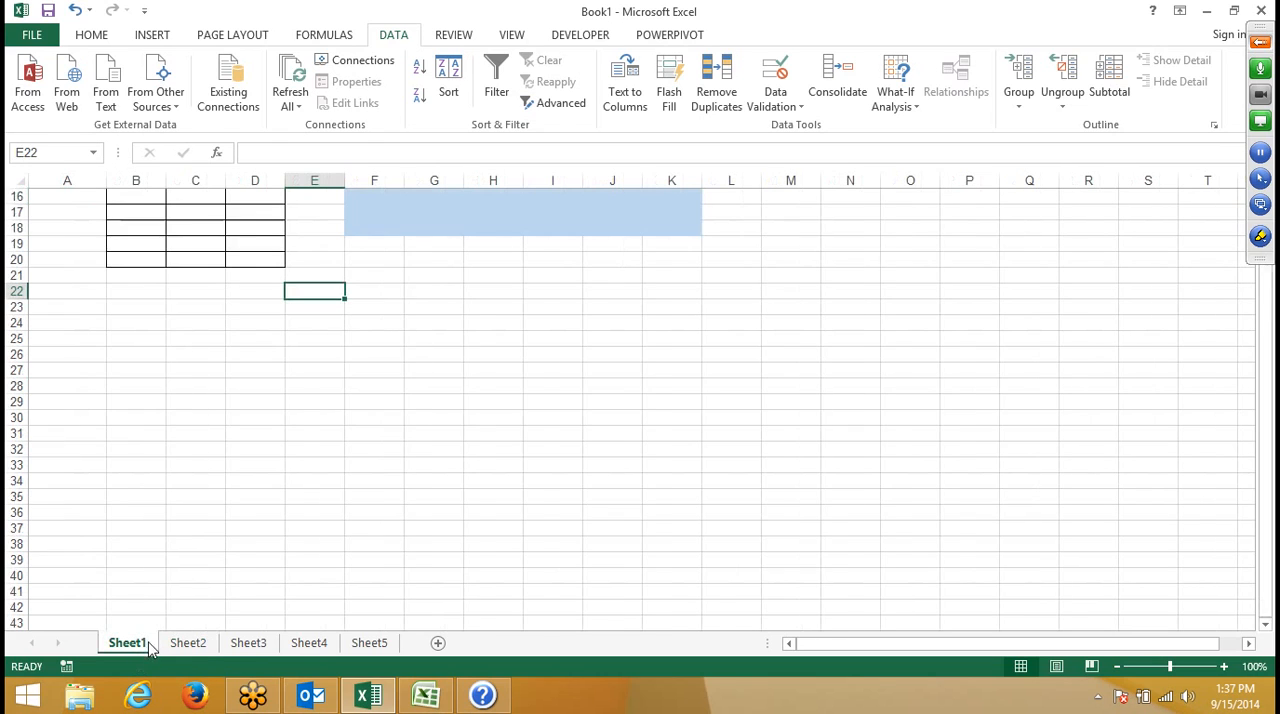
scroll(423, 330, down, 3)
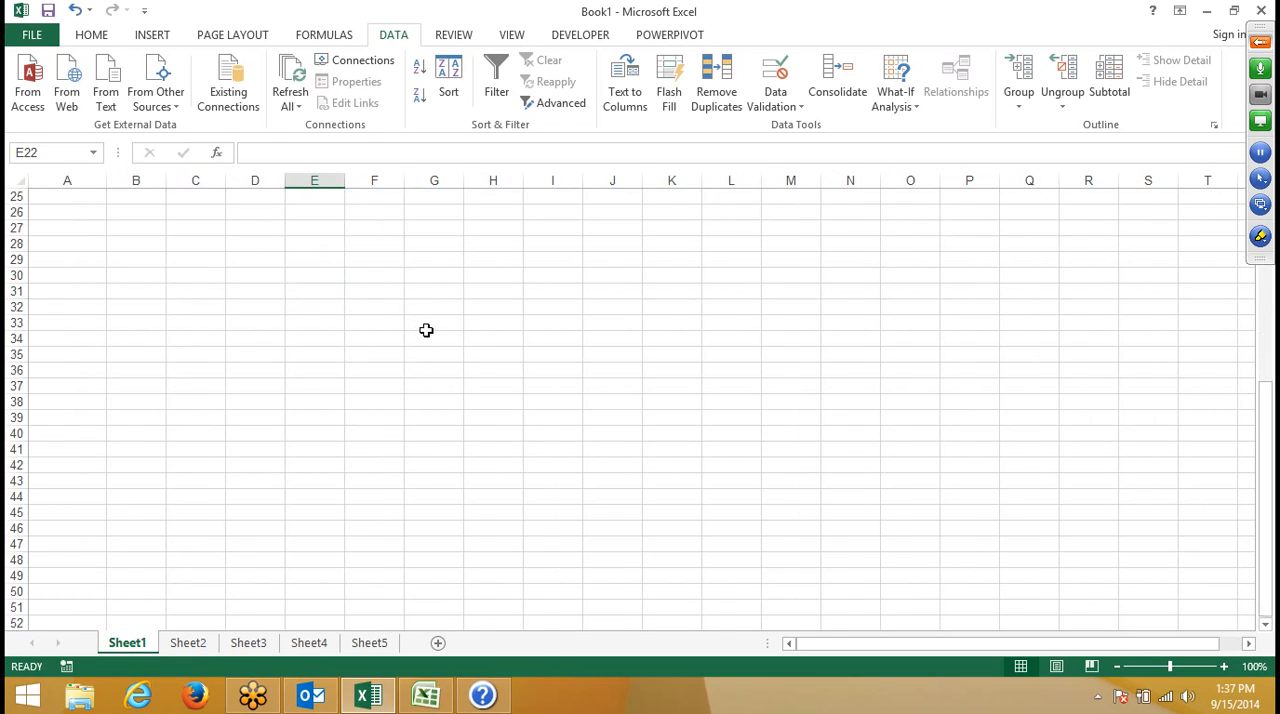
scroll(423, 330, up, 3)
- Review the context commands available for cell G22 and dismiss them without choosing any
click(451, 293)
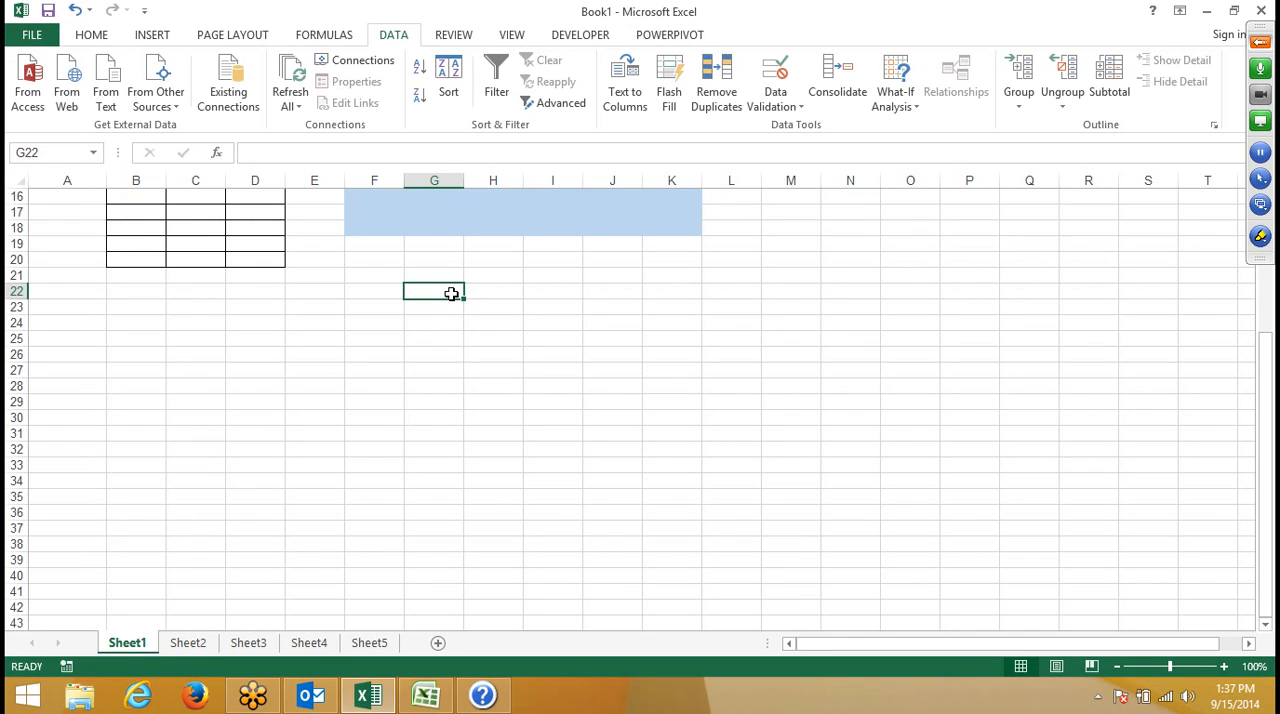
right_click(453, 297)
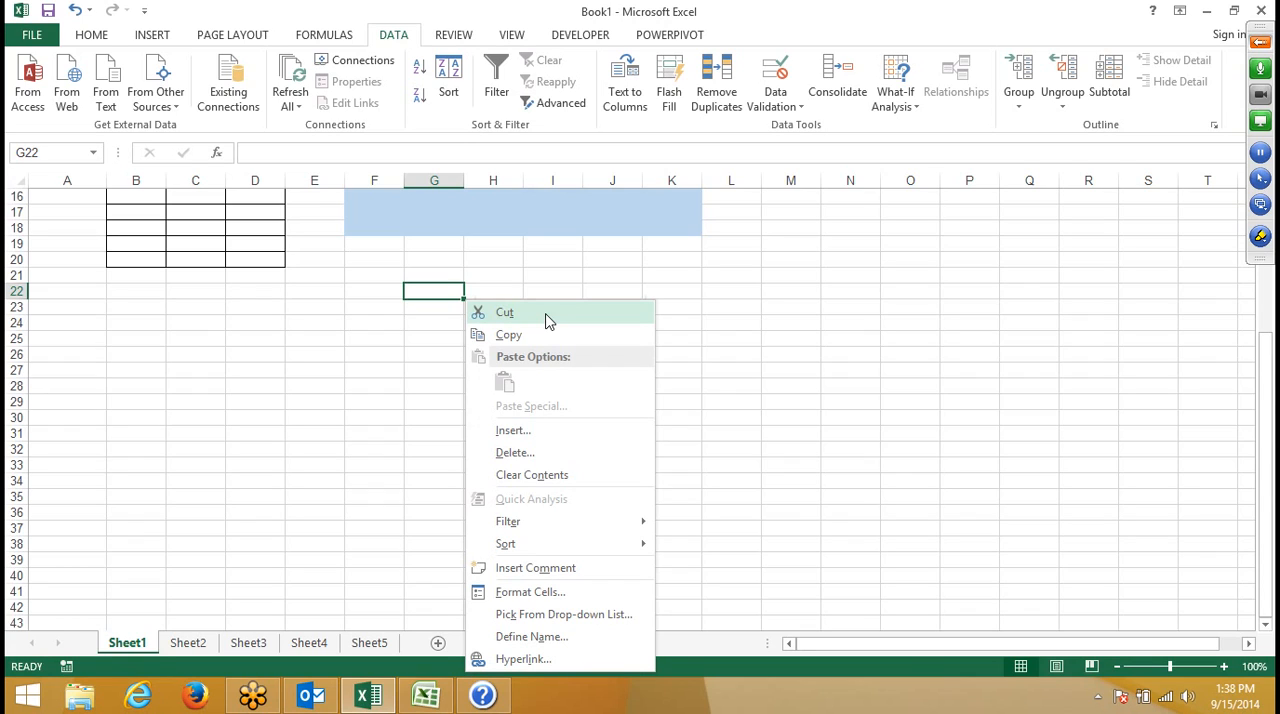
key(Escape)
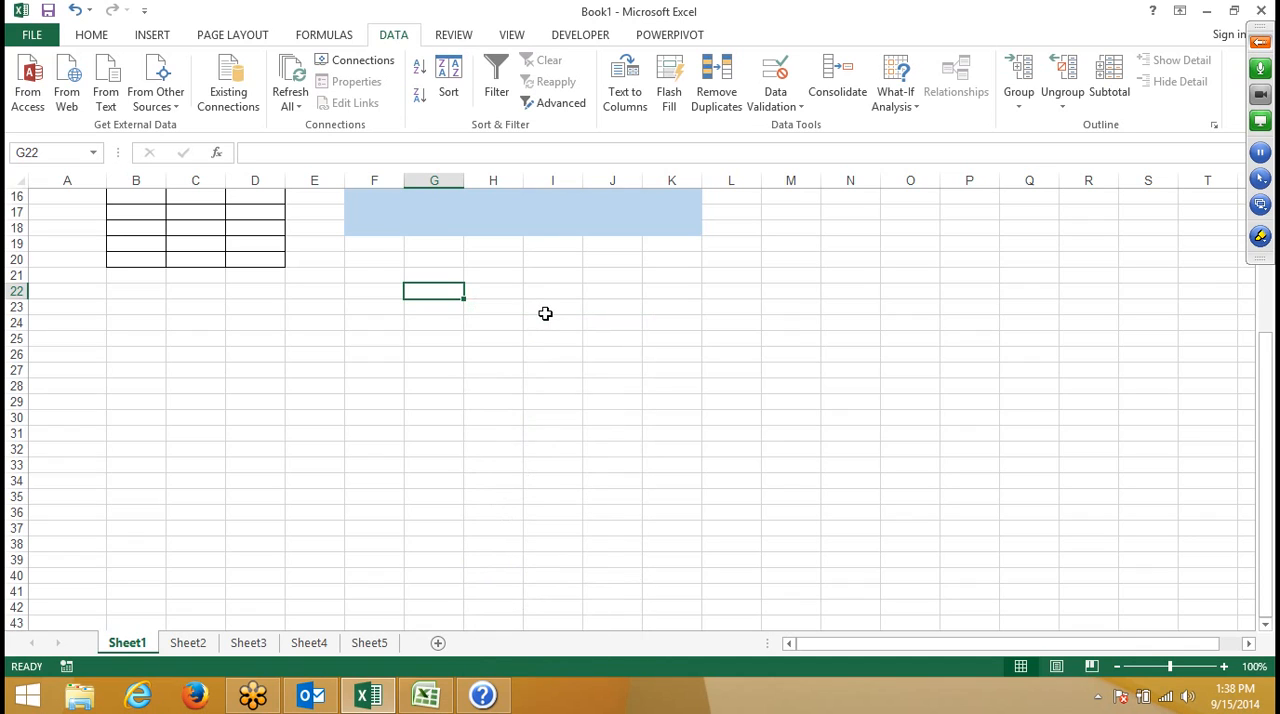
- Open the Format Cells settings for G22 and browse the number categories down to Date
key(ctrl+1)
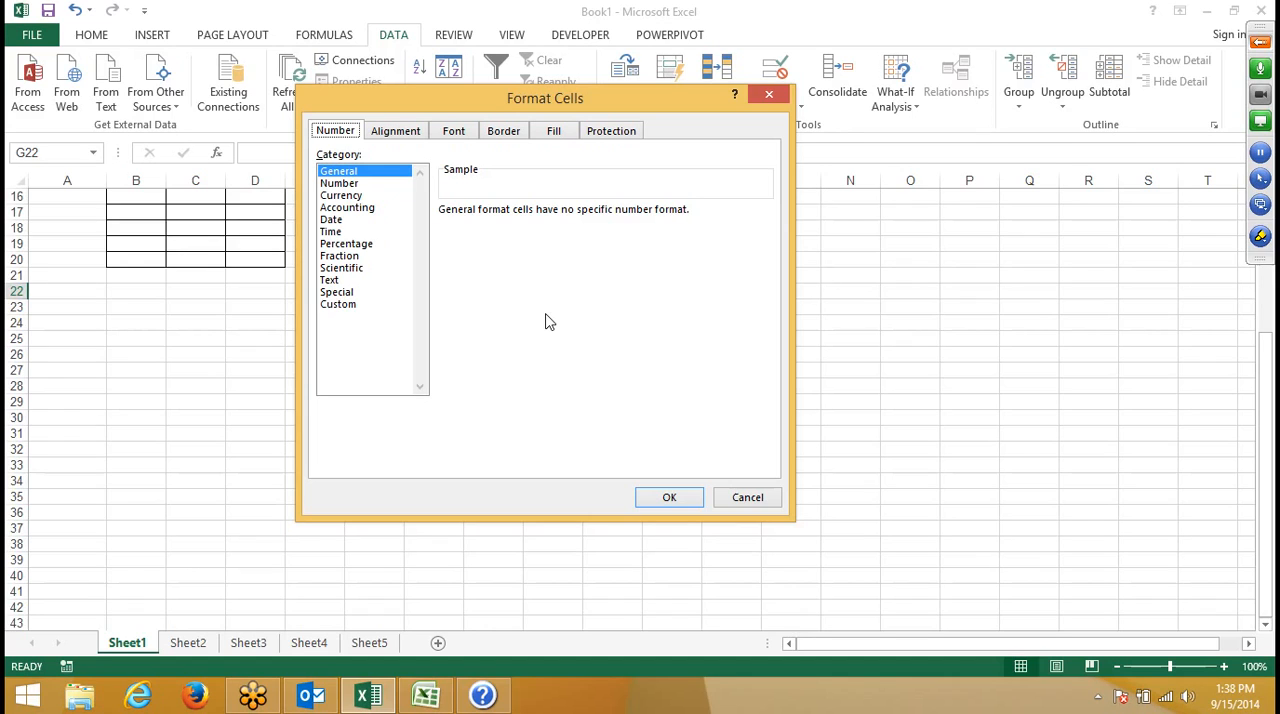
key(Tab)
key(Down)
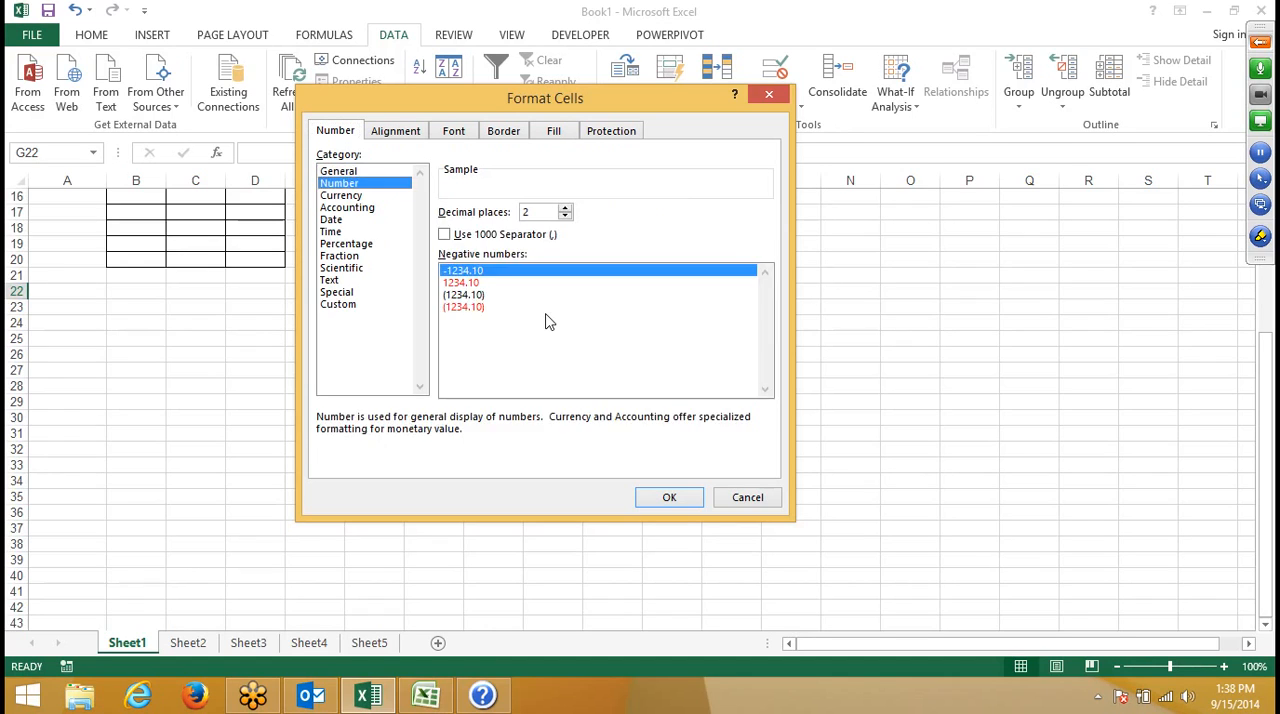
key(Down)
key(Down)
key(Down)
- Try the English (Zimbabwe) locale for the Date number format
key(Down)
key(Down)
key(Down)
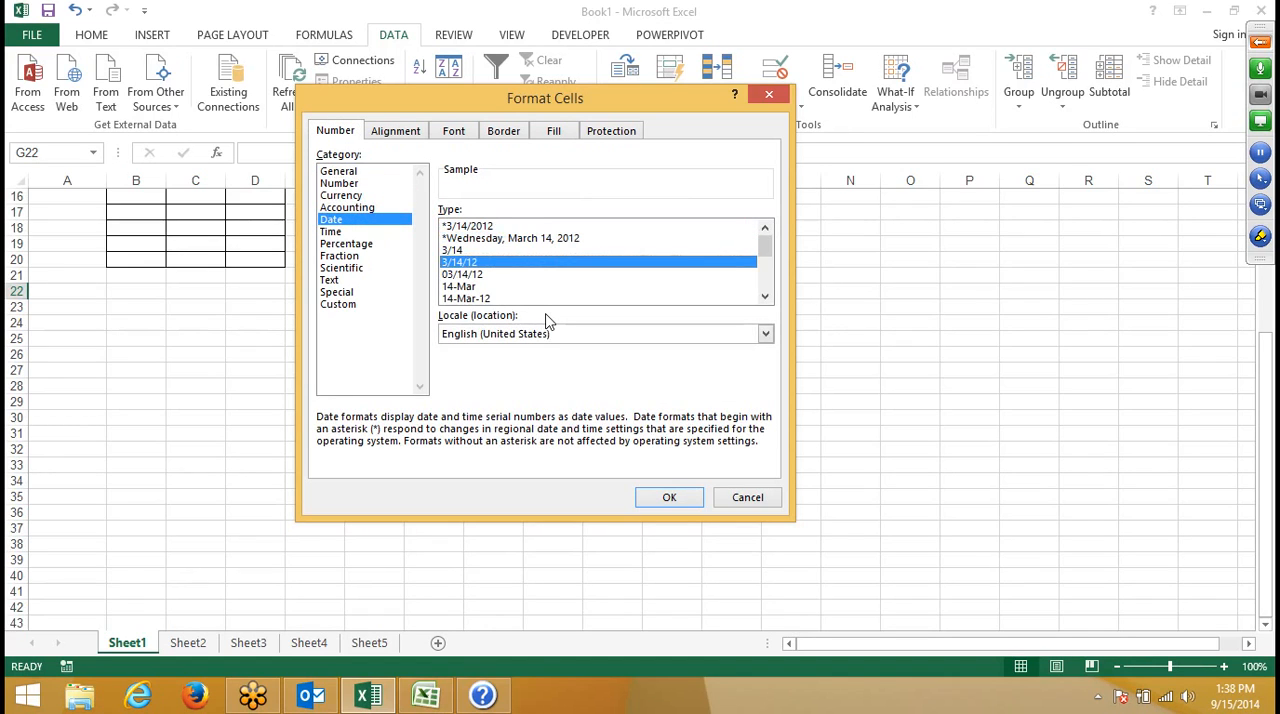
key(Tab)
key(alt+Down)
key(Down)
key(Return)
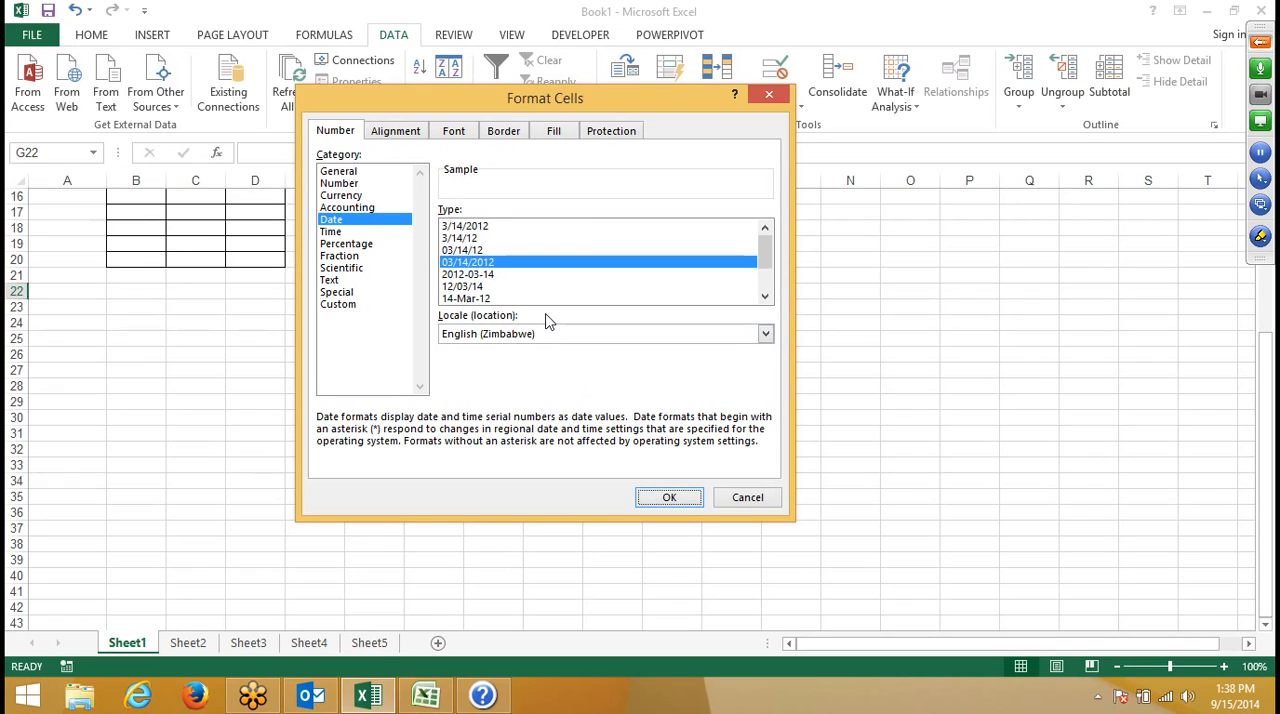
key(Tab)
key(Tab)
key(Tab)
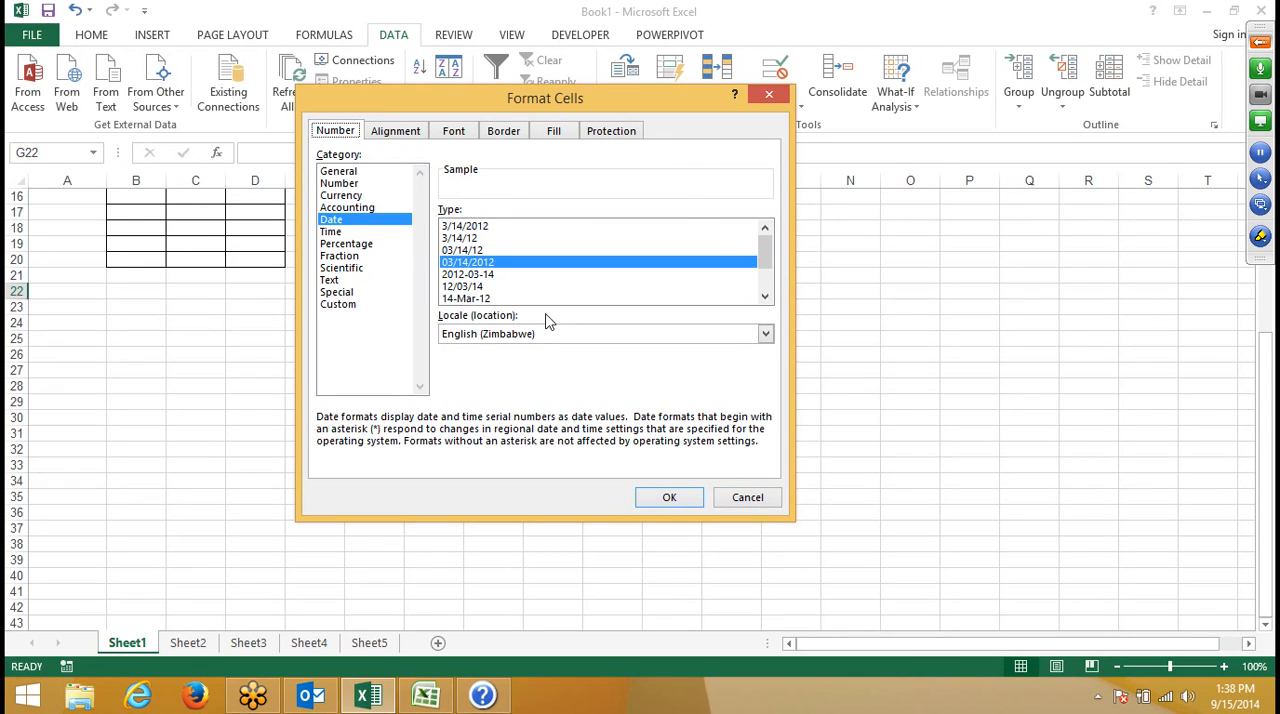
- Examine the Alignment and Font settings of Format Cells, stepping through their fields
key(Right)
key(Tab)
key(Tab)
key(Tab)
key(Tab)
key(Tab)
key(Tab)
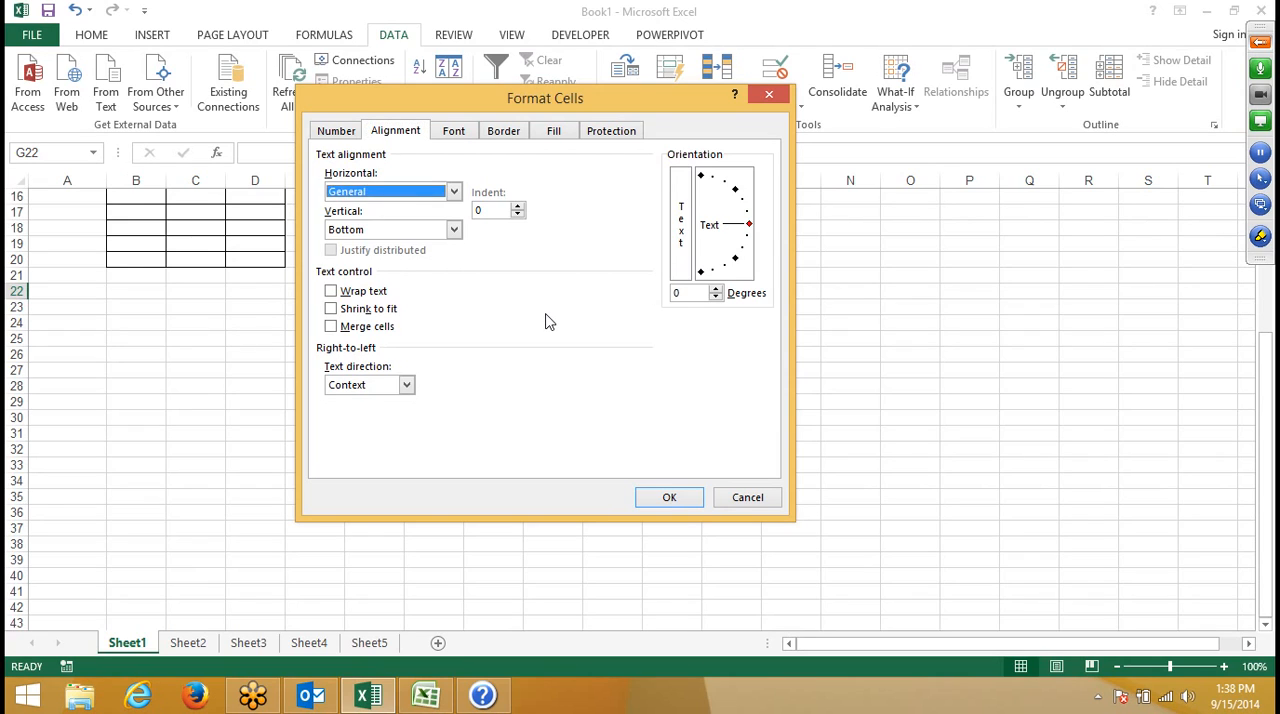
key(Tab)
key(Tab)
key(Tab)
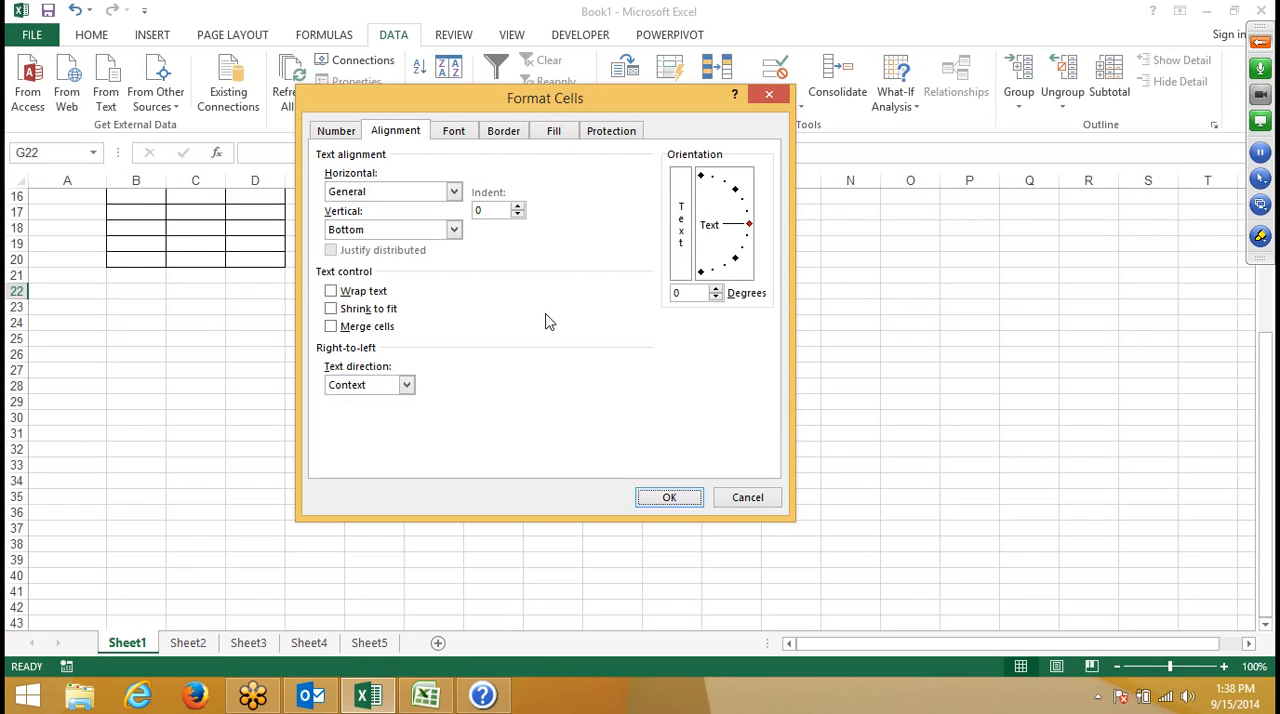
key(ctrl+Tab)
key(Tab)
- Examine the Border and Fill settings of Format Cells, stepping through their options
key(Tab)
key(Tab)
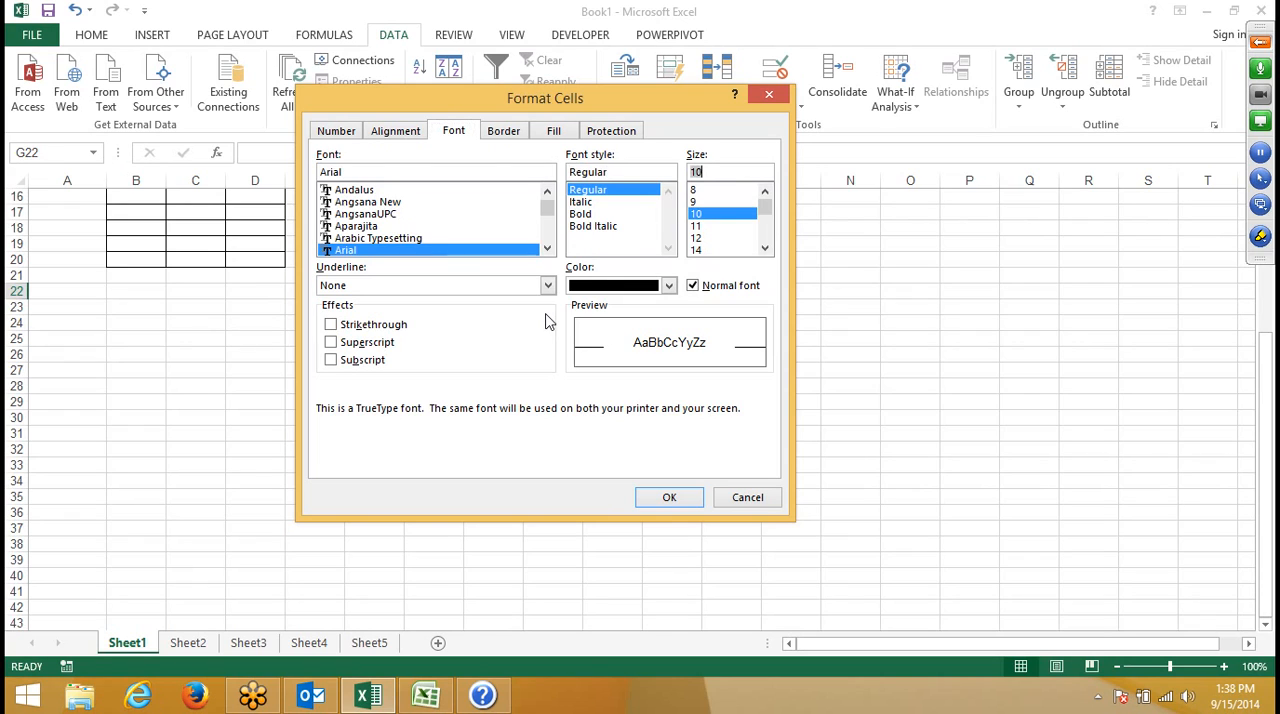
key(ctrl+Tab)
key(Tab)
key(Tab)
key(Tab)
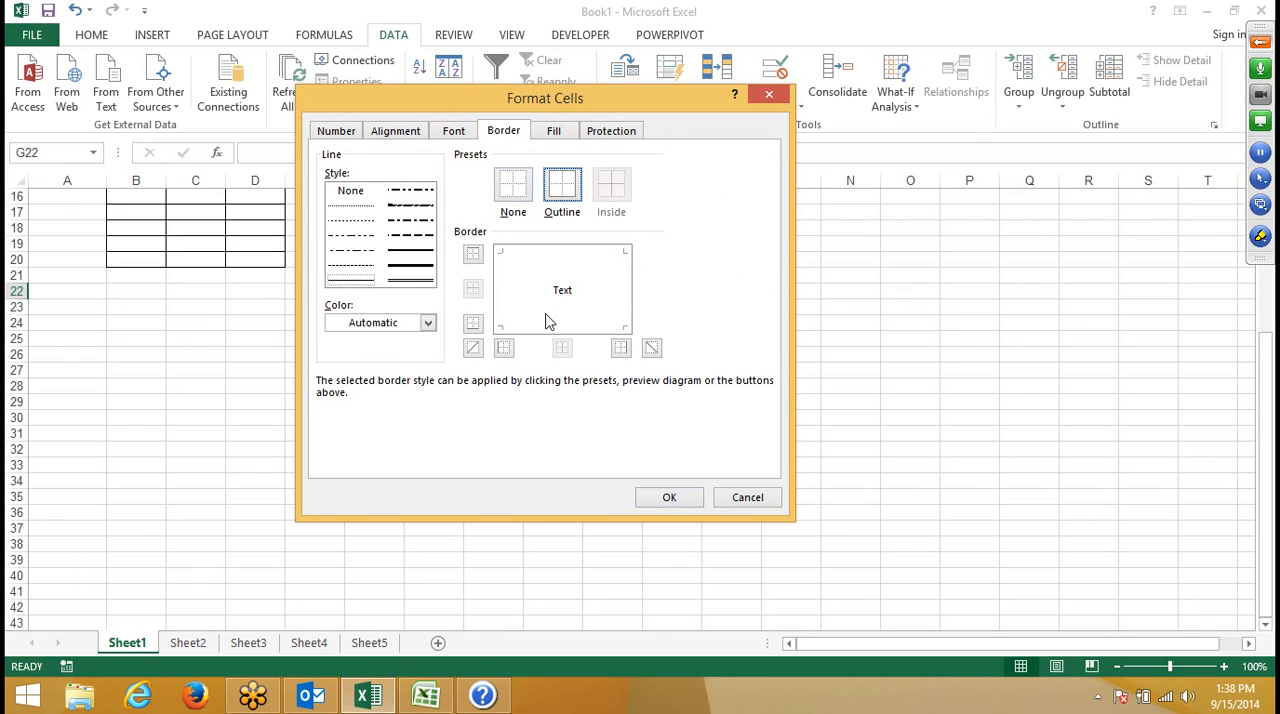
key(ctrl+Tab)
key(Tab)
key(Tab)
key(Tab)
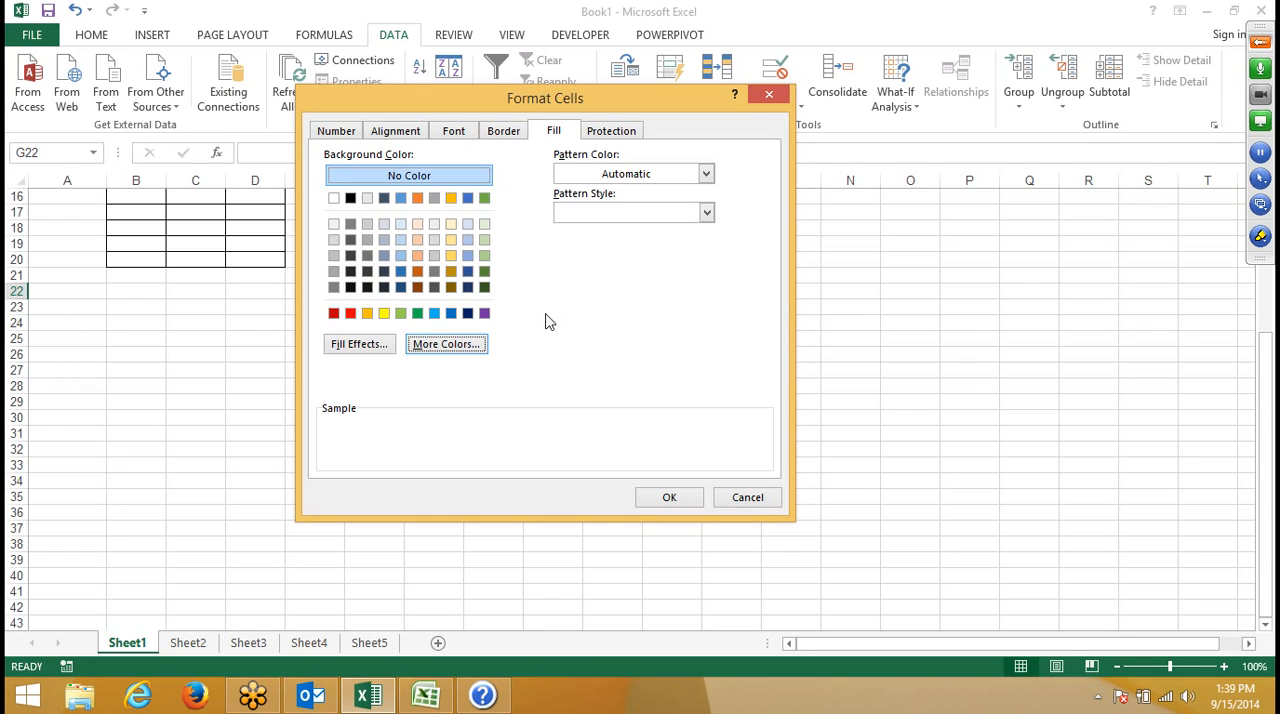
- Cycle back and forth among the Border, Font and Alignment settings, and close Format Cells without applying changes
key(ctrl+shift+Tab)
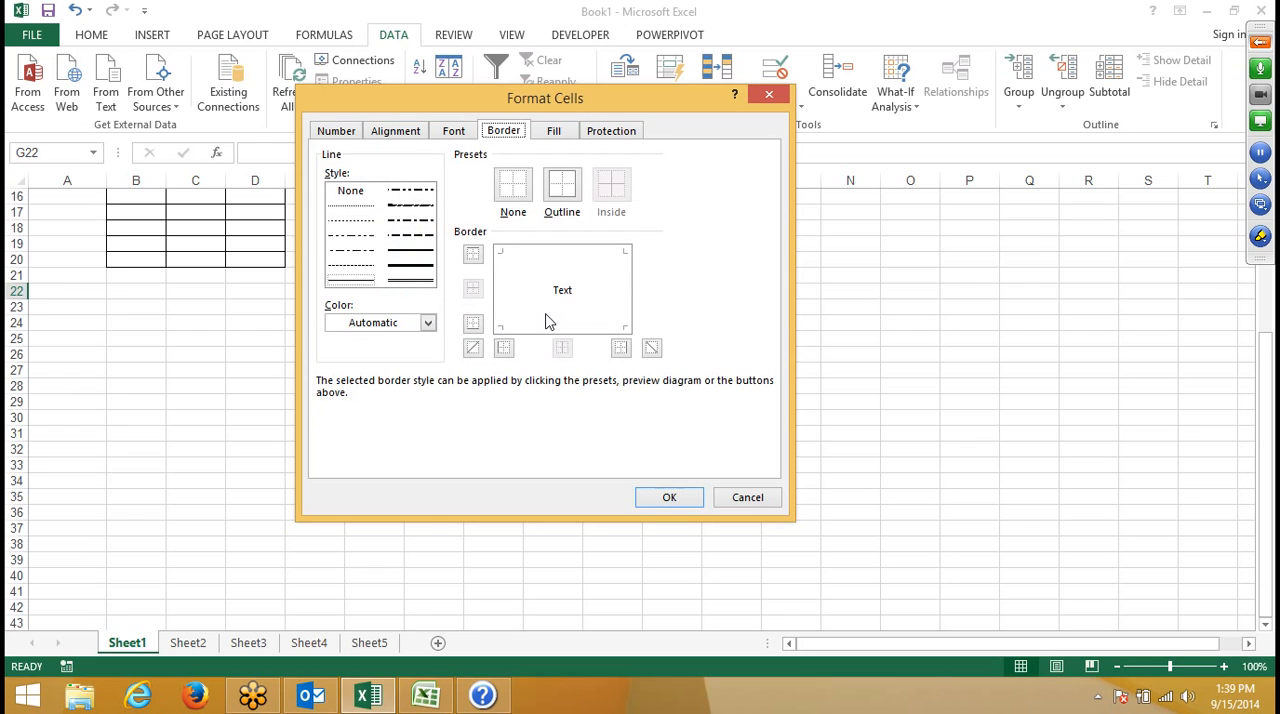
key(ctrl+shift+Tab)
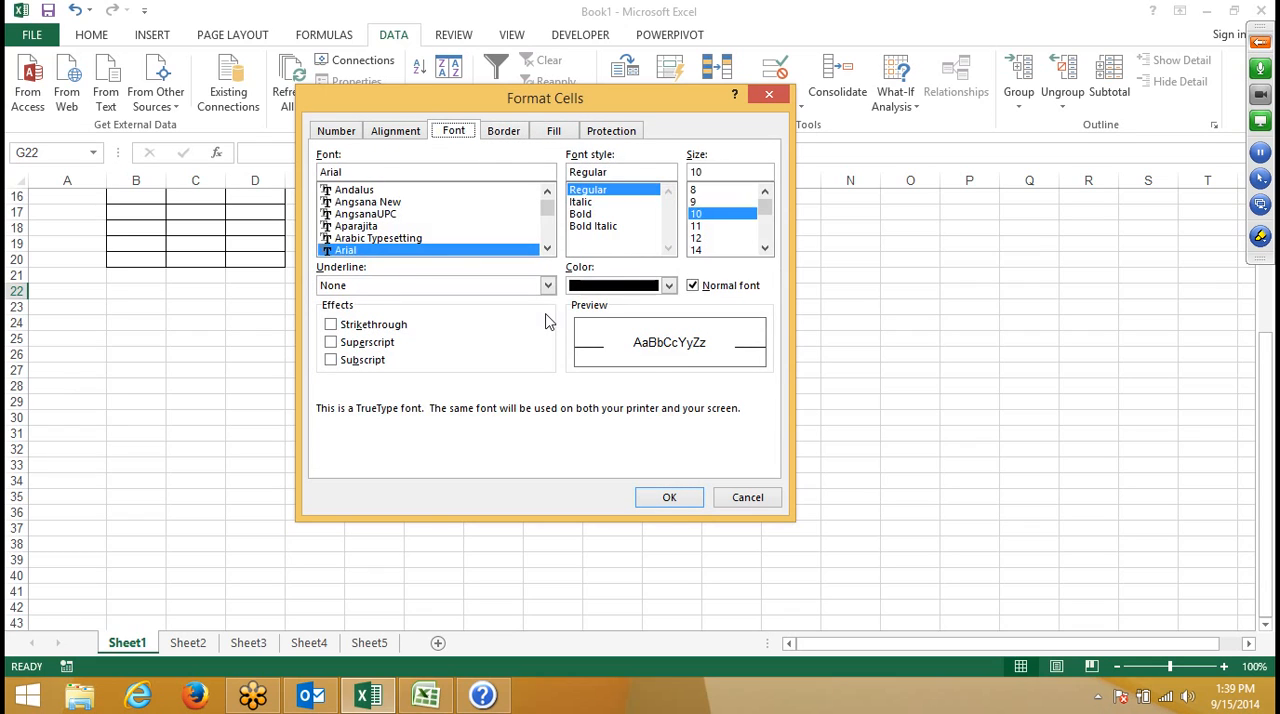
key(ctrl+shift+Tab)
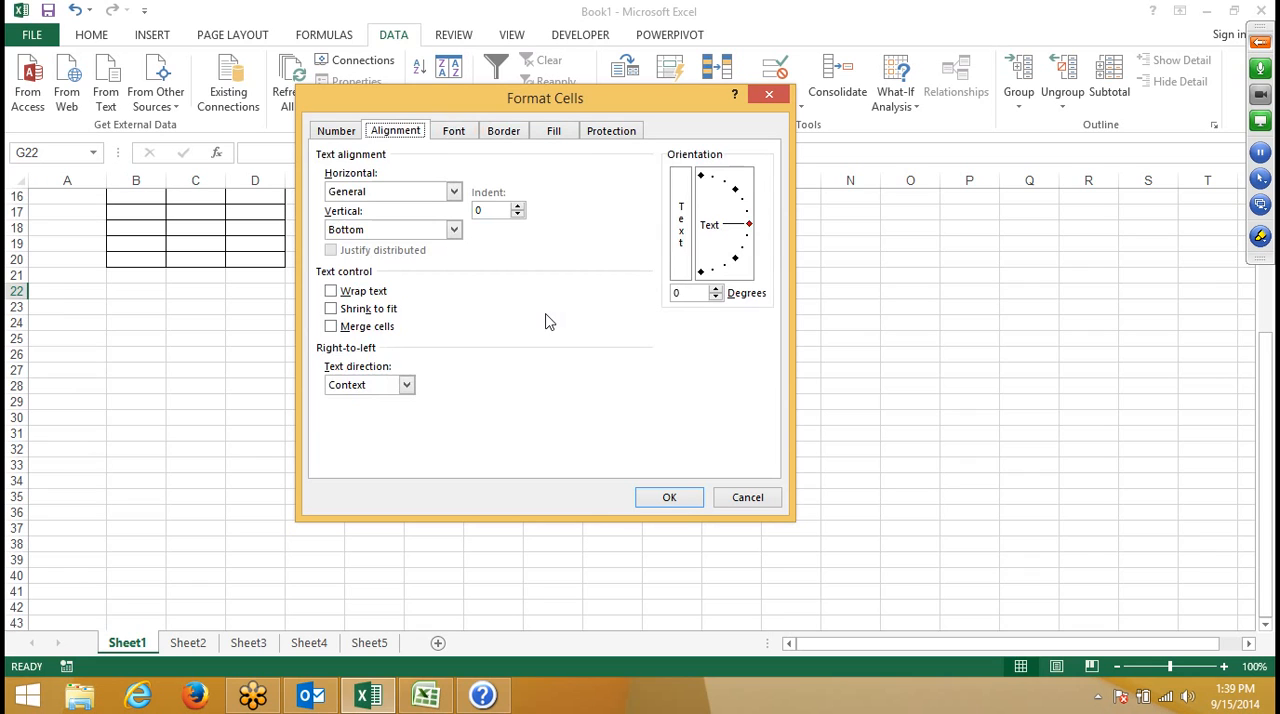
key(ctrl+Tab)
key(ctrl+Tab)
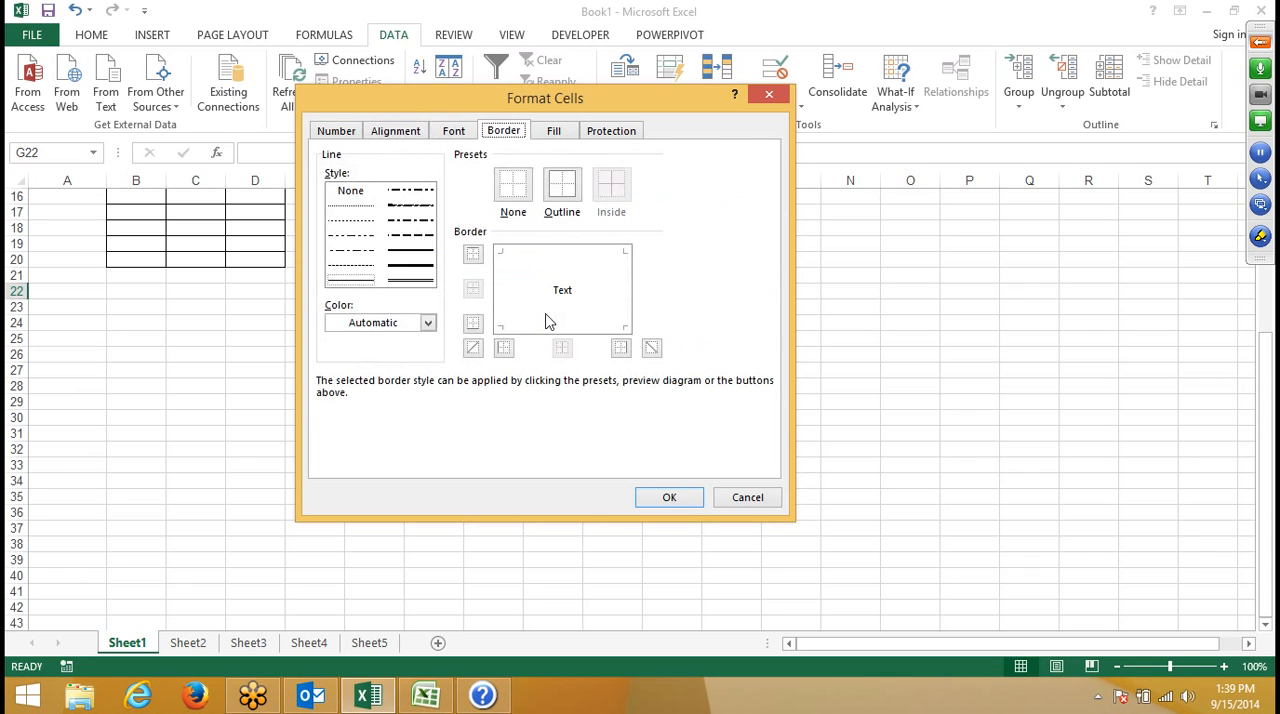
key(ctrl+shift+Tab)
key(ctrl+shift+Tab)
key(ctrl+Tab)
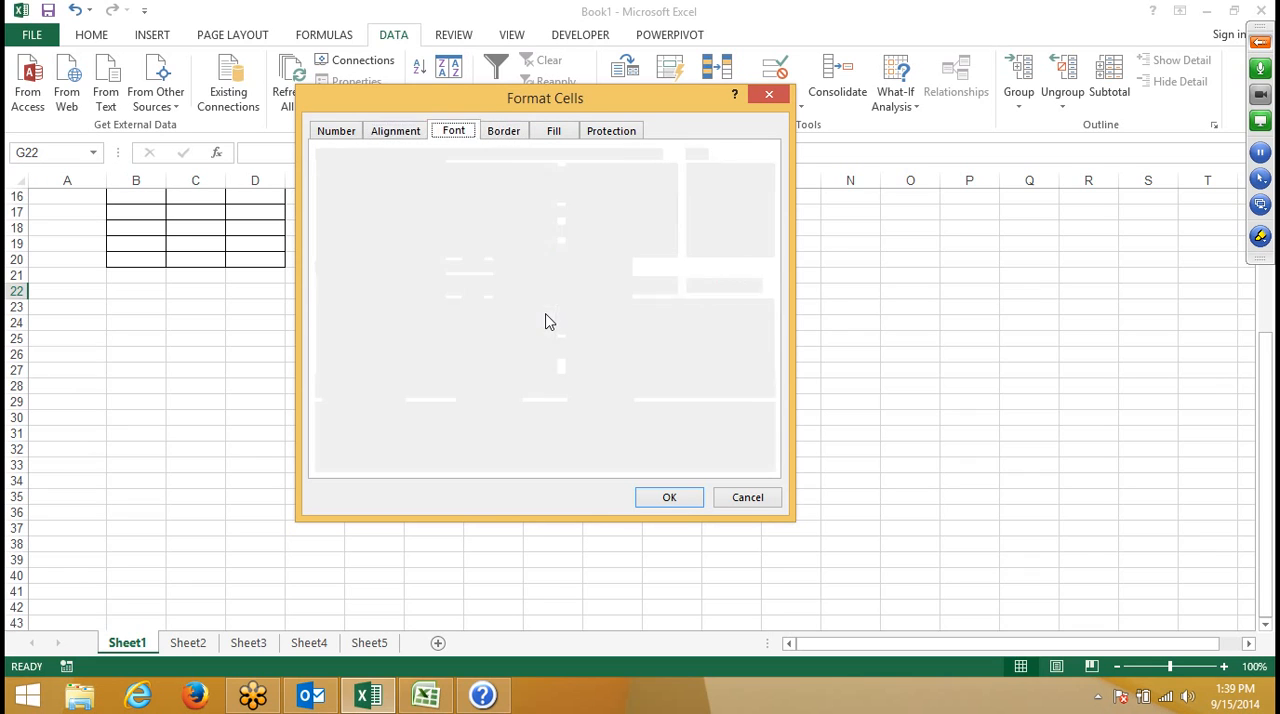
key(ctrl+Tab)
key(ctrl+shift+Tab)
key(ctrl+shift+Tab)
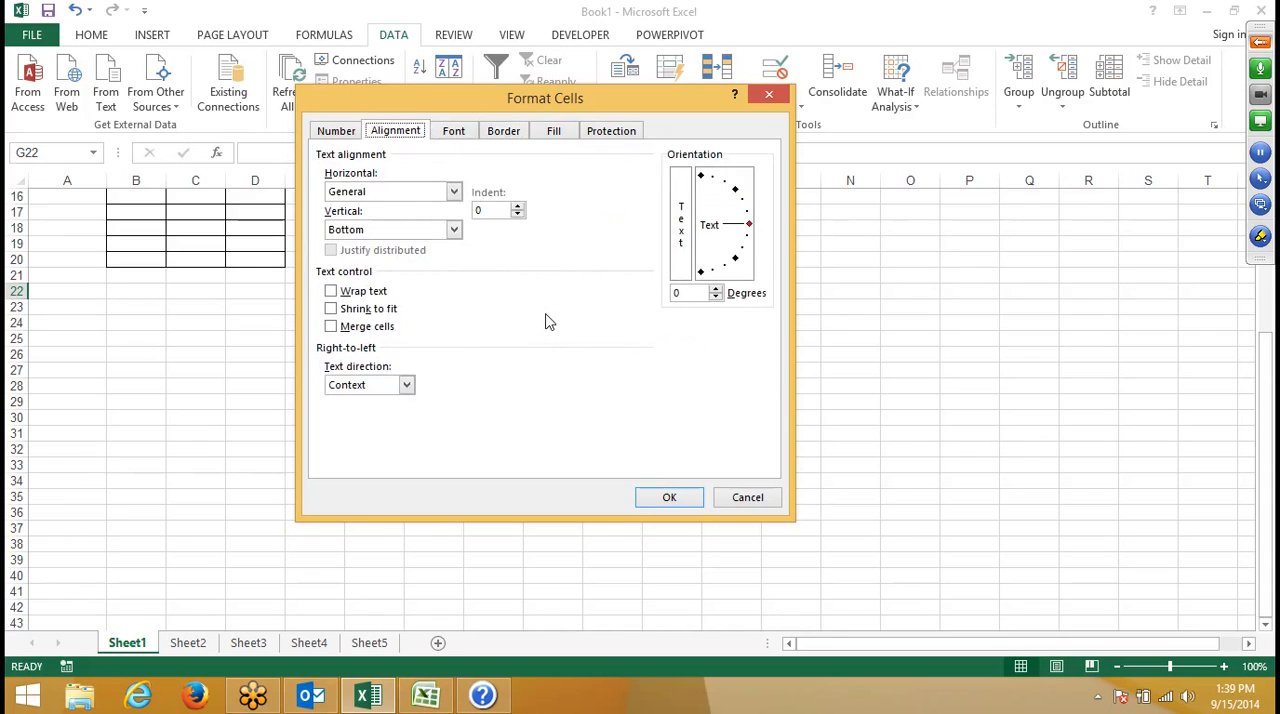
key(ctrl+Tab)
key(ctrl+Tab)
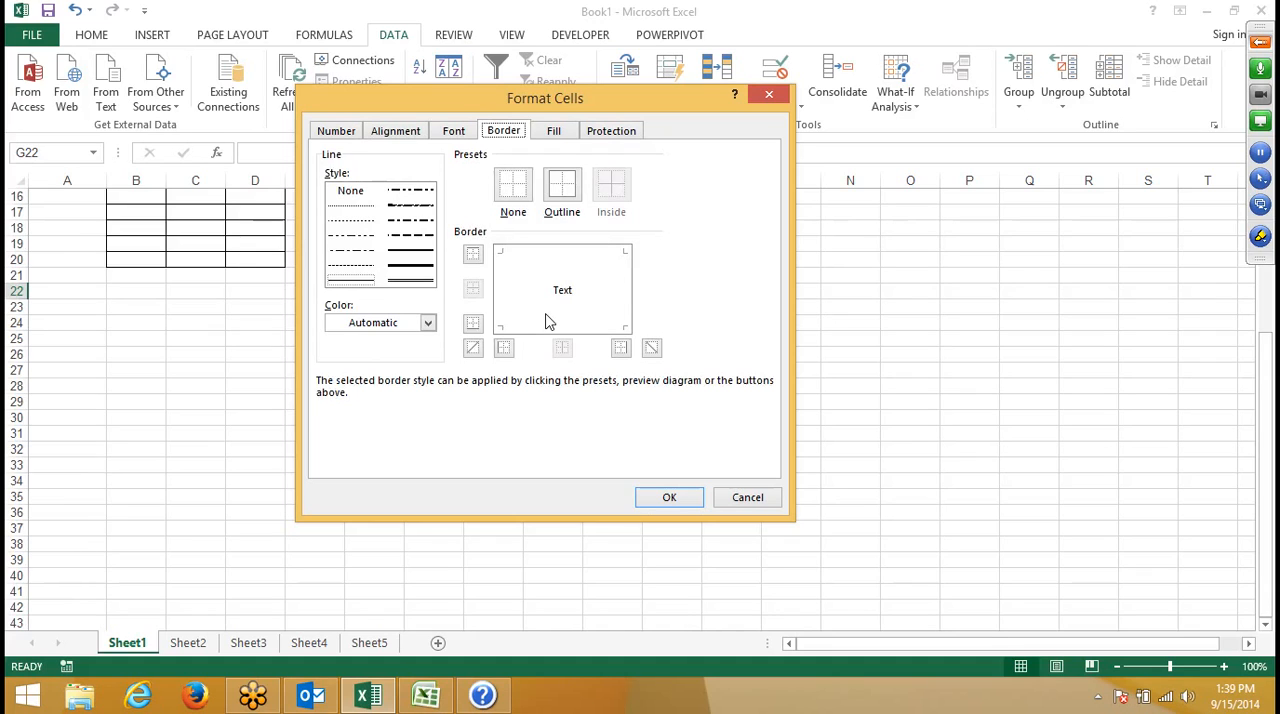
click(750, 498)
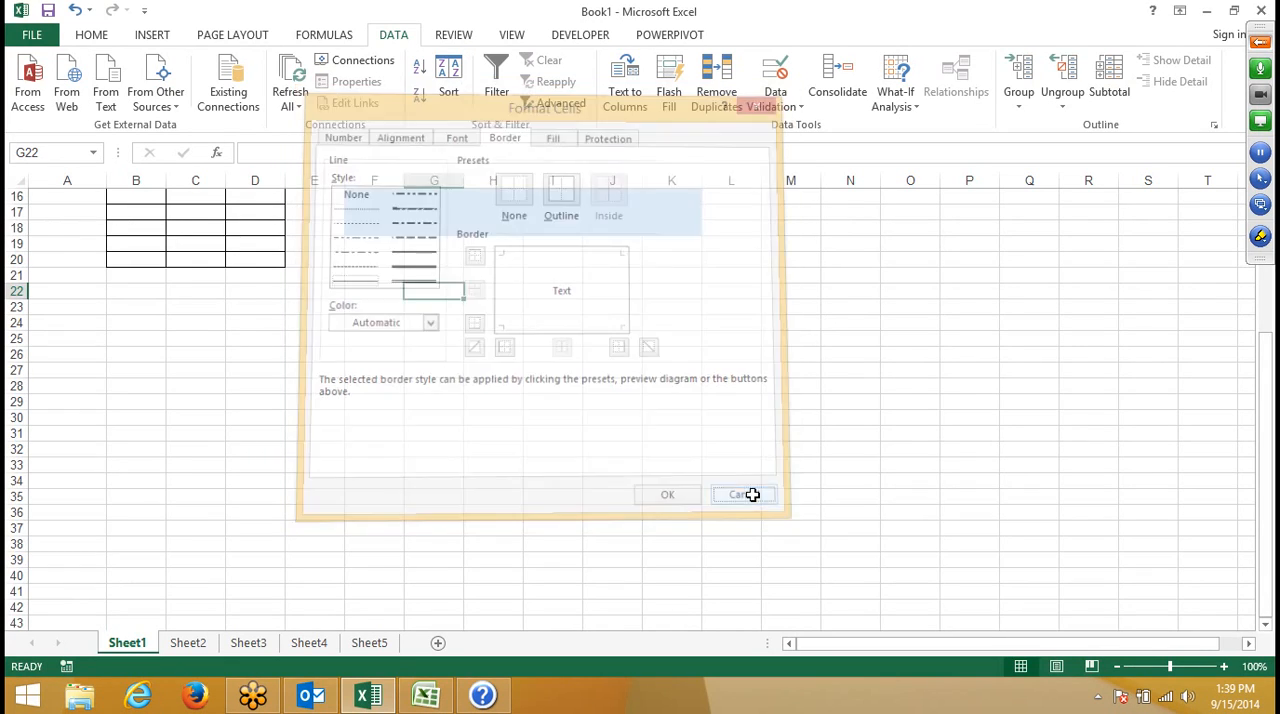
- Select cell B22 and move the active cell across row 22 and down to F25
click(165, 297)
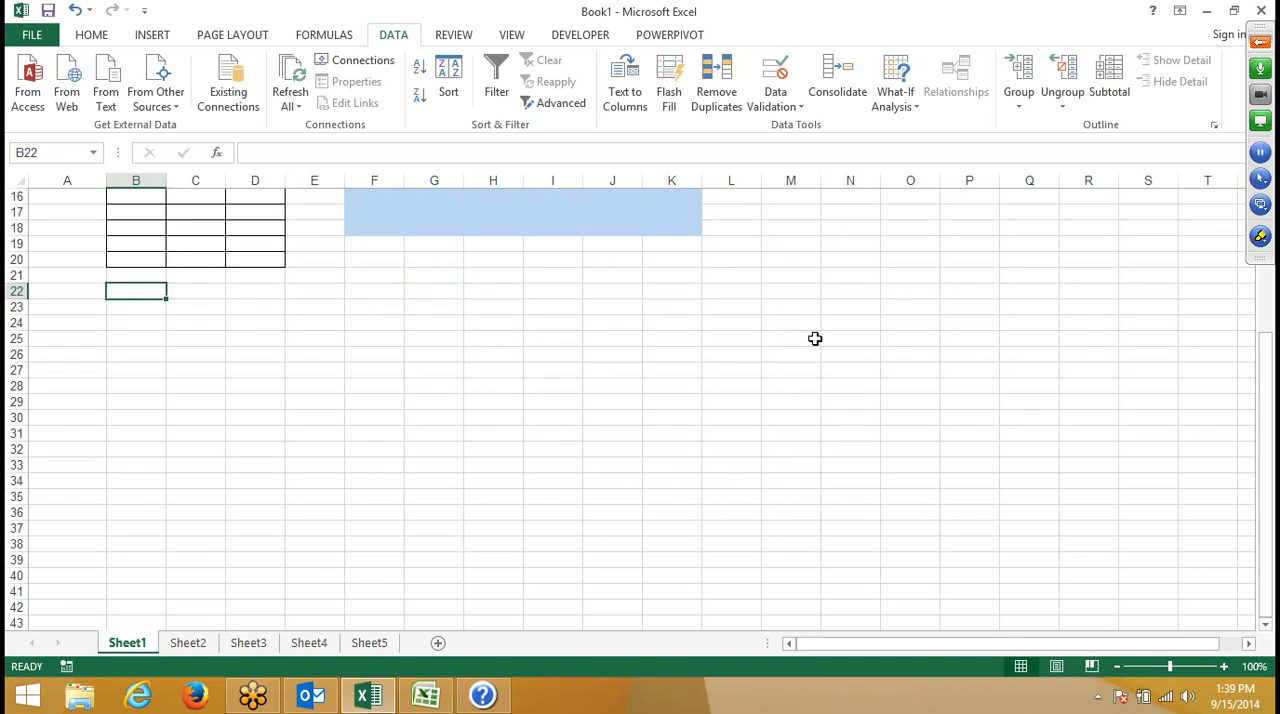
key(Right)
key(Right)
key(Right)
key(Right)
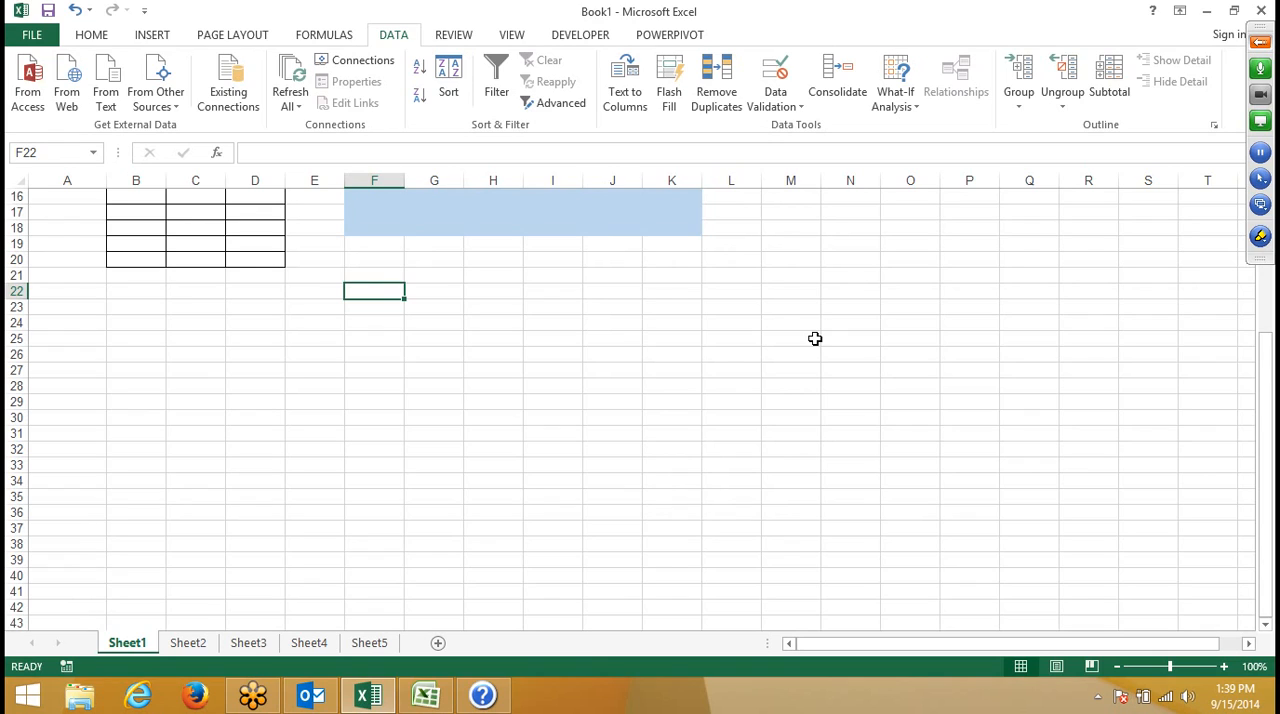
key(Down)
key(Up)
key(Right)
key(Left)
key(Down)
key(Down)
key(Down)
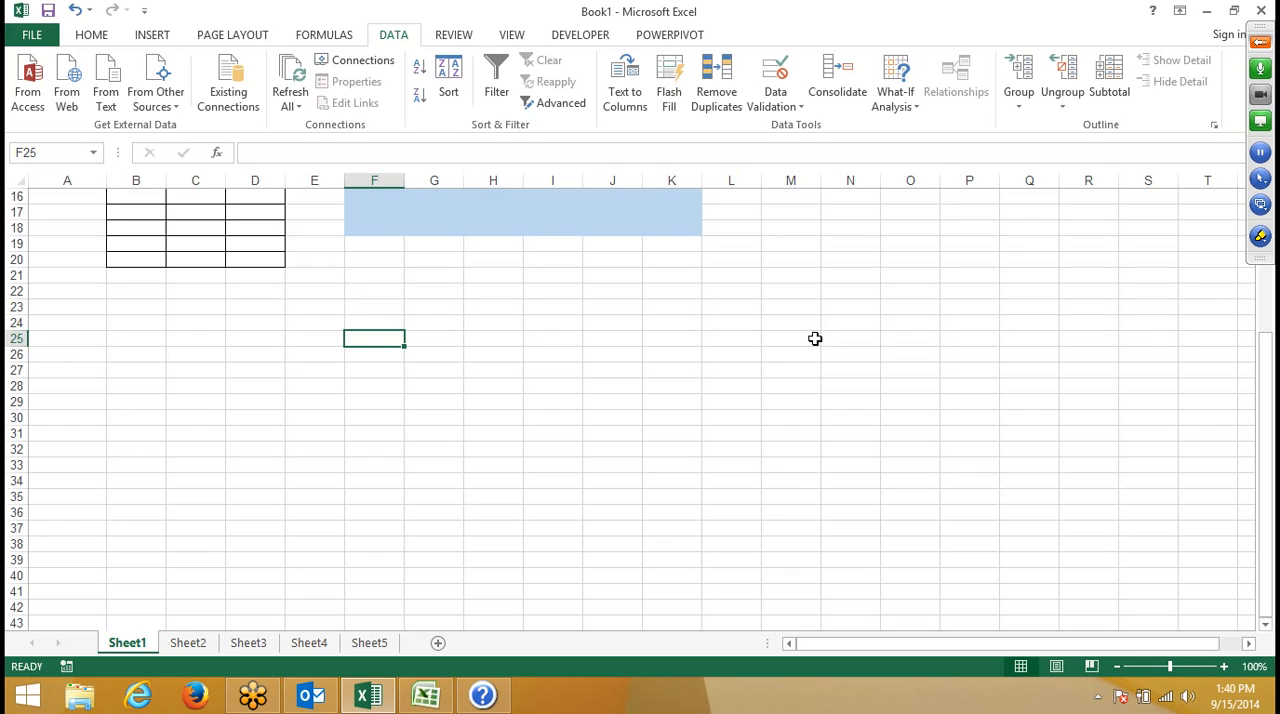
- Move the active cell along row 25 to L25
key(Right)
key(Right)
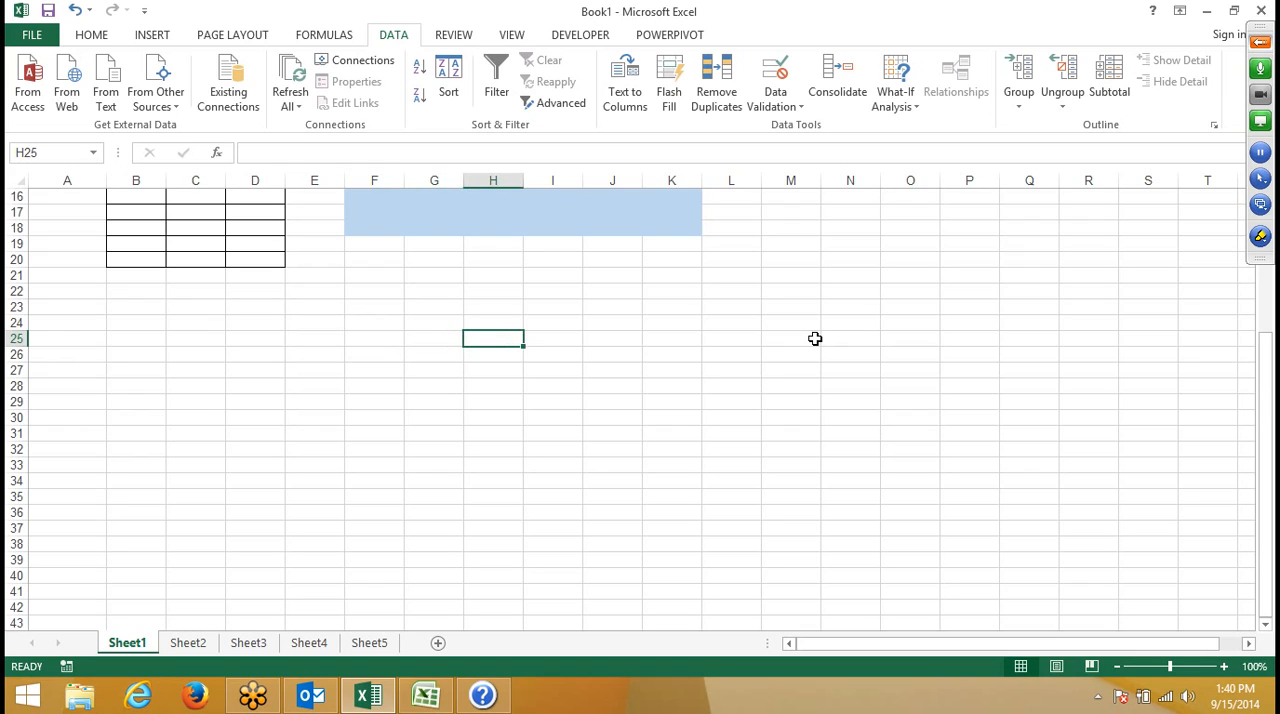
key(Right)
key(Right)
key(Right)
key(Right)
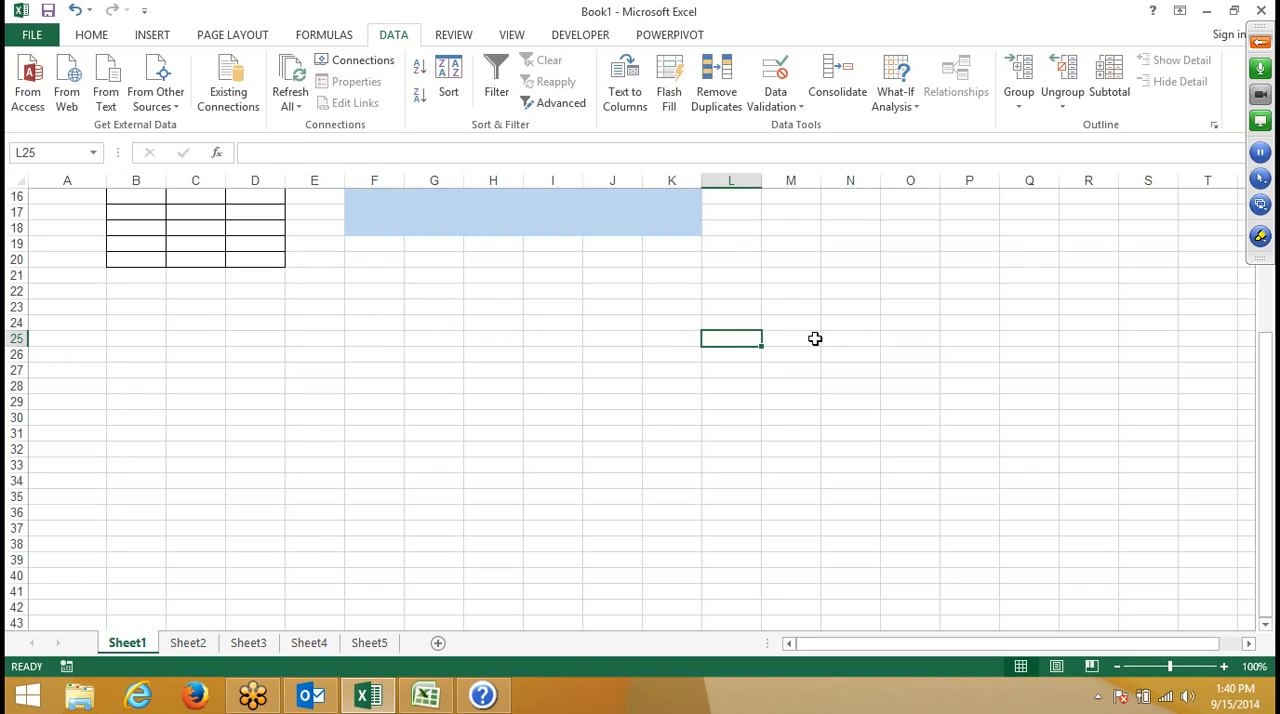
- Move the active cell from L25 down and across to N27
key(Down)
key(Down)
key(Right)
key(Right)
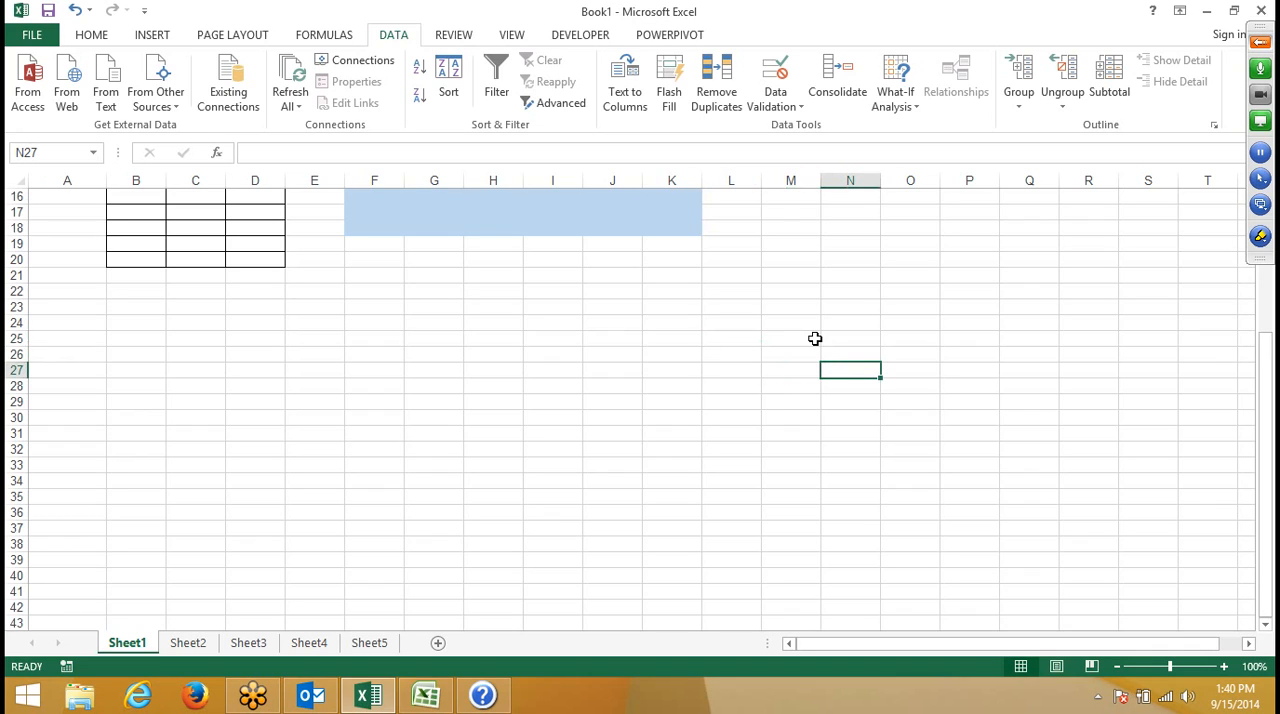
- Move the active cell up column N to row 24 and back along that row to F24
key(Up)
key(Up)
key(Up)
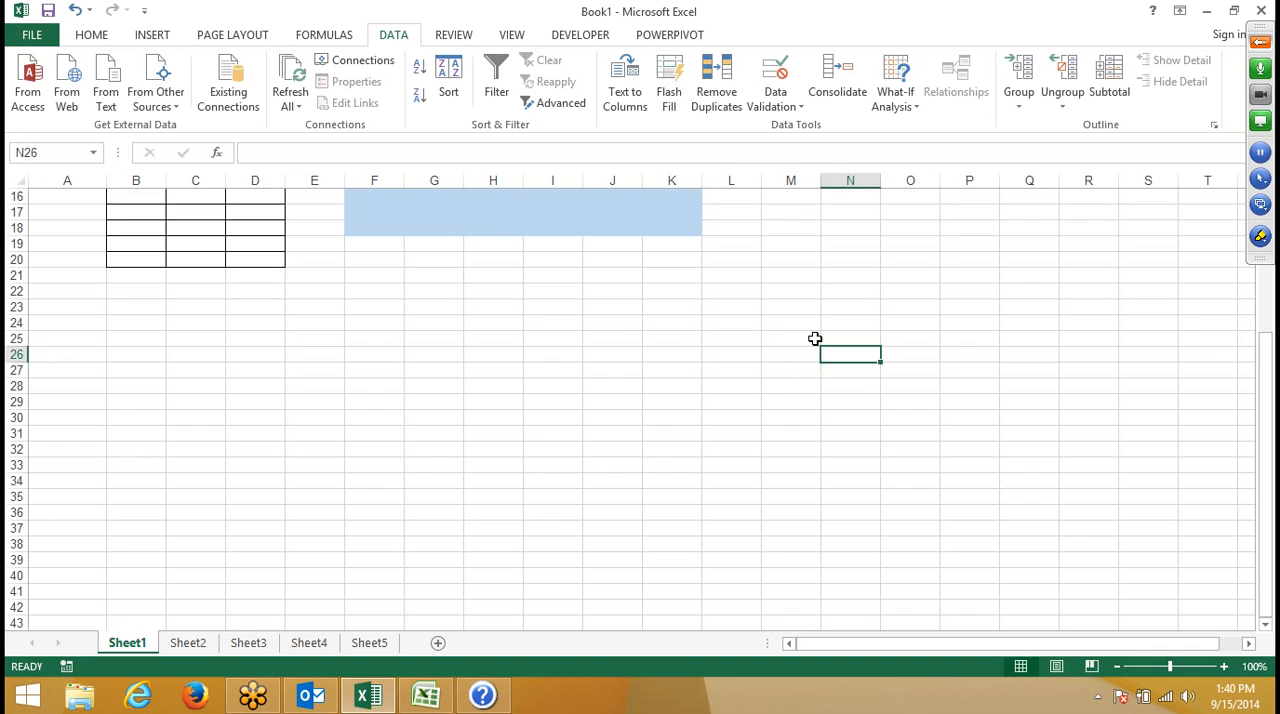
key(Left)
key(Left)
key(Left)
key(Left)
key(Left)
key(Left)
key(Left)
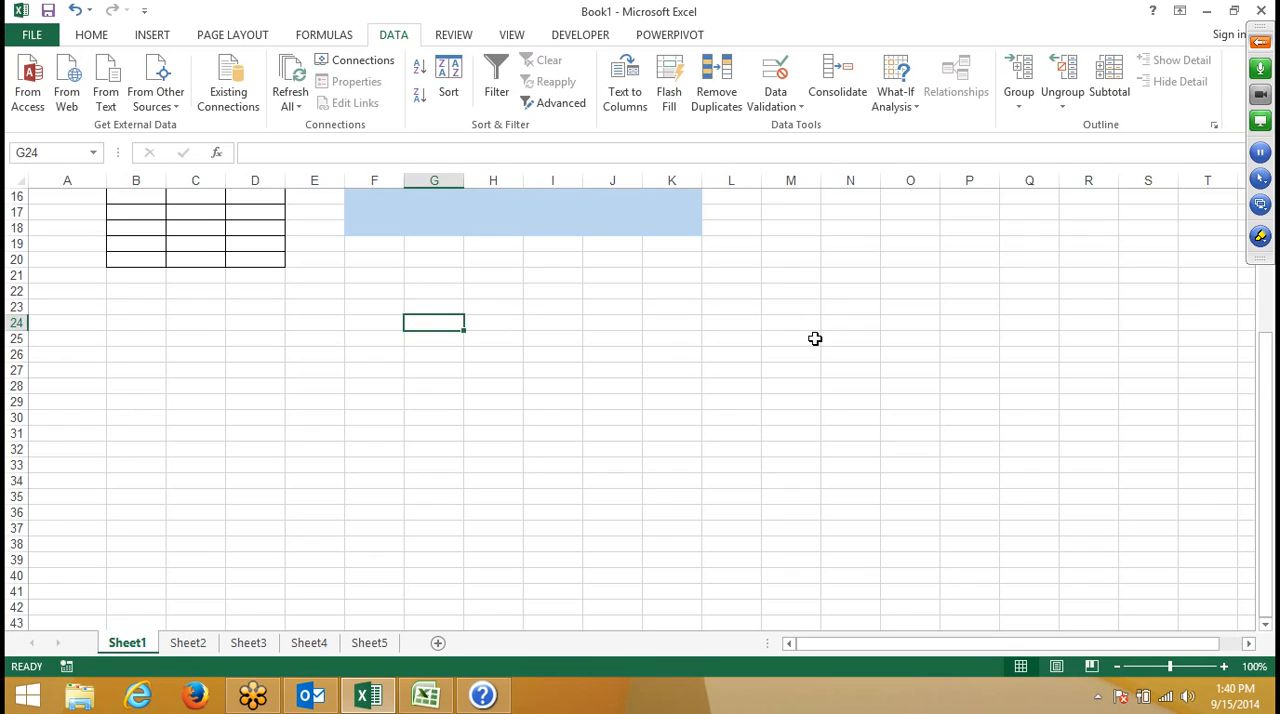
key(Left)
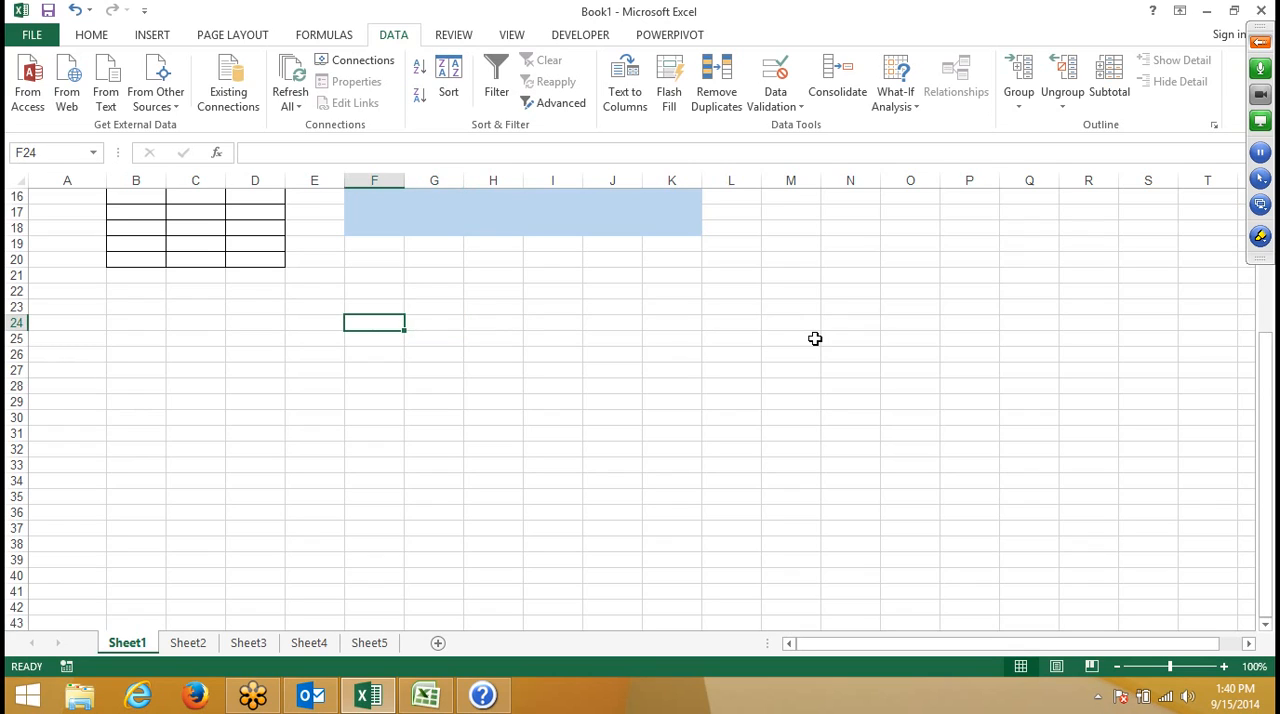
- Move the active cell up to F23, and move it down column F to F30
key(Up)
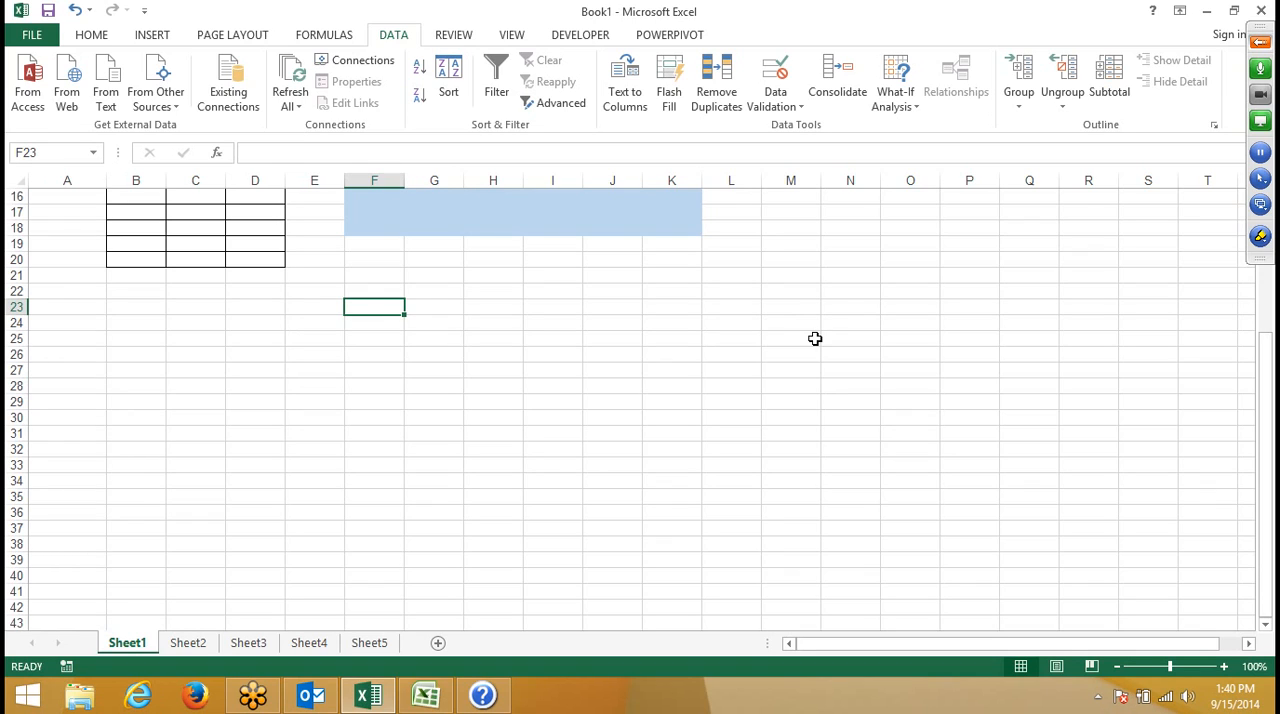
key(Down)
key(Down)
key(Down)
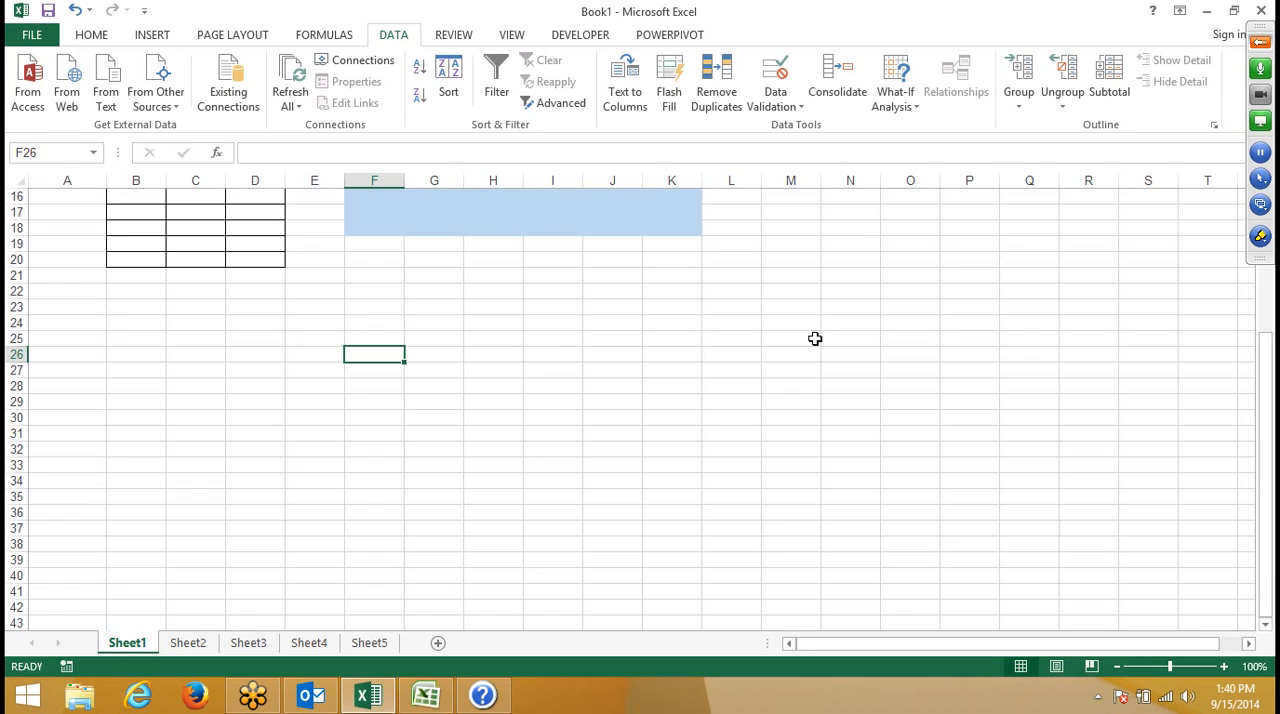
key(Down)
key(Down)
key(Down)
key(Down)
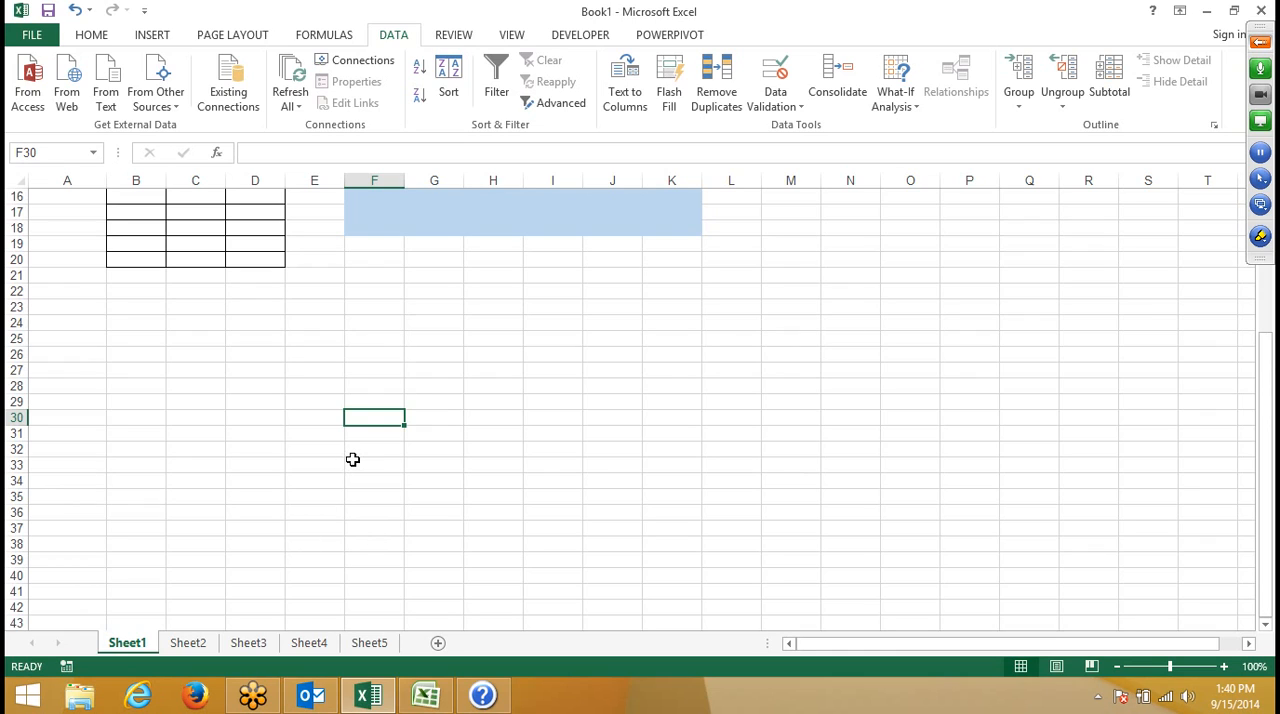
- Move the active cell up and down column F repeatedly between rows 21 and 30, ending at F22
key(Up)
key(Up)
key(Up)
key(Up)
key(Up)
key(Up)
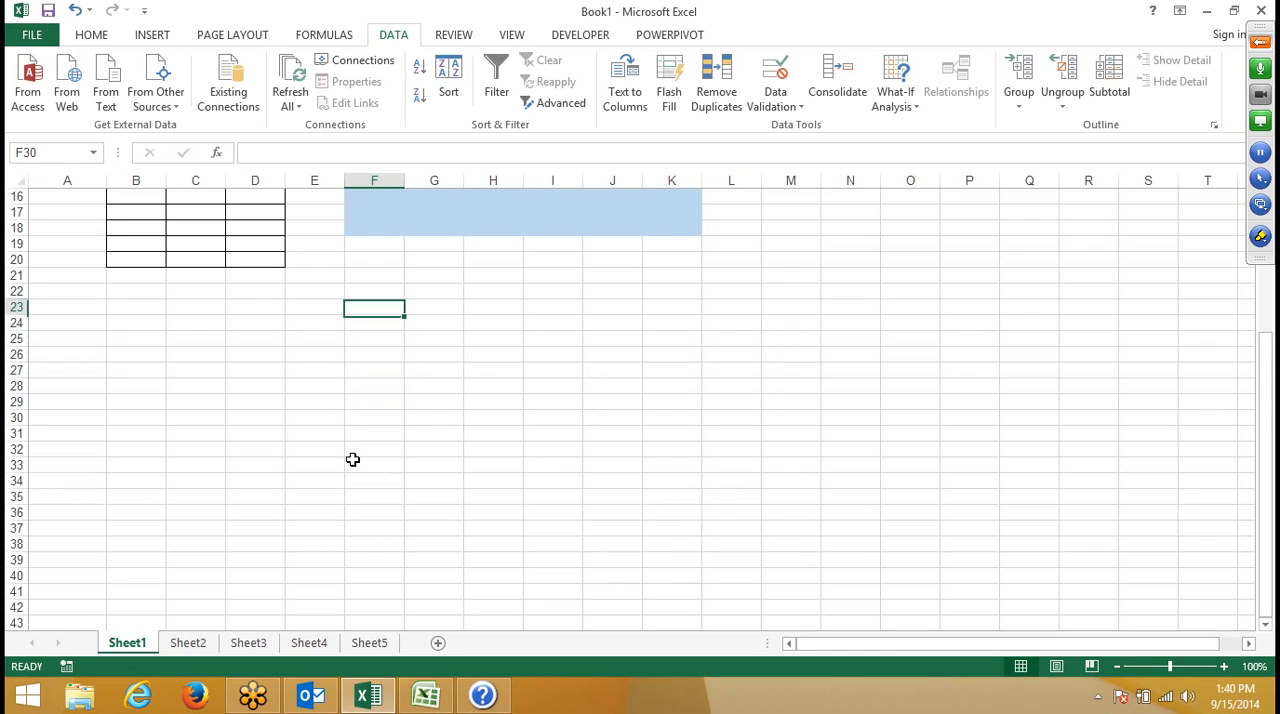
key(Down)
key(Down)
key(Down)
key(Down)
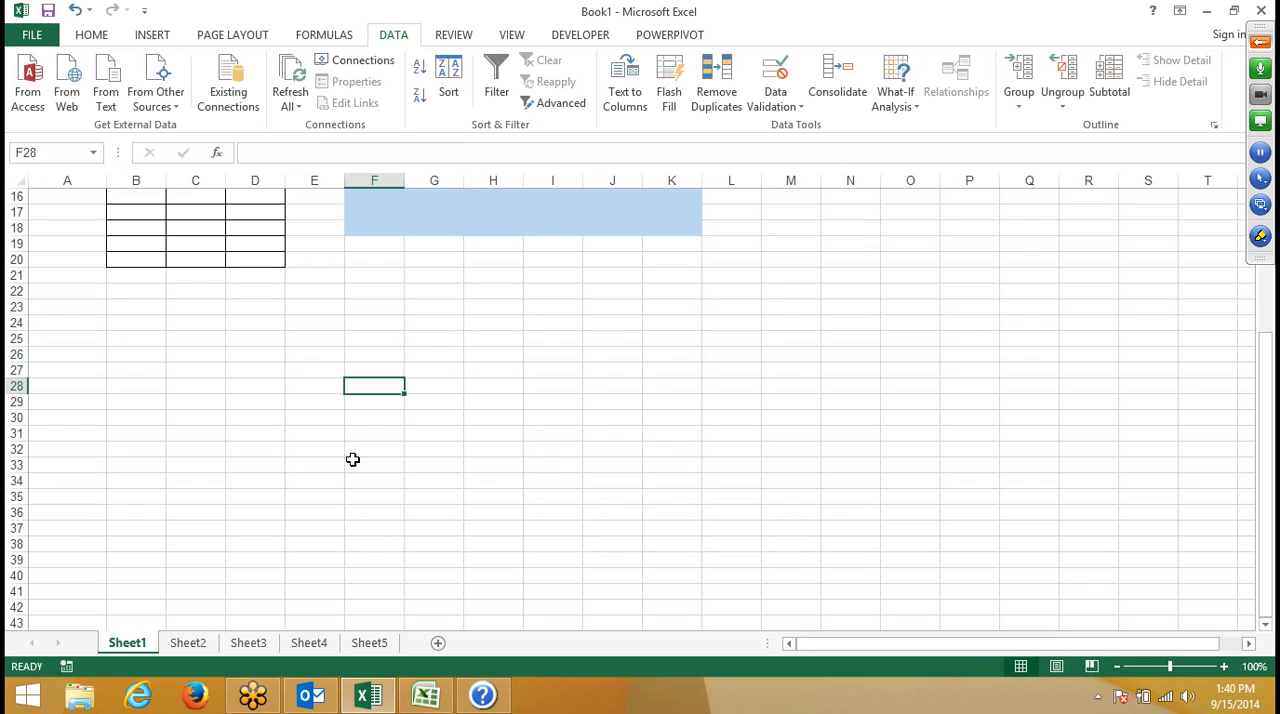
key(Up)
key(Up)
key(Up)
key(Up)
key(Up)
key(Up)
key(Up)
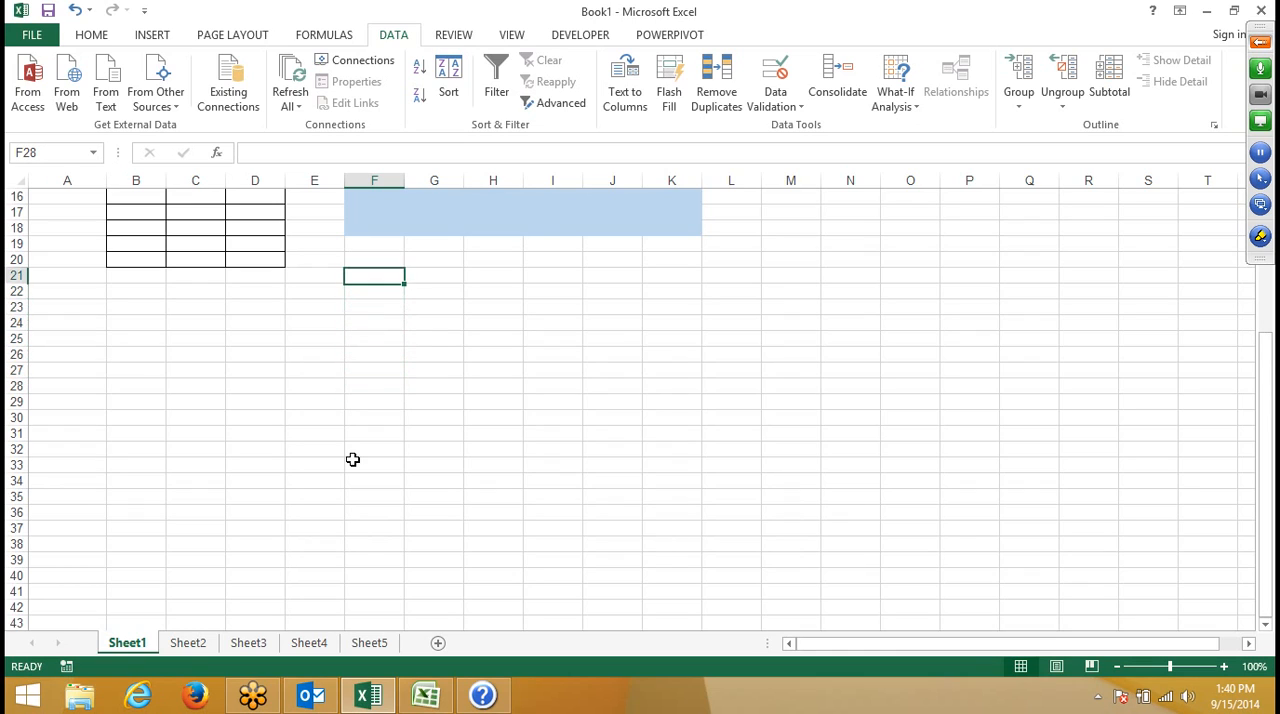
key(Down)
key(Down)
key(Down)
key(Down)
key(Down)
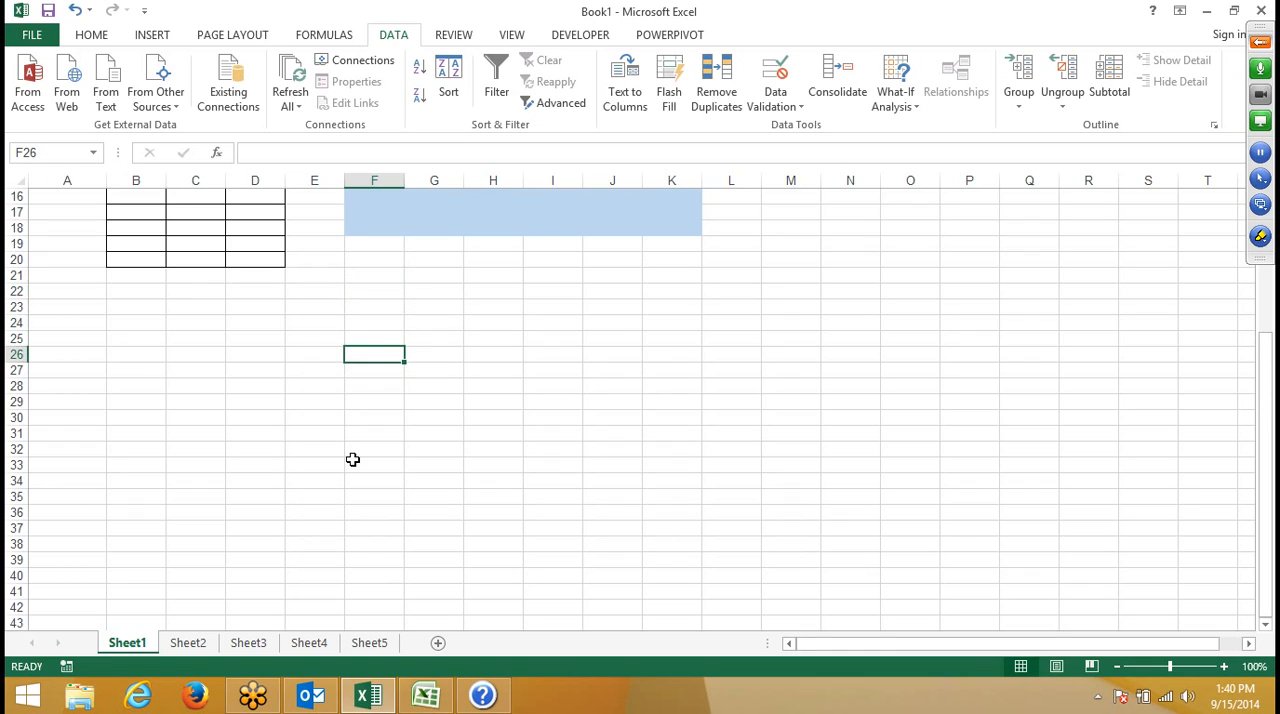
key(Up)
key(Up)
key(Up)
key(Up)
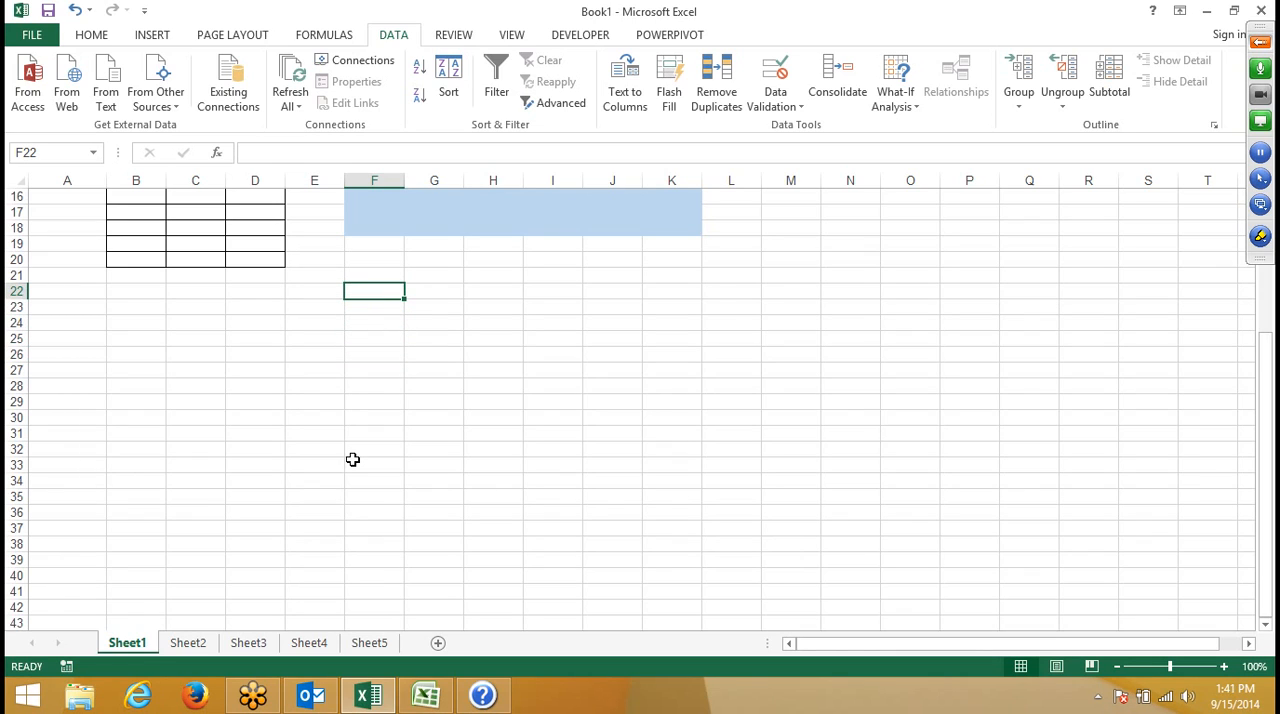
- Move the active cell back and forth along row 22, out to J22 and ending at D22
key(Right)
key(Right)
key(Right)
key(Right)
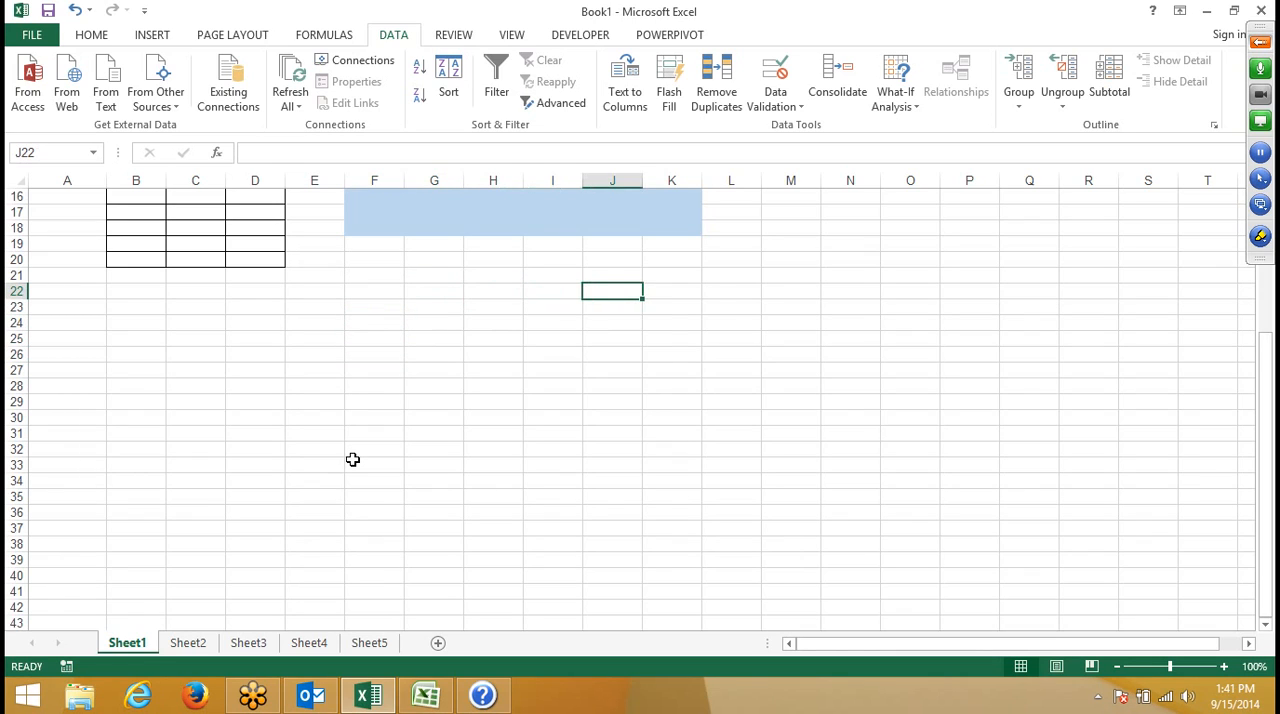
key(Left)
key(Left)
key(Left)
key(Left)
key(Left)
key(Left)
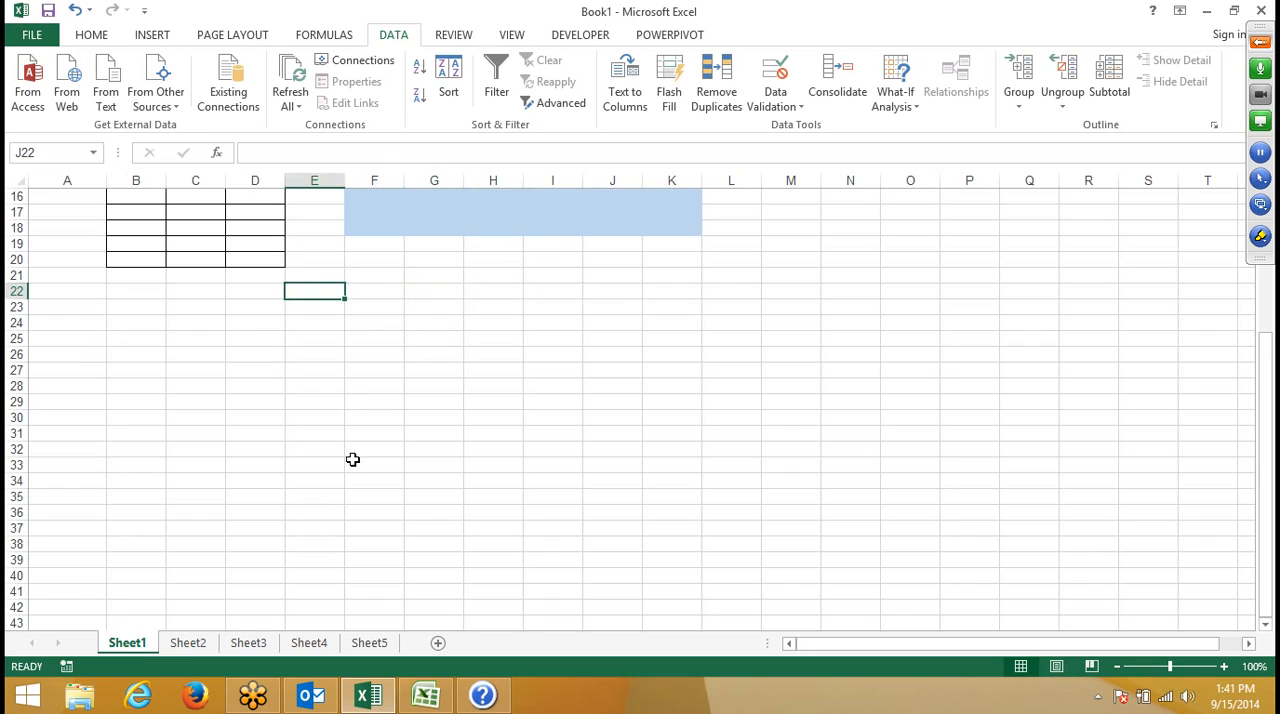
key(Right)
key(Right)
key(Right)
key(Right)
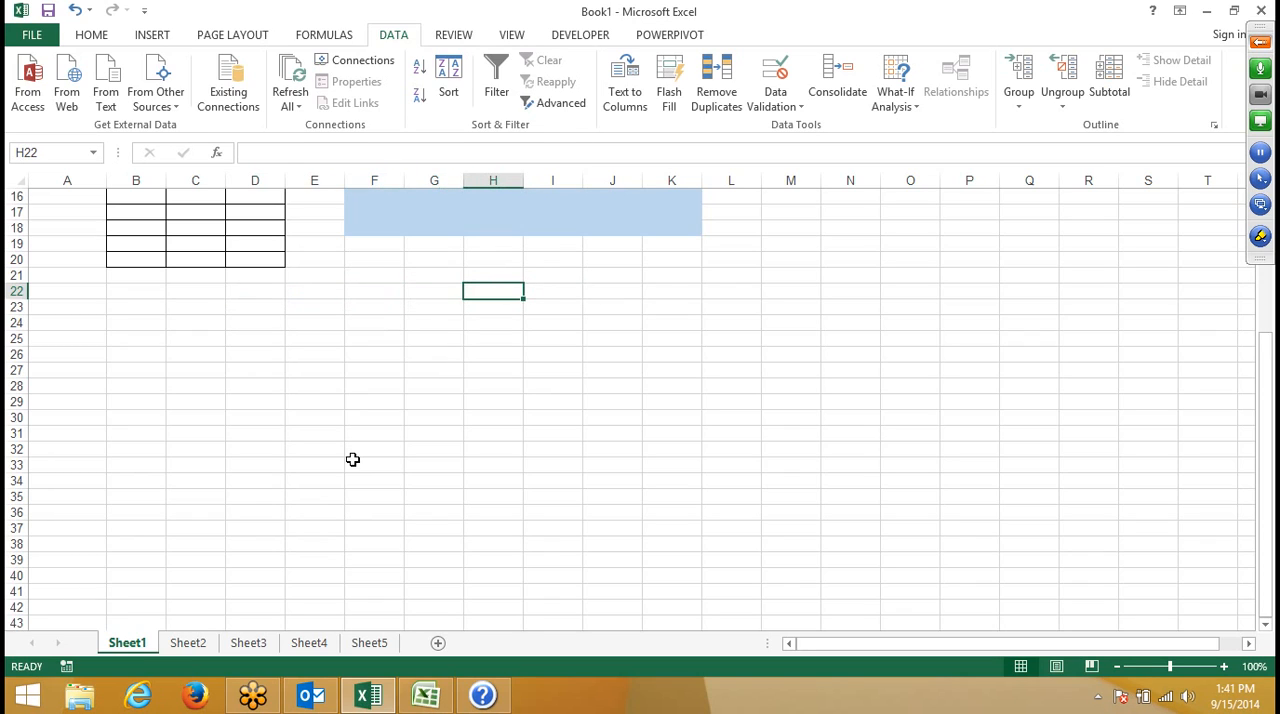
key(Left)
key(Left)
key(Left)
key(Left)
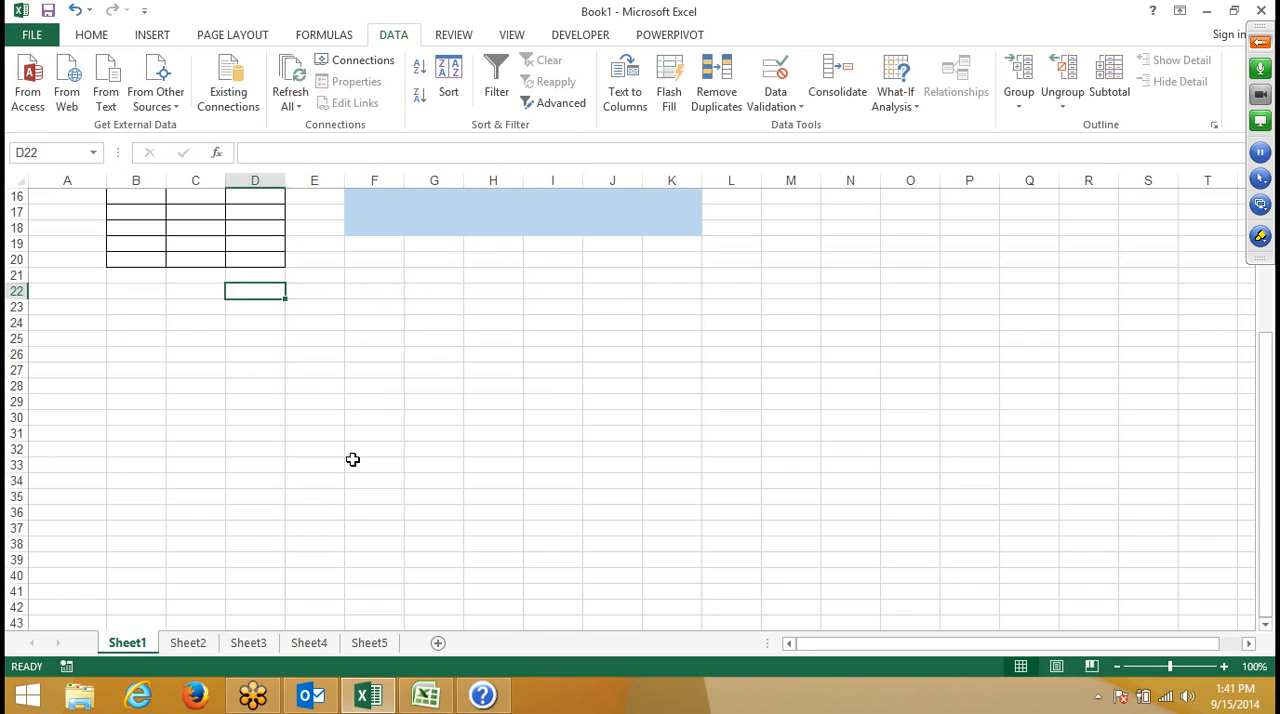
- Move the active cell two columns across and two rows down to F24
key(Right)
key(Right)
key(Down)
key(Down)
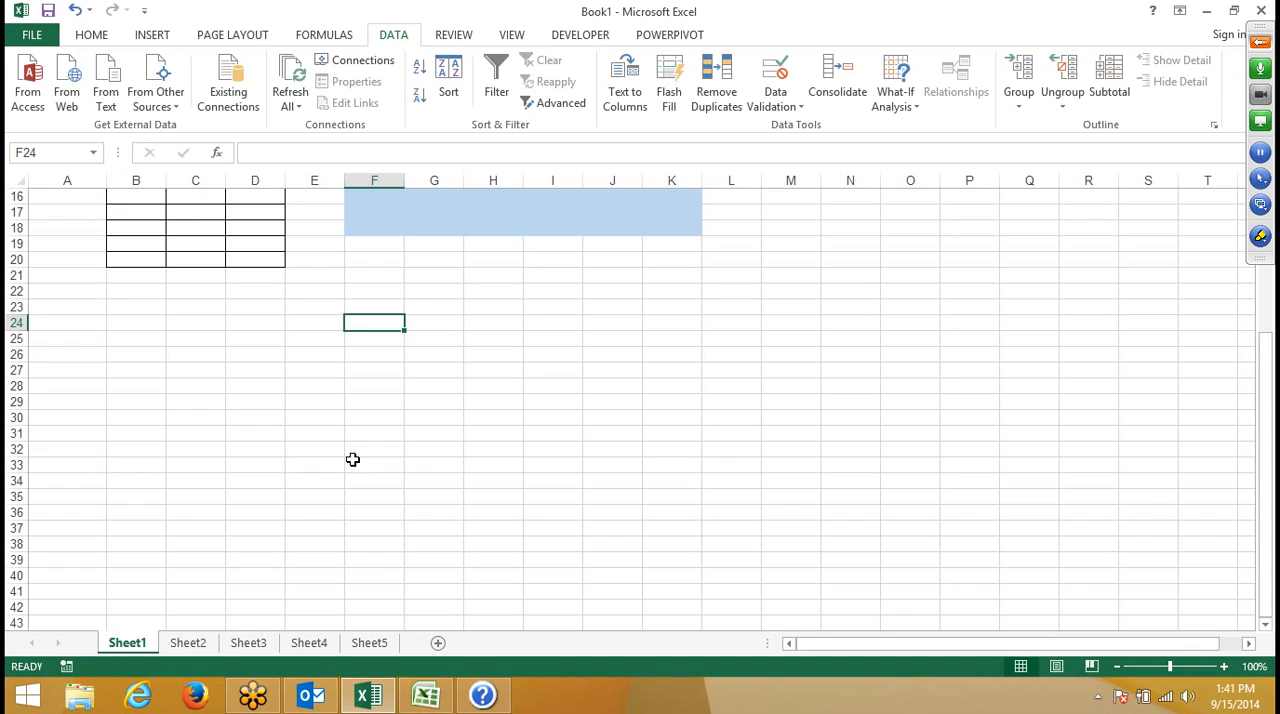
- Search Windows for "on sc" and open the On-Screen Keyboard
key(super)
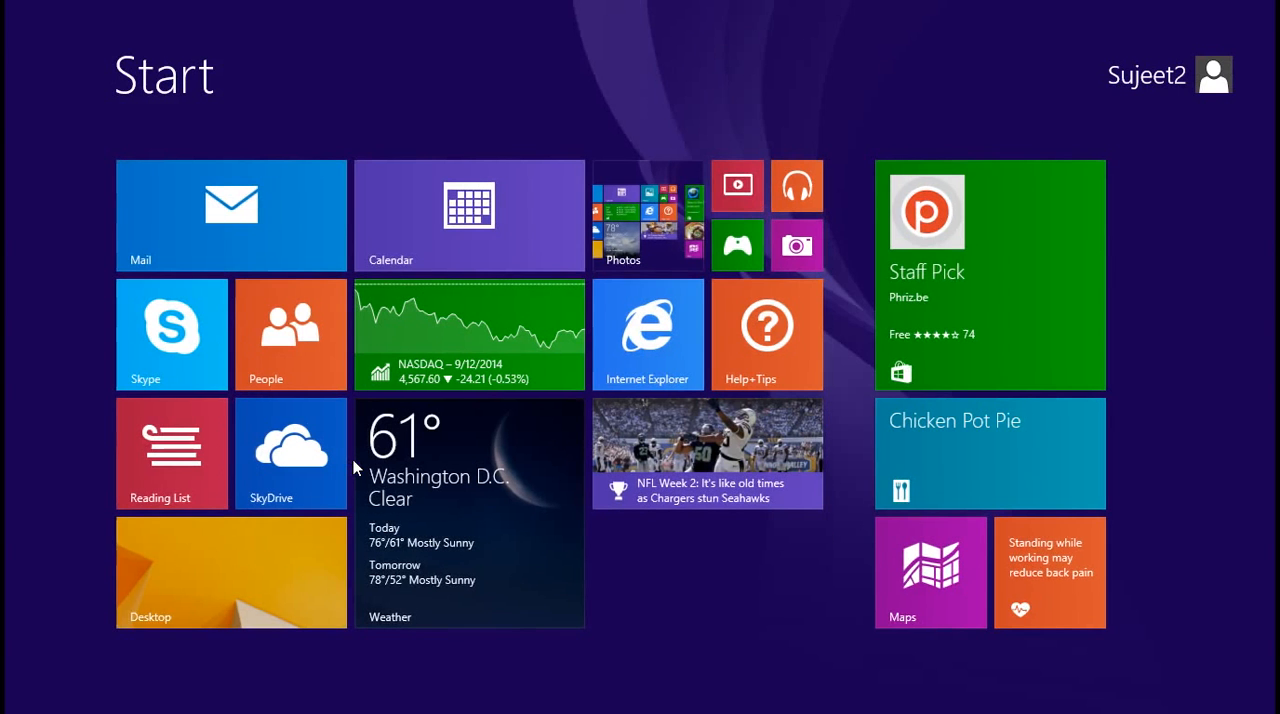
text(on)
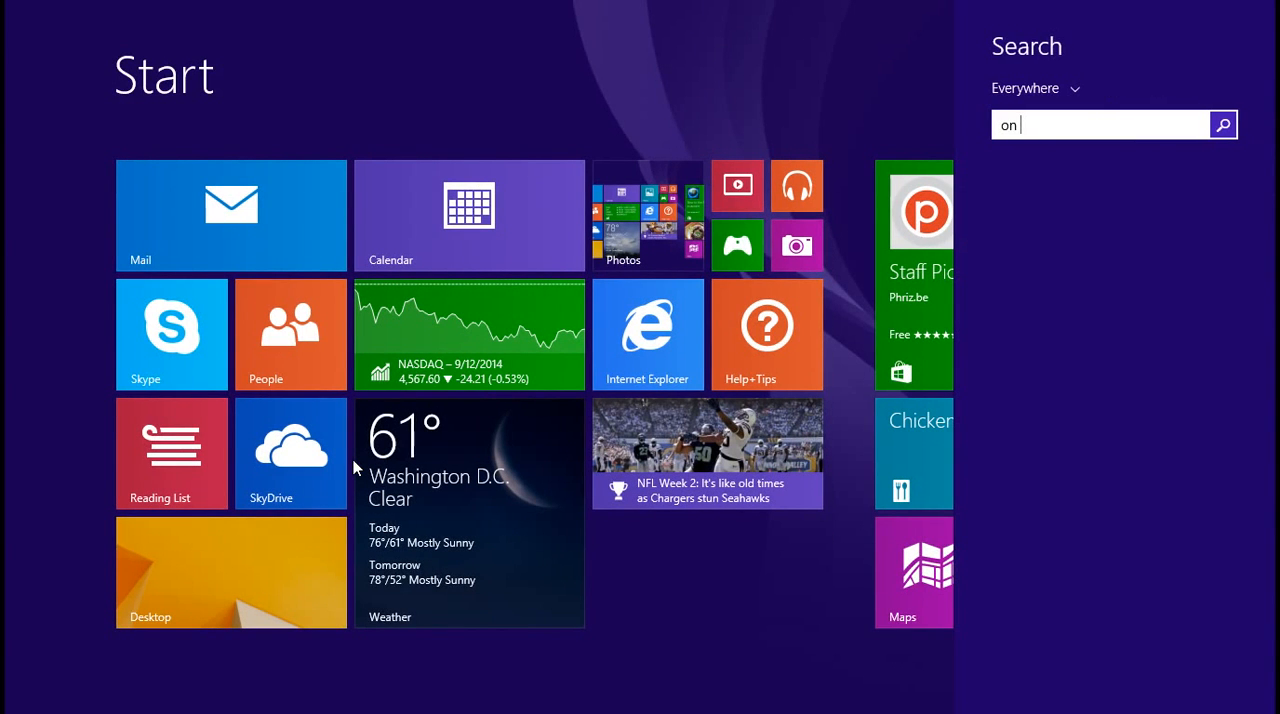
text( sc)
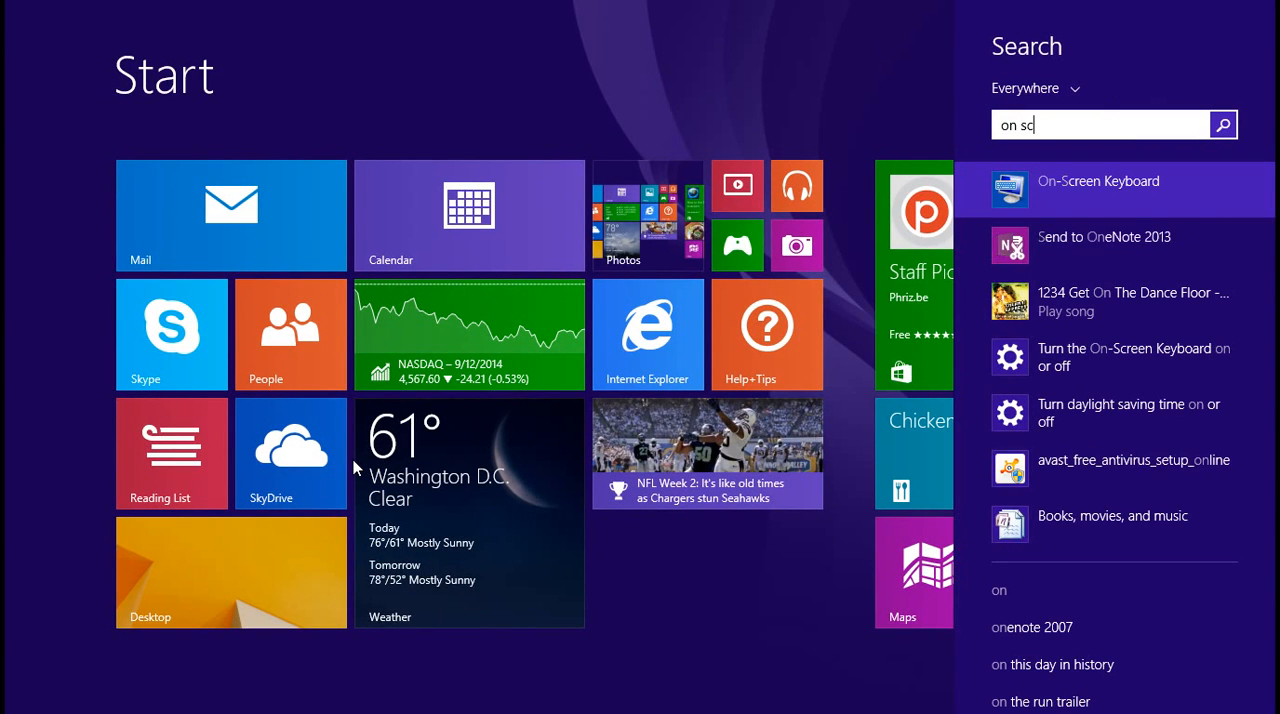
click(1148, 188)
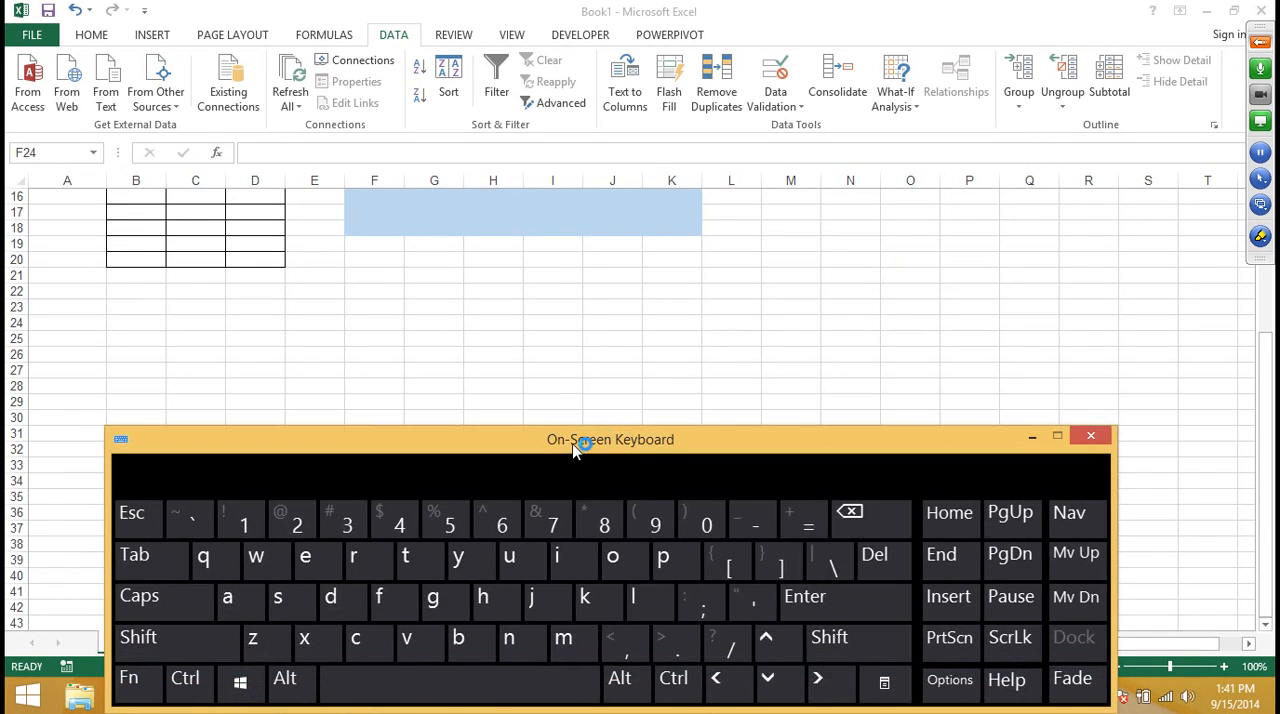
- Enter the sample text "tyhdsq" in cell F22 with the On-Screen Keyboard, and reselect the cell
click(372, 323)
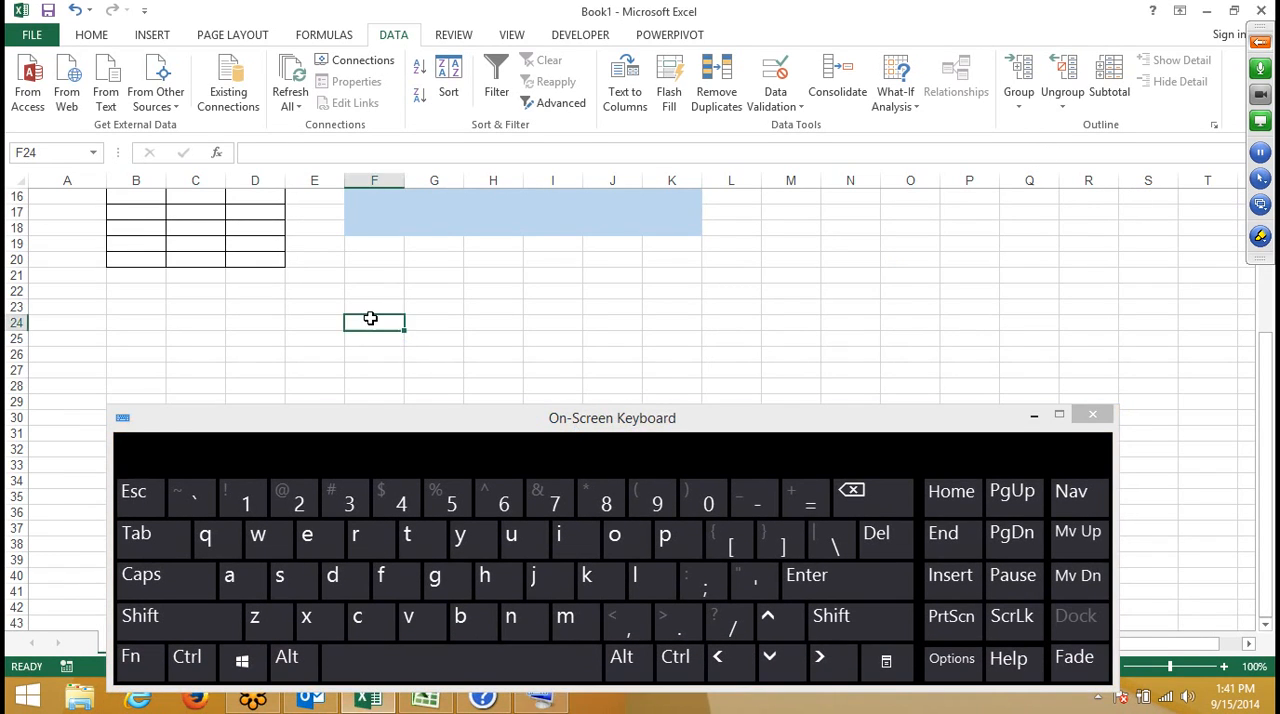
click(376, 294)
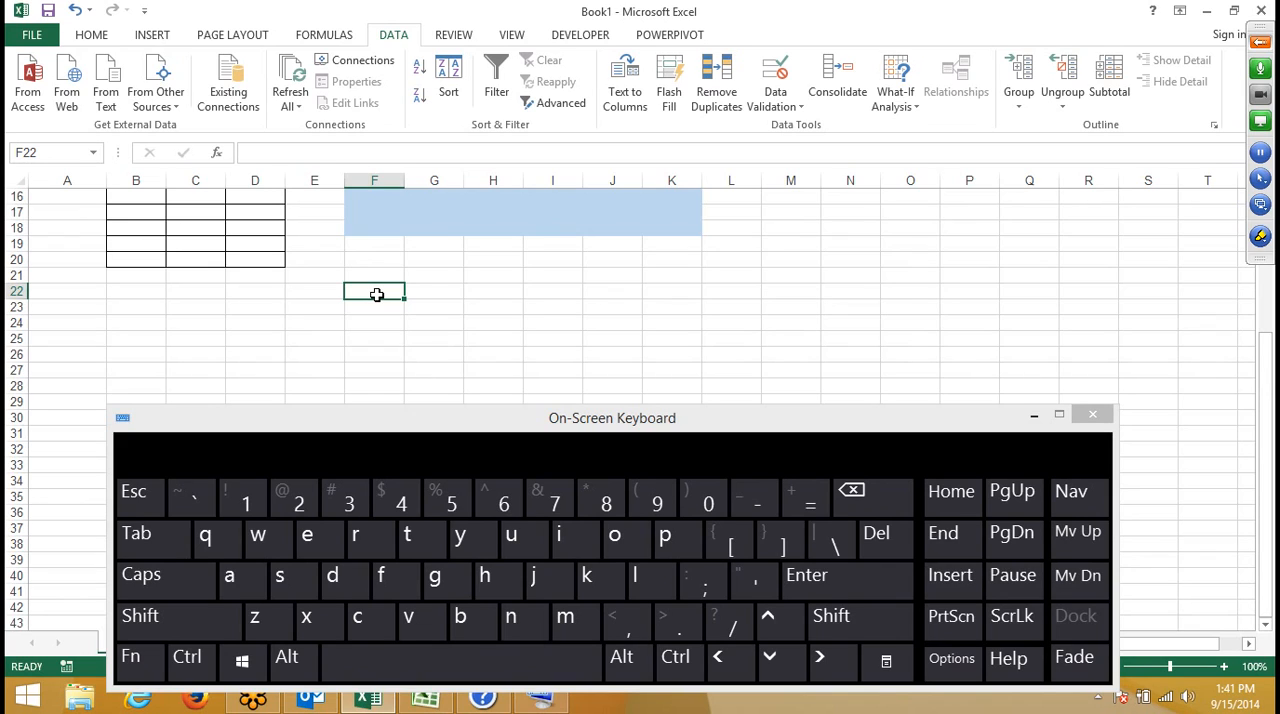
click(407, 535)
click(460, 535)
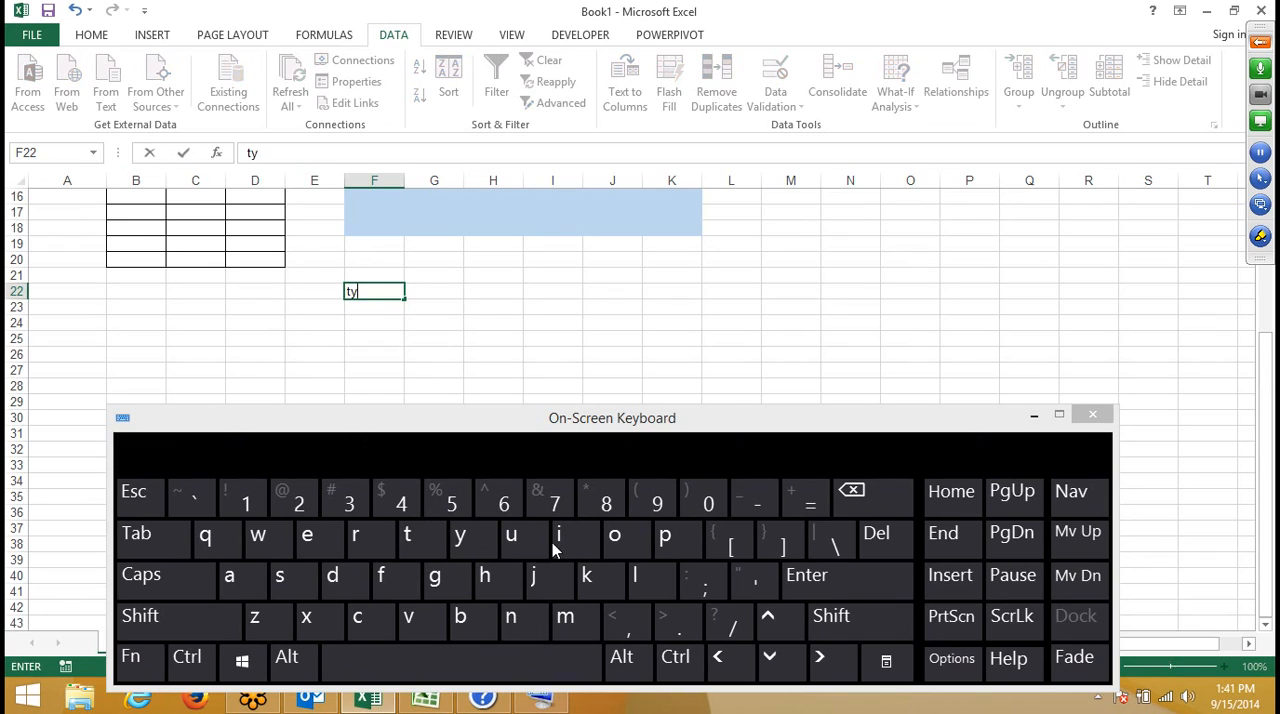
click(484, 576)
click(332, 576)
click(280, 576)
click(206, 535)
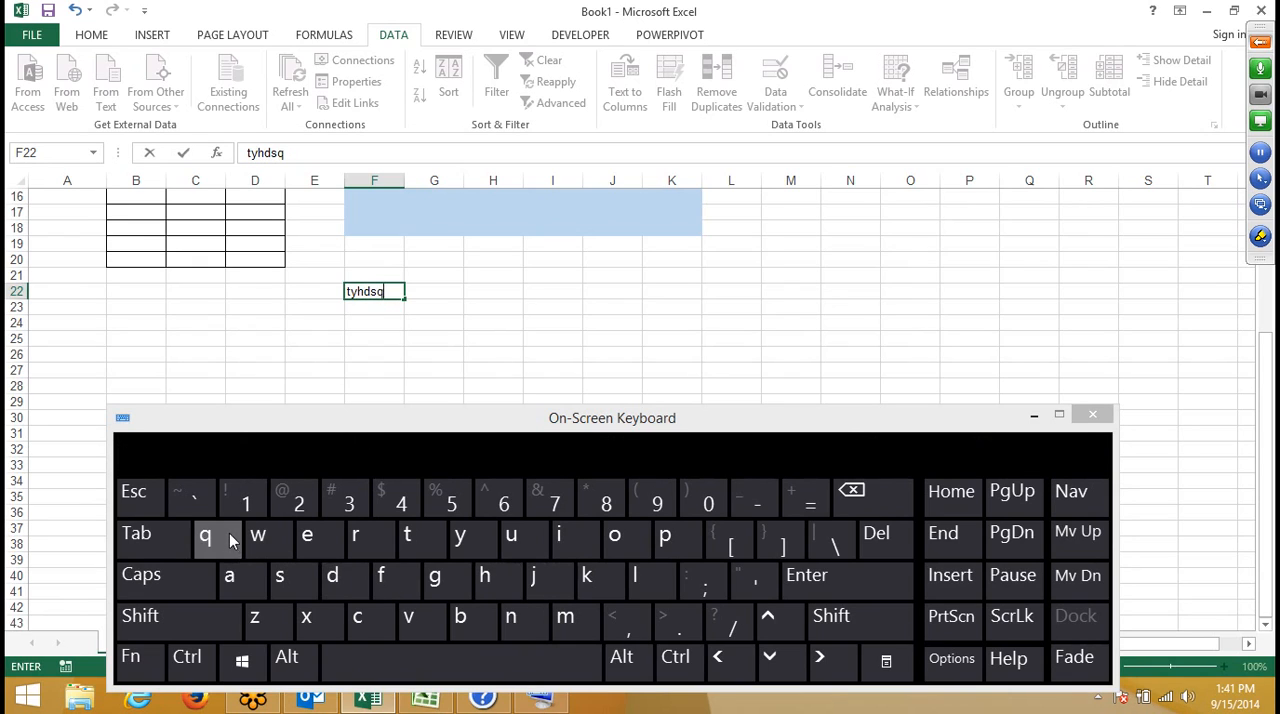
click(464, 302)
click(312, 272)
click(381, 292)
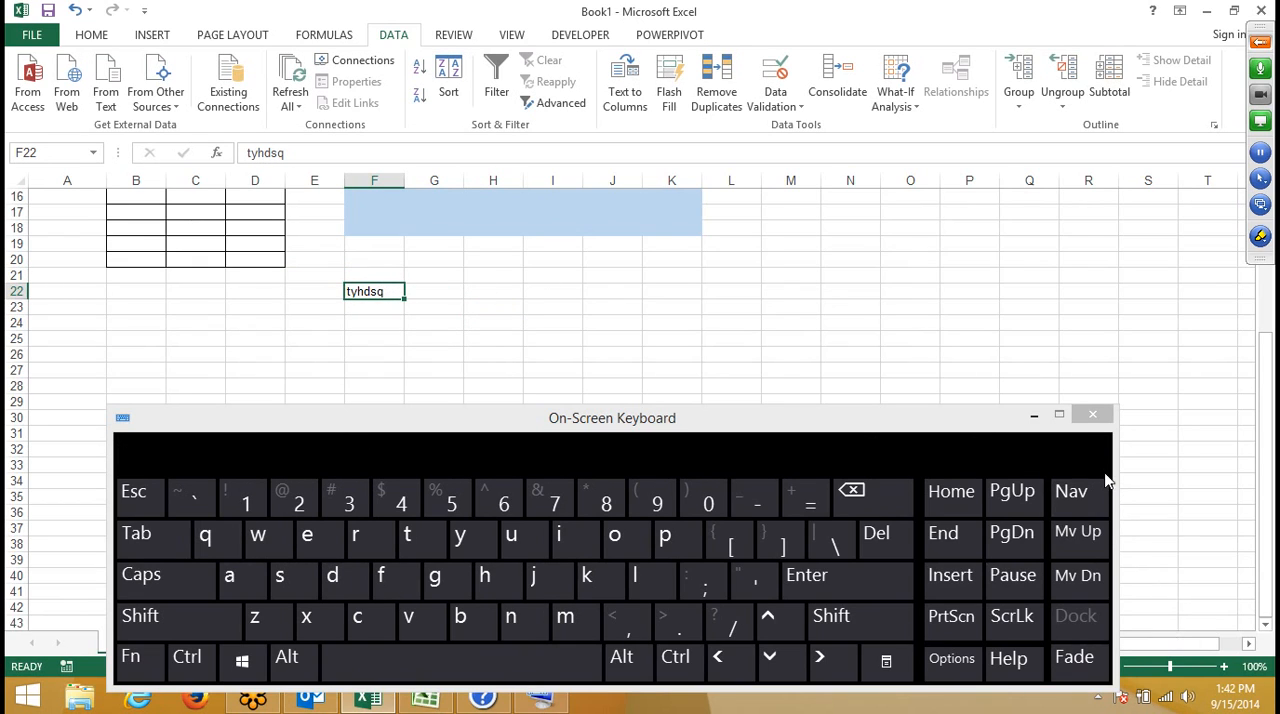
- Close the On-Screen Keyboard and clear the contents of cell F22
click(1097, 420)
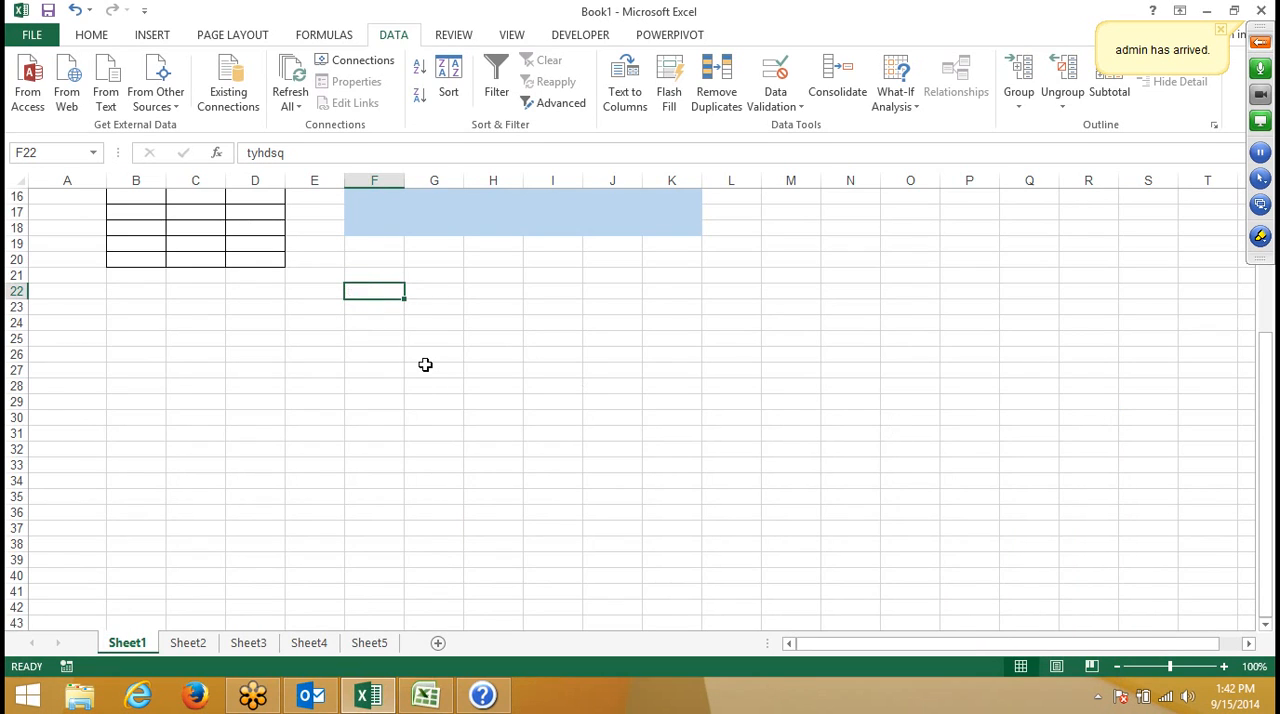
key(Delete)
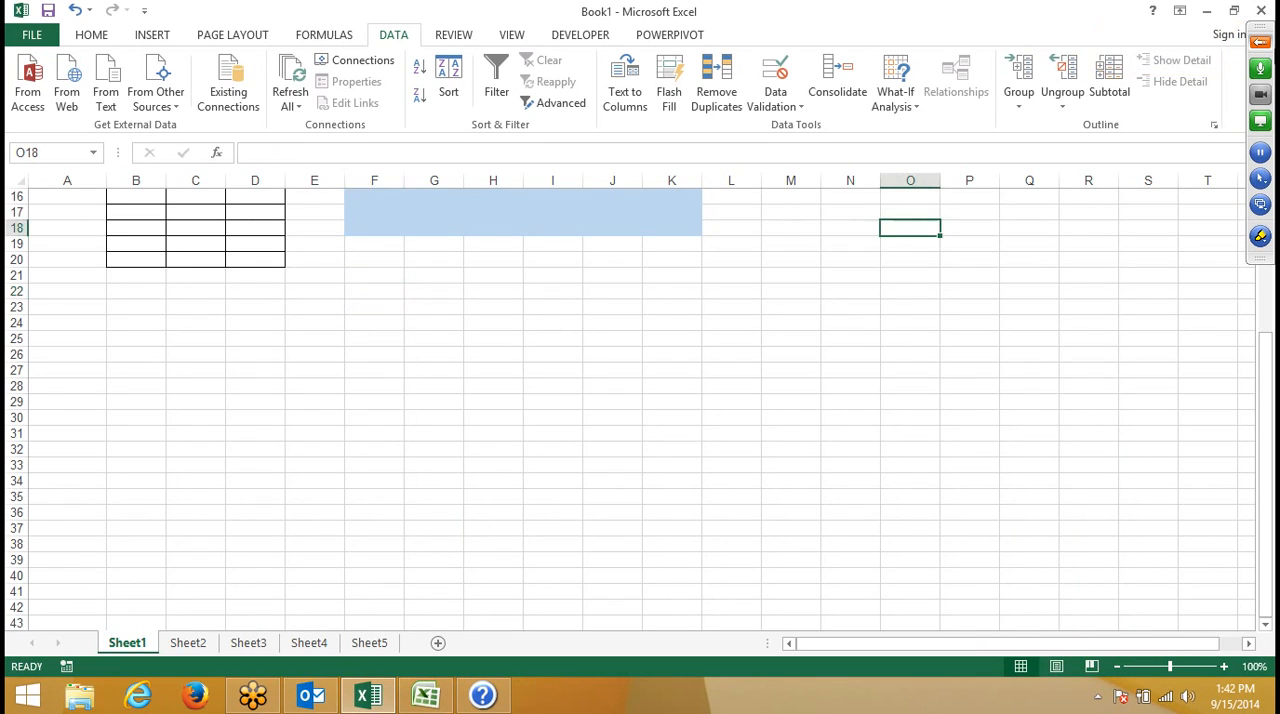
- Expand the GoToMeeting control panel, and switch to the Book2 workbook in Excel 2007 to select single cells, ending at B1
click(1260, 43)
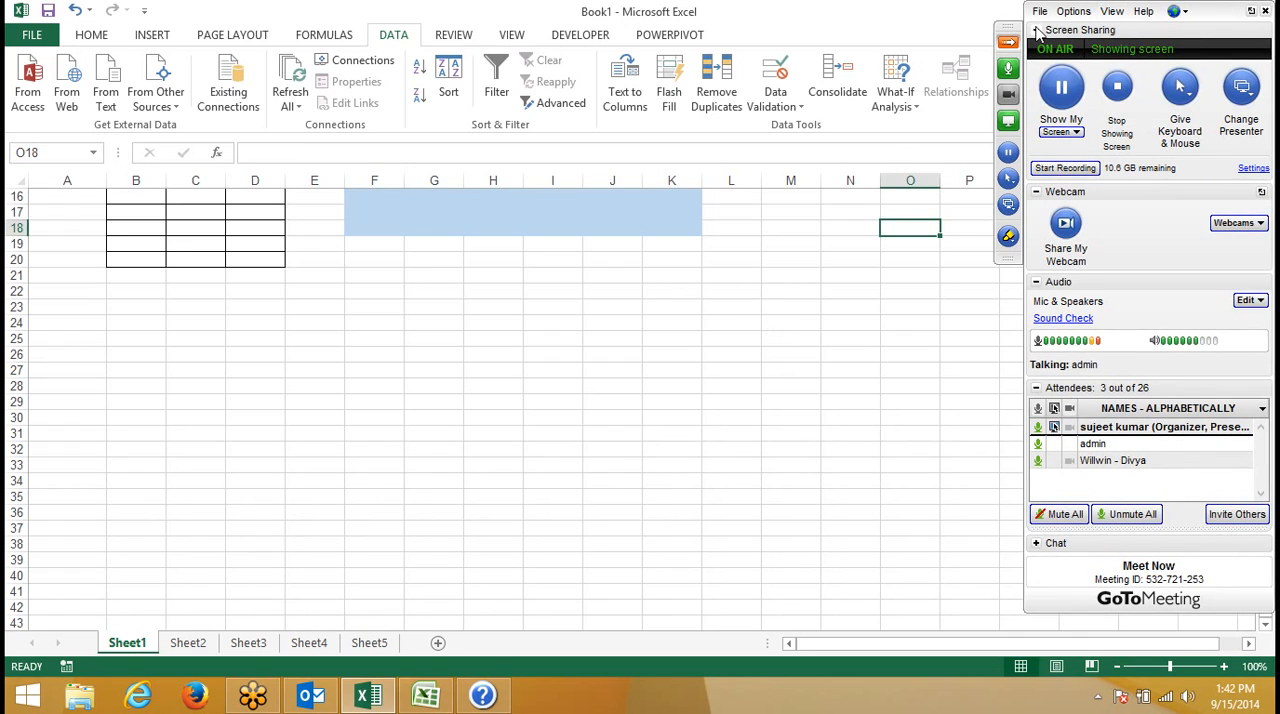
click(427, 697)
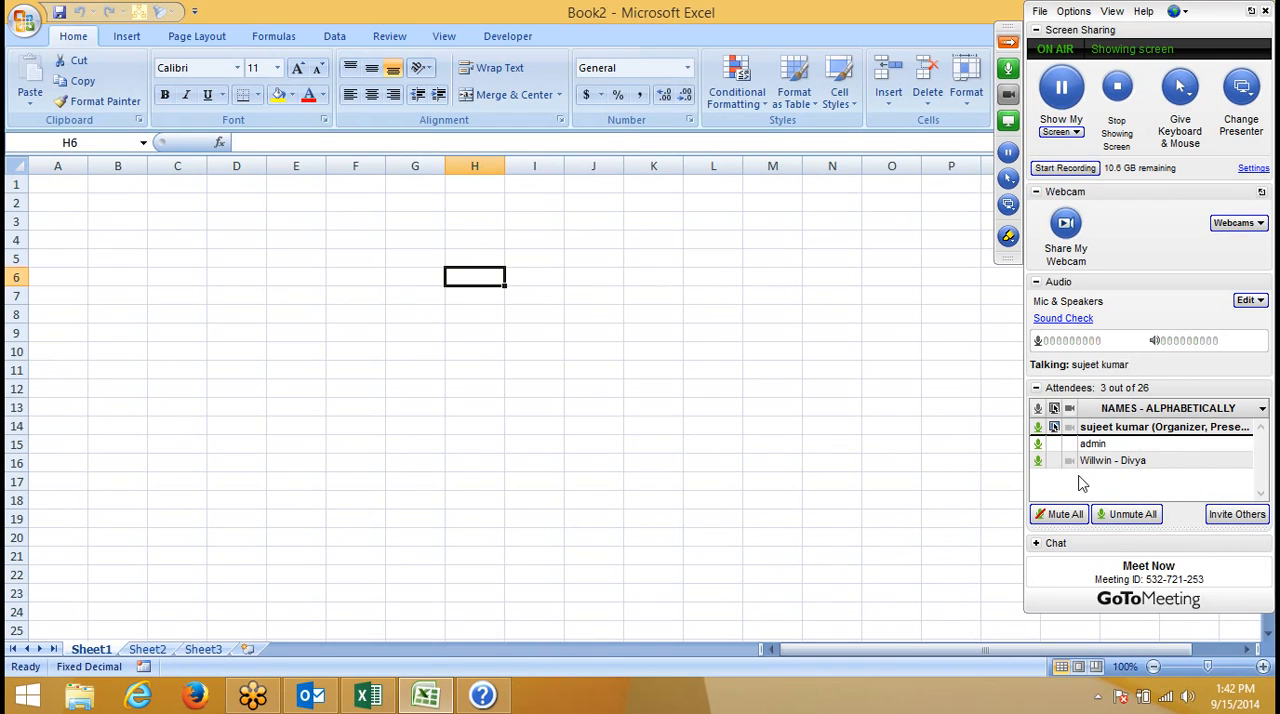
click(112, 238)
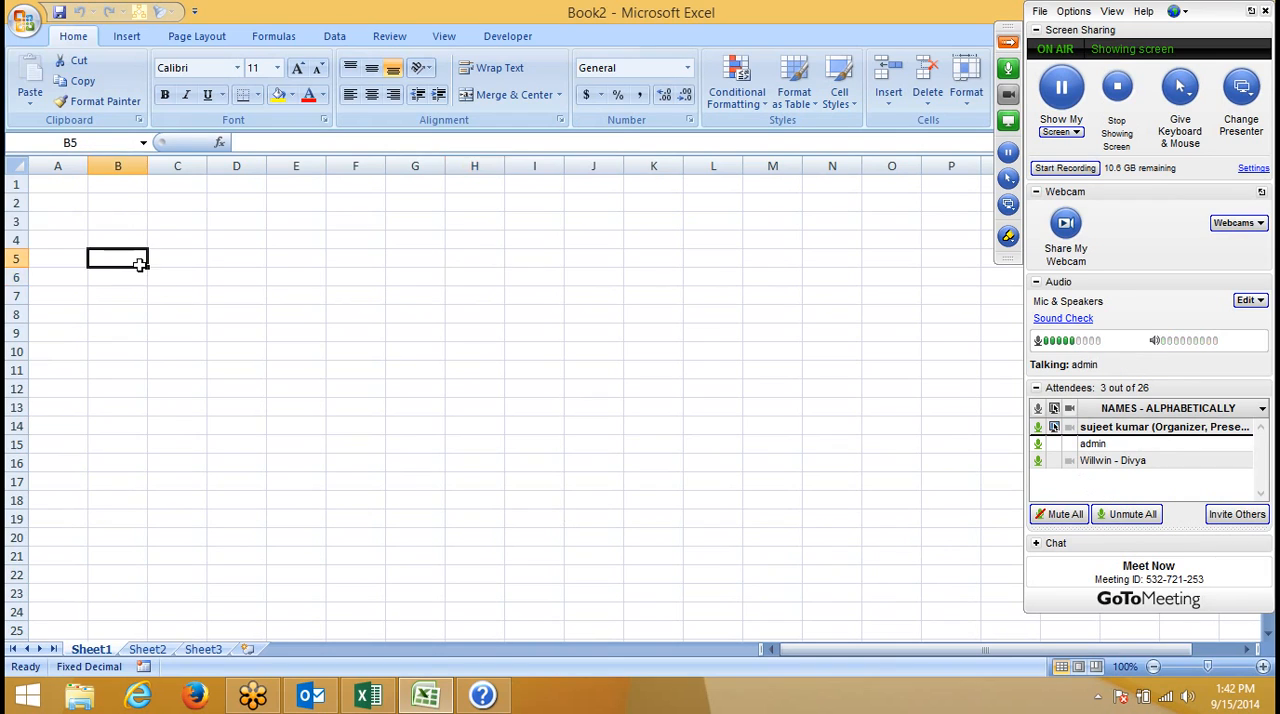
click(98, 188)
click(72, 188)
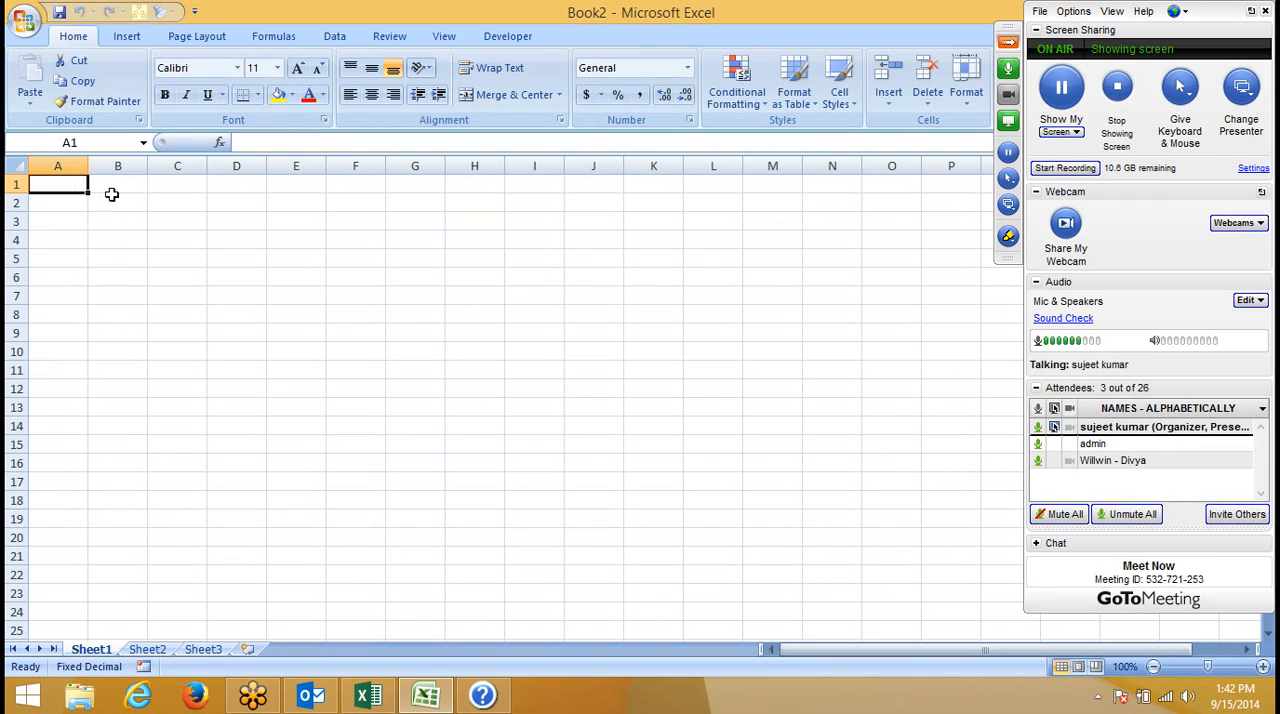
click(113, 200)
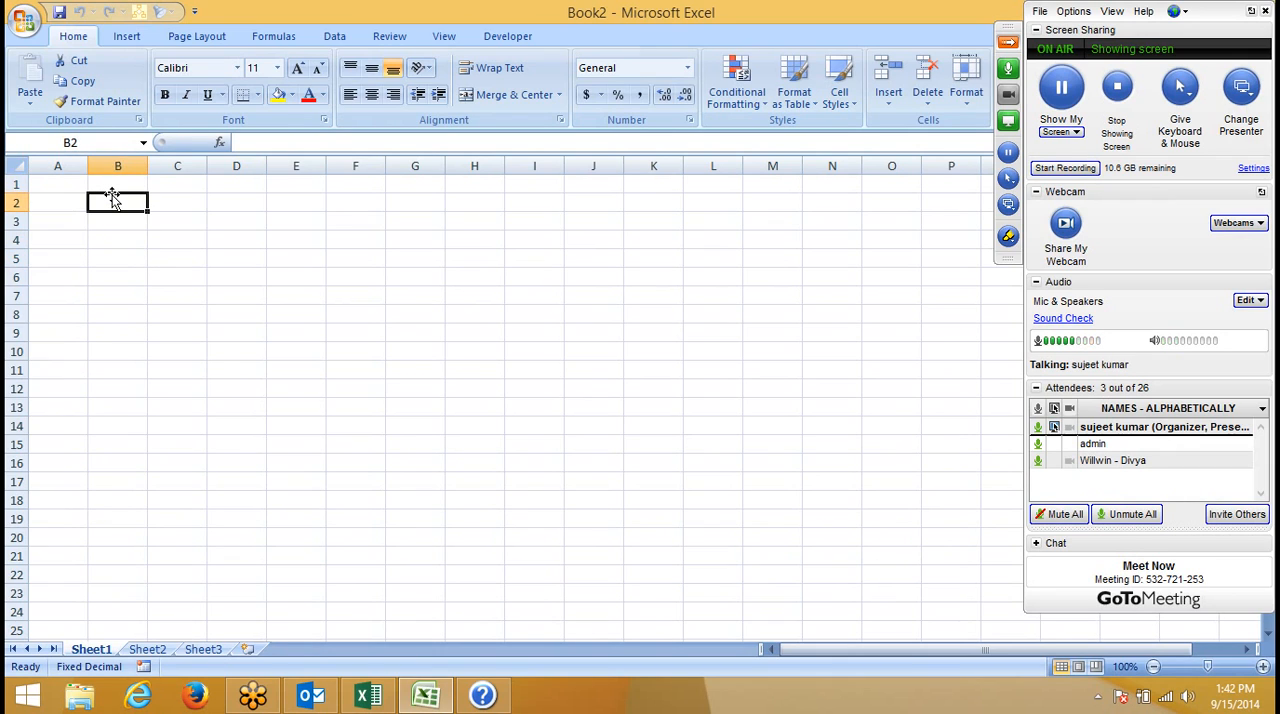
click(131, 166)
click(126, 187)
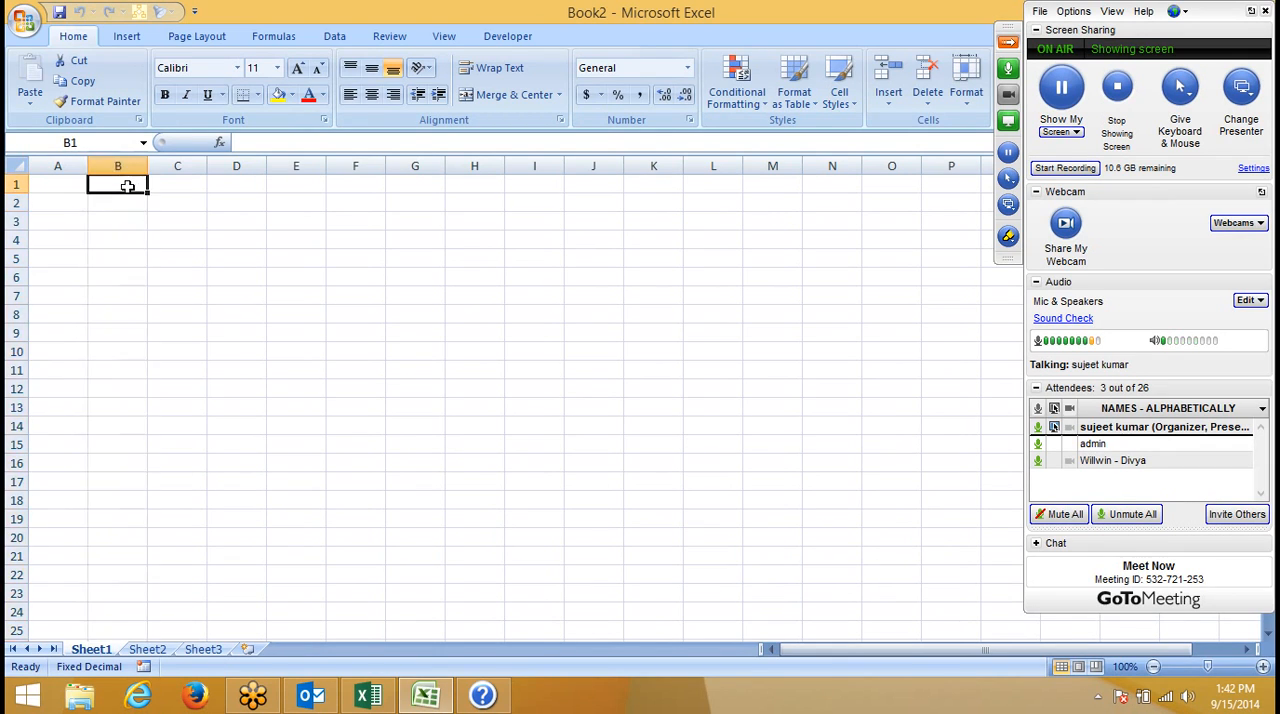
- Search Excel Help for "shortcuts" and review the "Excel shortcut and function keys" topic
key(F1)
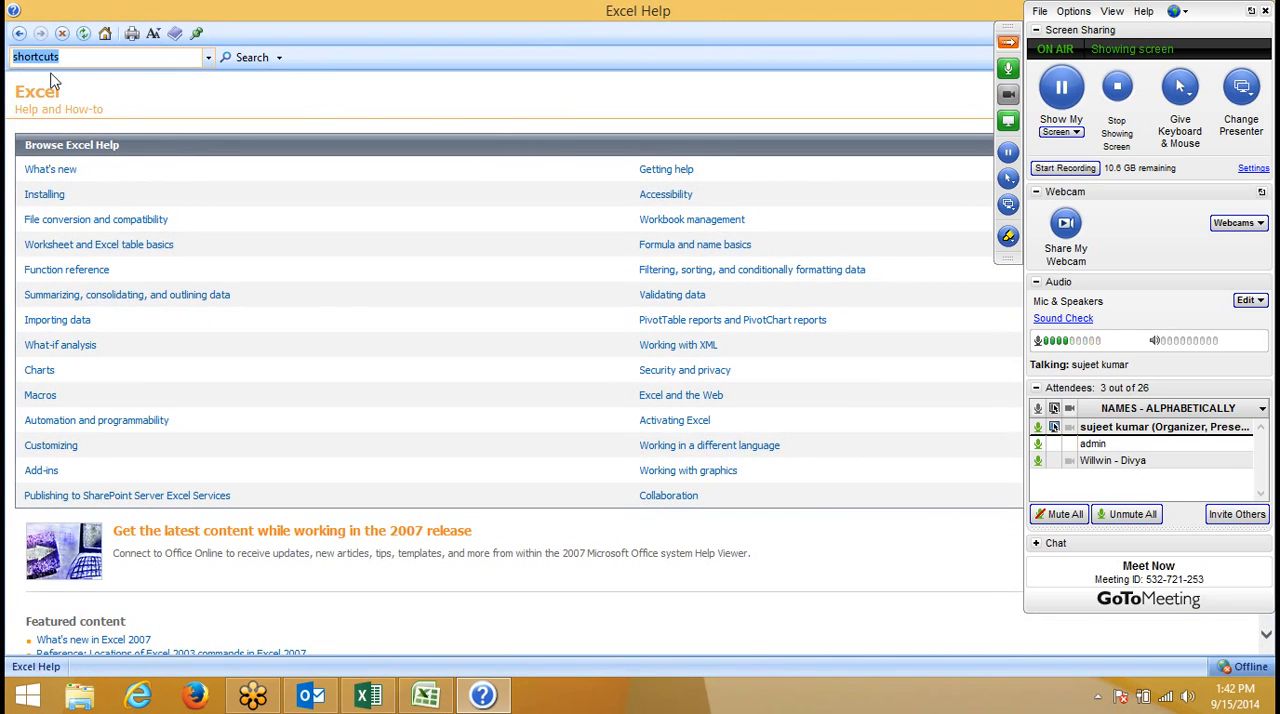
click(230, 60)
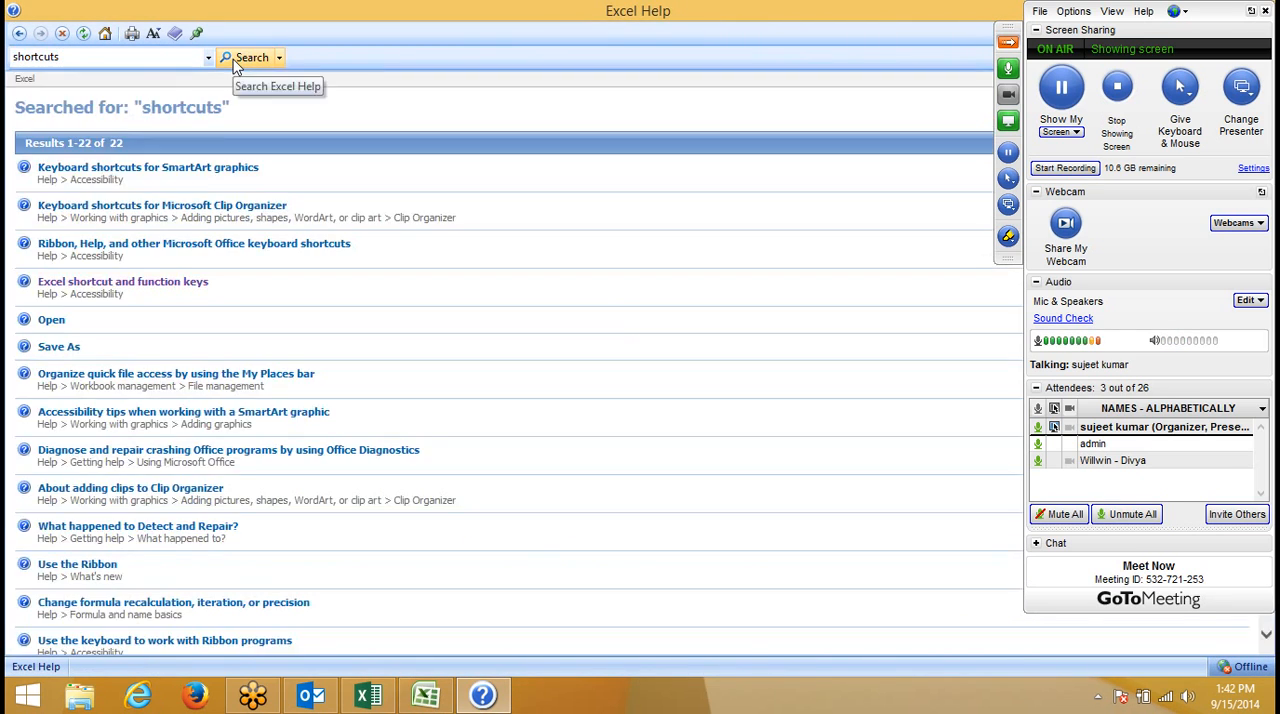
click(135, 289)
scroll(134, 286, down, 10)
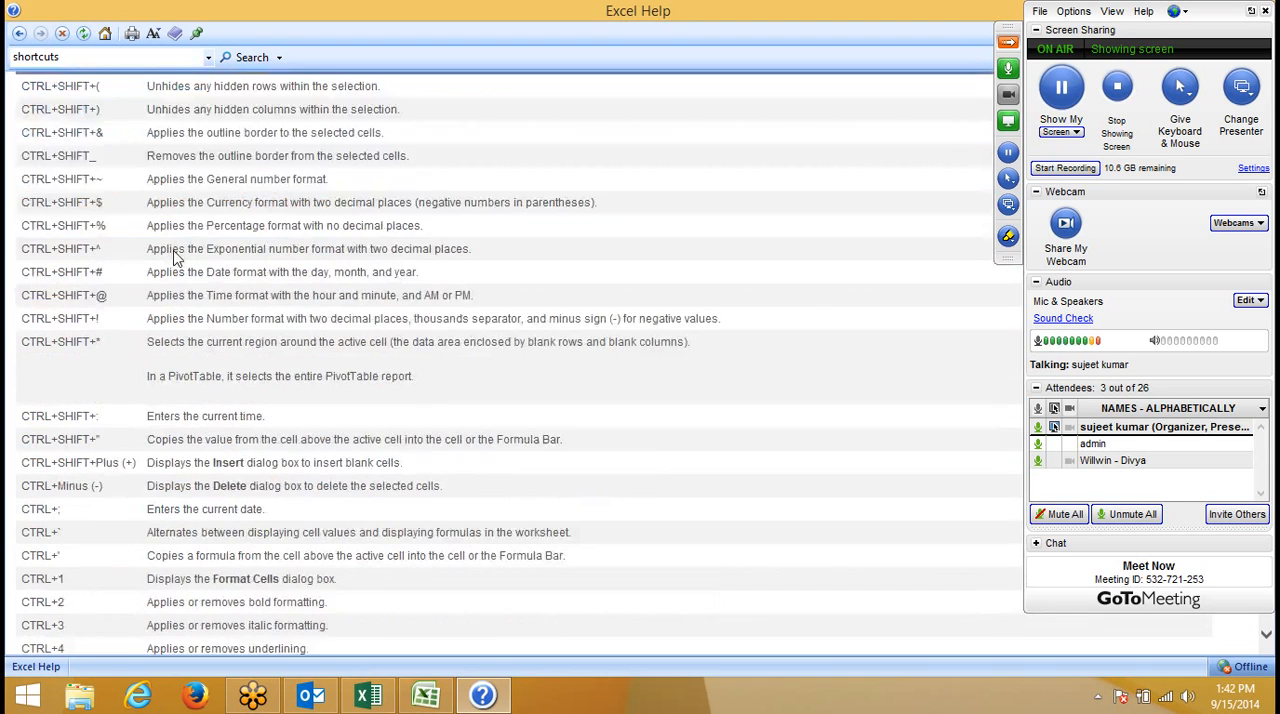
scroll(174, 252, down, 3)
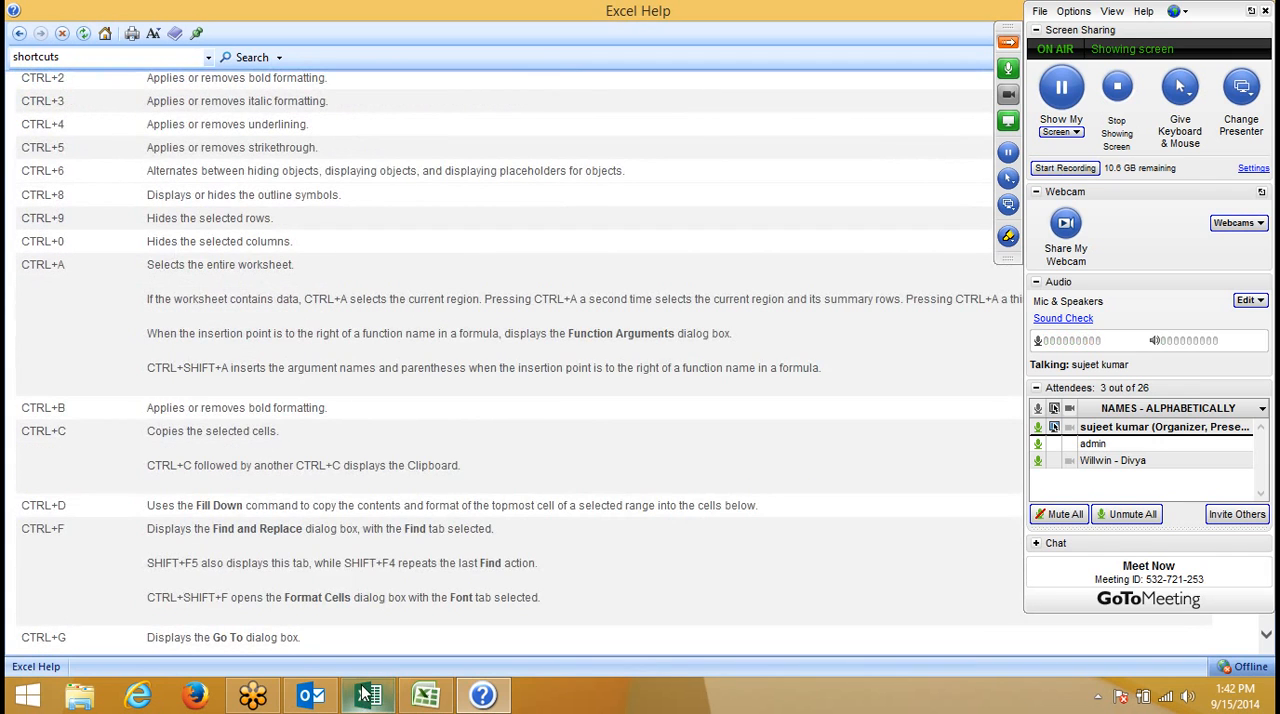
- Search Windows for "win" to start Microsoft Office Word 2007, and open Word Help
key(super)
text(win)
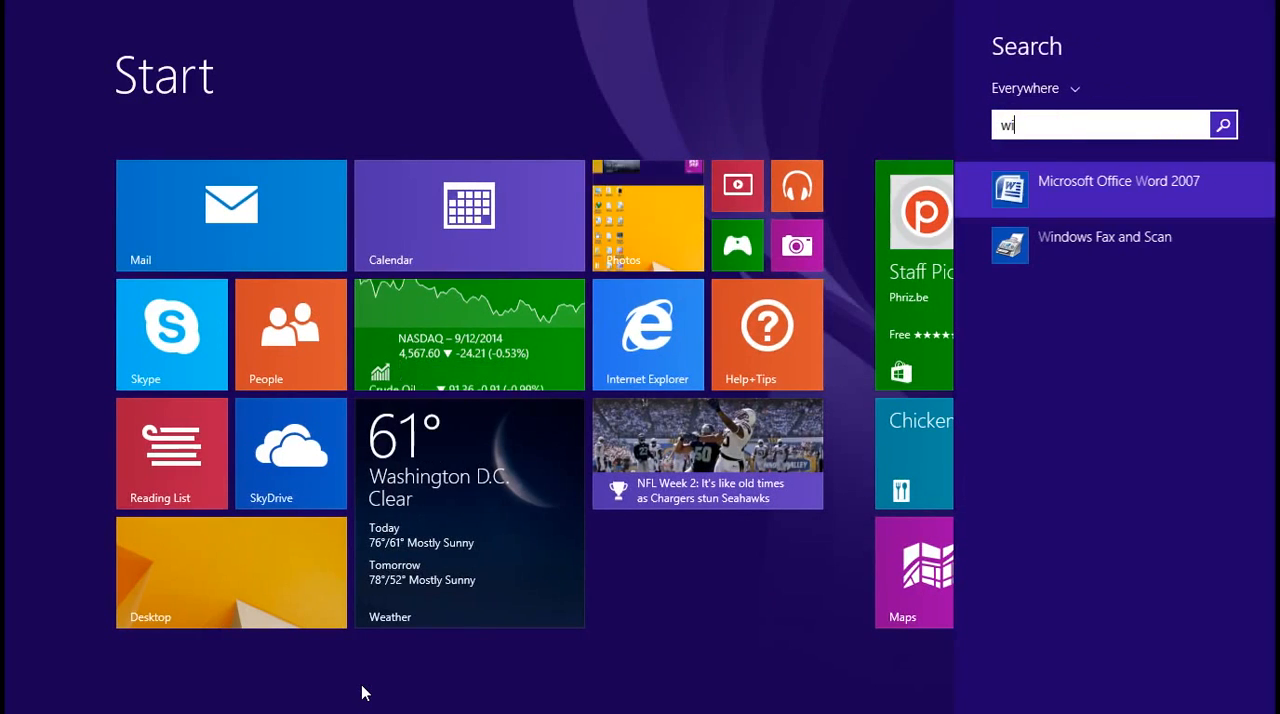
click(1109, 175)
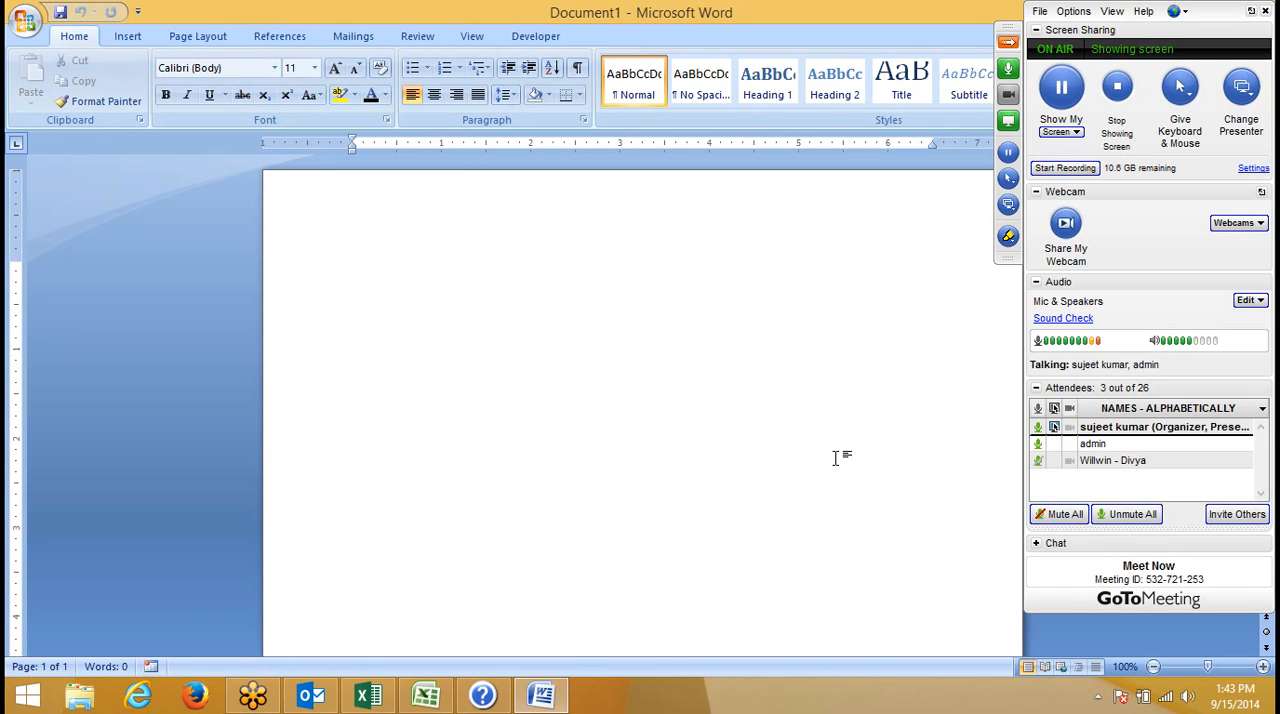
key(F1)
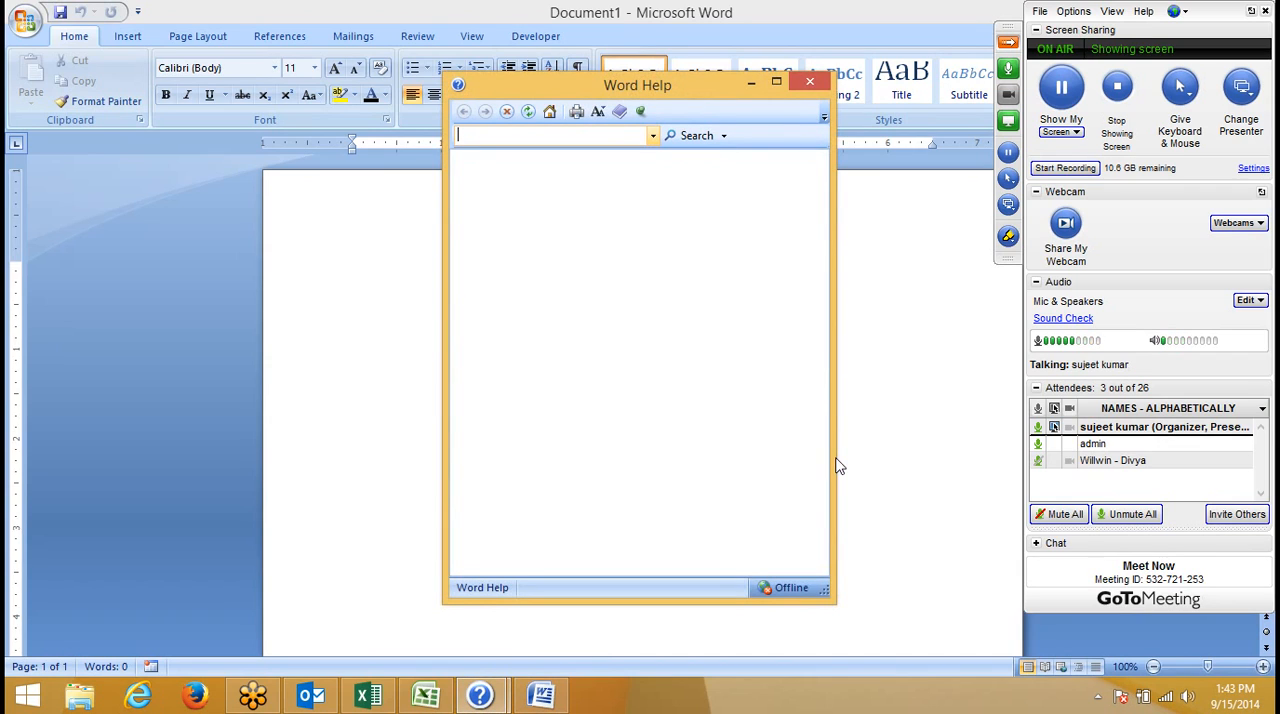
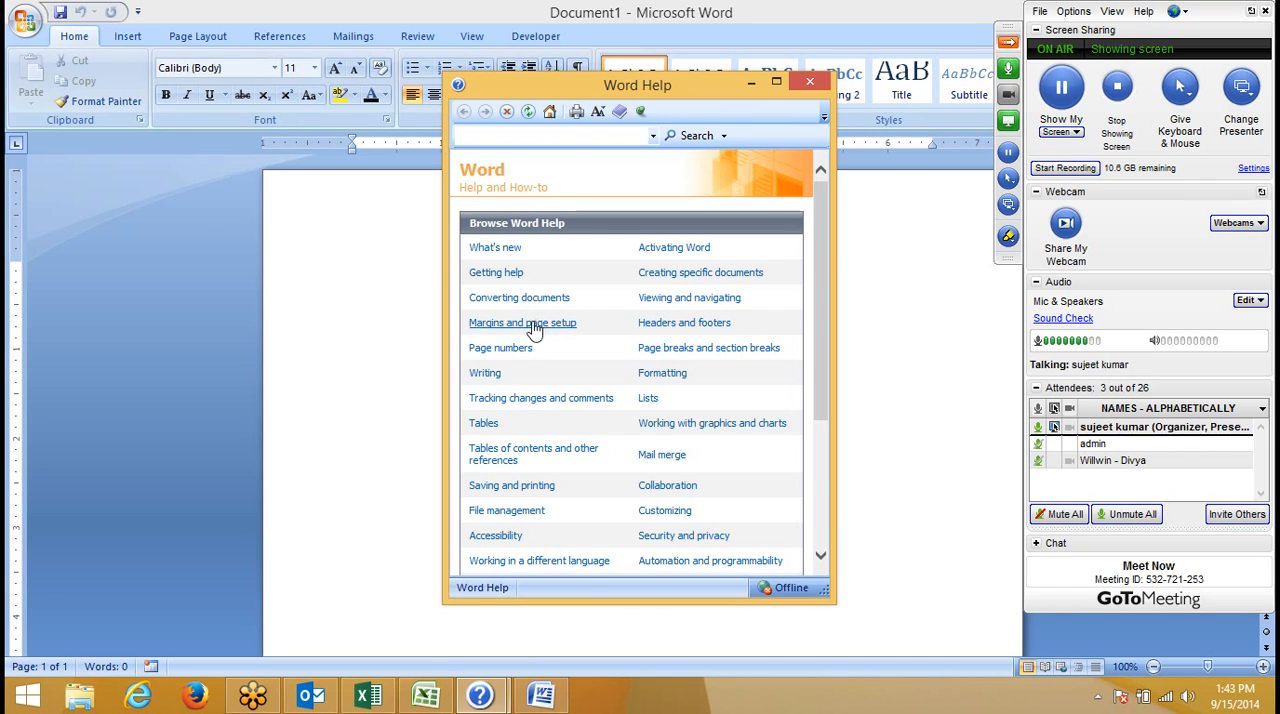
- Search Word Help for "shortcuts"
click(498, 138)
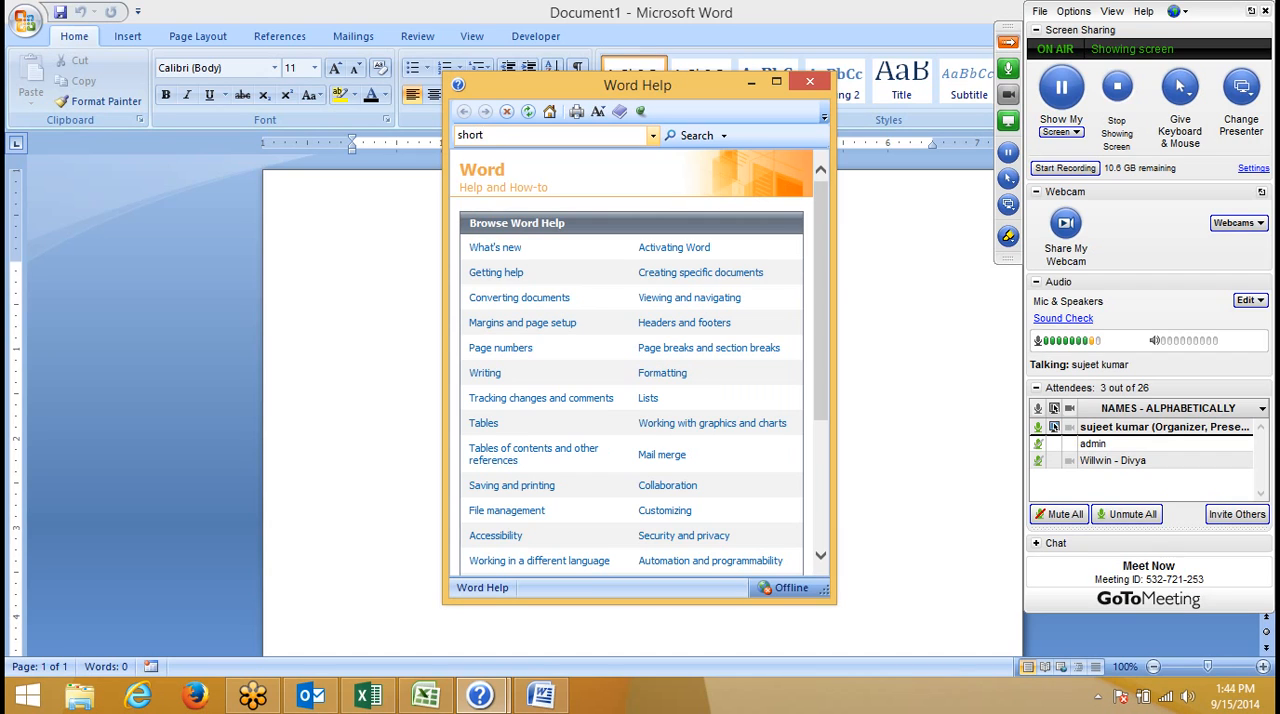
text(shortcuts)
key(Return)
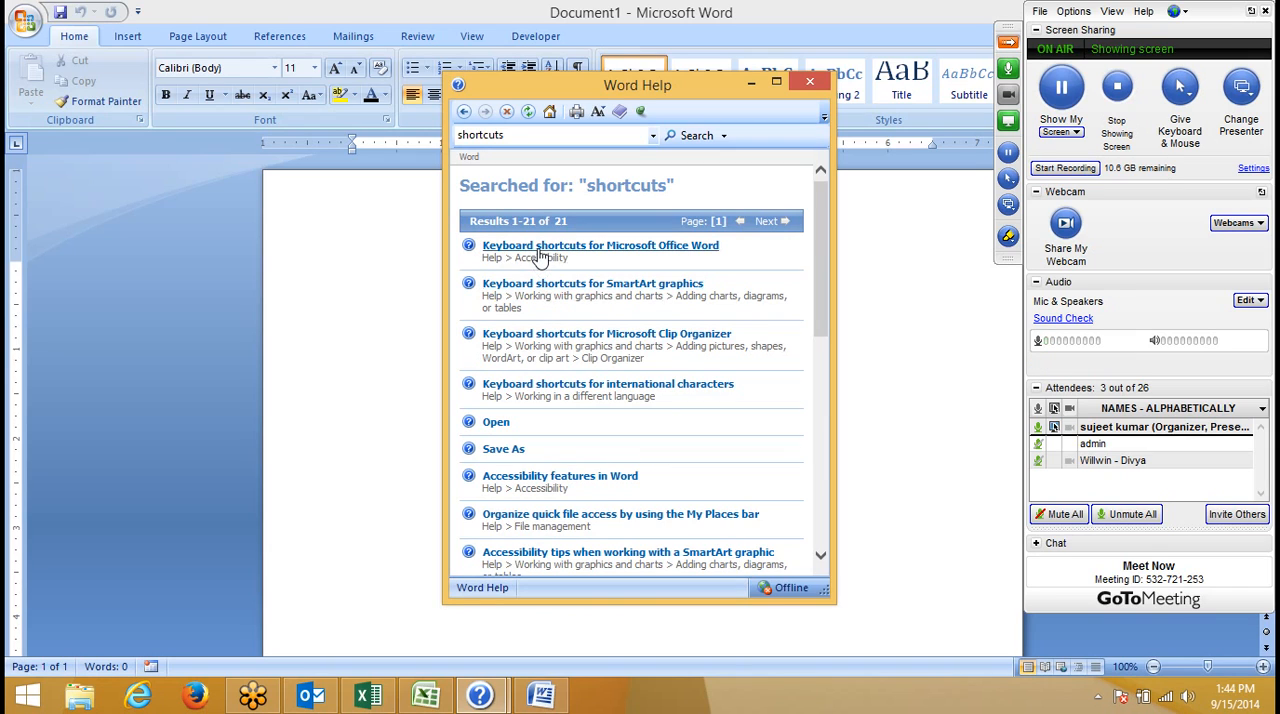
- Search Word Help again for "shortcut" and open the "Keyboard shortcuts for Microsoft Office Word" topic
click(521, 137)
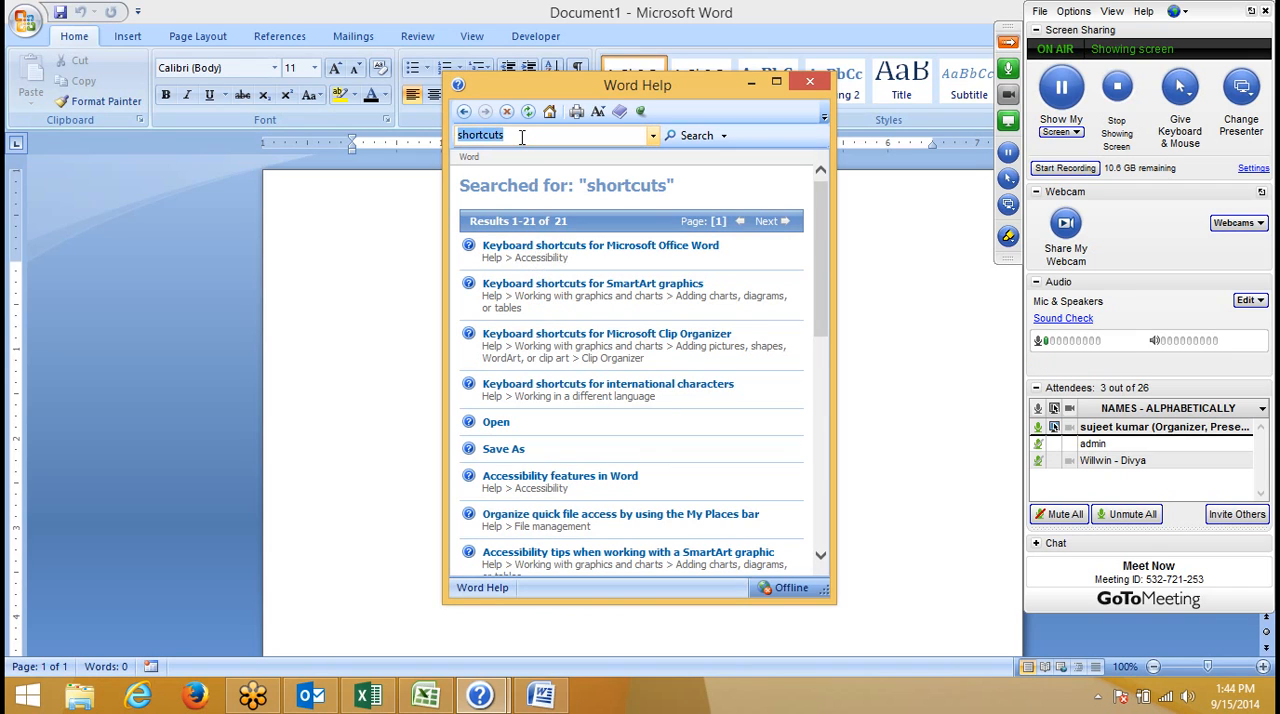
click(521, 137)
key(BackSpace)
key(Return)
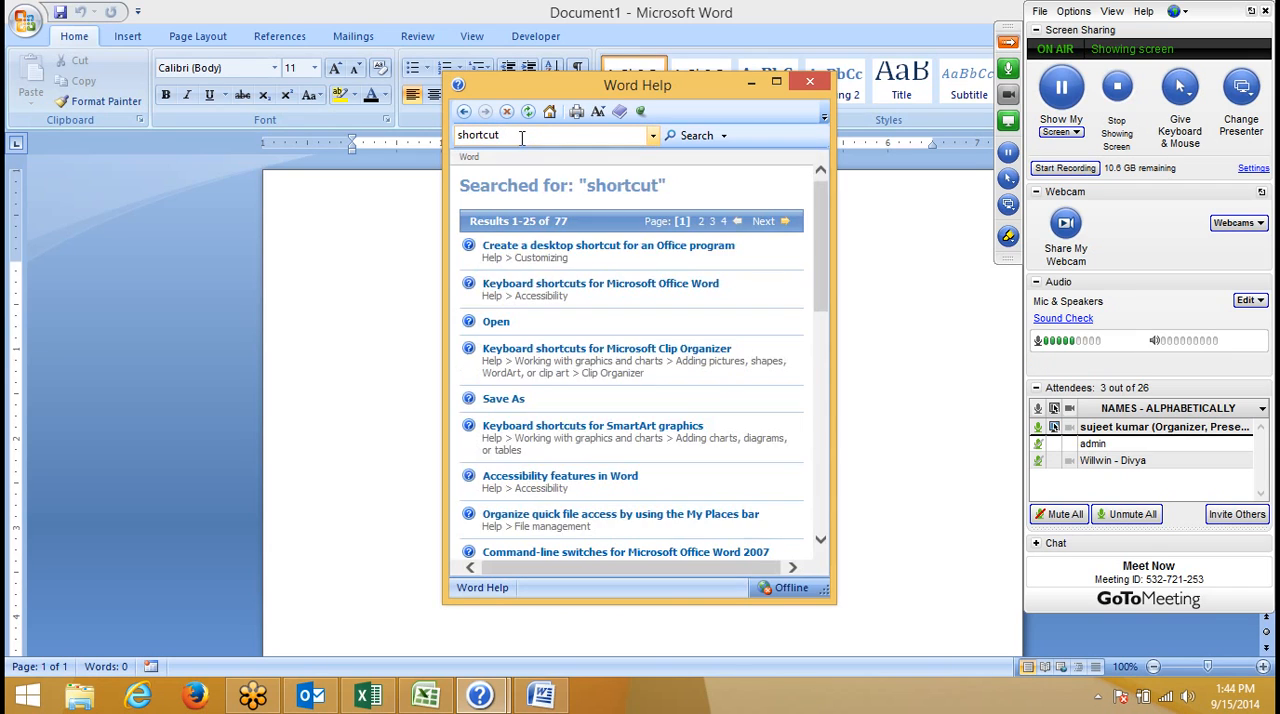
click(601, 285)
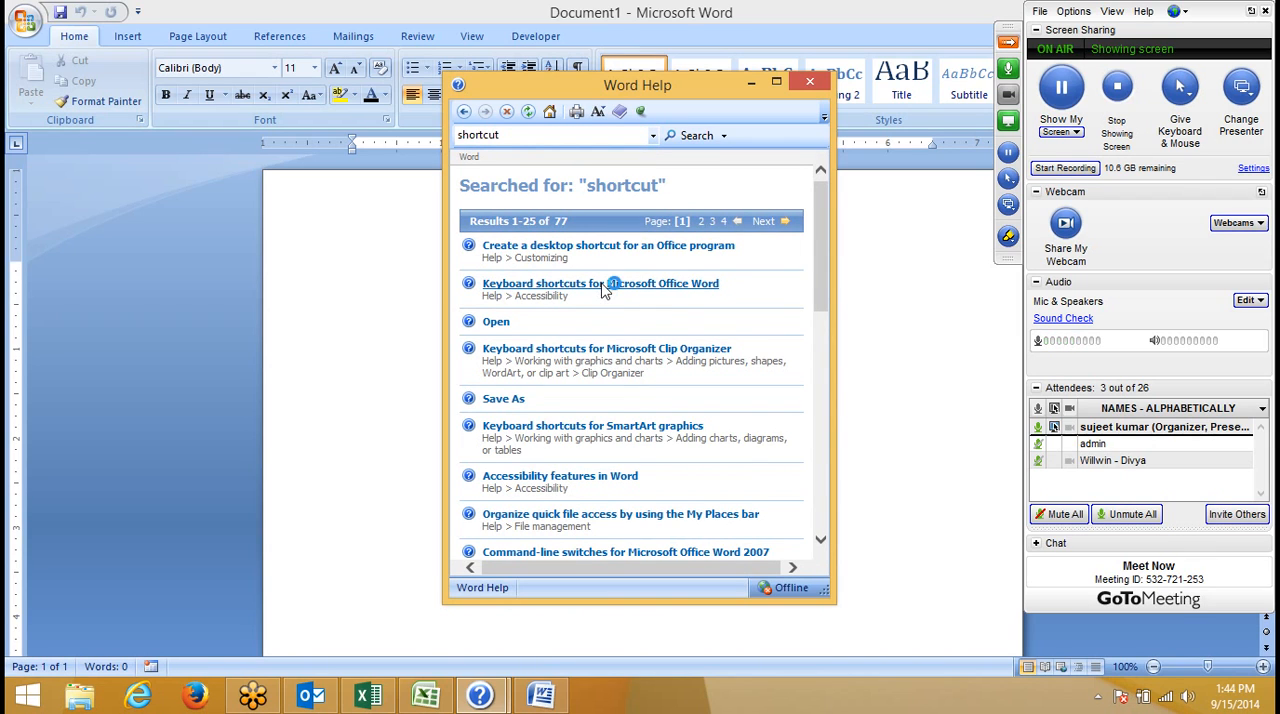
- Expand the "Display and use windows" and "Use dialog boxes" shortcut tables under Microsoft Office basics
scroll(574, 320, down, 10)
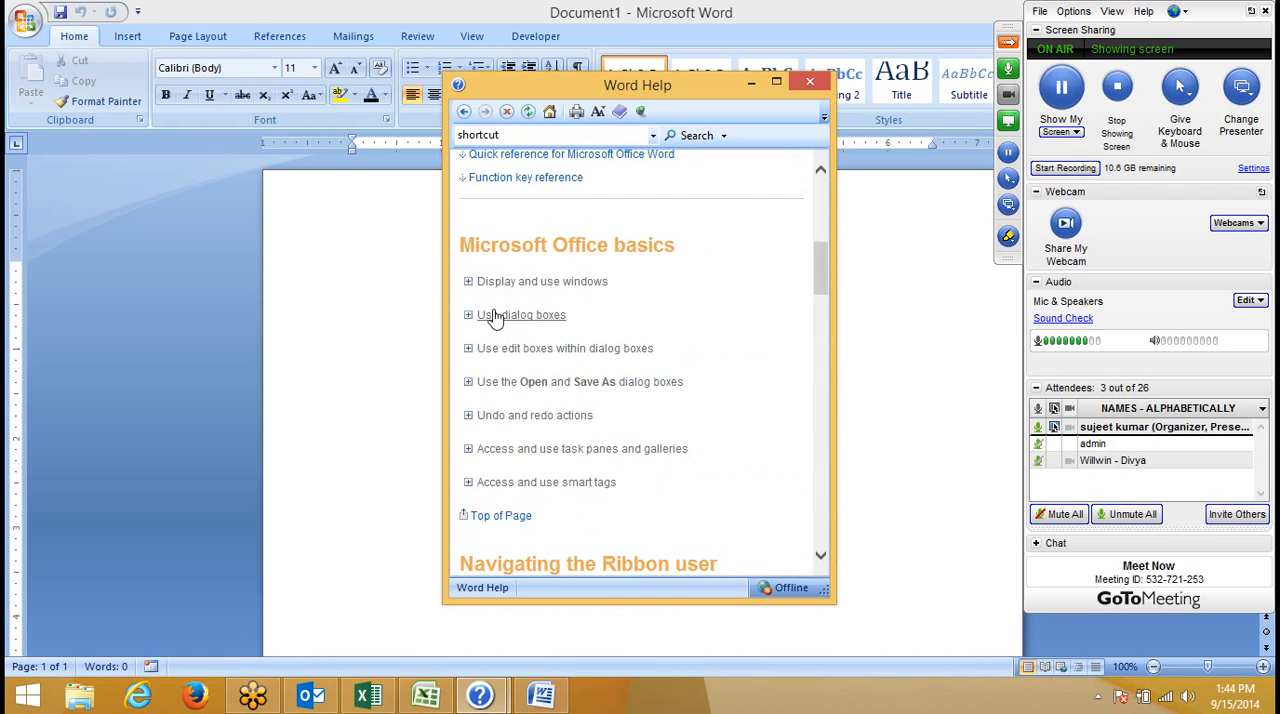
click(474, 282)
scroll(474, 298, down, 8)
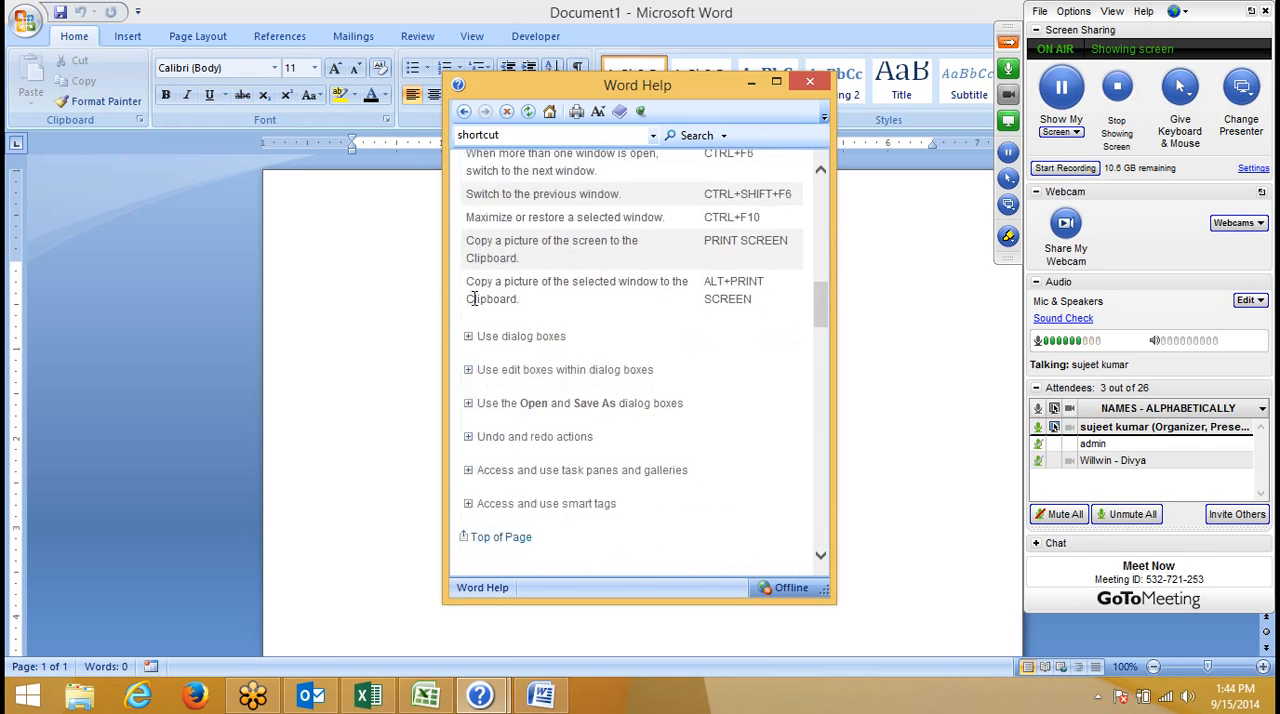
scroll(474, 298, down, 3)
scroll(468, 274, up, 2)
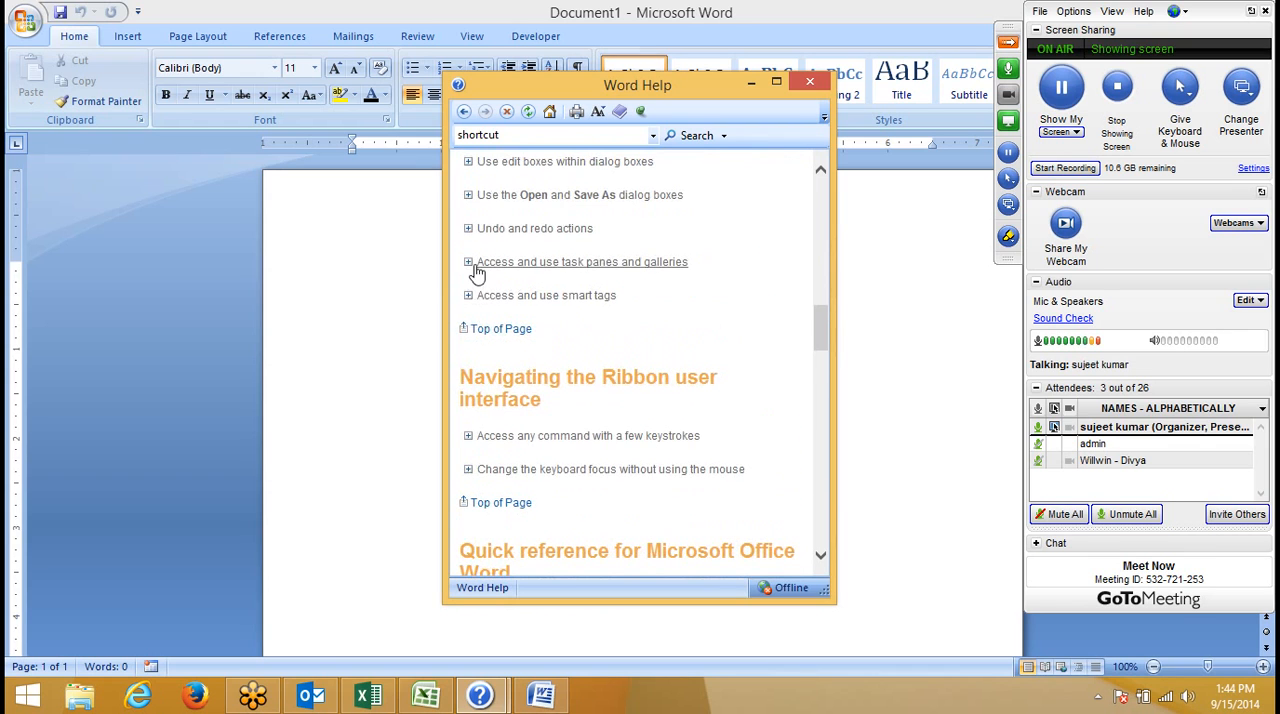
scroll(476, 272, up, 3)
click(476, 259)
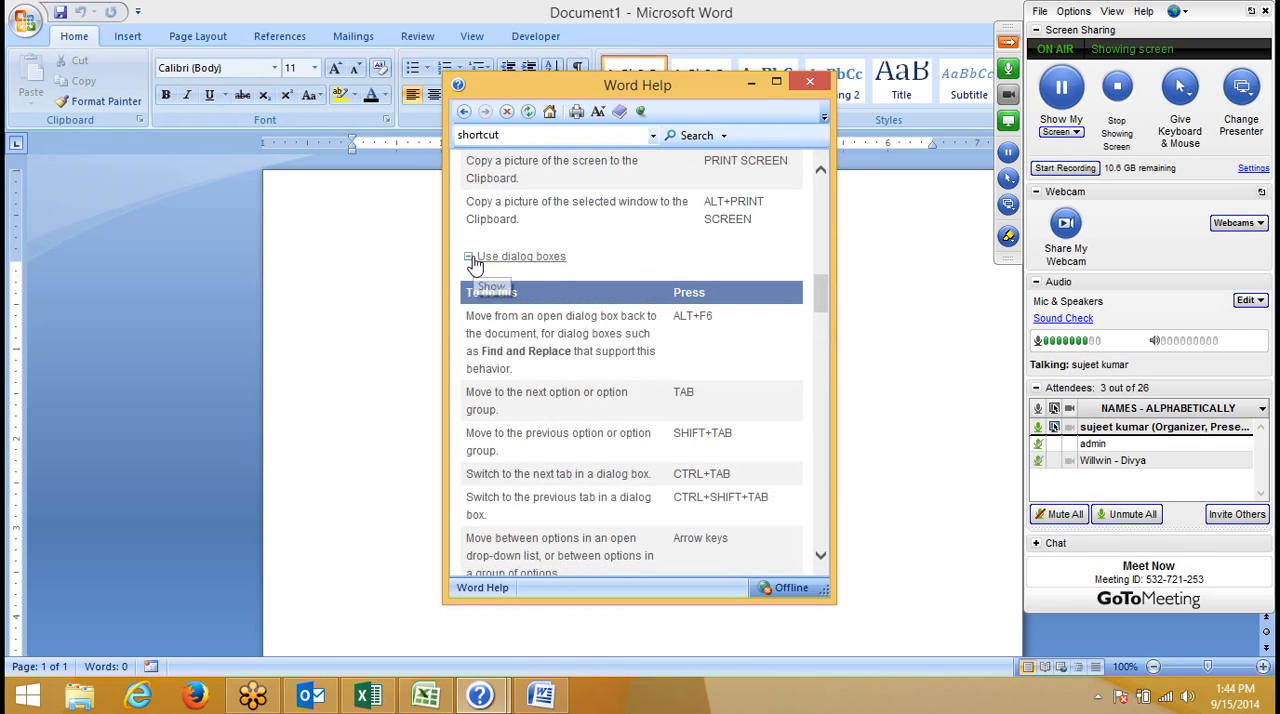
- Maximize Word Help and expand the shortcut tables for edit boxes and for the Open and Save As dialog boxes
click(776, 81)
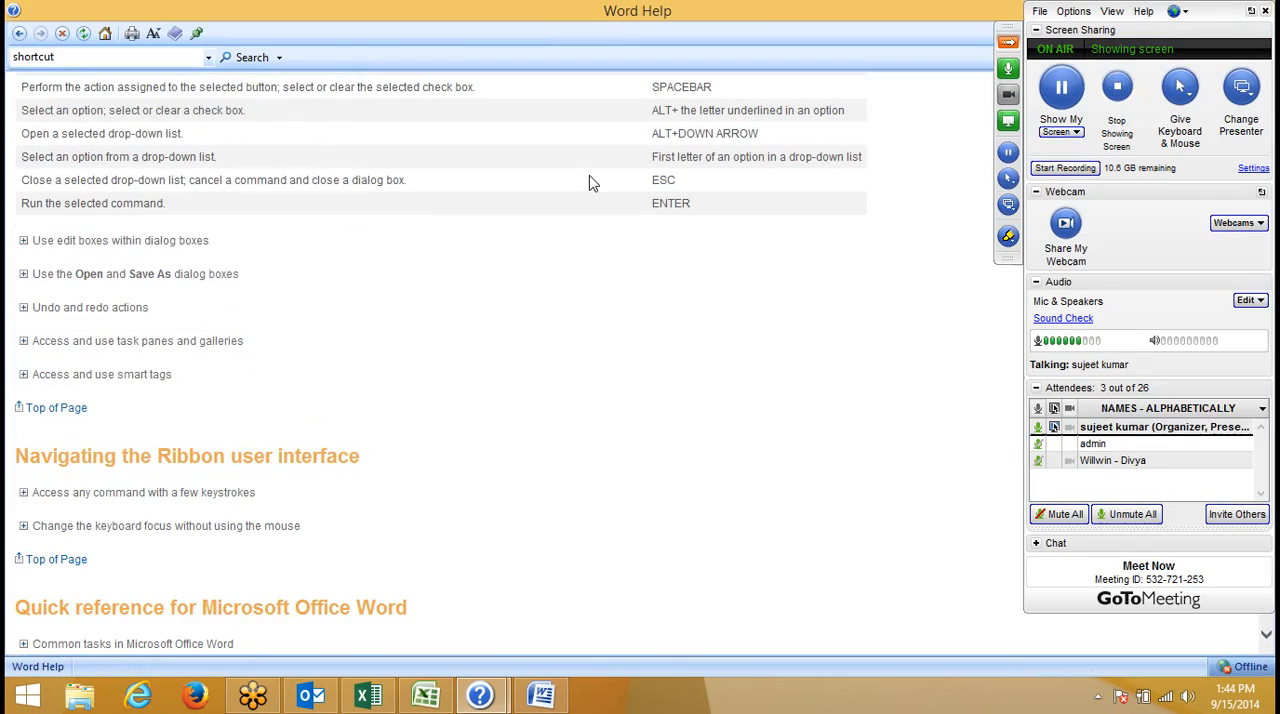
click(40, 241)
scroll(43, 292, down, 3)
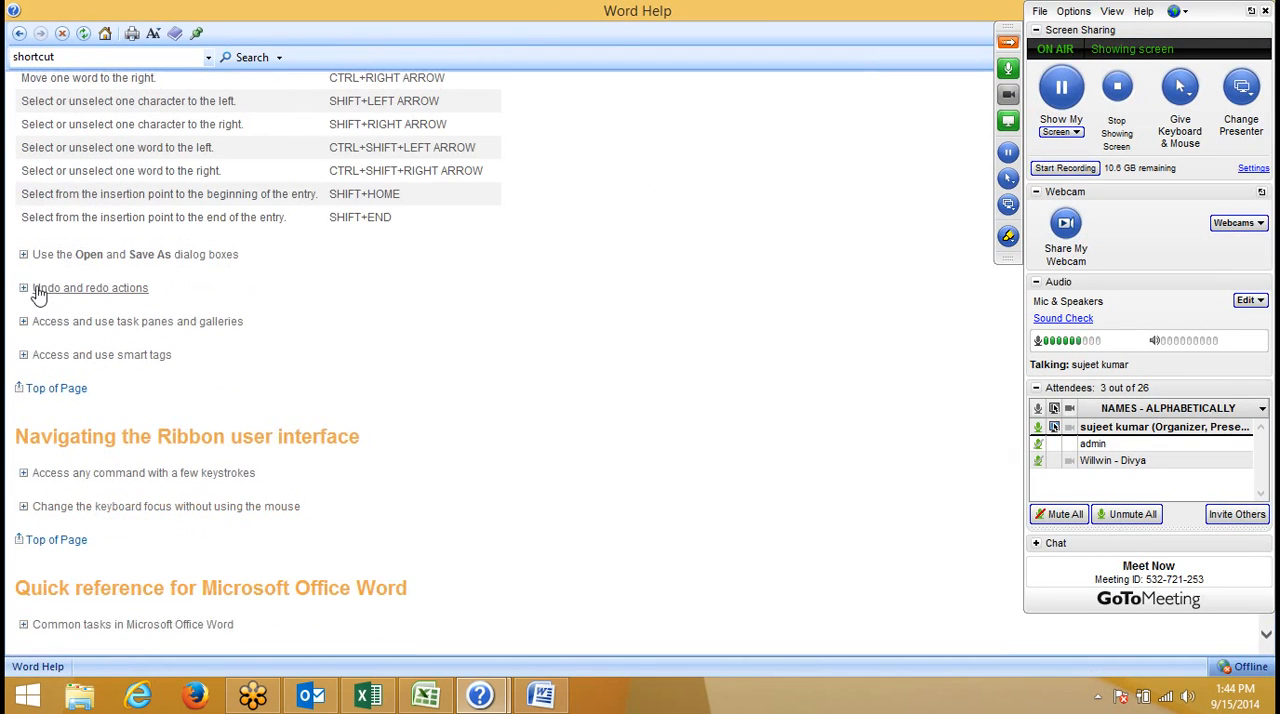
click(22, 257)
scroll(25, 358, down, 3)
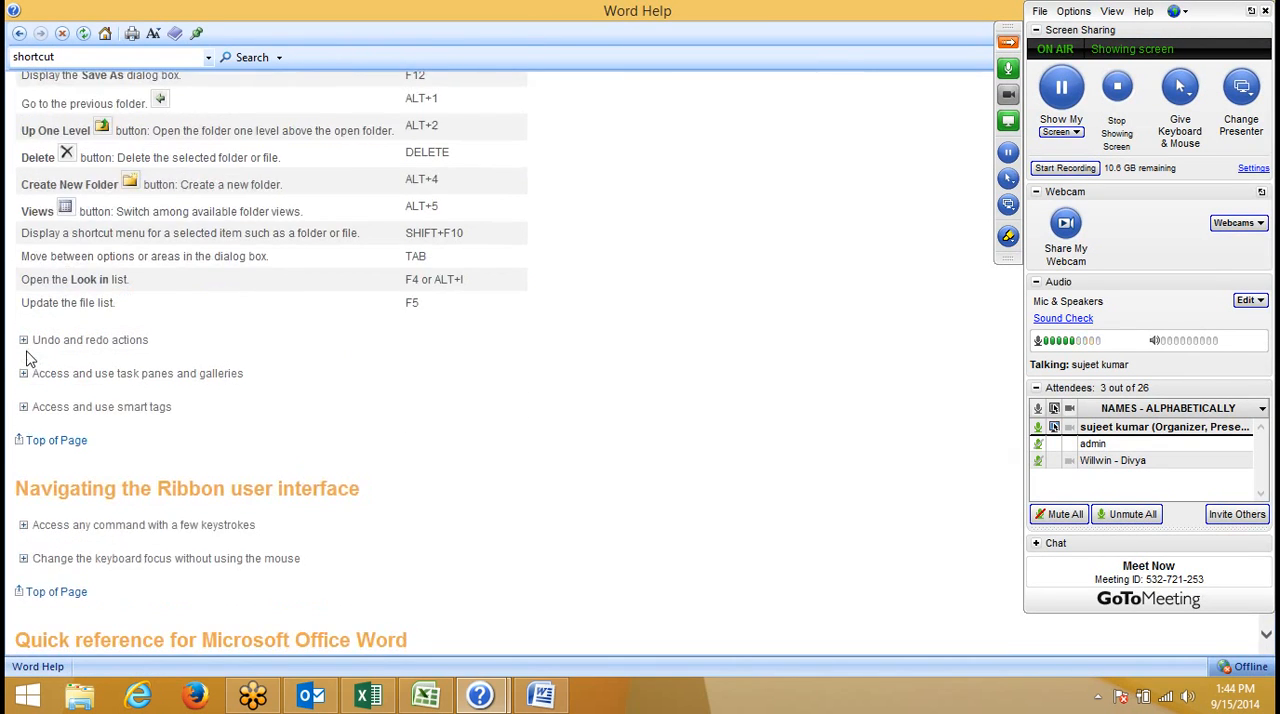
- Expand "Access any command with a few keystrokes" under Navigating the Ribbon user interface and review the access key instructions
scroll(27, 360, down, 3)
click(26, 351)
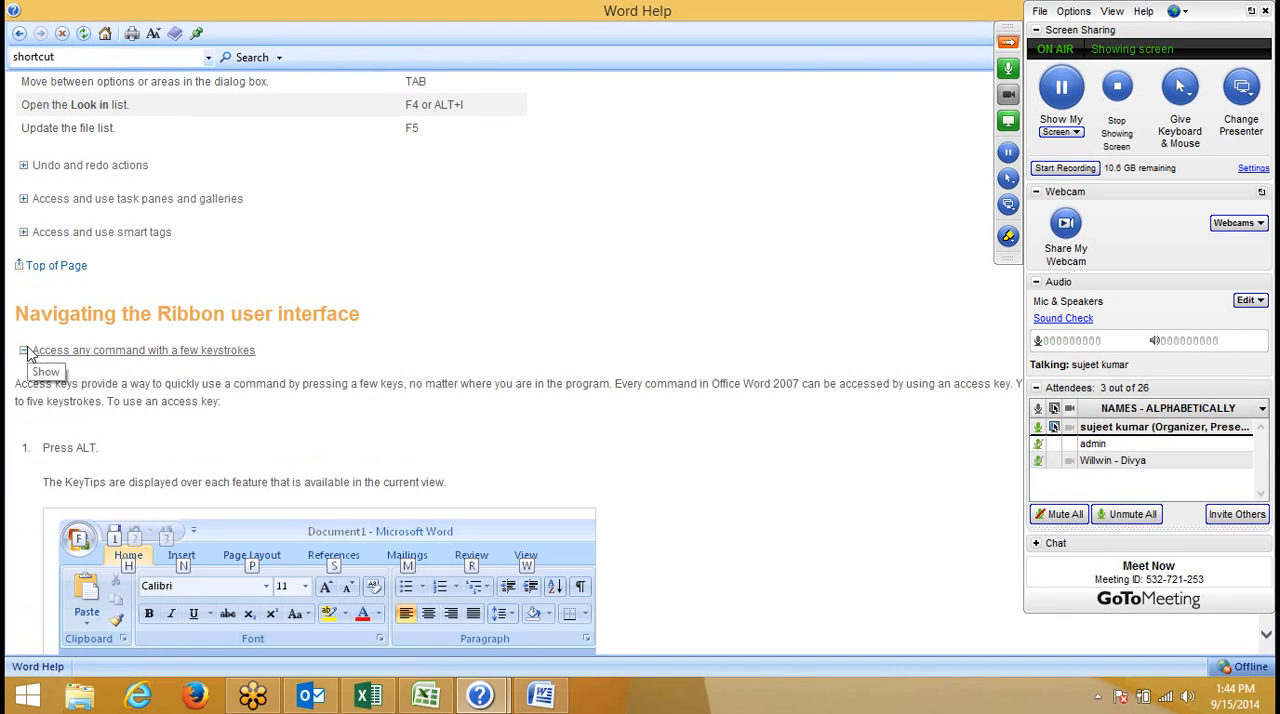
scroll(28, 350, down, 5)
scroll(29, 346, down, 4)
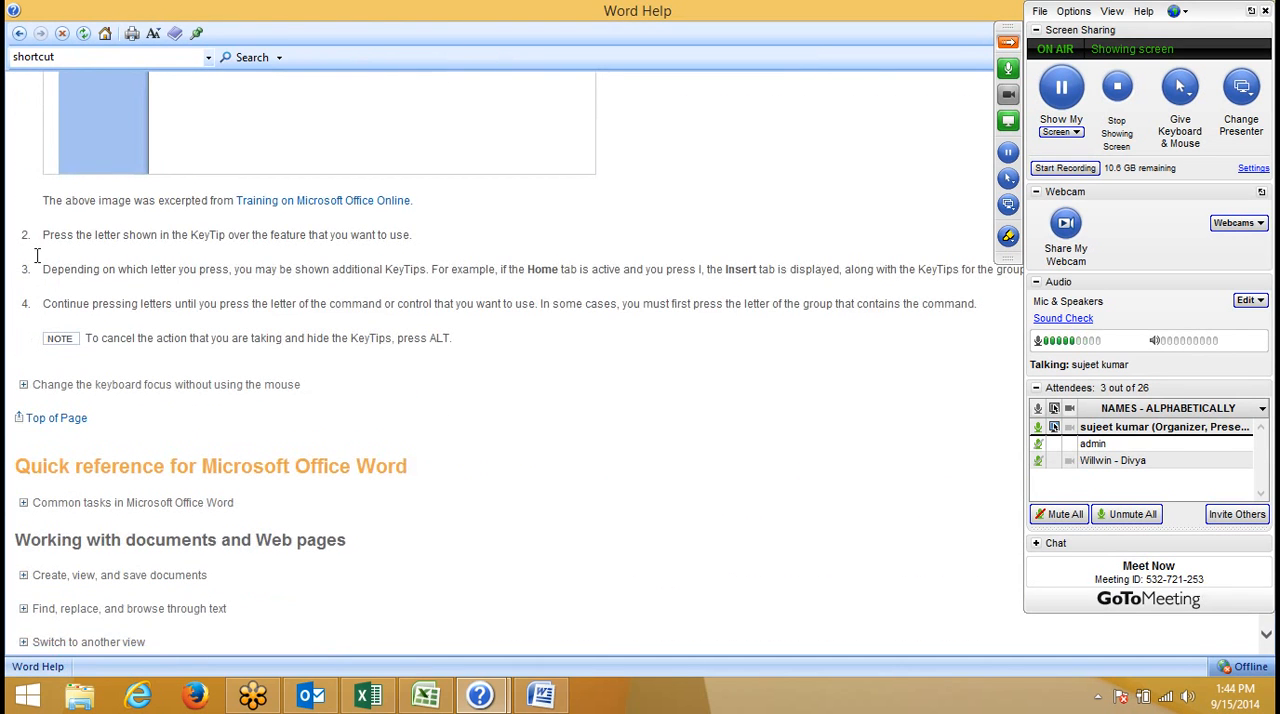
- Collapse the GoToMeeting control panel, minimize Word and the Help windows, and select cells in the Book2 workbook, ending at C5
click(1002, 45)
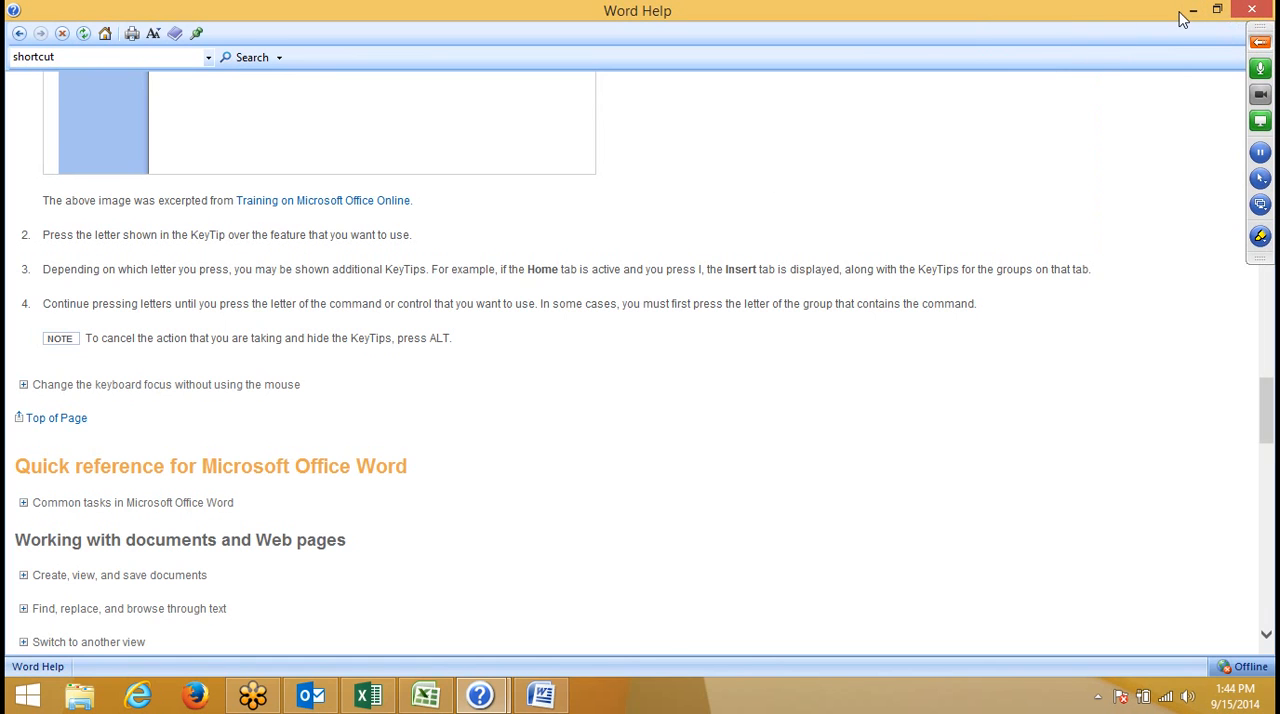
click(1194, 12)
click(1195, 12)
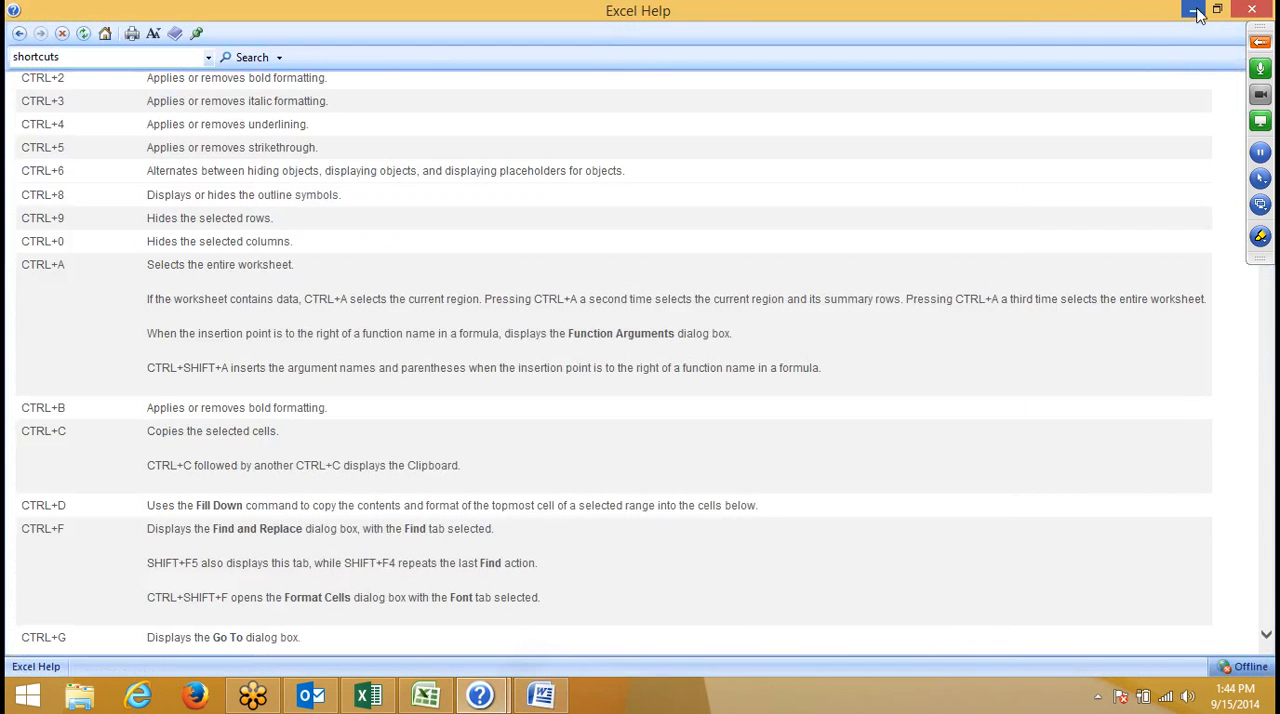
click(1198, 14)
click(194, 353)
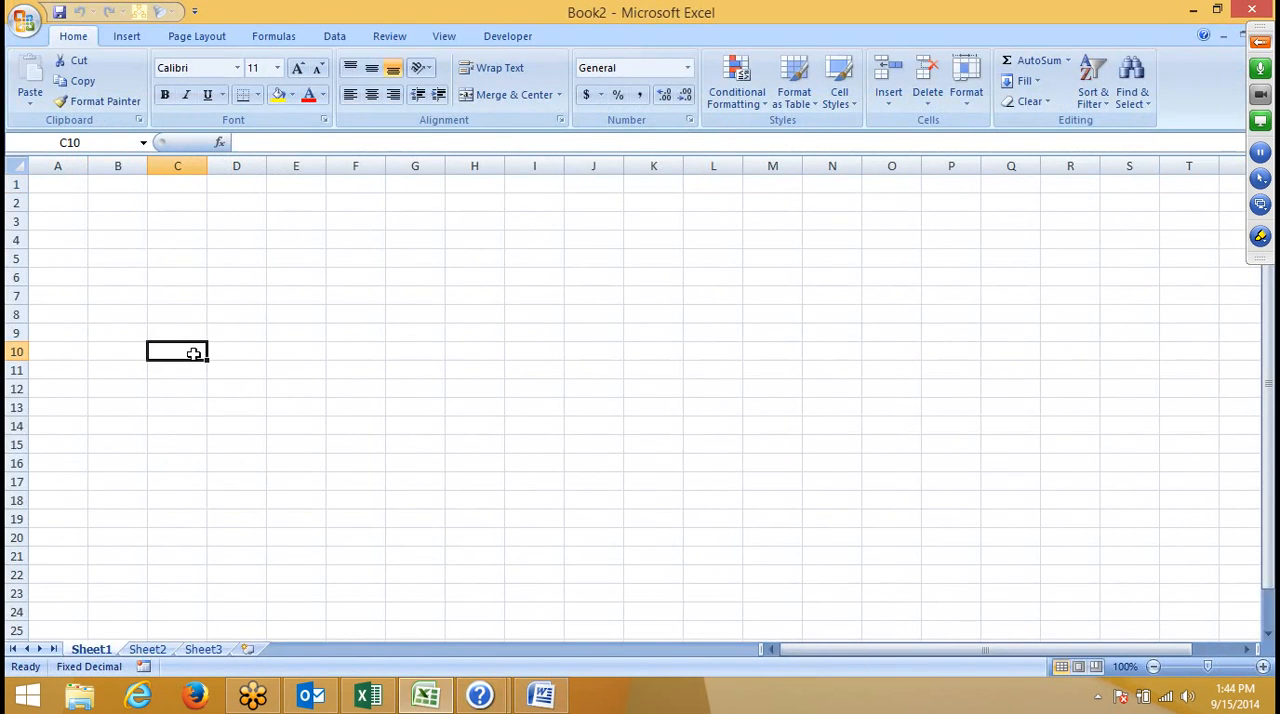
click(134, 222)
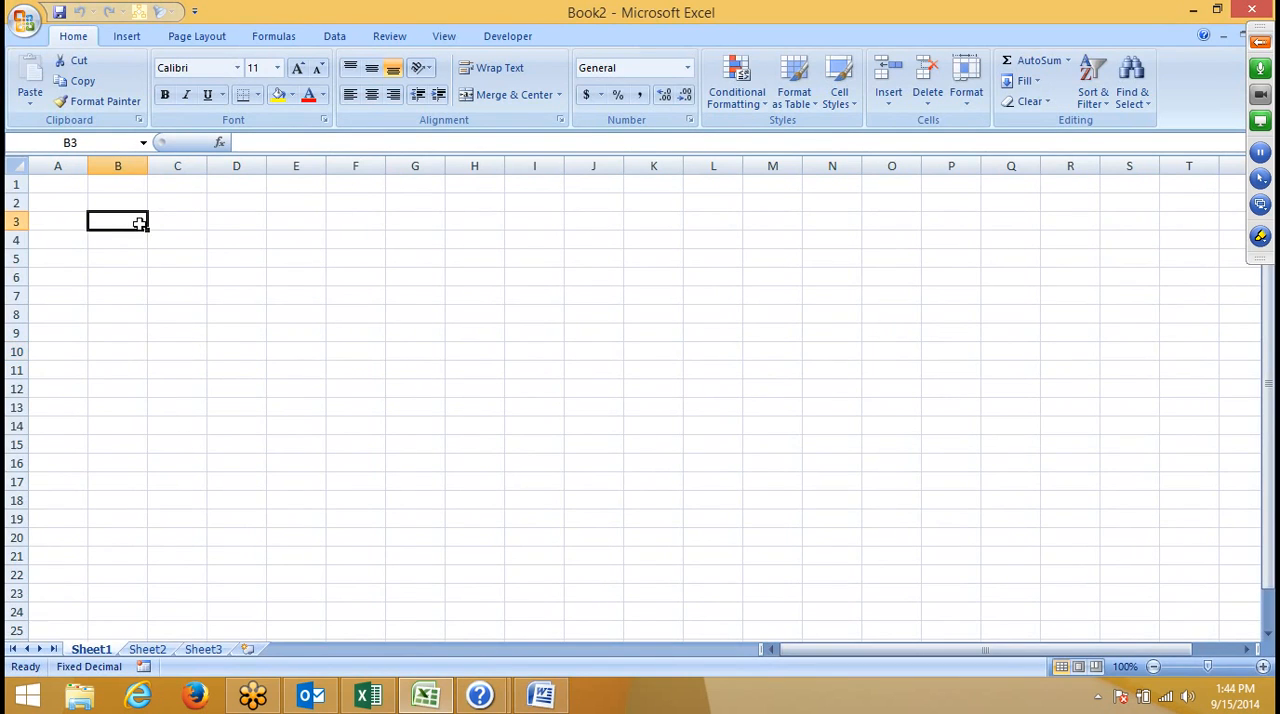
click(116, 165)
click(185, 252)
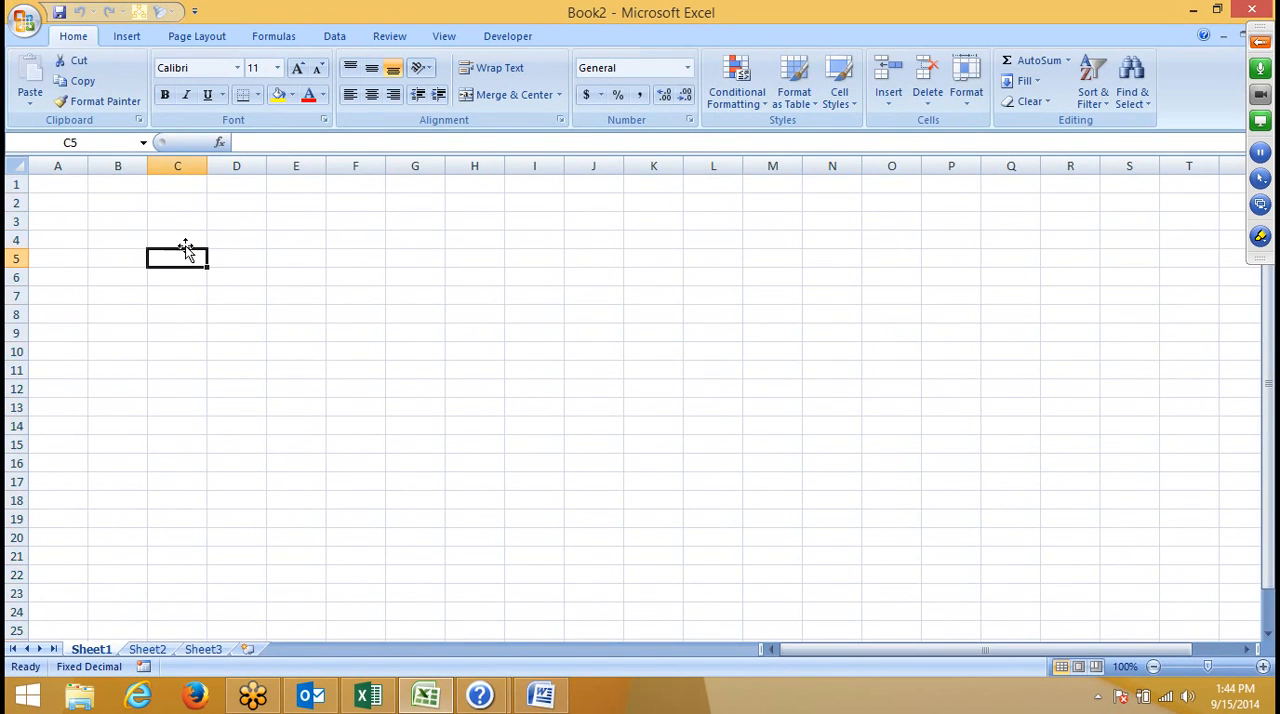
- Search Excel Help for "limits" and open the "Excel specifications and limits" topic
key(F1)
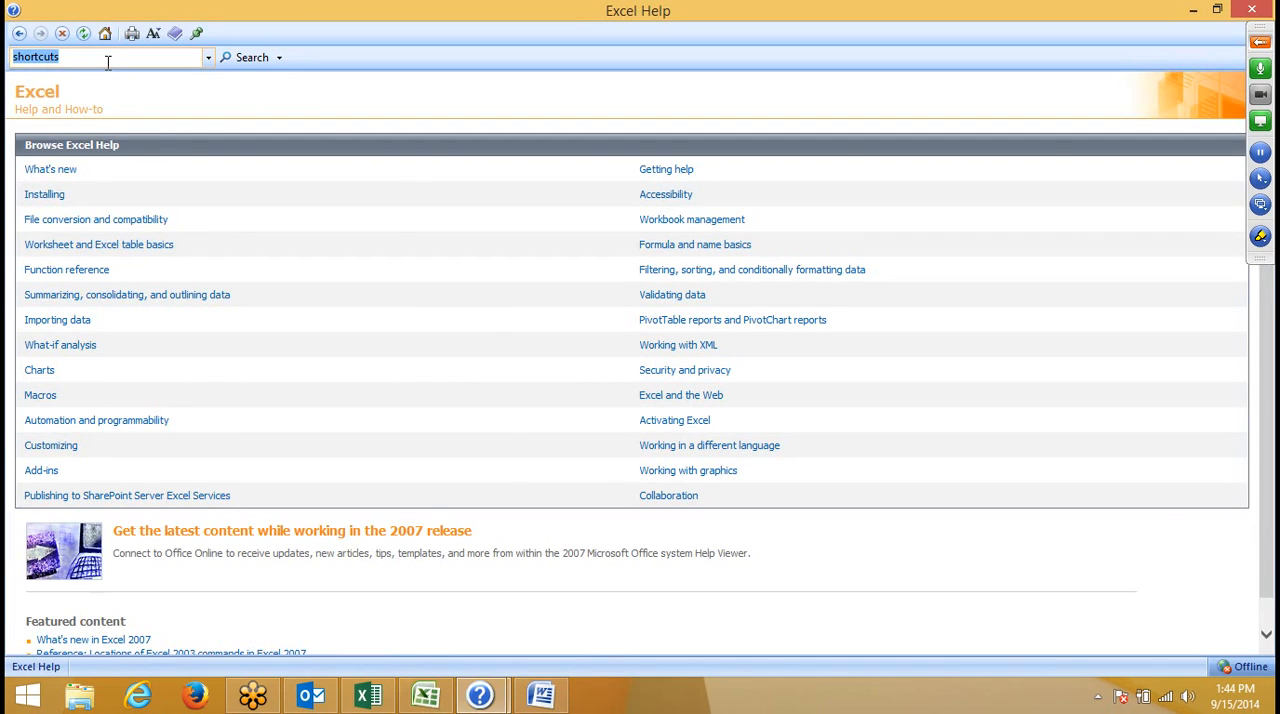
text(limits)
key(Return)
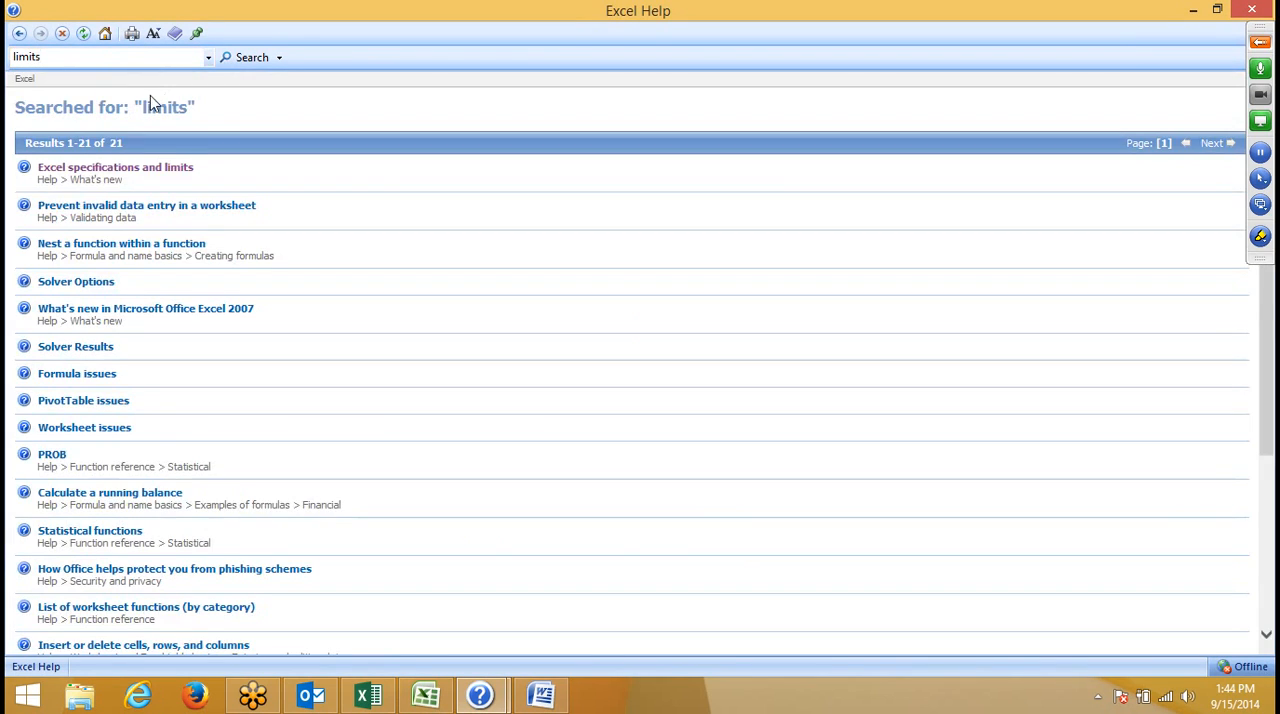
click(122, 168)
- Review the worksheet, workbook and calculation limits, close Excel Help, and select cell O9 in Book2
scroll(166, 297, down, 12)
scroll(167, 305, down, 8)
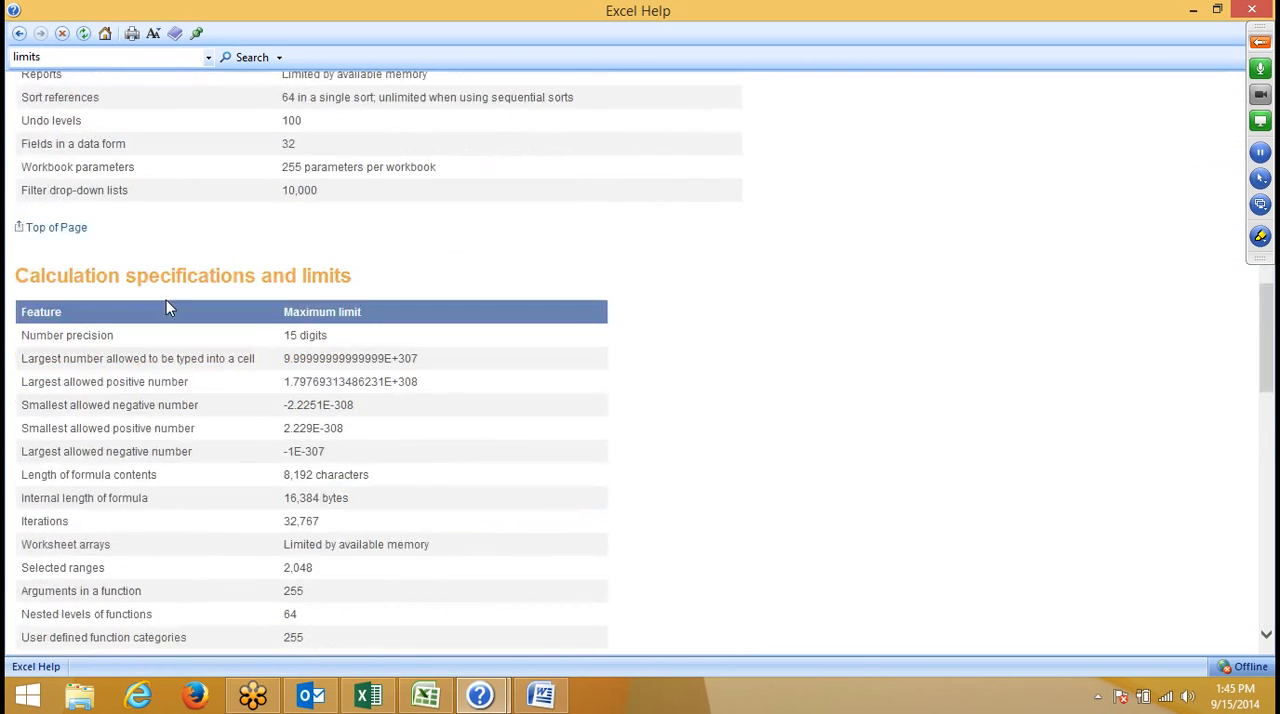
scroll(167, 305, up, 13)
scroll(170, 303, up, 5)
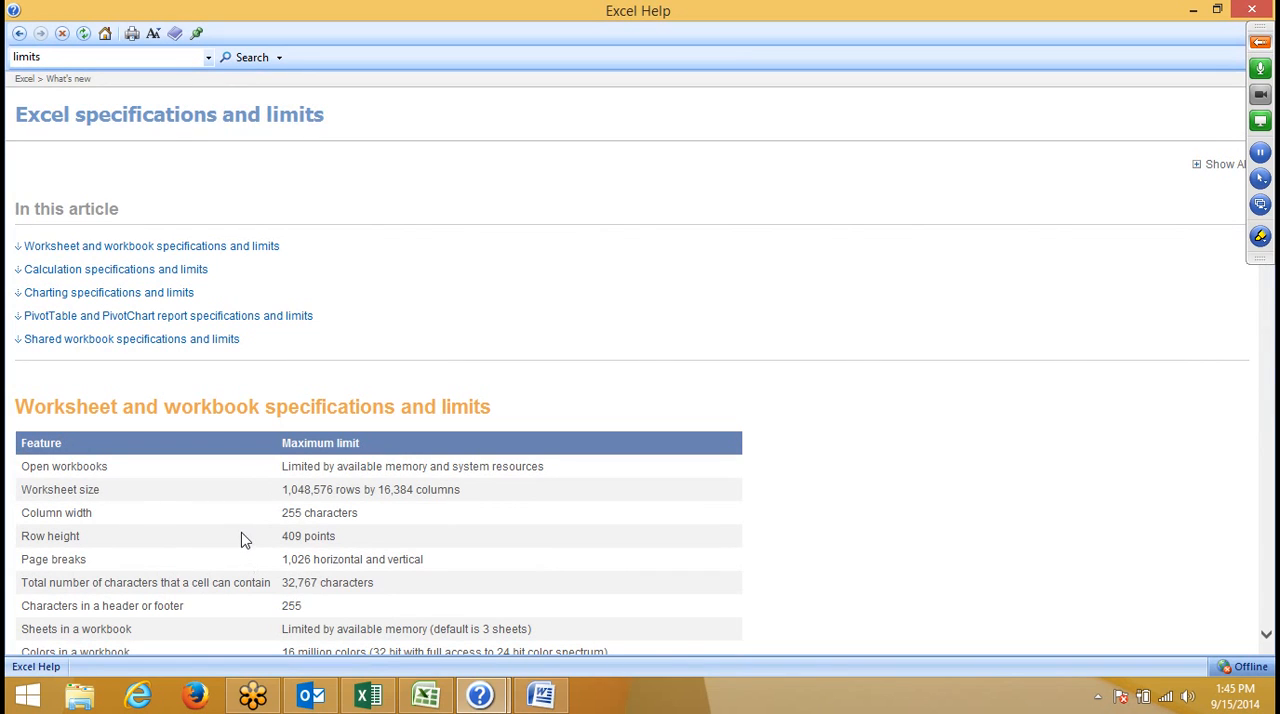
scroll(230, 475, down, 2)
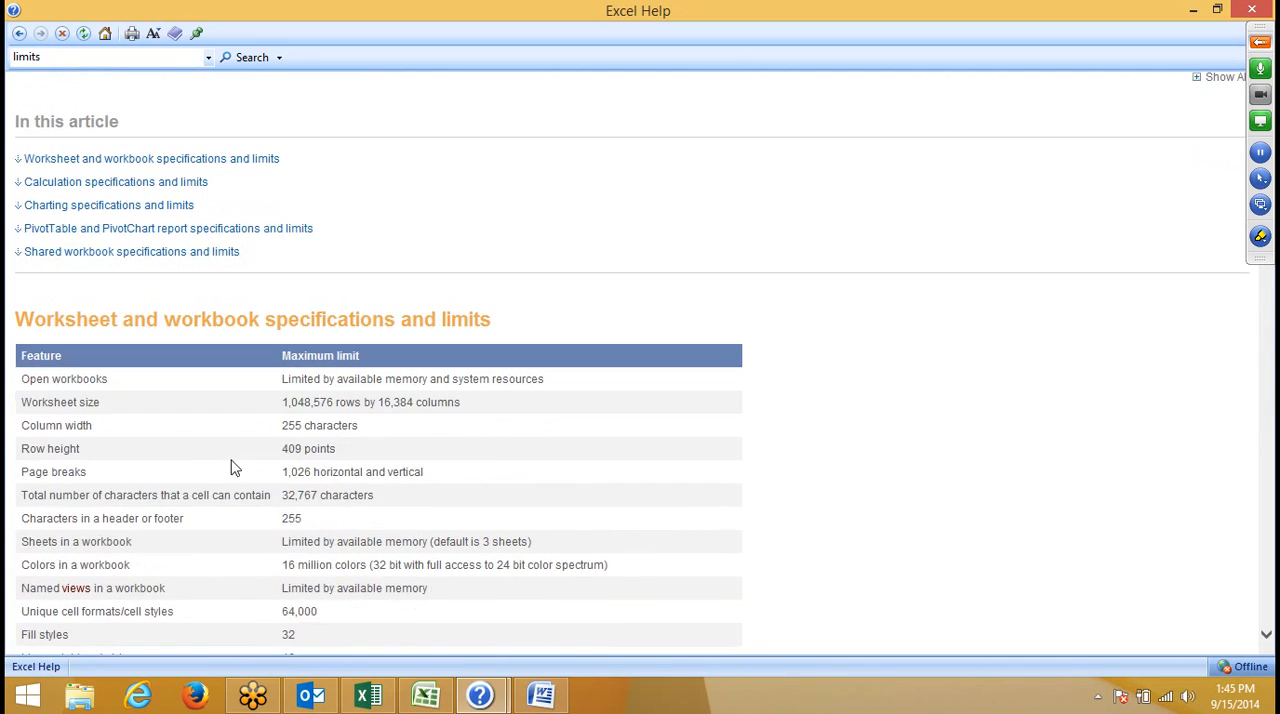
scroll(230, 467, down, 6)
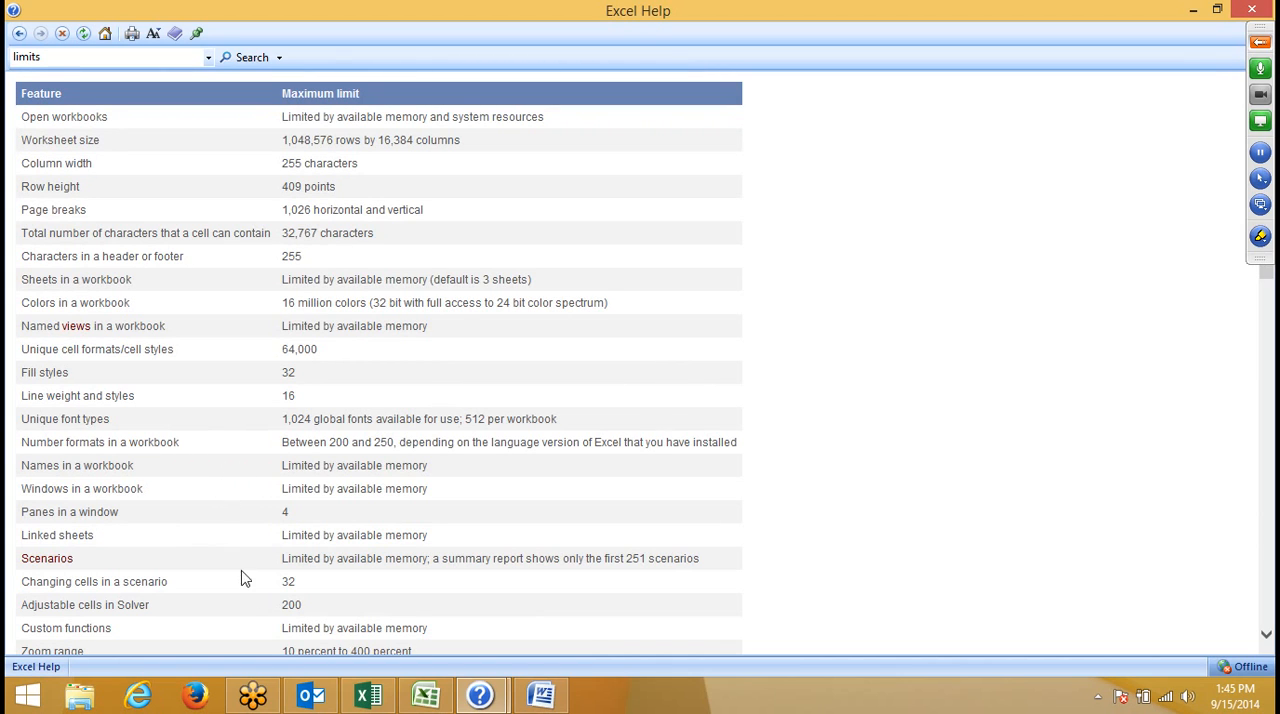
scroll(248, 588, down, 16)
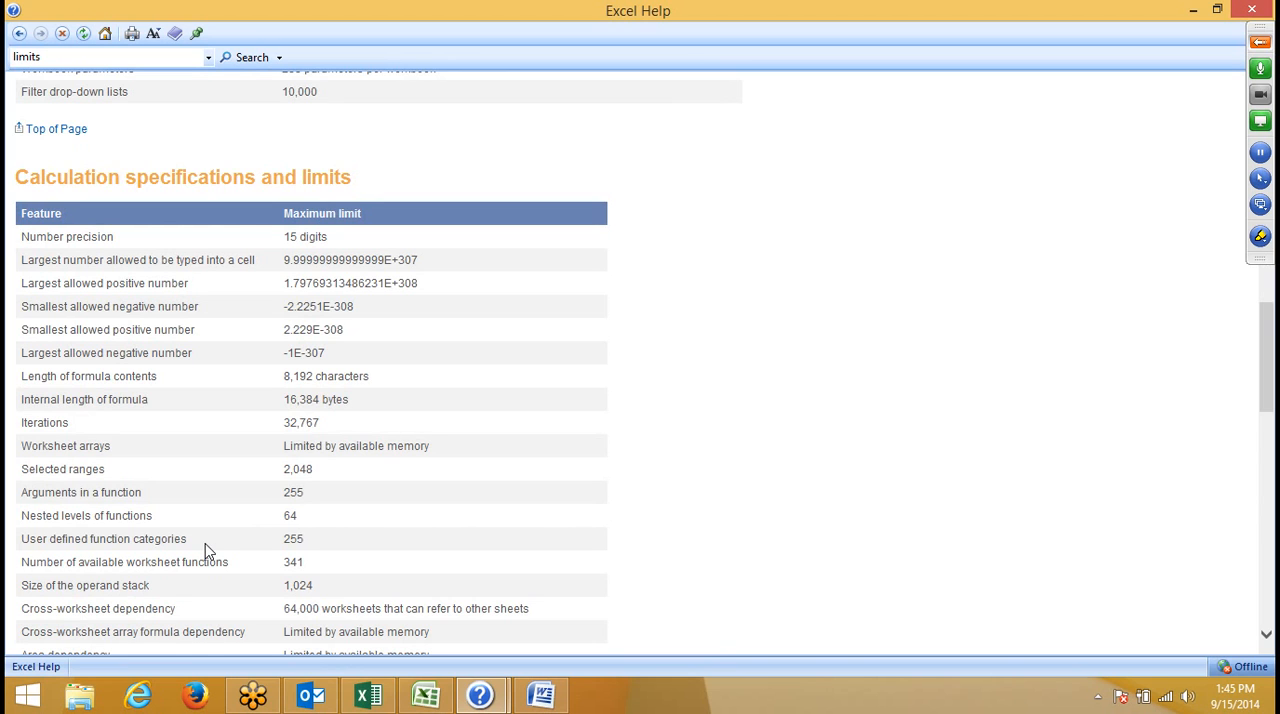
click(1247, 12)
click(885, 334)
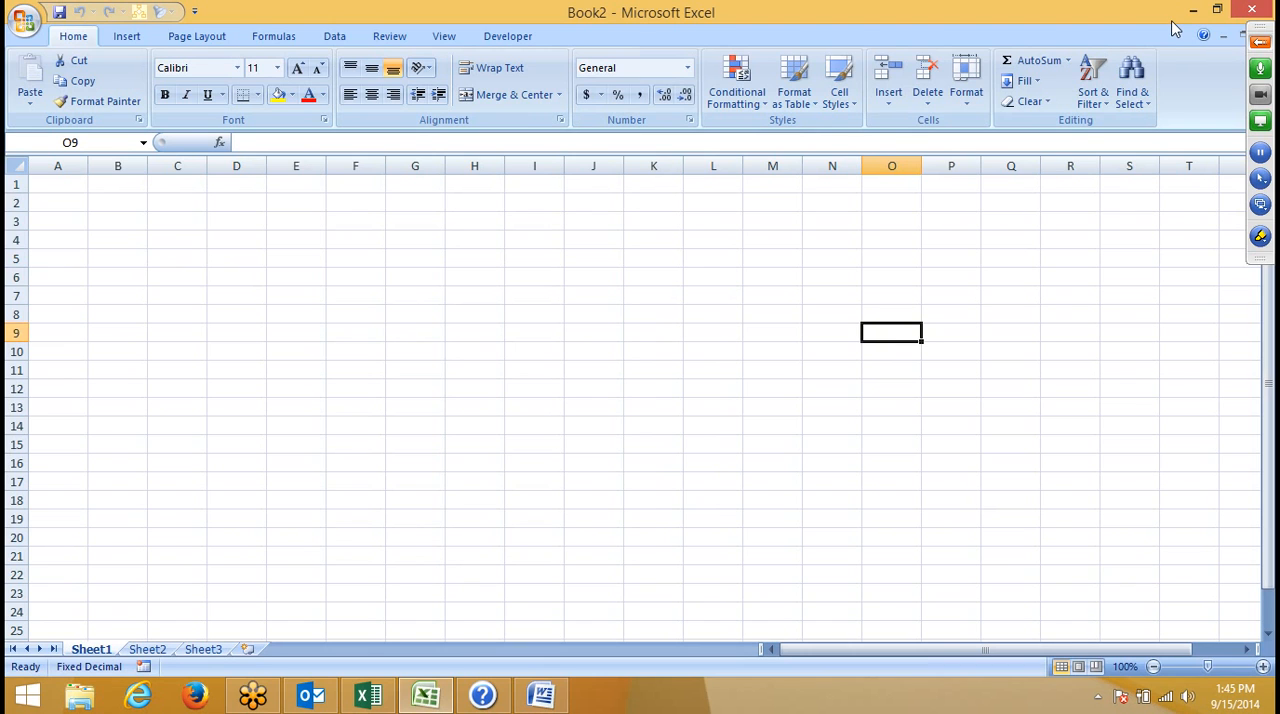
- Show the Windows desktop and open Windows Help and Support
key(super+d)
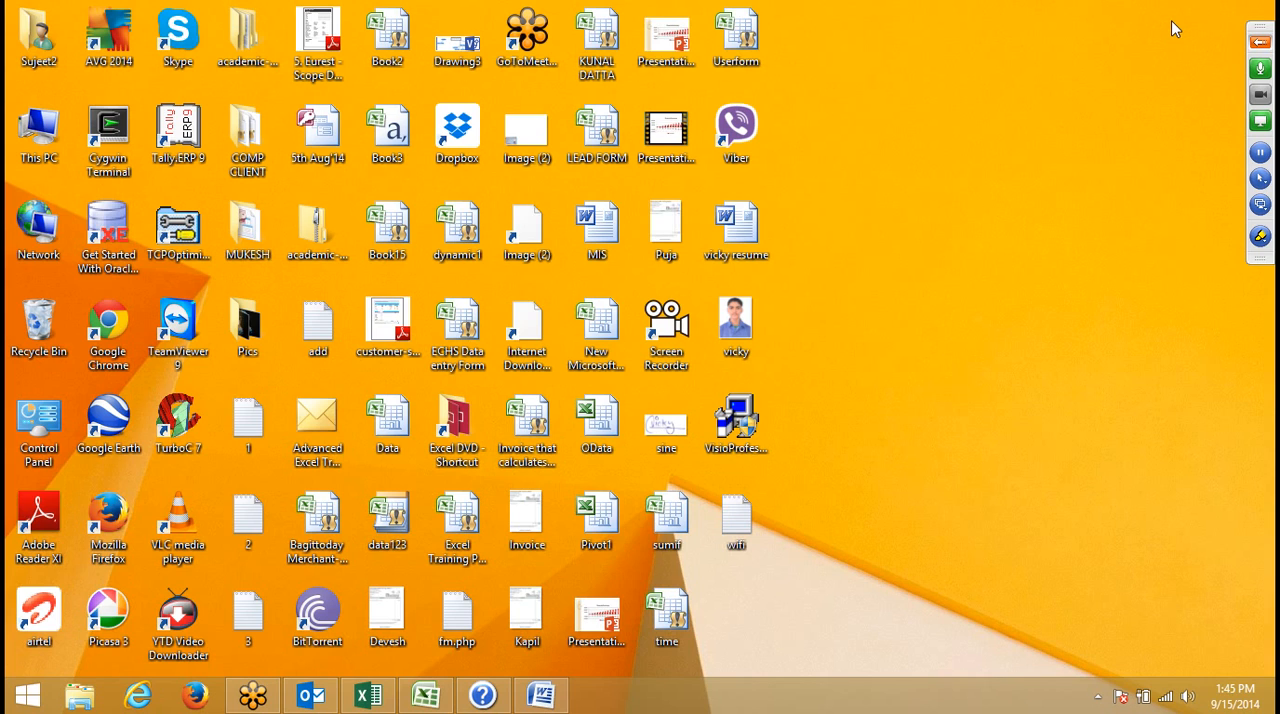
key(F1)
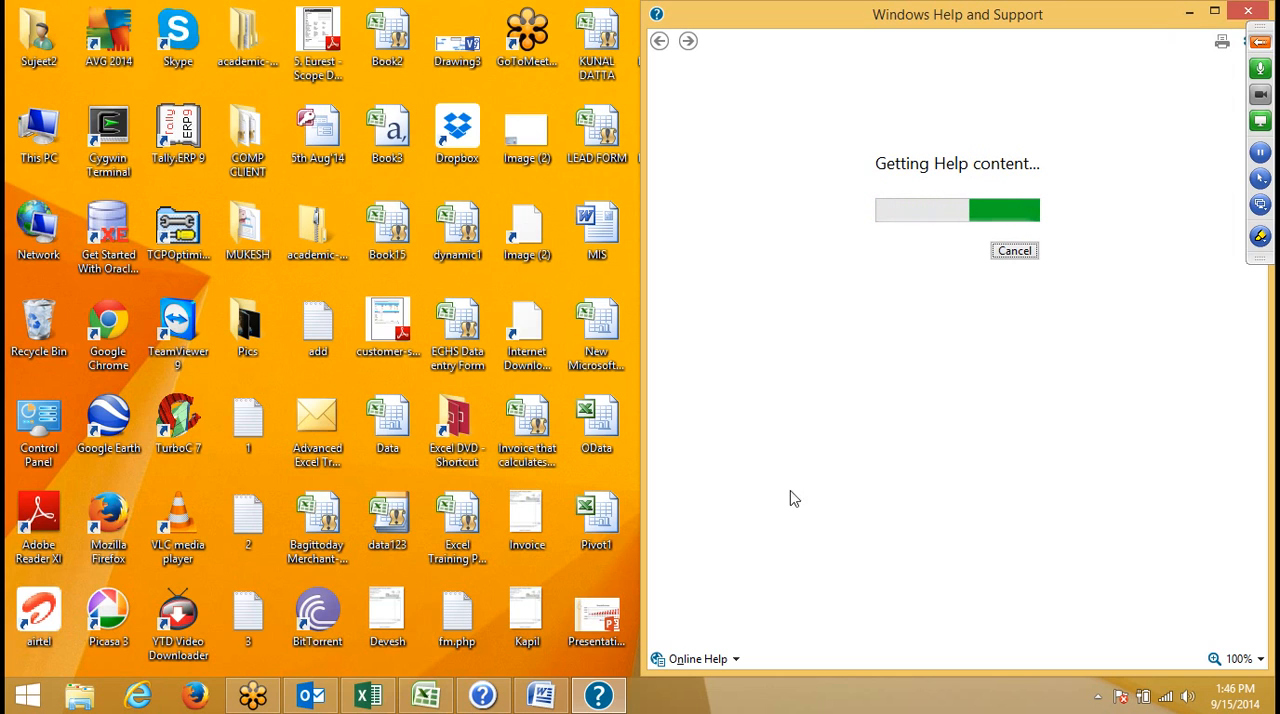
- Switch to the Book1 workbook in Excel 2013 and select cell D10 on Sheet2
click(385, 700)
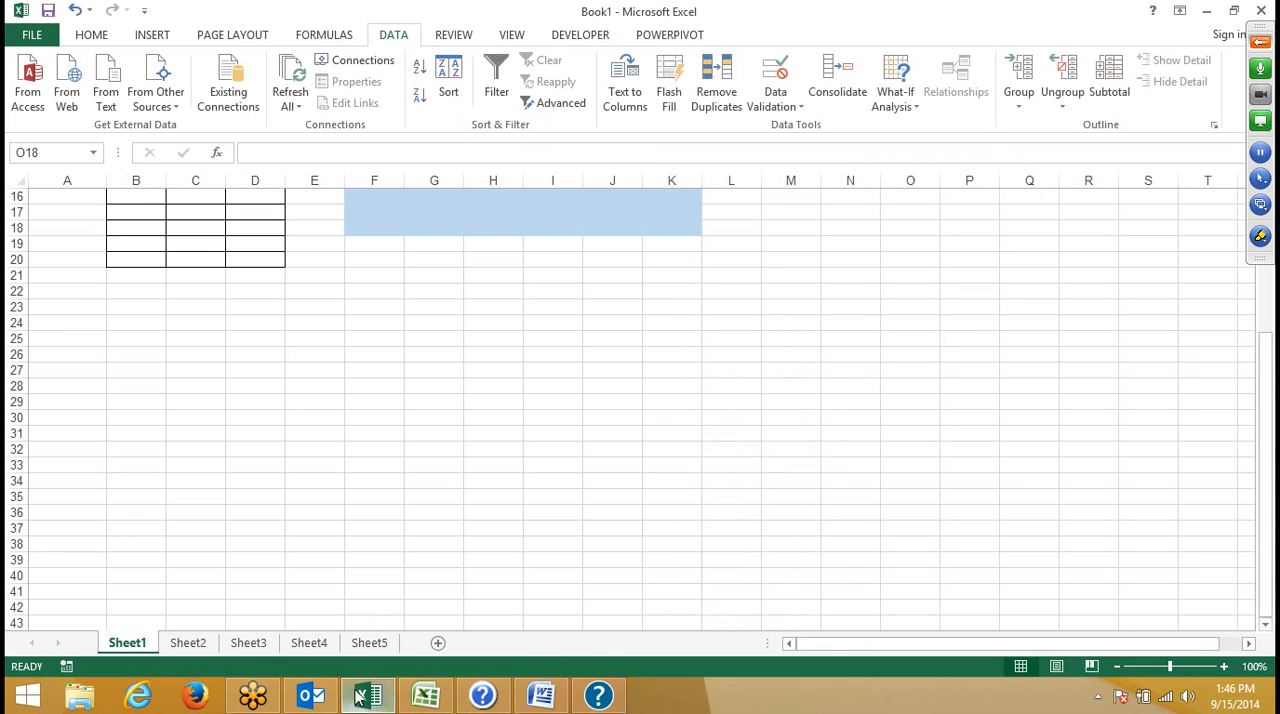
click(398, 368)
click(211, 643)
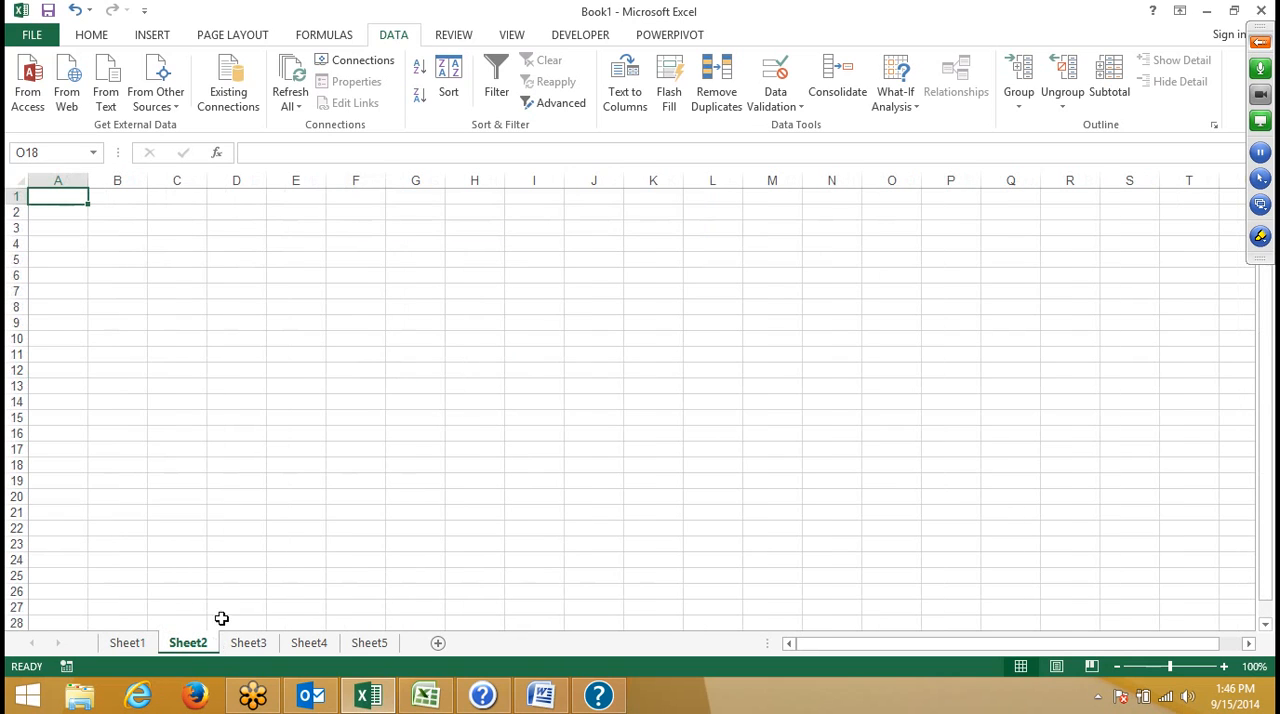
click(253, 340)
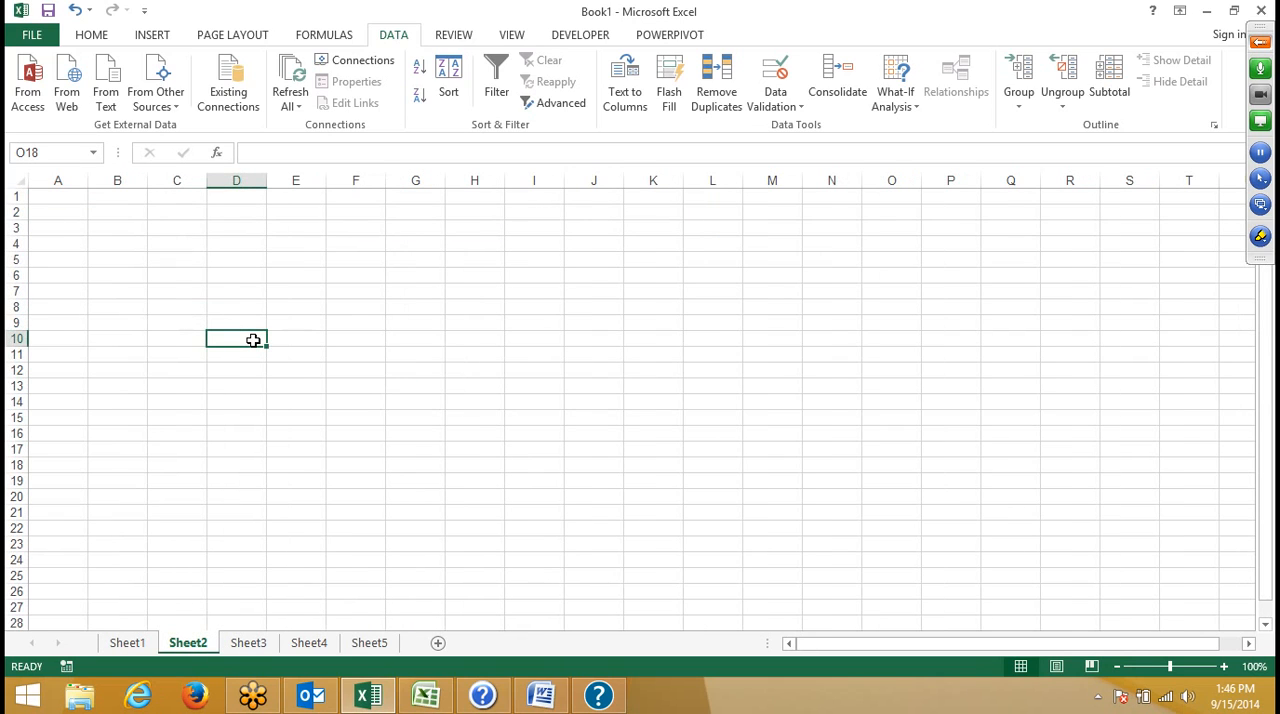
- Open the page for creating a new workbook and browse the available templates
click(33, 36)
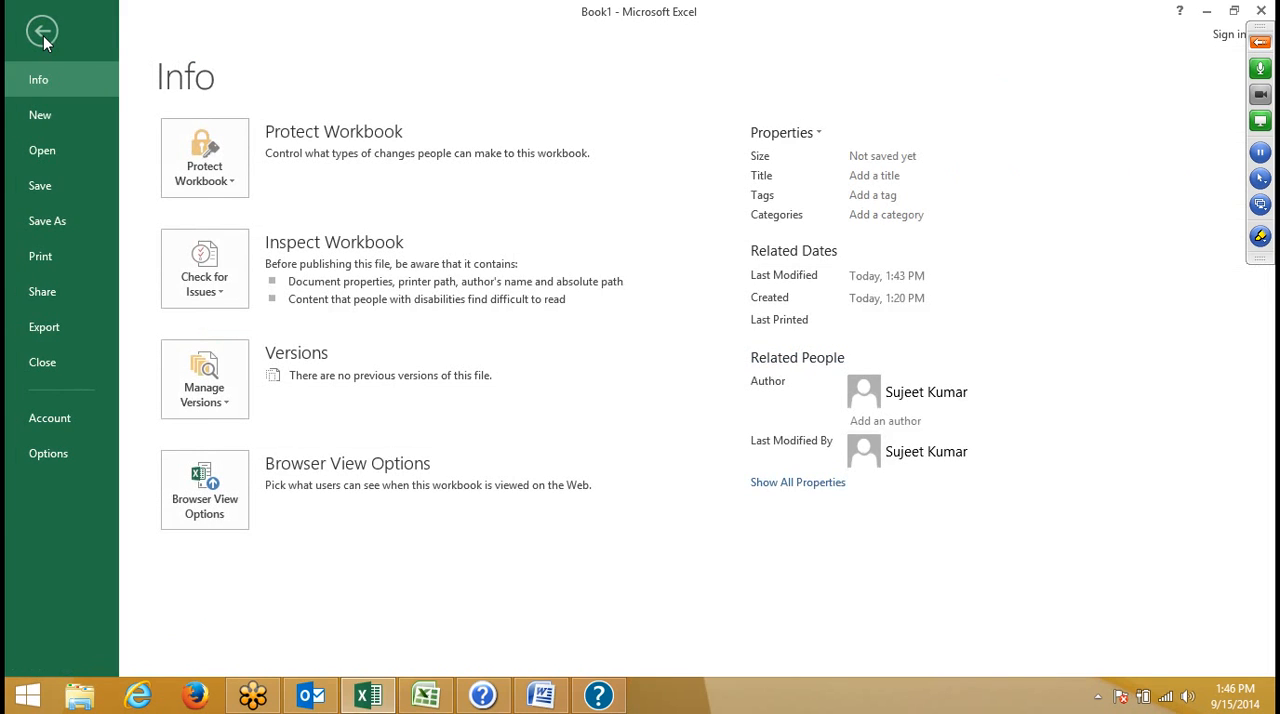
click(42, 117)
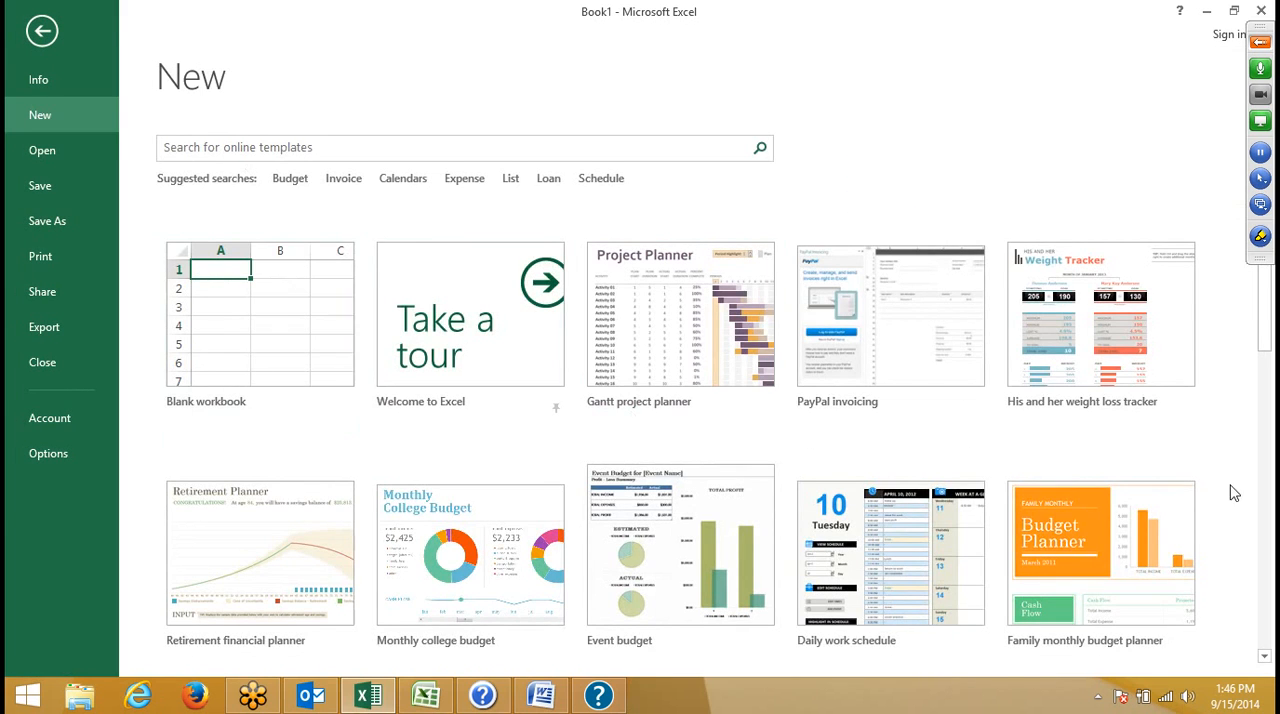
scroll(528, 323, down, 3)
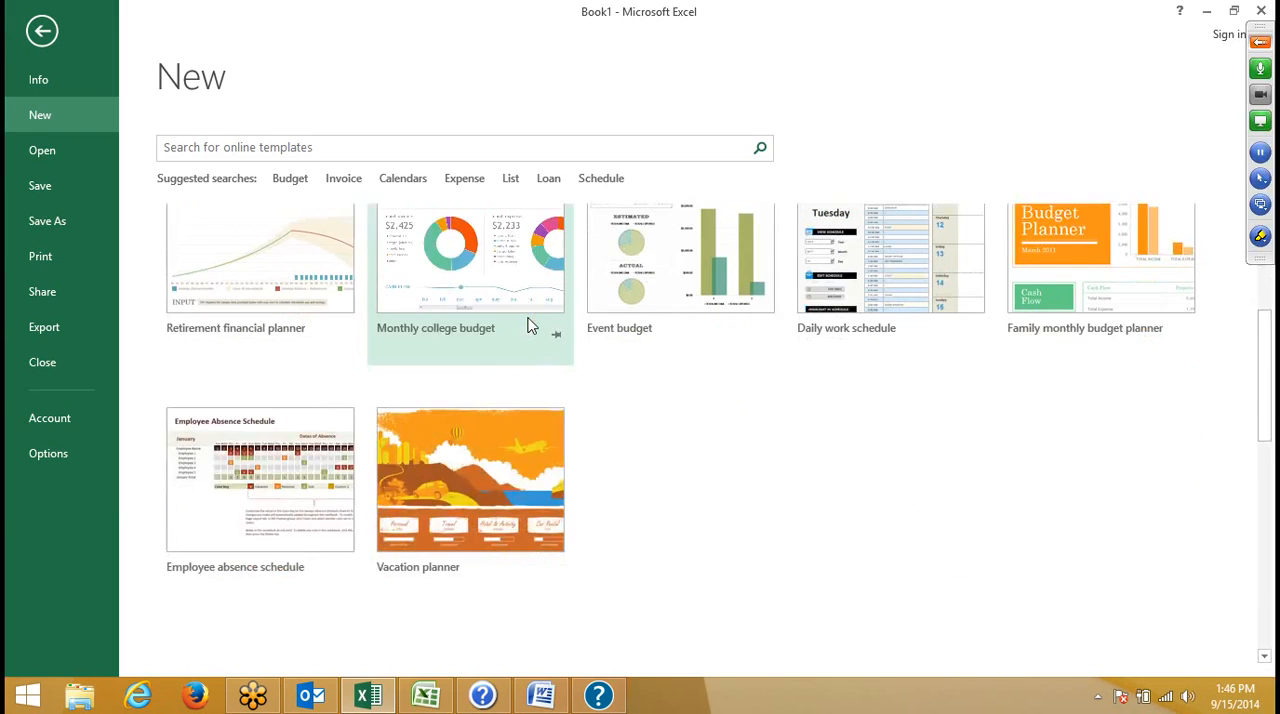
- Switch to Book2 in Excel 2007 and display the Work orders templates under Invoices for creating a new workbook
scroll(528, 323, up, 3)
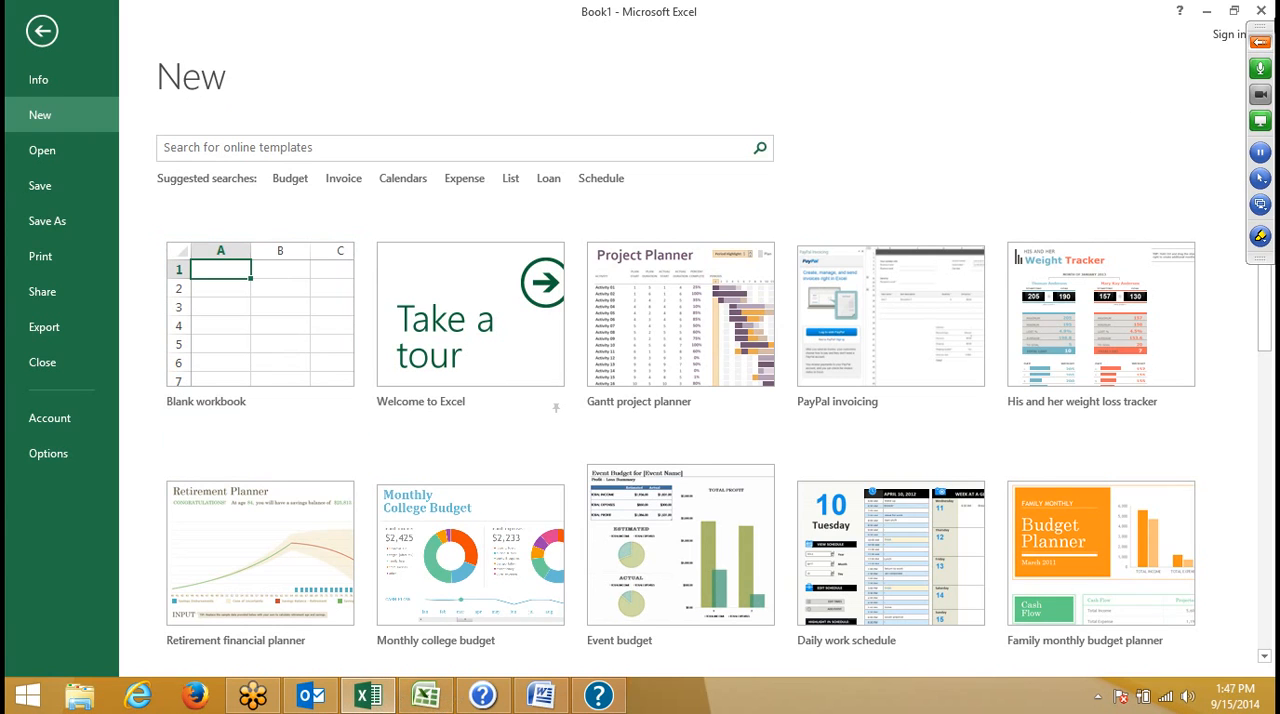
click(1259, 39)
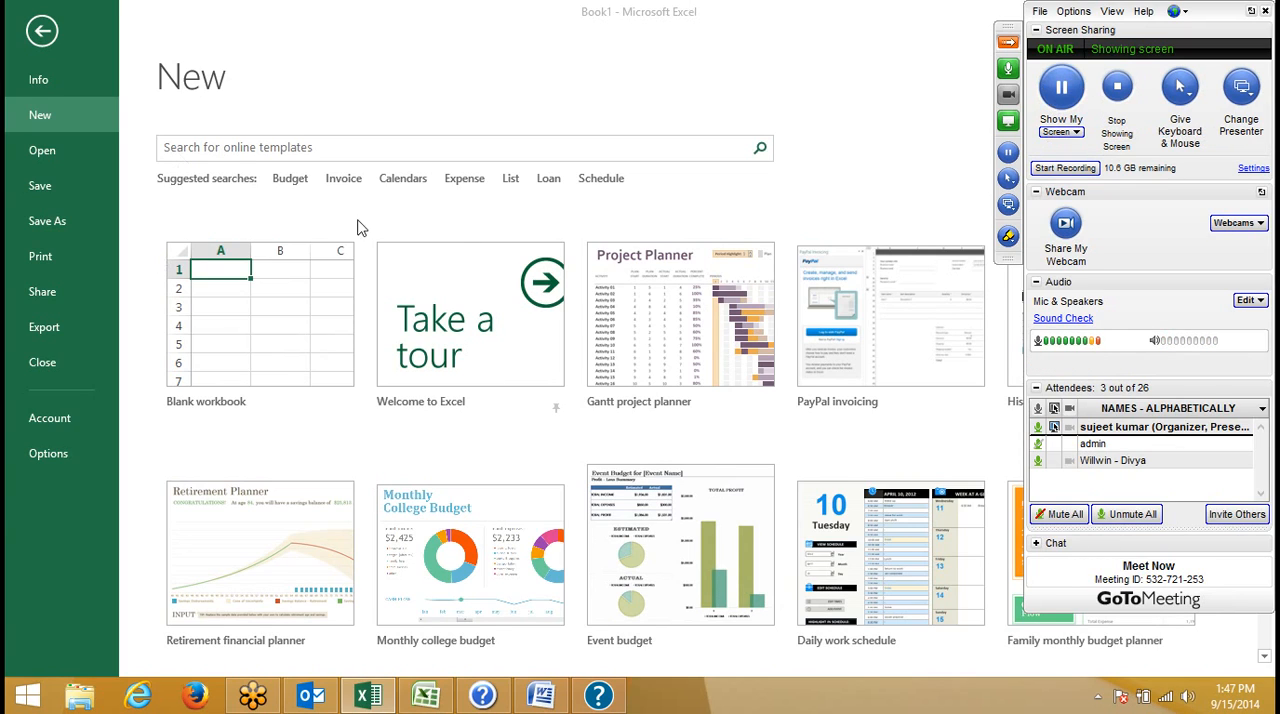
click(433, 703)
click(22, 22)
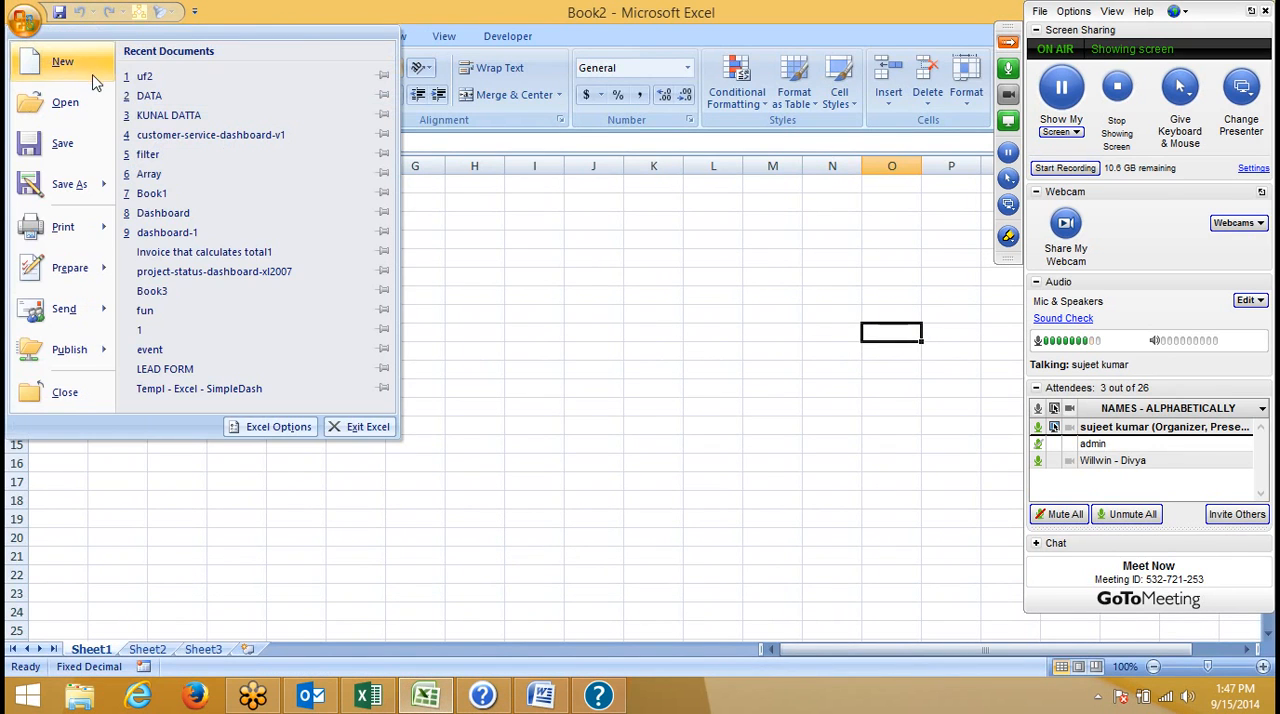
click(90, 72)
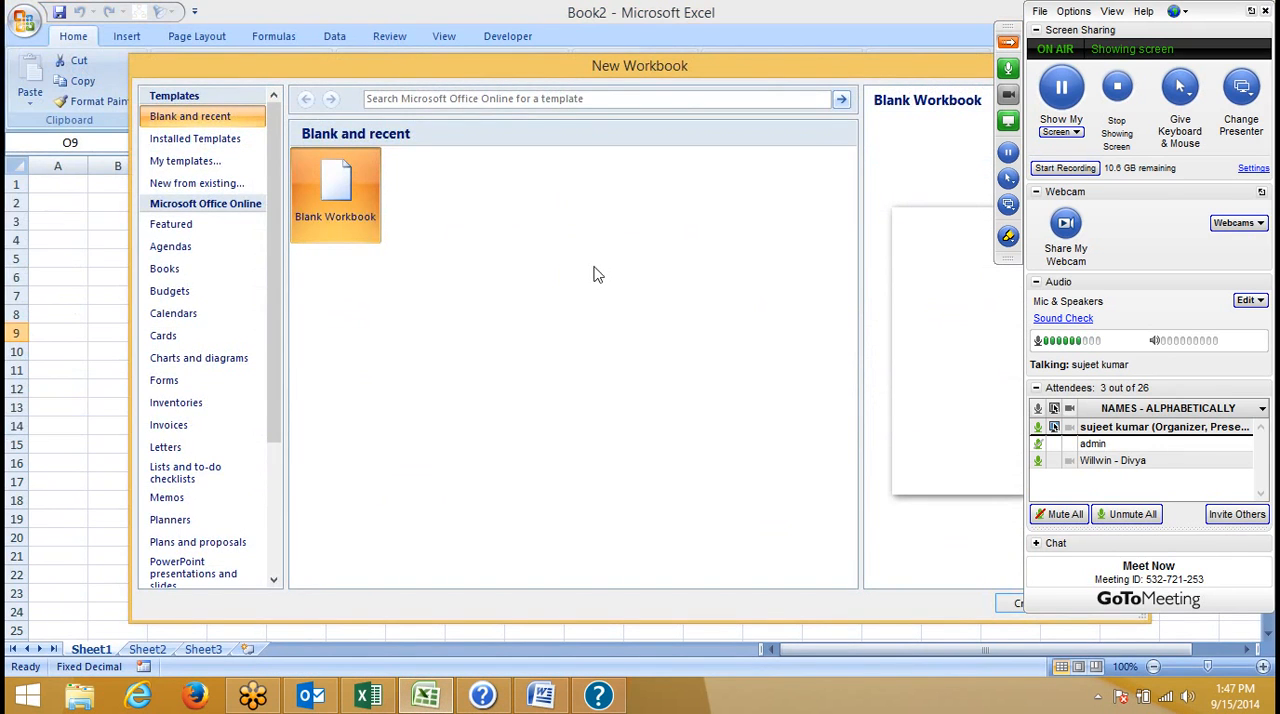
click(1003, 55)
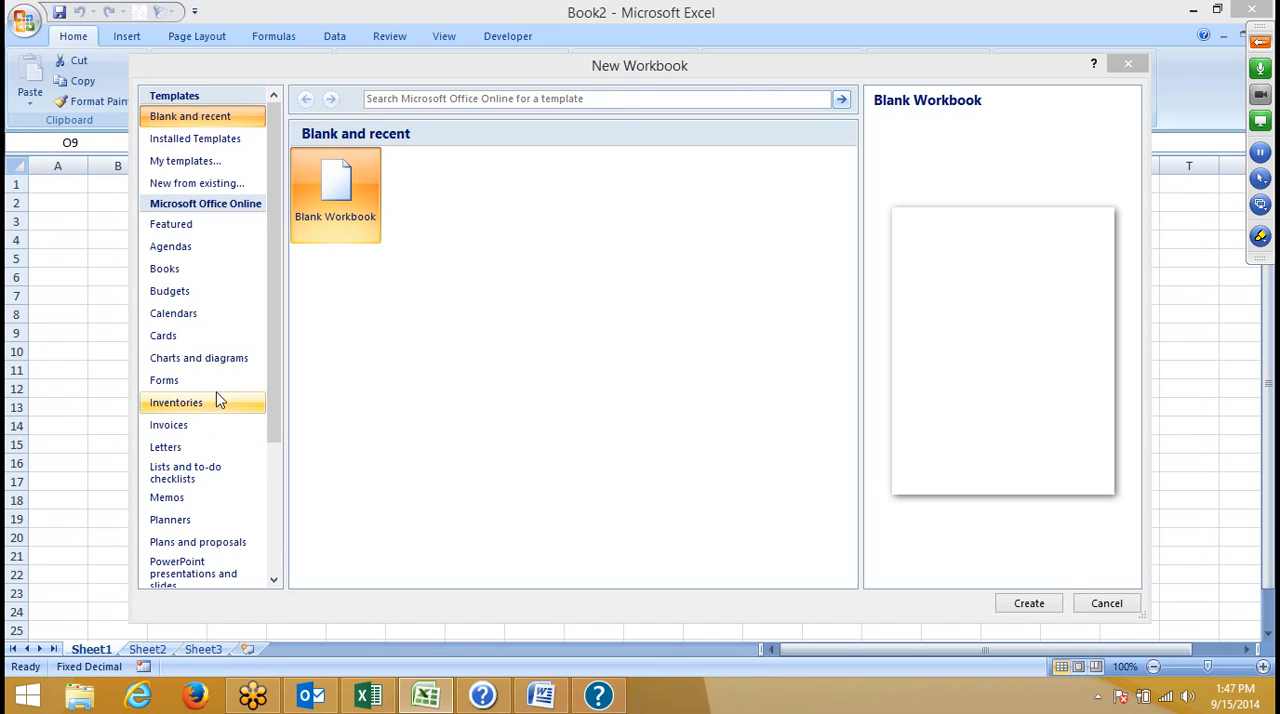
click(211, 432)
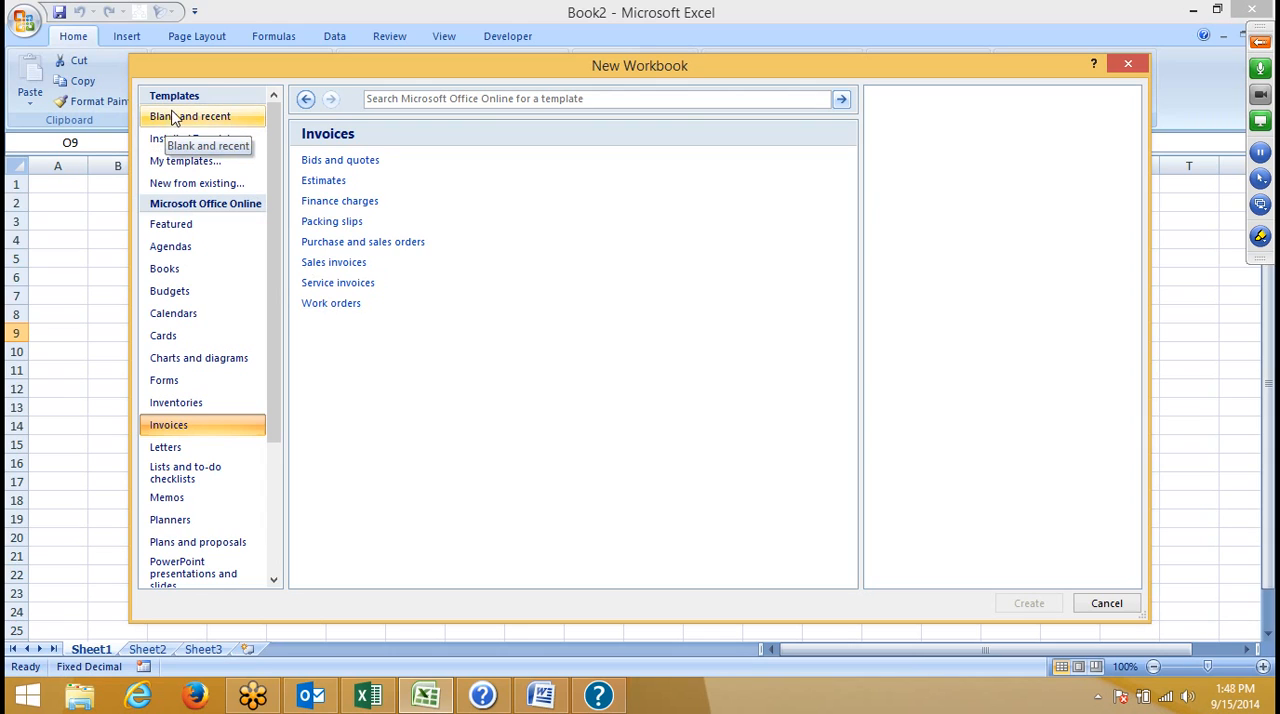
click(318, 305)
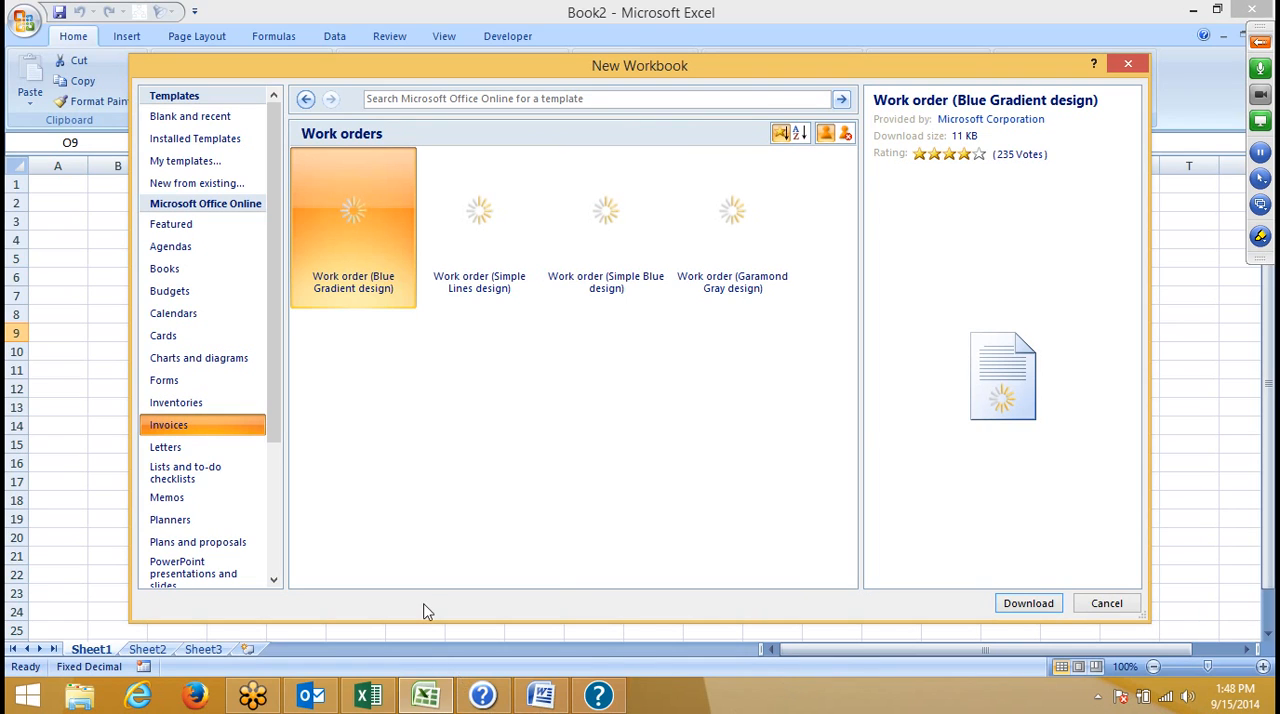
- Switch back to Excel 2013 and try to create a workbook from the Employee absence schedule template
mouse_move(376, 697)
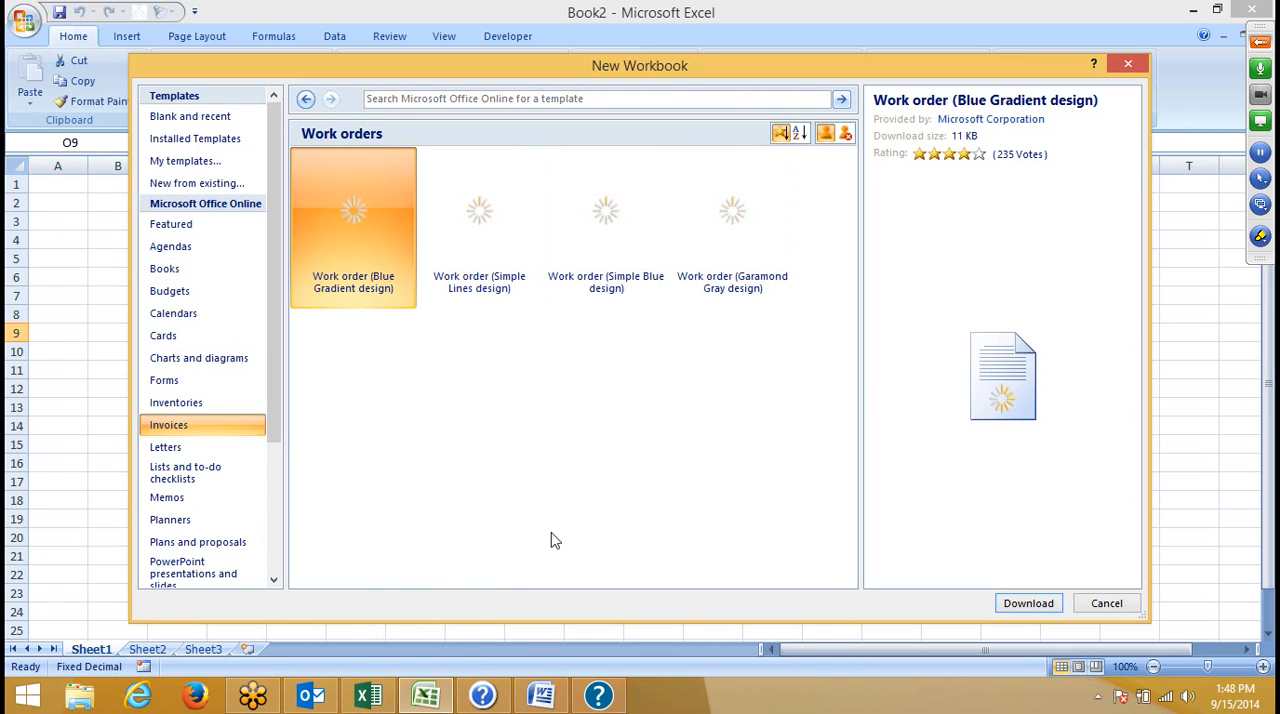
click(383, 704)
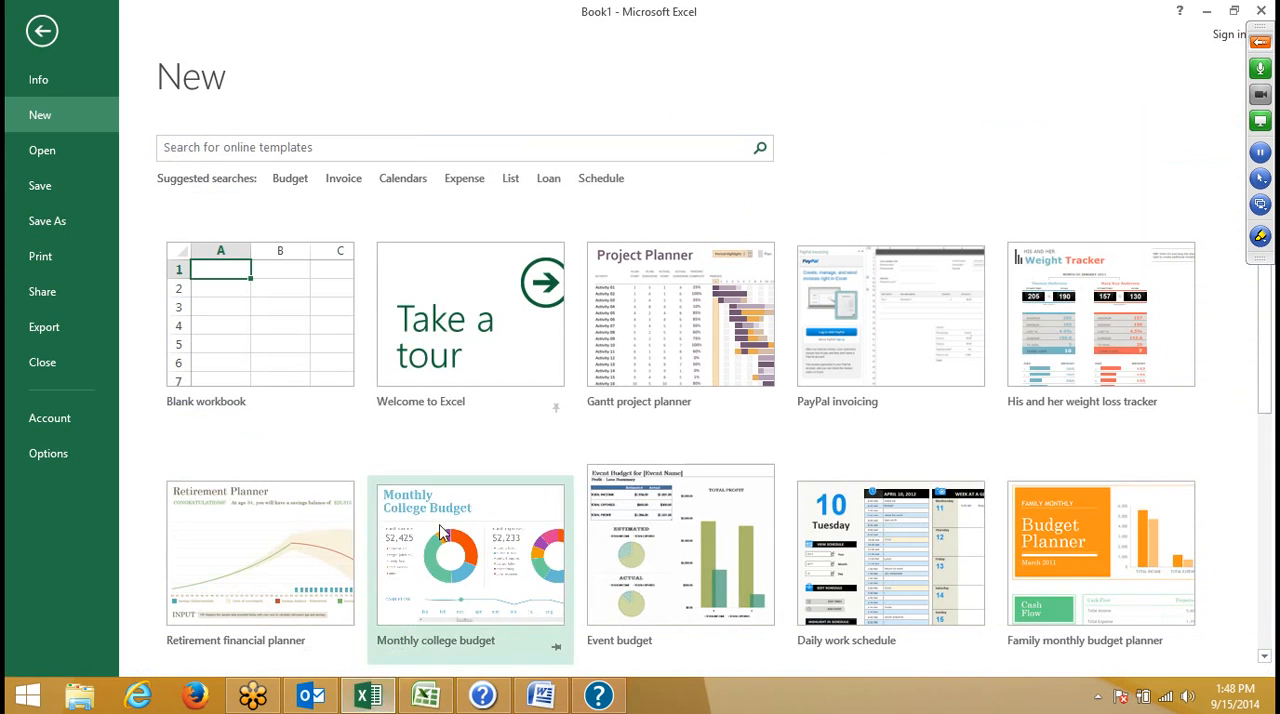
scroll(930, 430, down, 3)
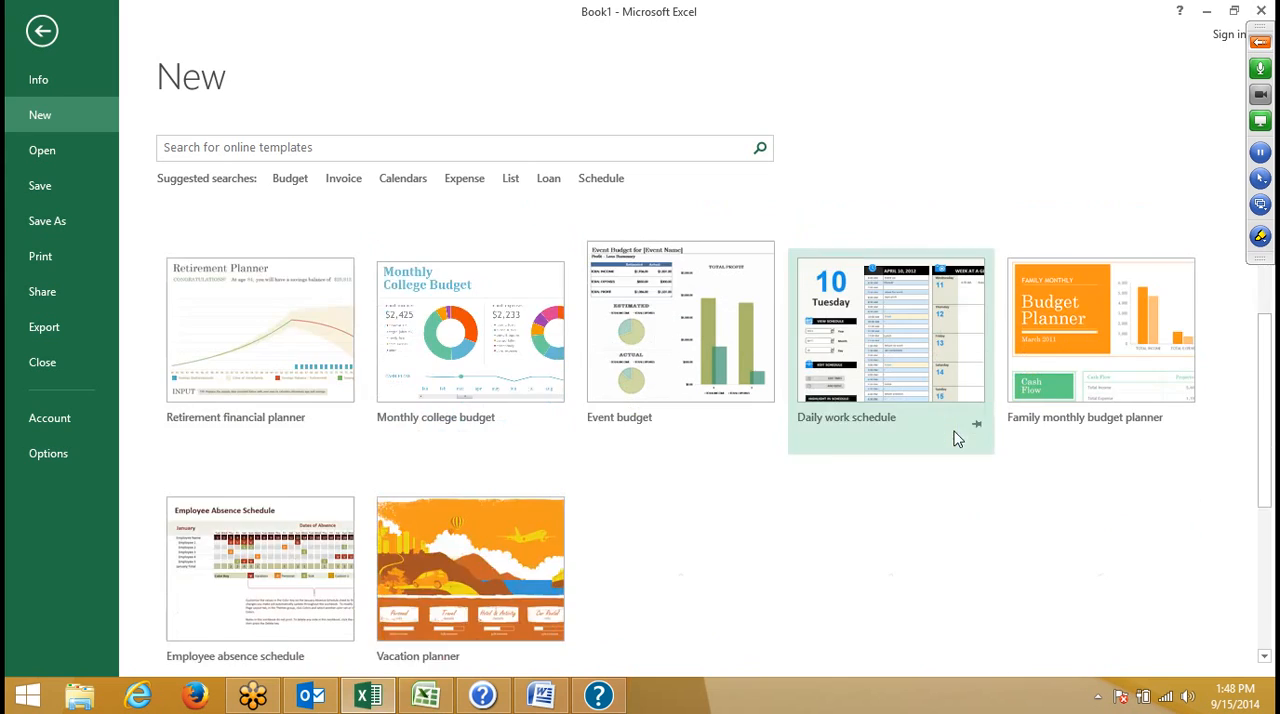
scroll(938, 490, up, 1)
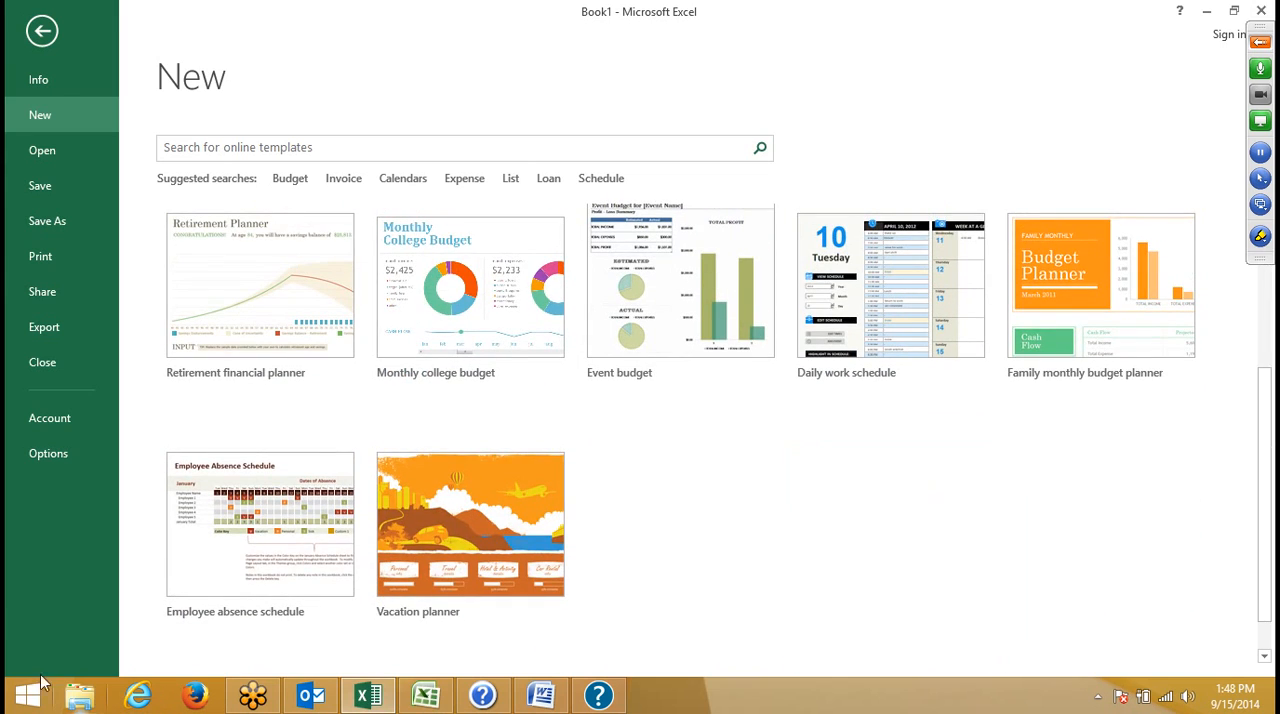
click(245, 546)
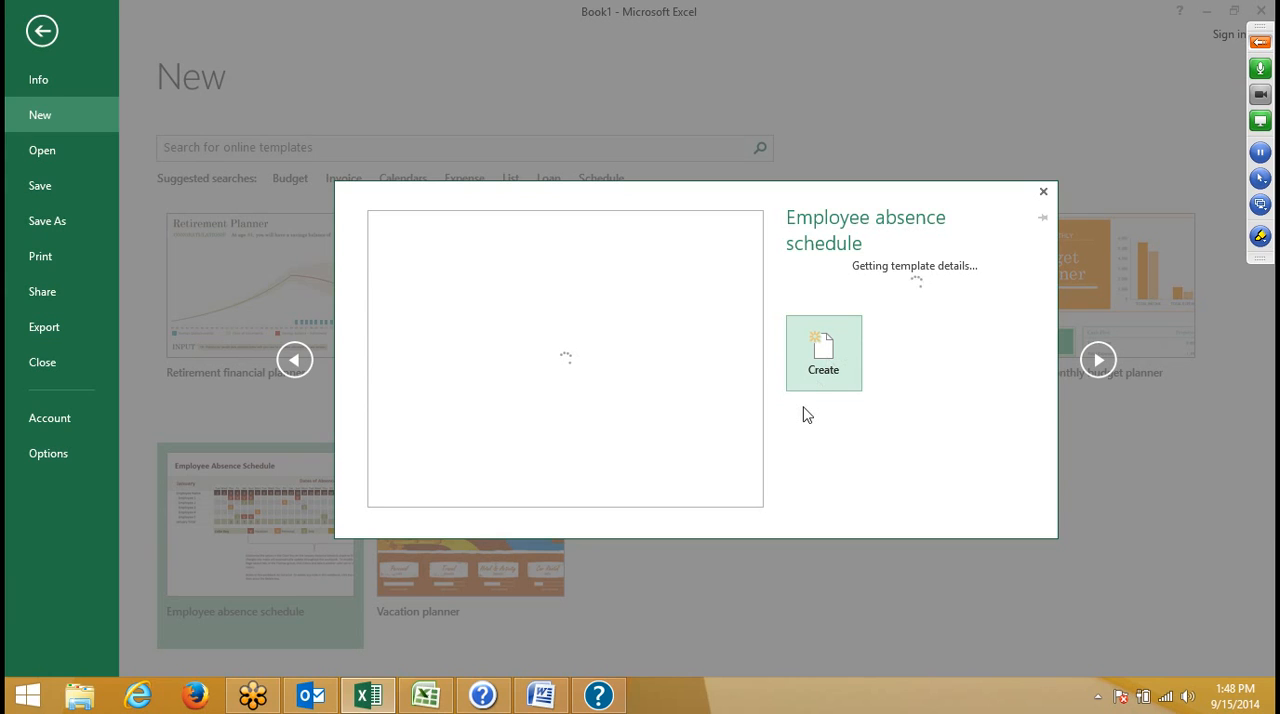
click(820, 376)
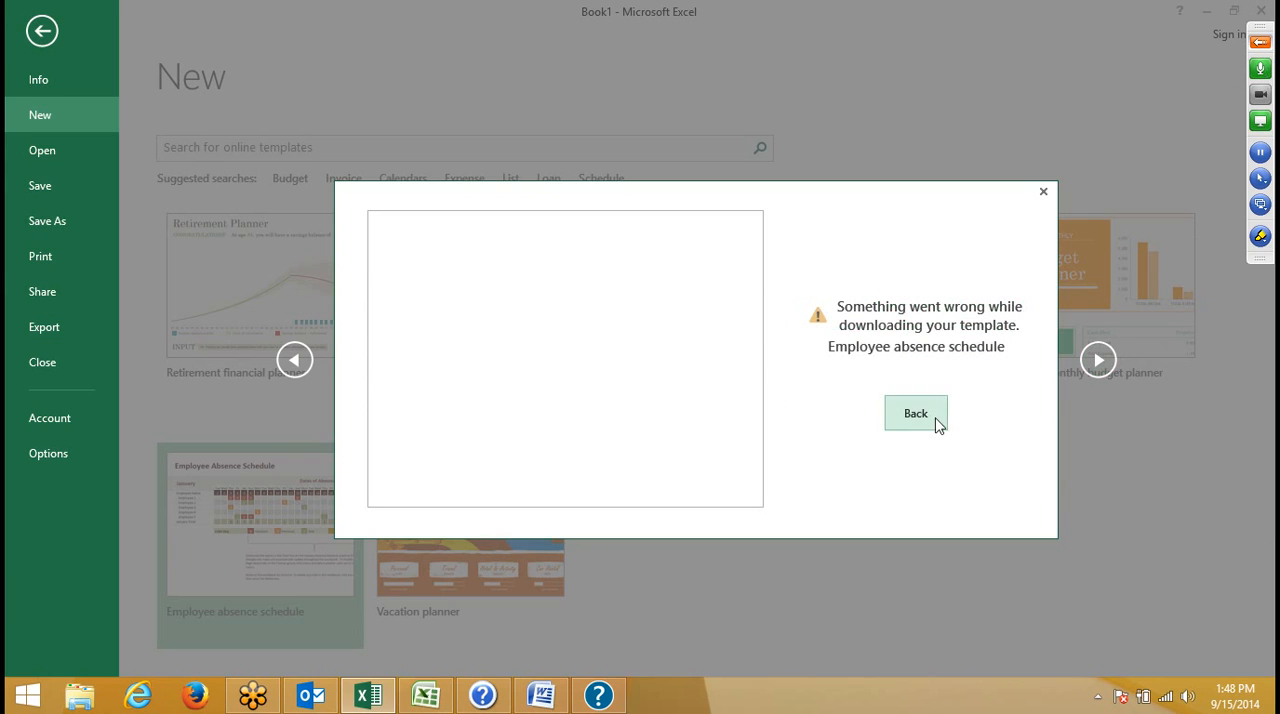
click(938, 420)
click(840, 325)
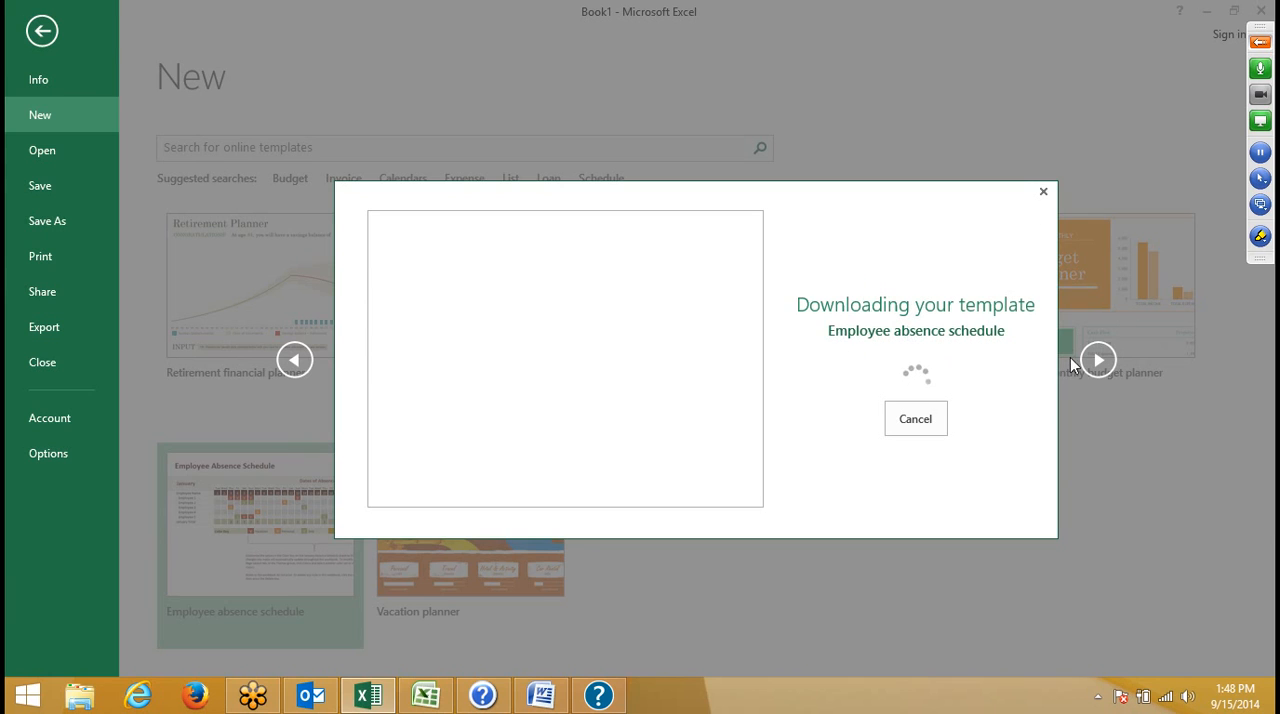
click(1260, 42)
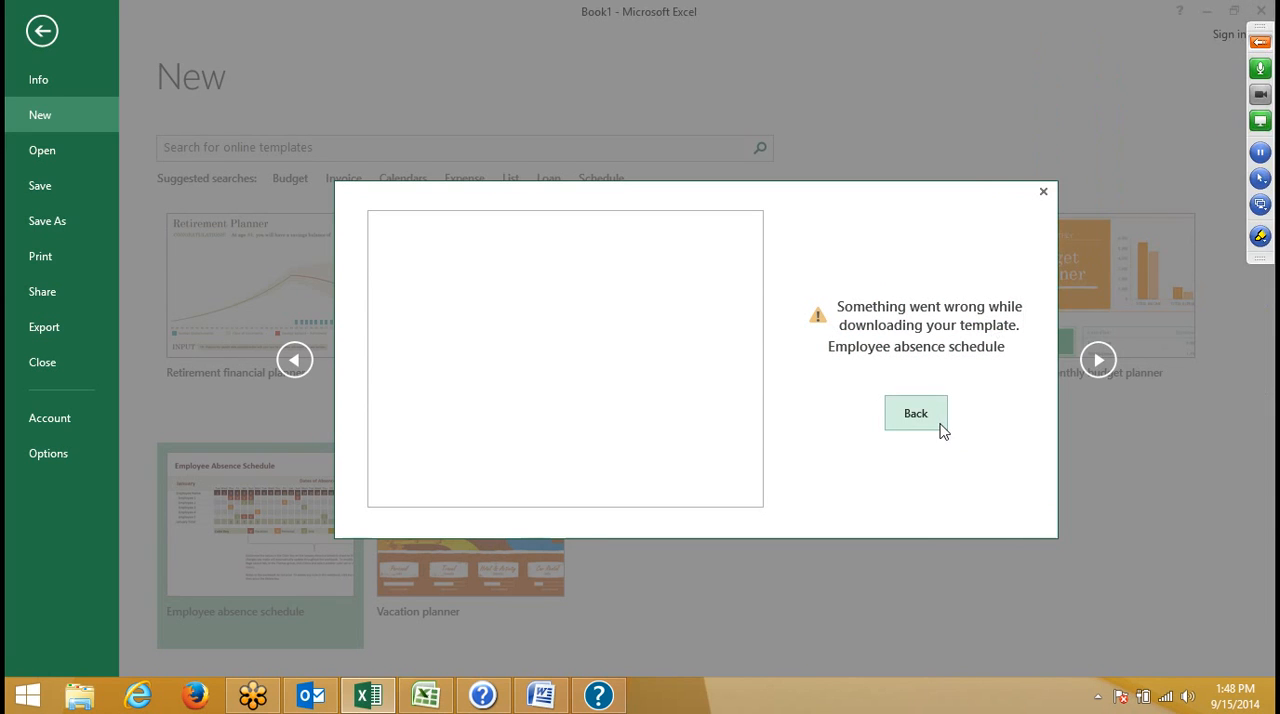
- Switch to Excel 2007 and create a workbook from the Student Calendar_Mon Start1 template among the personal templates
click(424, 698)
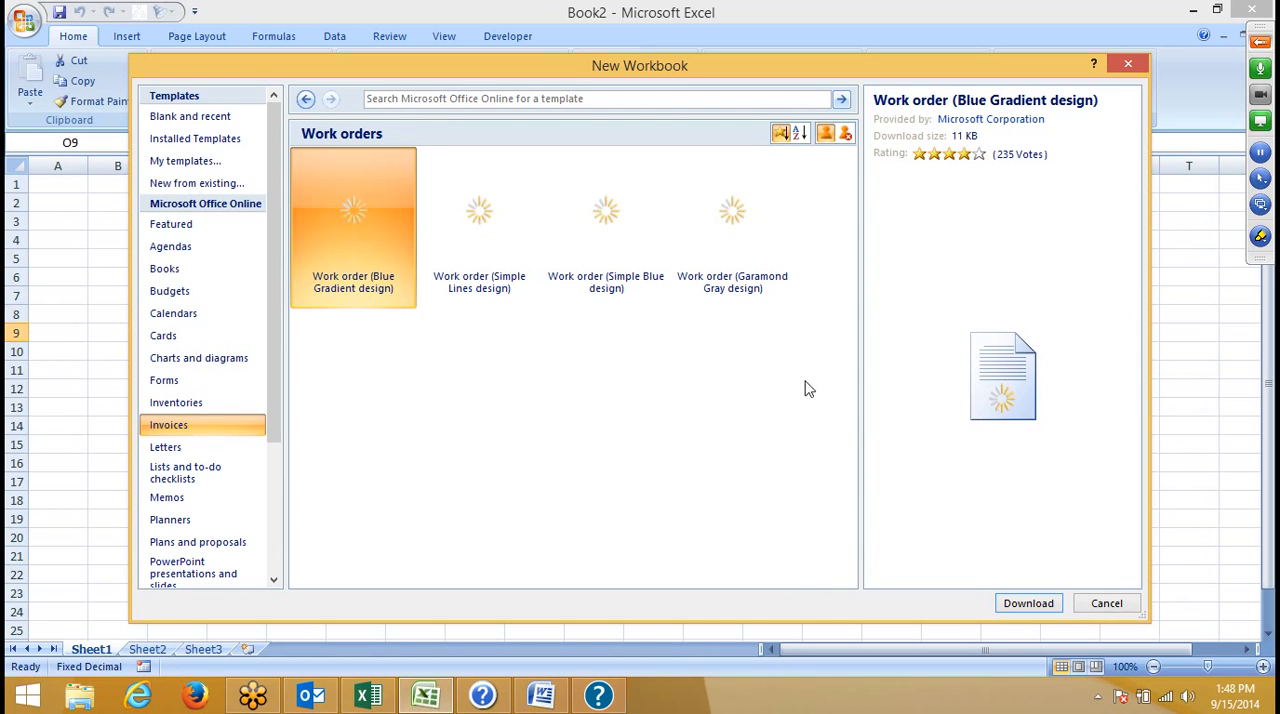
click(216, 163)
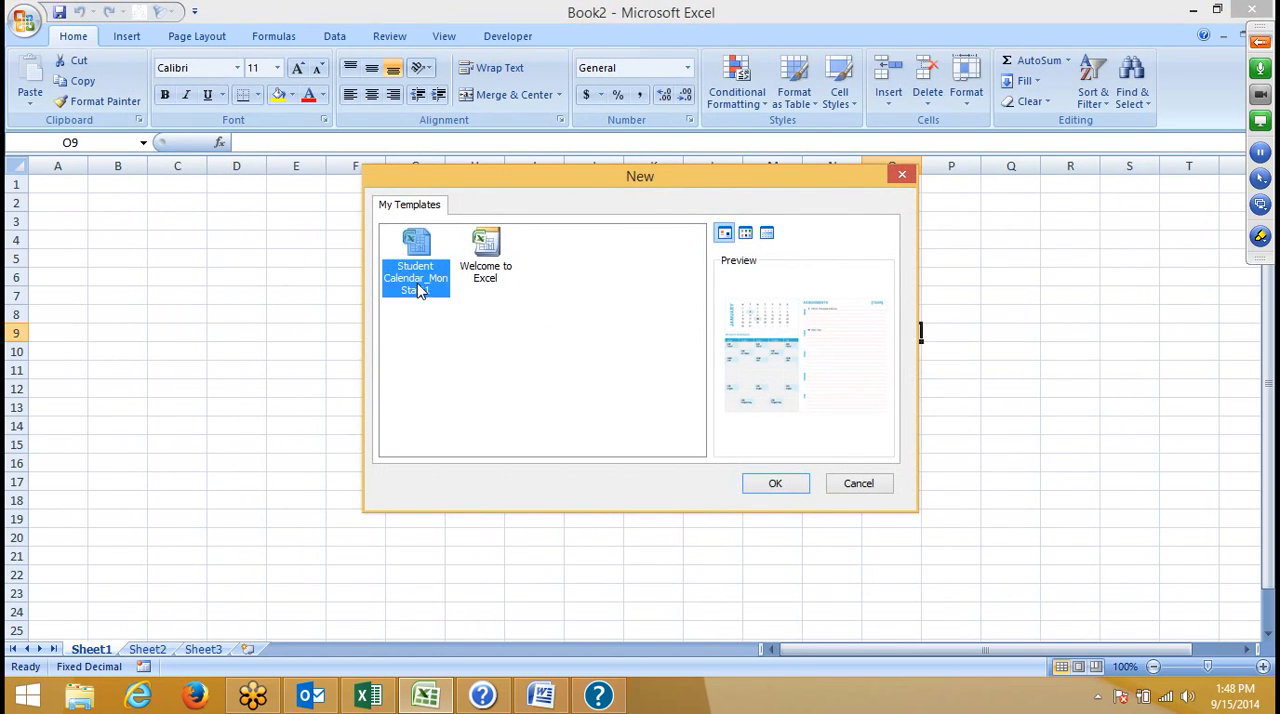
click(477, 279)
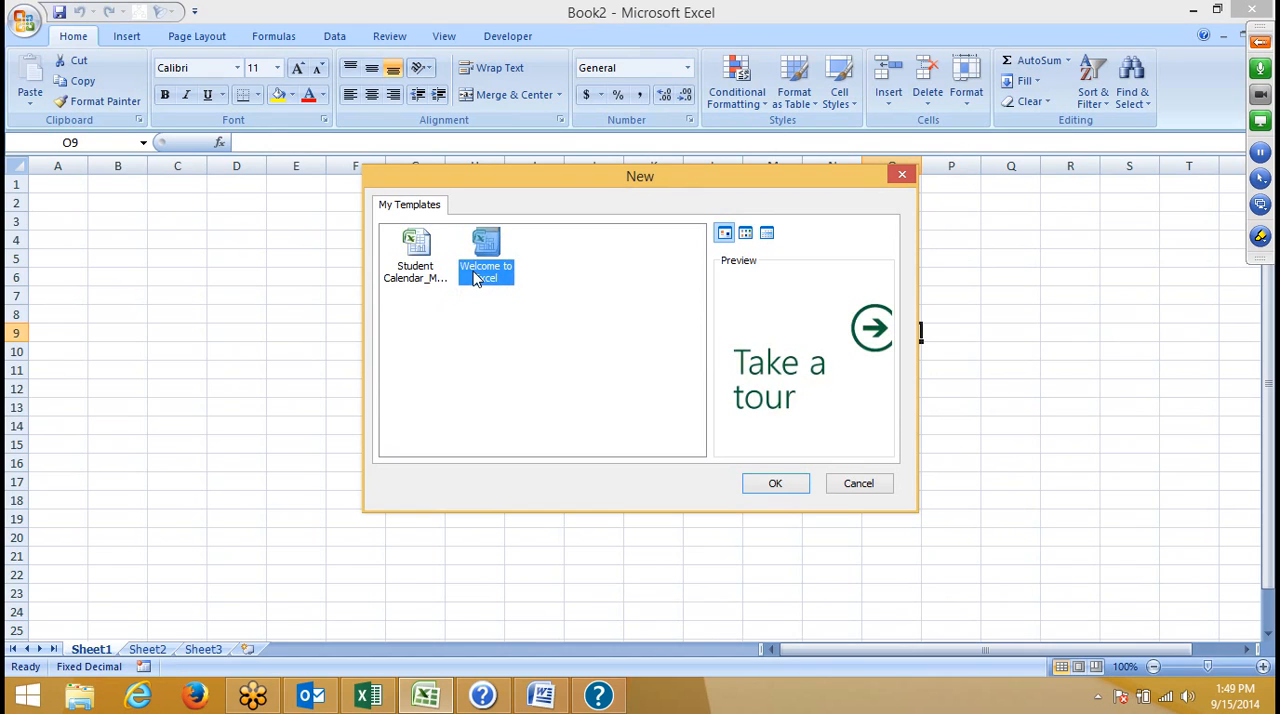
click(412, 280)
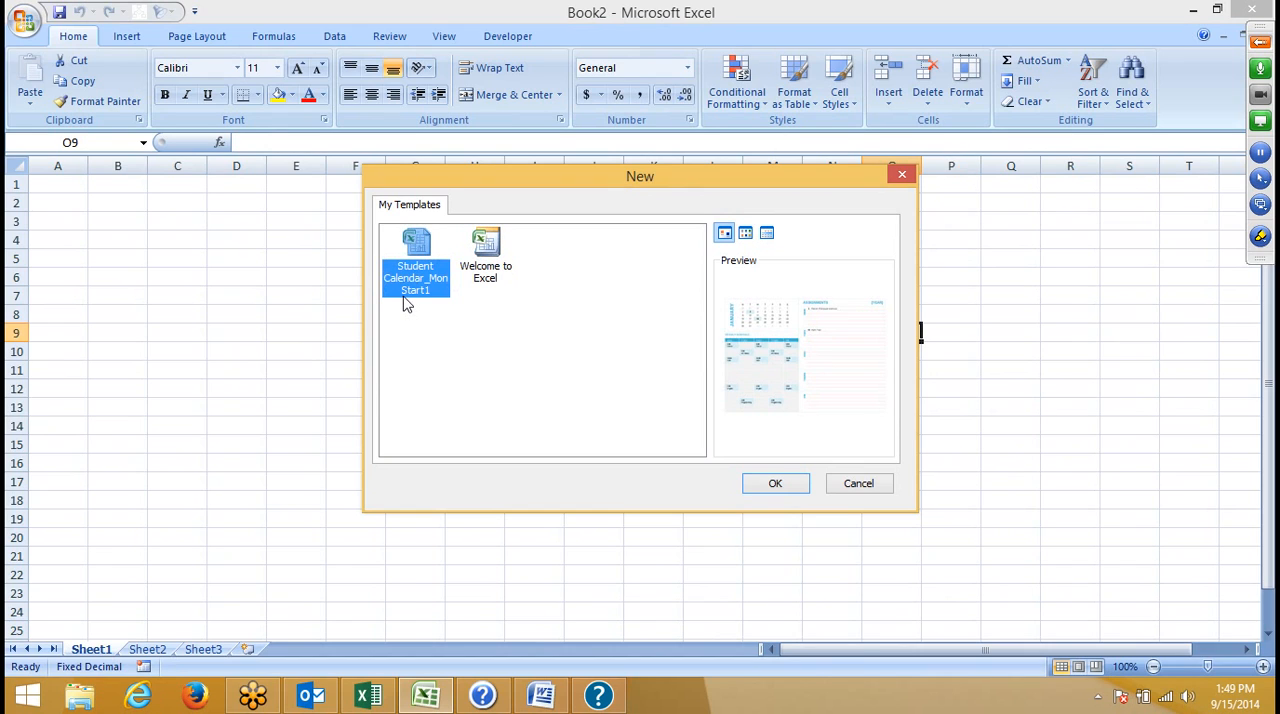
click(776, 484)
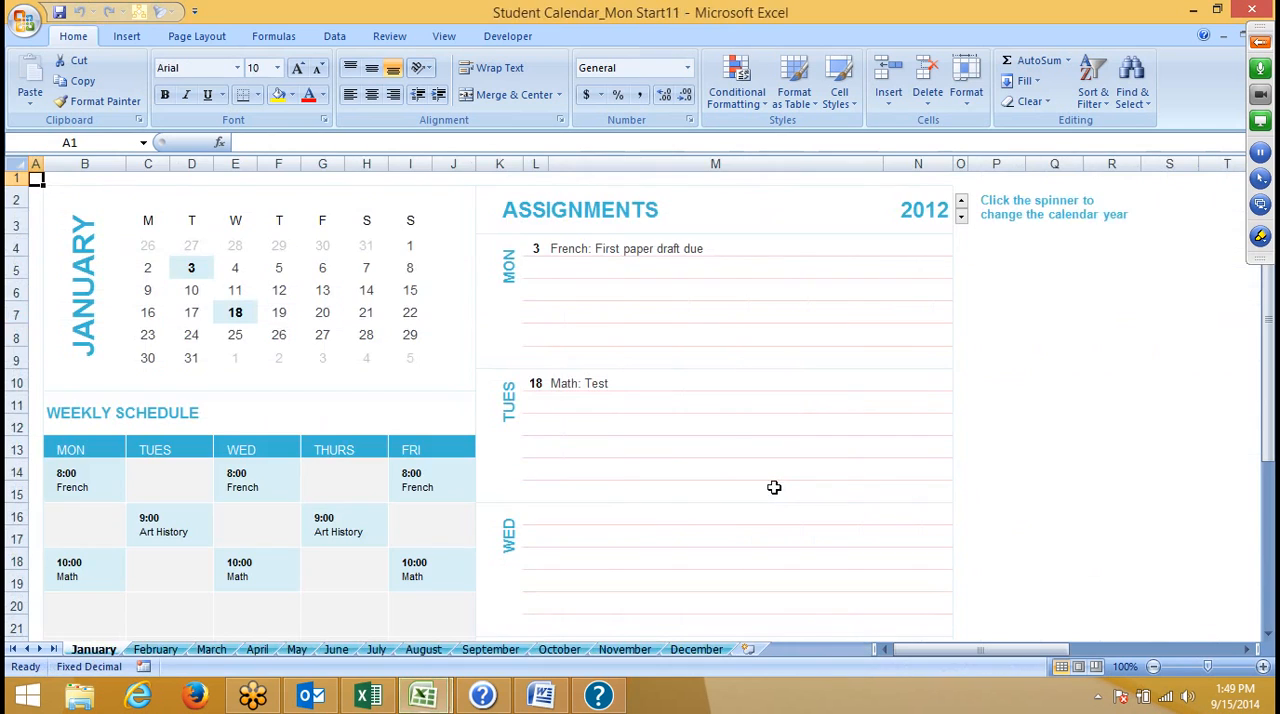
- Look over the assignments on the January sheet and set the calendar year to 2014
click(580, 253)
click(580, 308)
click(610, 402)
scroll(603, 537, down, 6)
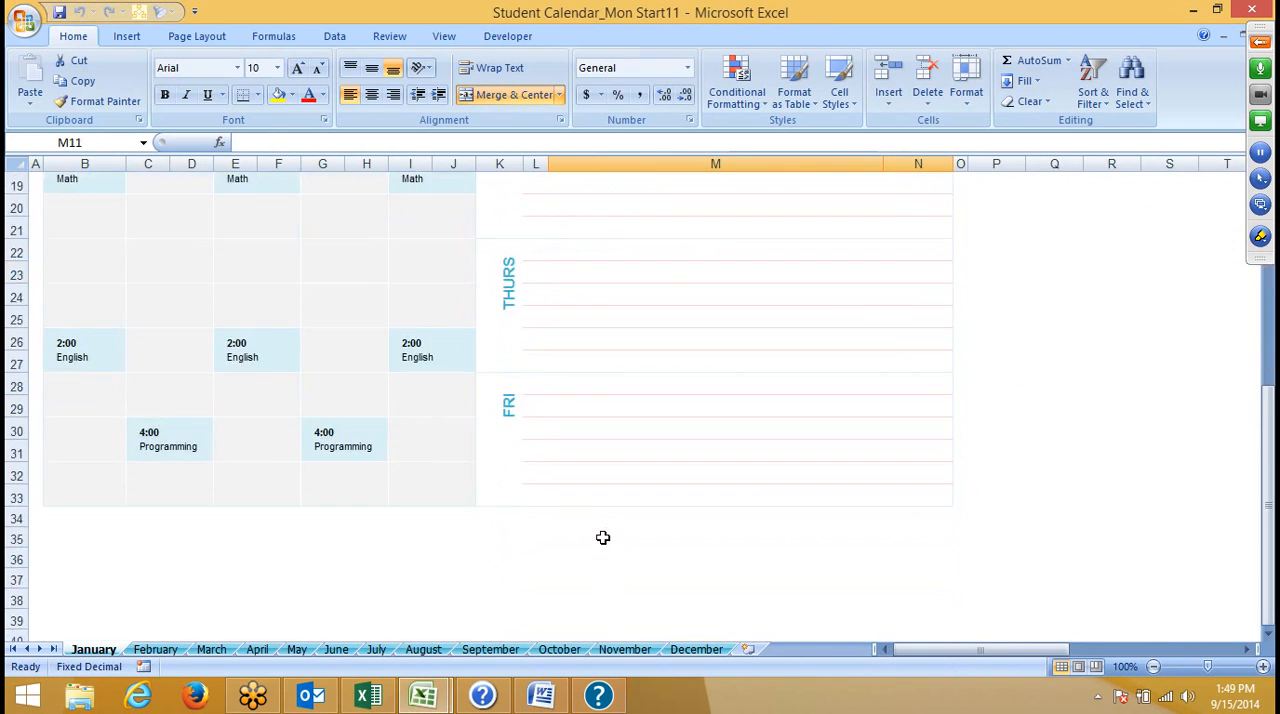
scroll(603, 589, up, 6)
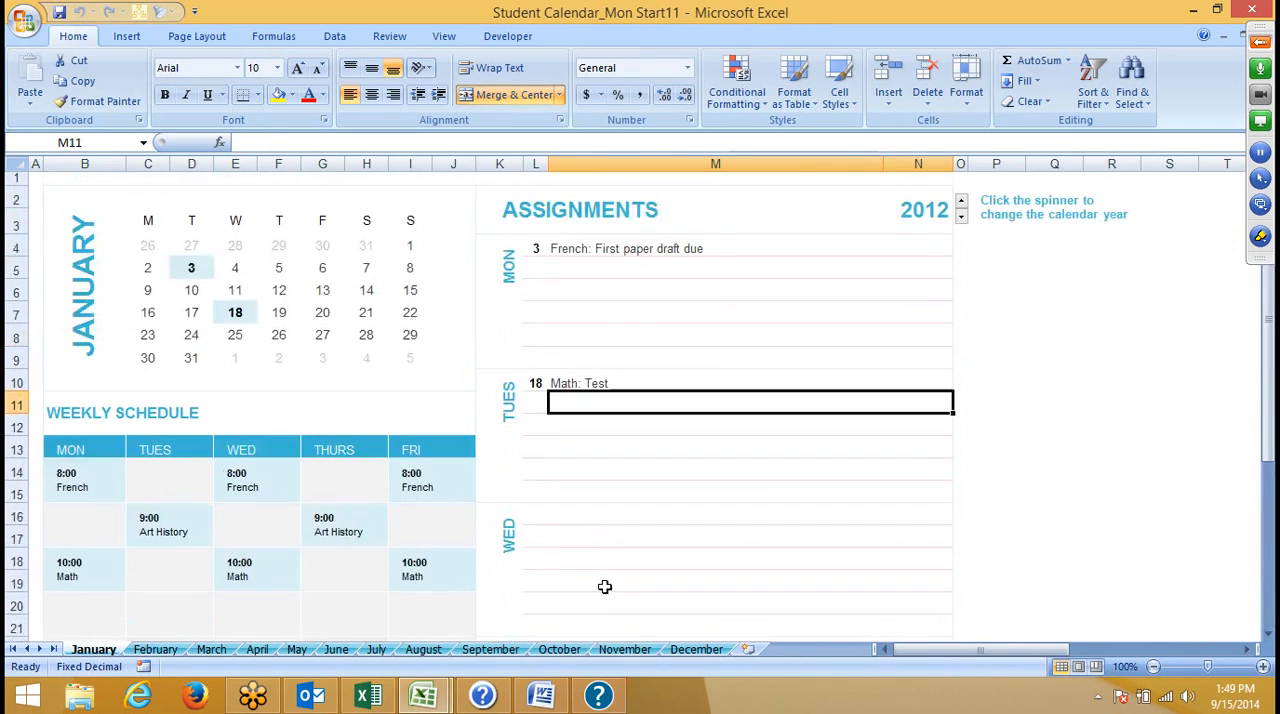
click(961, 202)
click(961, 202)
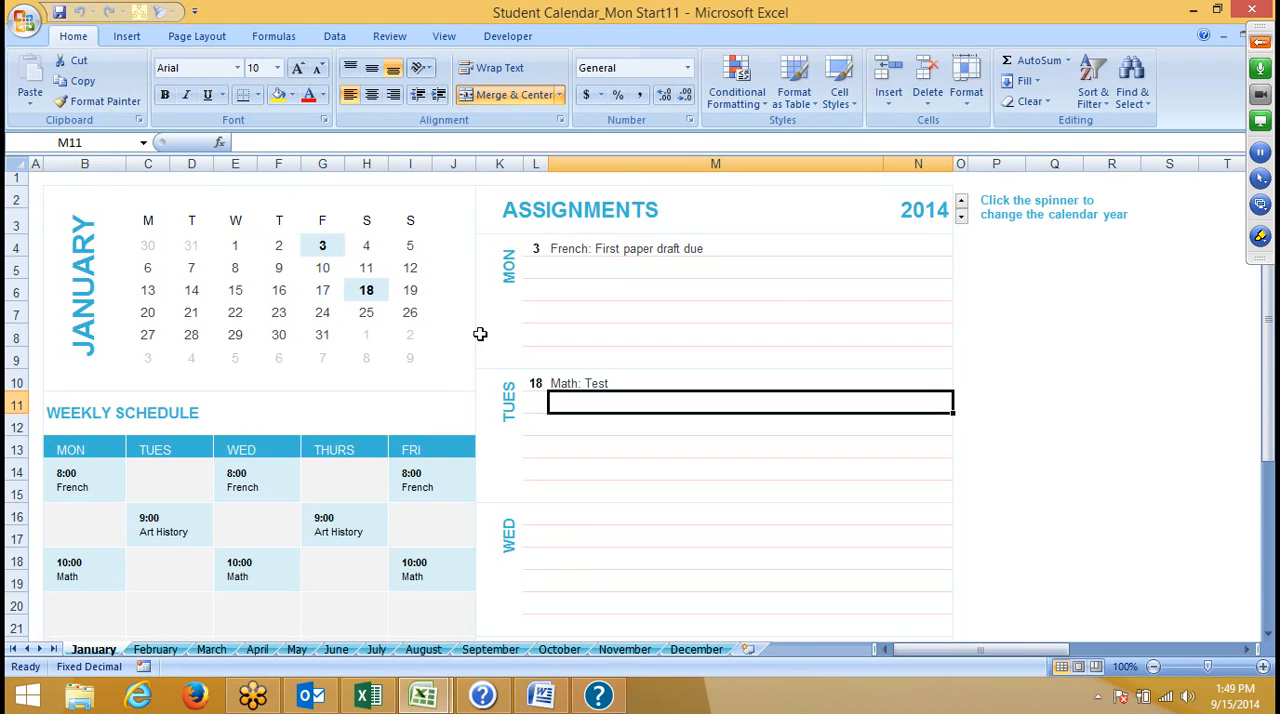
- Go to the September sheet and enter 15 as the Monday assignment date in cell L4
click(488, 651)
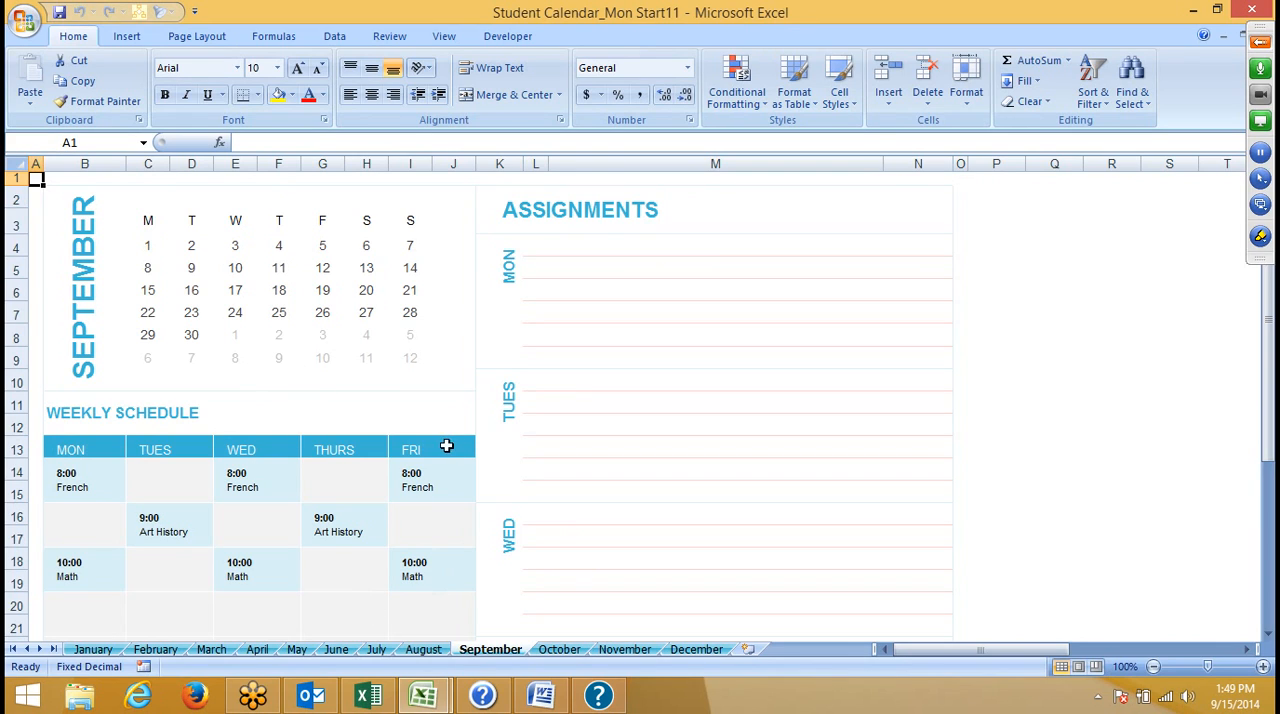
click(530, 241)
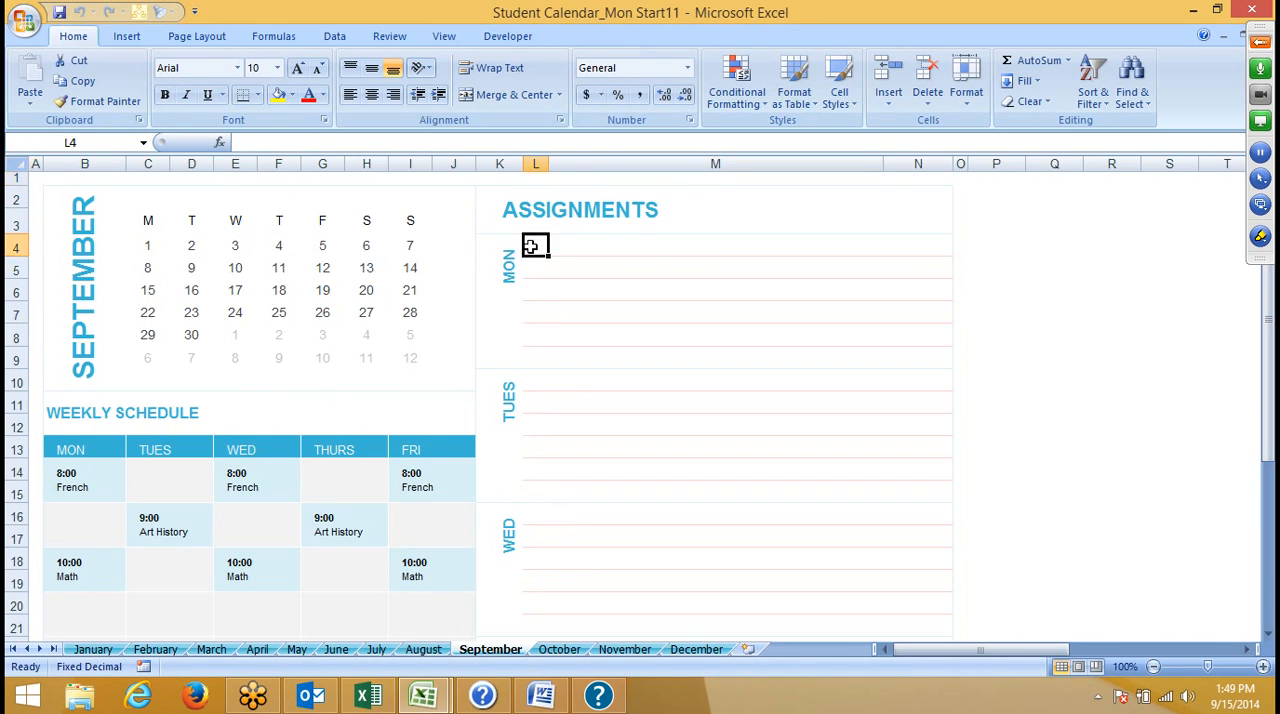
text(15)
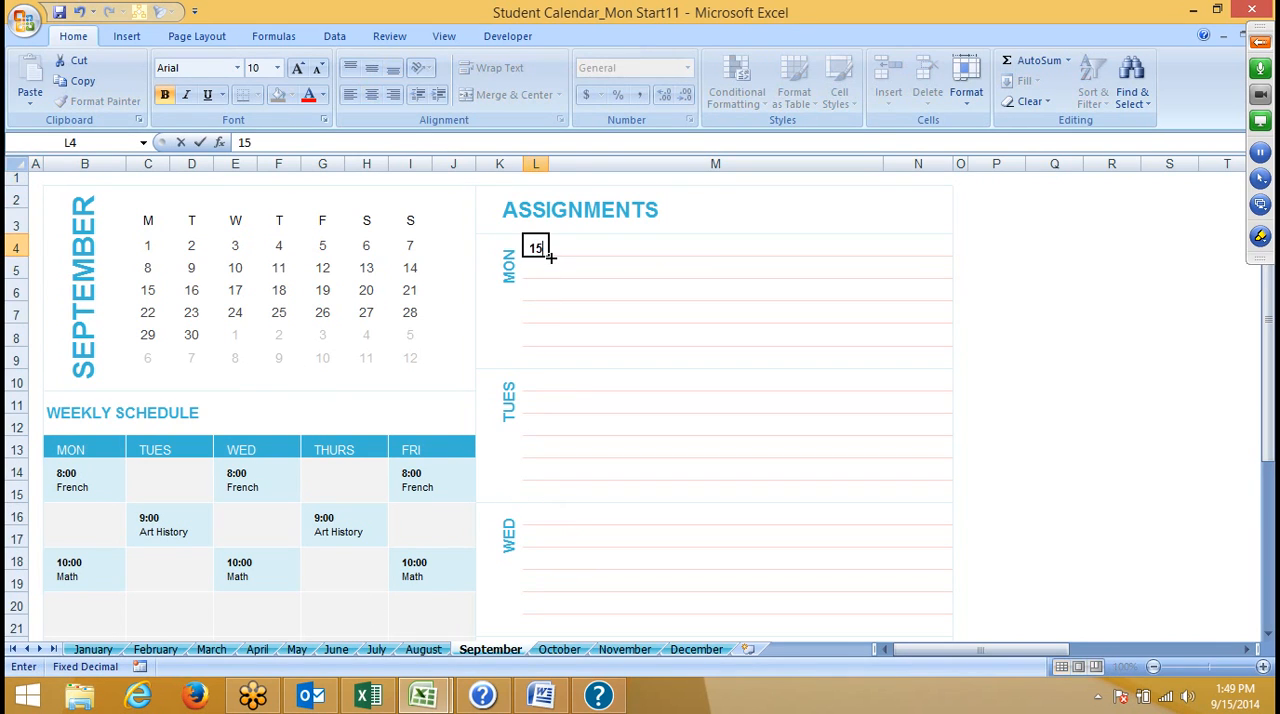
key(Return)
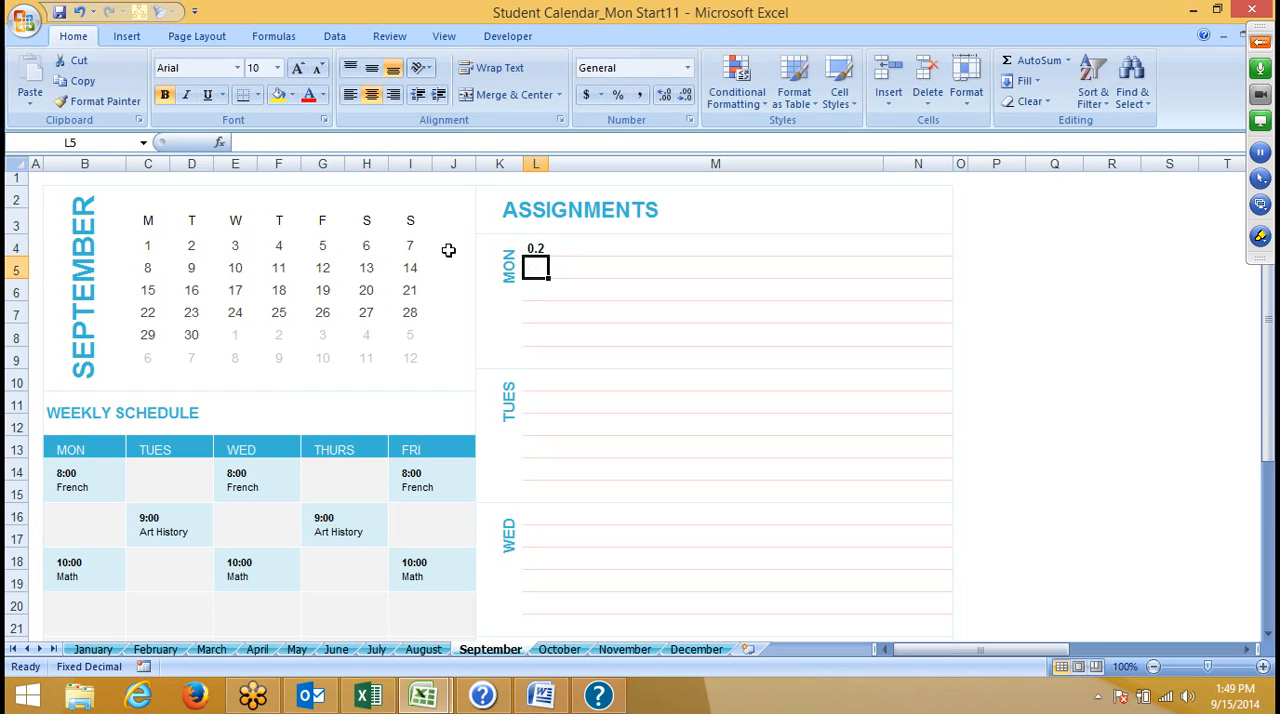
- Turn off automatic decimal point insertion in the advanced Excel options
click(538, 250)
click(30, 22)
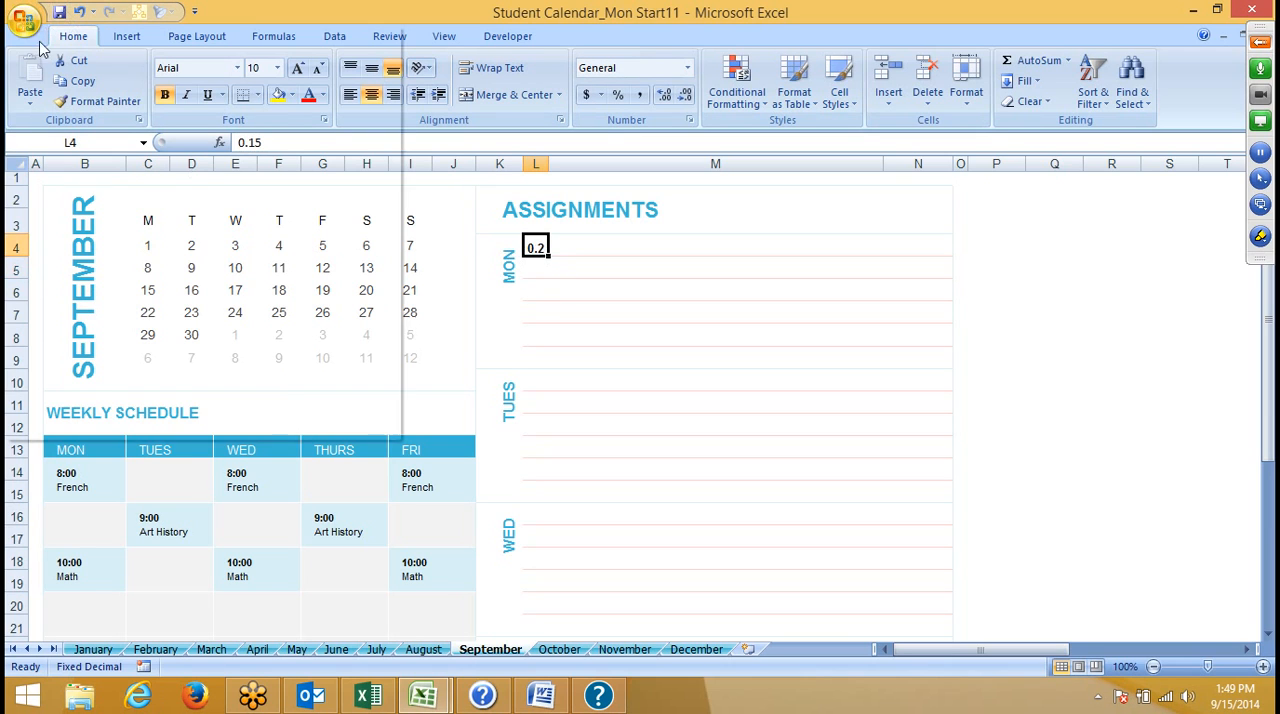
click(268, 429)
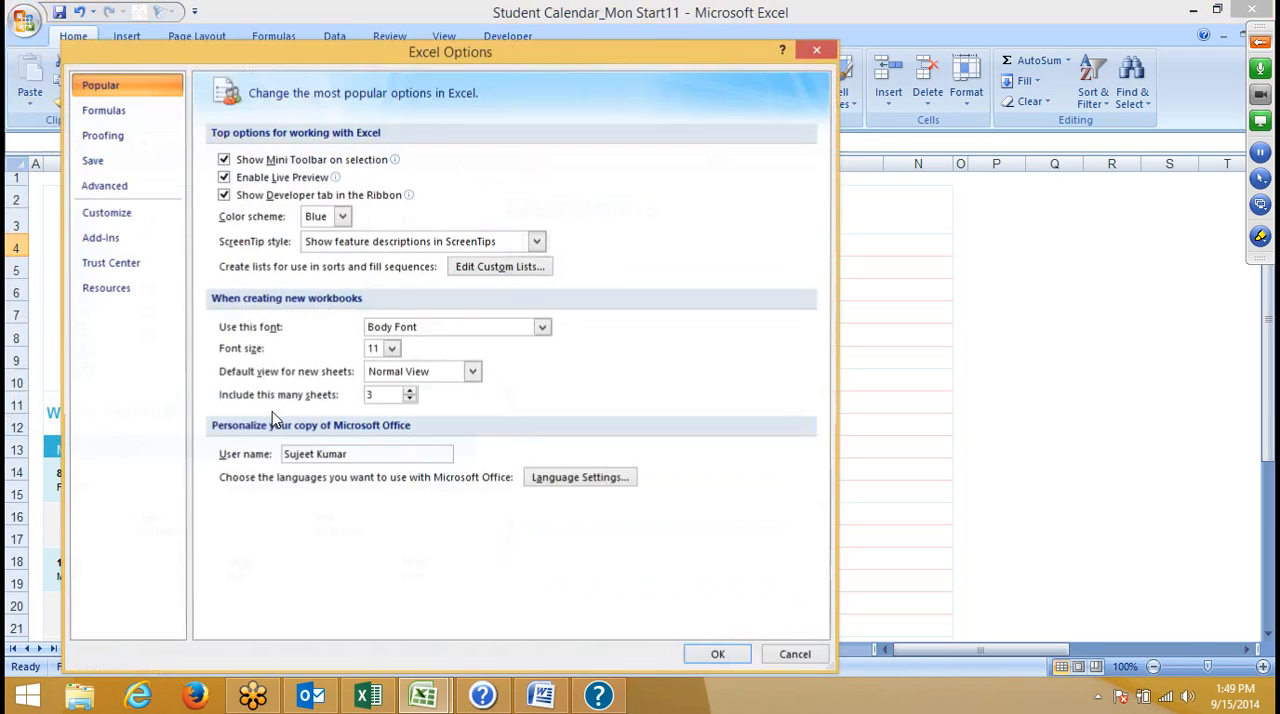
click(122, 190)
click(244, 205)
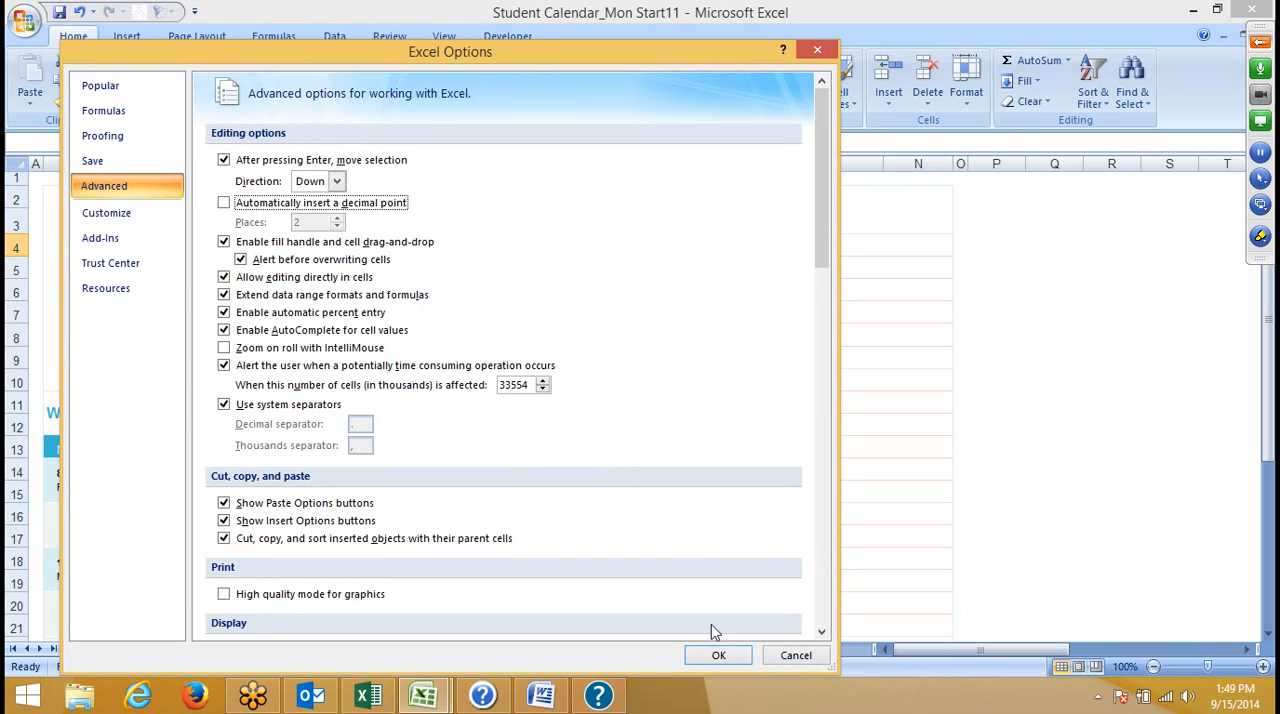
click(718, 657)
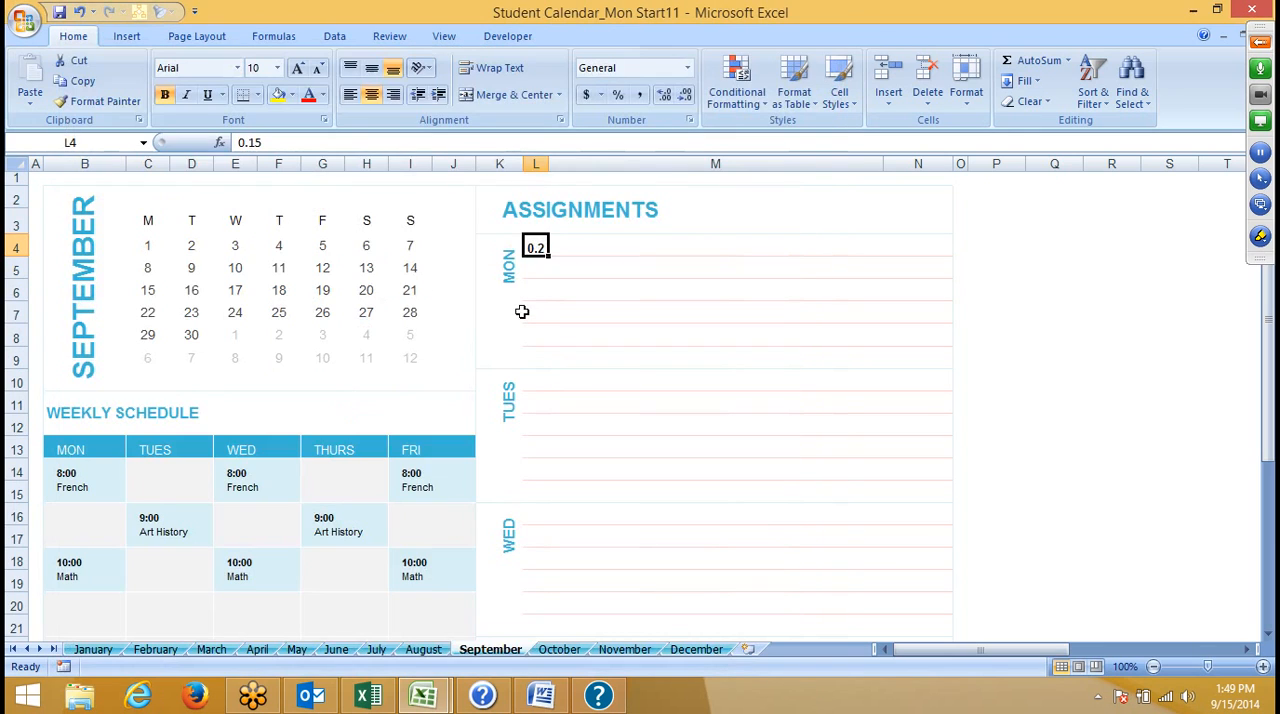
- Enter 15 again in cell L4 and select the 15th in the September calendar
text(1)
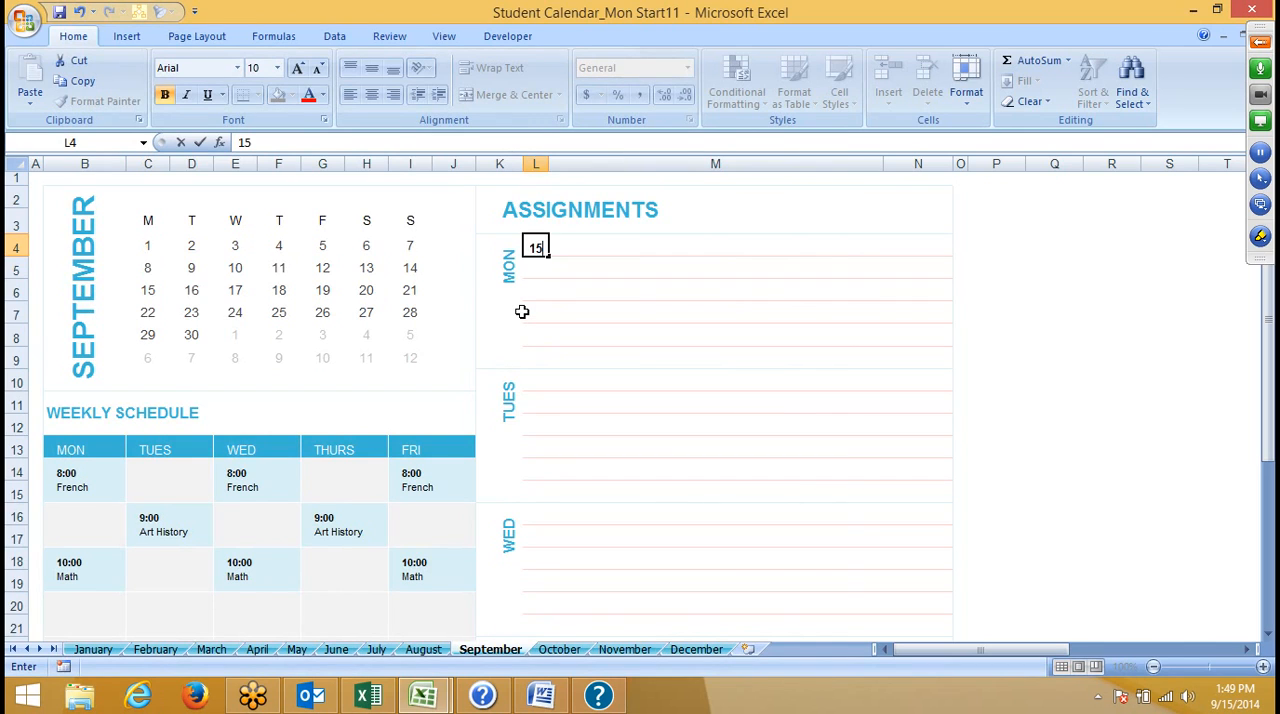
key(Return)
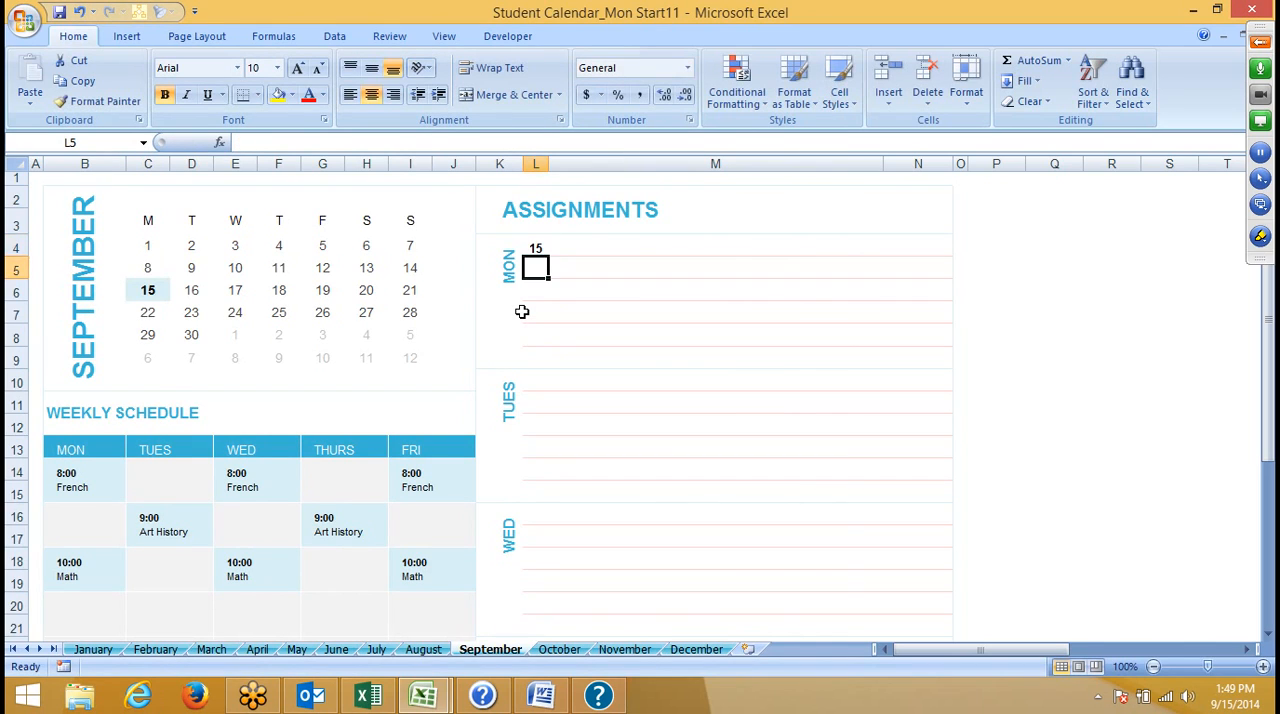
click(150, 295)
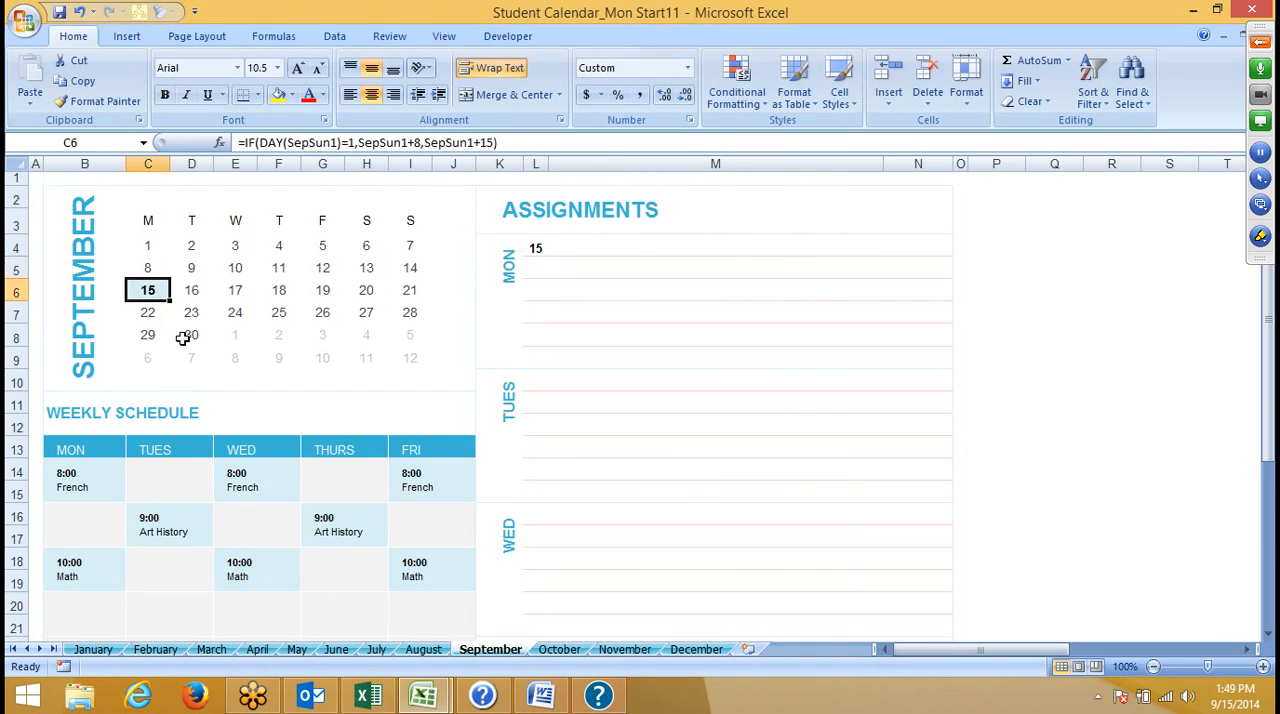
- Review the weekly schedule and the remaining assignment sections on the September sheet
scroll(188, 350, down, 2)
click(60, 360)
click(320, 345)
click(634, 362)
scroll(634, 383, down, 3)
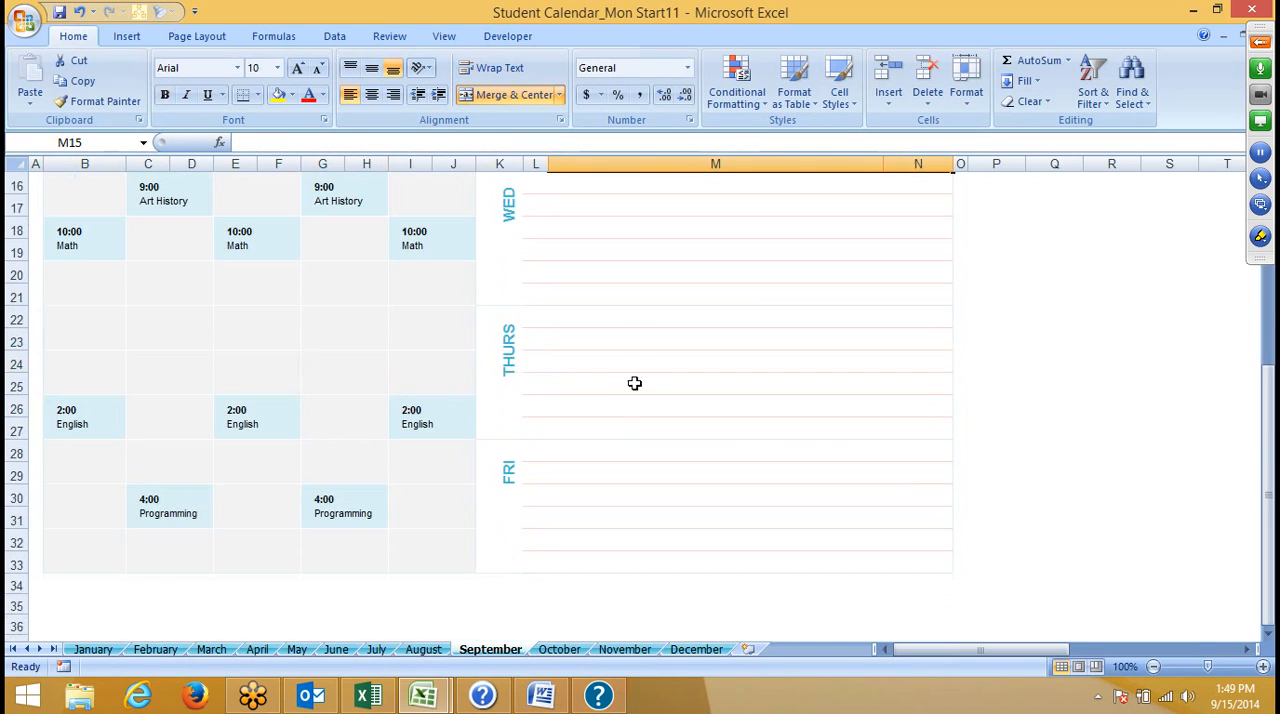
scroll(634, 385, down, 2)
scroll(637, 406, up, 3)
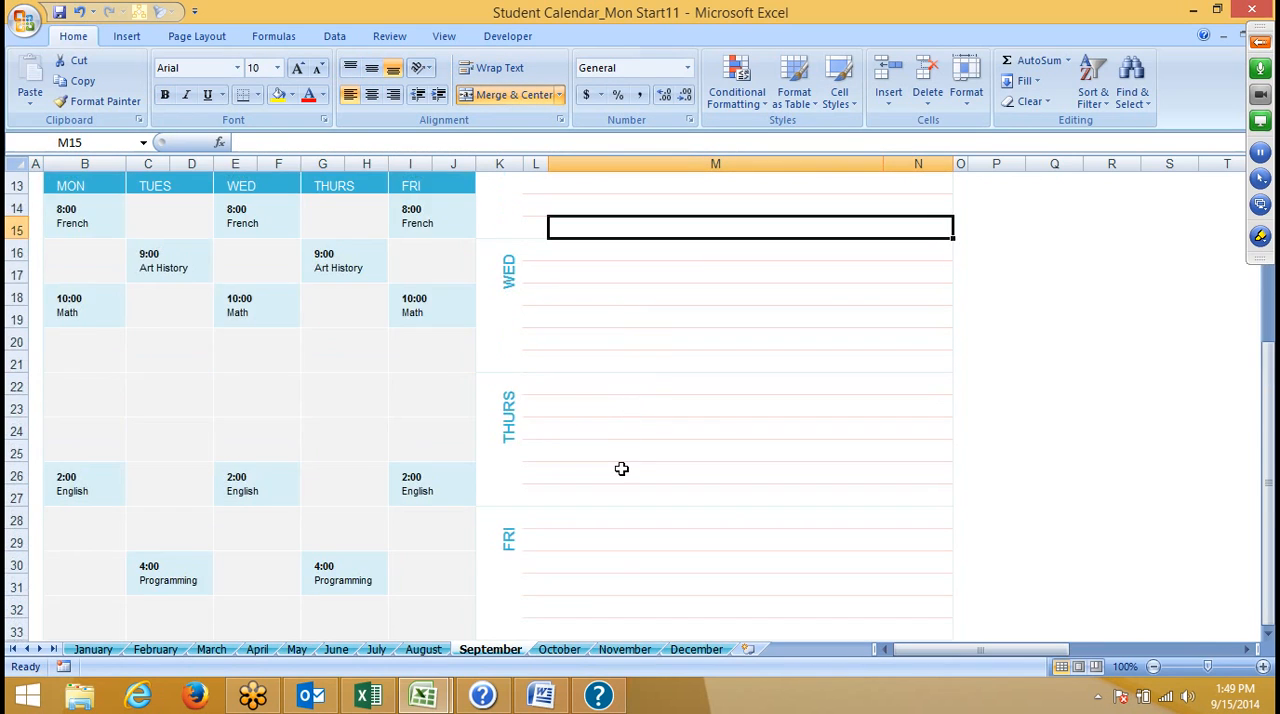
scroll(621, 469, up, 4)
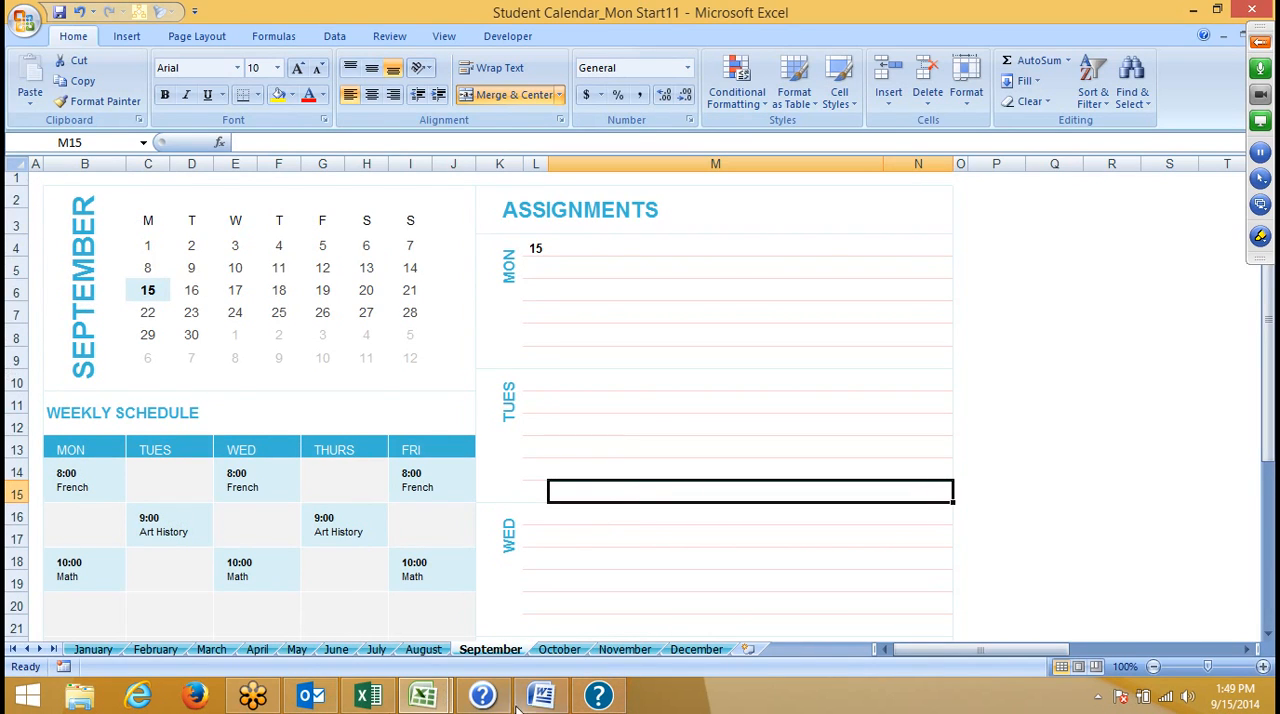
- Switch to Excel 2013 and create a workbook from the Employee absence schedule template
click(362, 697)
click(914, 414)
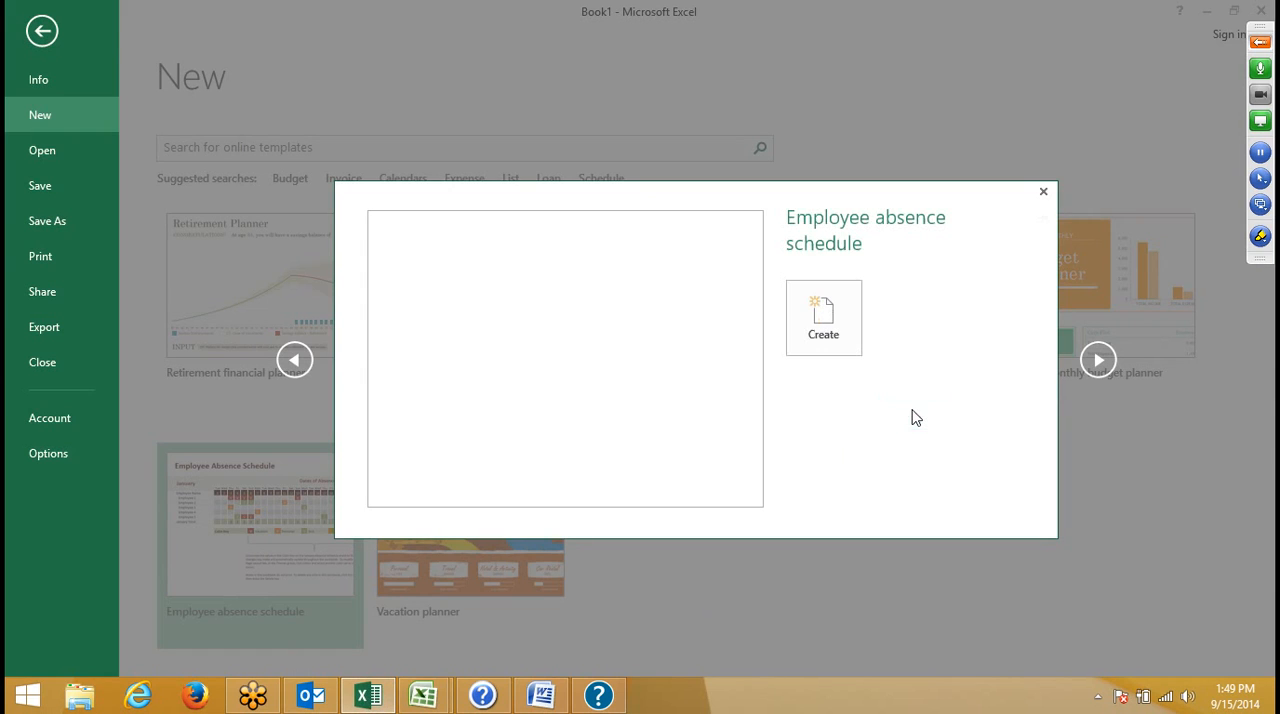
click(829, 341)
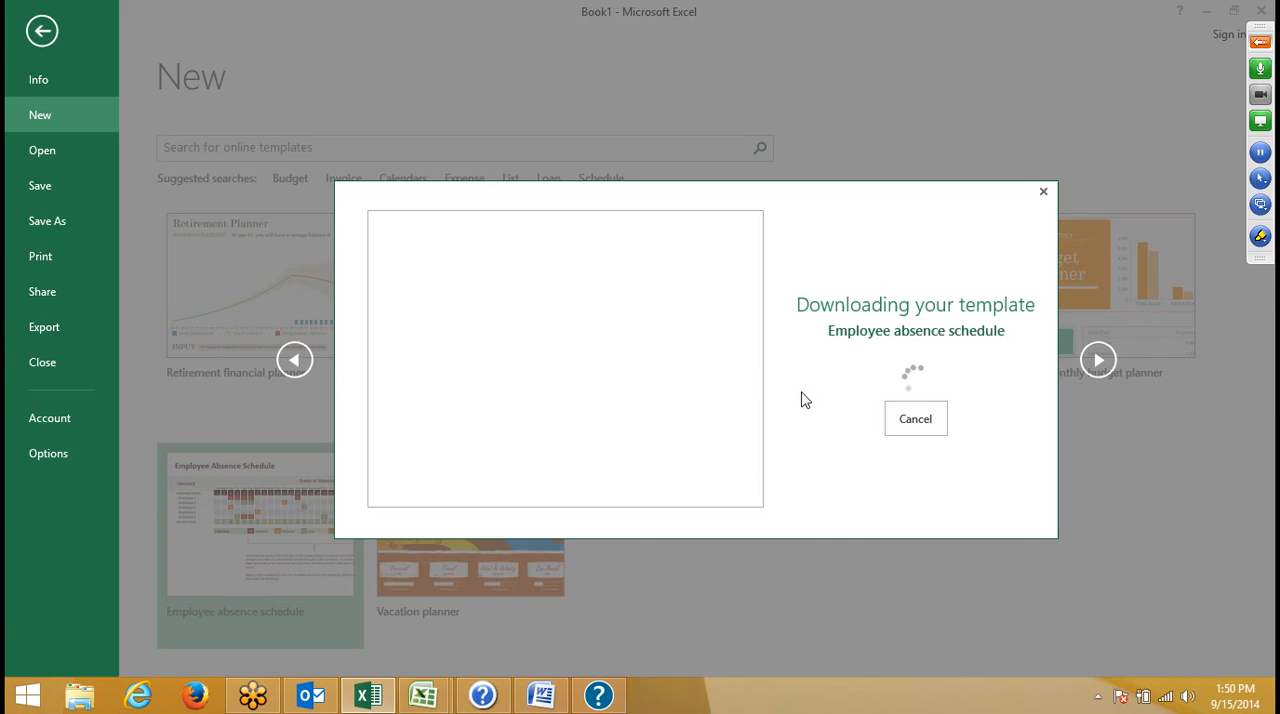
- Switch to the blank Book2 workbook in Excel 2007 and select cell A1
click(424, 707)
click(393, 598)
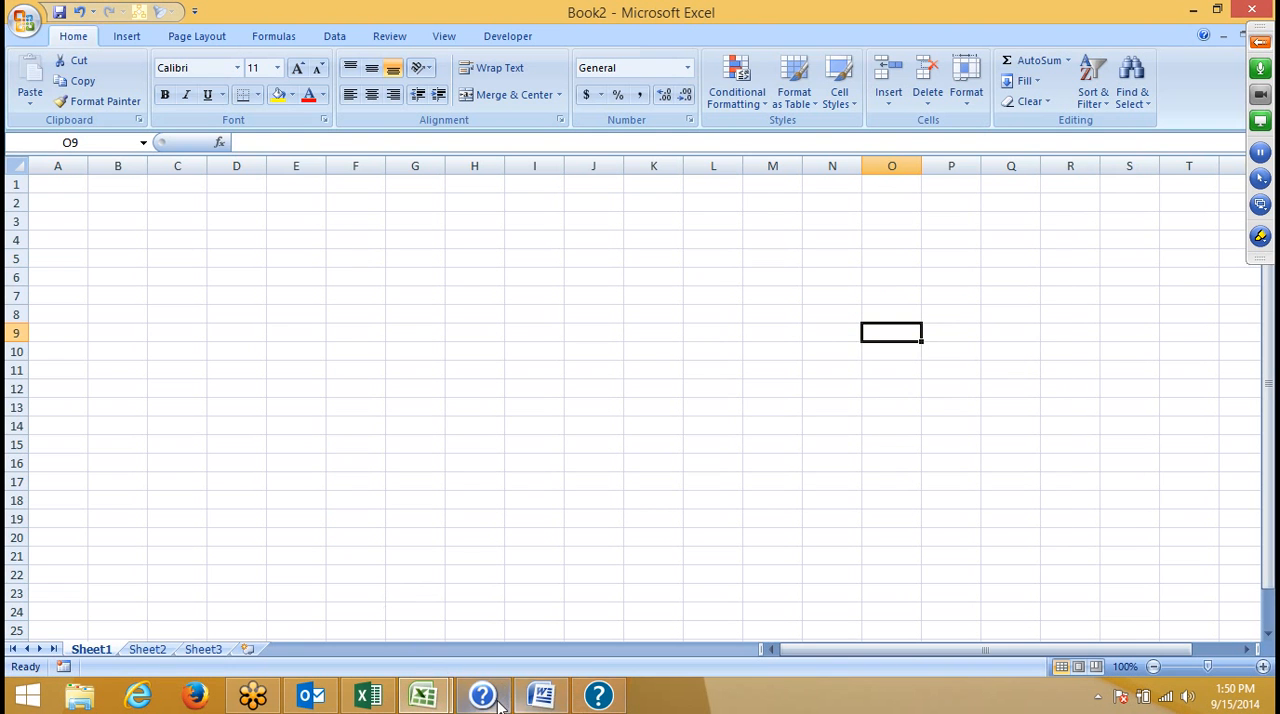
click(100, 197)
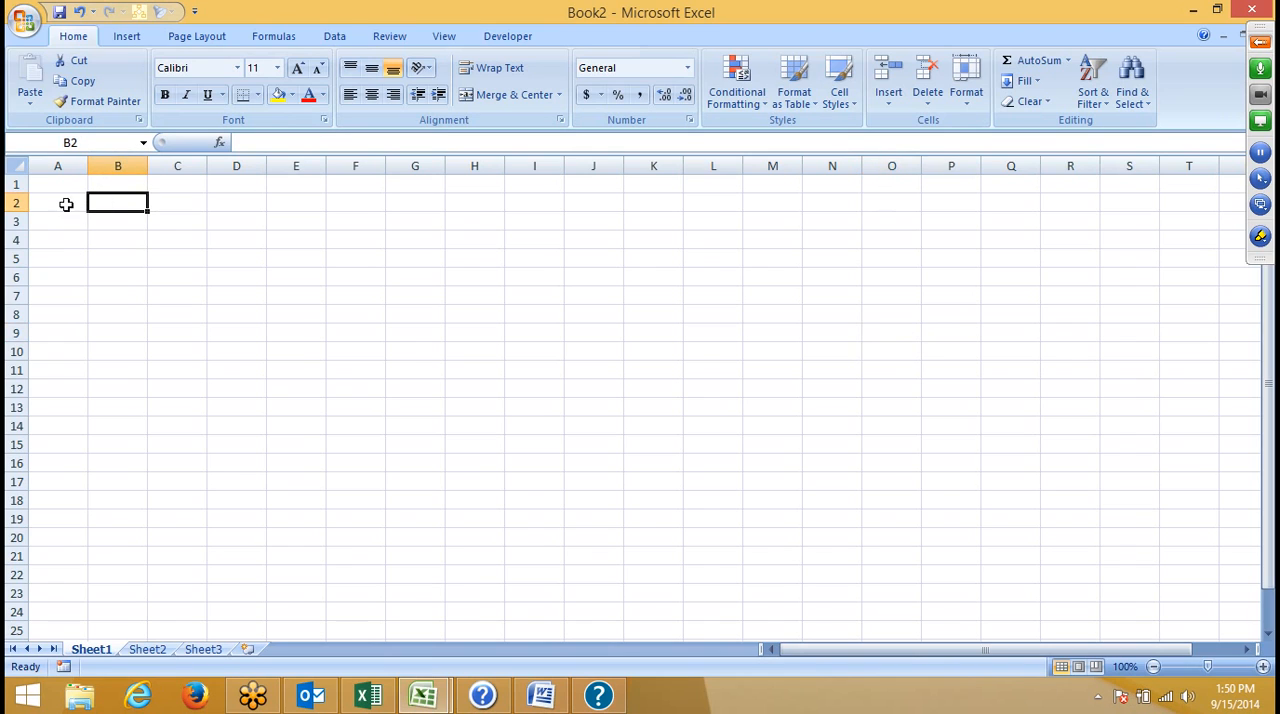
click(68, 184)
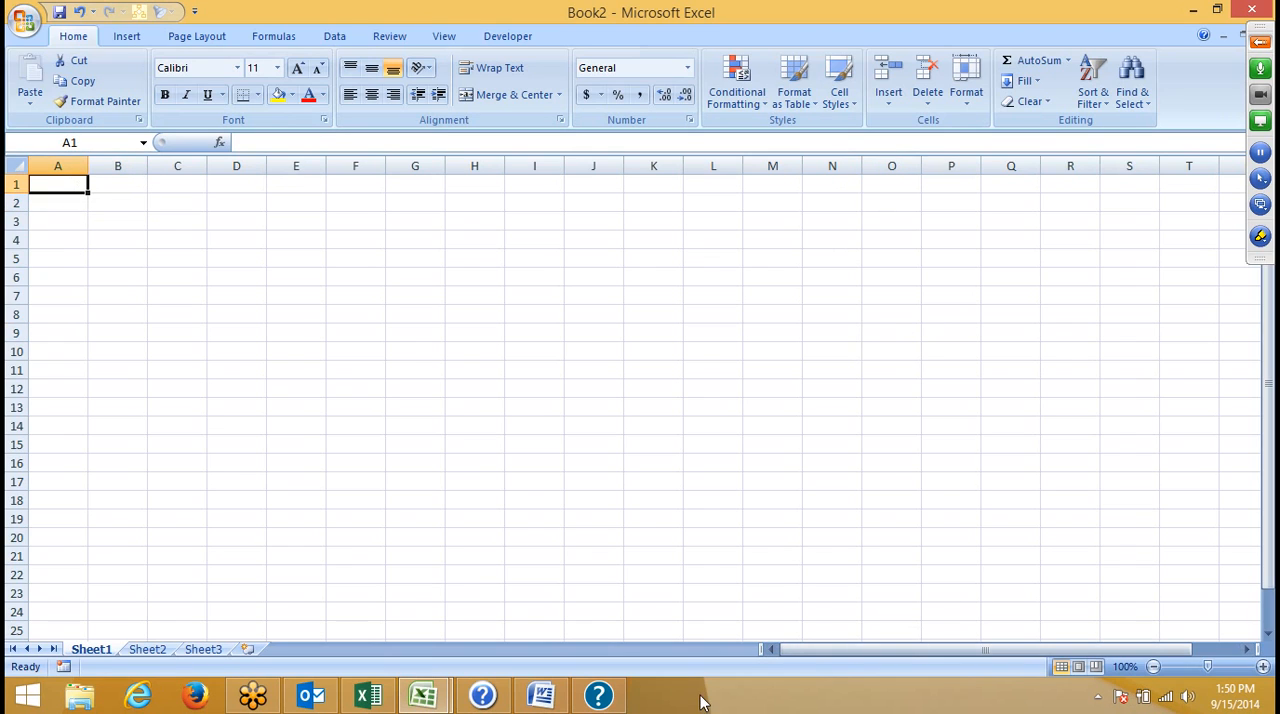
- Close the Windows Help and Support and Word Help windows and return to the Book2 workbook
click(600, 696)
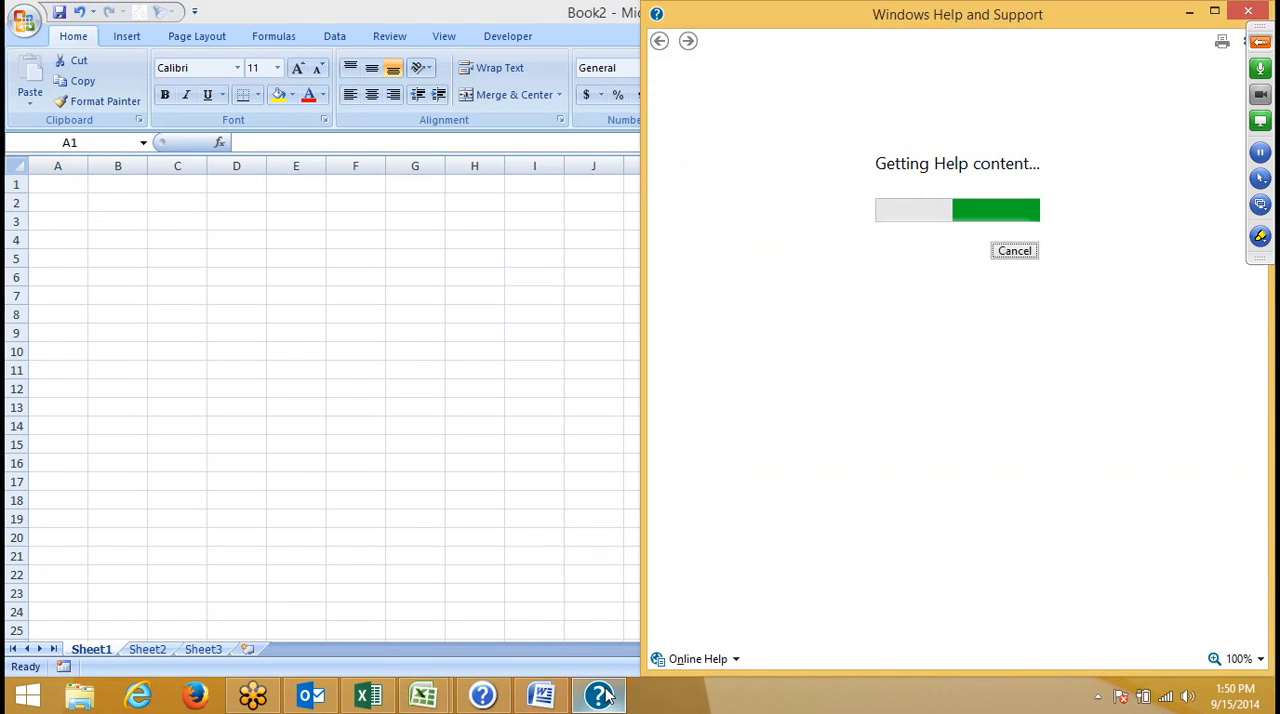
click(1248, 10)
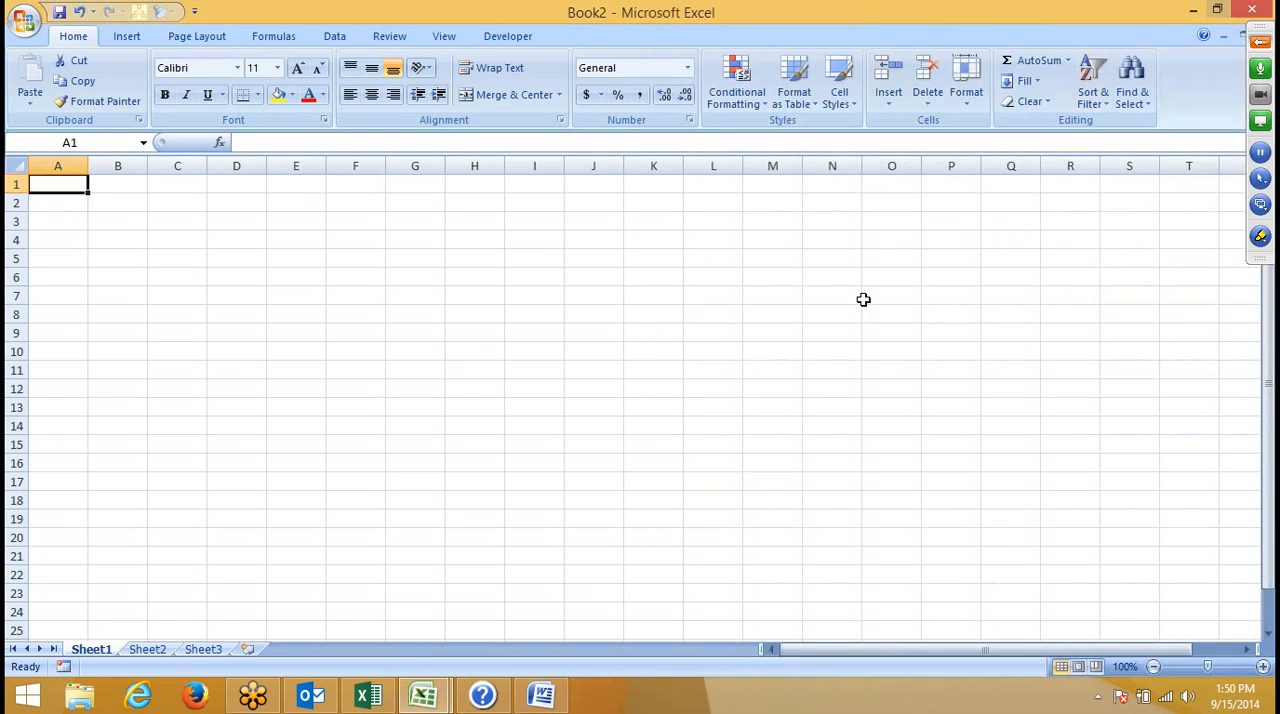
click(503, 701)
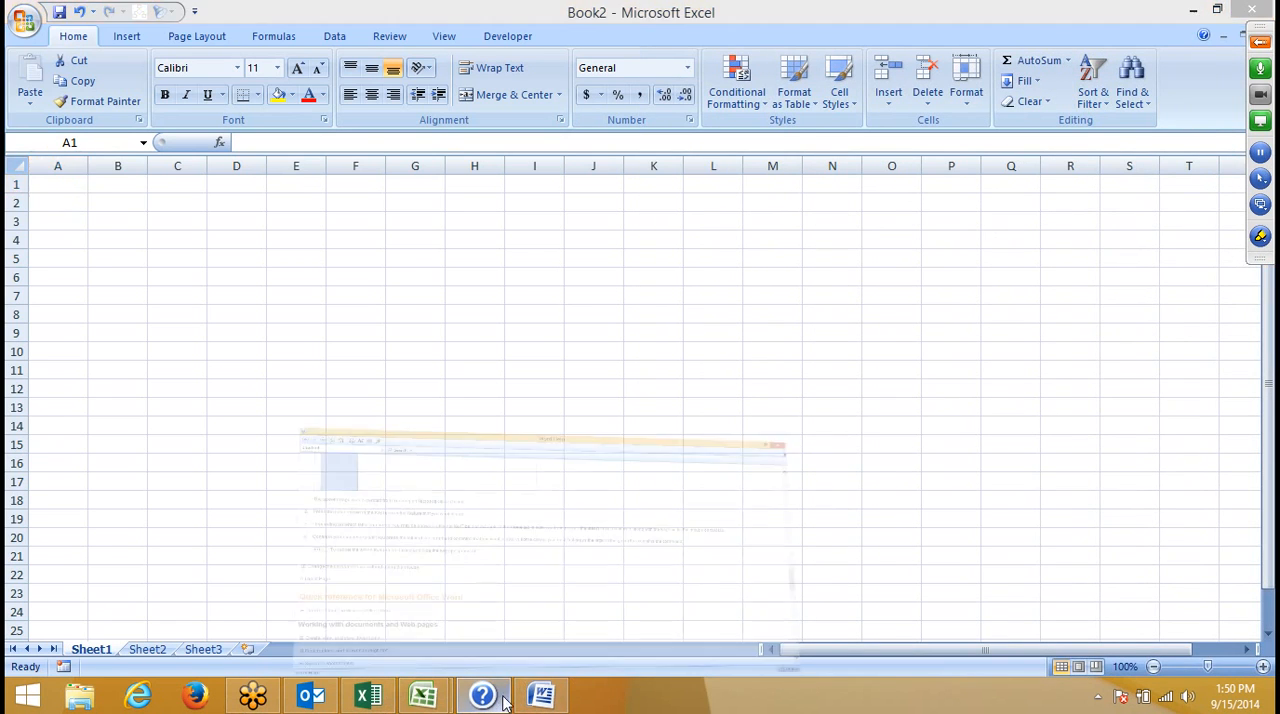
click(1245, 11)
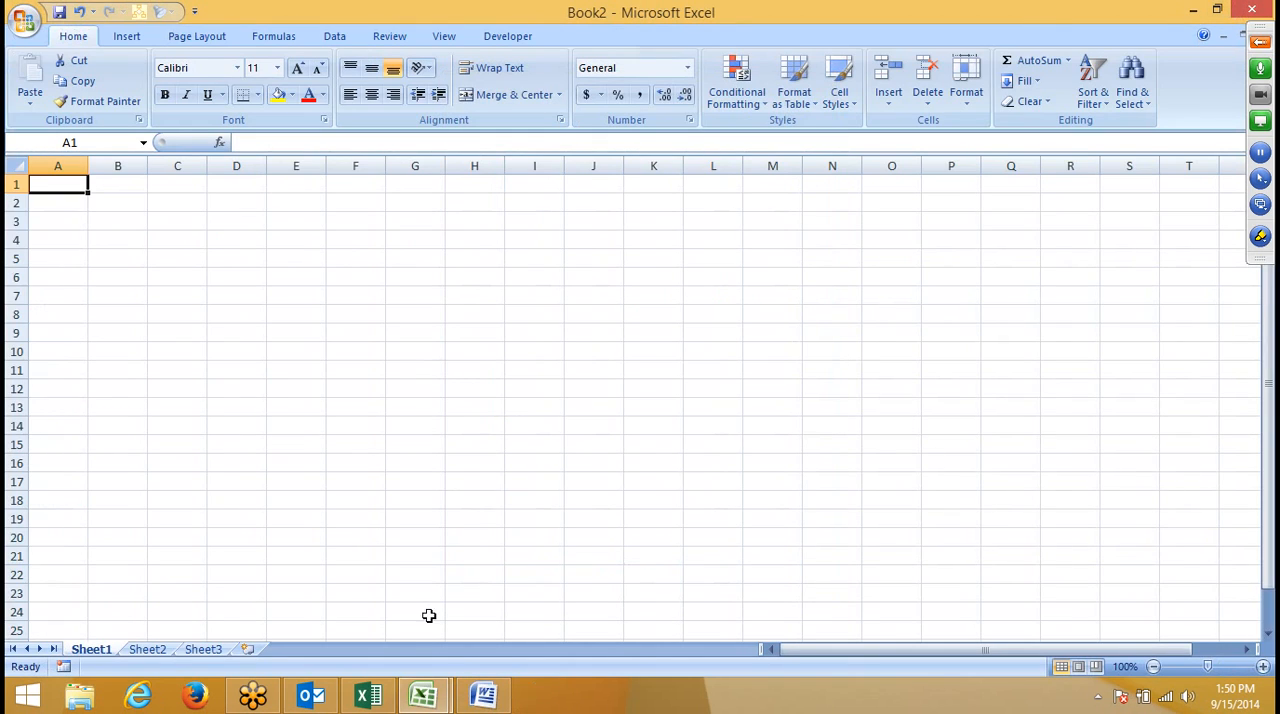
click(422, 697)
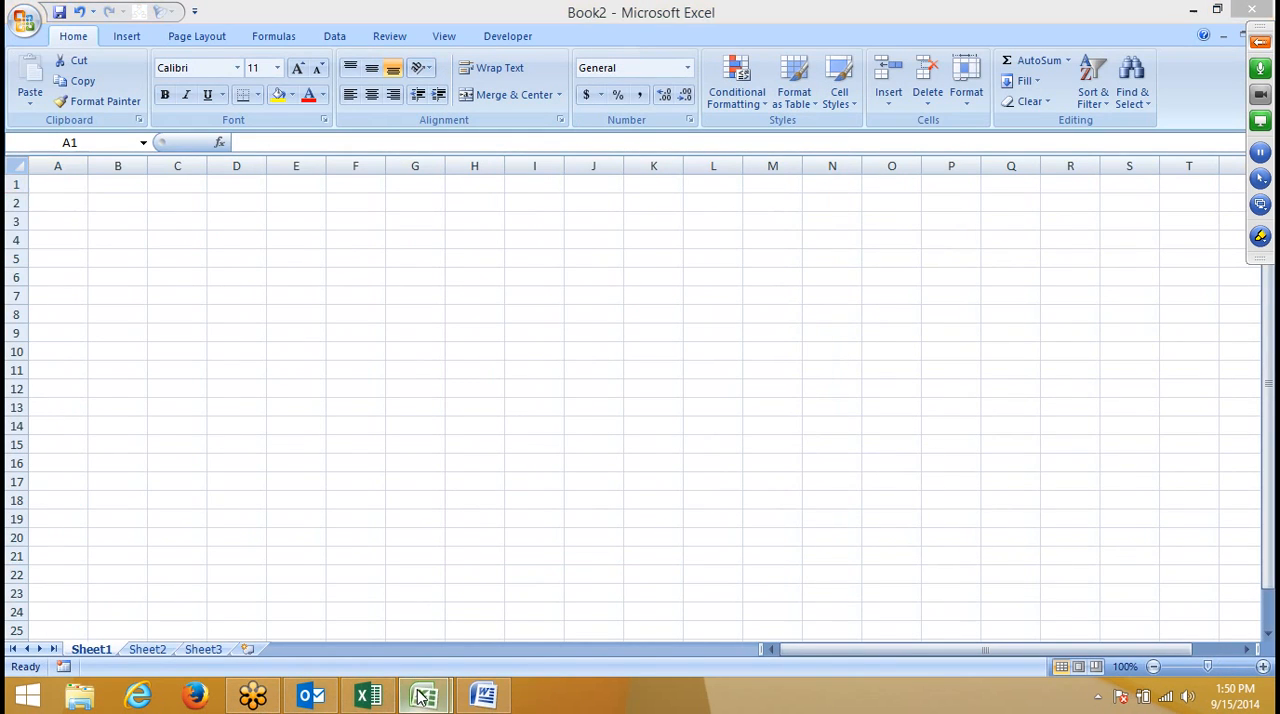
click(385, 560)
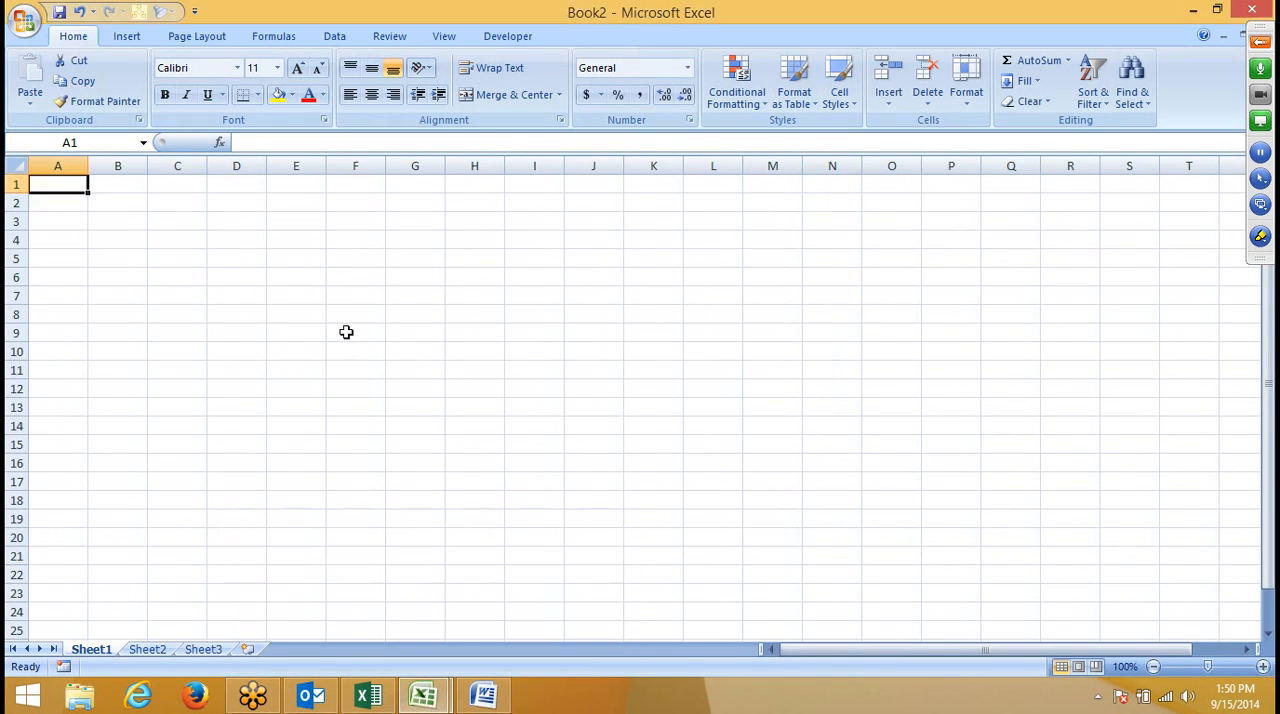
- Enter the column headings Date, Particuler, DR, CR and Balance in cells A1 to E1
key(Right)
key(Left)
text(Da)
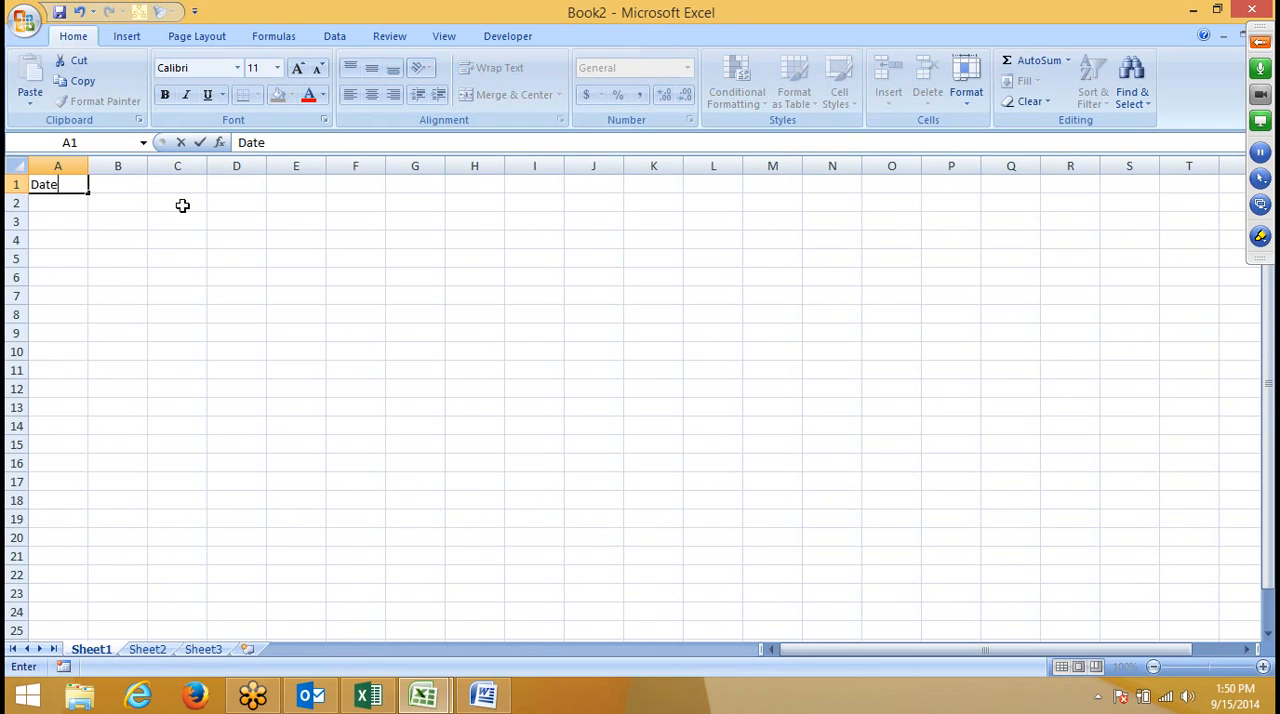
key(Tab)
text(Pa)
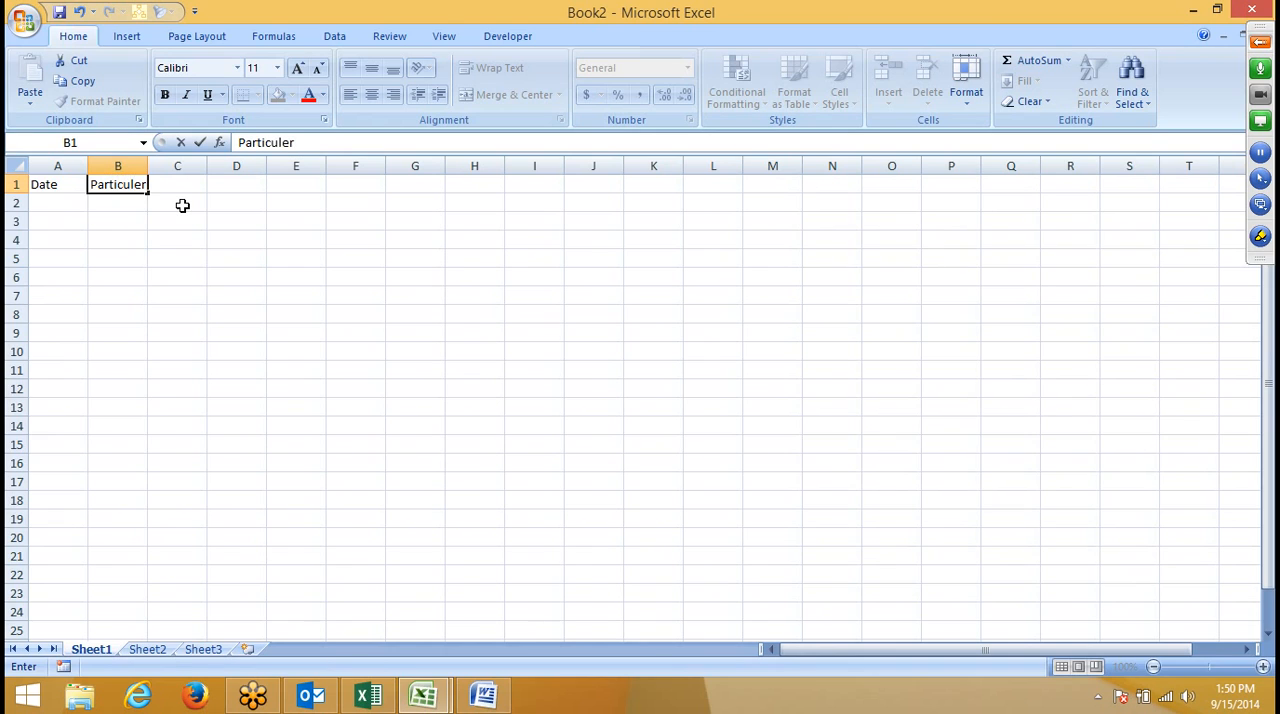
key(Tab)
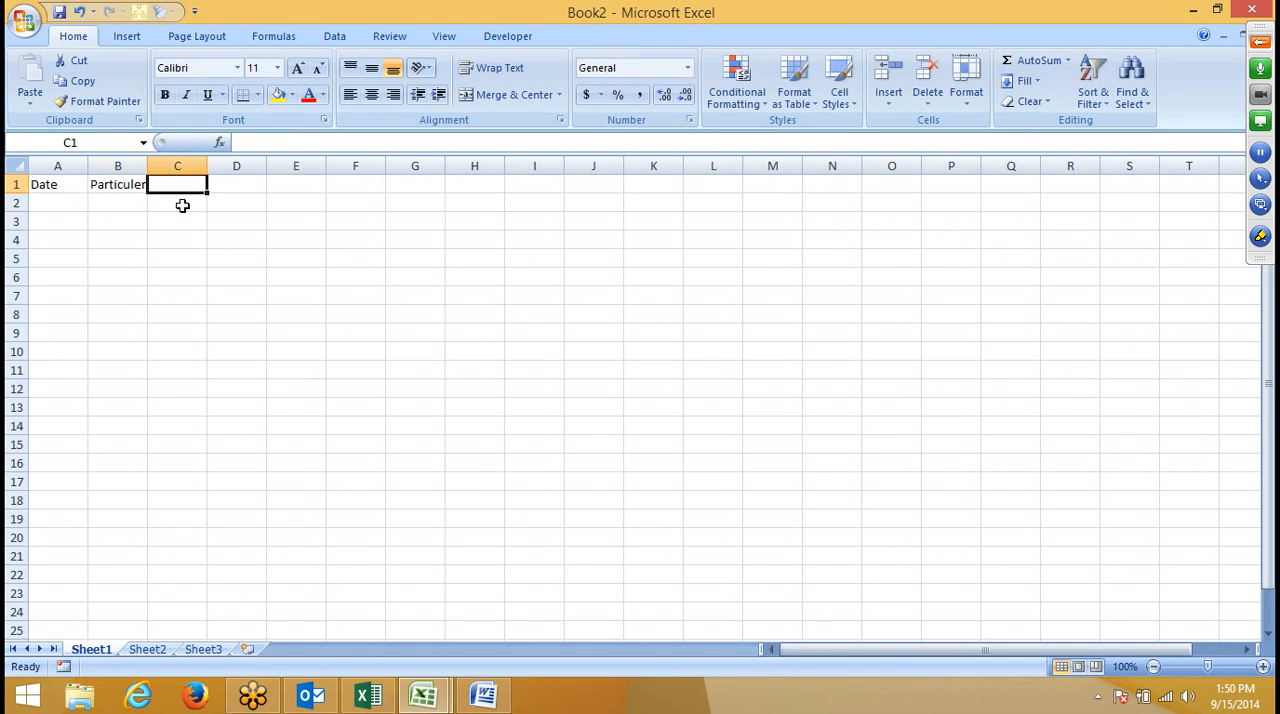
text(DR)
key(Tab)
text(CR)
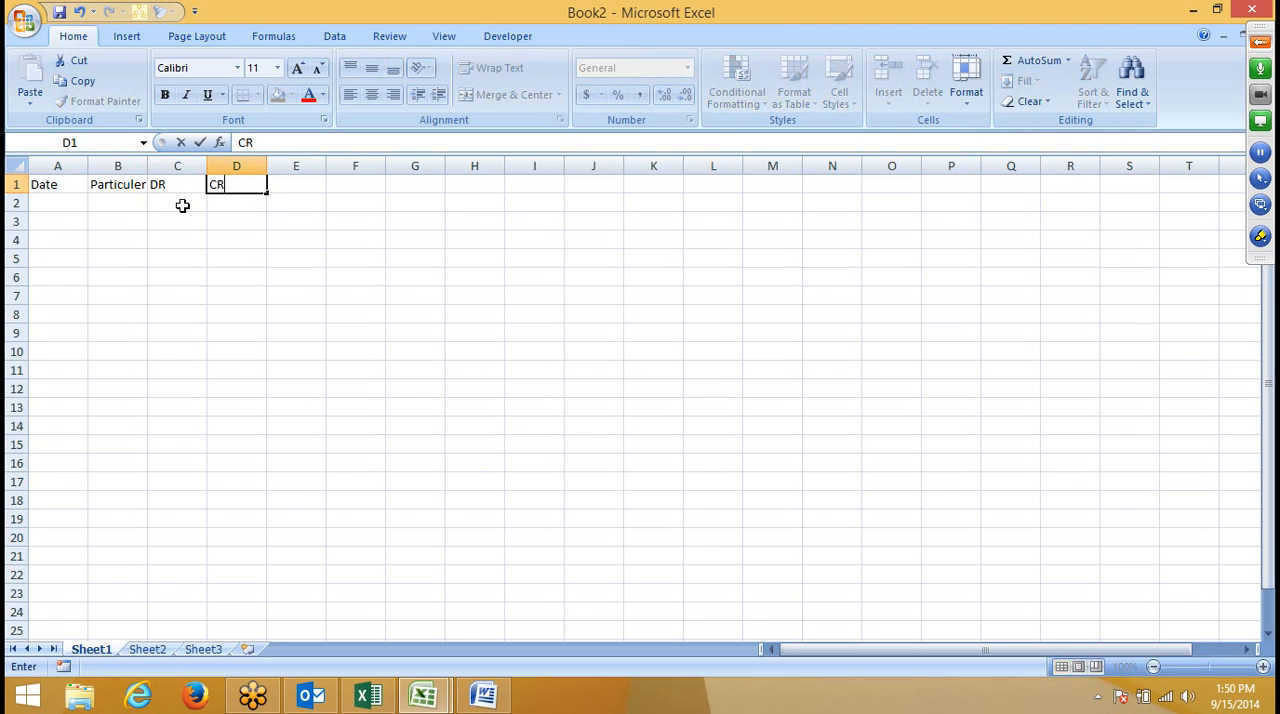
key(Tab)
text(B)
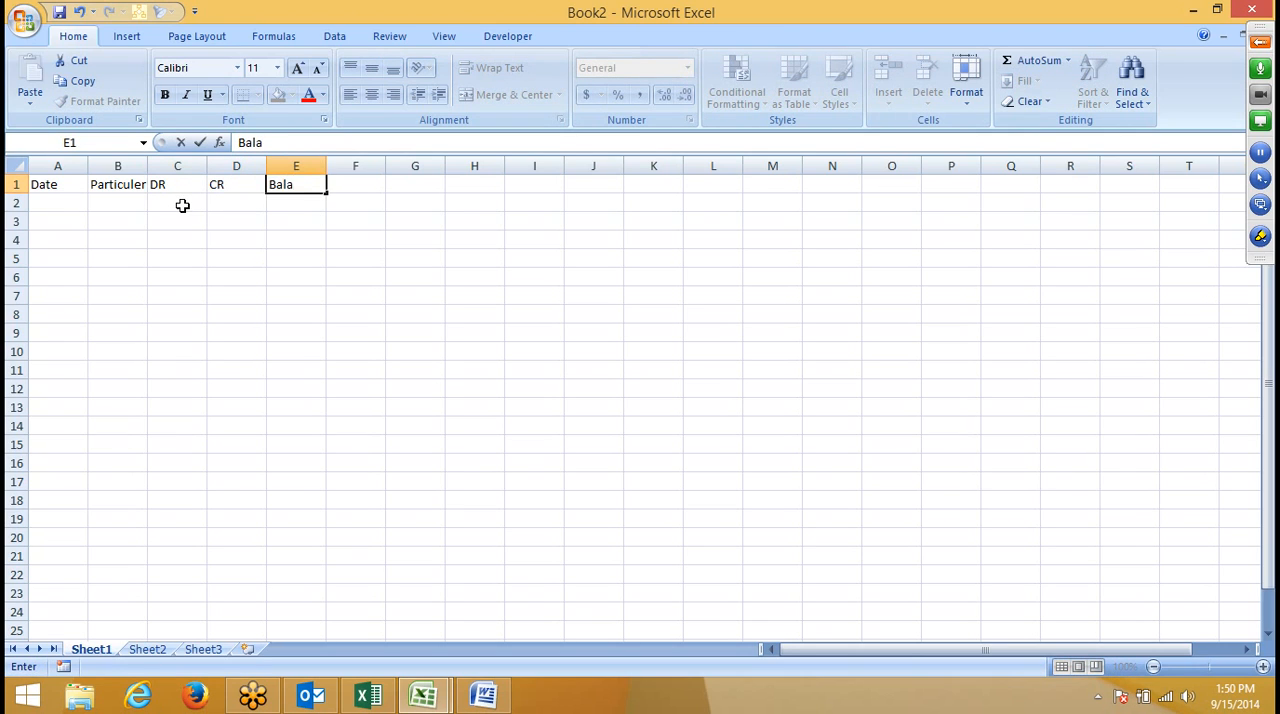
text(alance)
key(Return)
- Enter the date 9/1 in cell A2 under the Date heading and select that cell
key(Up)
key(Left)
key(Left)
key(Left)
key(Left)
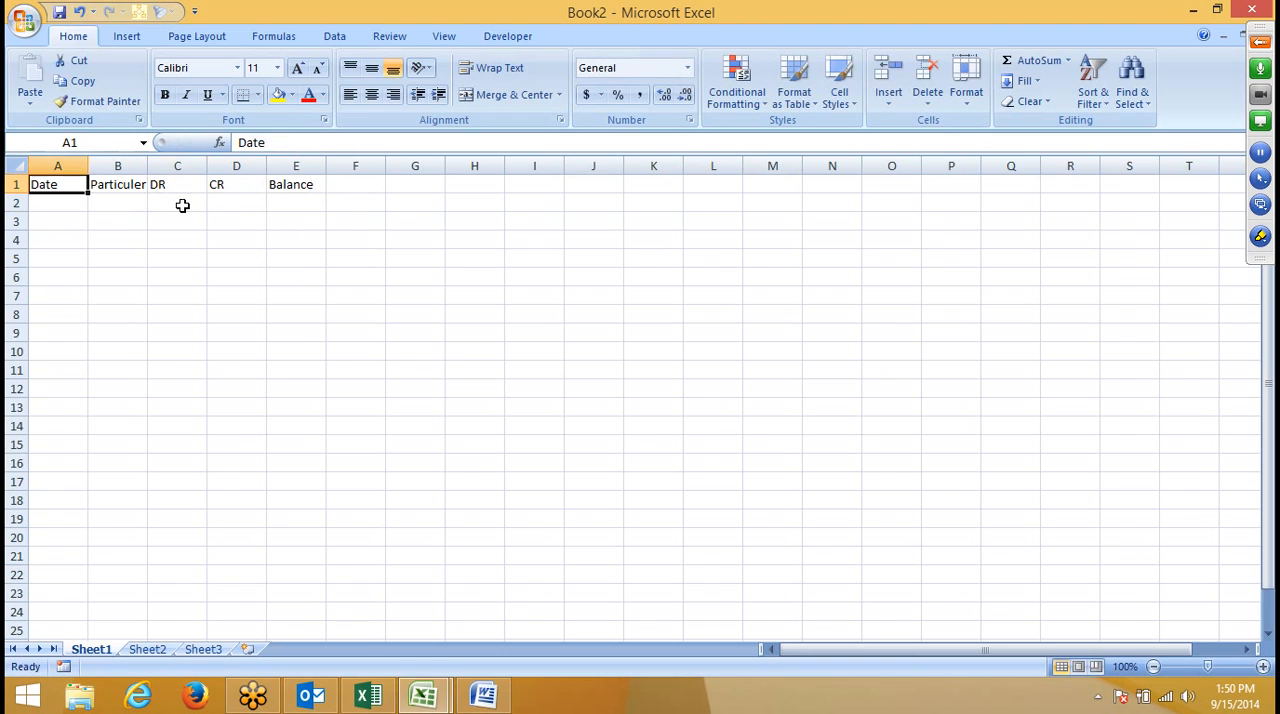
key(Down)
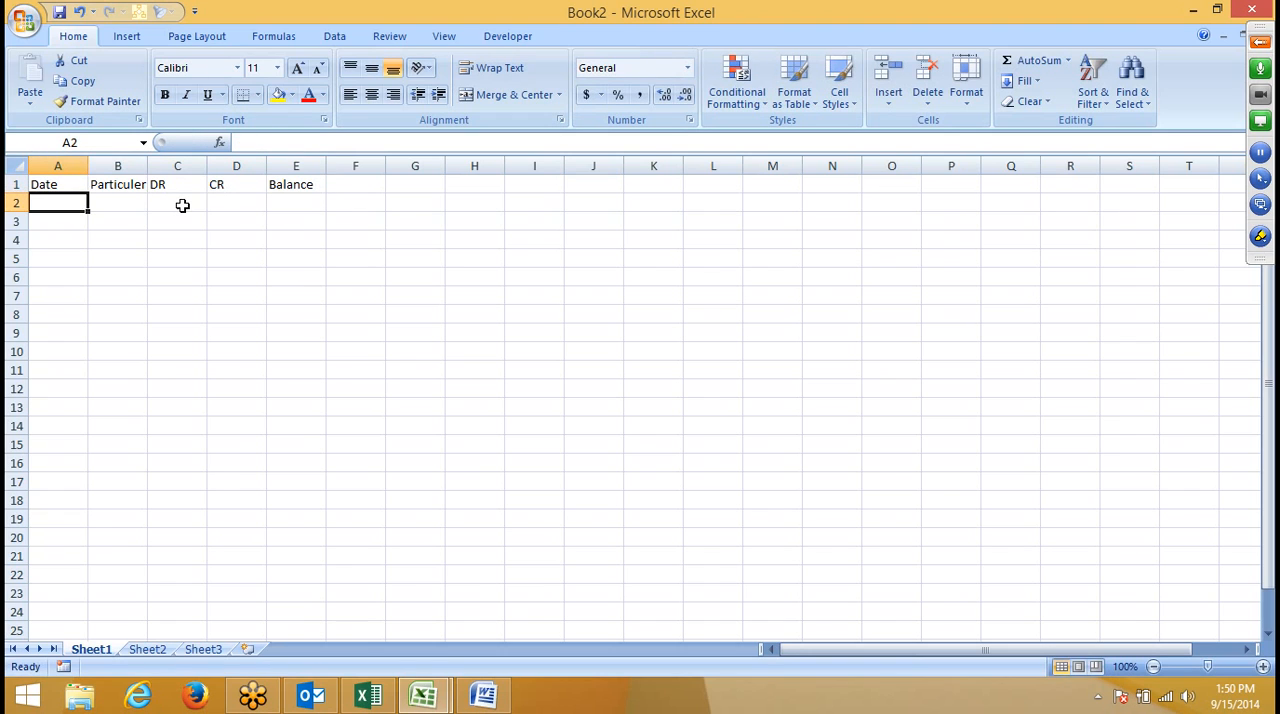
text(9)
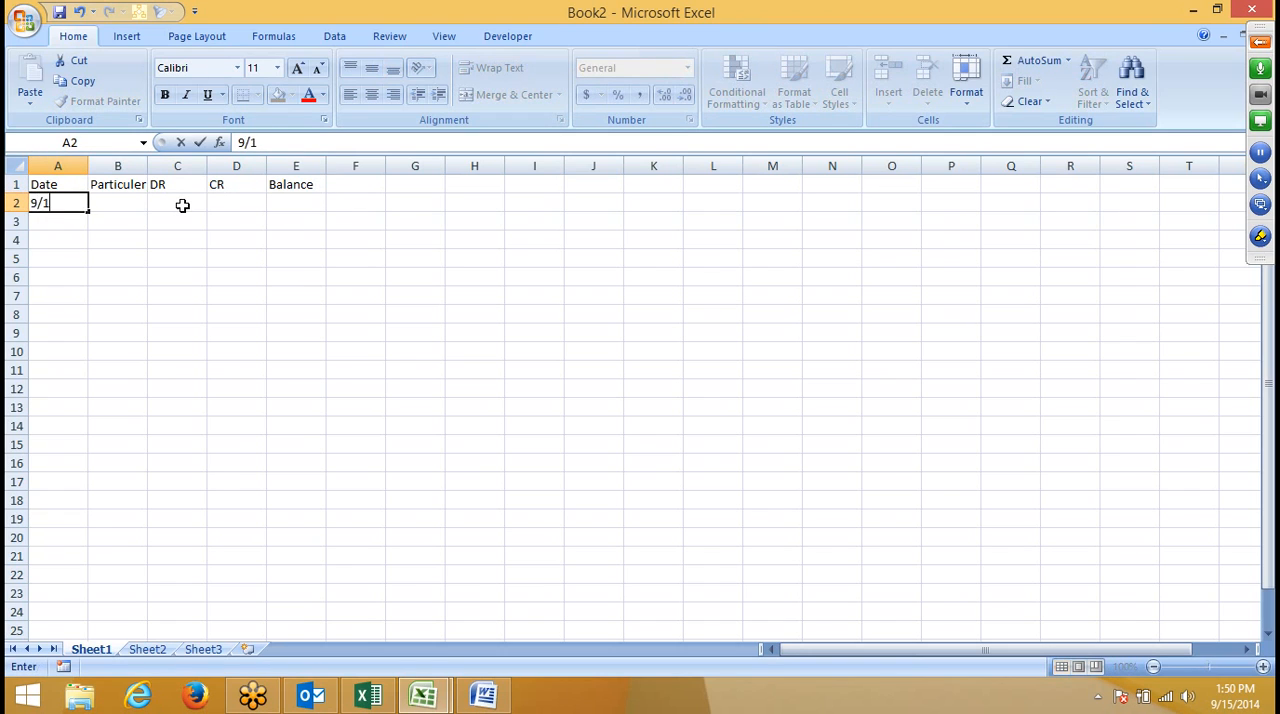
text(/1)
key(Return)
click(74, 206)
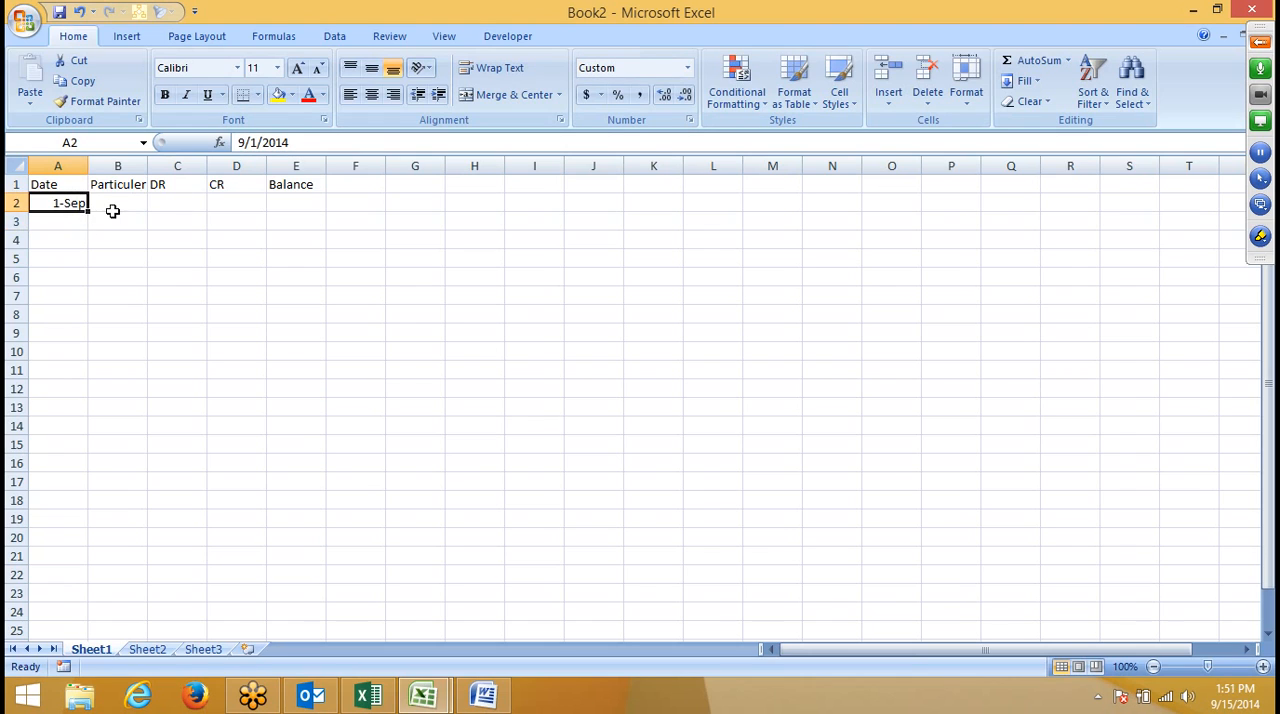
- Fill the date series down column A from 1-Sep in A2 to 24-Sep in A25
drag(88, 209, 59, 540)
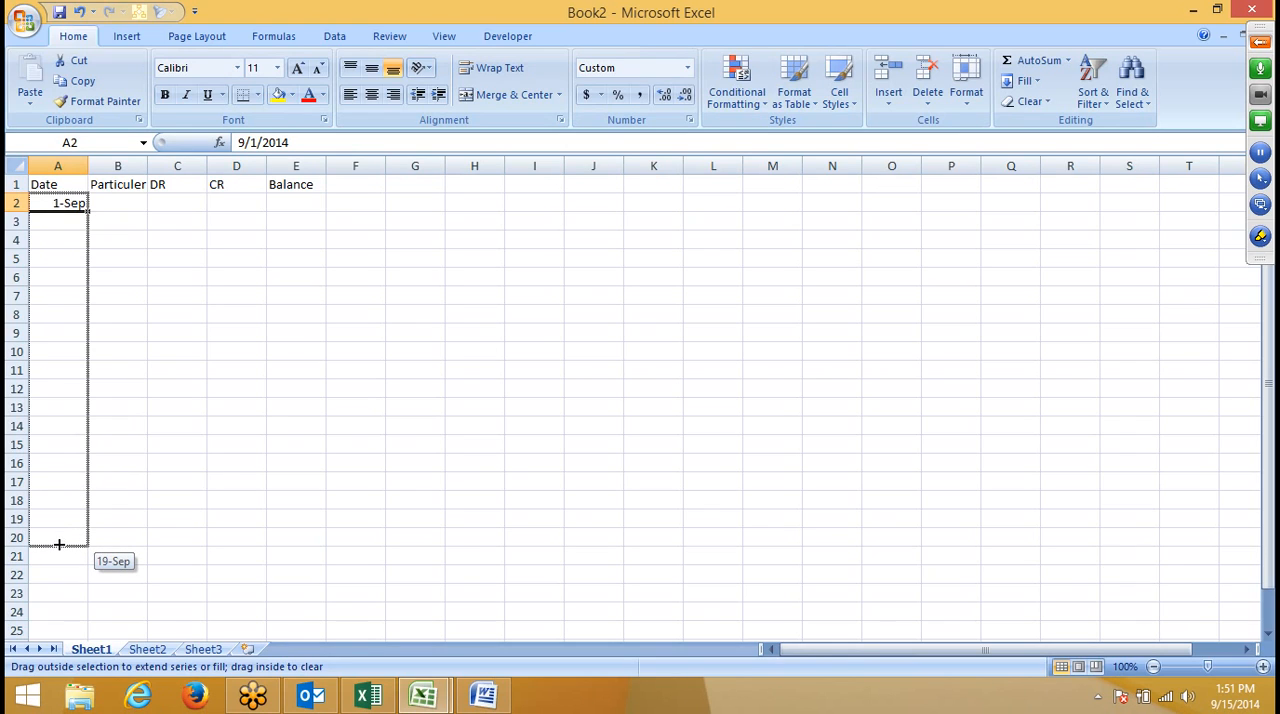
drag(59, 544, 59, 544)
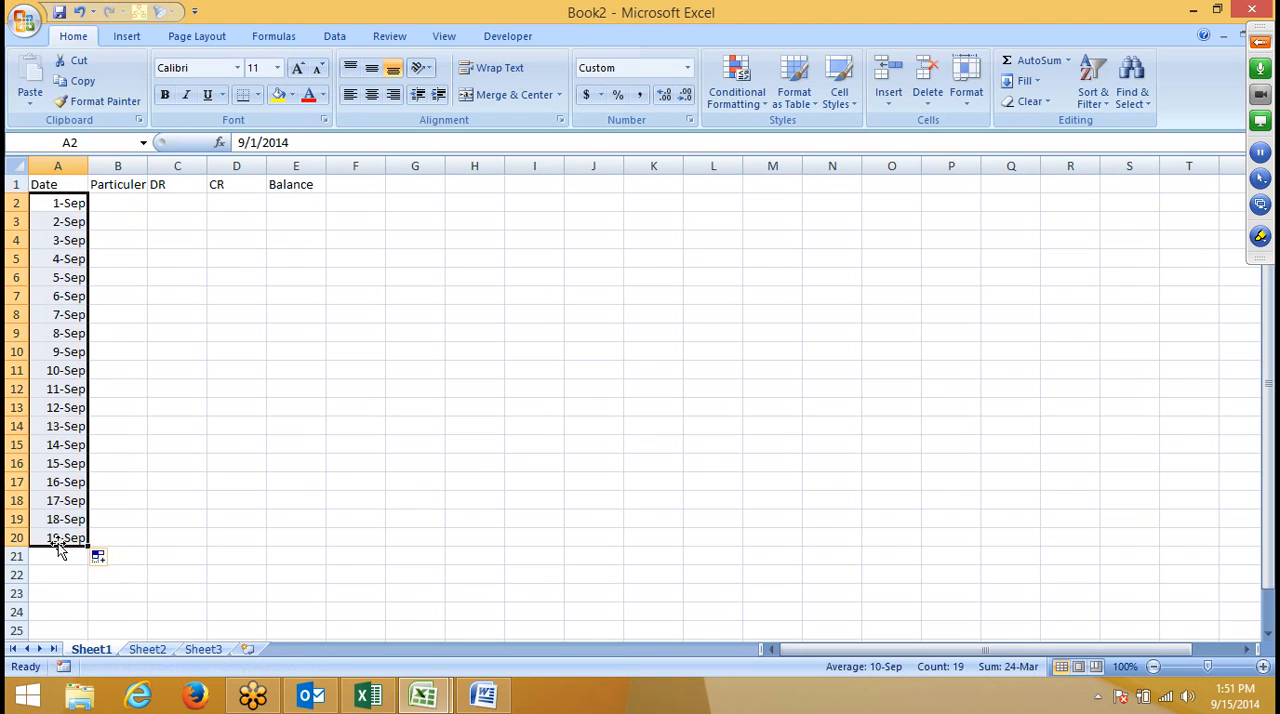
click(247, 452)
scroll(129, 505, down, 1)
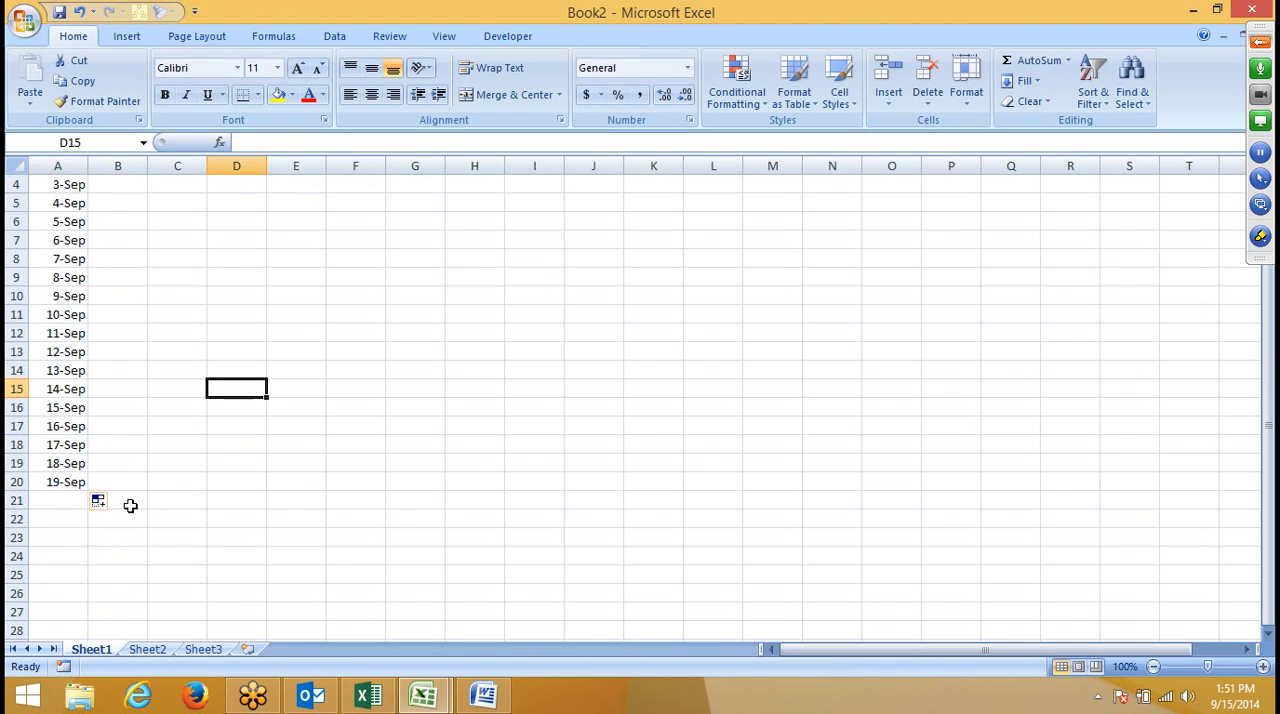
click(75, 482)
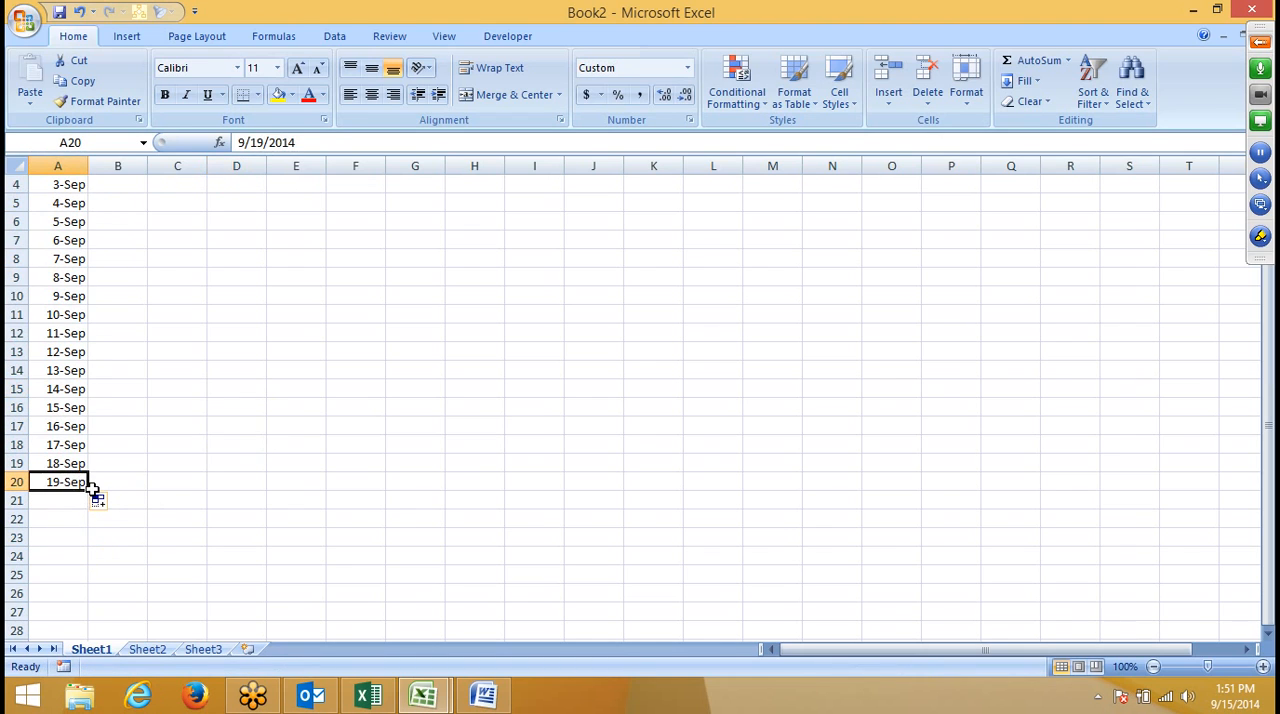
drag(91, 488, 88, 586)
click(153, 468)
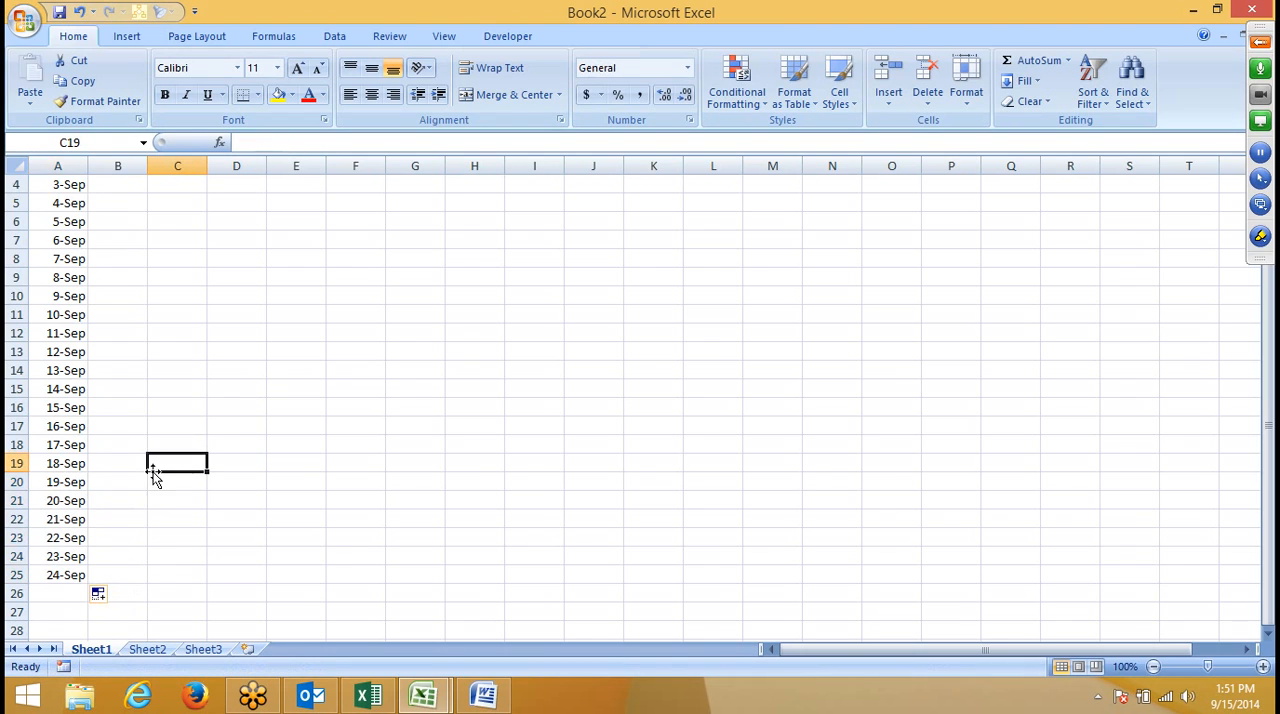
- Extend the date series in column A from 24-Sep through 30-Sep in cell A31
click(70, 575)
scroll(106, 477, down, 3)
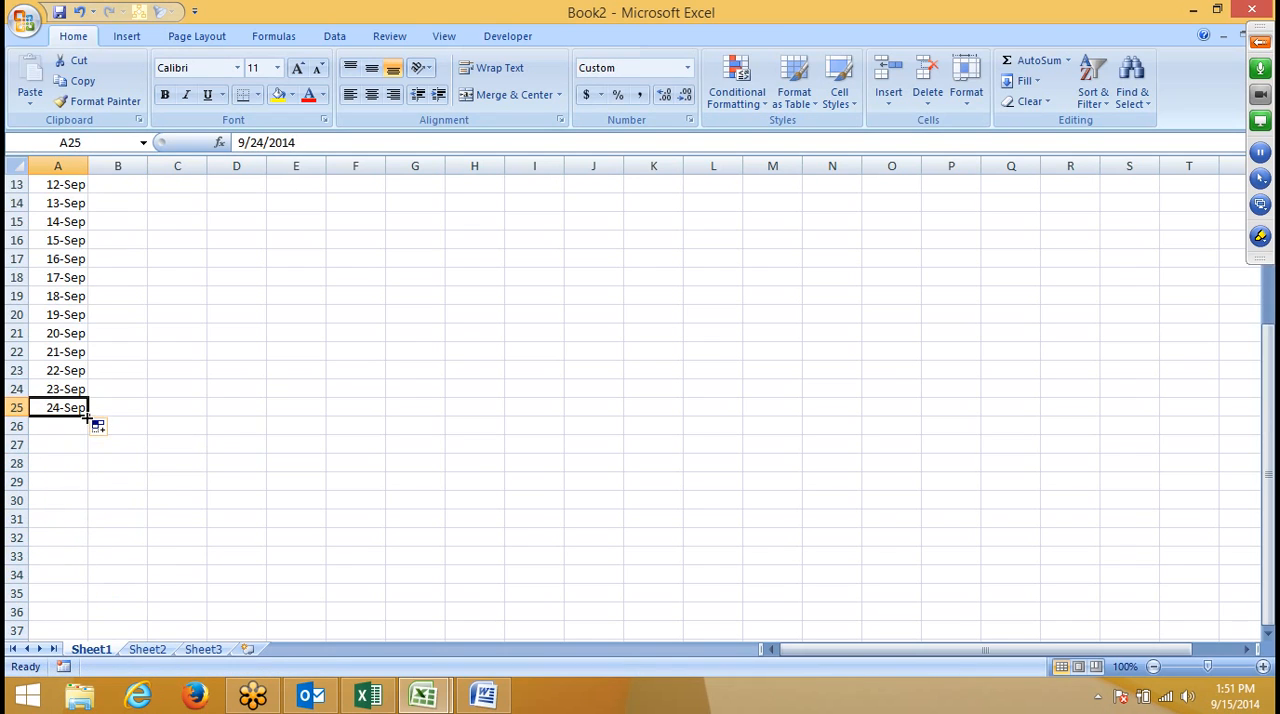
drag(88, 417, 73, 511)
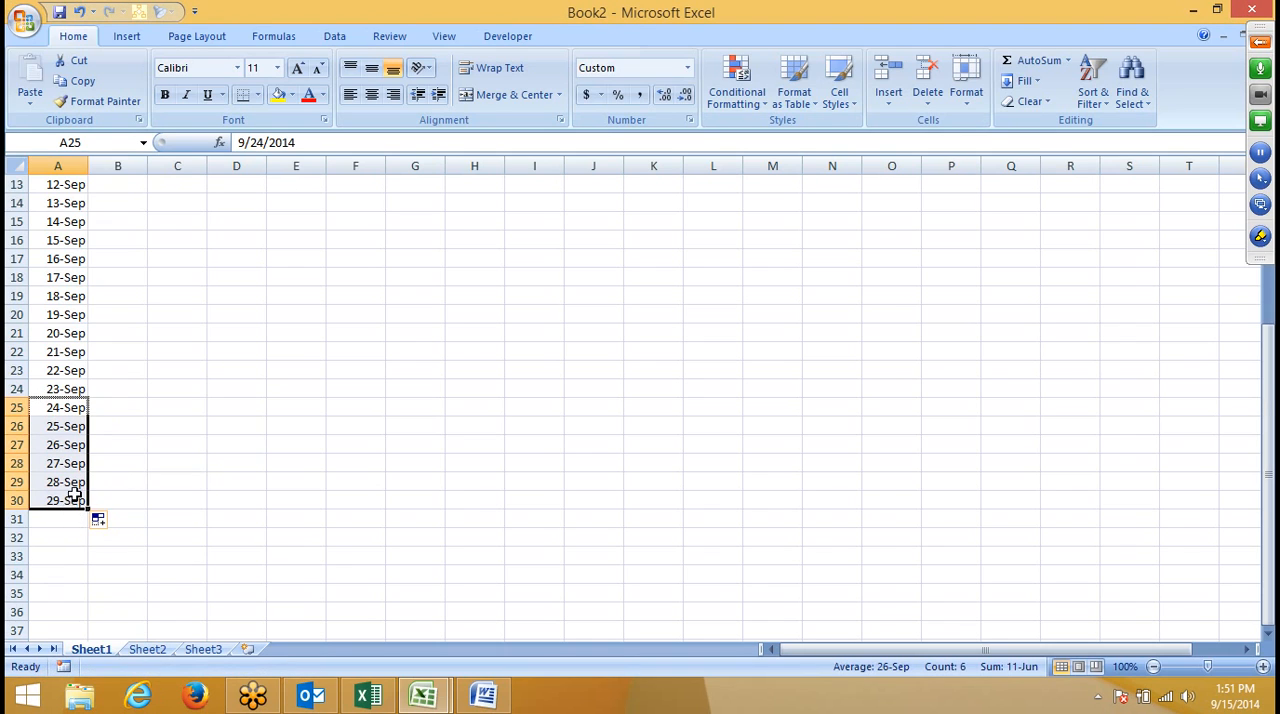
click(68, 502)
scroll(74, 491, down, 4)
drag(90, 284, 95, 297)
scroll(127, 337, up, 8)
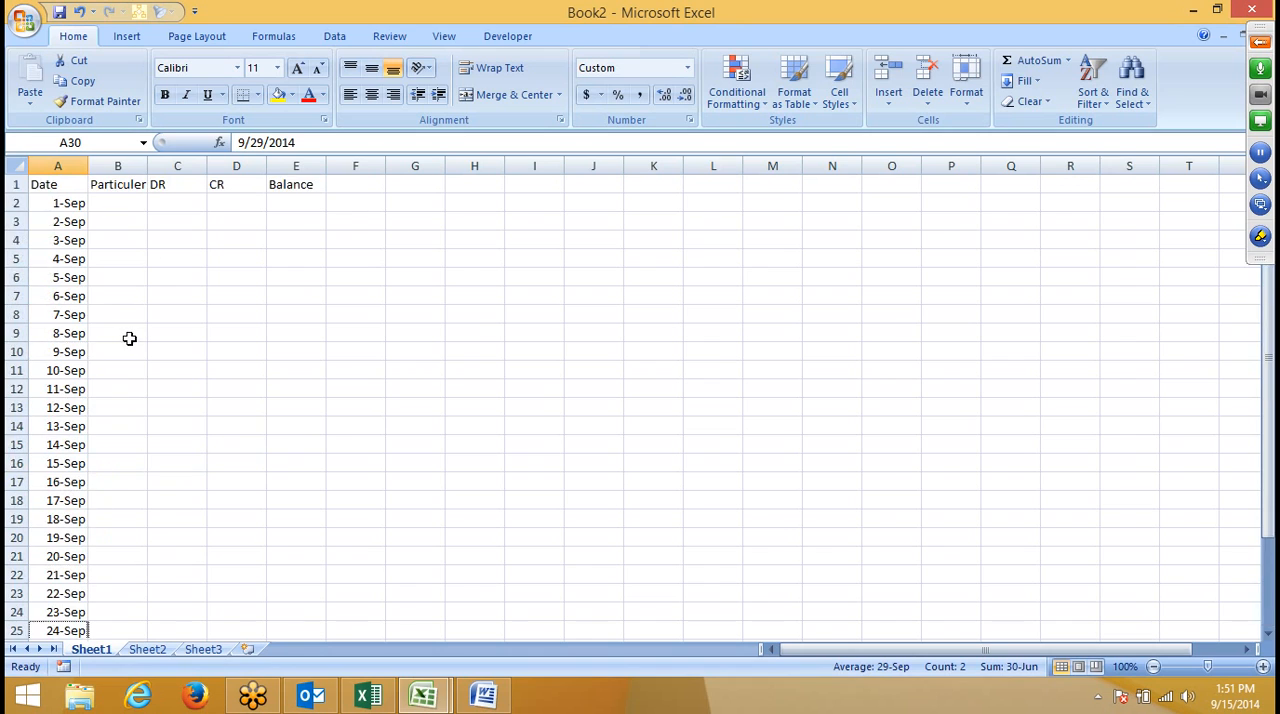
- Widen column B so there is extra room beyond the Particuler heading
click(140, 203)
double_click(147, 173)
drag(152, 170, 188, 172)
click(364, 191)
- Enter the formula =D2-C2 in cell E2 to calculate the first balance
click(340, 206)
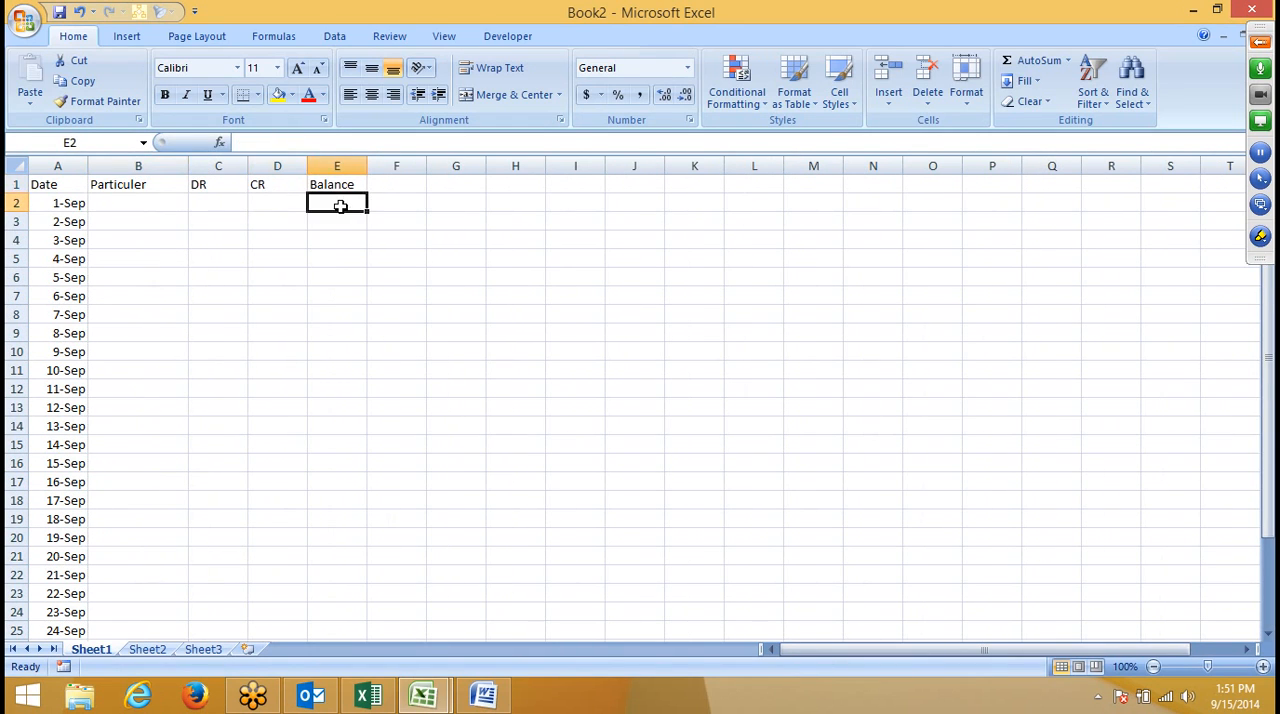
text(=)
key(Left)
key(Left)
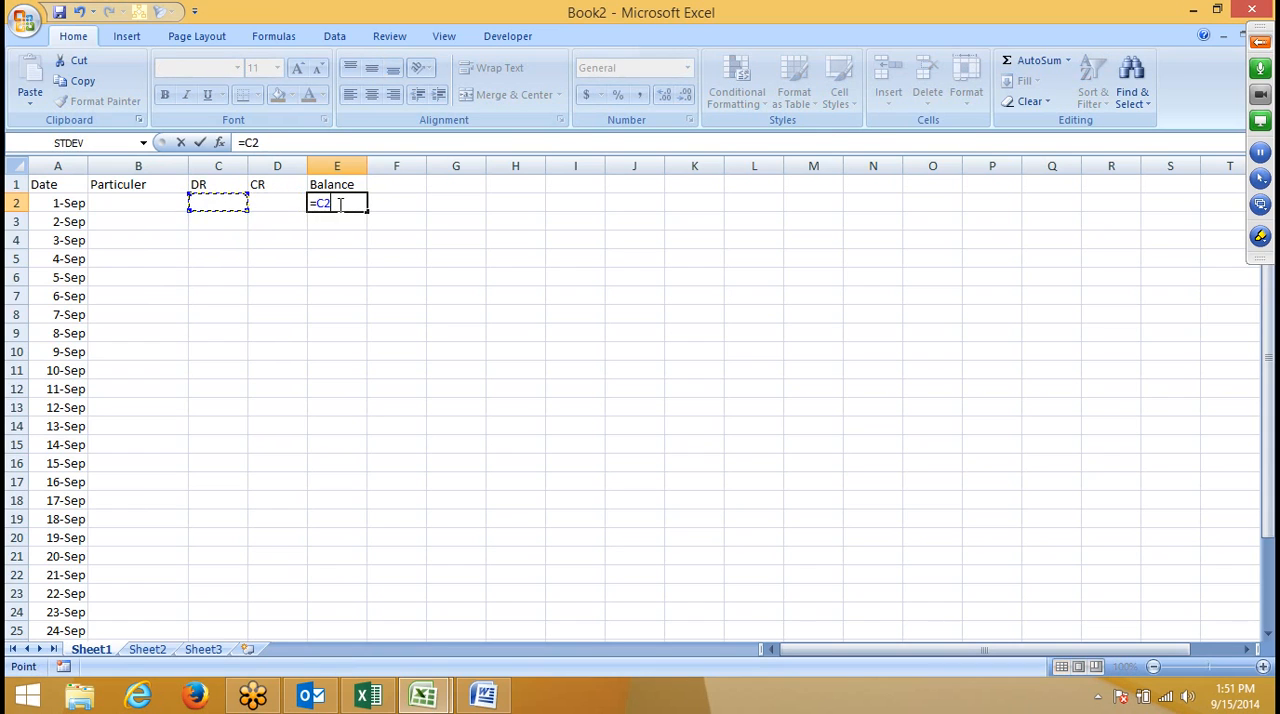
key(Right)
text(-)
key(Left)
key(Left)
key(Return)
- Enter the running balance formula =E2+D3-C3 in cell E3 and review the formula in E2
text(=)
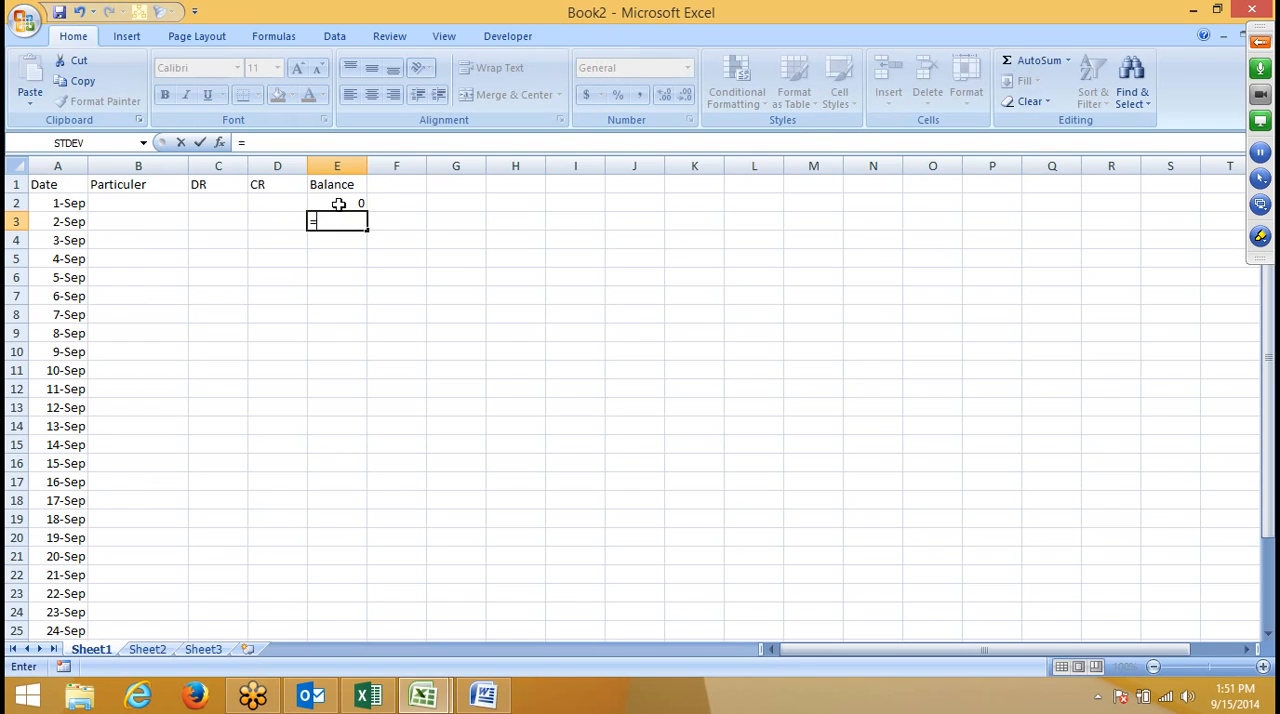
click(339, 204)
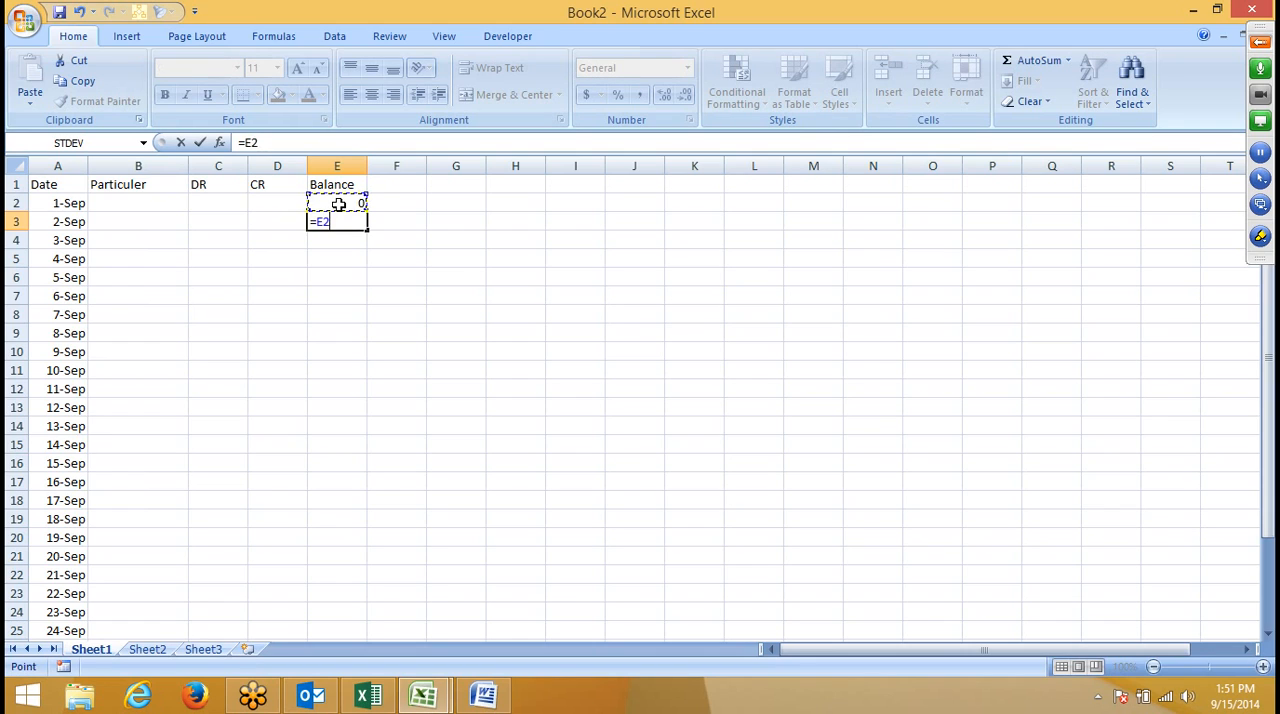
text(+)
key(Left)
text(-)
key(Left)
key(Left)
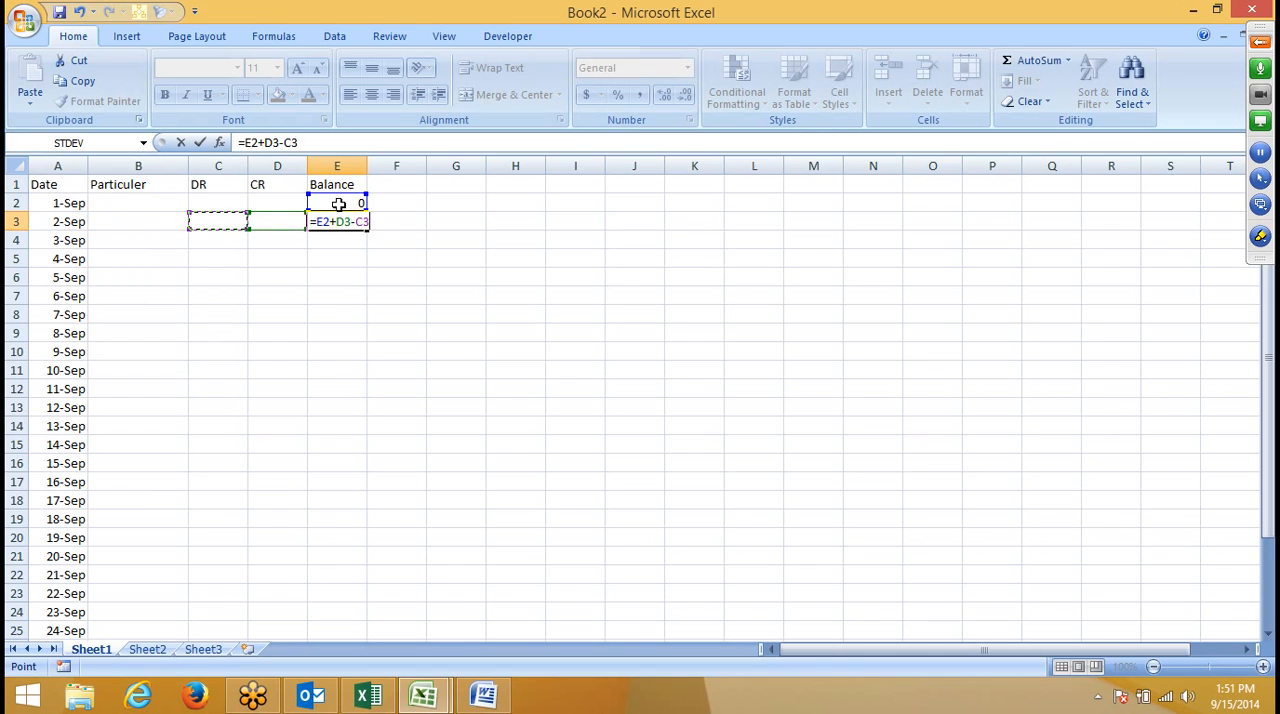
key(Return)
double_click(339, 204)
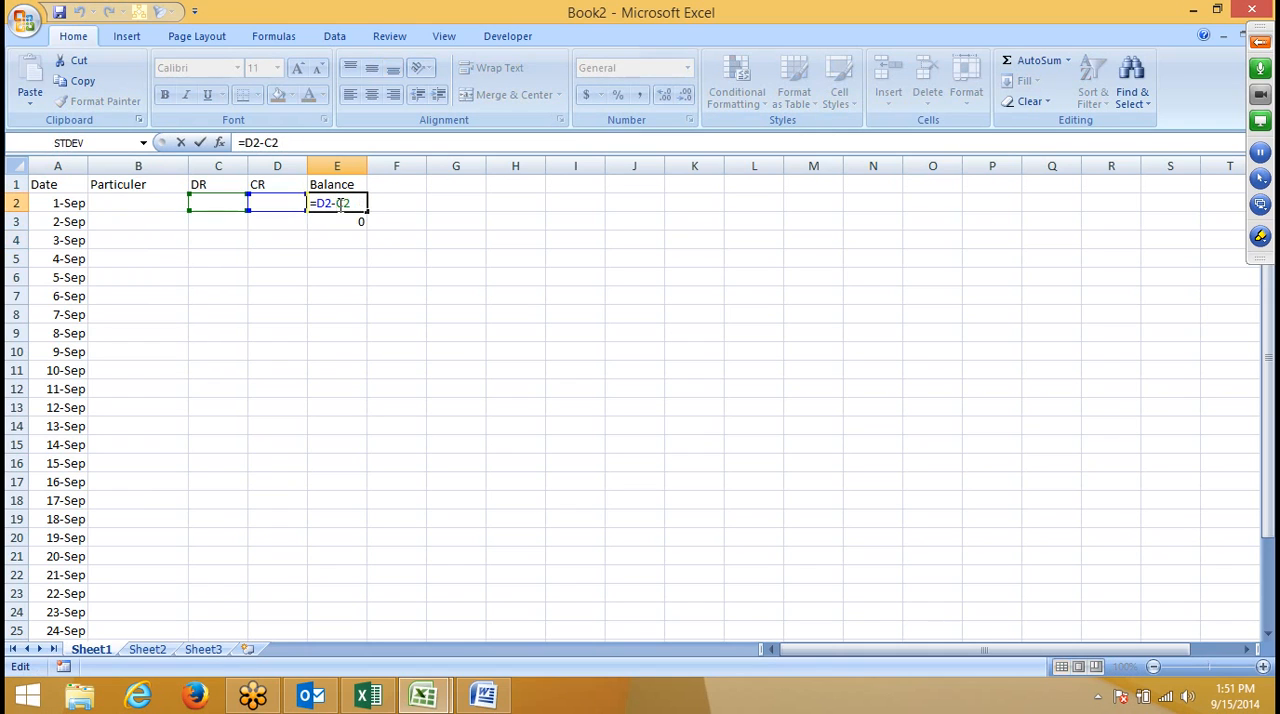
key(Return)
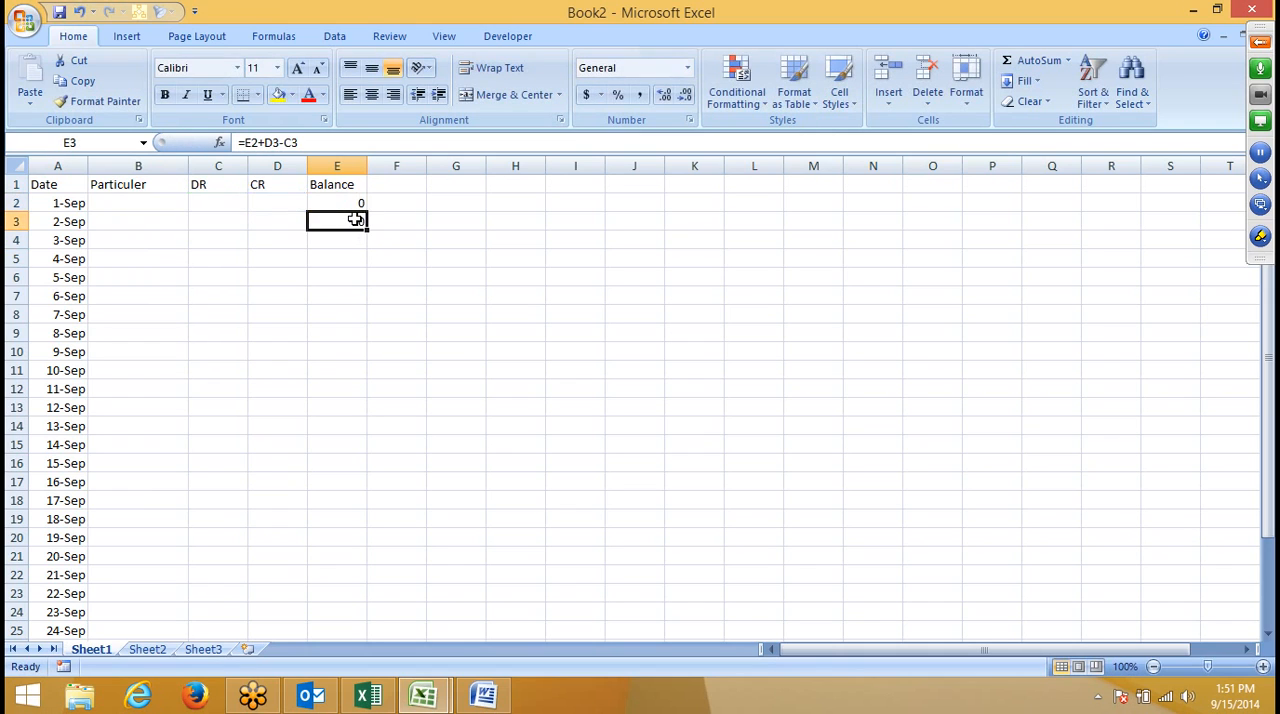
- Fill the balance formula from E3 down column E to cell E31
click(388, 185)
double_click(329, 224)
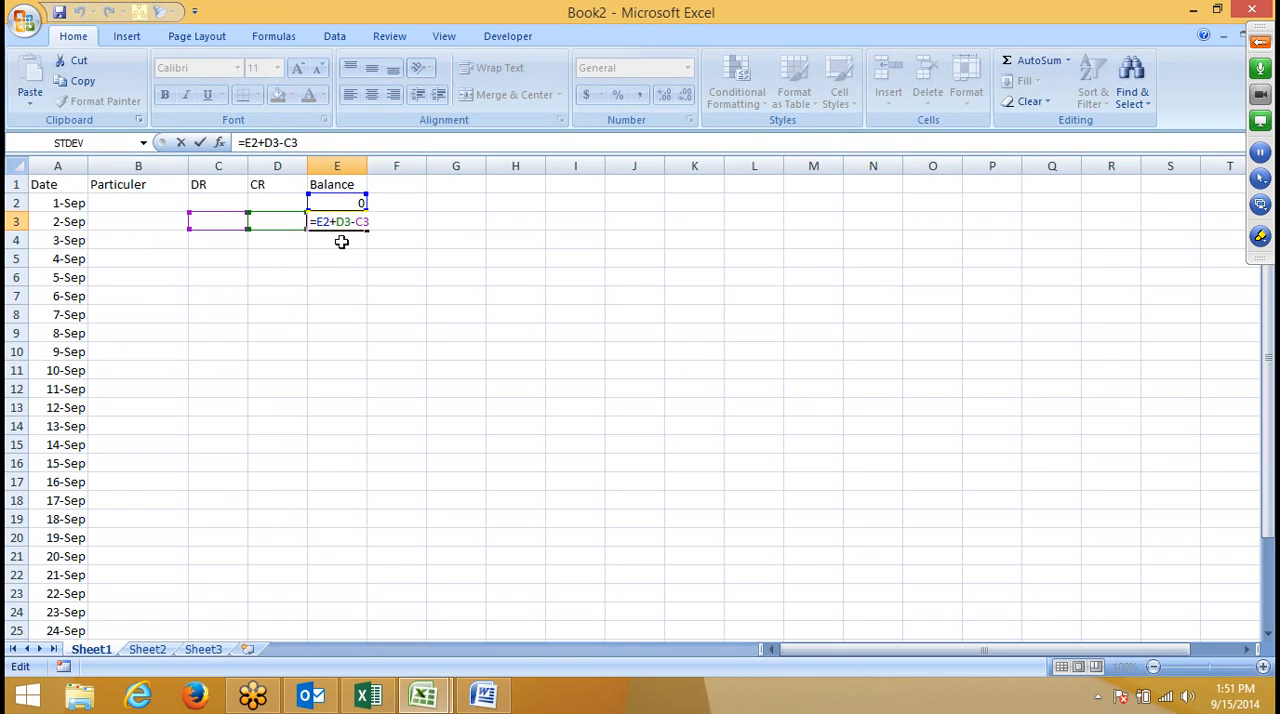
key(Escape)
scroll(342, 243, down, 4)
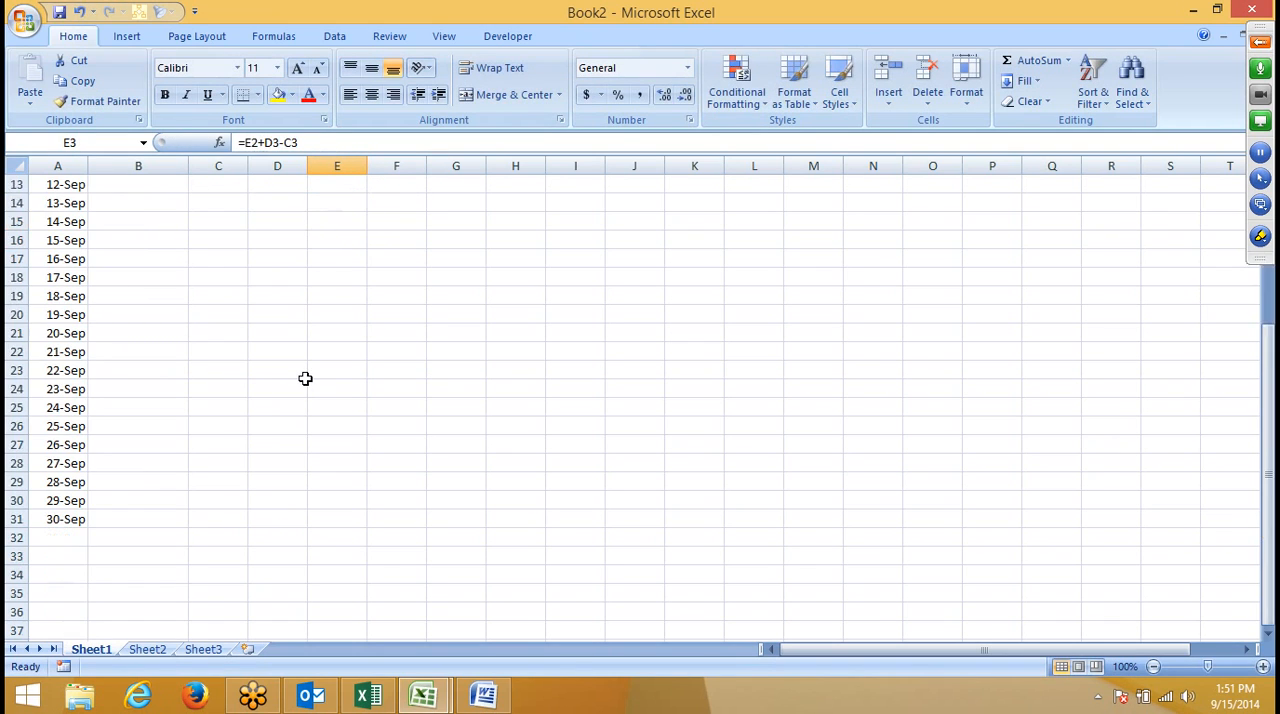
shift+click(326, 513)
key(ctrl+d)
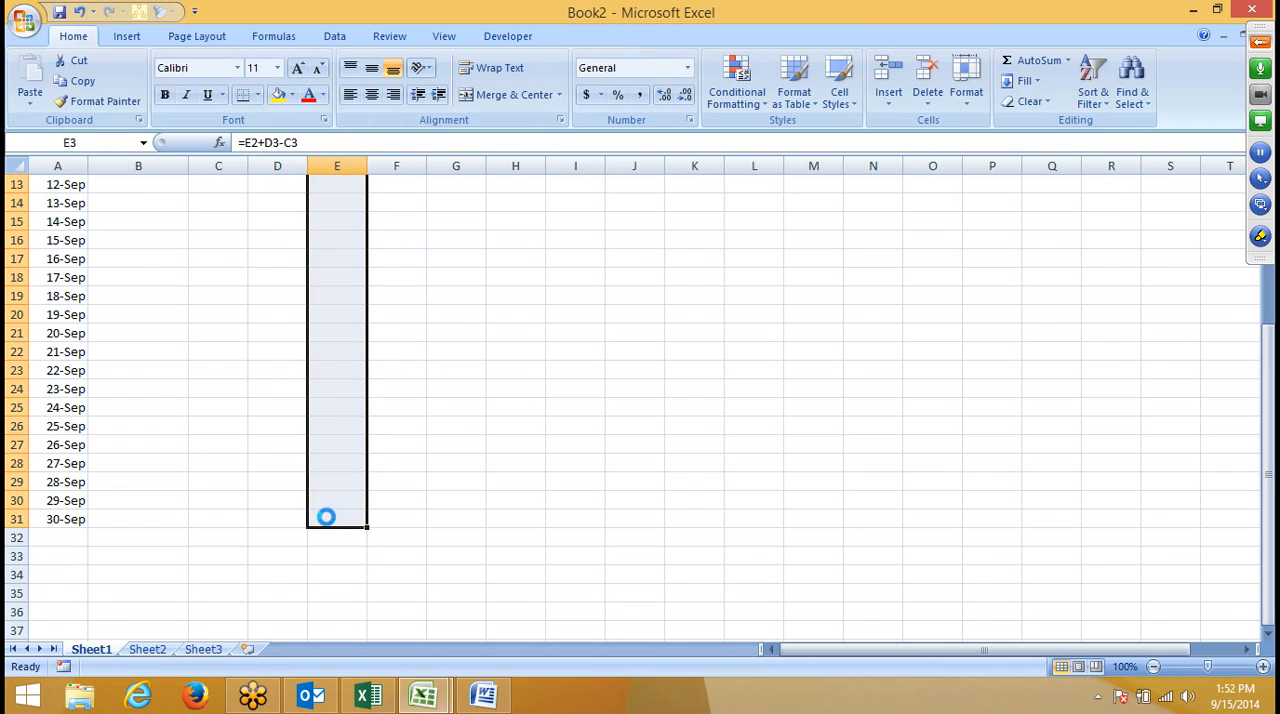
- Replace the last date in cell A31 with the label total
click(58, 542)
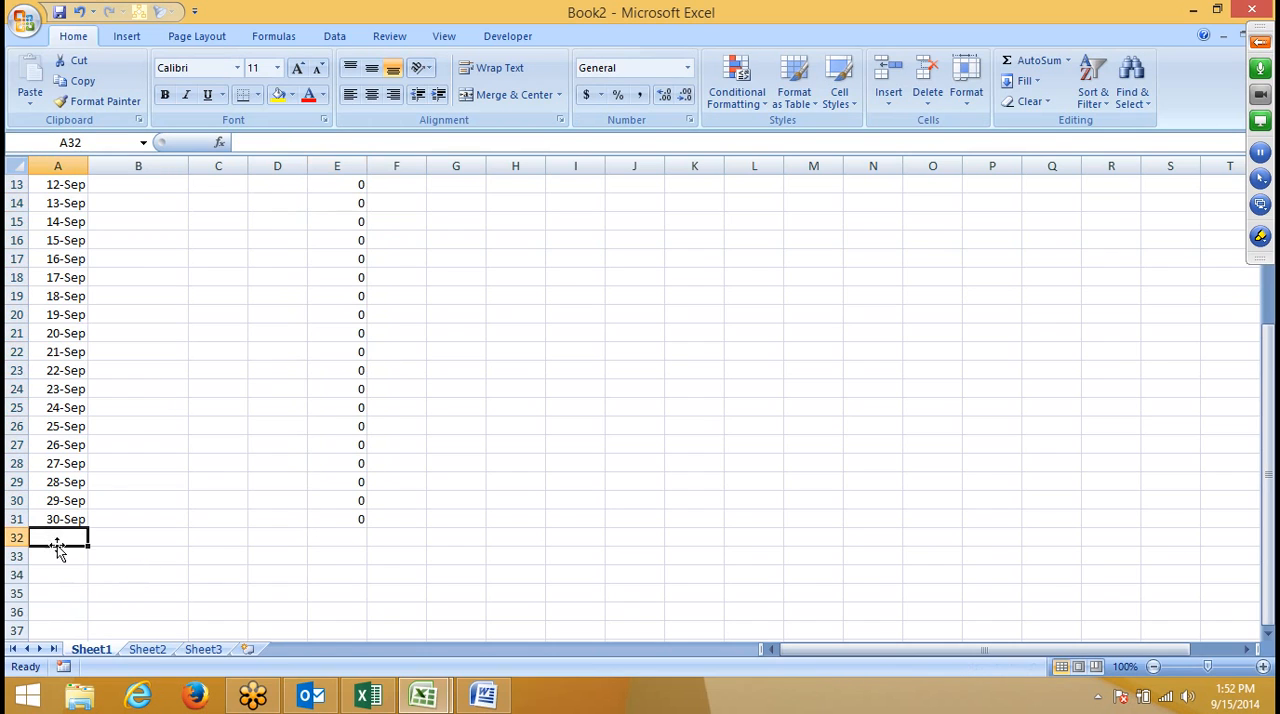
key(Up)
text(tot)
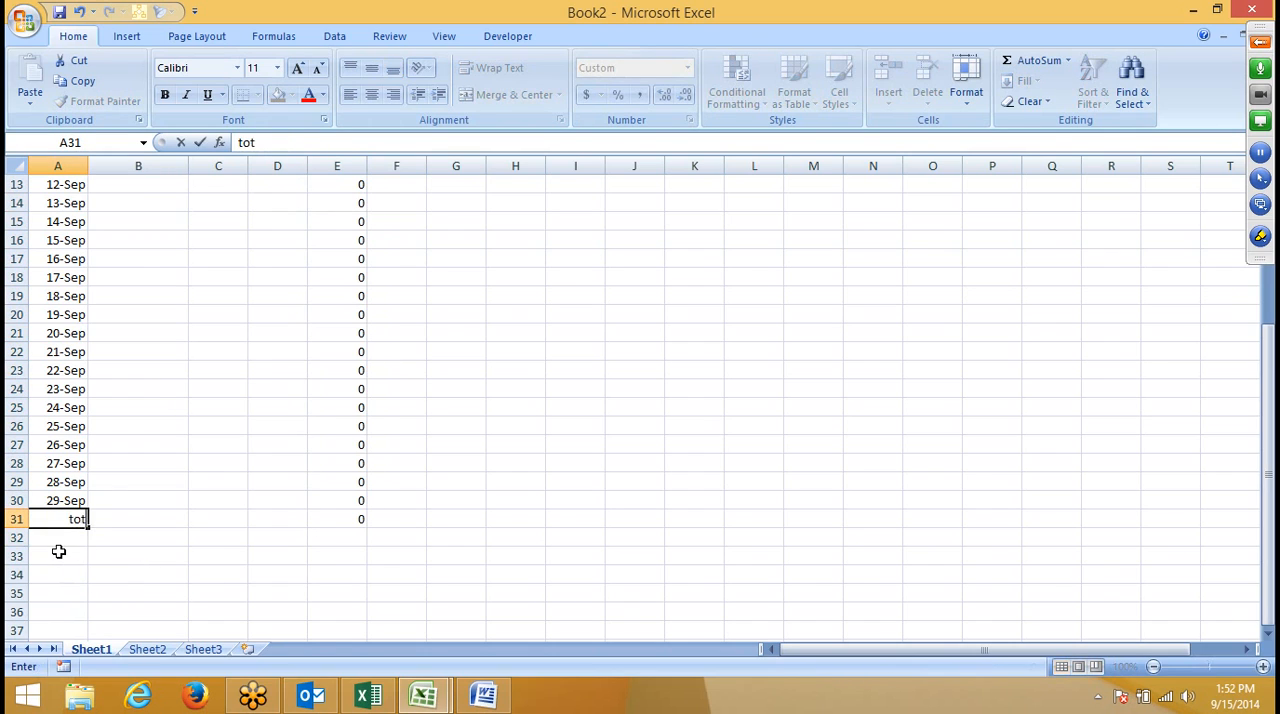
key(Return)
key(Up)
key(Right)
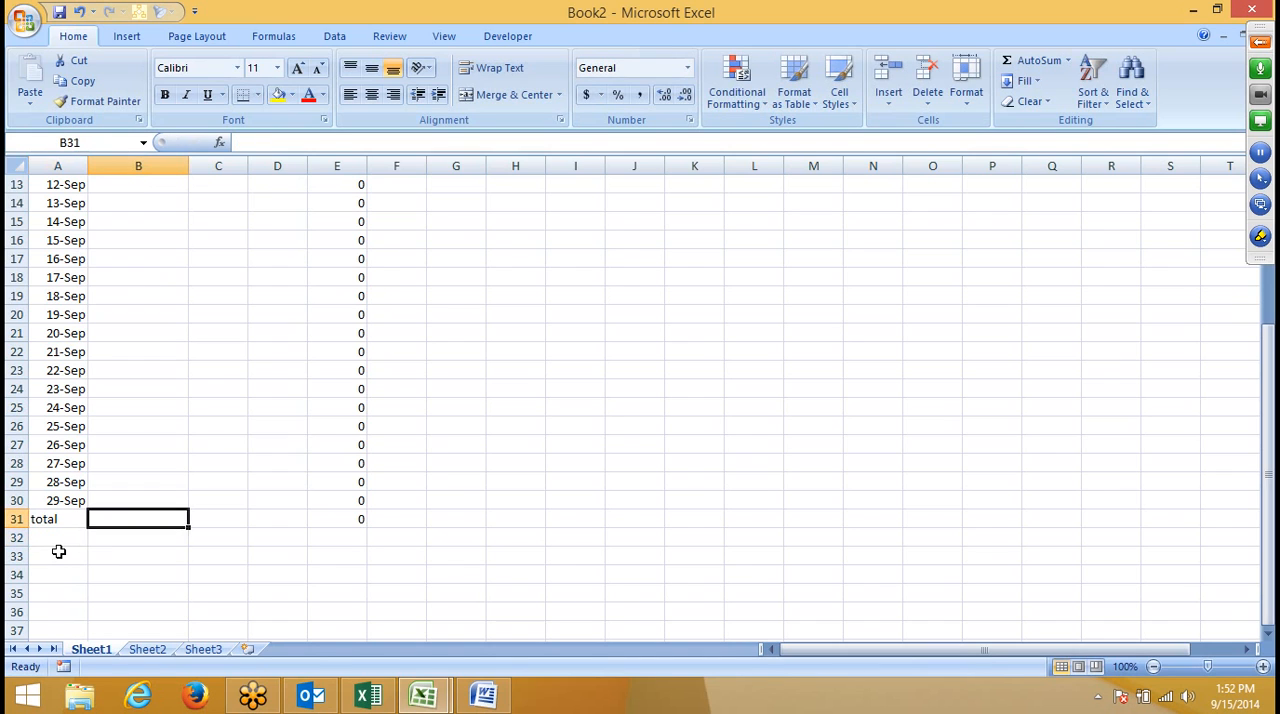
- Total the DR column with =SUM(C2:C30) in C31 and copy the formula across to D31
key(Right)
text(=s)
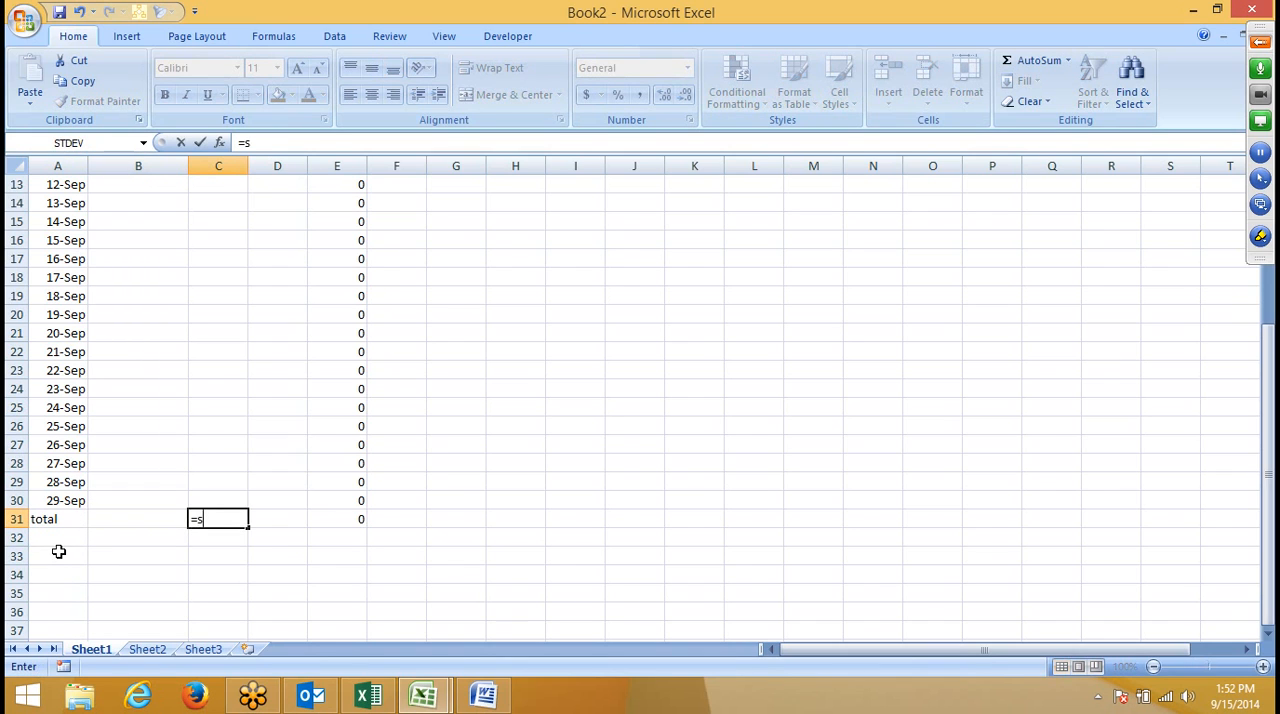
text(um)
key(Tab)
key(shift+Down)
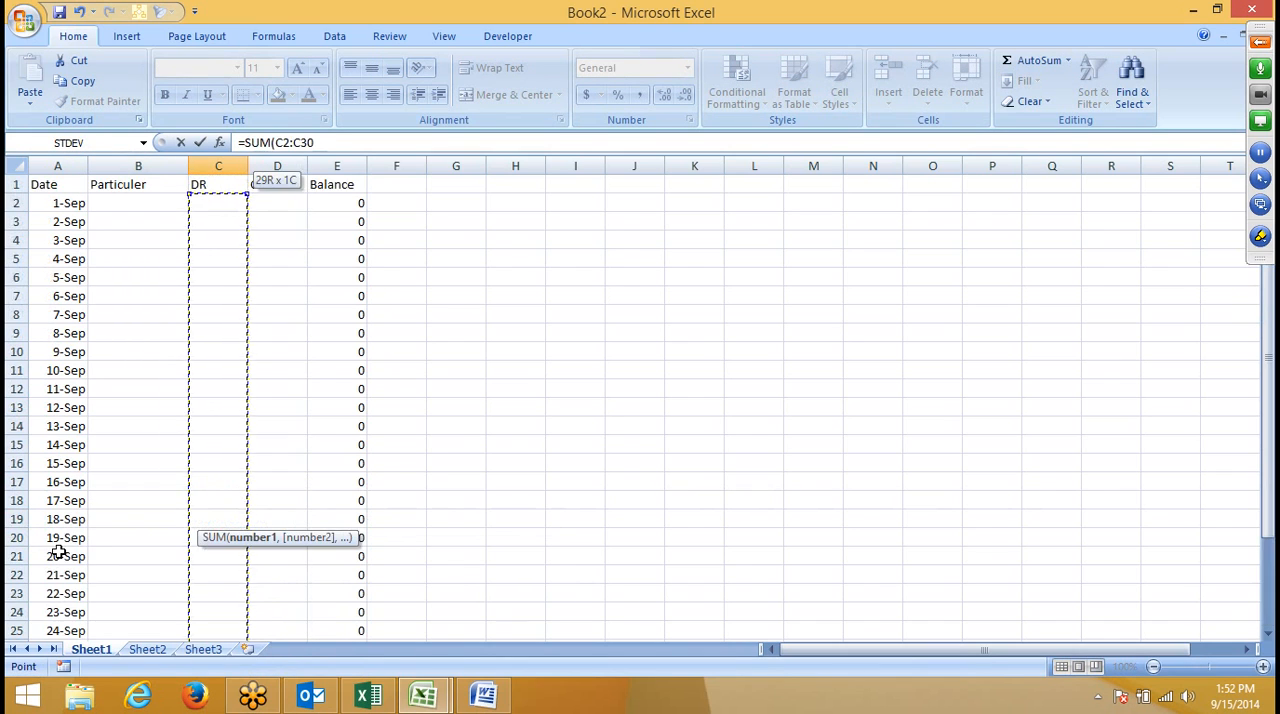
key(Return)
key(Up)
key(shift+Right)
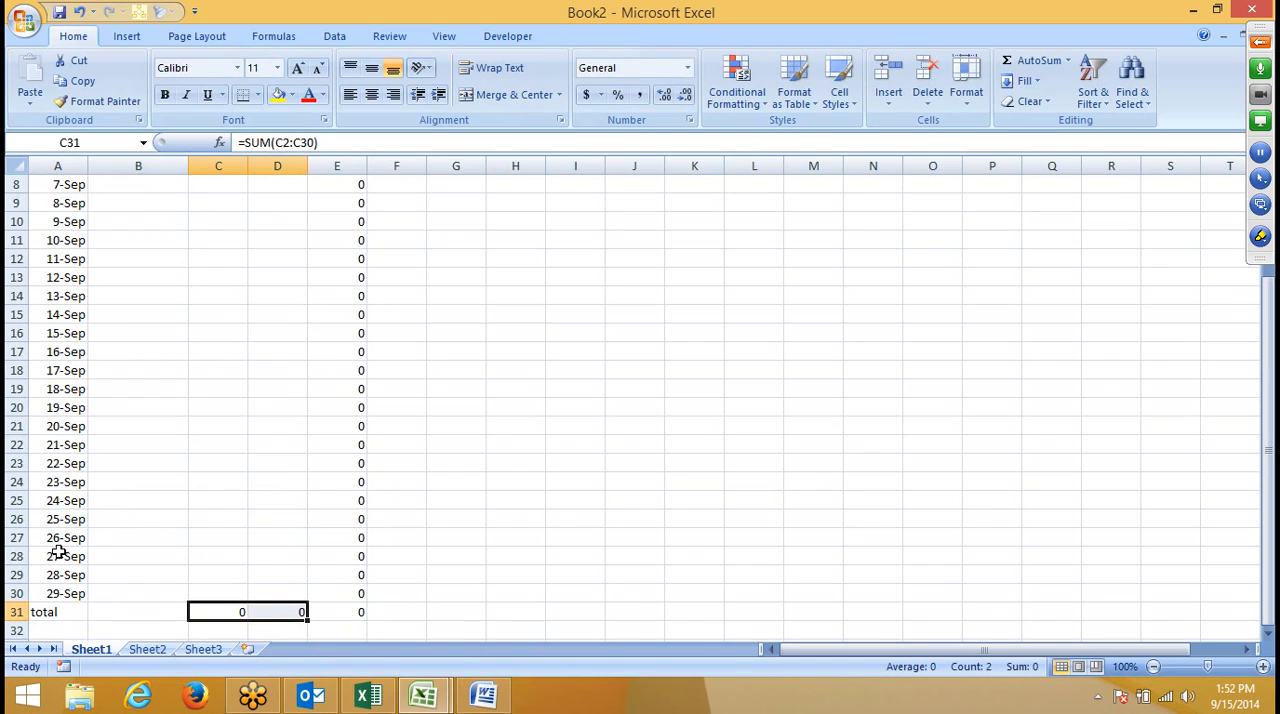
key(ctrl+r)
- Apply a Bottom Double Border to the total row across A31:E31
key(Right)
key(Right)
key(shift+Left)
key(shift+Left)
key(shift+Left)
key(shift+Left)
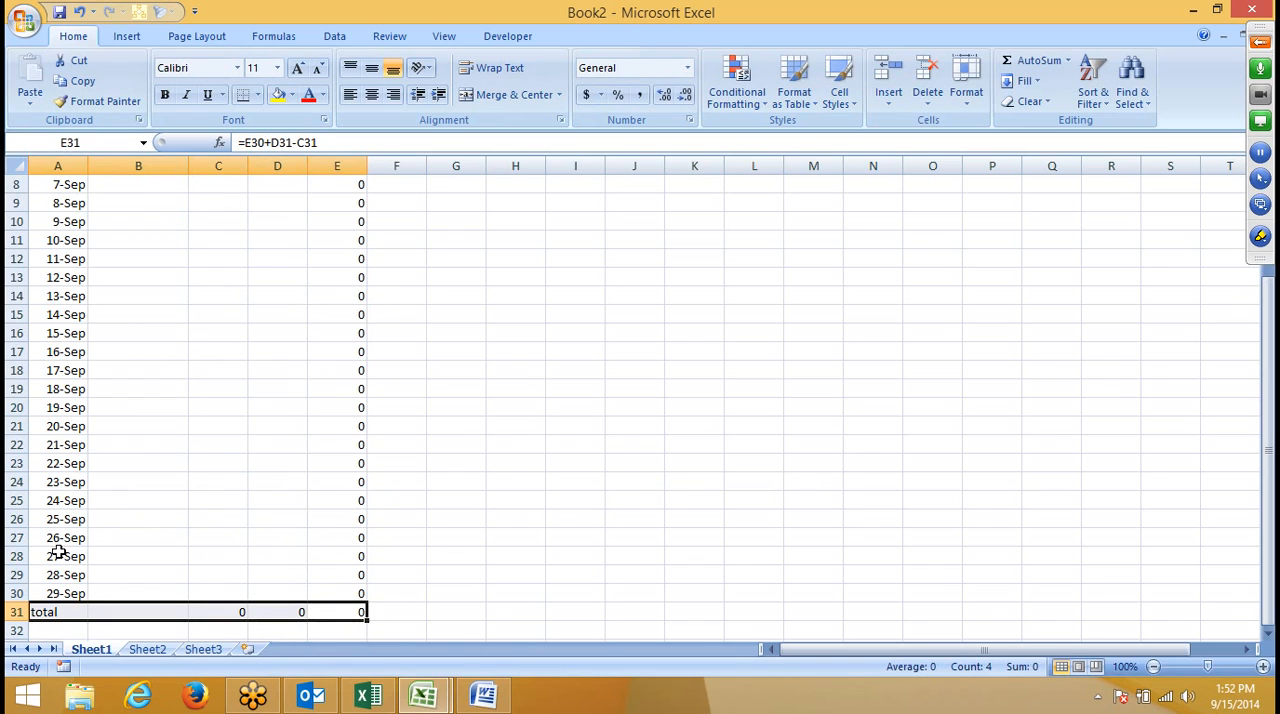
click(257, 96)
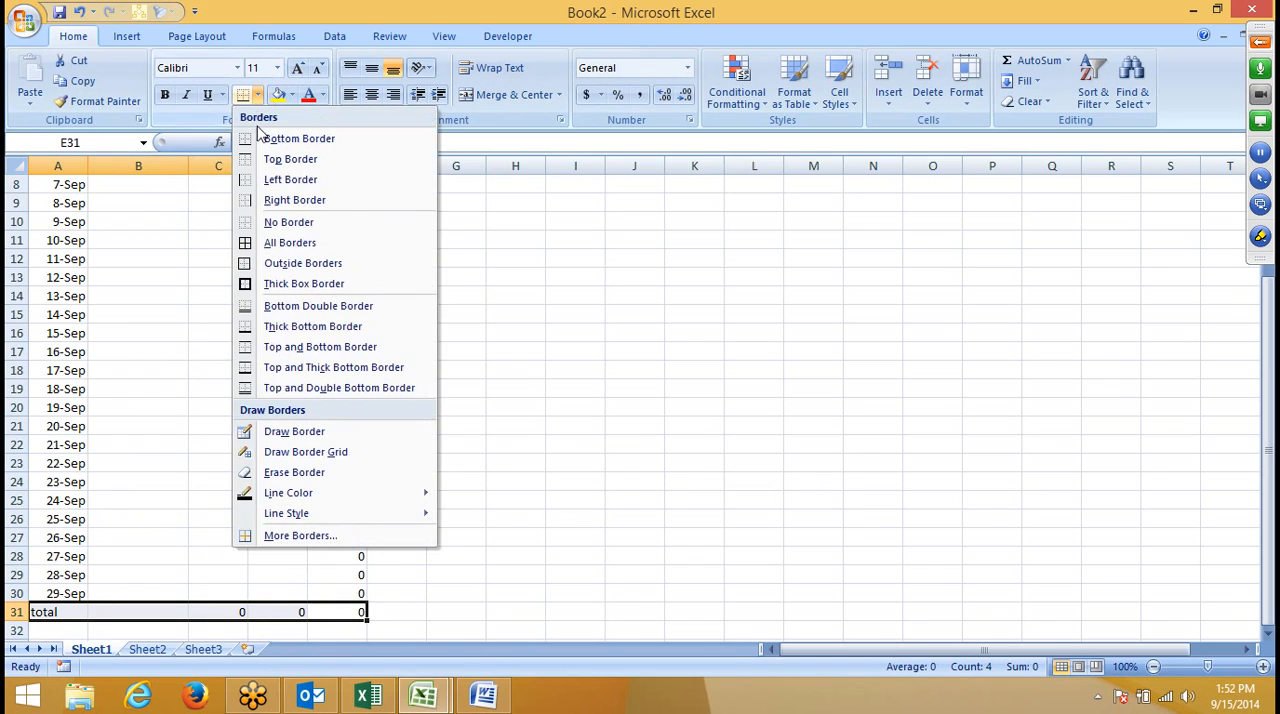
click(272, 306)
click(381, 575)
- Apply All Borders to the ledger range A1:E30
drag(352, 594, 60, 70)
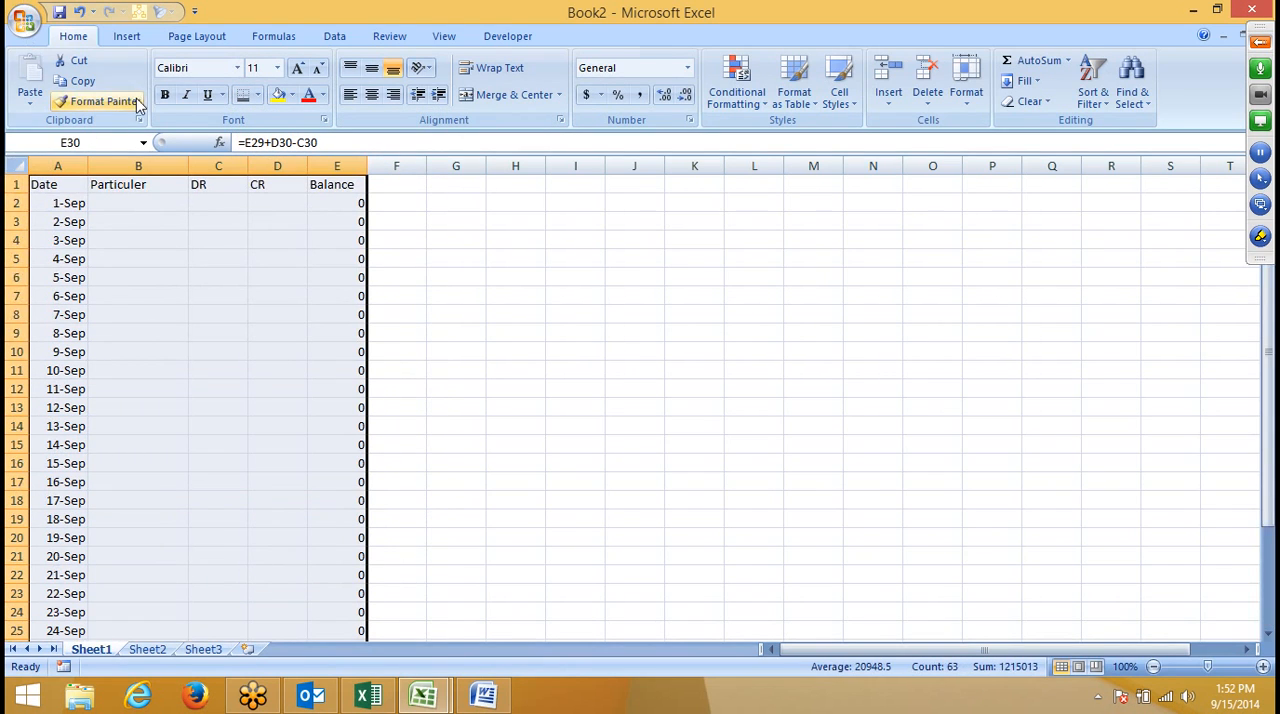
click(257, 95)
click(271, 242)
scroll(237, 248, down, 6)
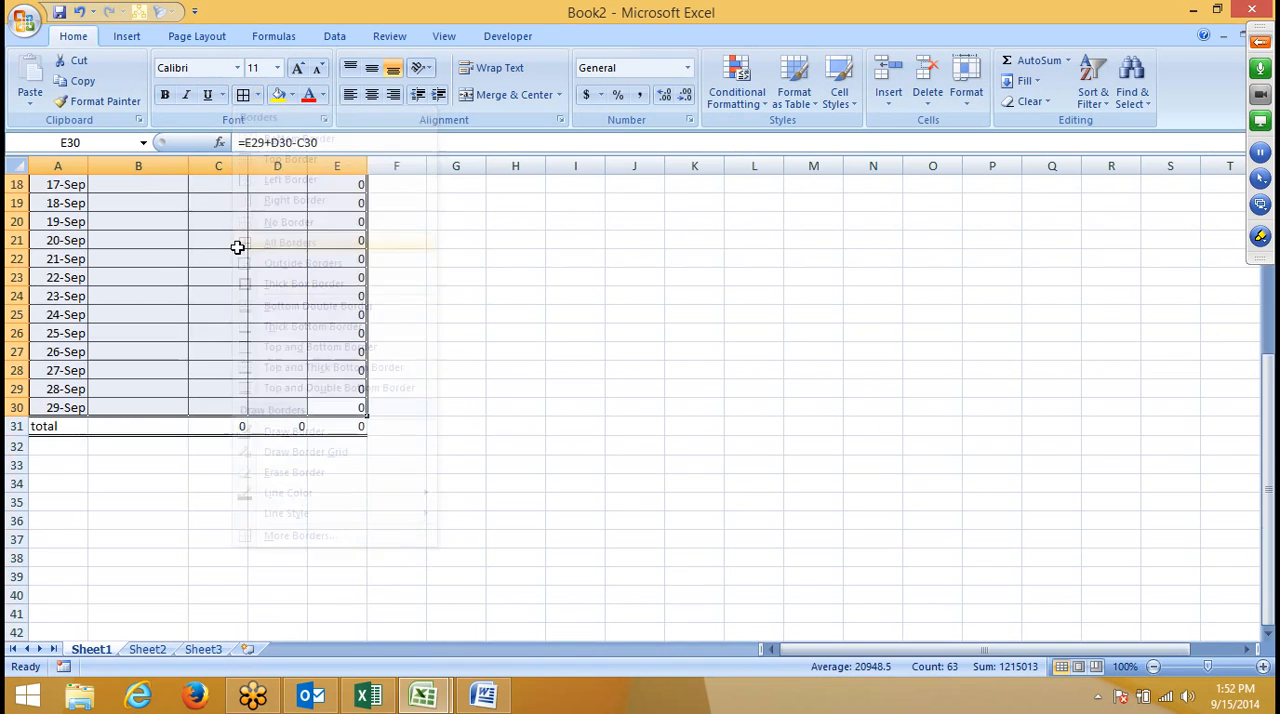
click(222, 248)
key(ctrl+Up)
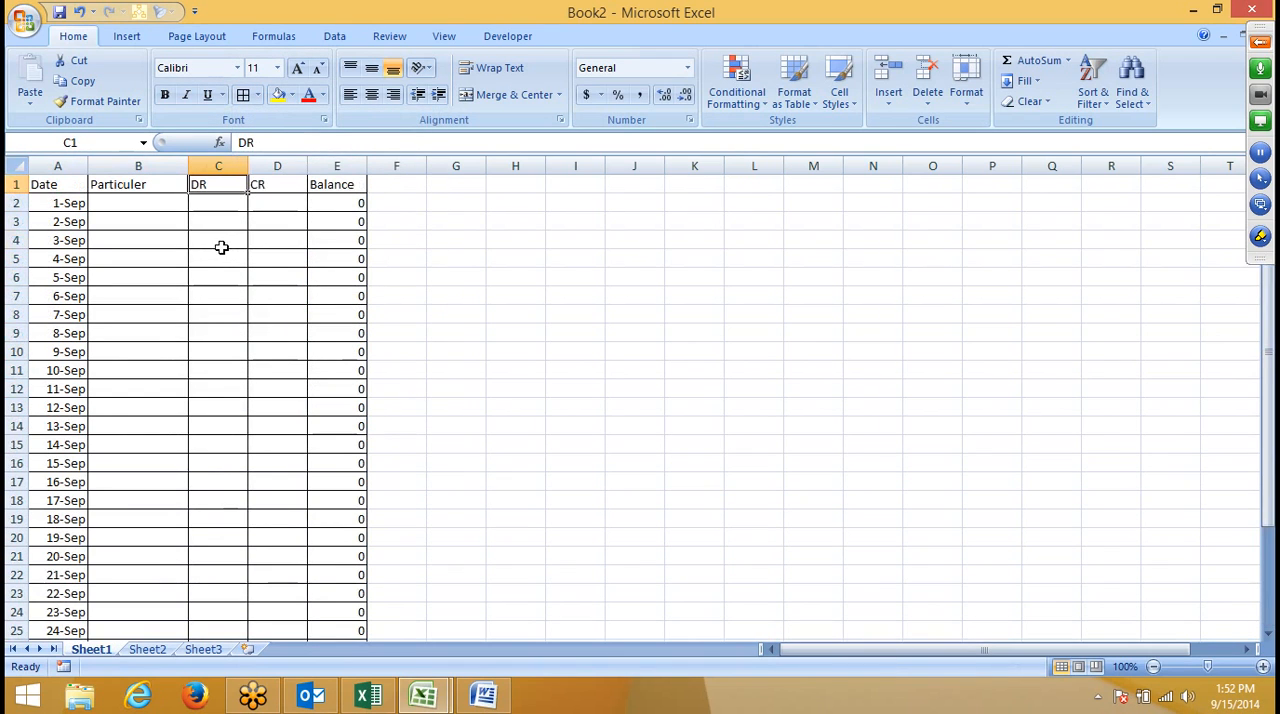
- Fill the header cells A1:E1 with light orange and center their text horizontally and vertically
drag(60, 186, 318, 188)
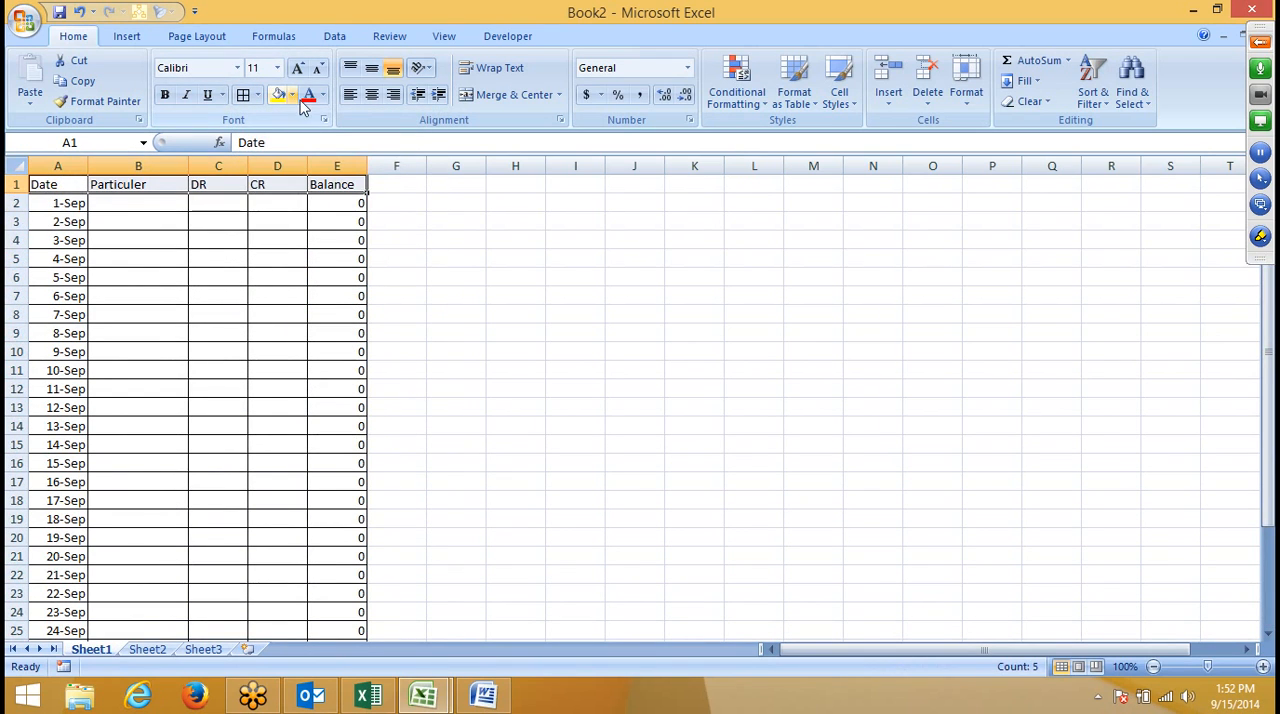
click(293, 99)
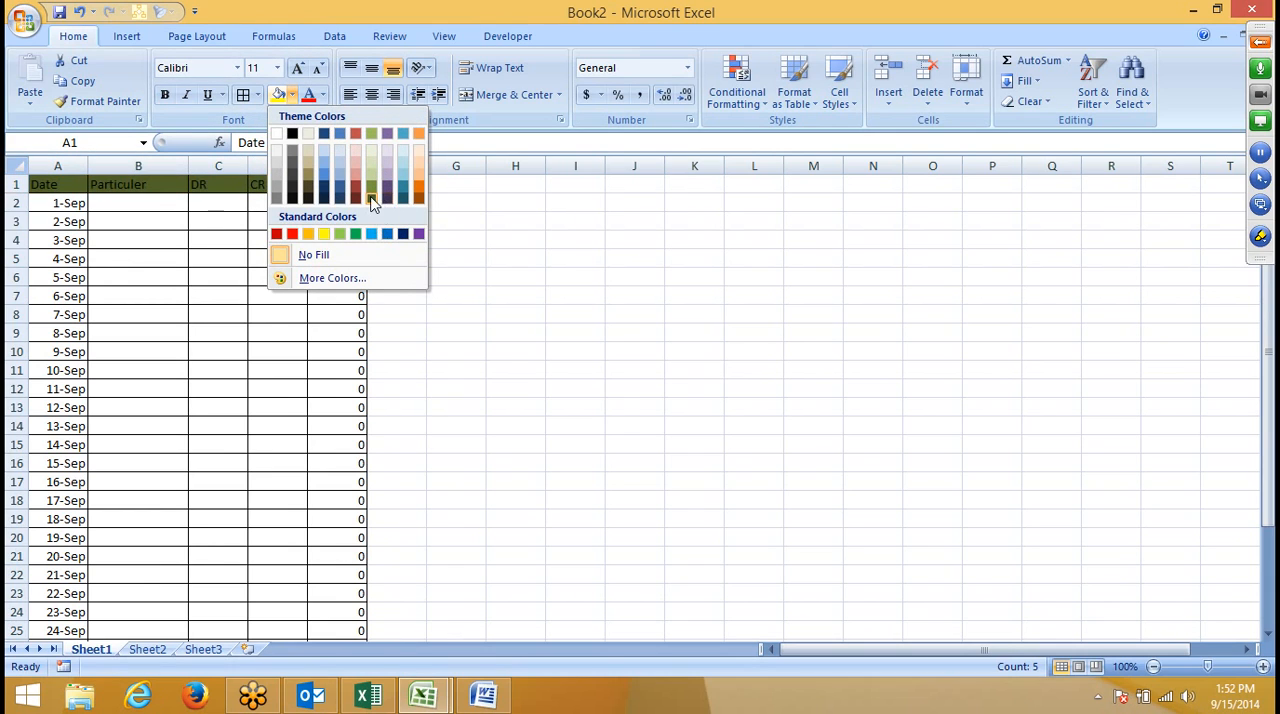
click(416, 172)
click(130, 298)
drag(62, 183, 343, 185)
click(372, 96)
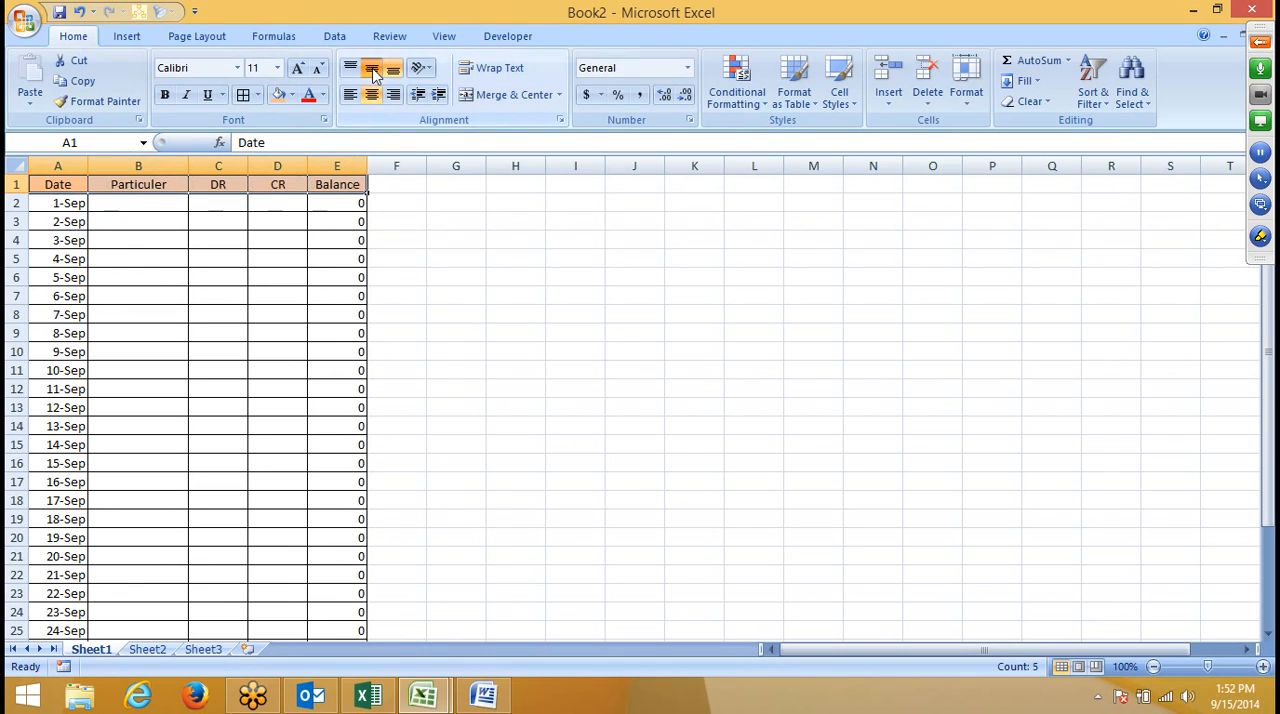
click(390, 261)
- Make the total row A31:E31 bold and look over the formatted ledger
scroll(390, 261, down, 3)
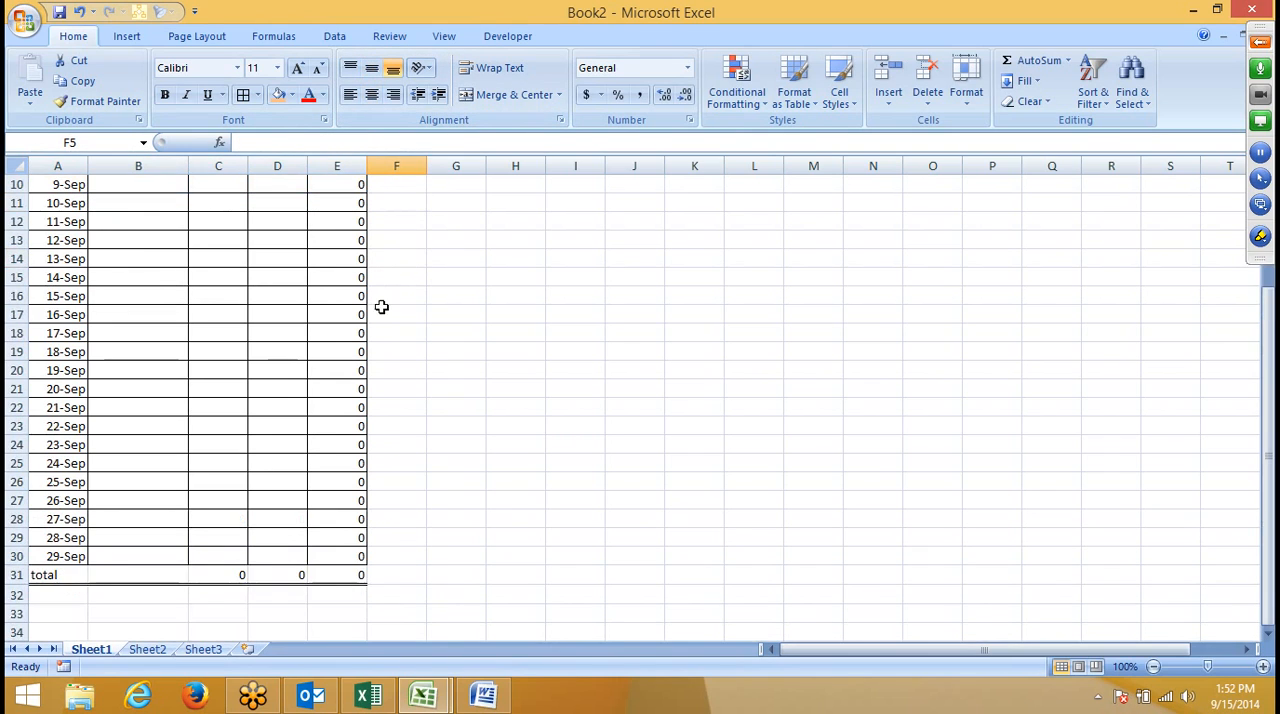
drag(86, 583, 328, 572)
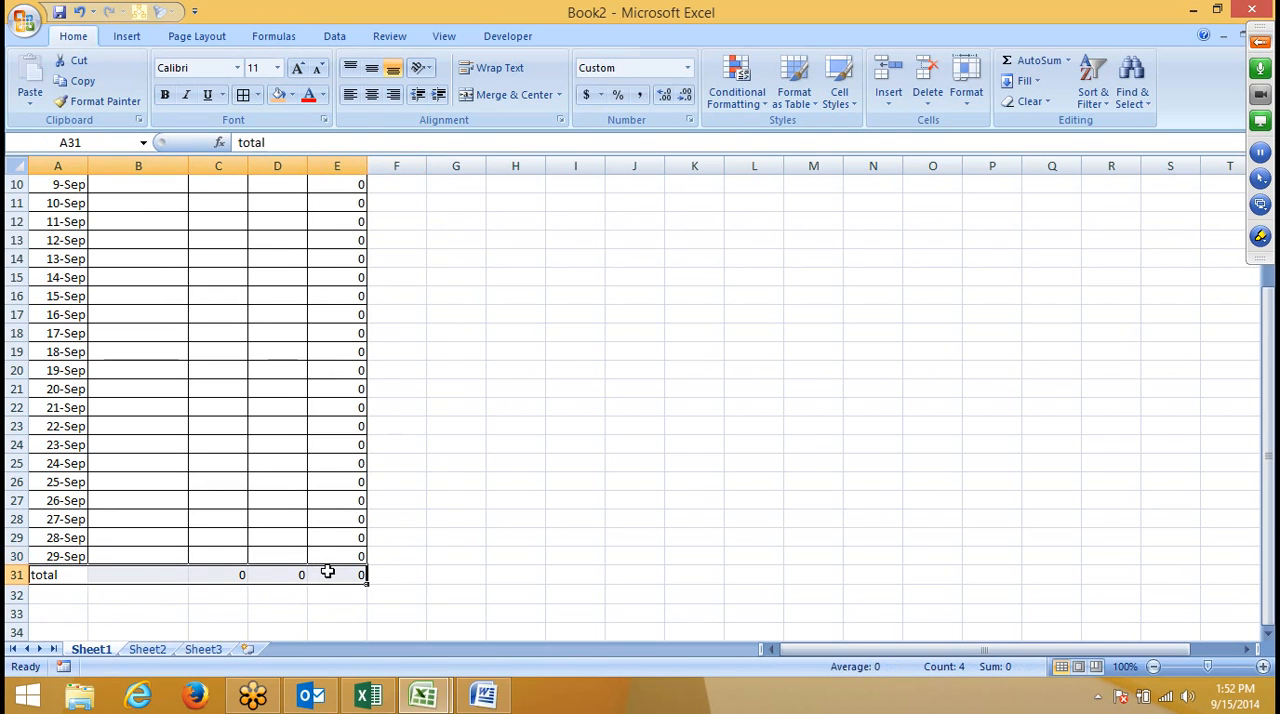
key(ctrl+b)
click(456, 538)
scroll(416, 557, up, 3)
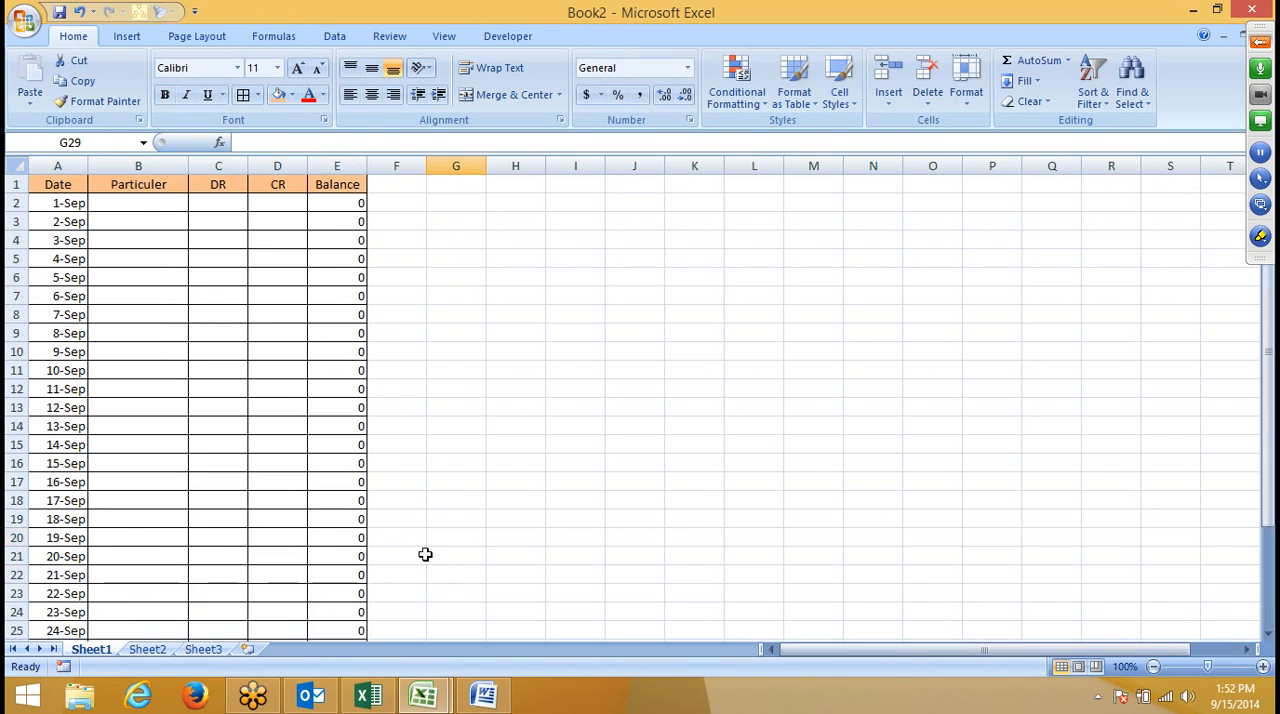
scroll(416, 557, down, 3)
scroll(415, 543, up, 3)
scroll(415, 543, down, 3)
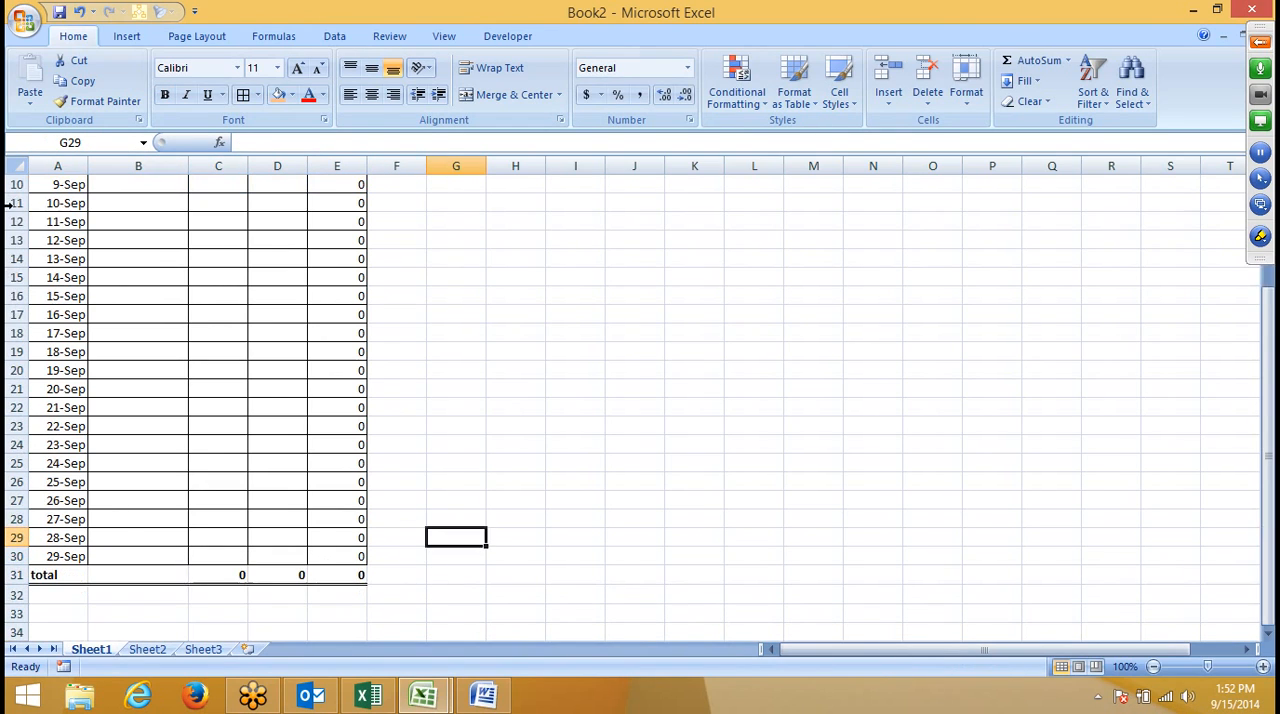
- Replace the date in cell A3 with the formula =A2+1
scroll(40, 287, up, 3)
click(60, 220)
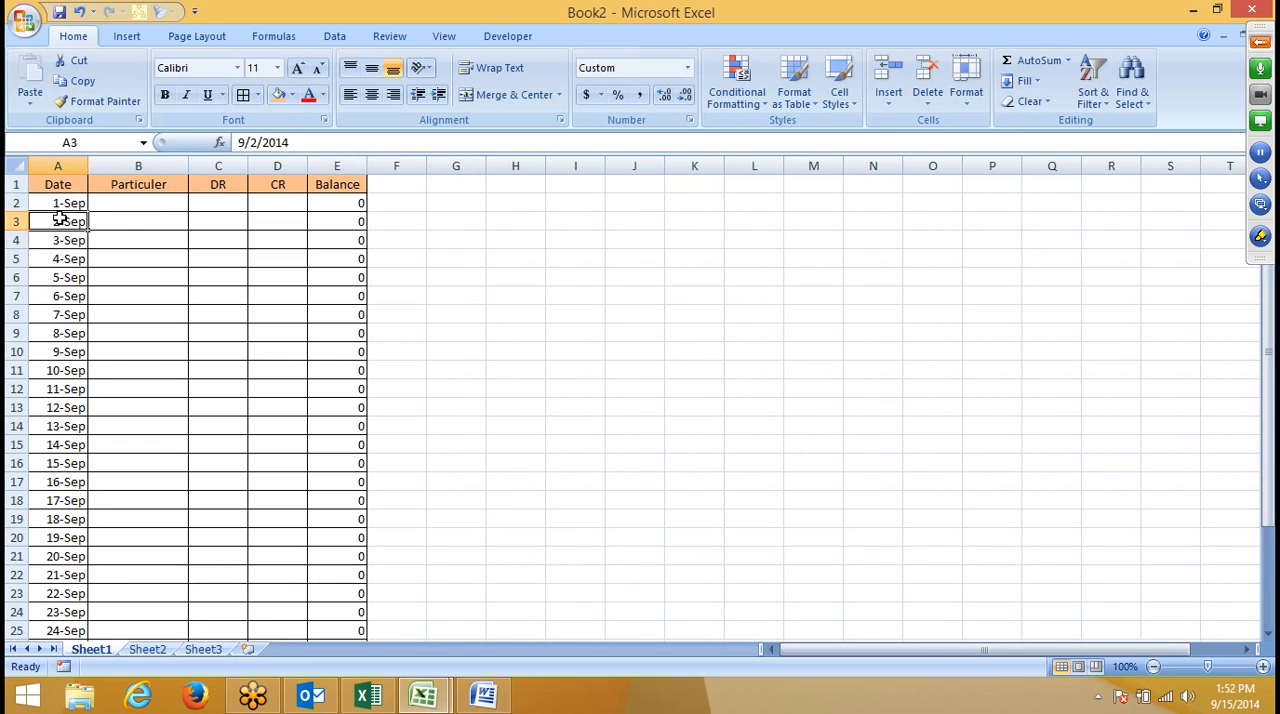
text(=)
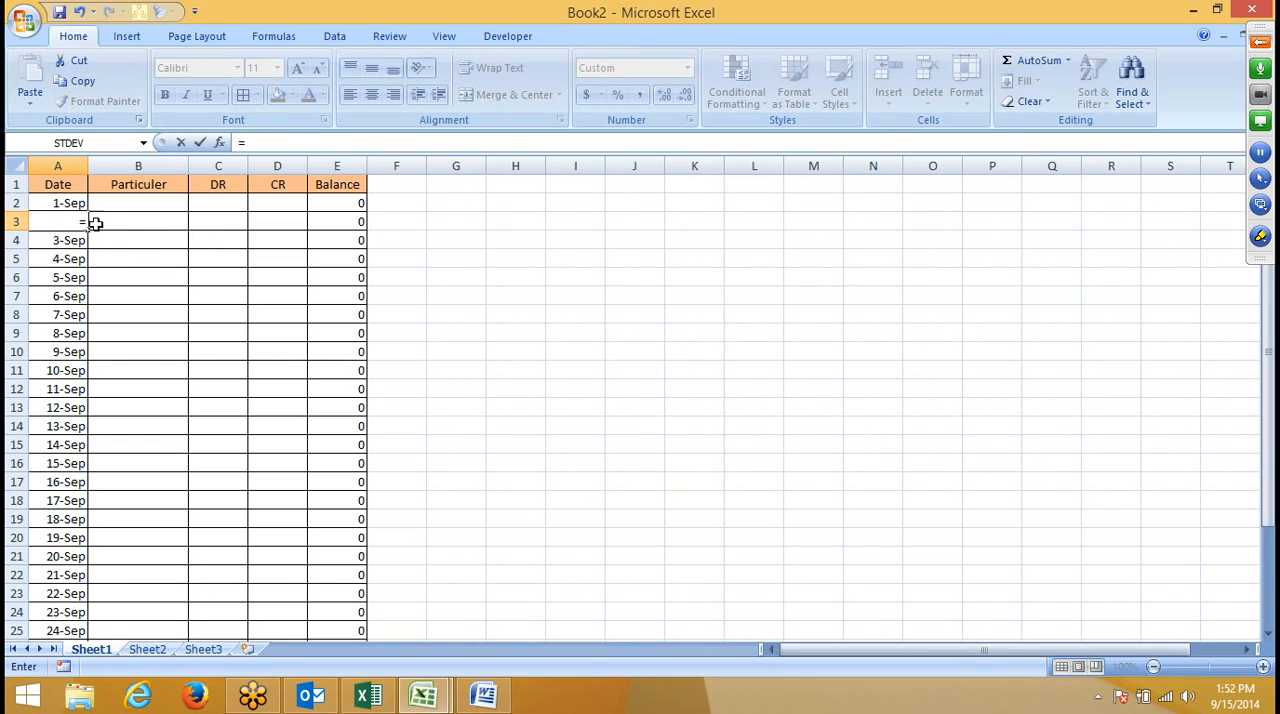
click(72, 202)
text(+1)
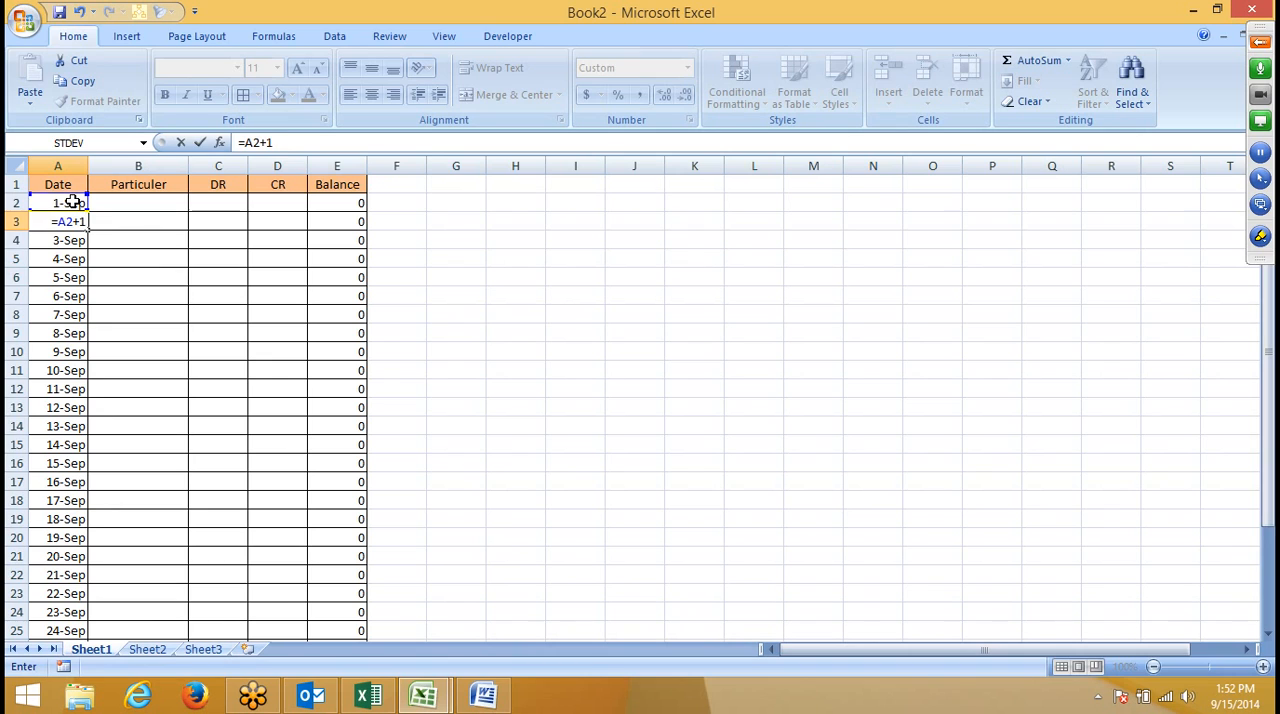
key(ctrl+Return)
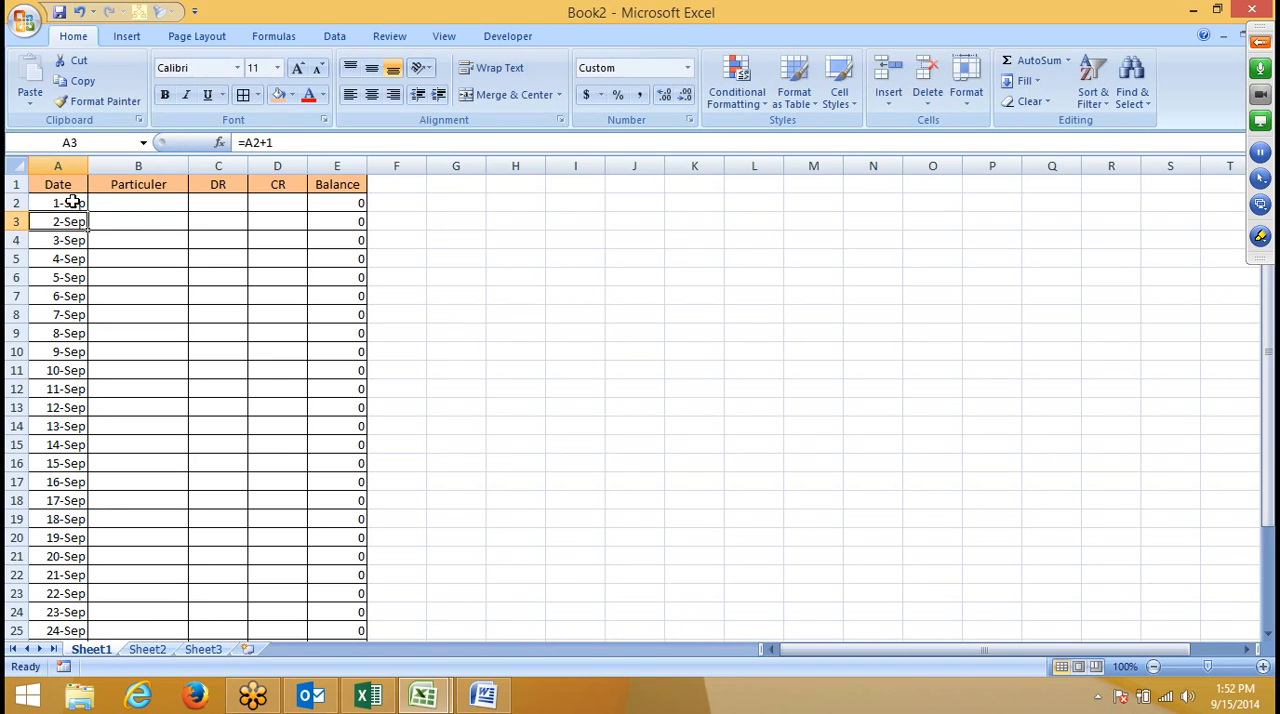
- Copy the date formula from A3 down to A4:A30 and check it in the last date cell
key(ctrl+c)
key(Down)
key(ctrl+shift+Down)
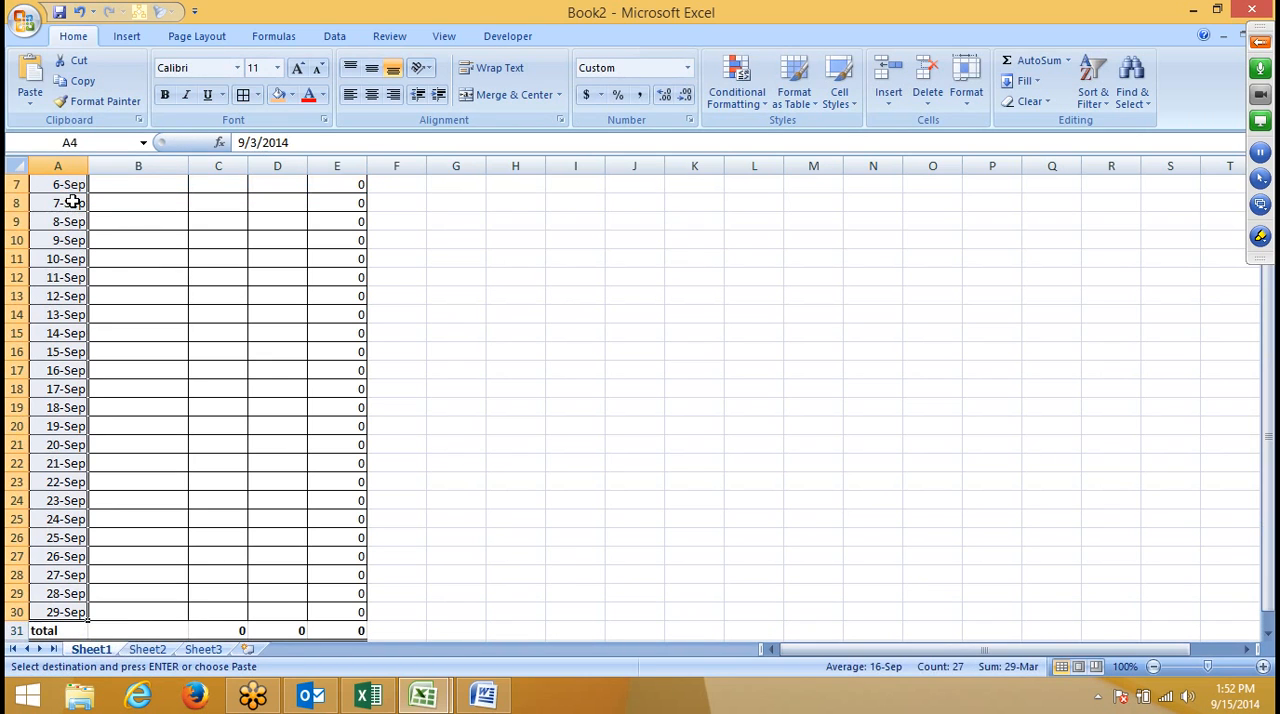
key(ctrl+v)
key(ctrl+Down)
key(Up)
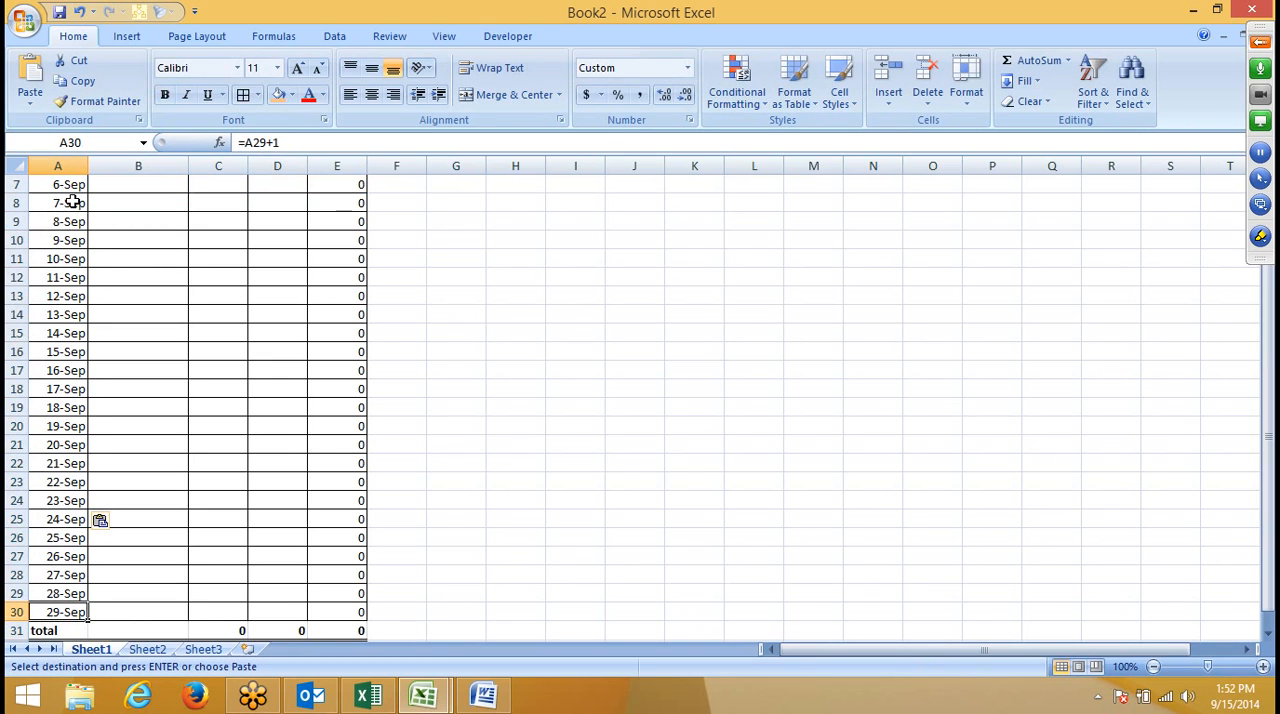
- Insert a new row above the total row and fill it with the contents and formulas of row 30
key(Down)
key(ctrl+Up)
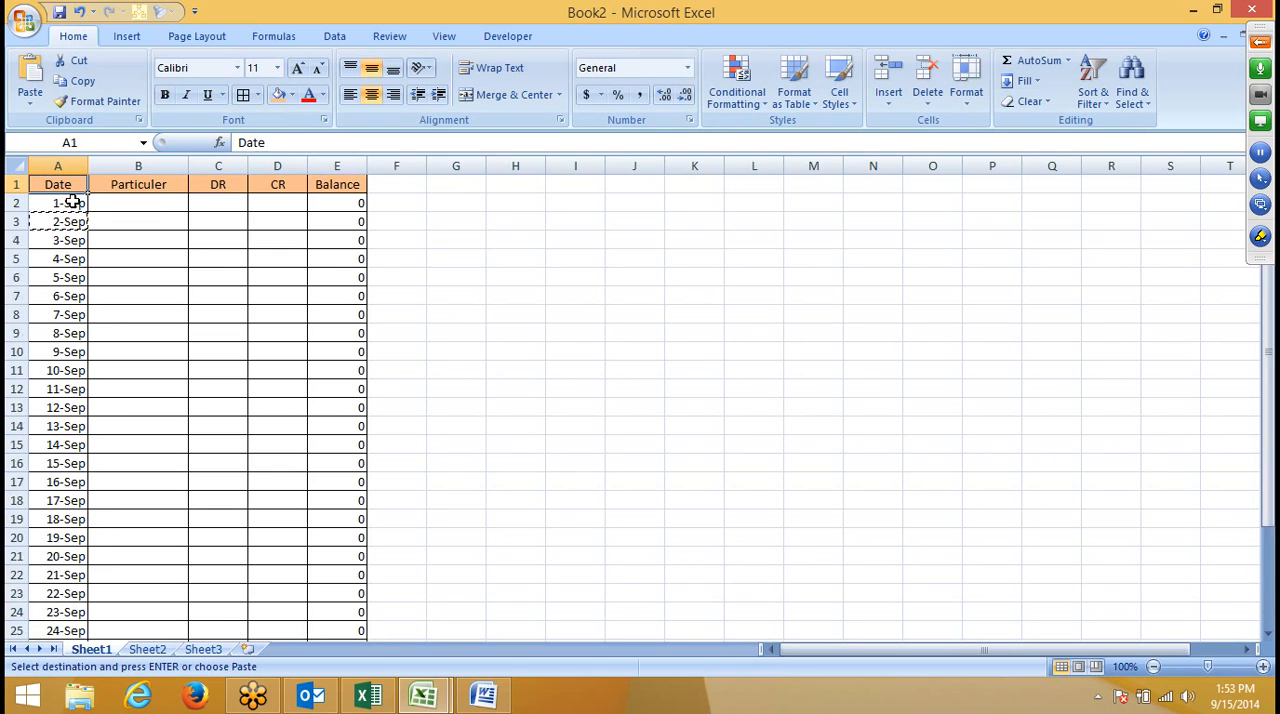
key(Down)
key(Down)
key(ctrl+Down)
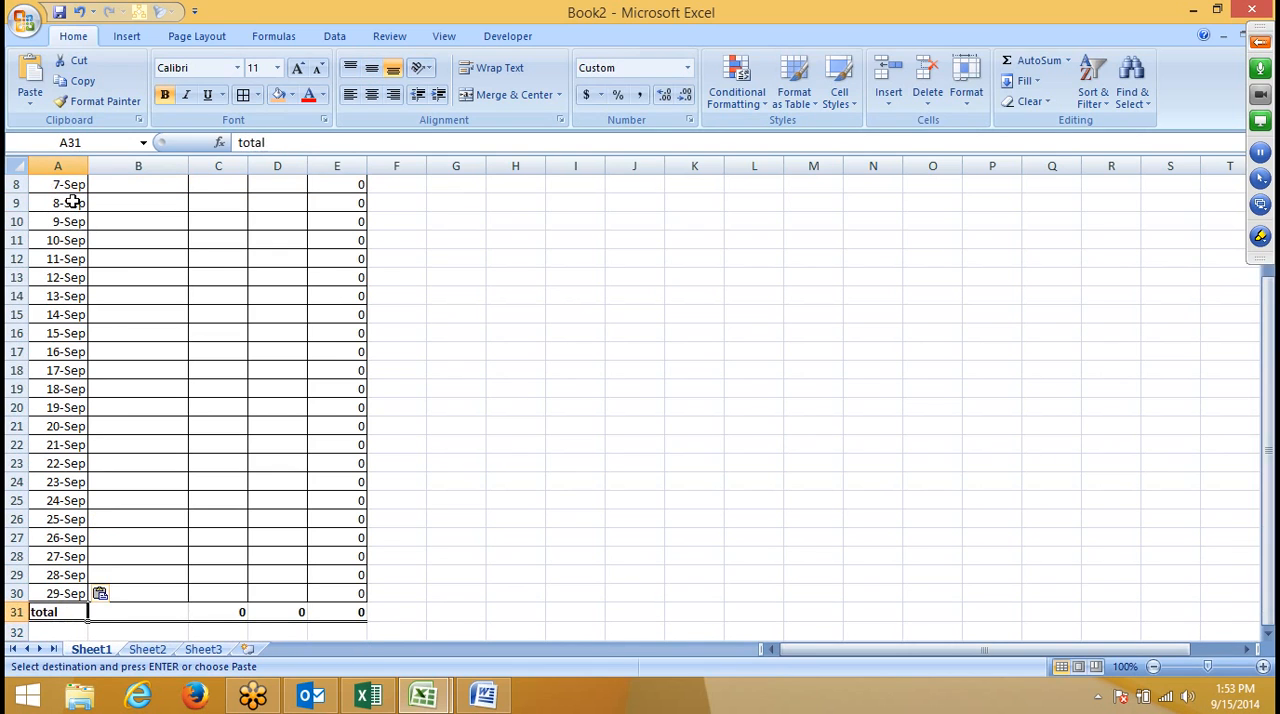
key(shift+space)
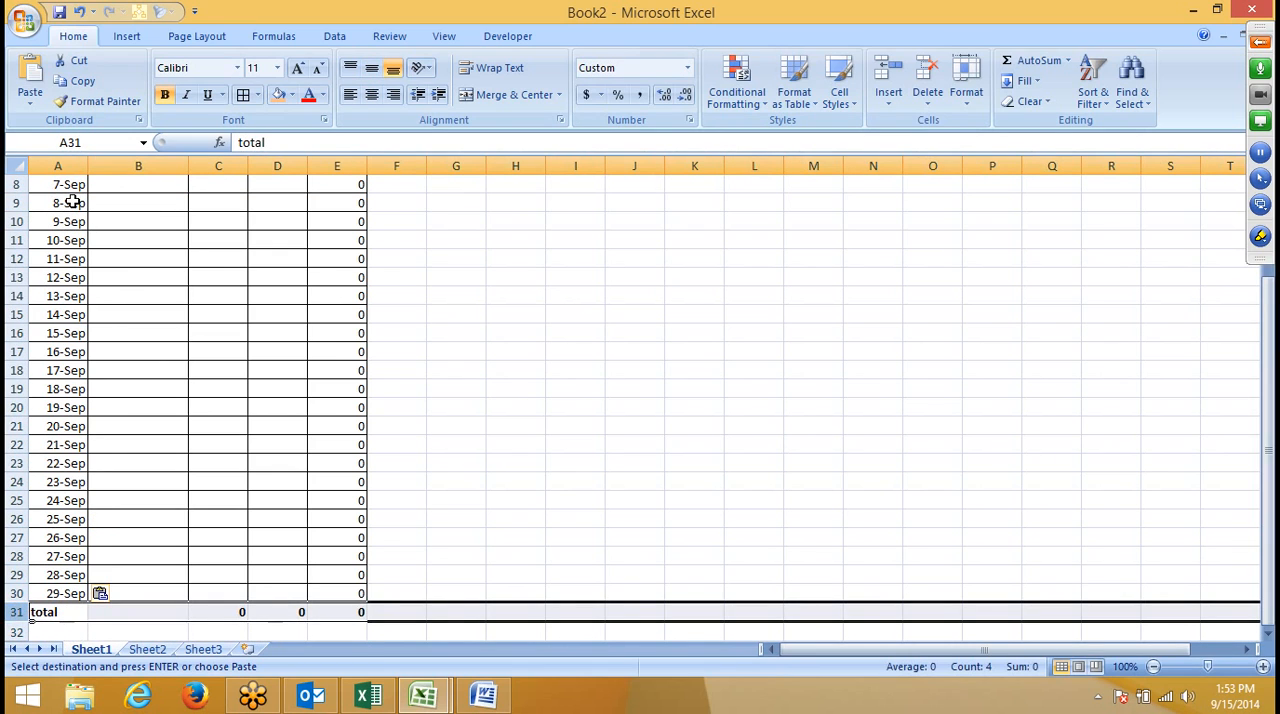
key(Escape)
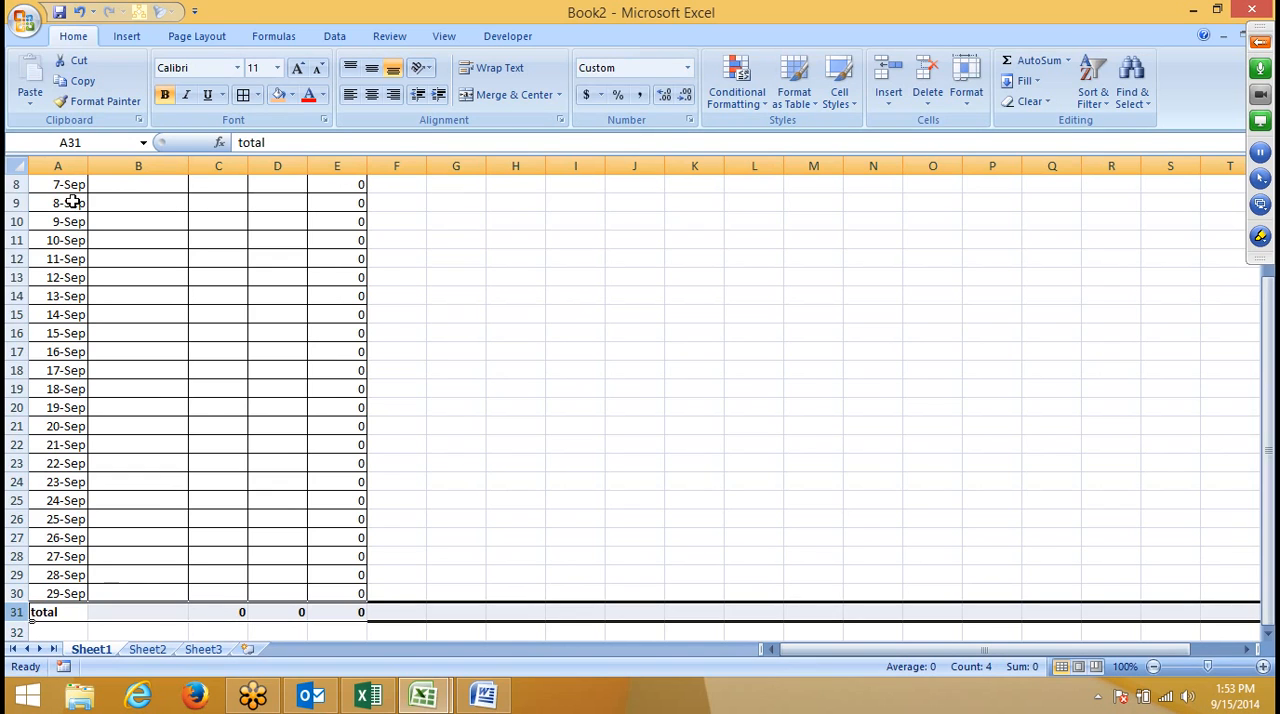
key(ctrl+shift+plus)
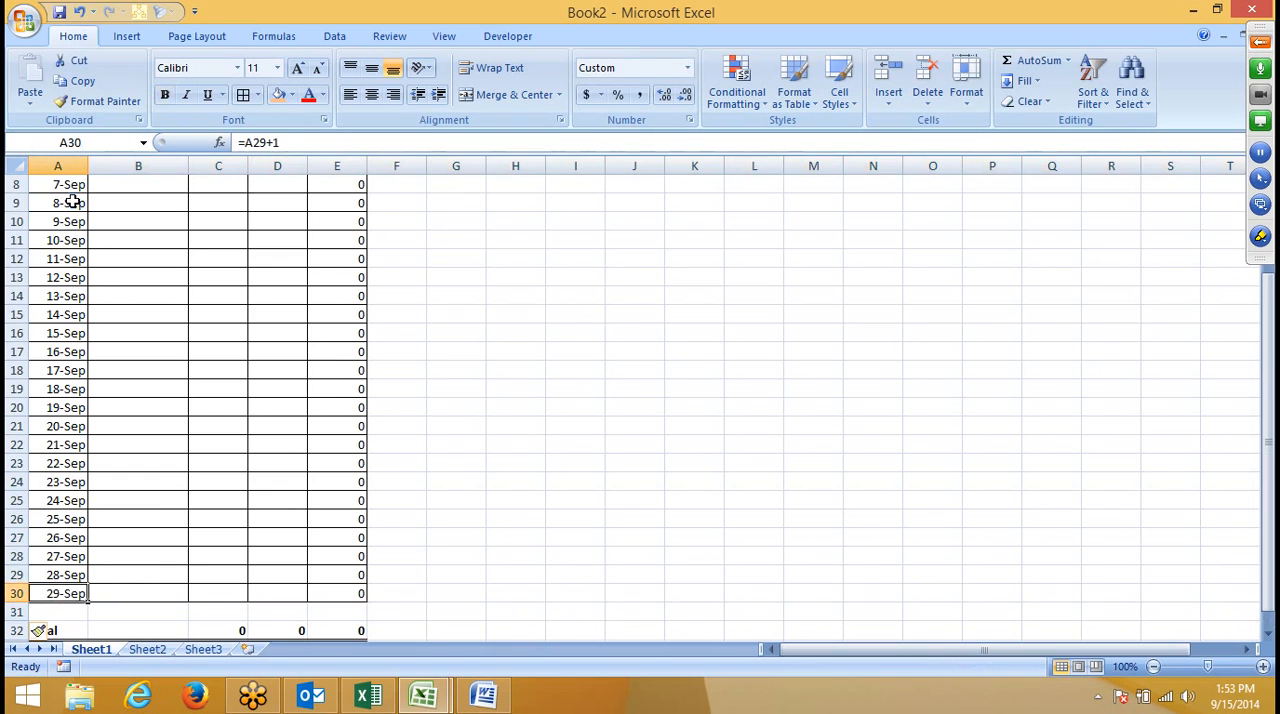
key(ctrl+d)
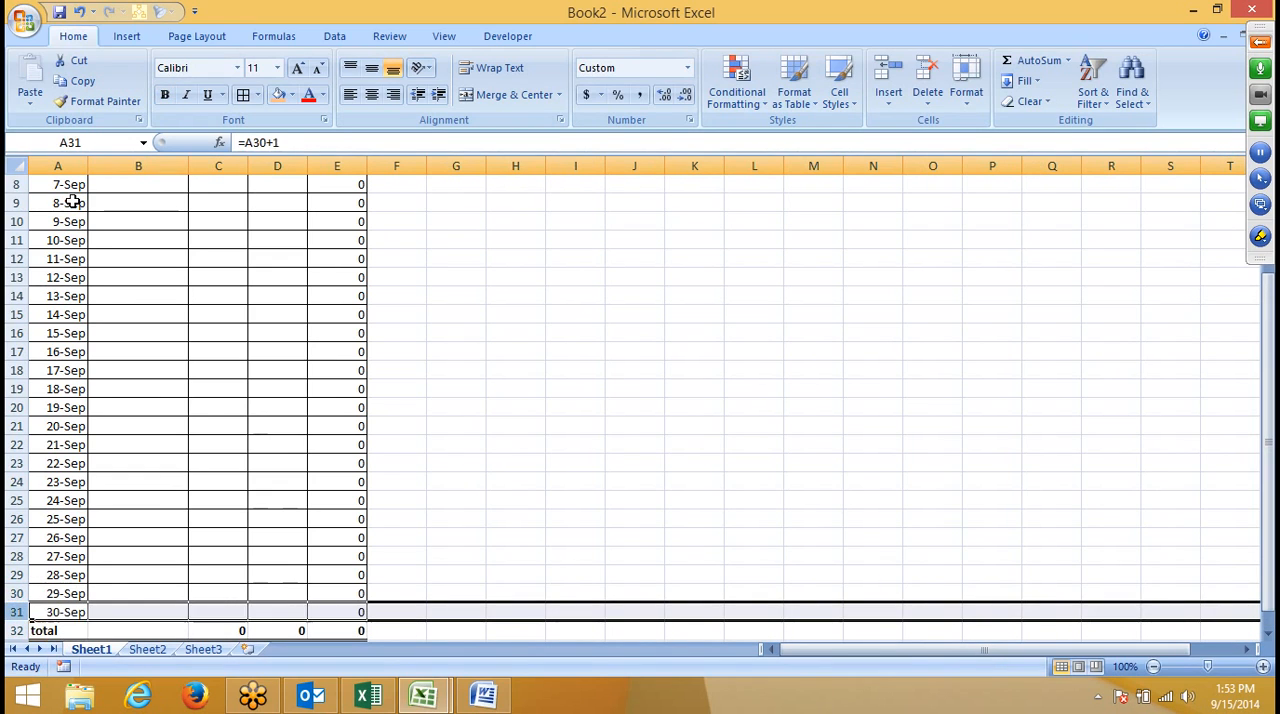
key(Down)
key(Down)
key(Up)
key(Up)
key(Up)
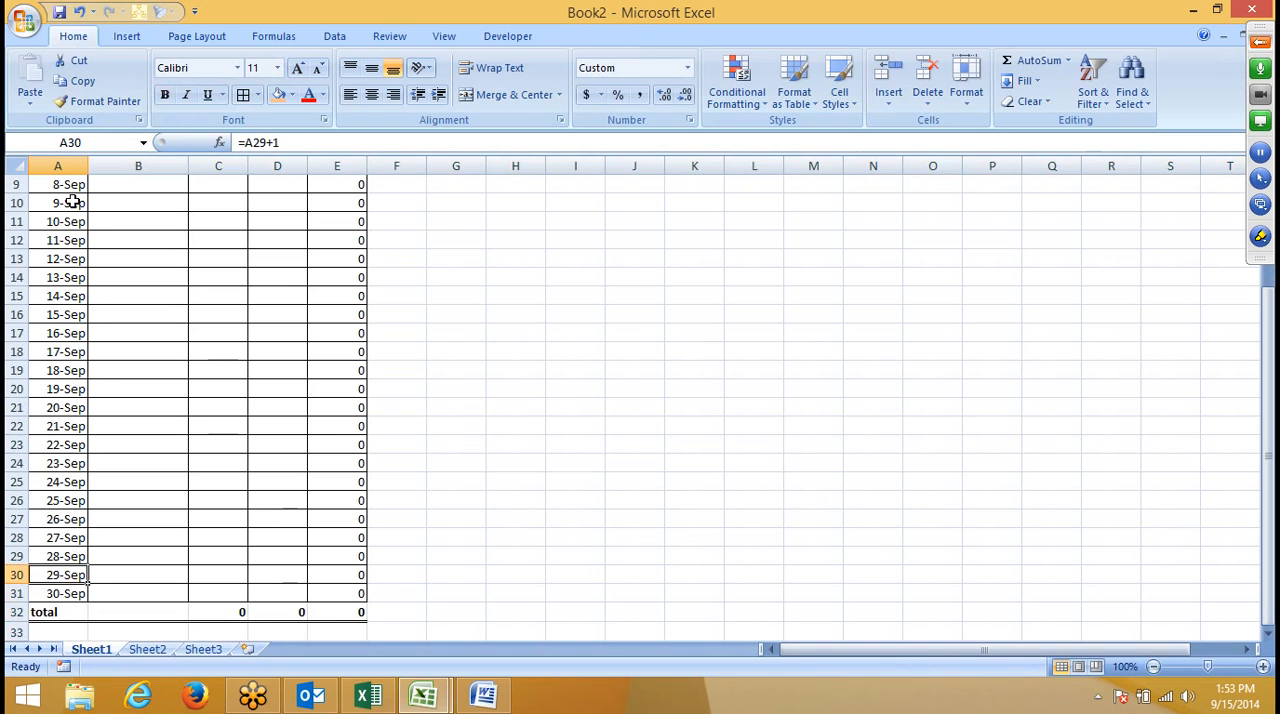
- Examine the date formulas in cells A3 to A6 one by one
key(ctrl+Home)
key(Down)
key(Down)
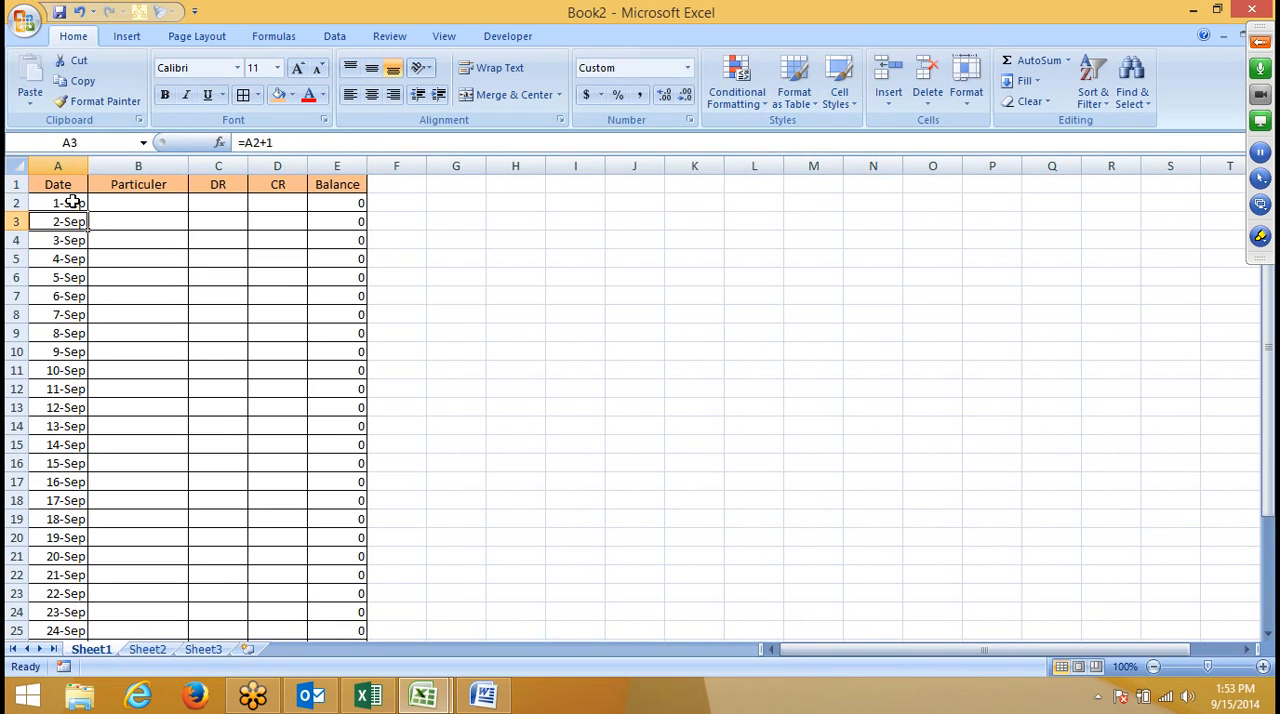
double_click(64, 222)
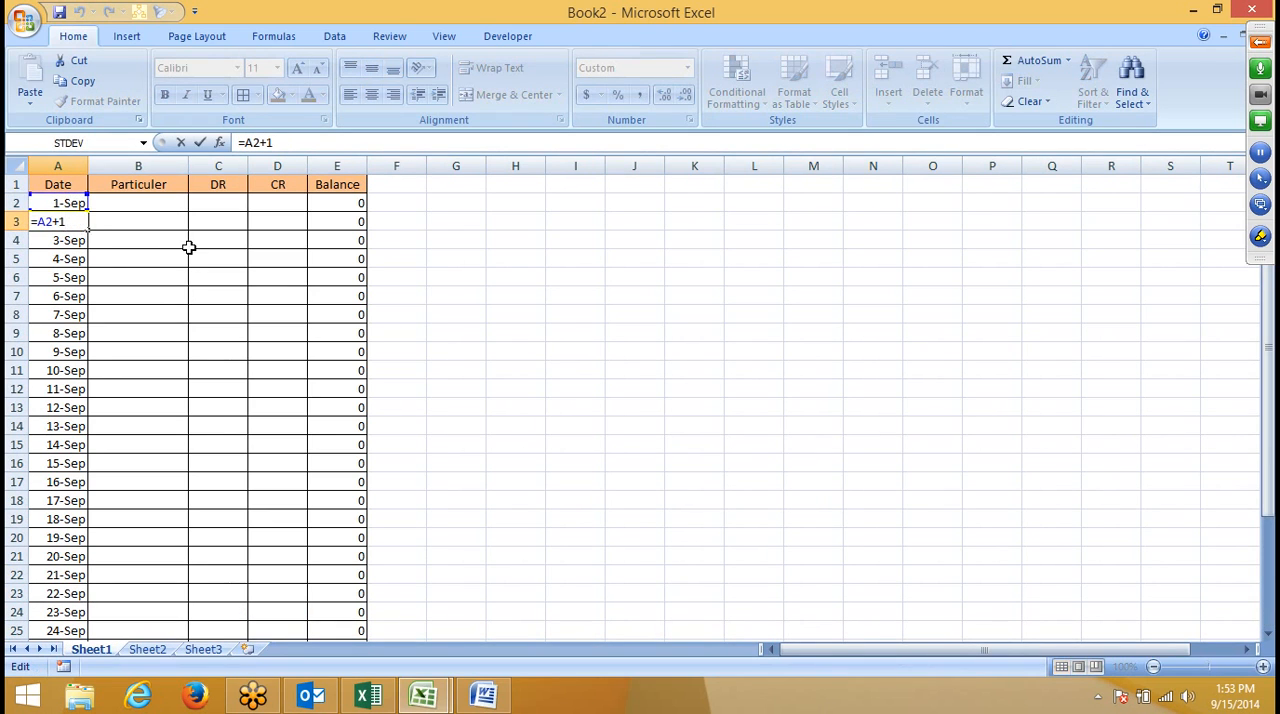
key(Return)
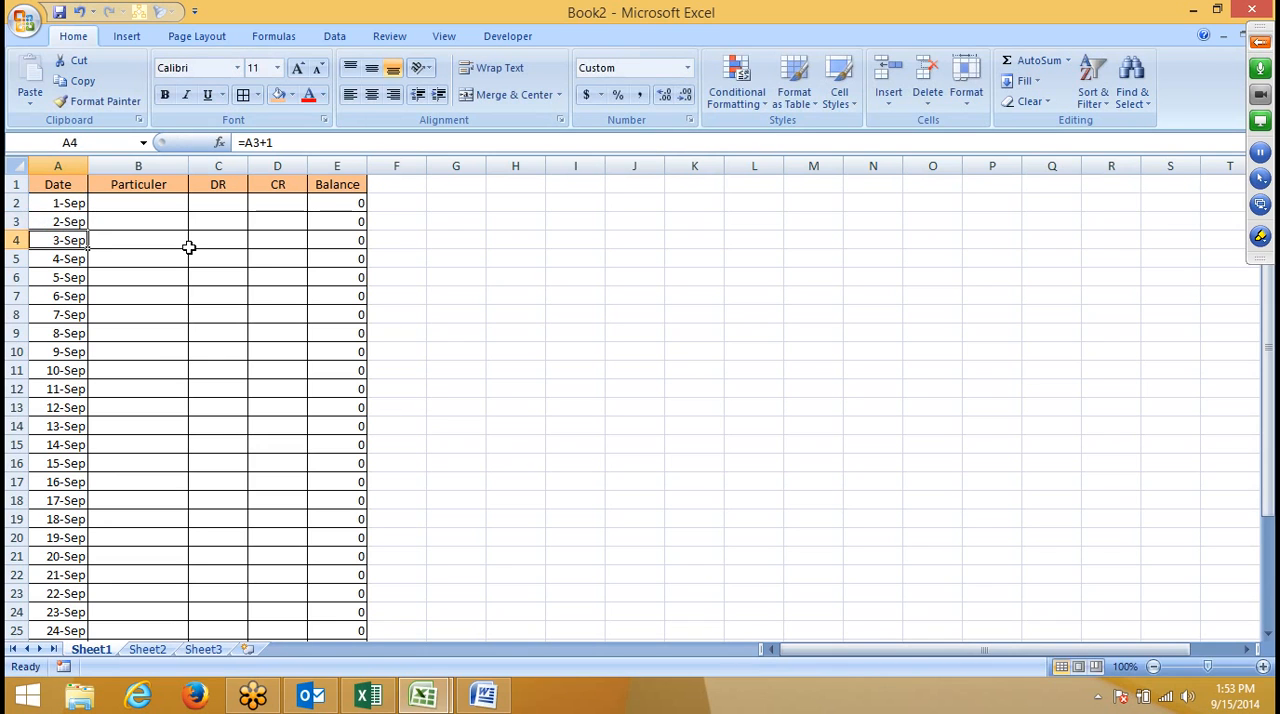
key(F2)
key(Return)
key(F2)
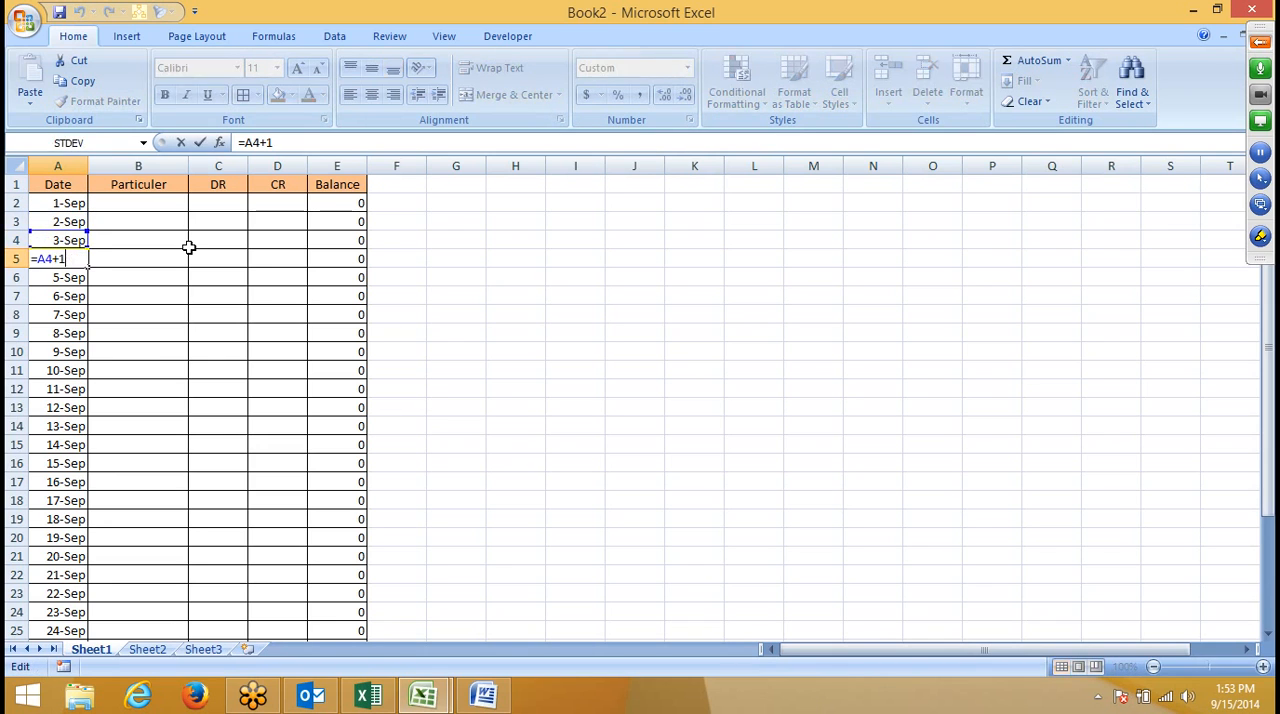
key(Return)
key(F2)
key(Return)
- Change the starting date in cell A2 to 10/1
key(Up)
key(Up)
key(Up)
key(Up)
key(Up)
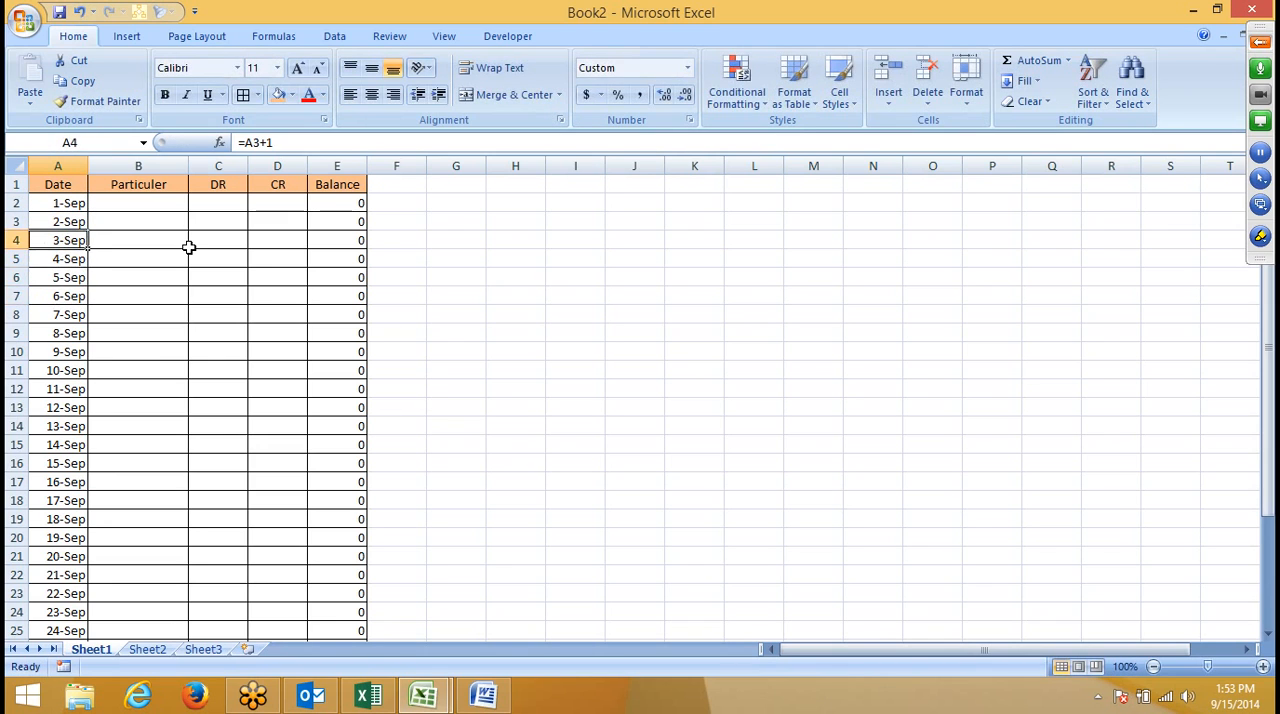
text(10)
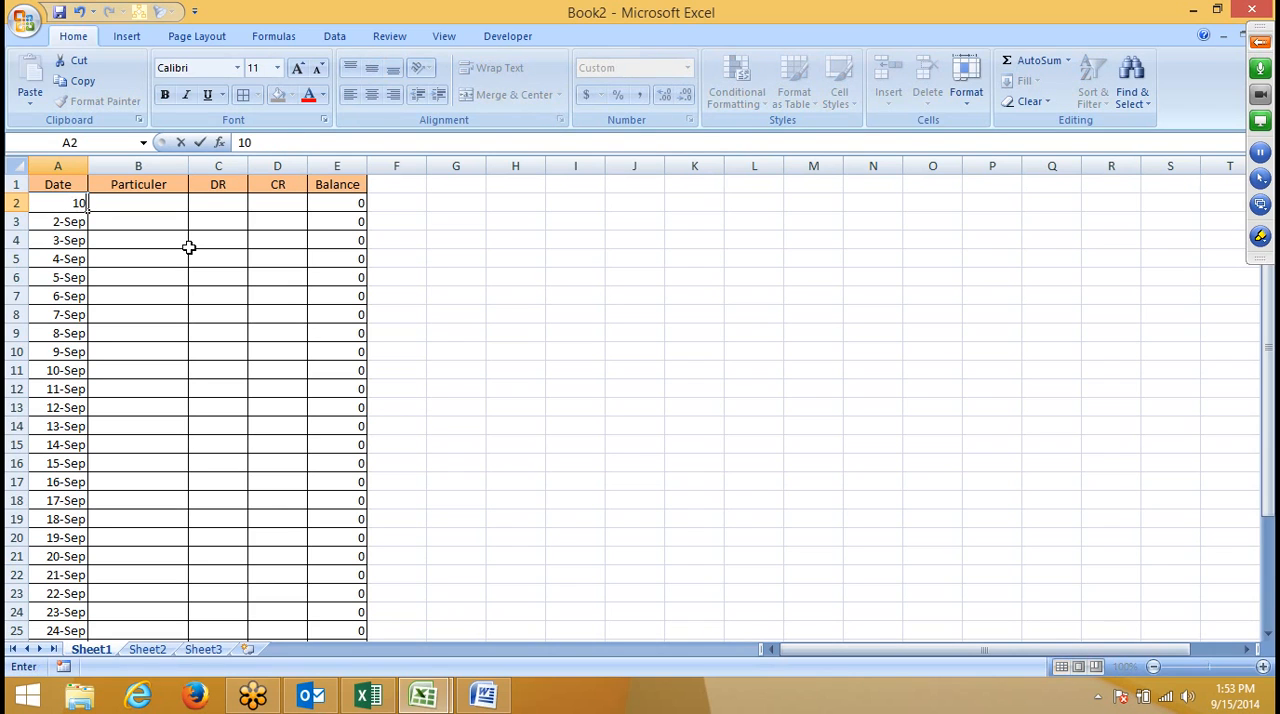
text(/1)
key(Return)
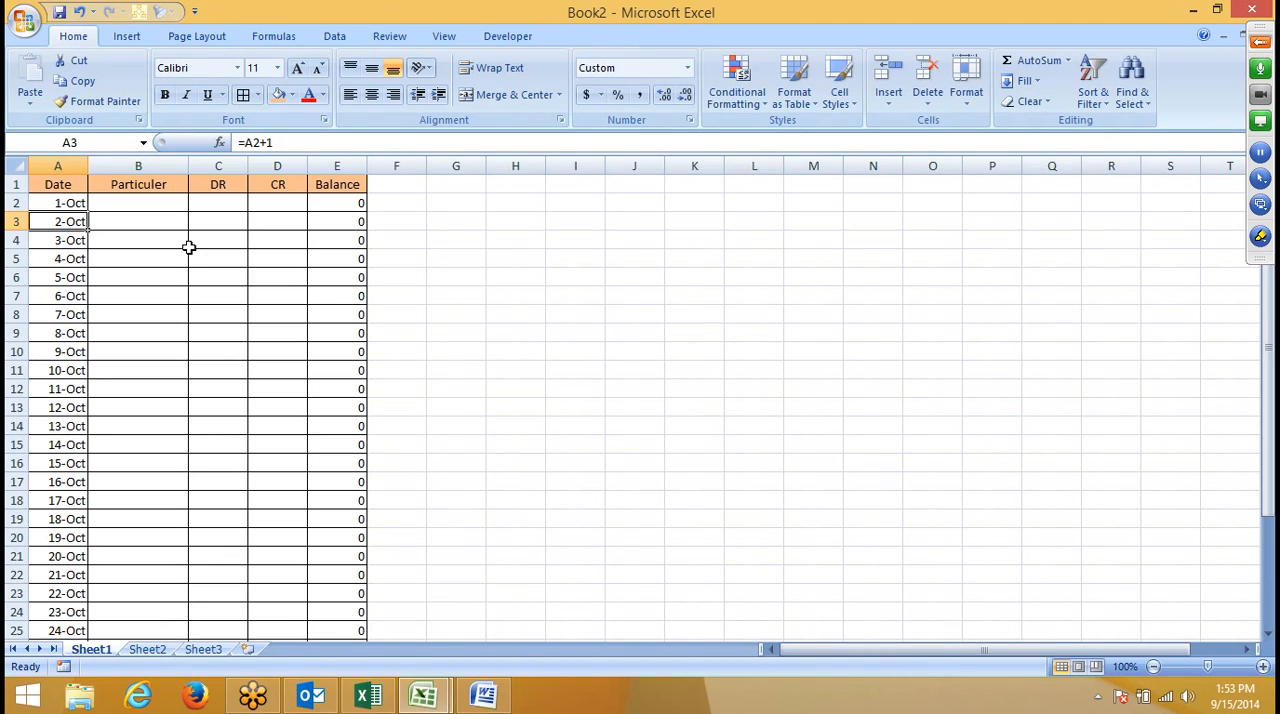
- Check the running balance formula in cell E3 and return to the first Particuler cell, B2
key(Right)
key(Right)
key(Right)
key(Right)
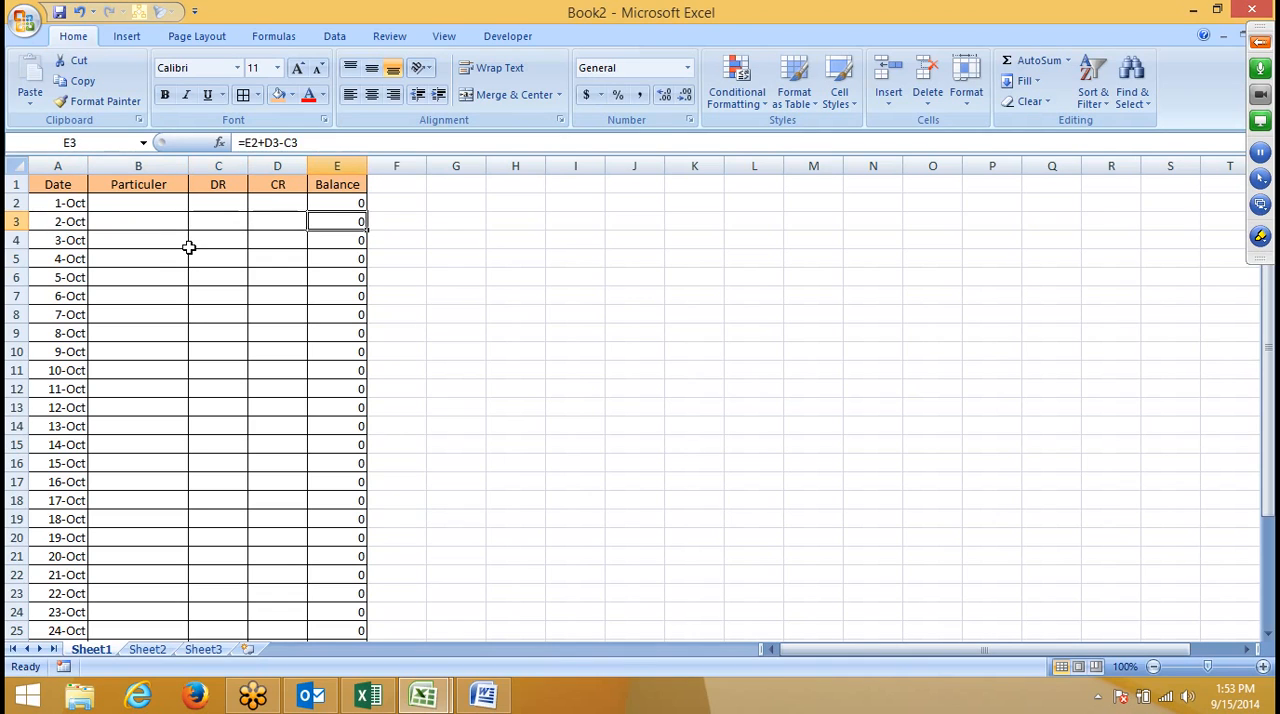
key(Up)
key(Left)
key(Left)
key(Left)
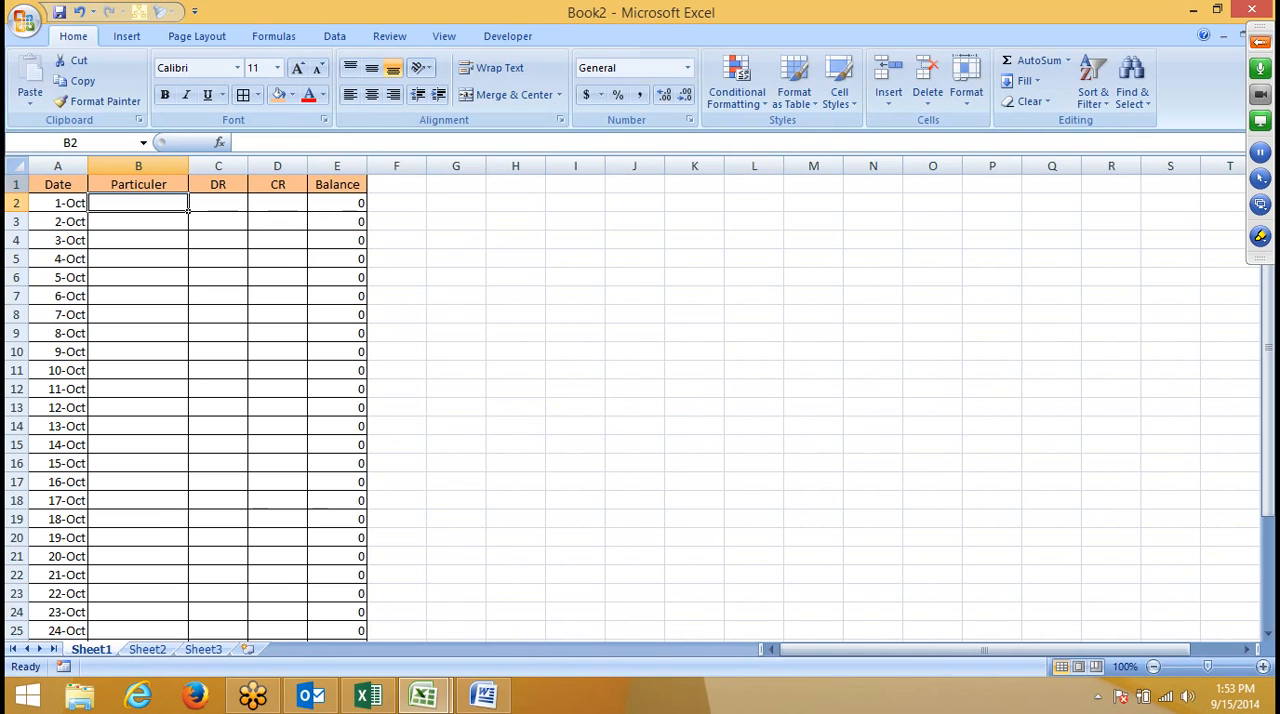
- Start saving the ledger workbook under a new name and set its file type to Excel Template
click(26, 22)
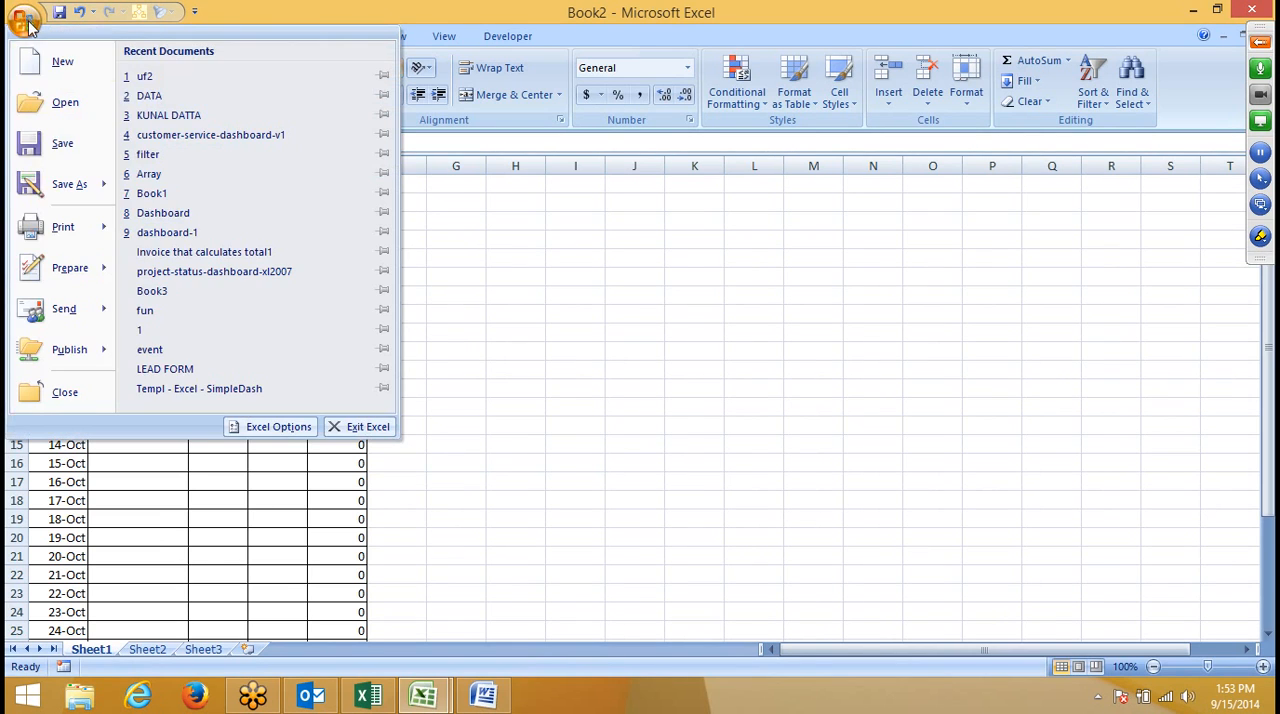
click(92, 184)
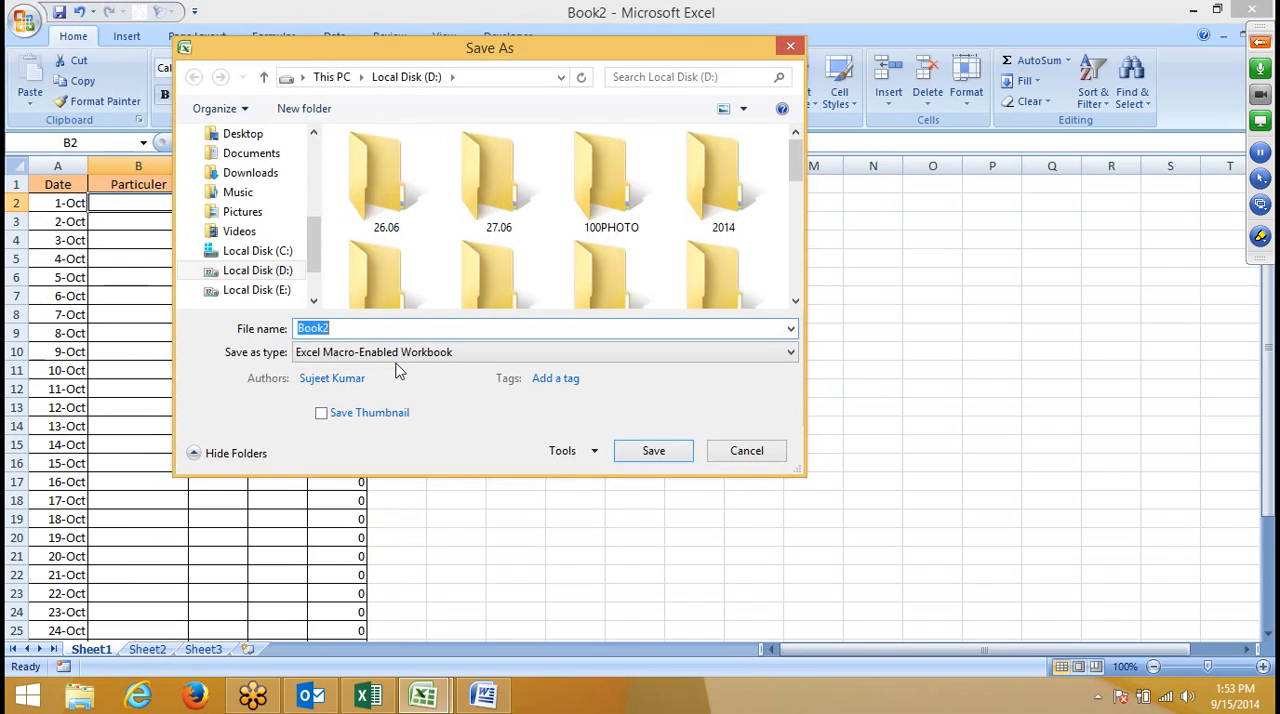
click(397, 360)
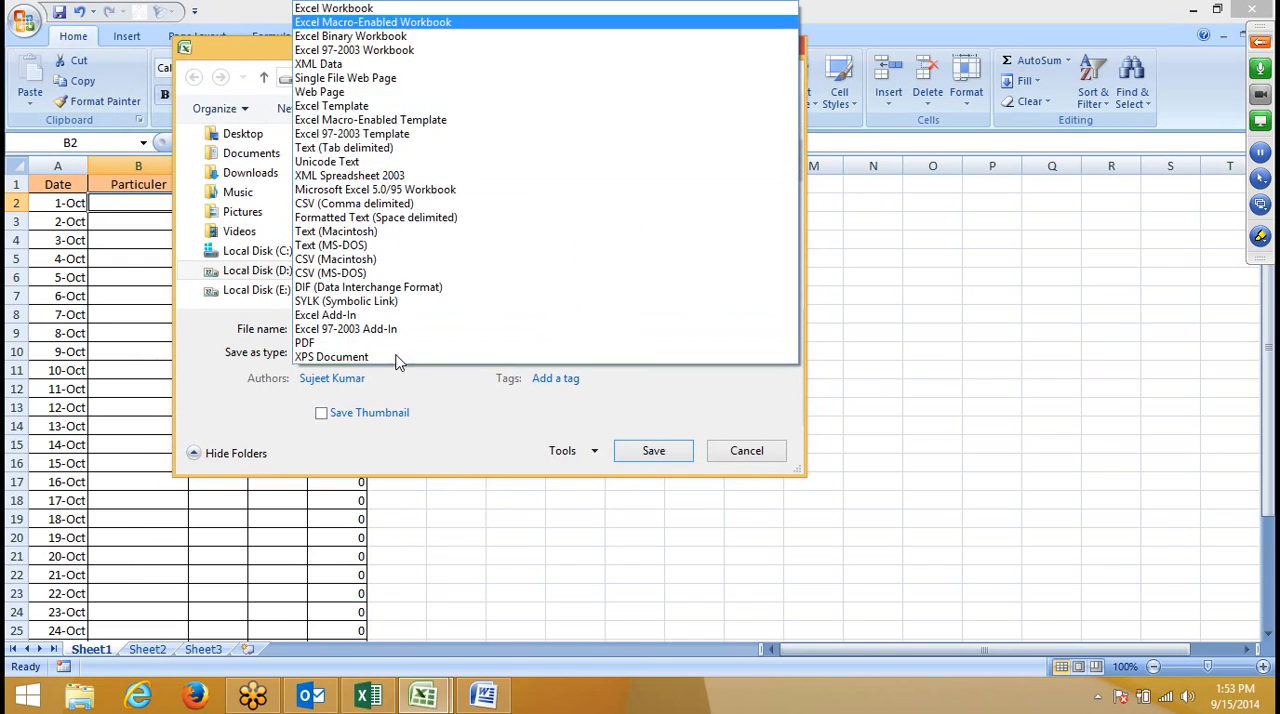
click(338, 8)
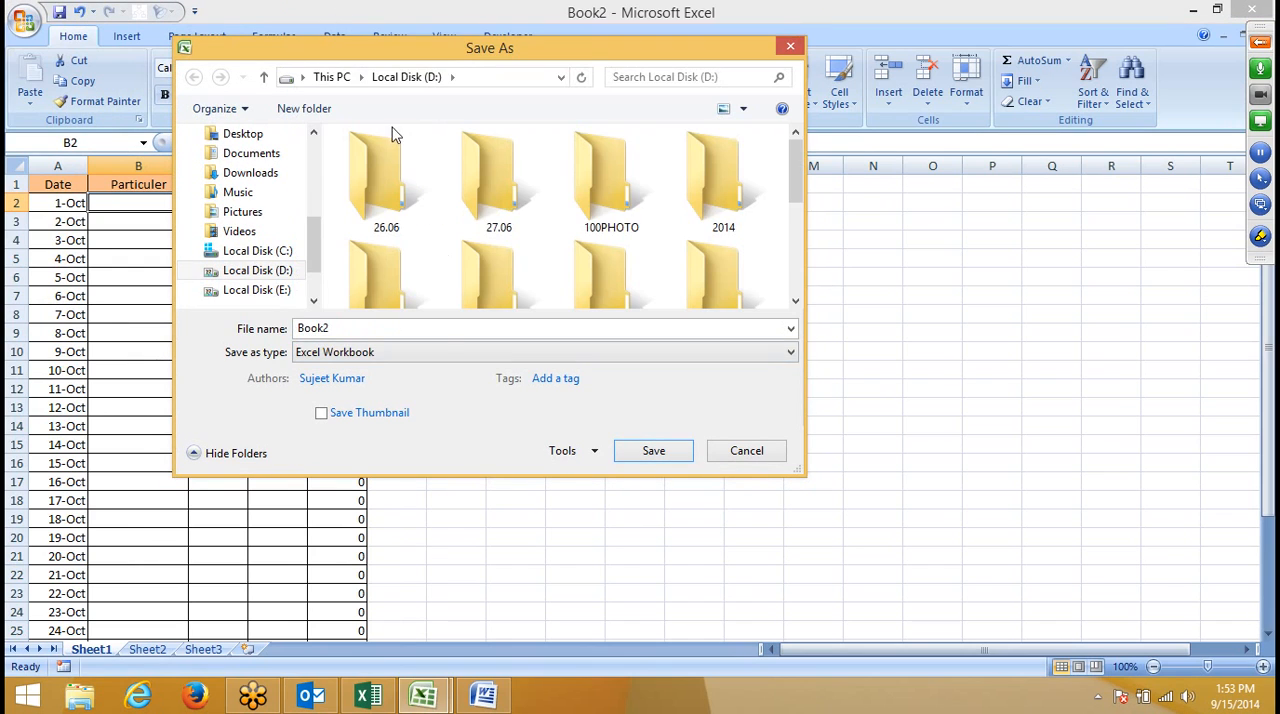
click(435, 356)
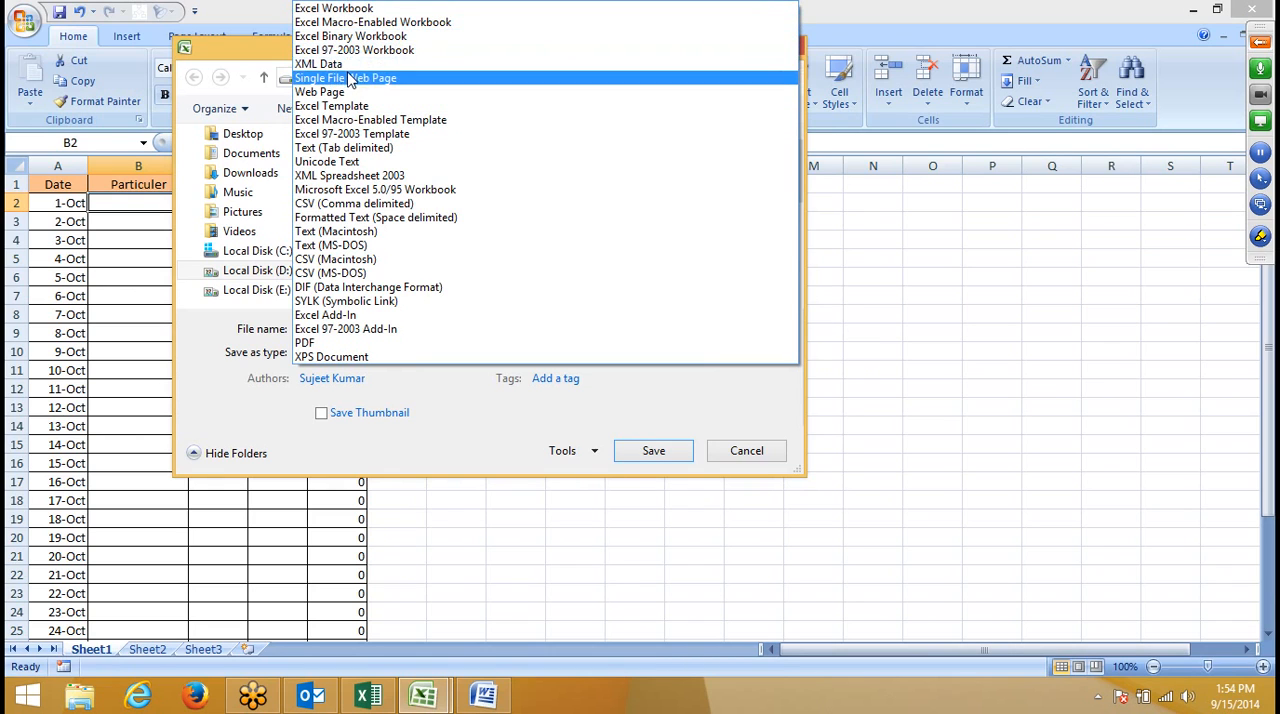
click(350, 105)
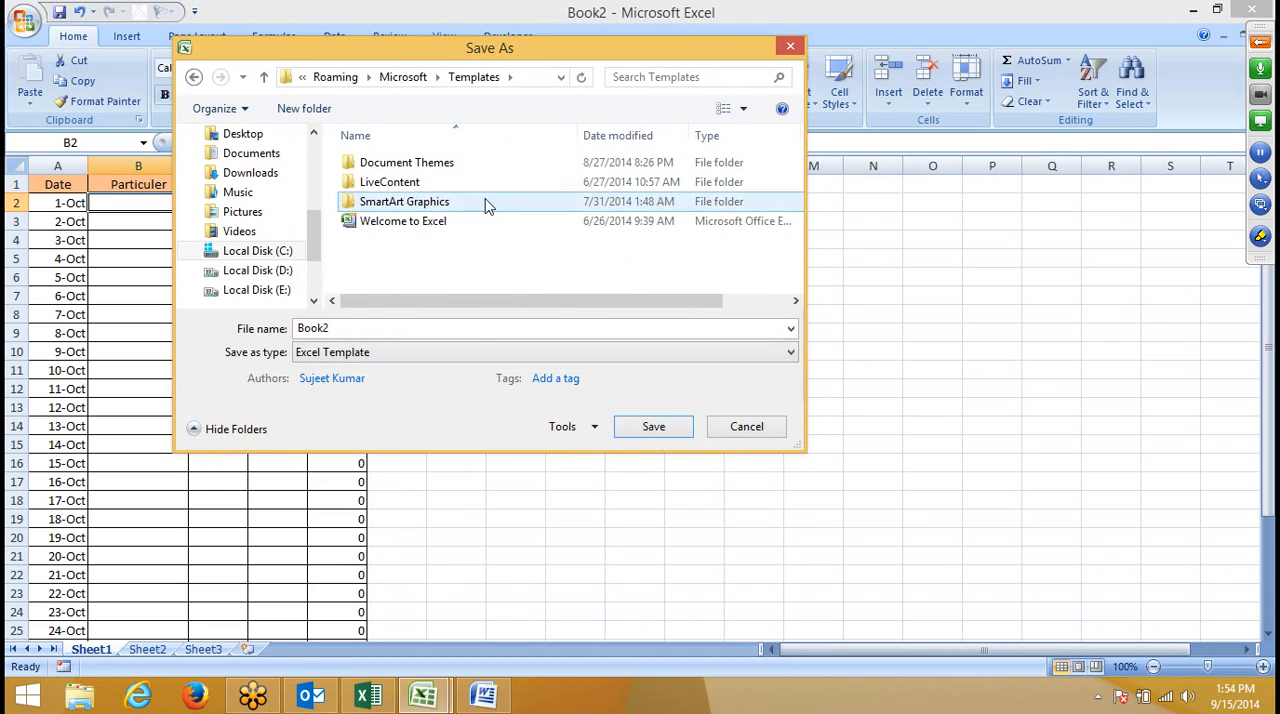
- Save the template on Local Disk (D:) with the file name Cash
click(286, 272)
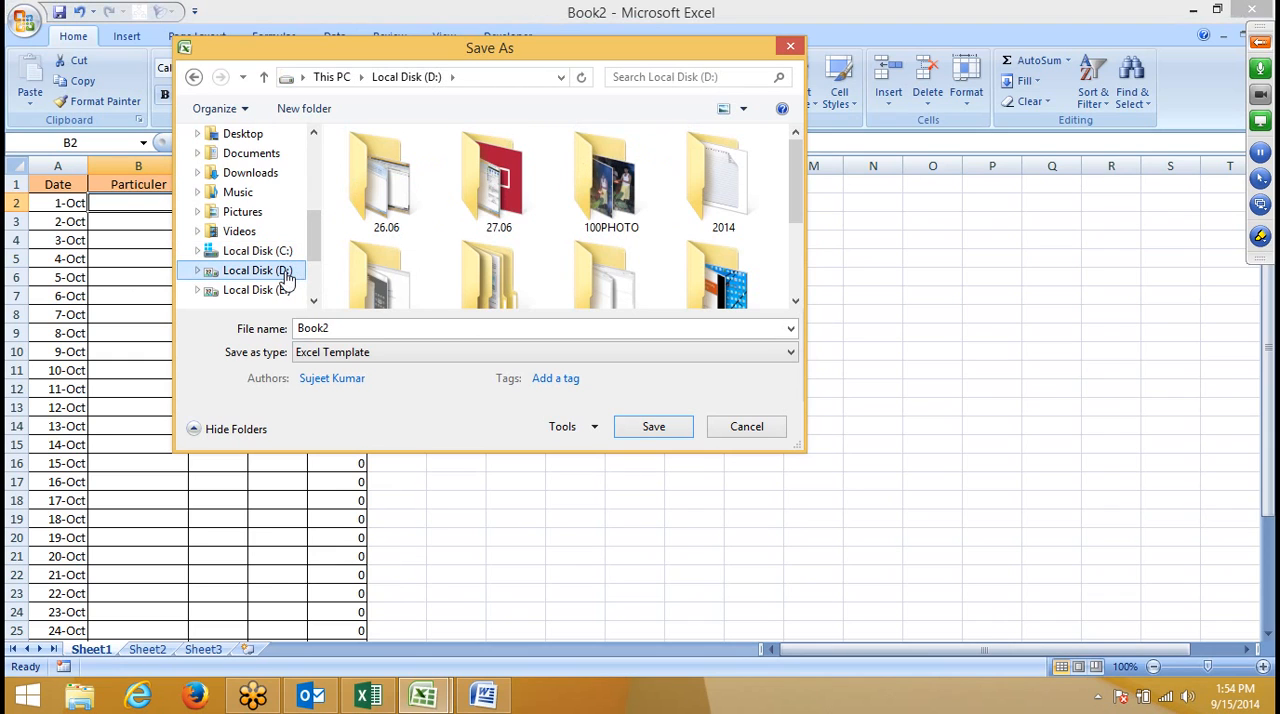
double_click(367, 328)
text(Cash)
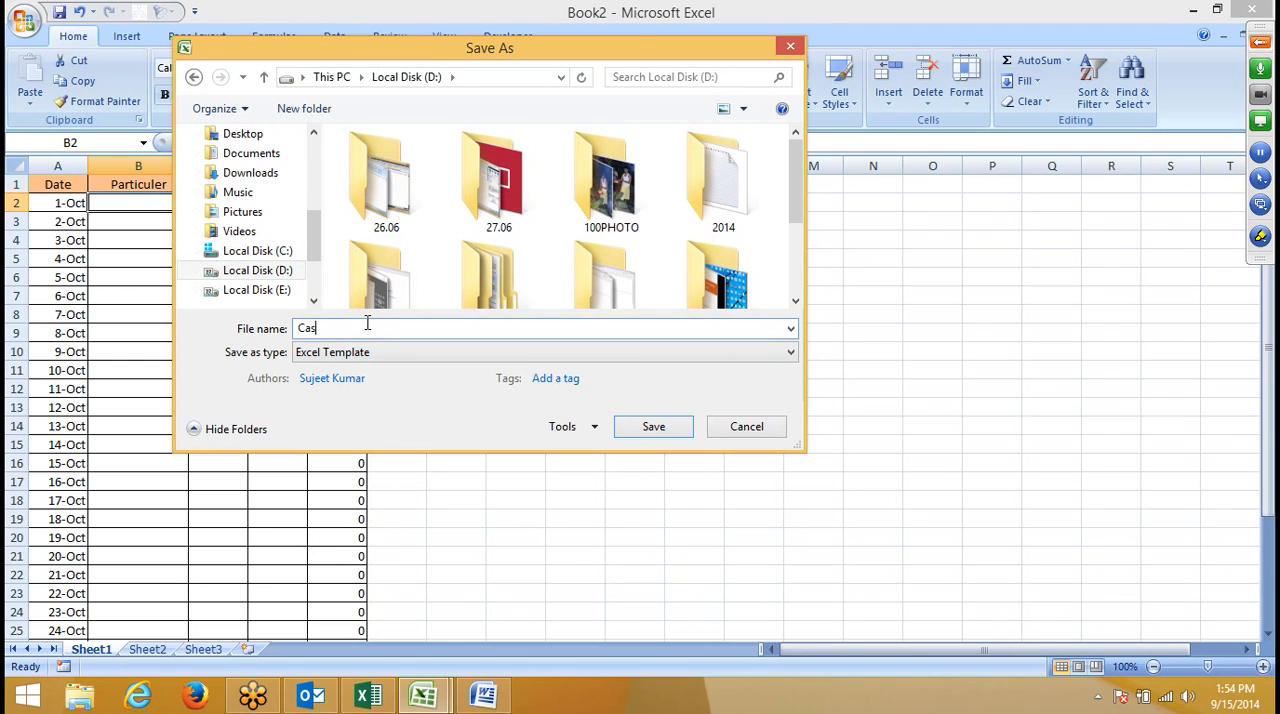
click(637, 428)
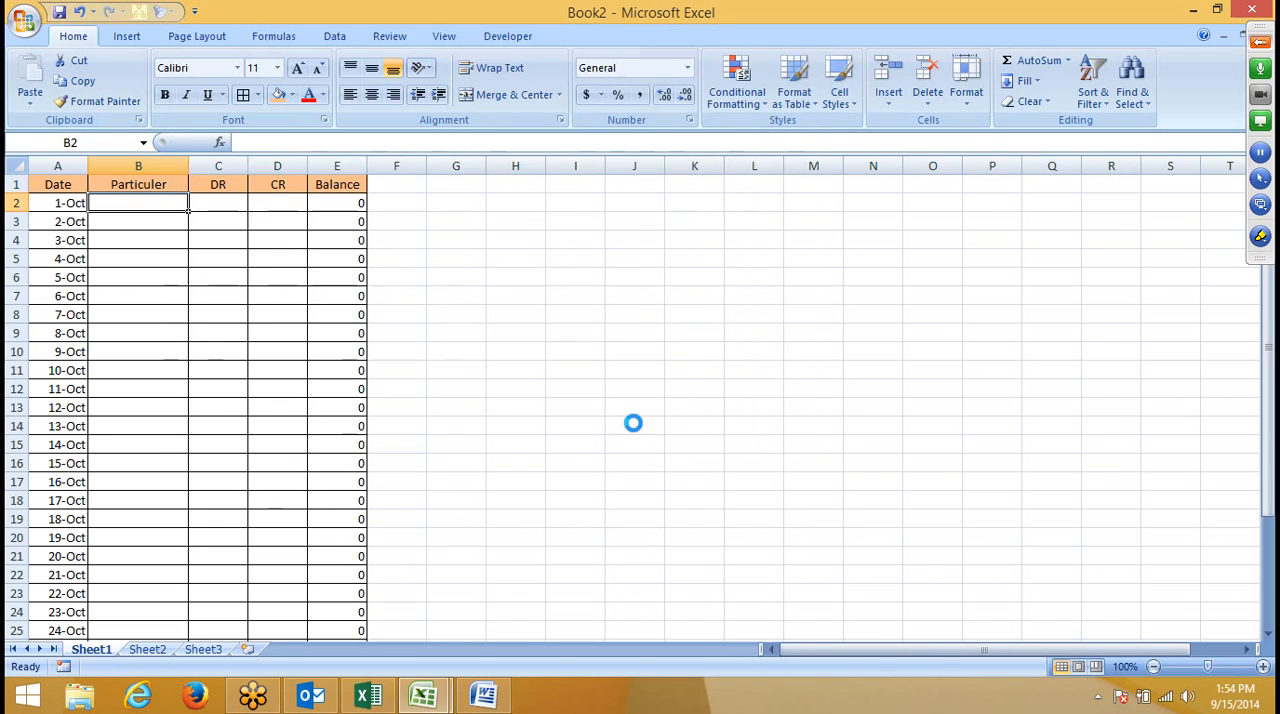
- Close the Cash template and cancel closing the Student Calendar workbook
click(1270, 8)
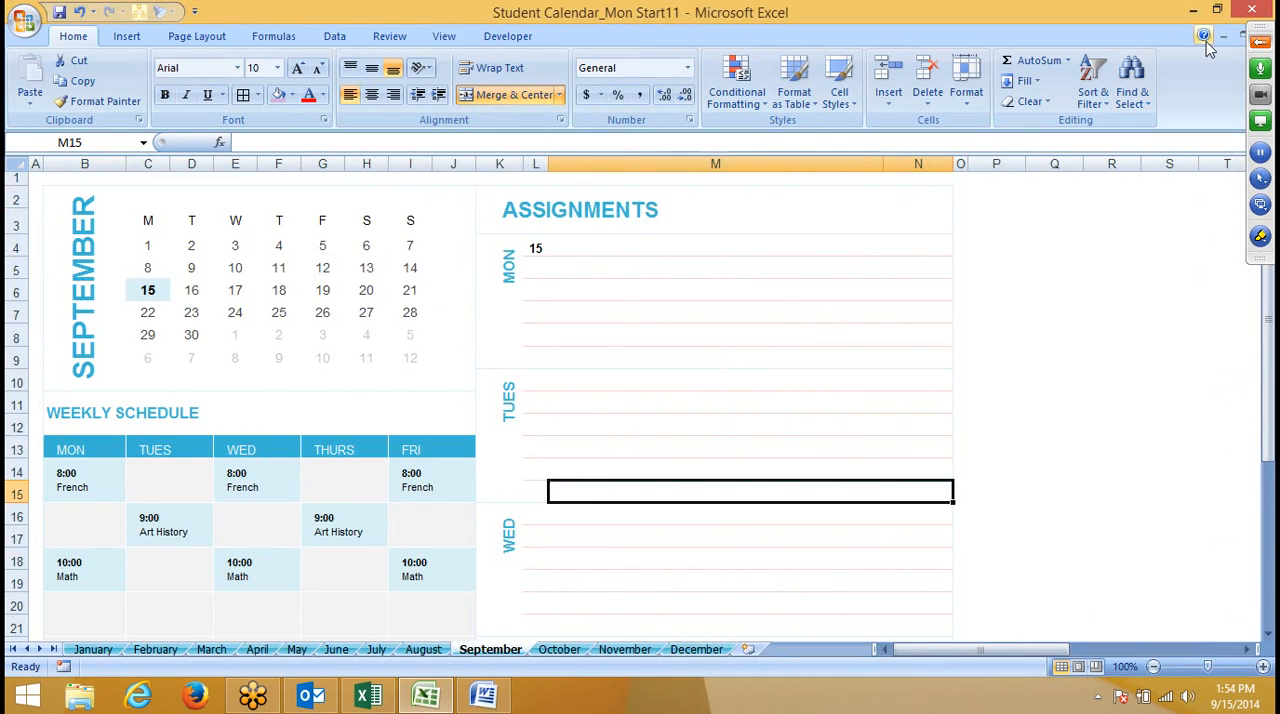
click(1252, 10)
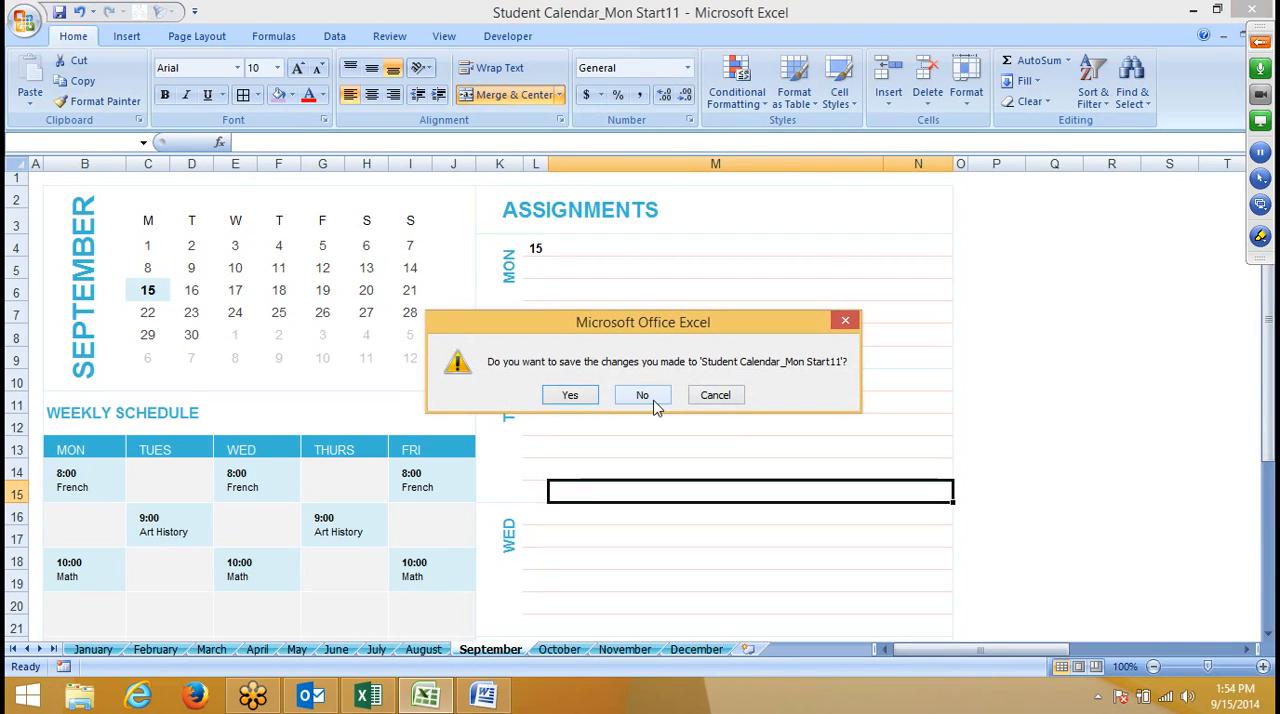
click(738, 396)
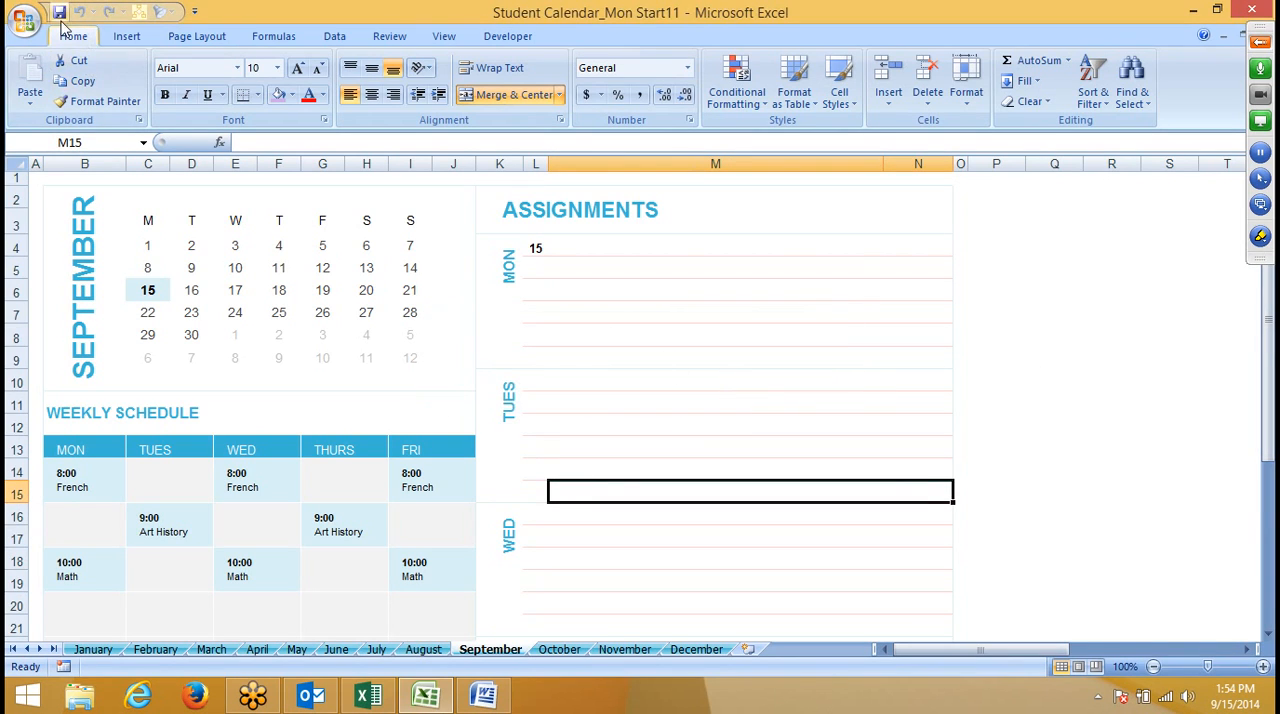
- Switch to File Explorer, open Local Disk (D:) in a maximized window and select the Cash file
click(85, 698)
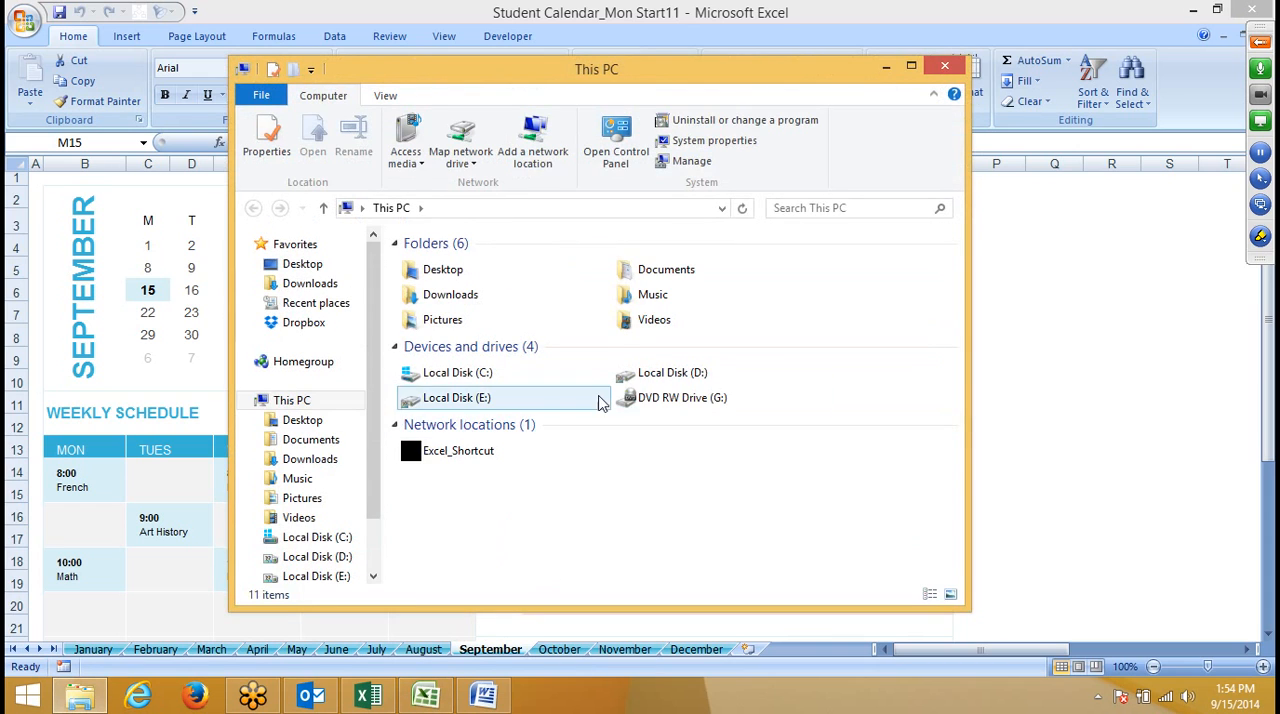
click(654, 379)
double_click(654, 379)
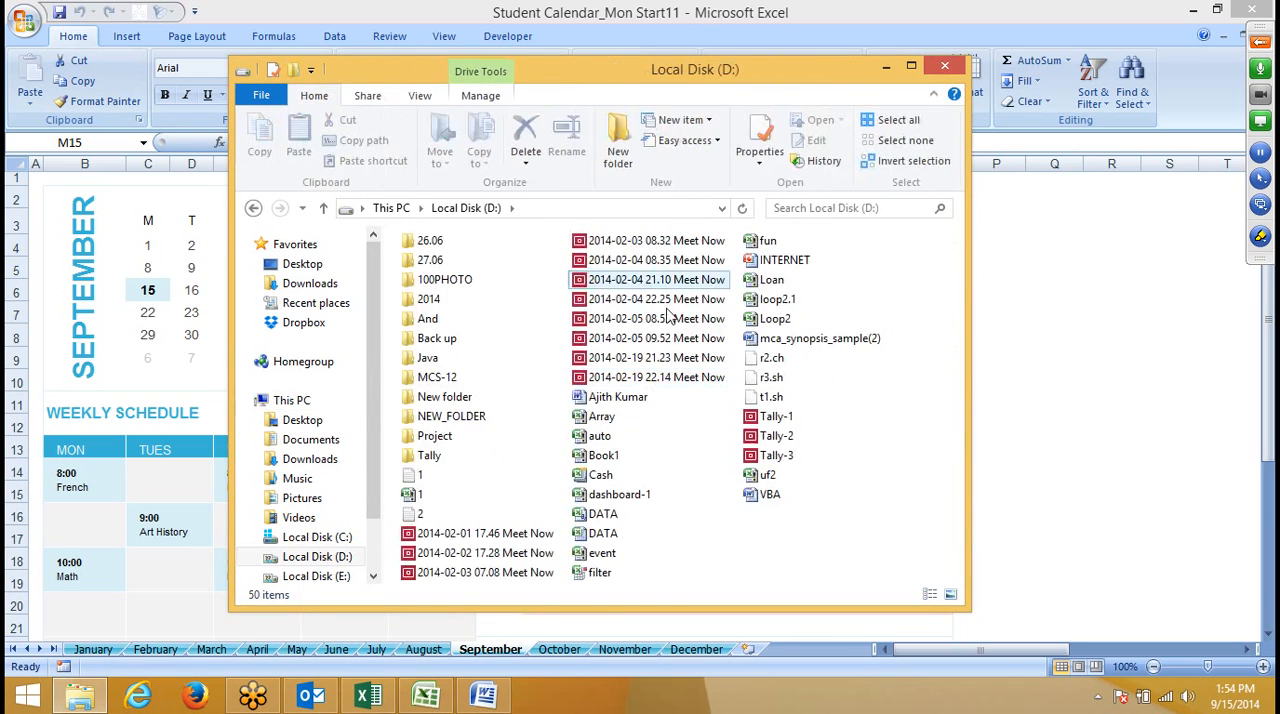
double_click(762, 68)
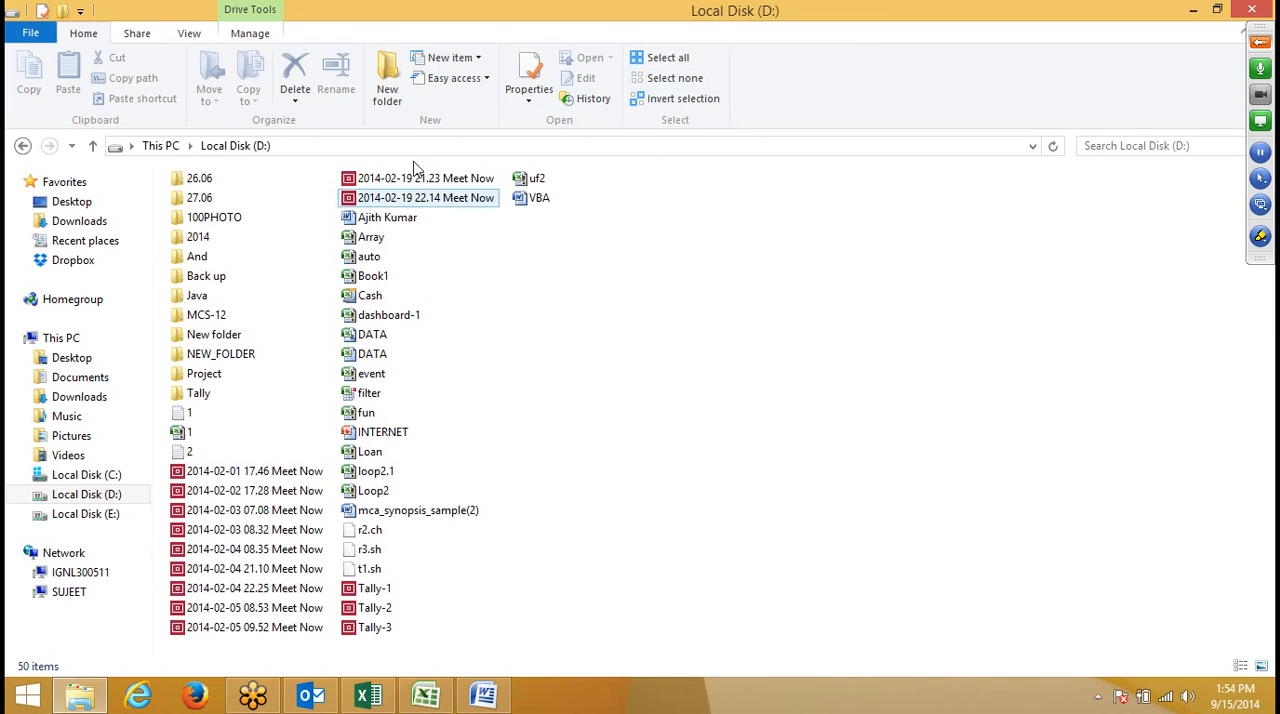
click(371, 297)
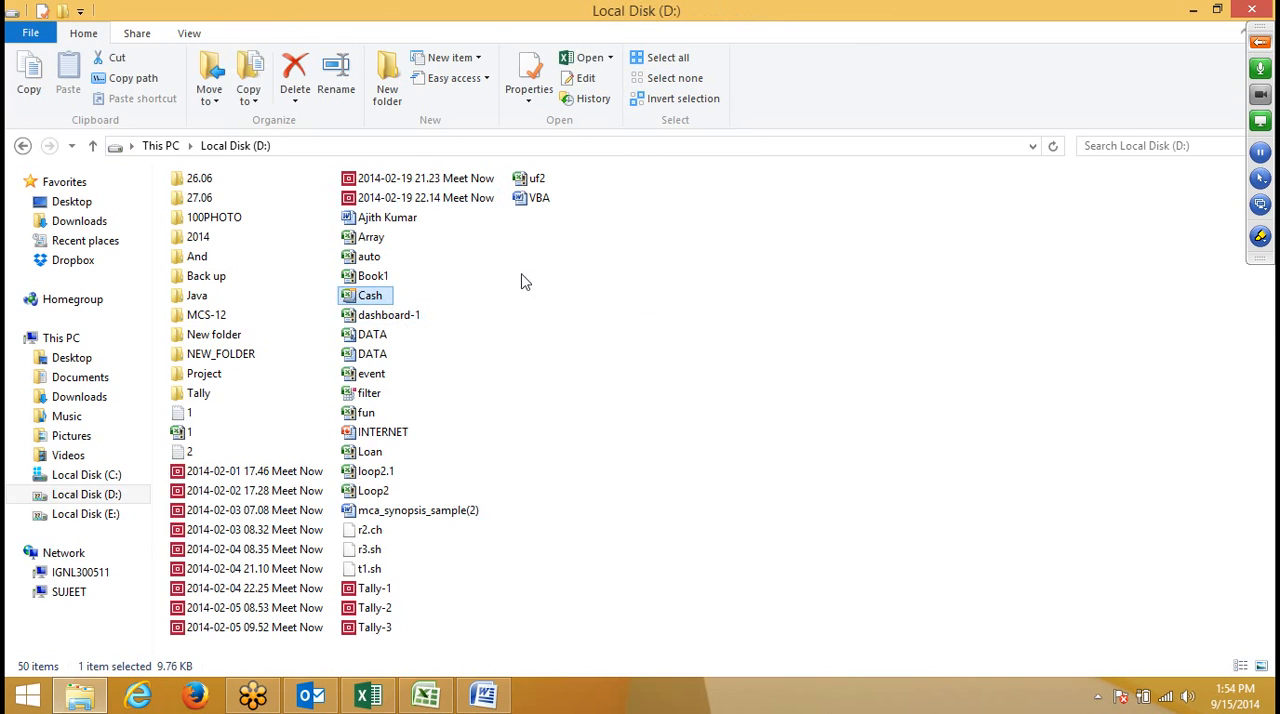
- Display the files on Local Disk (D:) as large icons
click(190, 34)
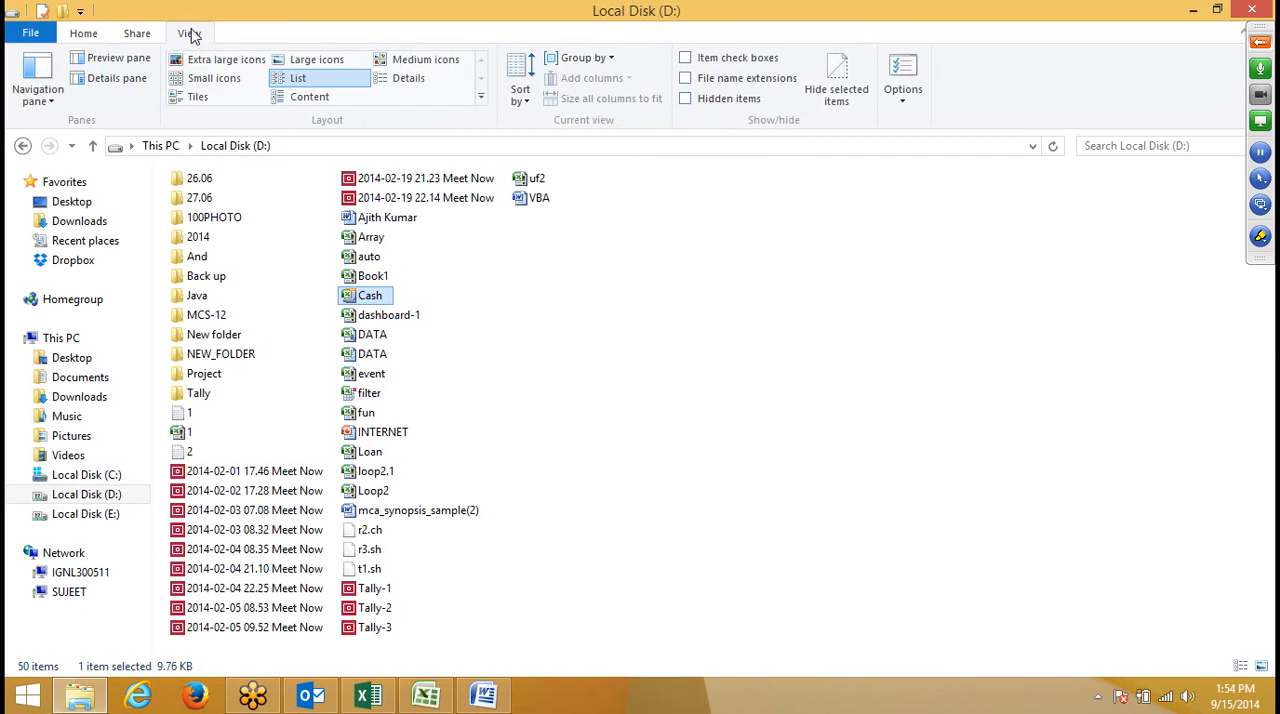
click(200, 80)
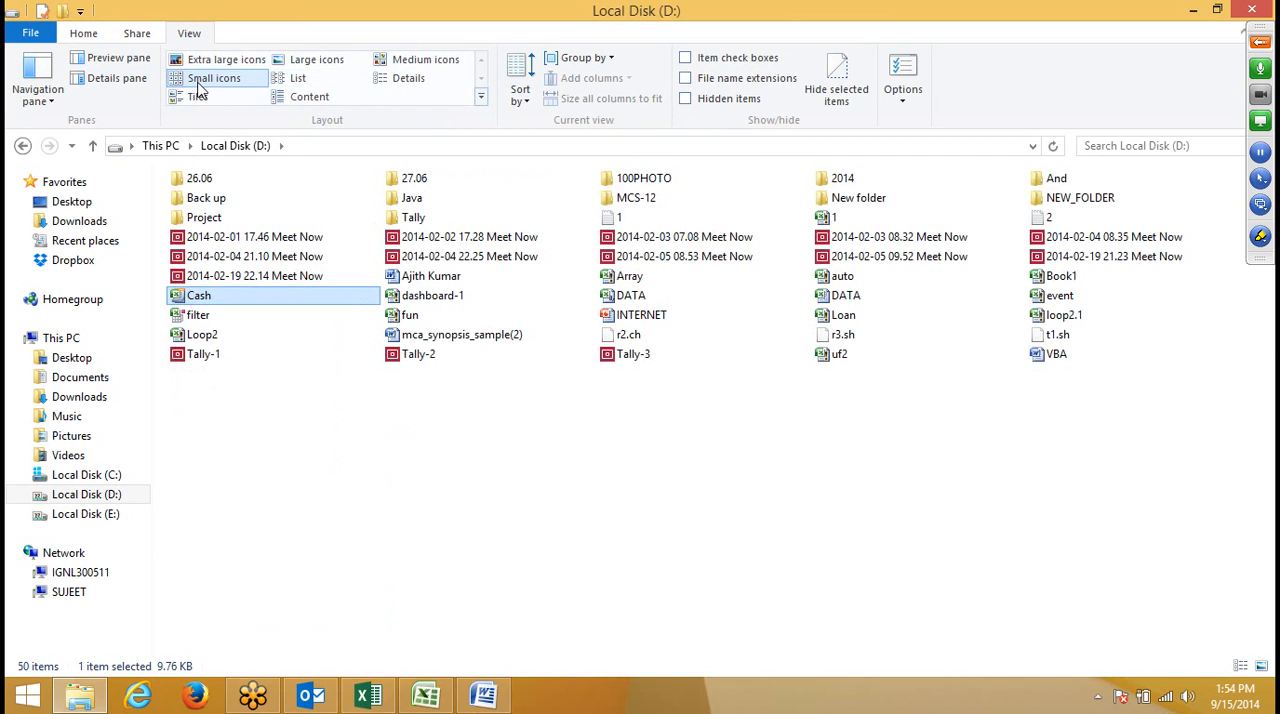
click(300, 60)
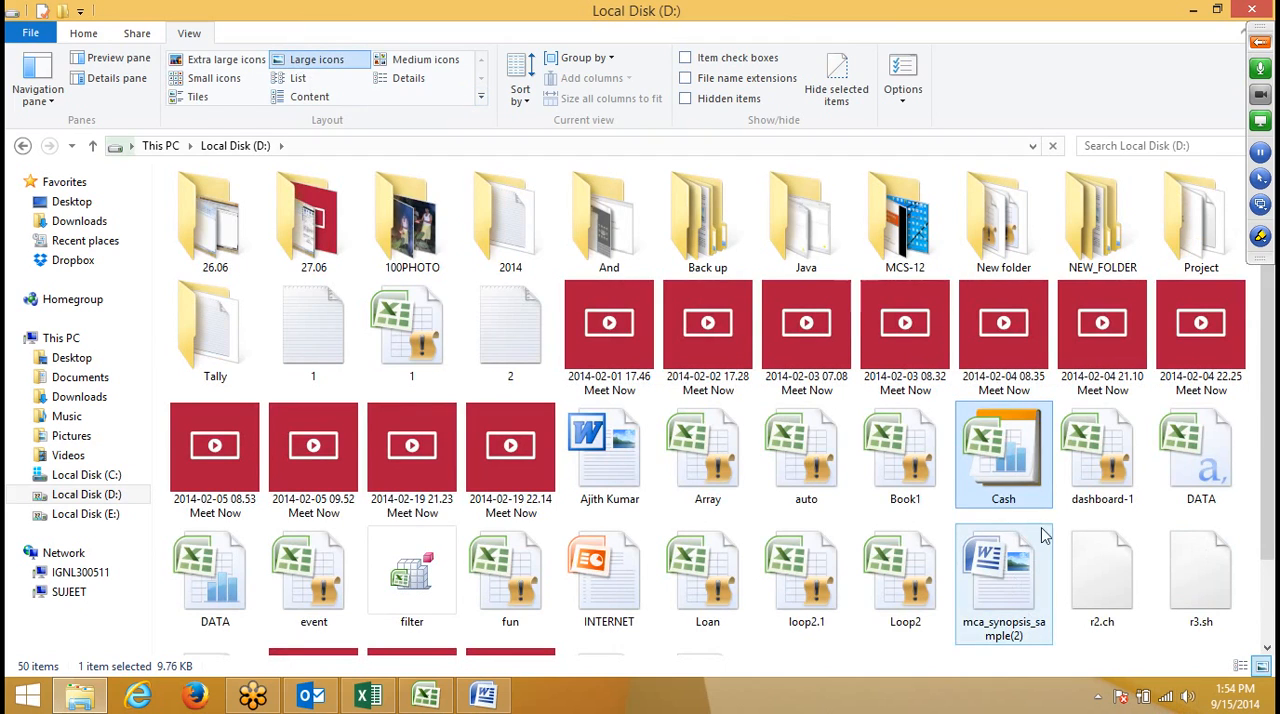
- Open the Cash template twice from Local Disk (D:) to create two new workbooks based on it
click(1100, 500)
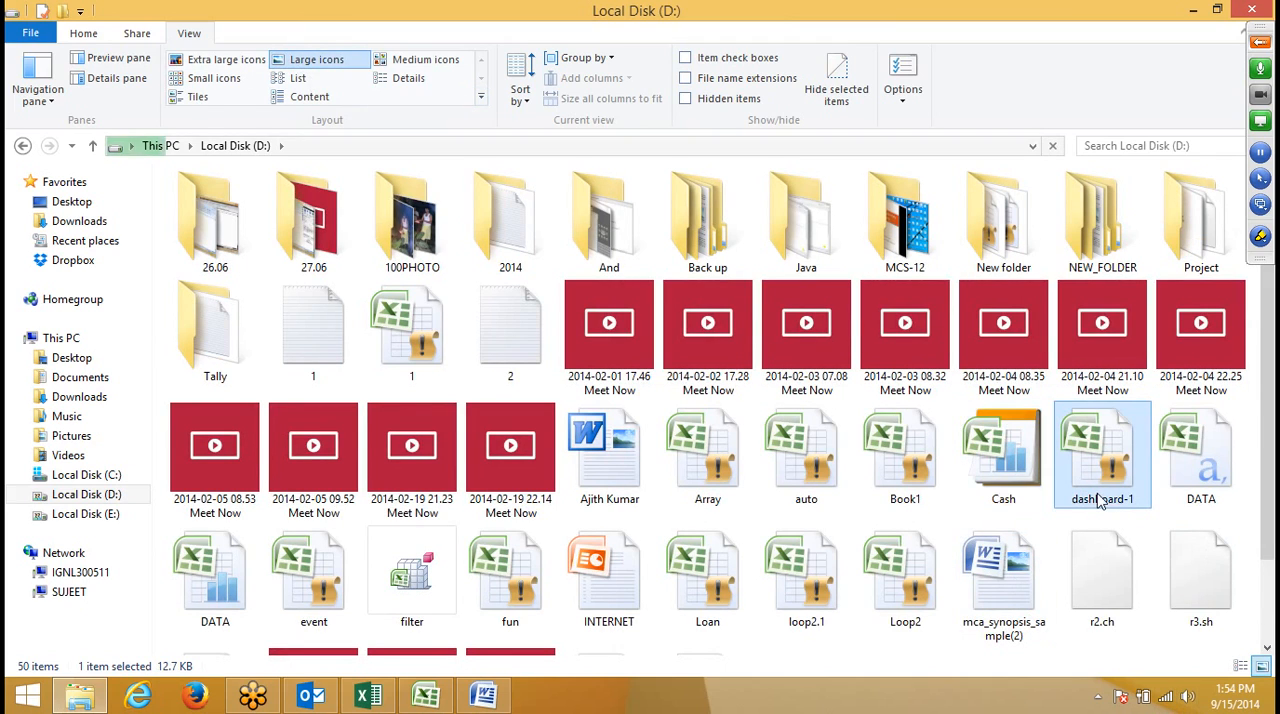
click(996, 488)
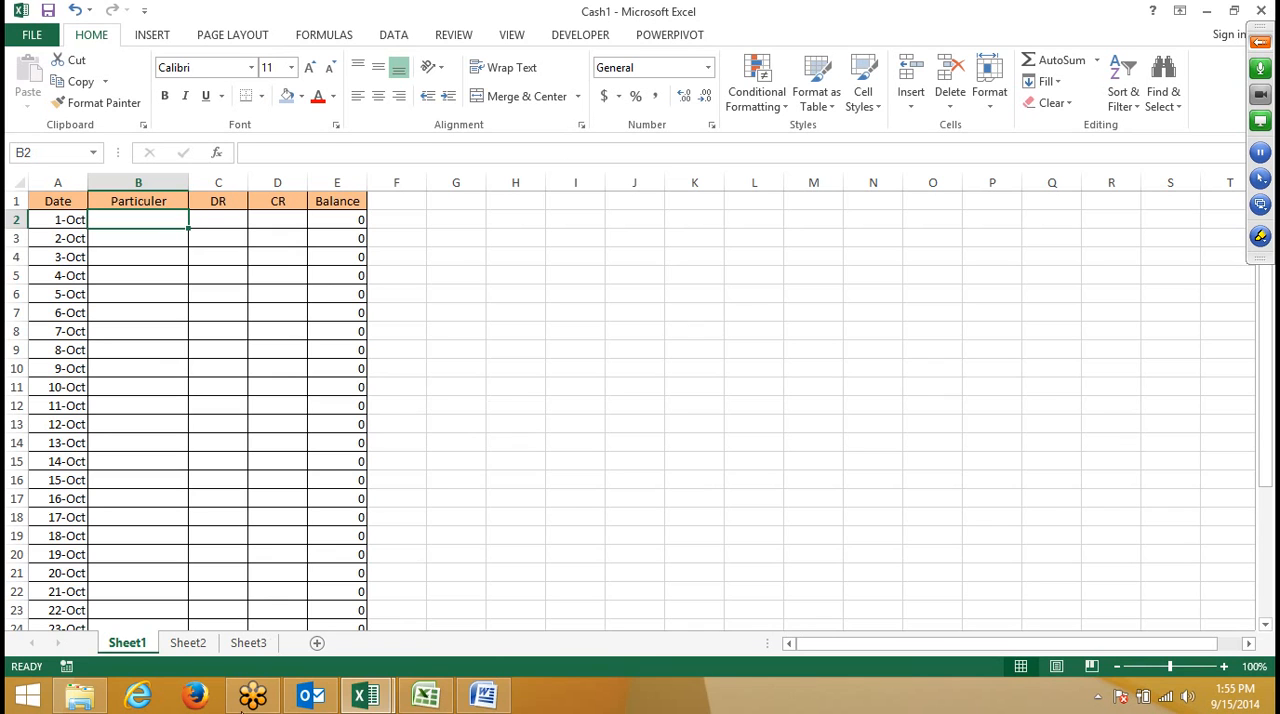
click(80, 695)
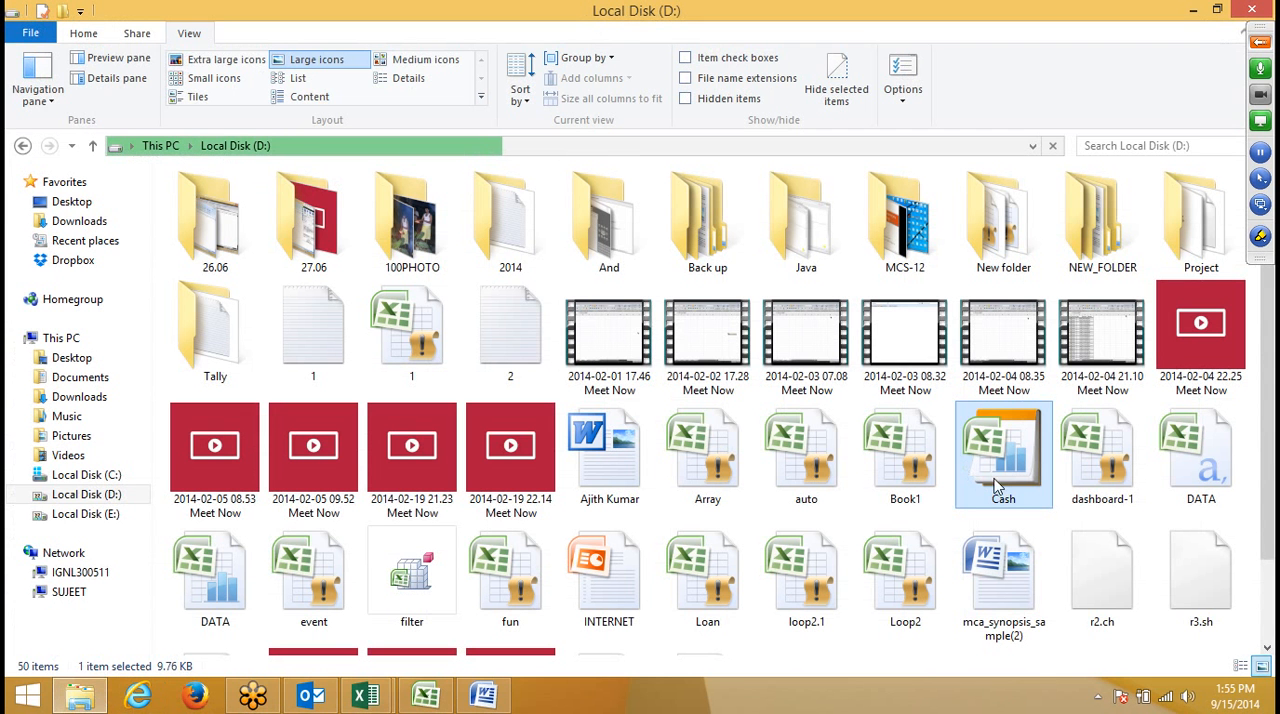
double_click(988, 468)
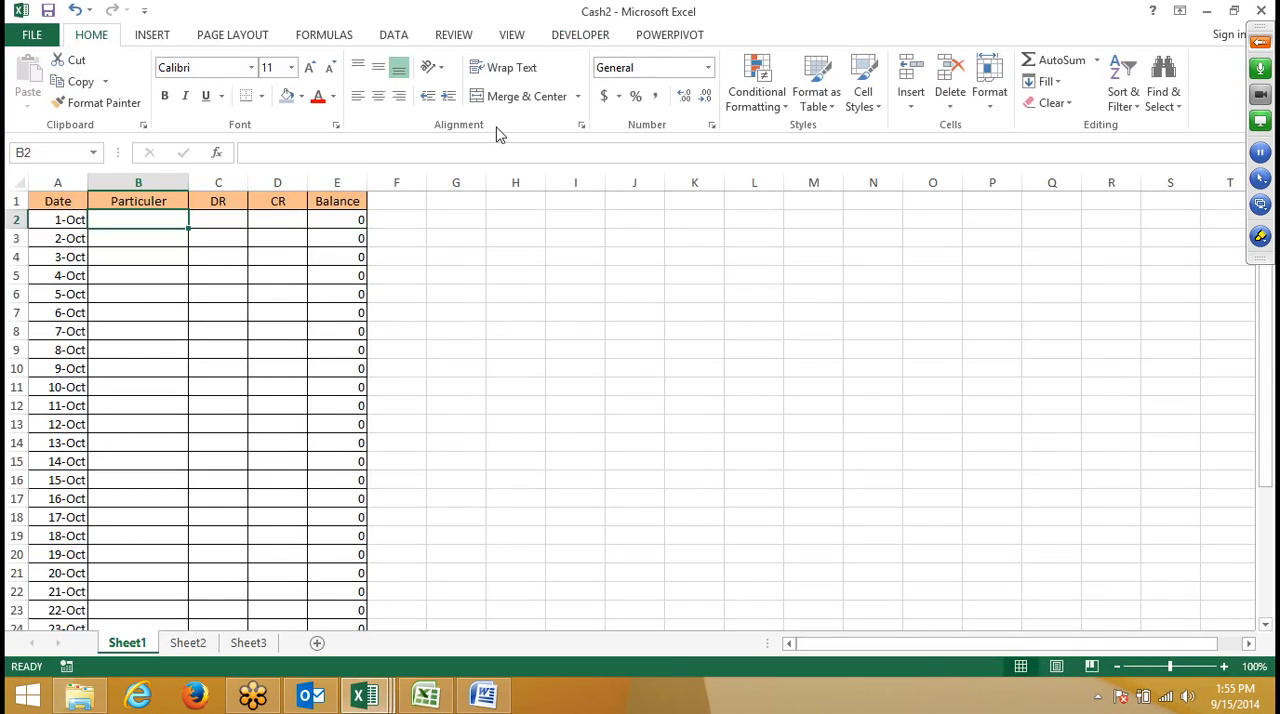
- Bring up the save options for the Cash2 workbook, and close it without saving the changes
key(Down)
key(Down)
key(Down)
key(Down)
key(Down)
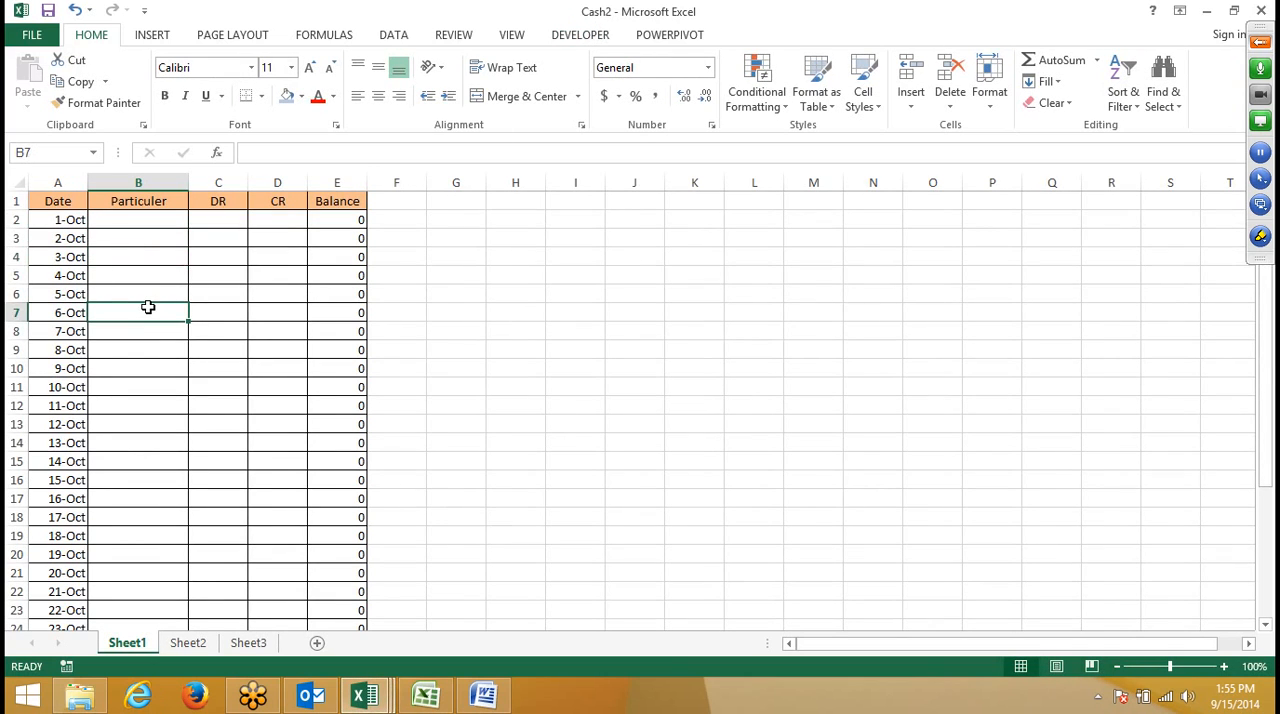
click(48, 11)
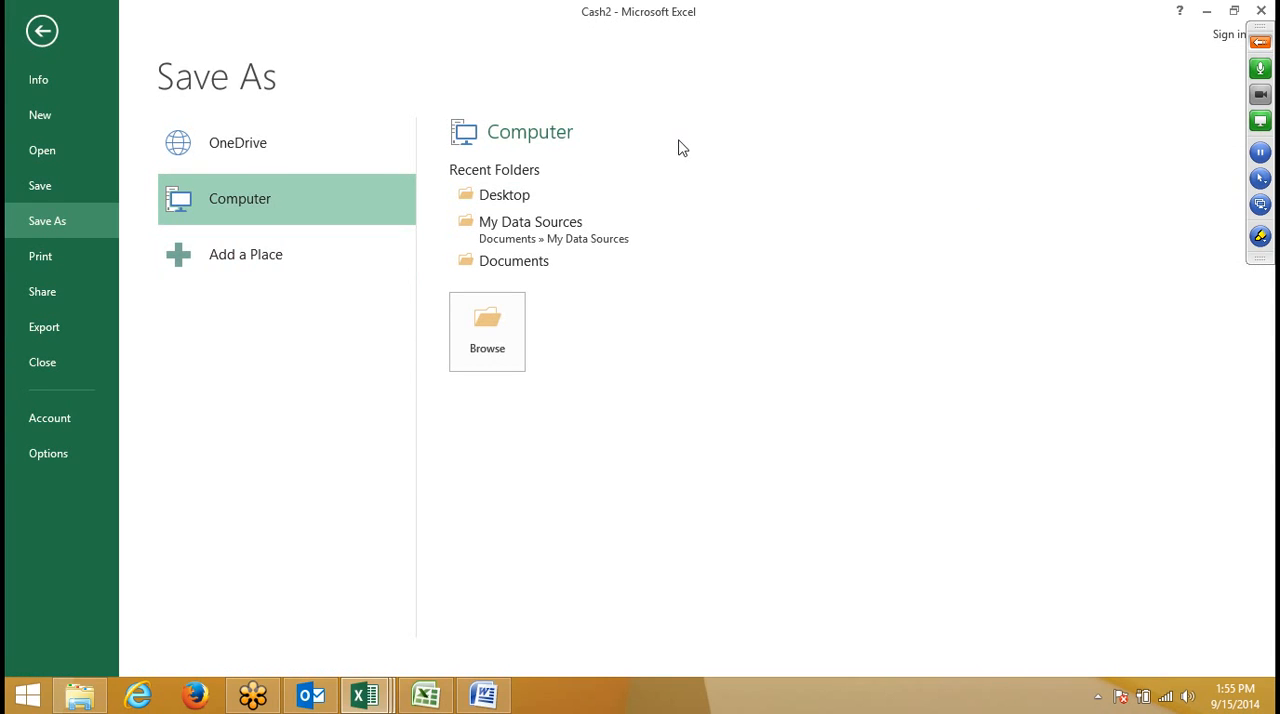
click(1261, 10)
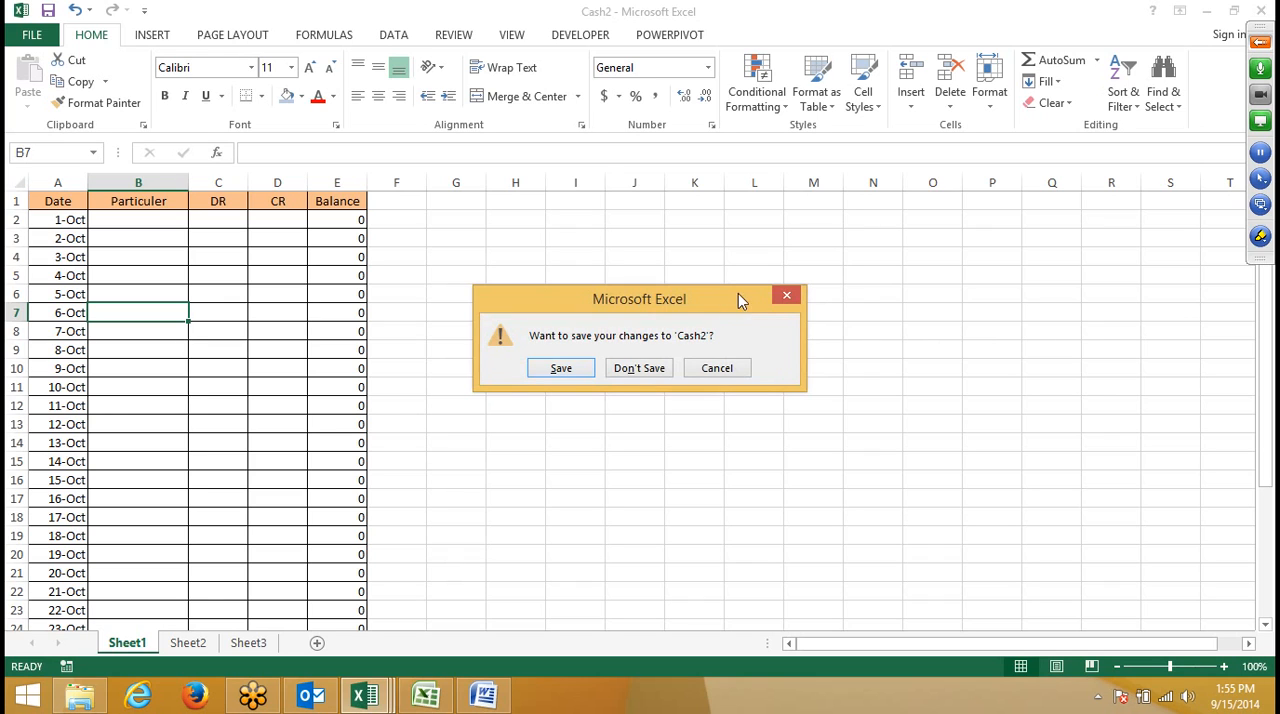
click(1260, 42)
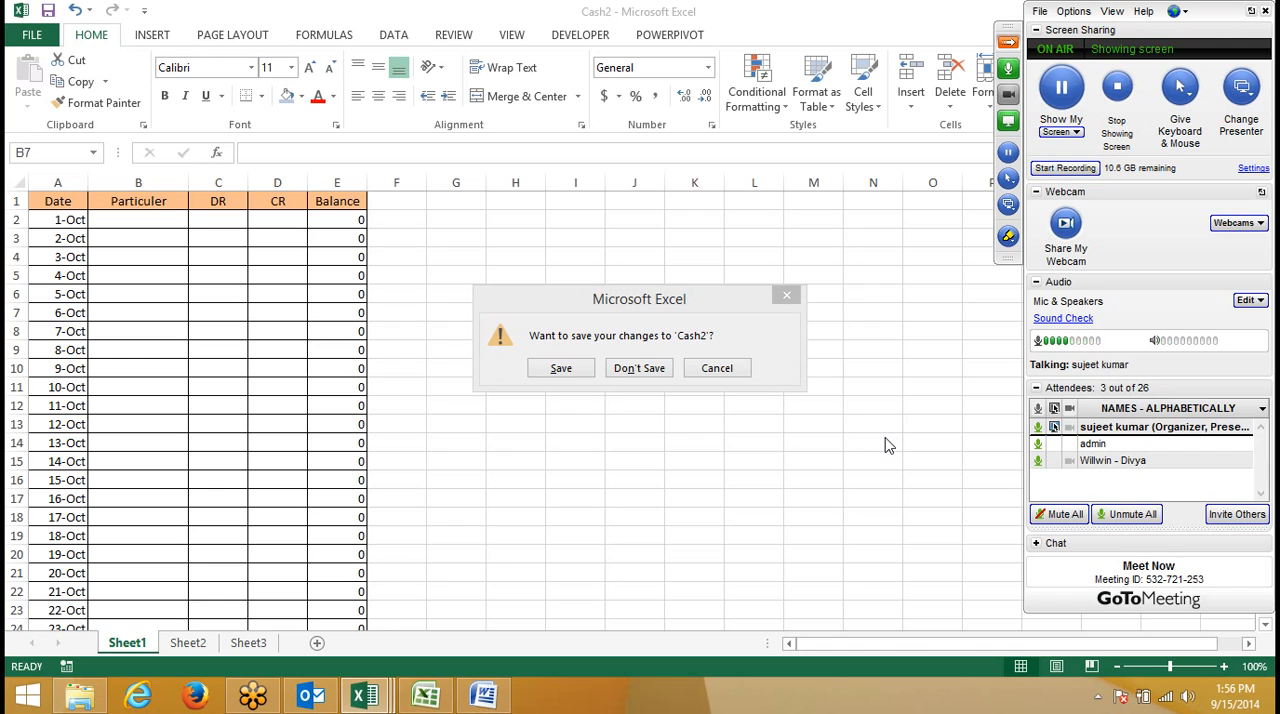
click(636, 370)
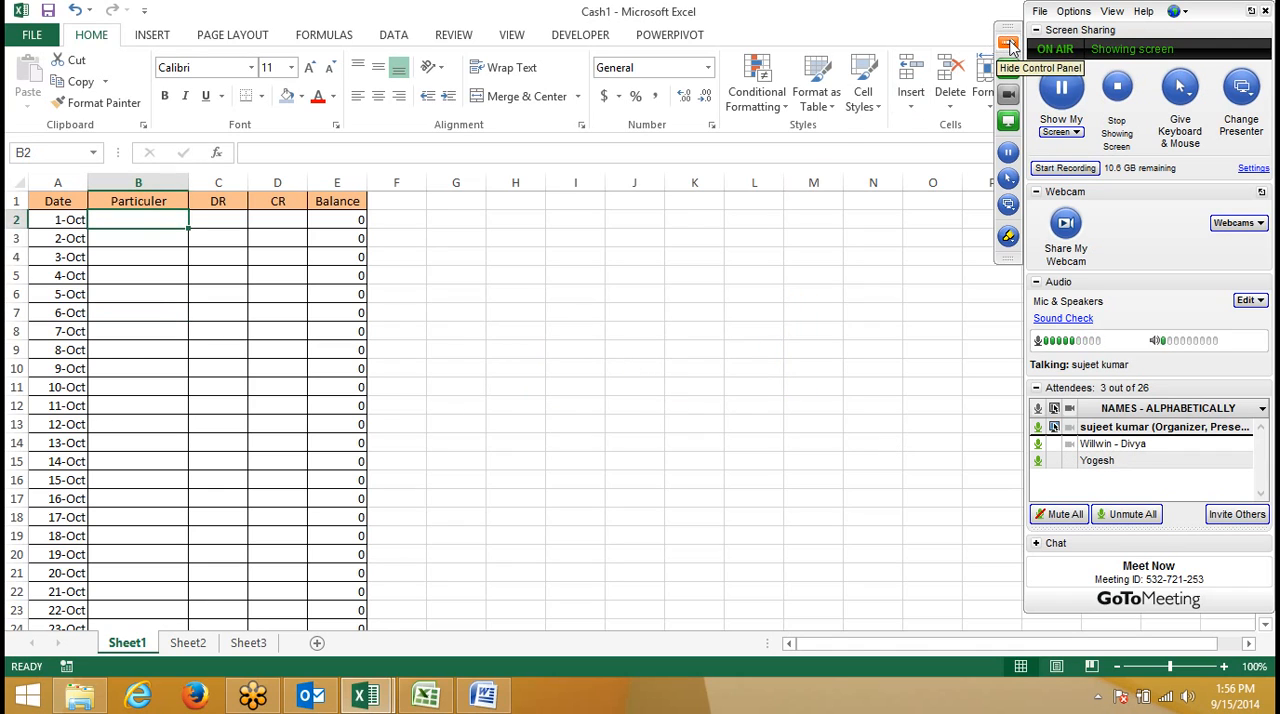
- Hide the GoToMeeting control panel and close the Cash1 workbook without saving the changes
click(1010, 45)
mouse_move(1265, 30)
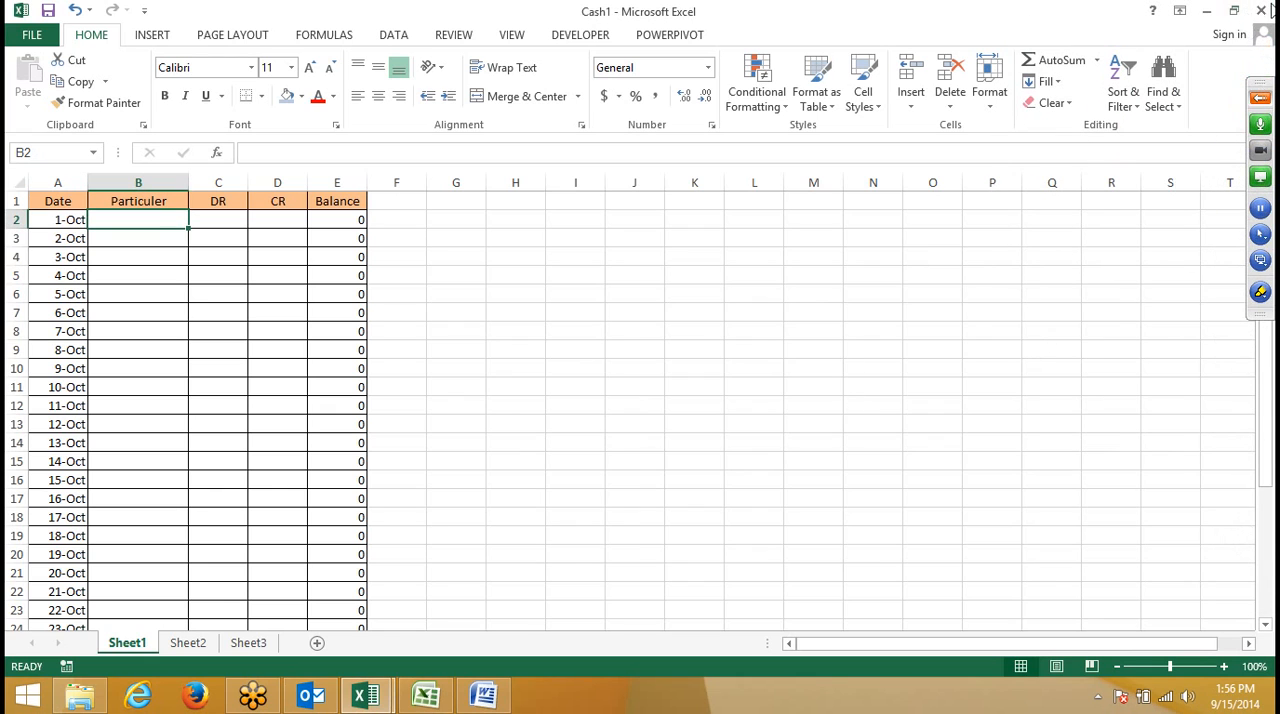
click(1264, 12)
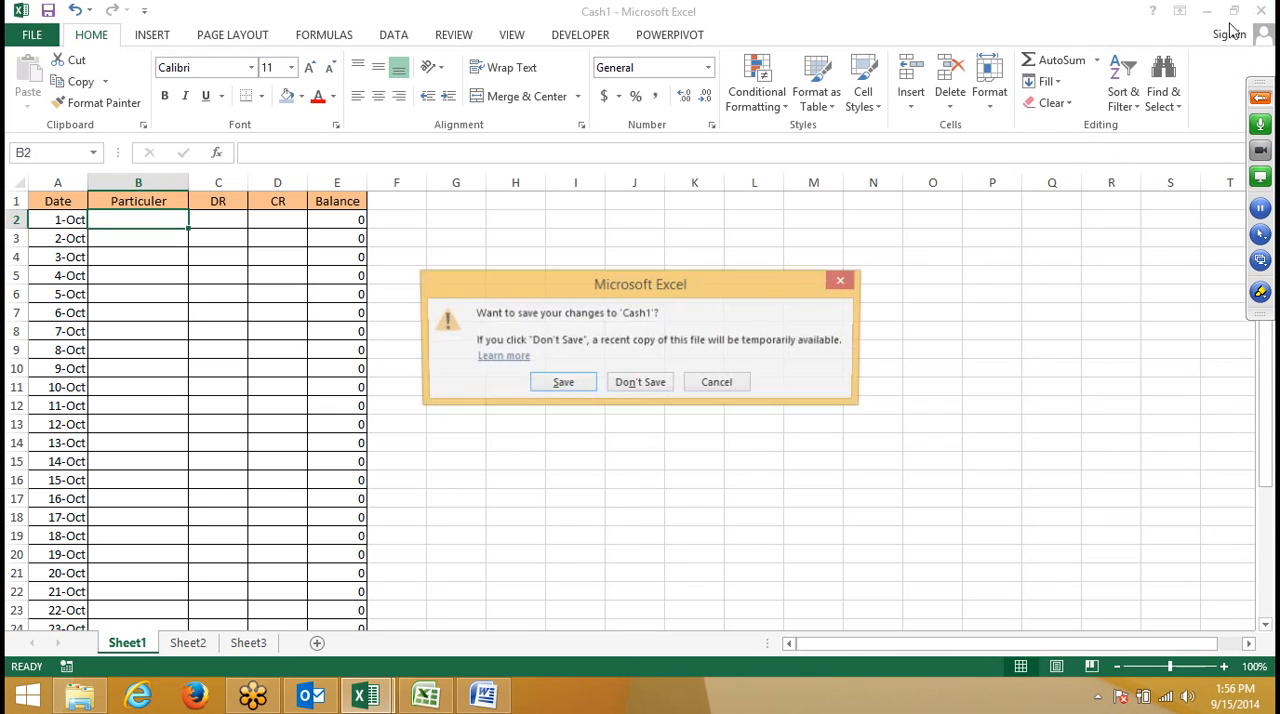
click(663, 391)
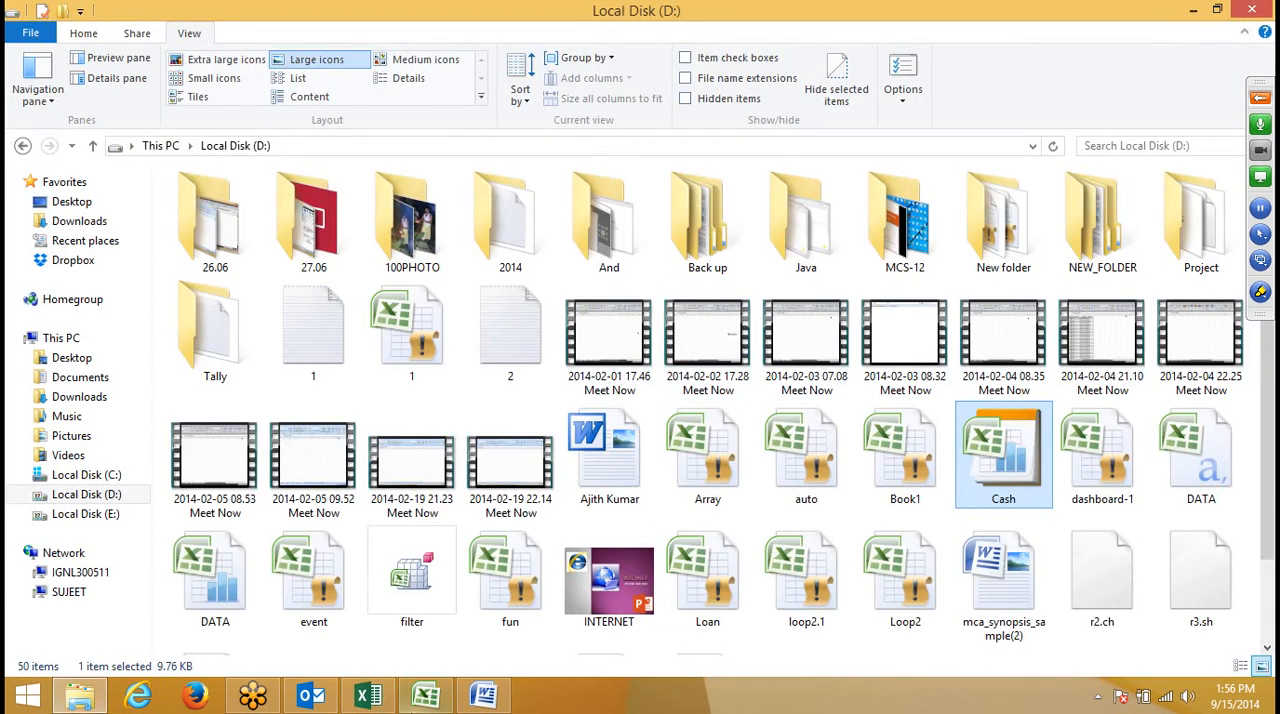
- Switch to the Excel 2013 window, dismiss the Employee absence schedule template preview and create a blank workbook
click(426, 695)
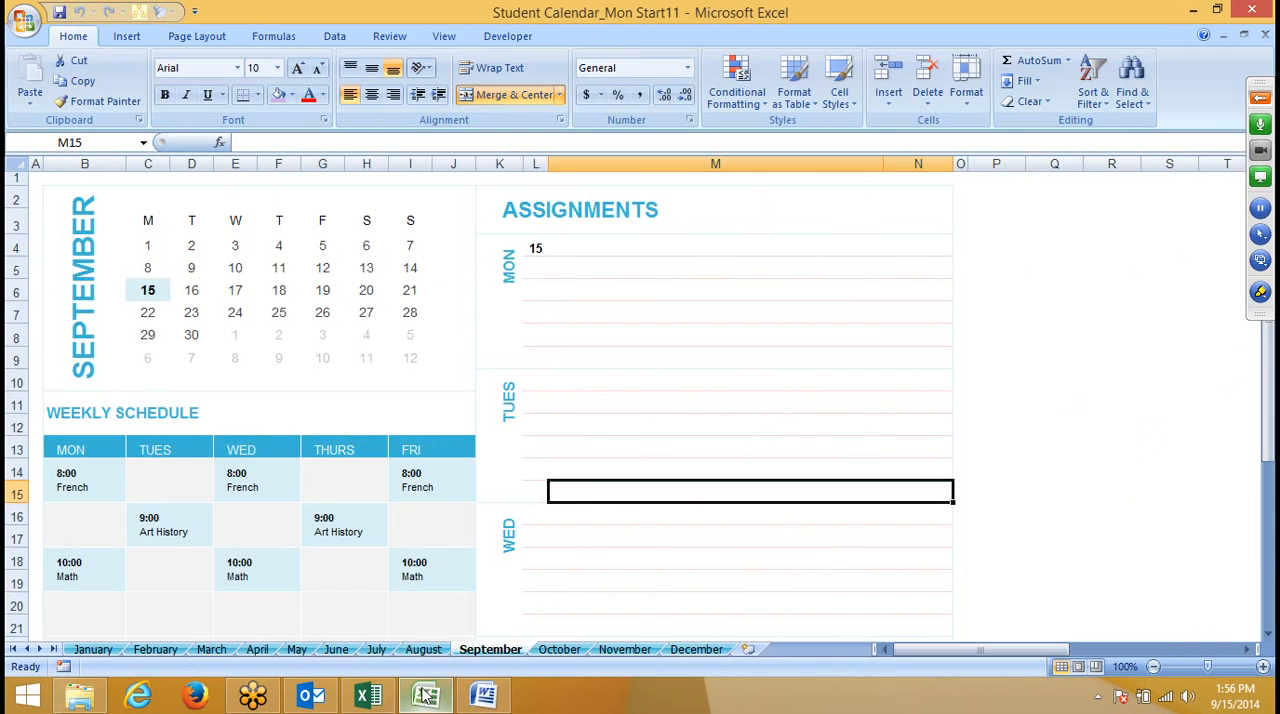
click(426, 695)
click(368, 695)
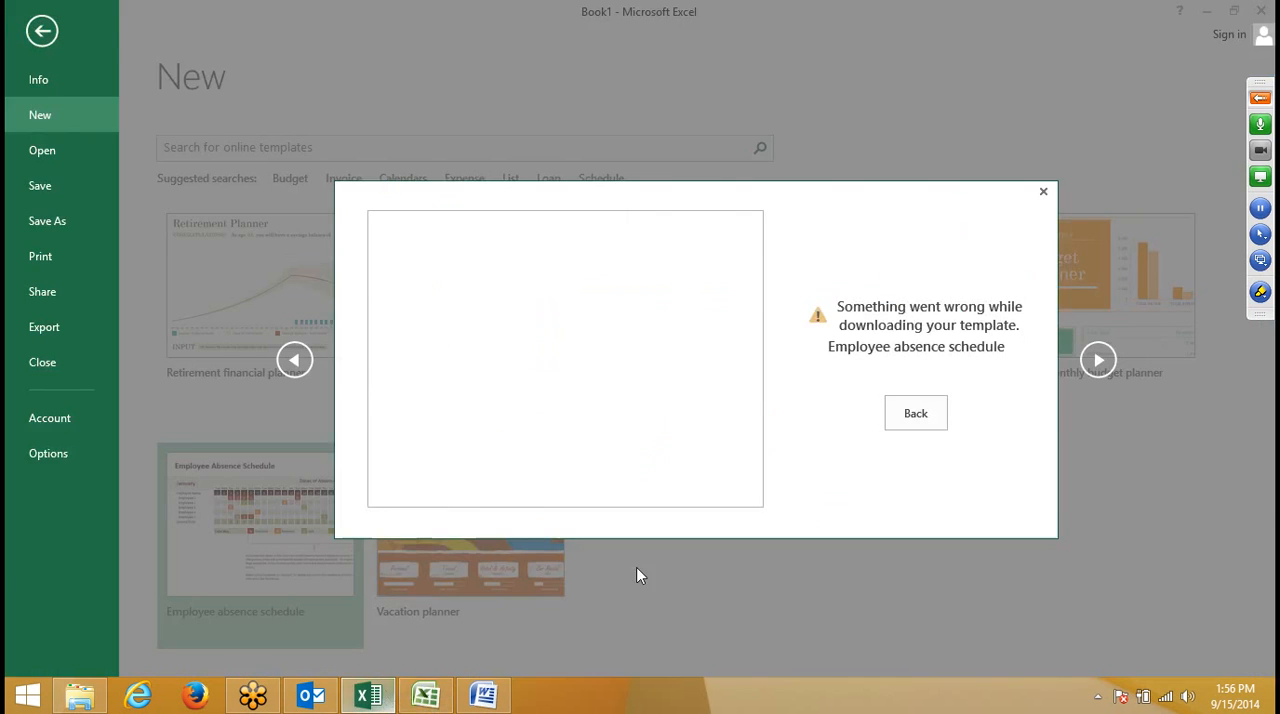
click(1043, 192)
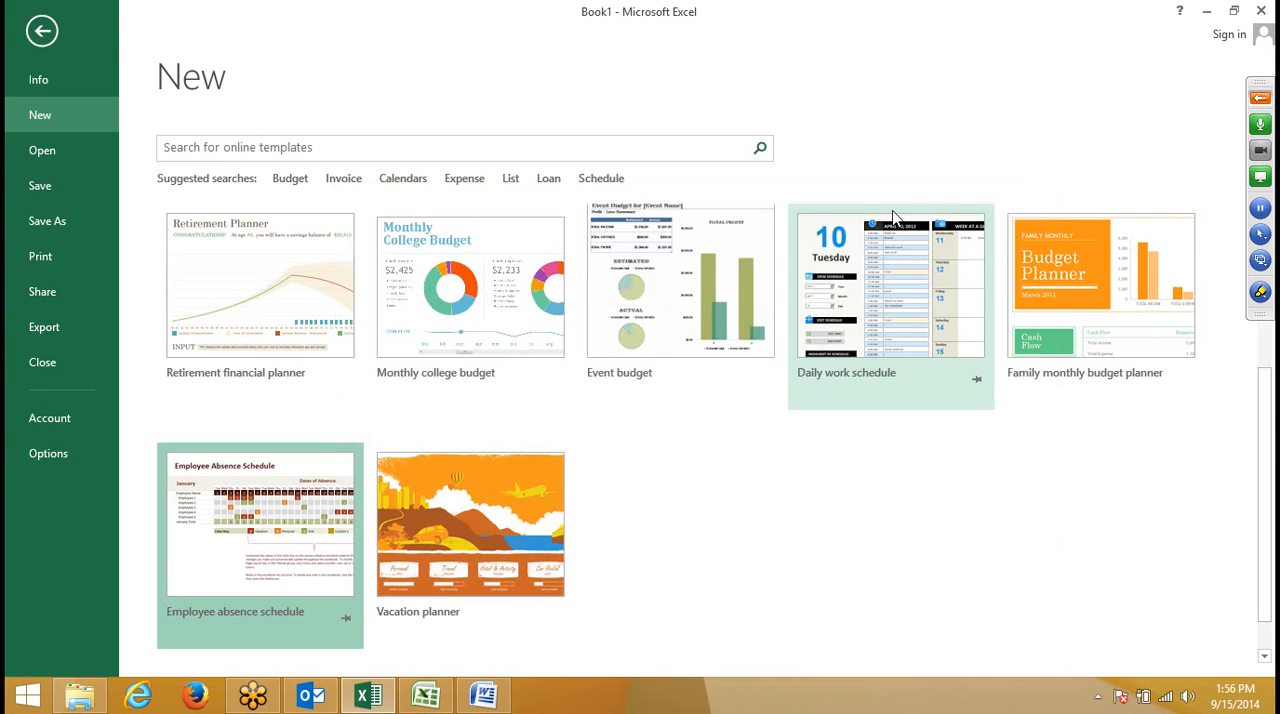
scroll(394, 363, up, 3)
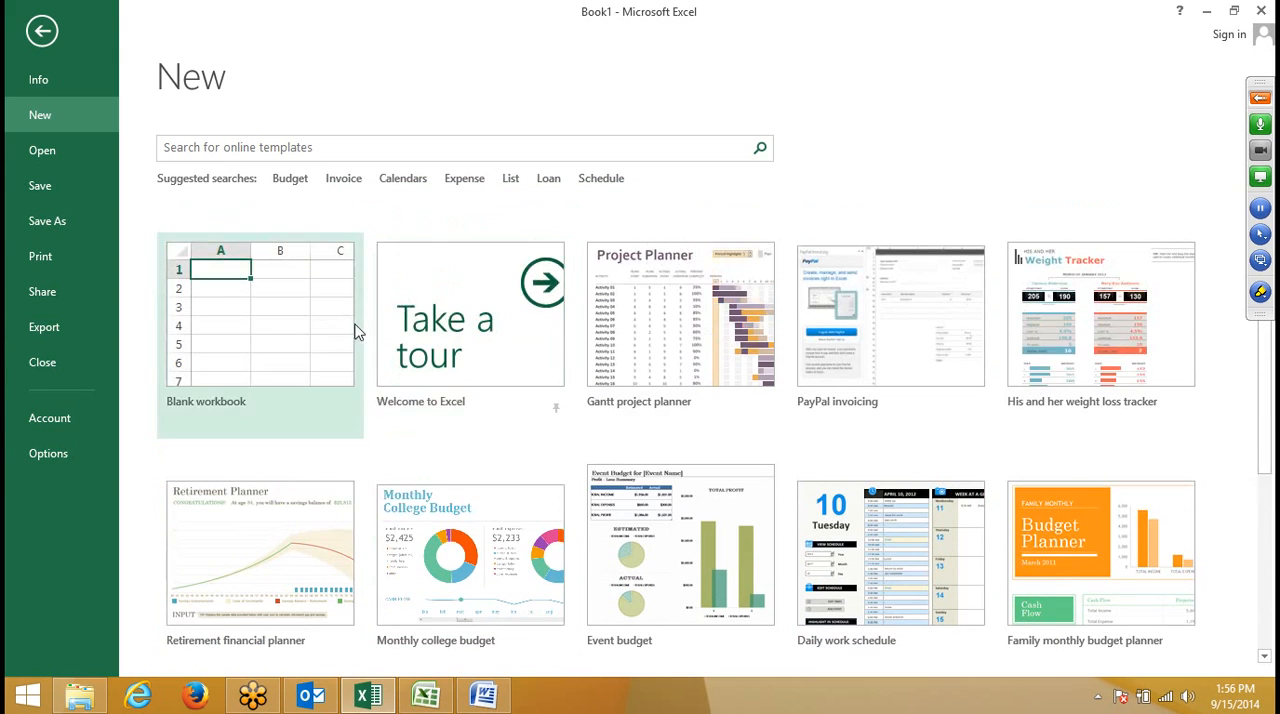
click(335, 318)
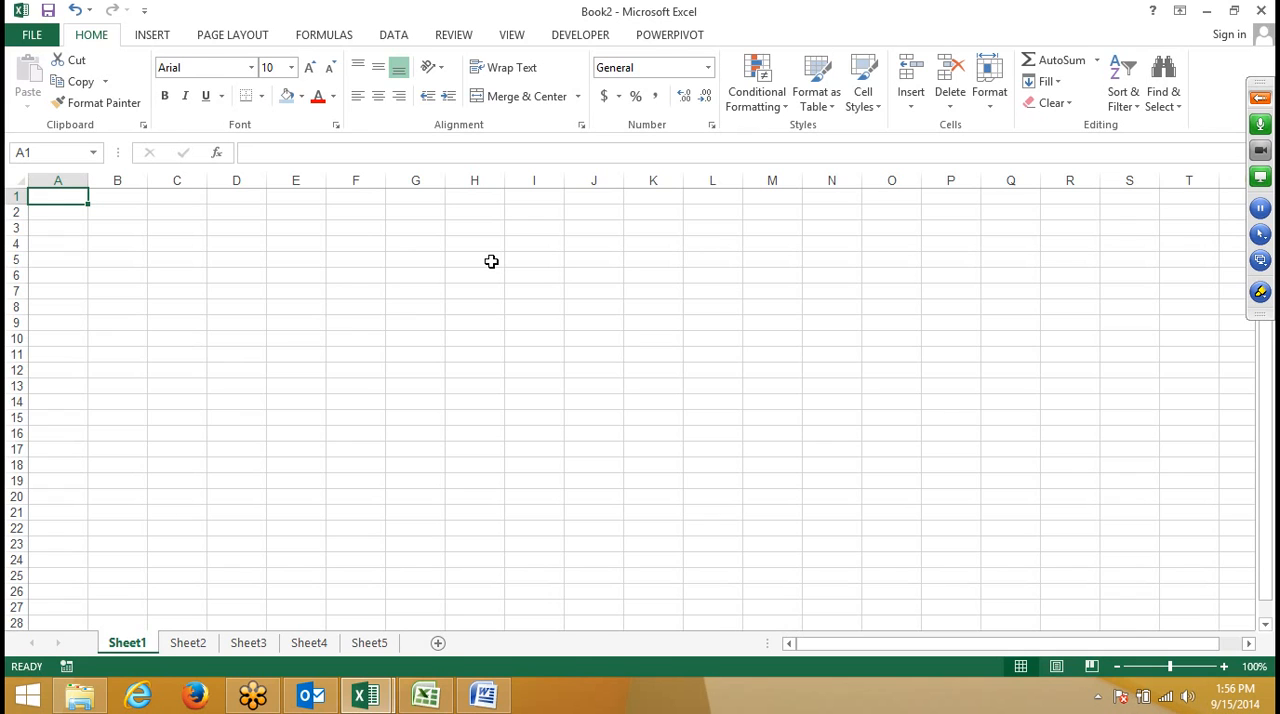
- Show the desktop and examine the file information of the LEAD FORM workbook
key(super+d)
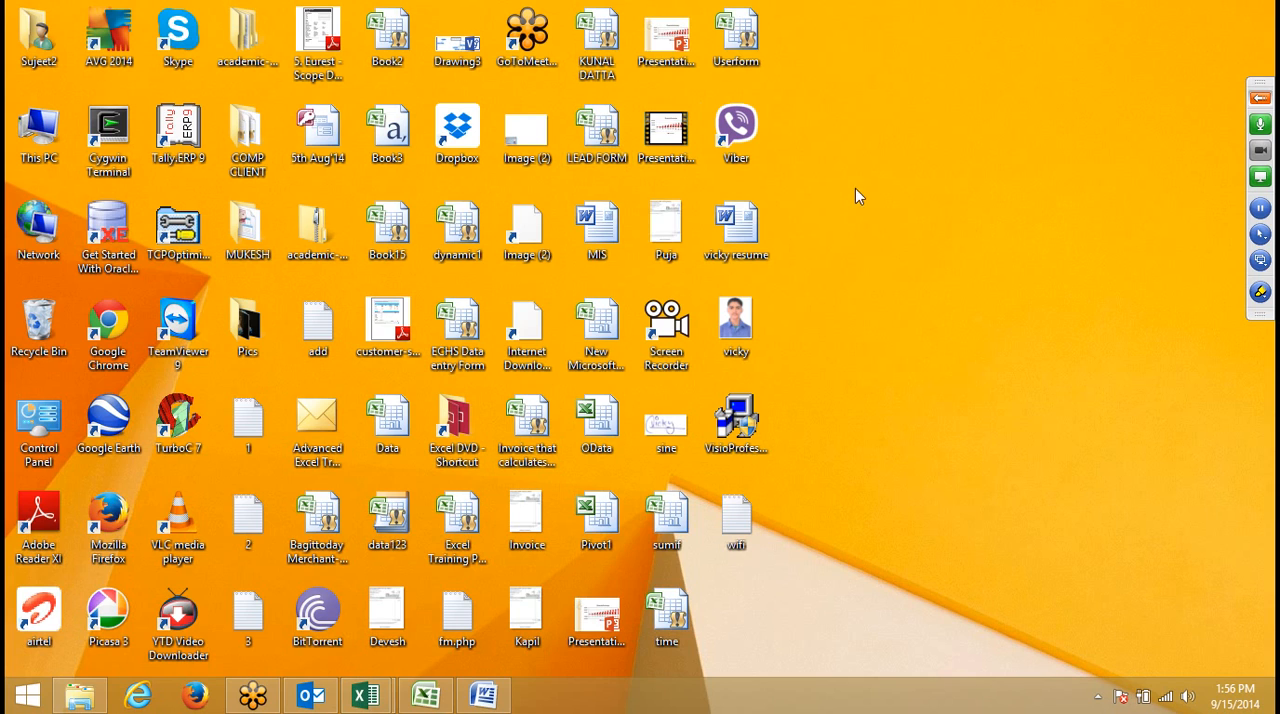
click(588, 142)
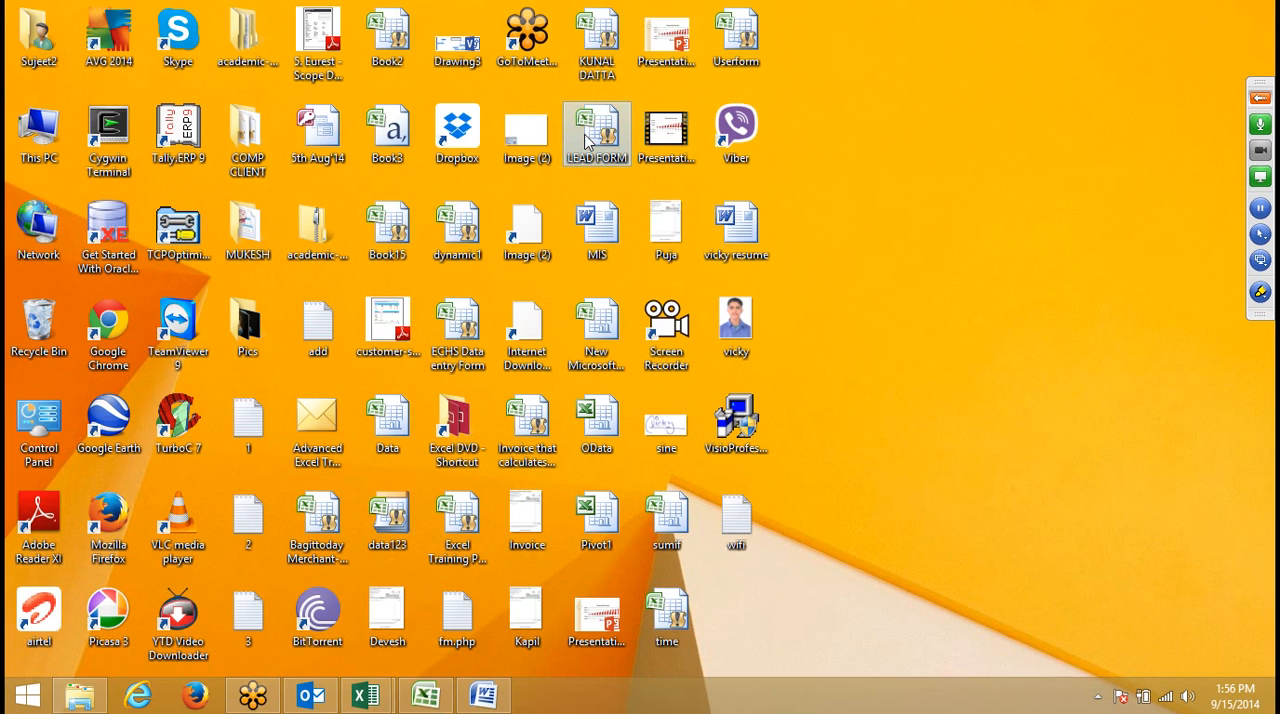
mouse_move(586, 141)
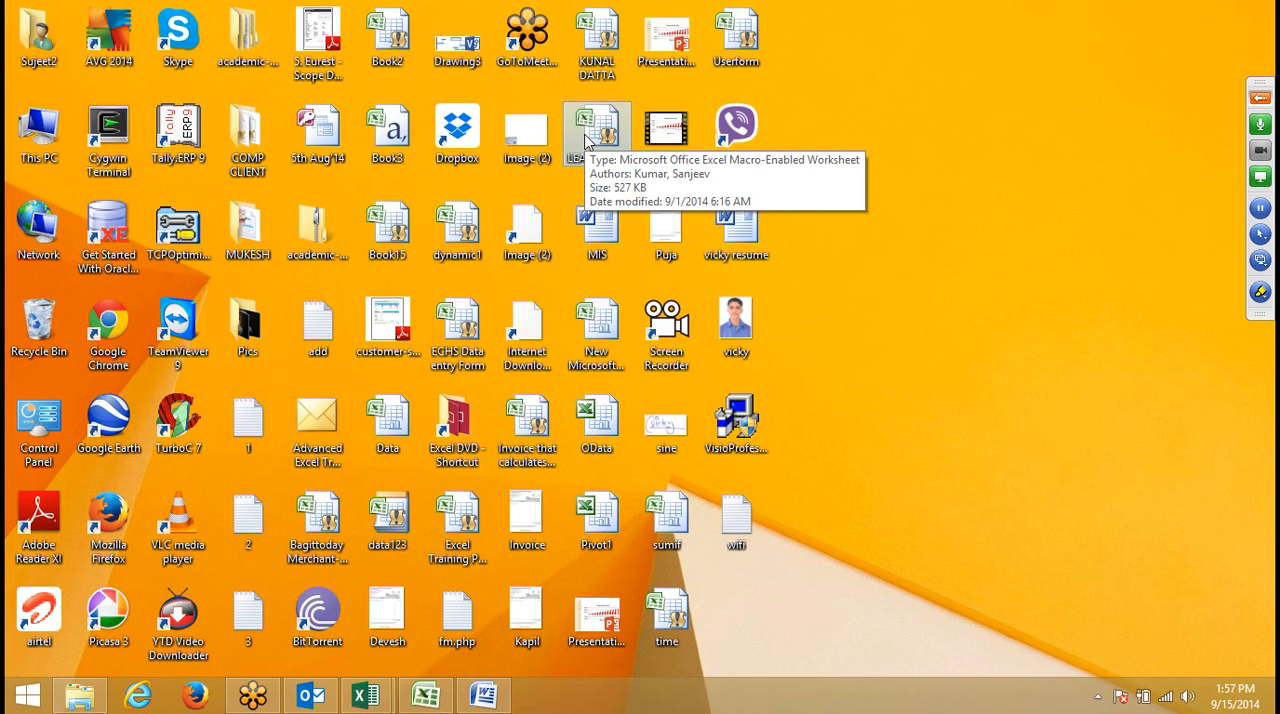
click(587, 140)
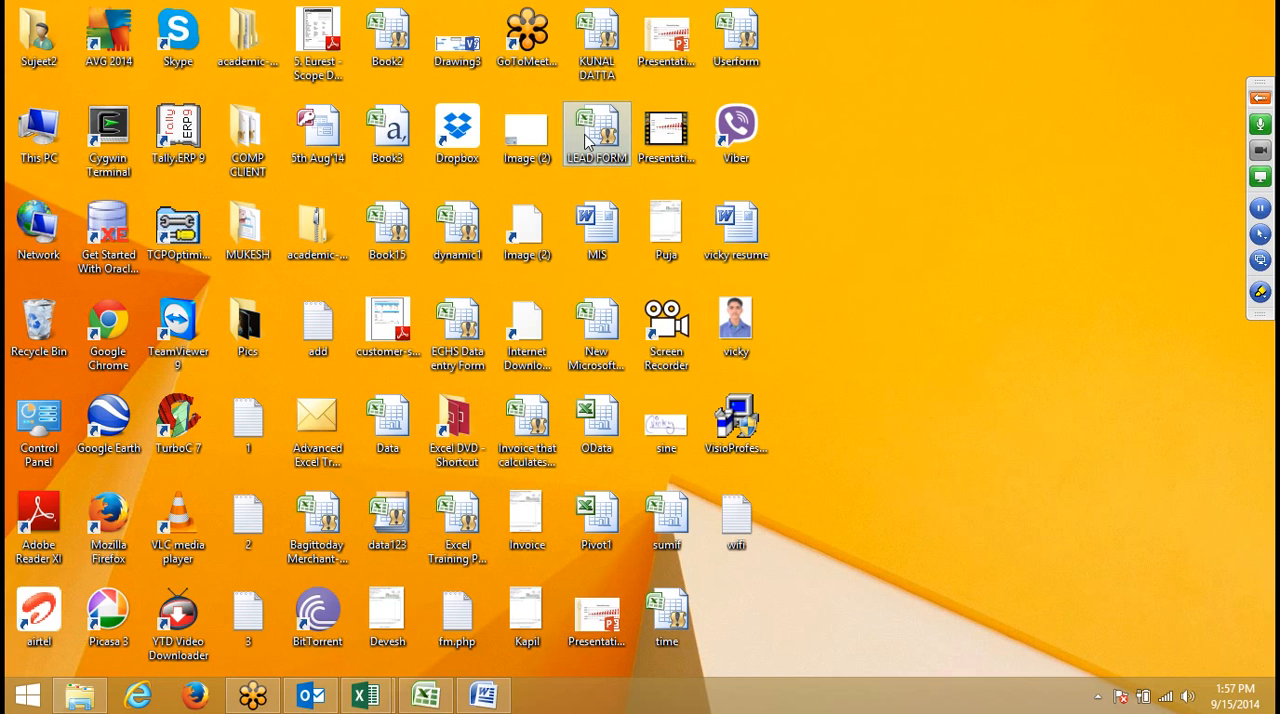
right_click(940, 140)
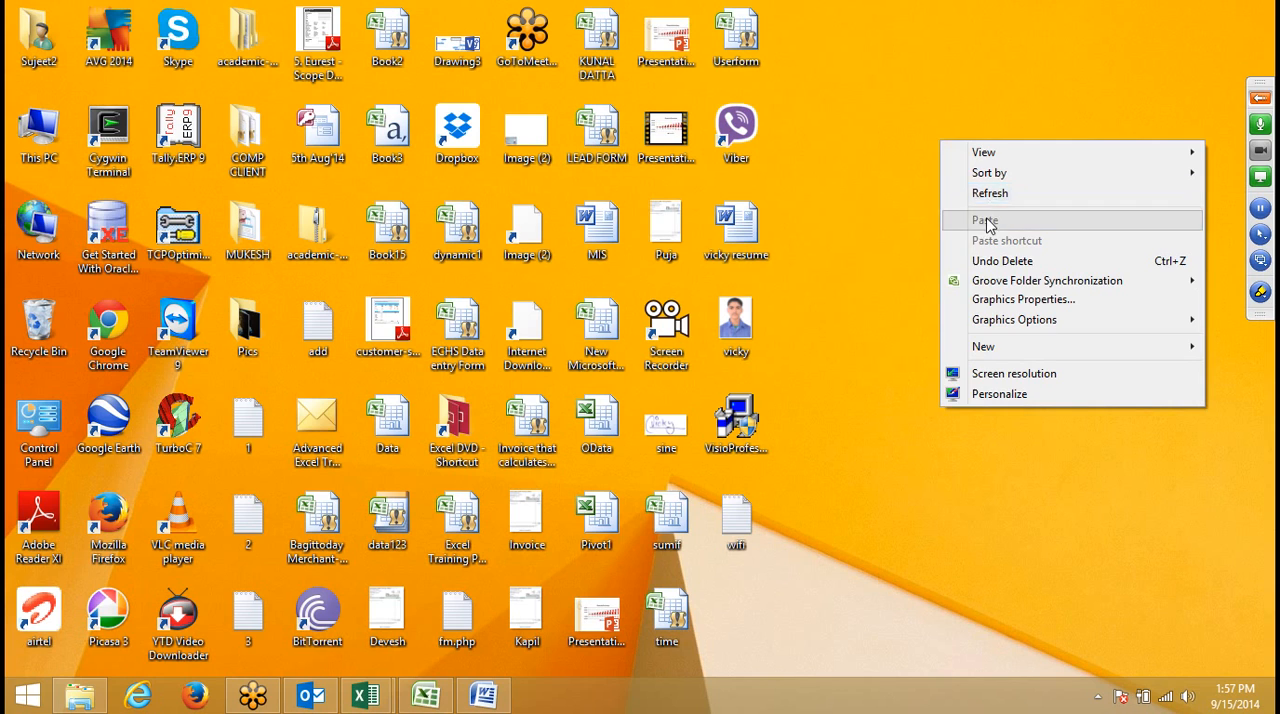
click(897, 232)
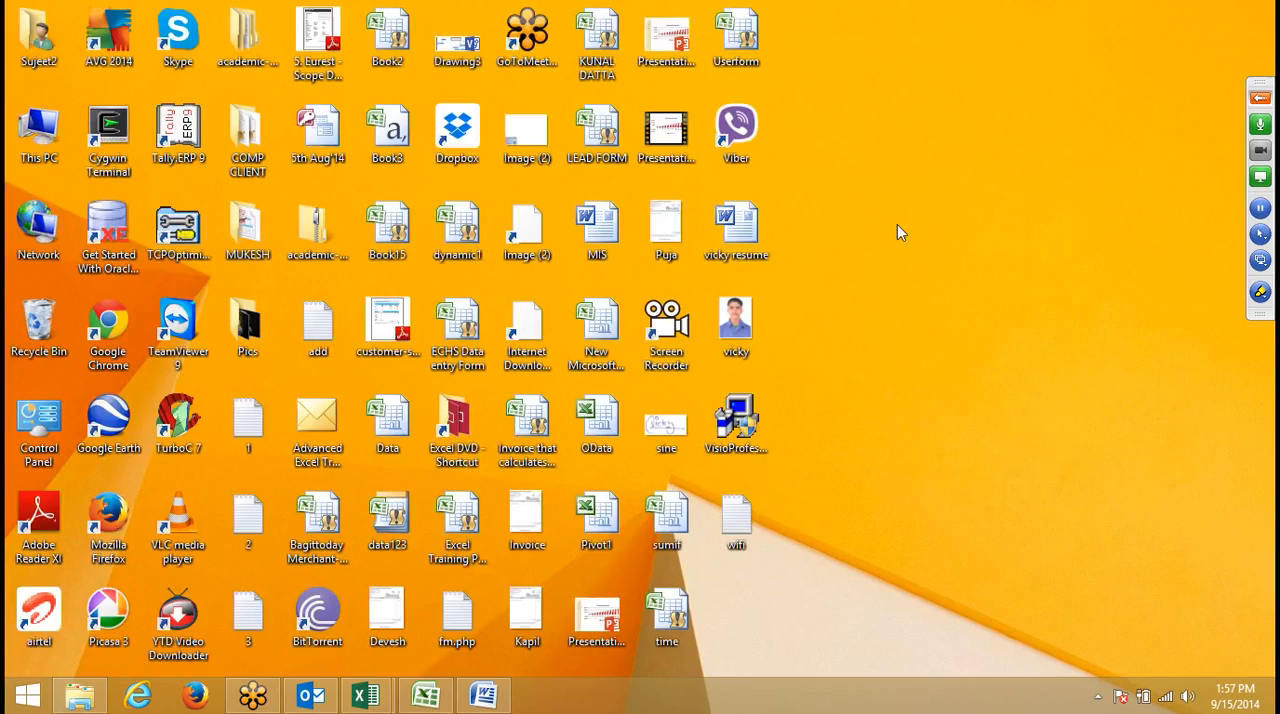
- Display the detailed properties of the LEAD FORM file and move the dialog clear of the desktop icons
right_click(601, 146)
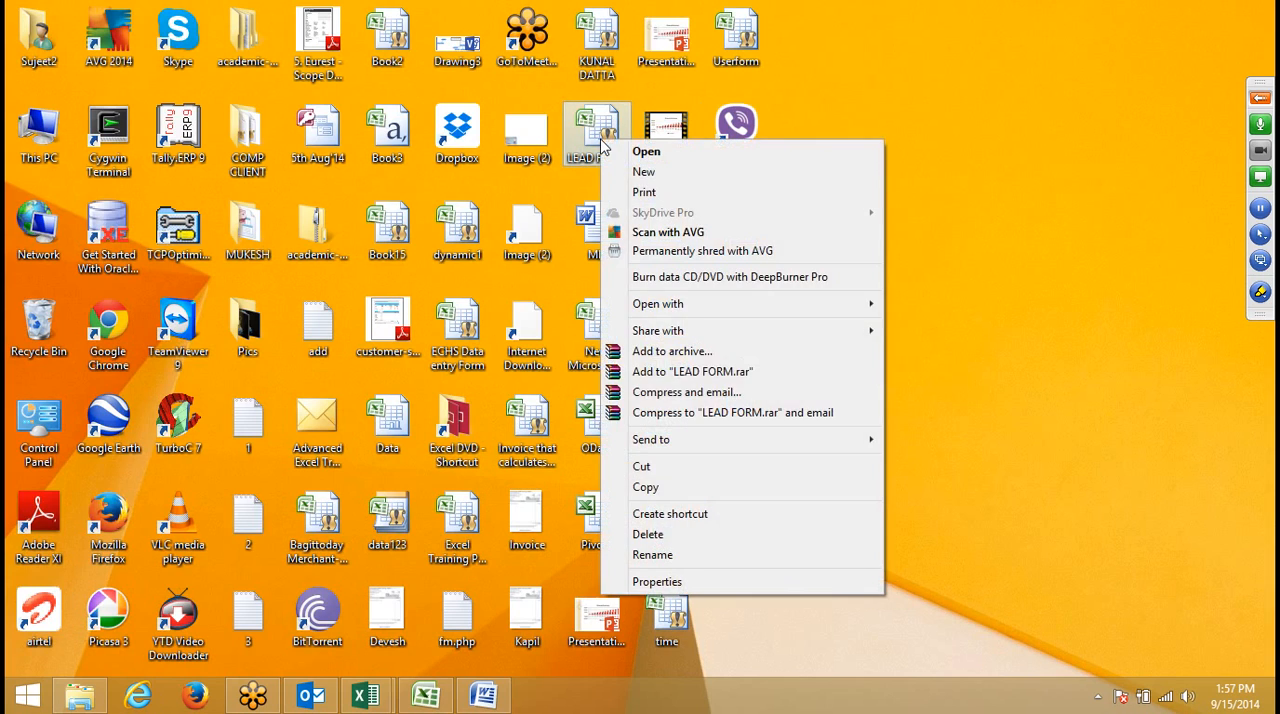
click(680, 582)
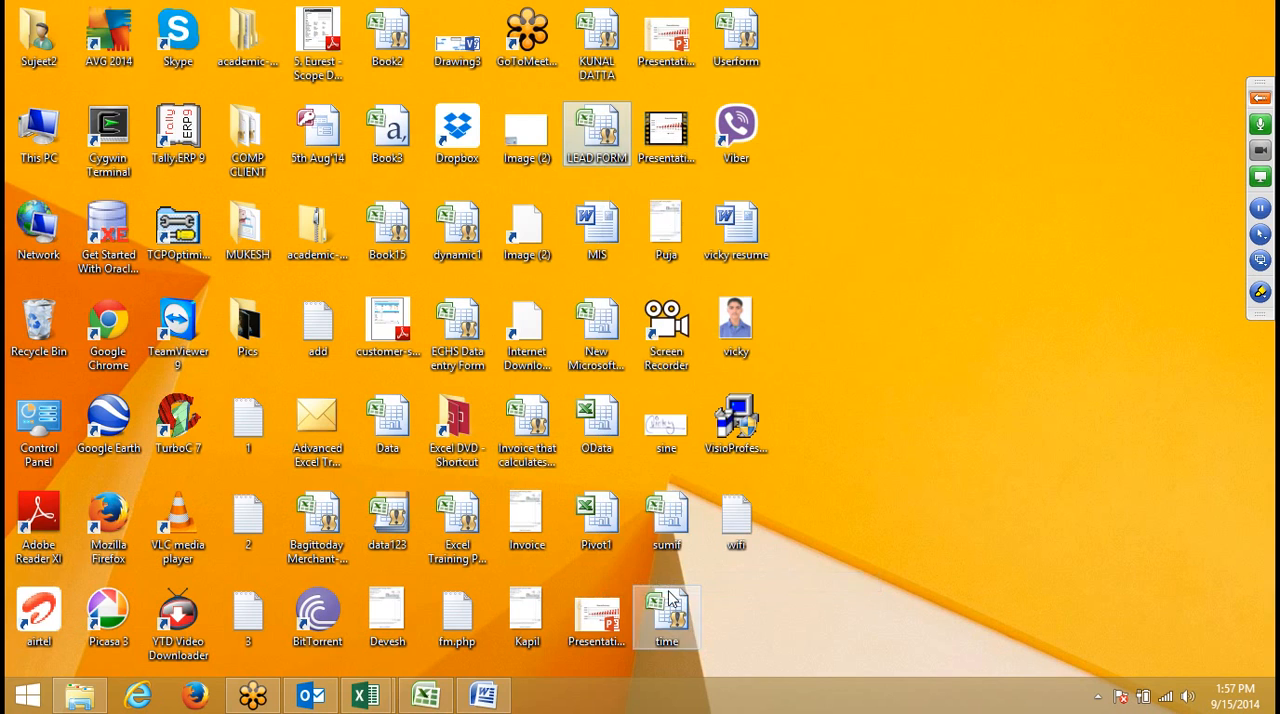
click(728, 186)
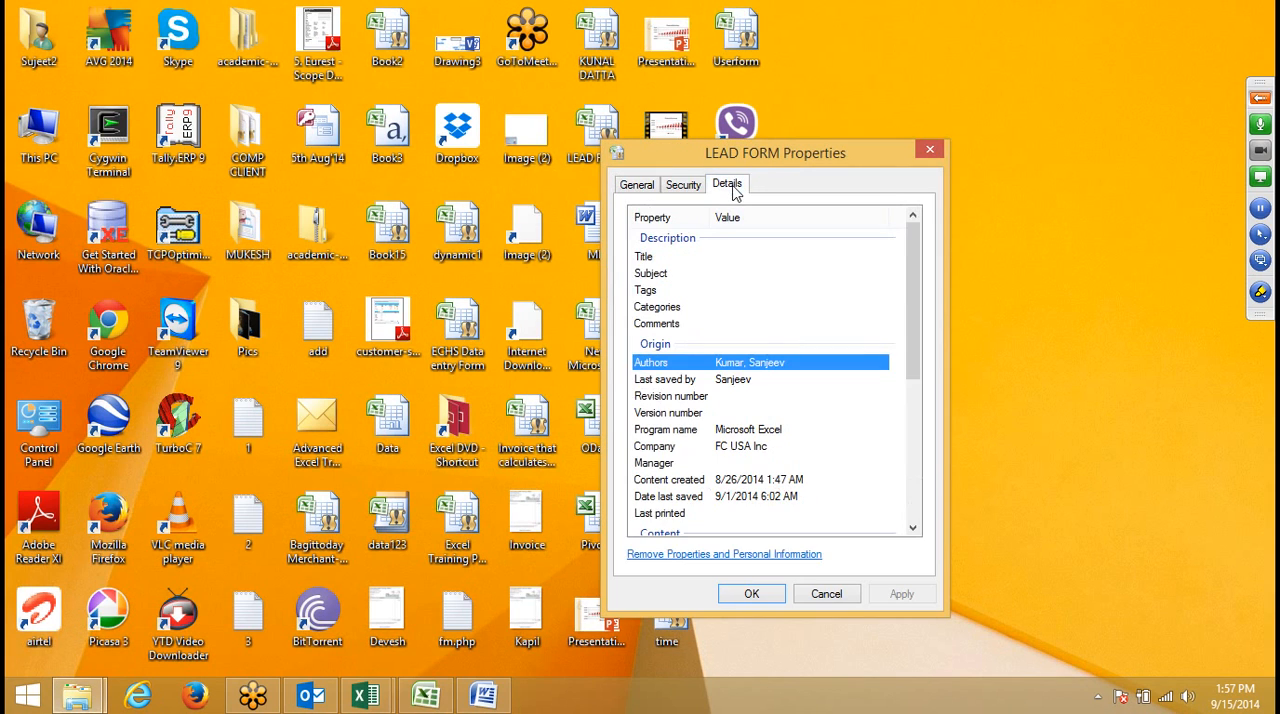
drag(762, 158, 941, 97)
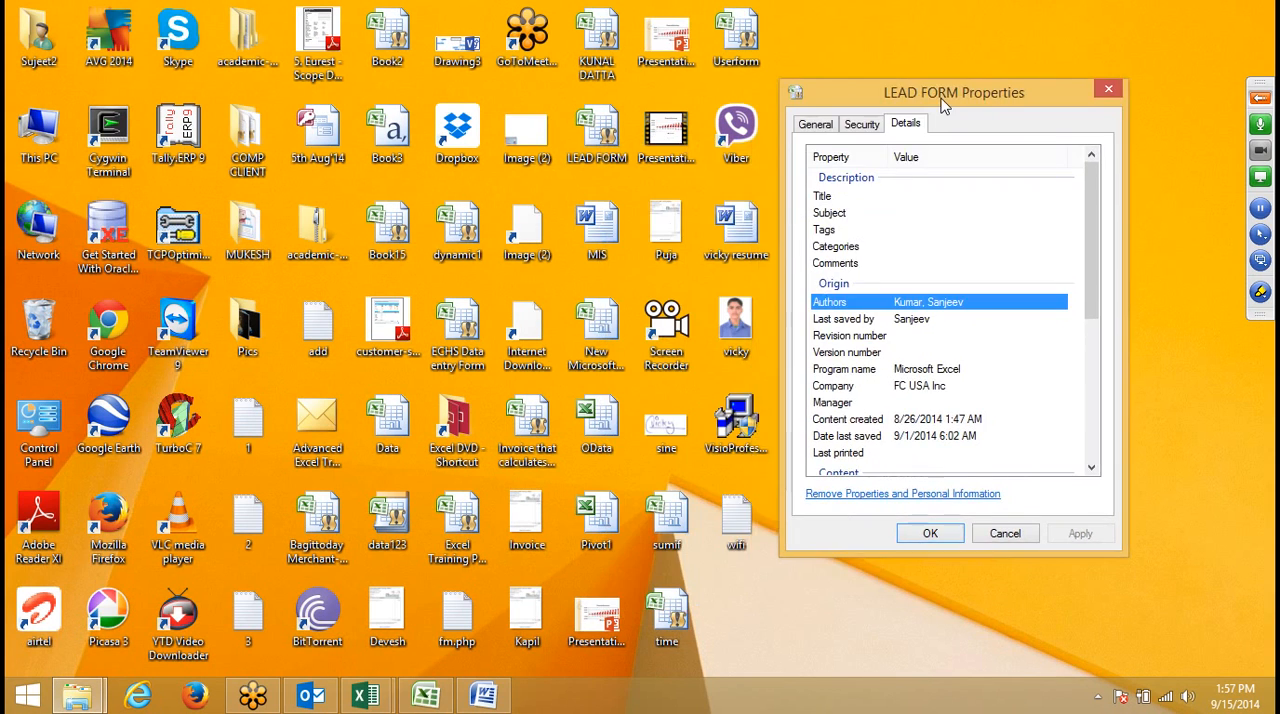
- Set the Title property of the LEAD FORM file to "This UserForm Projeact"
click(893, 200)
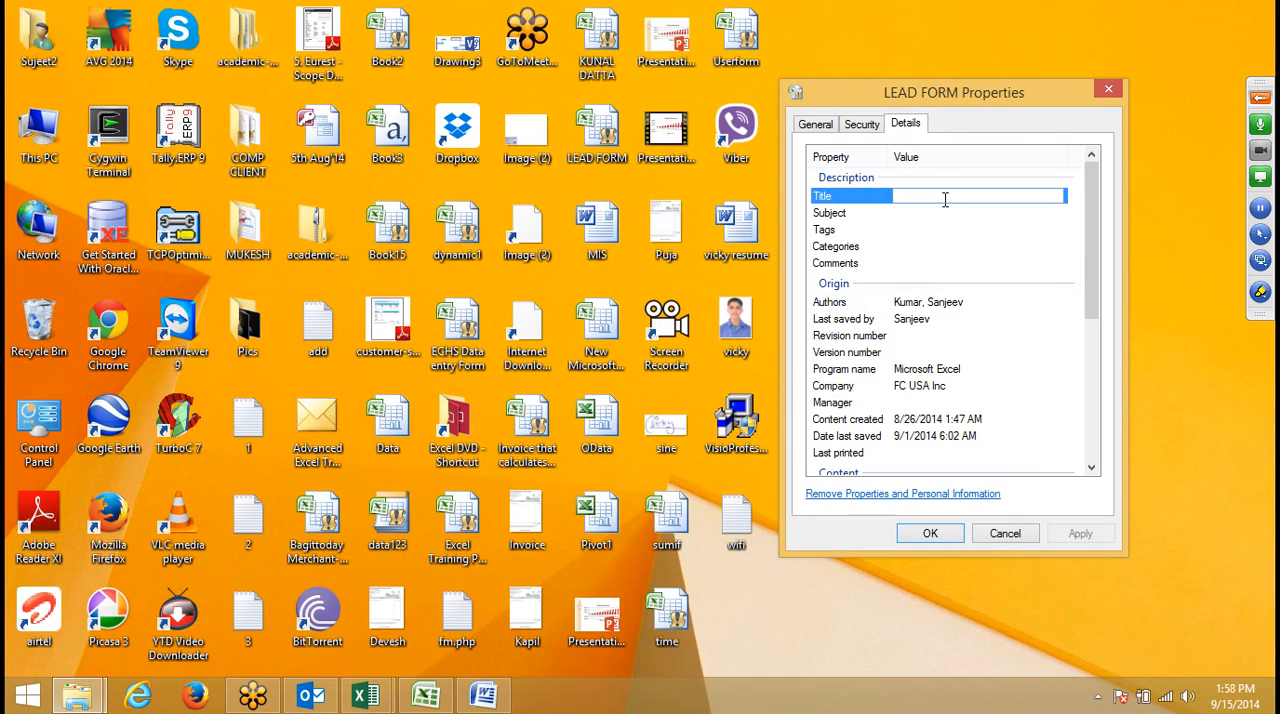
text(Tji)
text(his )
text(User)
text(Form P)
text(ro)
text(j)
text(eac)
text(t)
- Fill in the Comments property with "This File Sumited by", the submitter's full name and "Batch 6-7", and apply the property changes
click(926, 214)
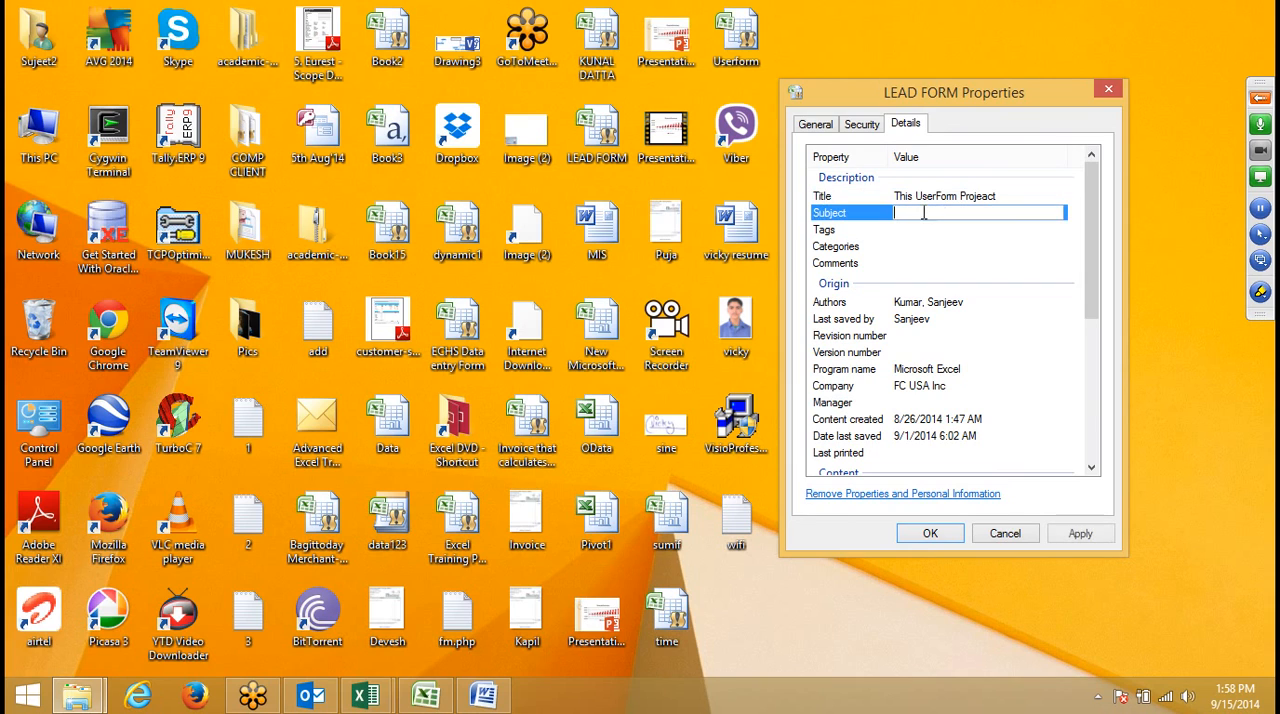
click(920, 247)
click(920, 265)
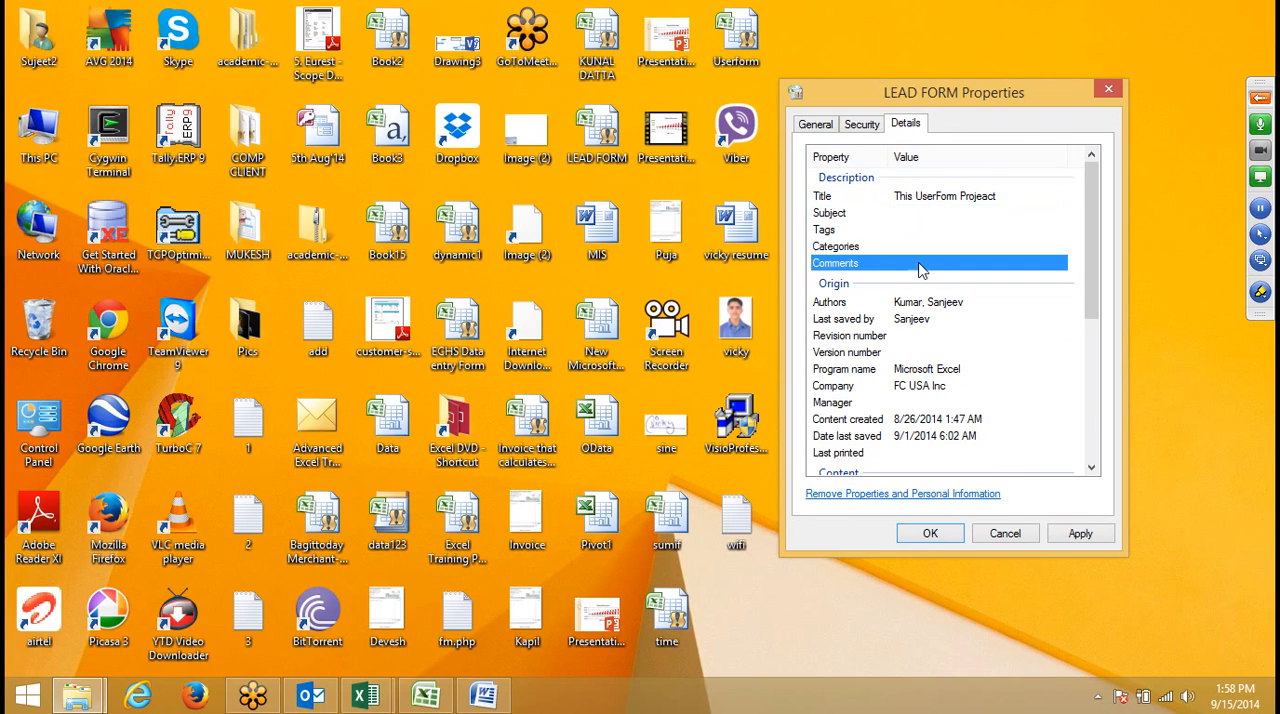
text(Th)
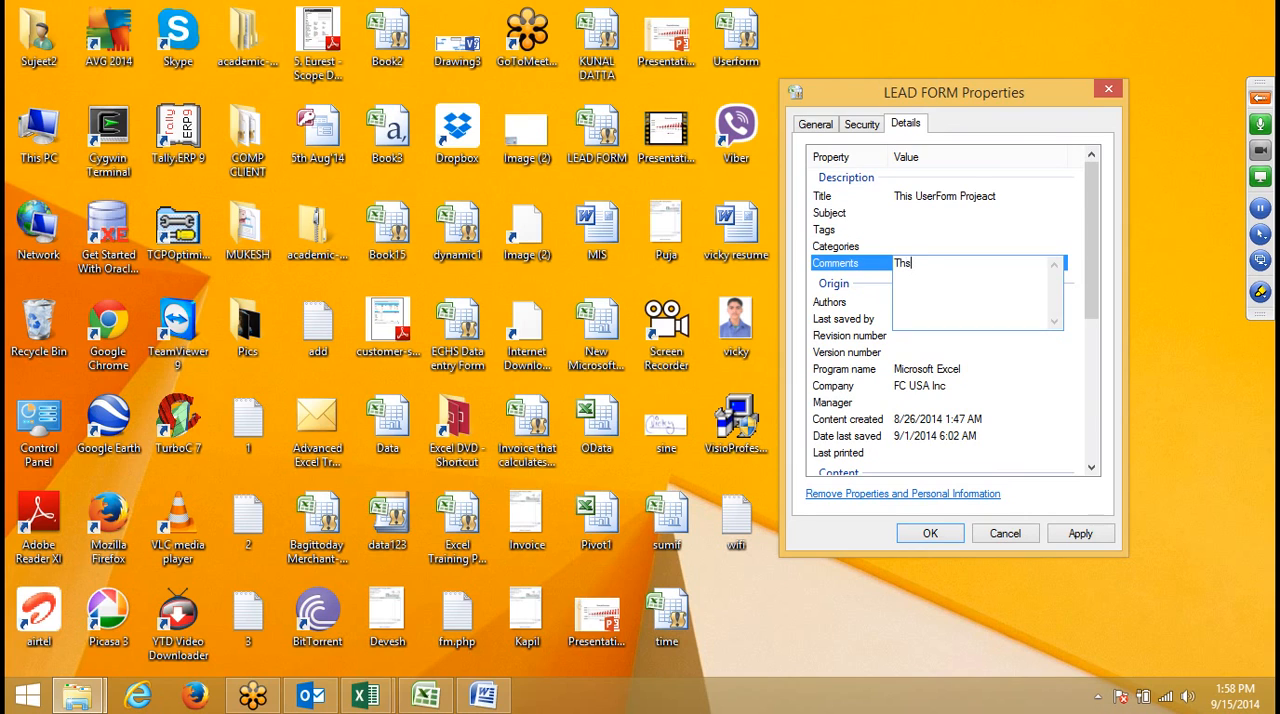
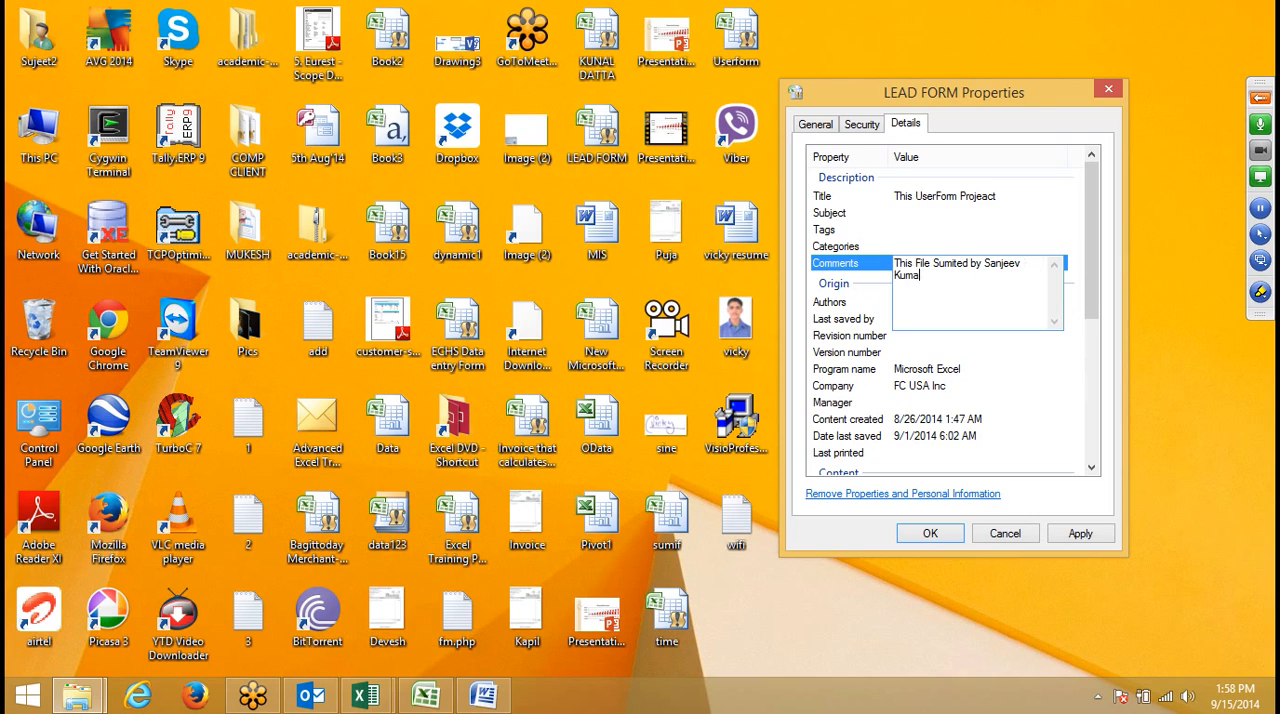
text(atch ^-)
key(BackSpace)
key(BackSpace)
text(6-7)
click(995, 198)
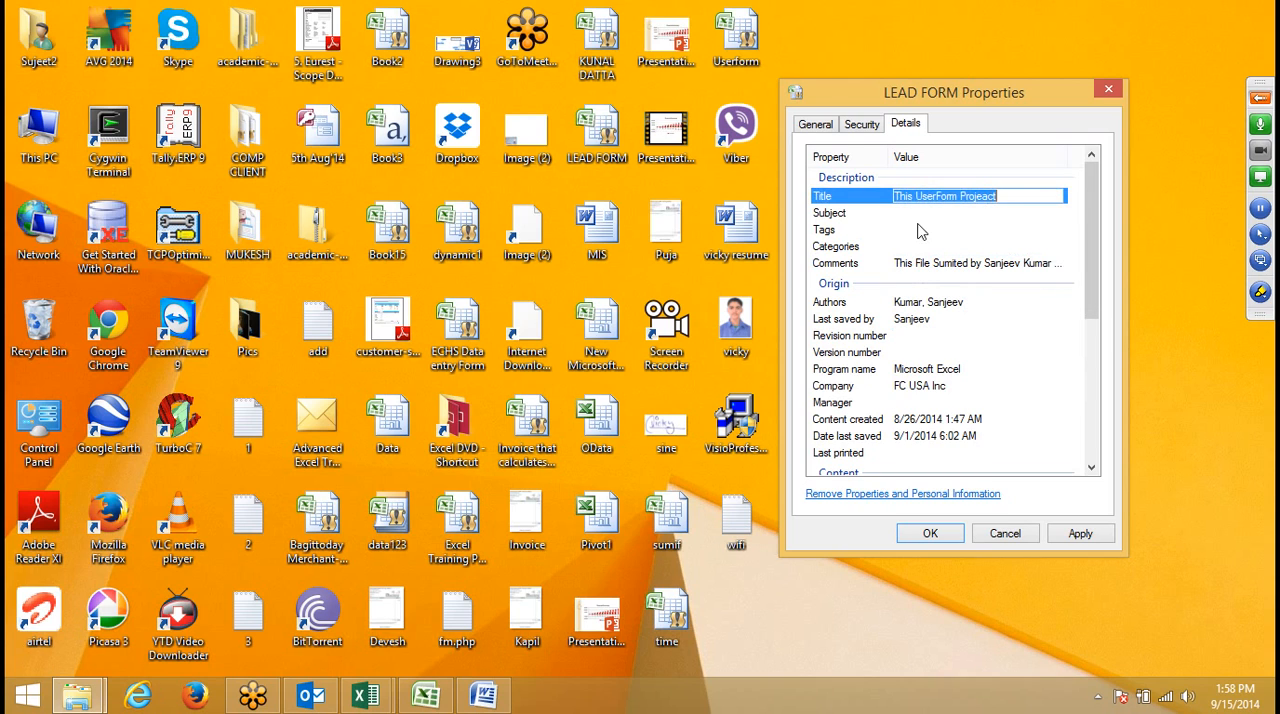
click(1085, 535)
- Add the tags "Form", the submitter's first name and "User" to the LEAD FORM file, and save the property changes
click(848, 231)
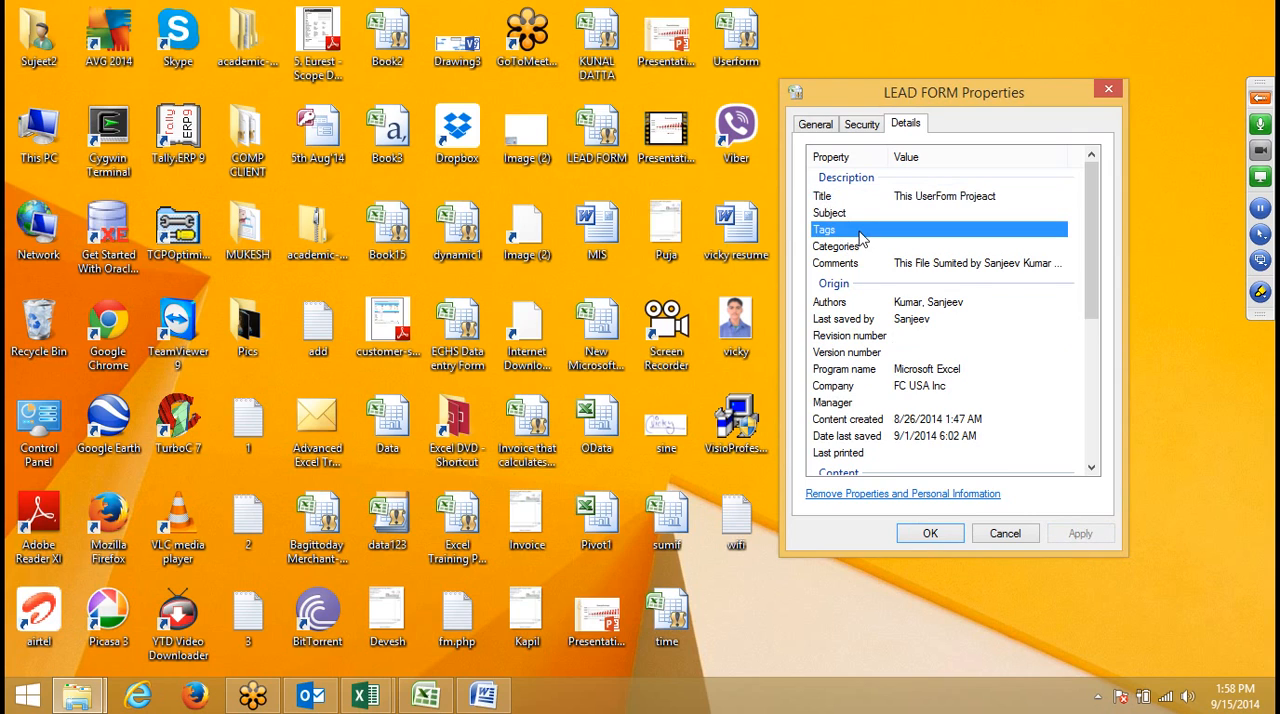
click(925, 229)
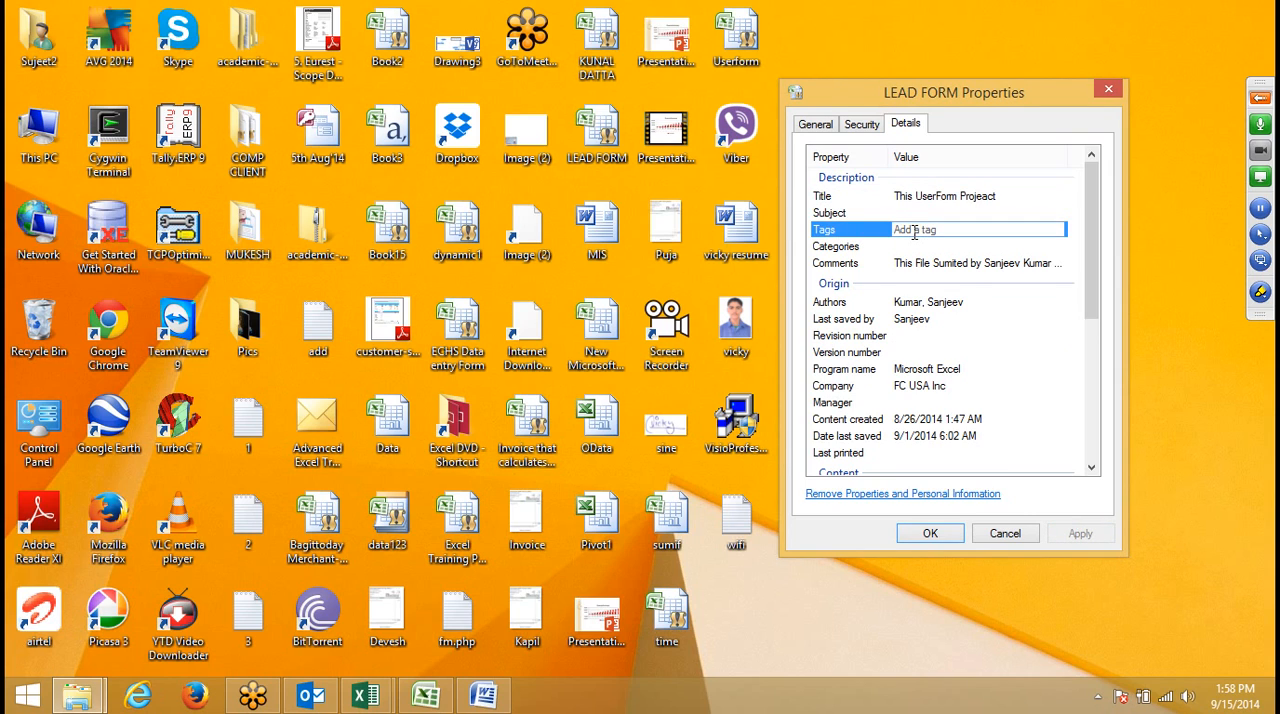
text(Form)
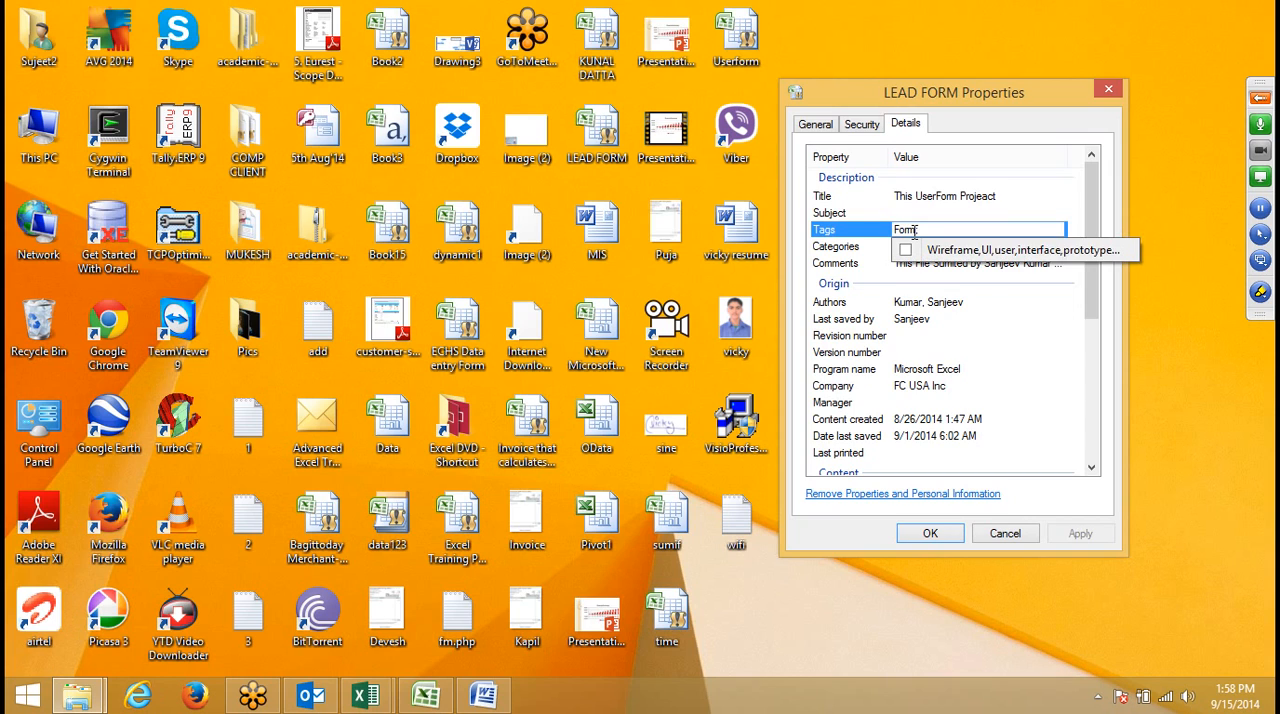
text(;)
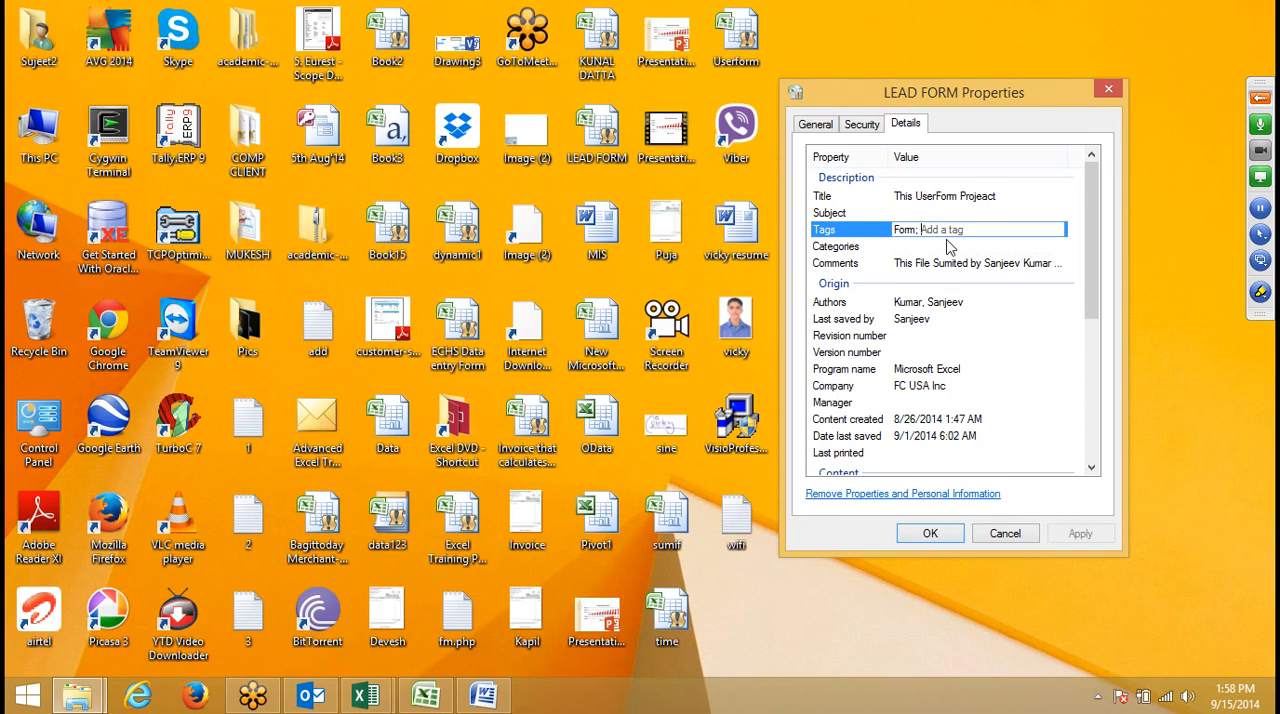
key(BackSpace)
text(Sa)
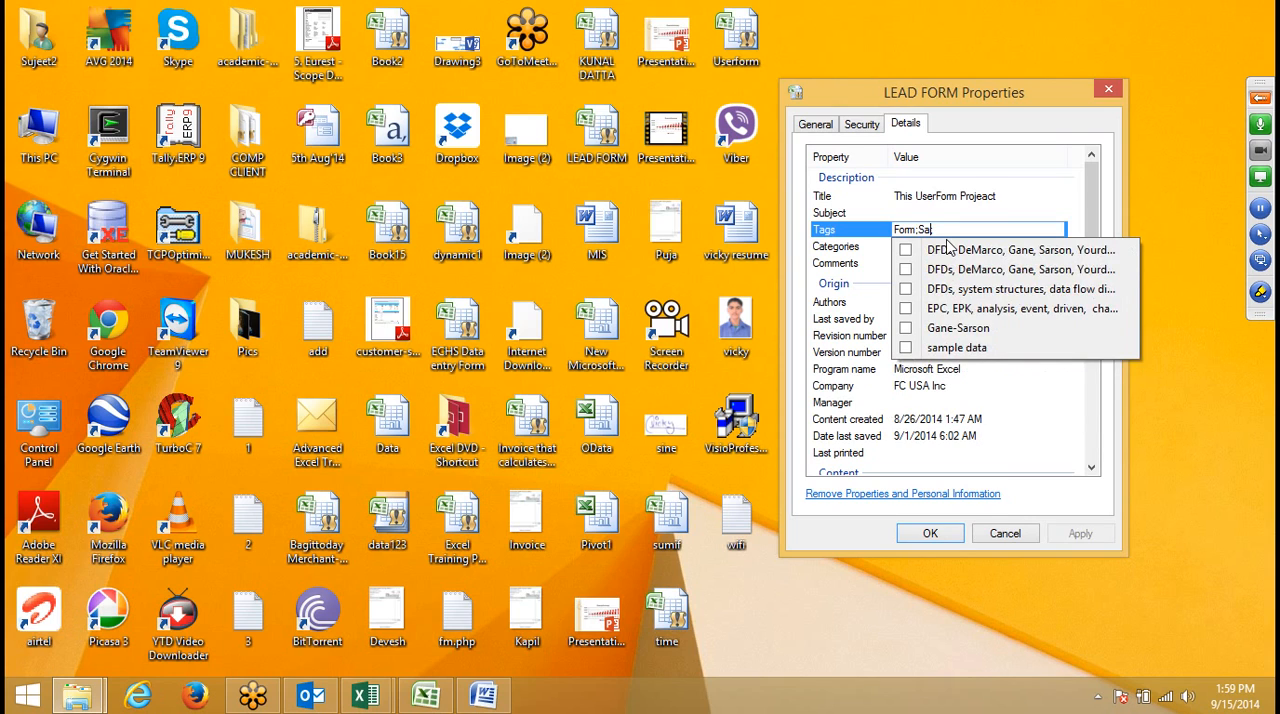
text(njeev)
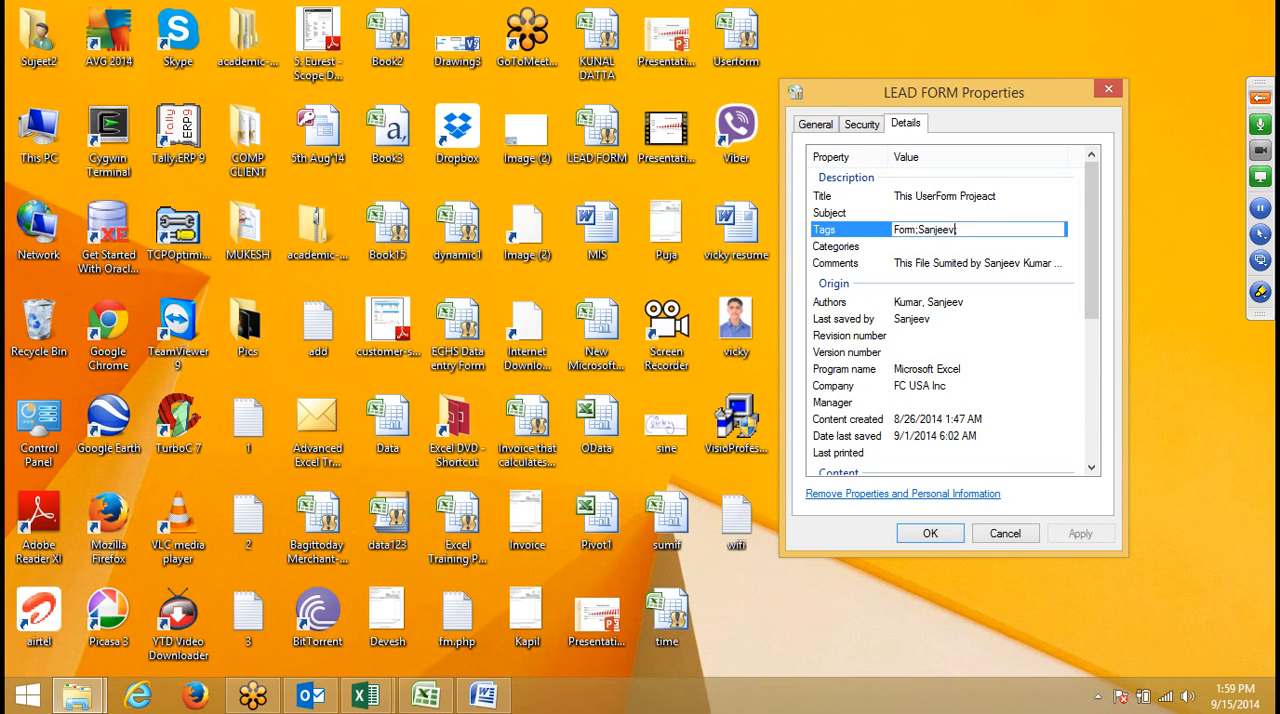
text(; User)
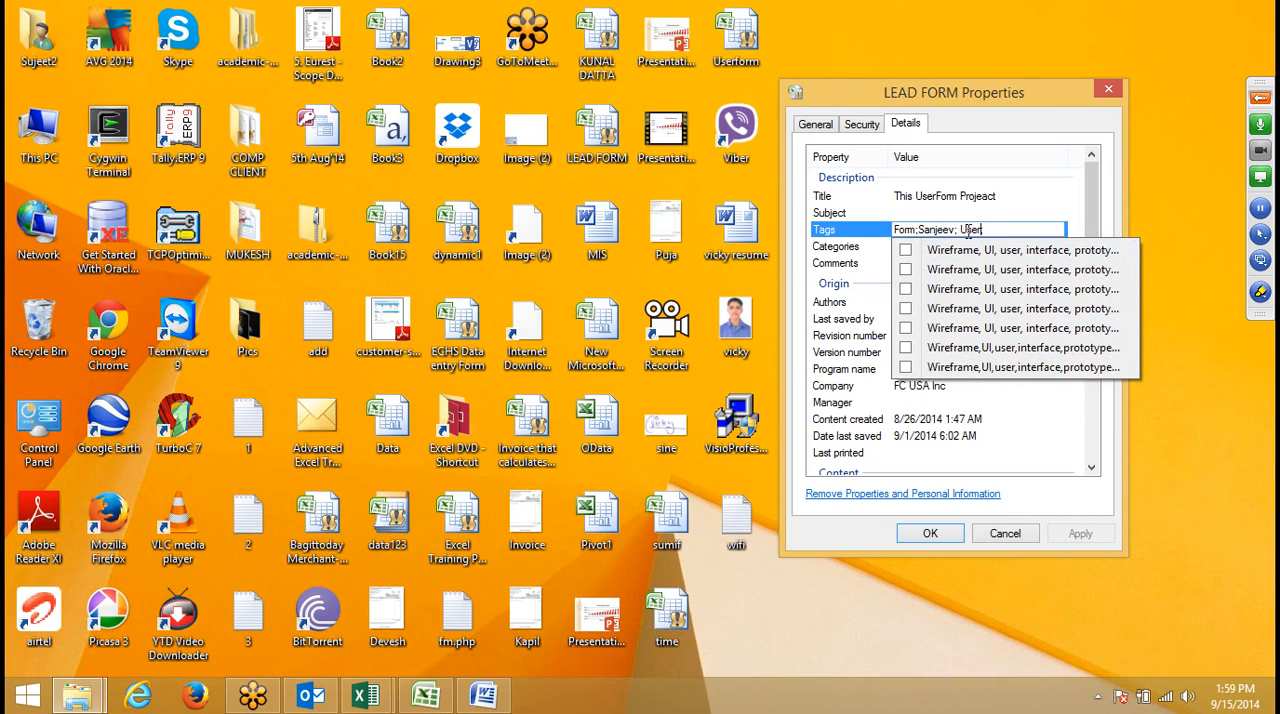
click(1014, 231)
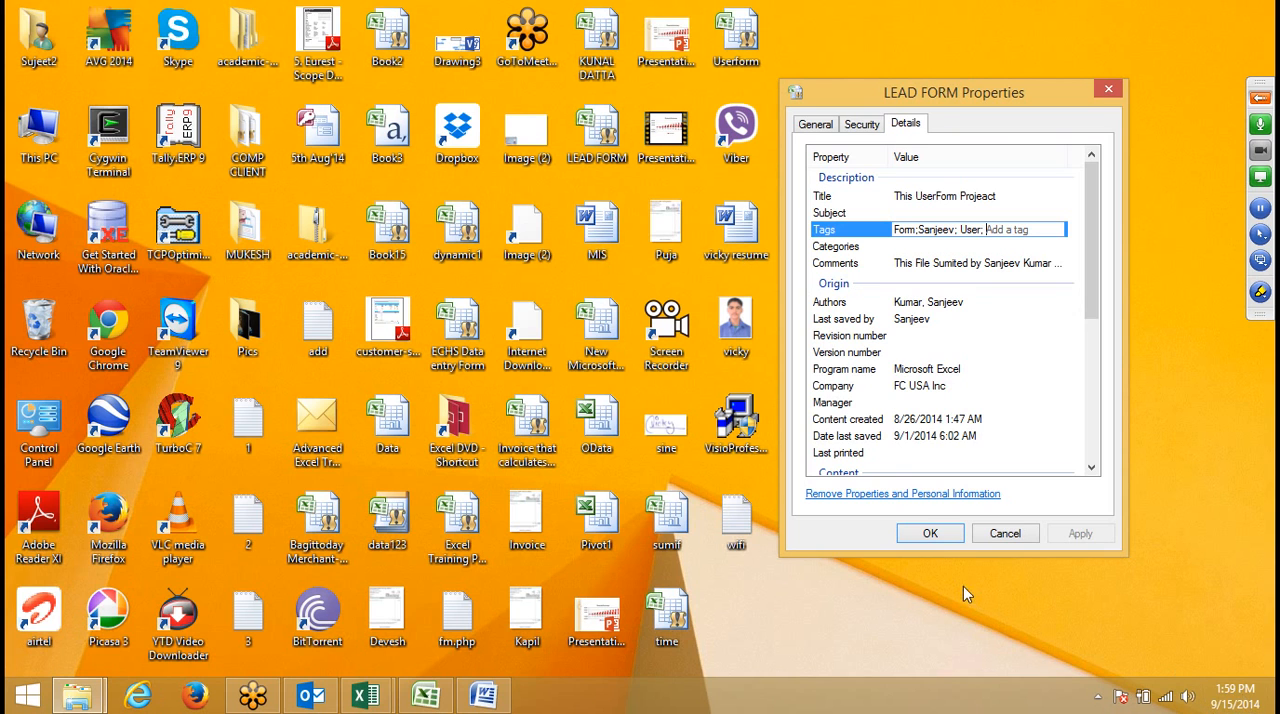
click(930, 534)
- Refresh the desktop, and search the Desktop folder in File Explorer for "form"
right_click(850, 200)
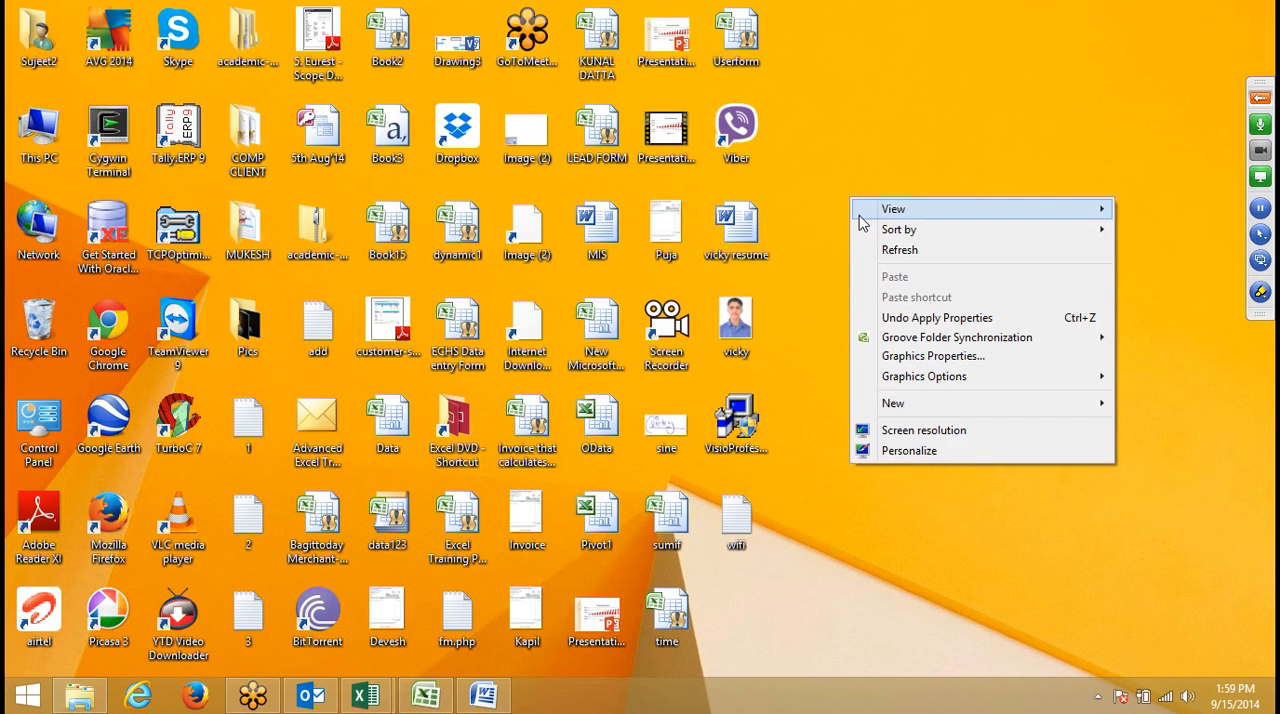
click(885, 251)
mouse_move(583, 158)
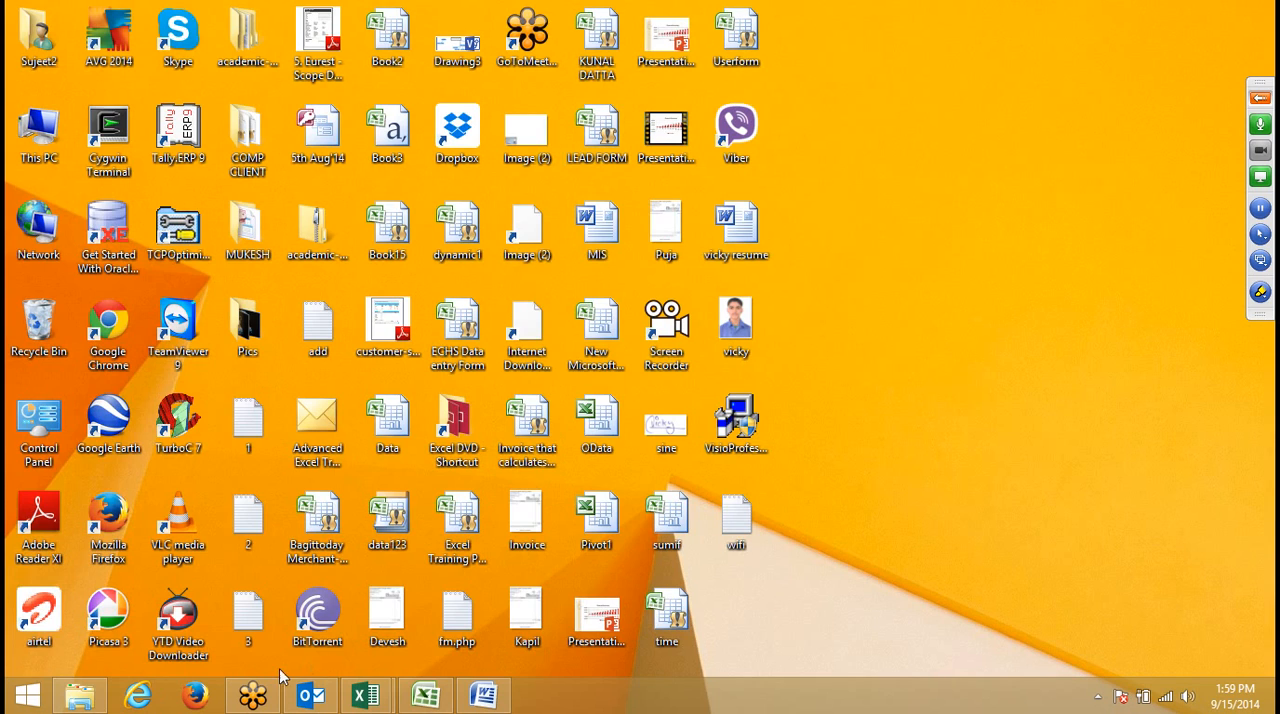
click(80, 696)
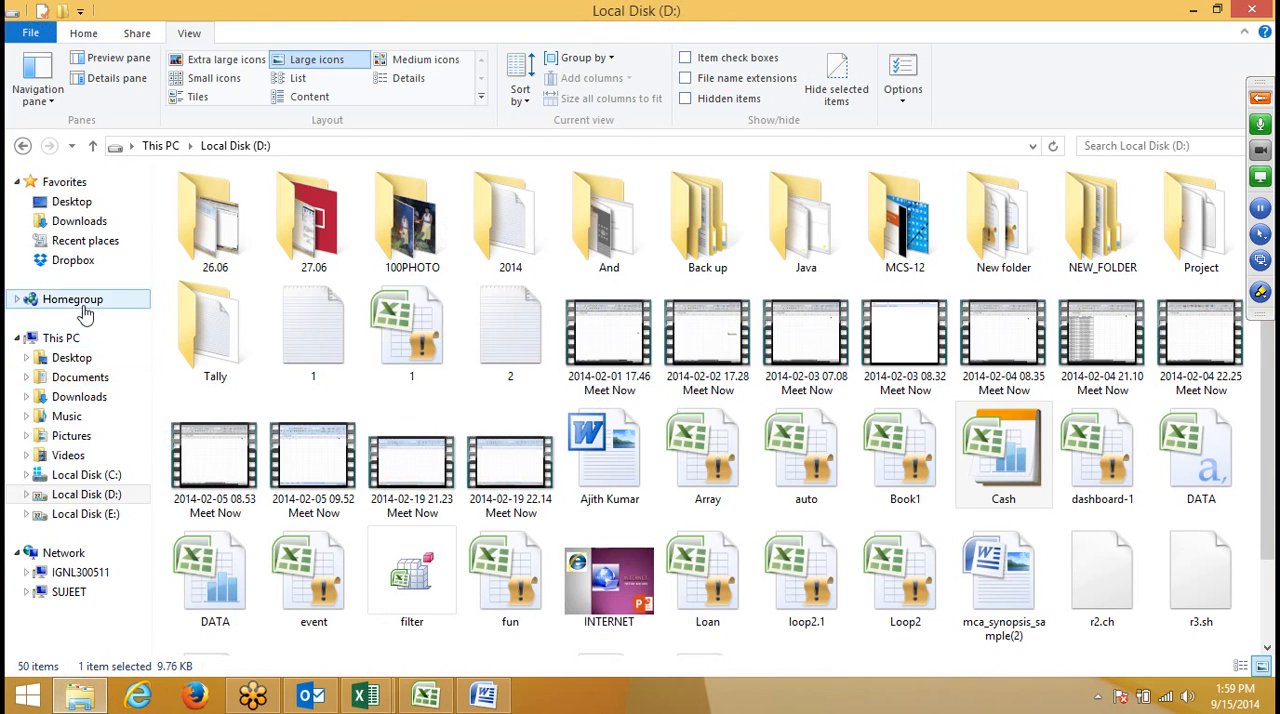
click(76, 360)
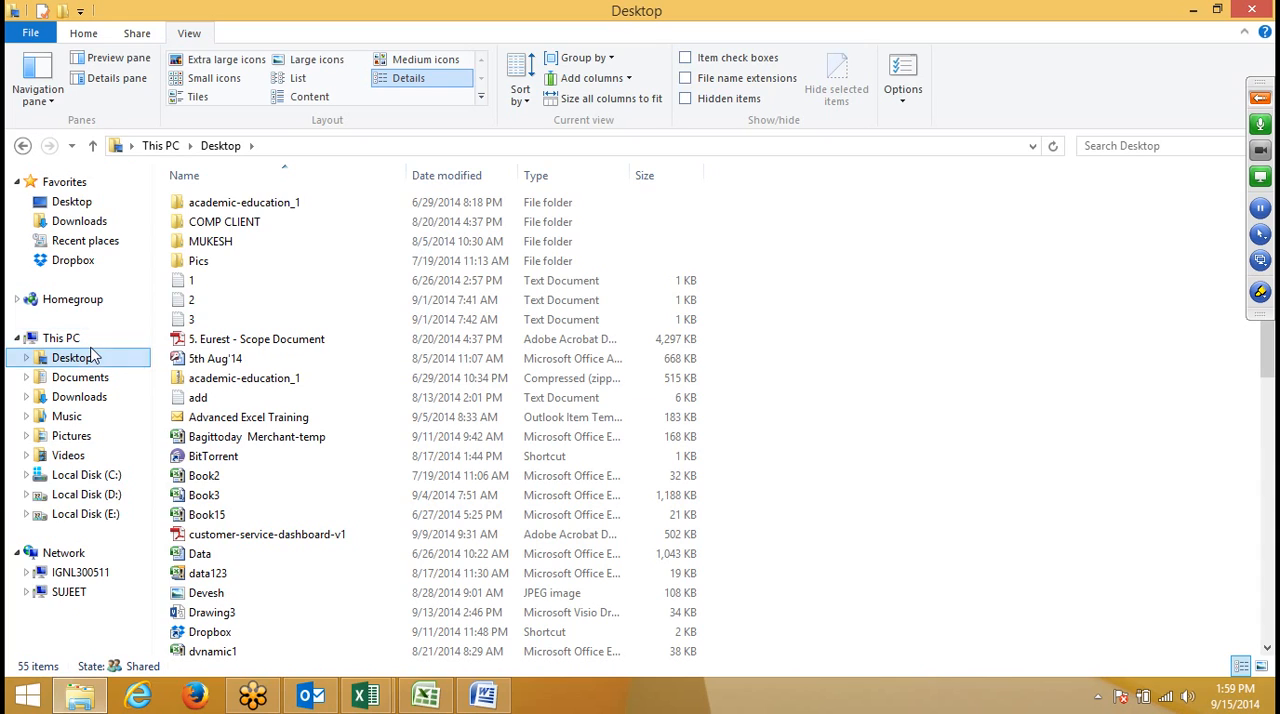
click(1098, 145)
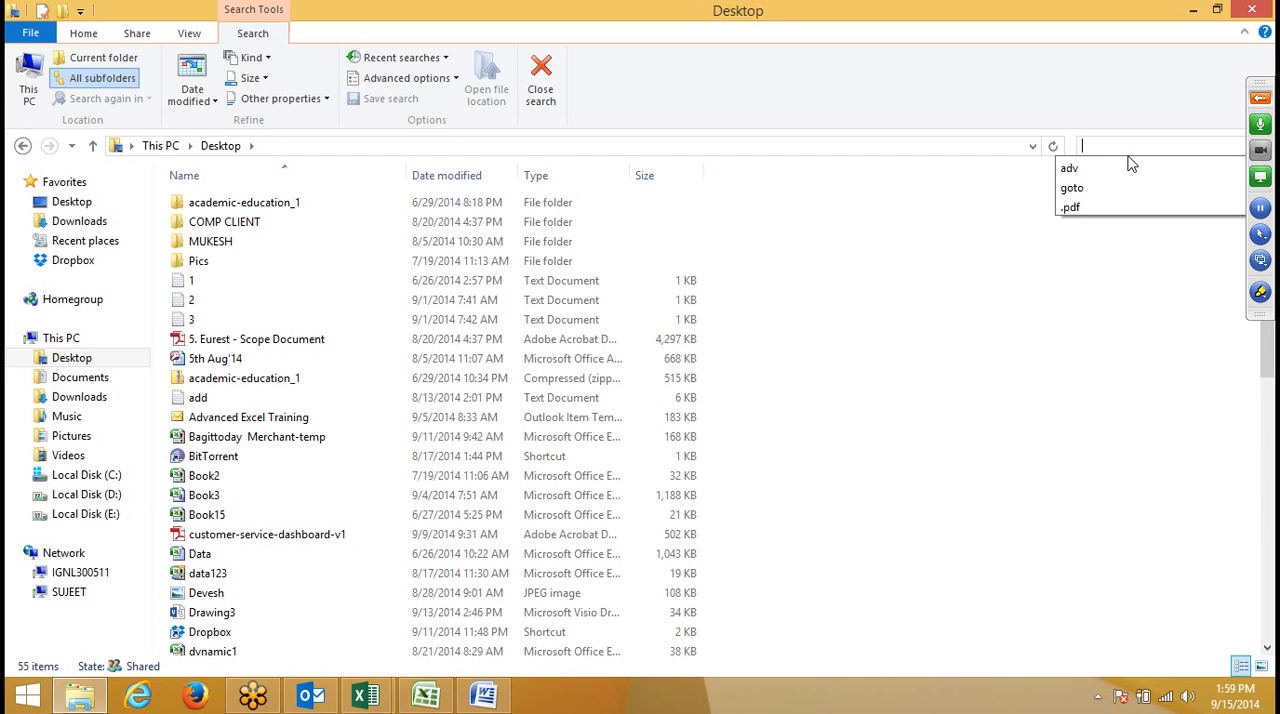
text(form)
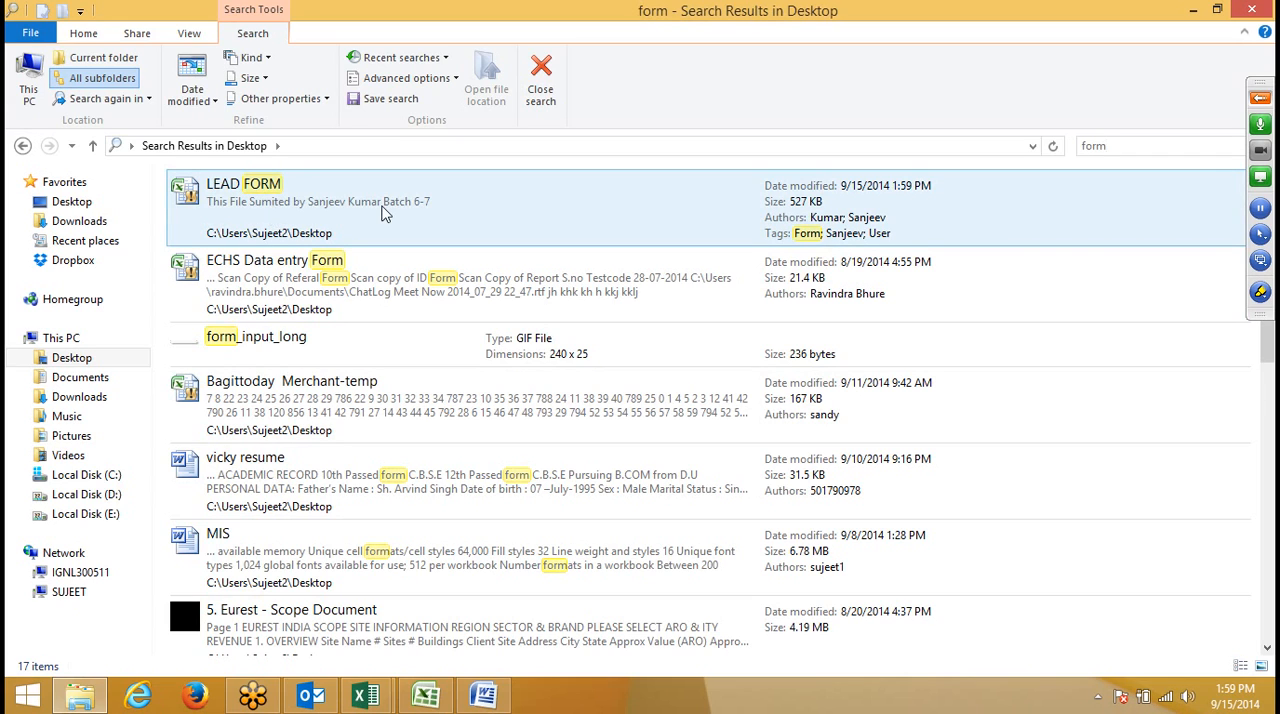
- Search the Desktop folder for the submitter's first name instead, and close the File Explorer window
key(BackSpace)
key(BackSpace)
key(BackSpace)
key(BackSpace)
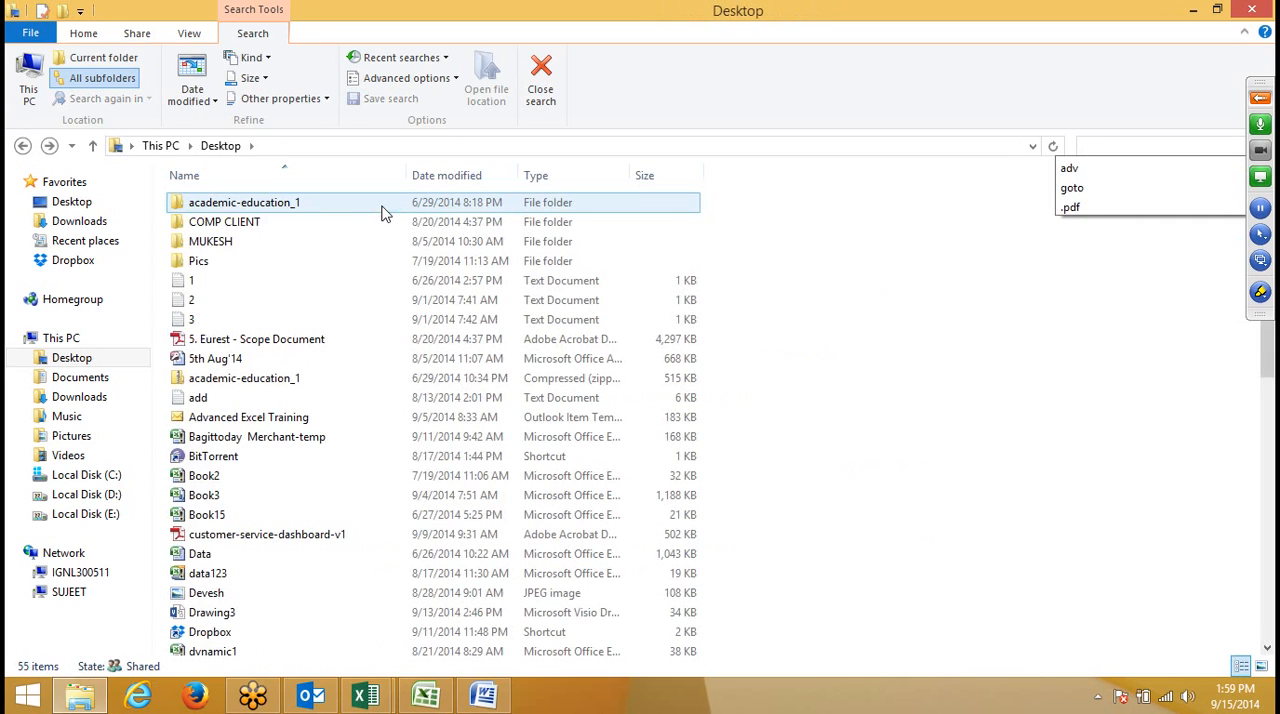
text(san)
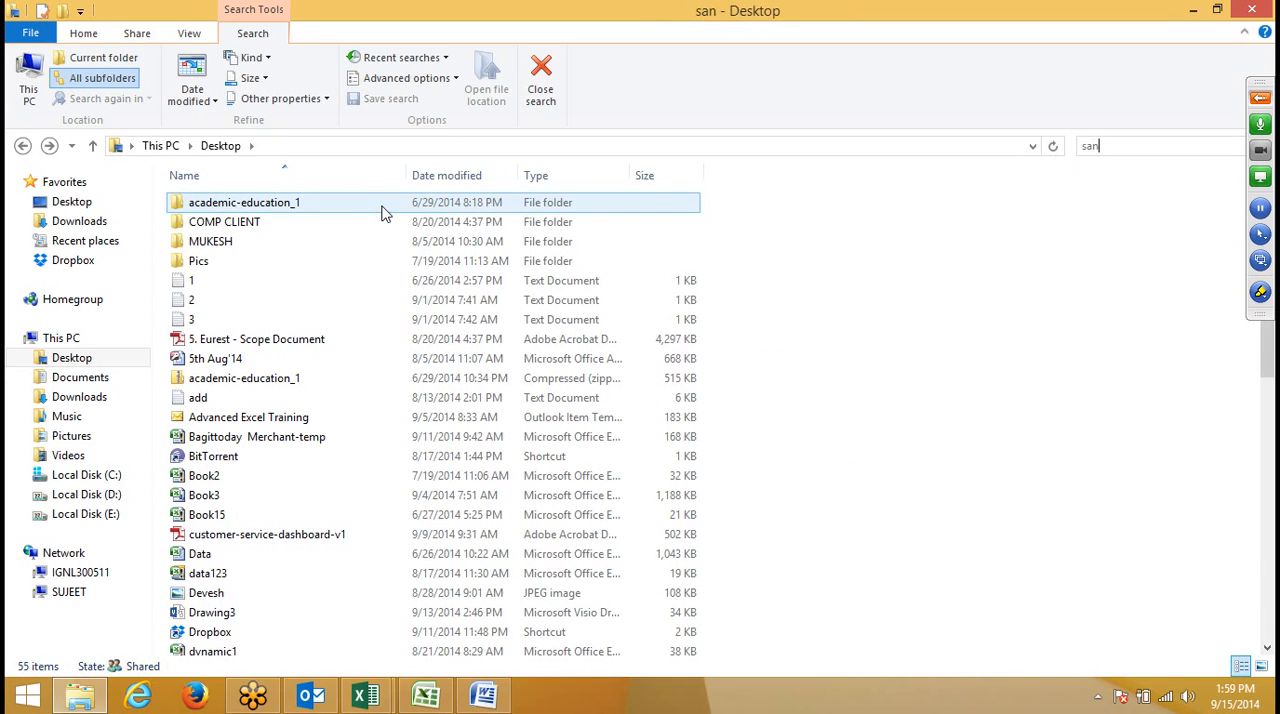
text(jeev)
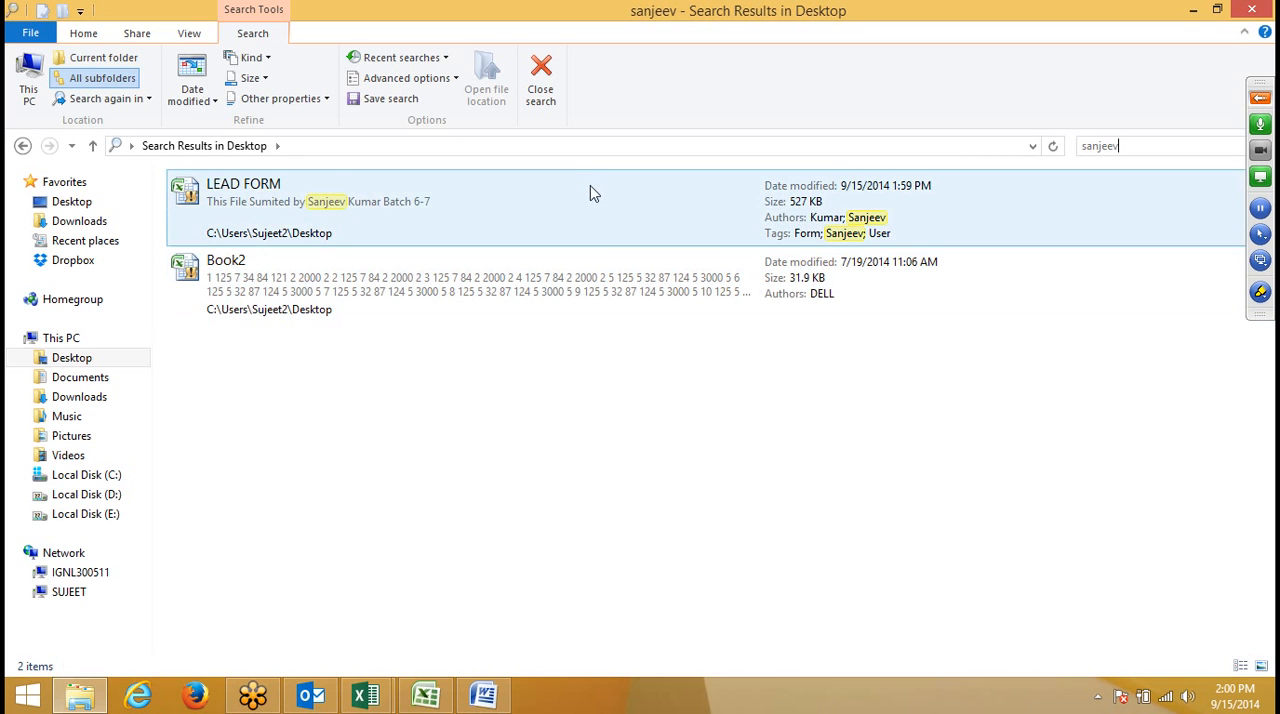
click(1264, 8)
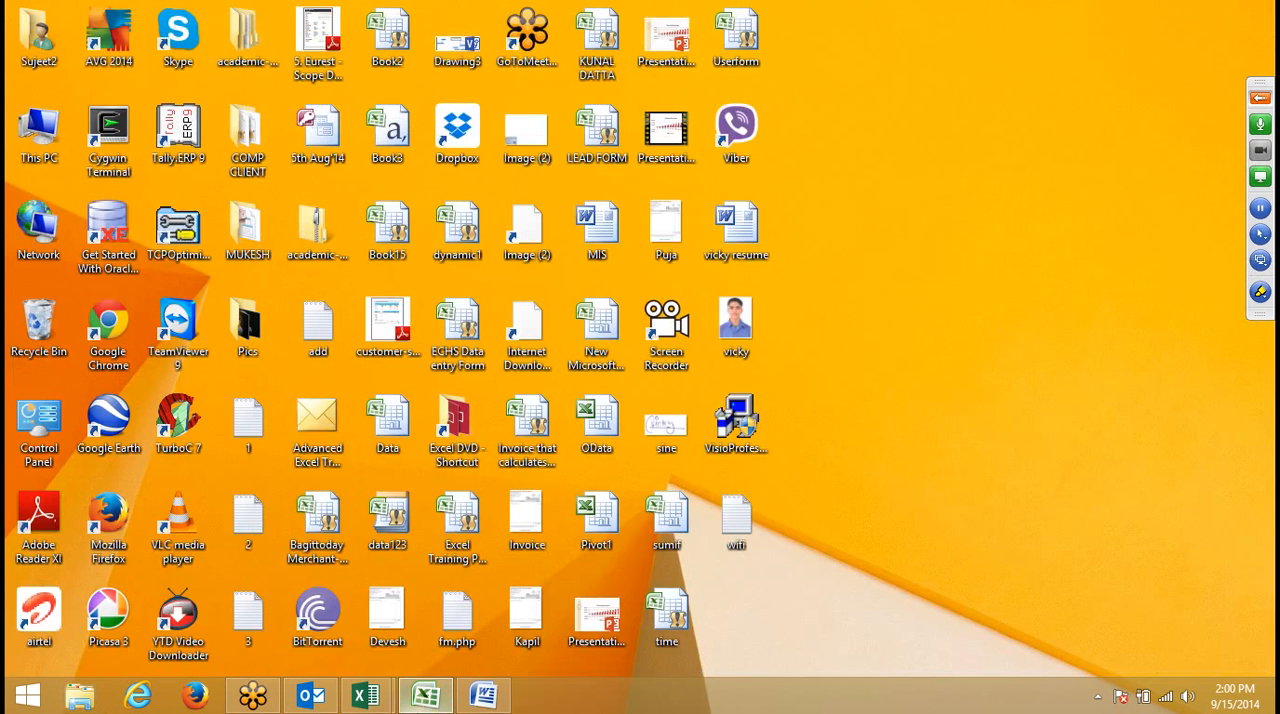
- Switch to Excel and enter the headers Date, Name, For and Path in A1:D1 of a new blank workbook
click(414, 707)
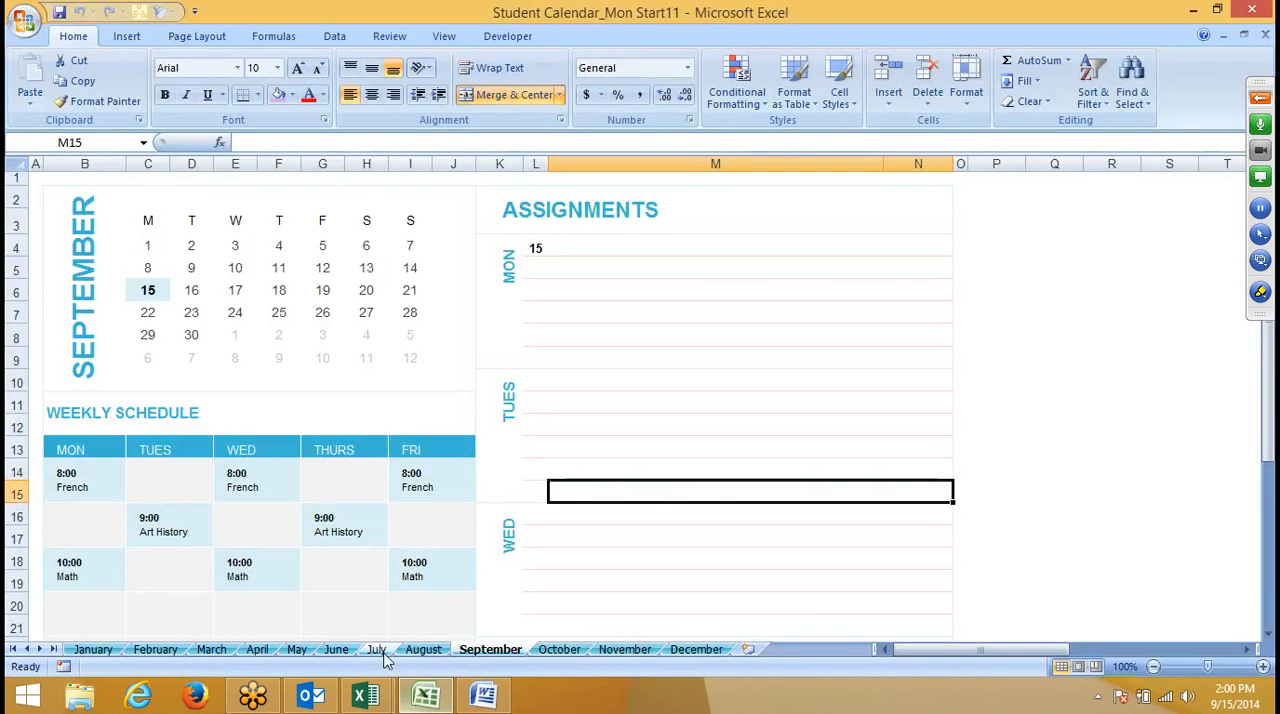
key(ctrl+n)
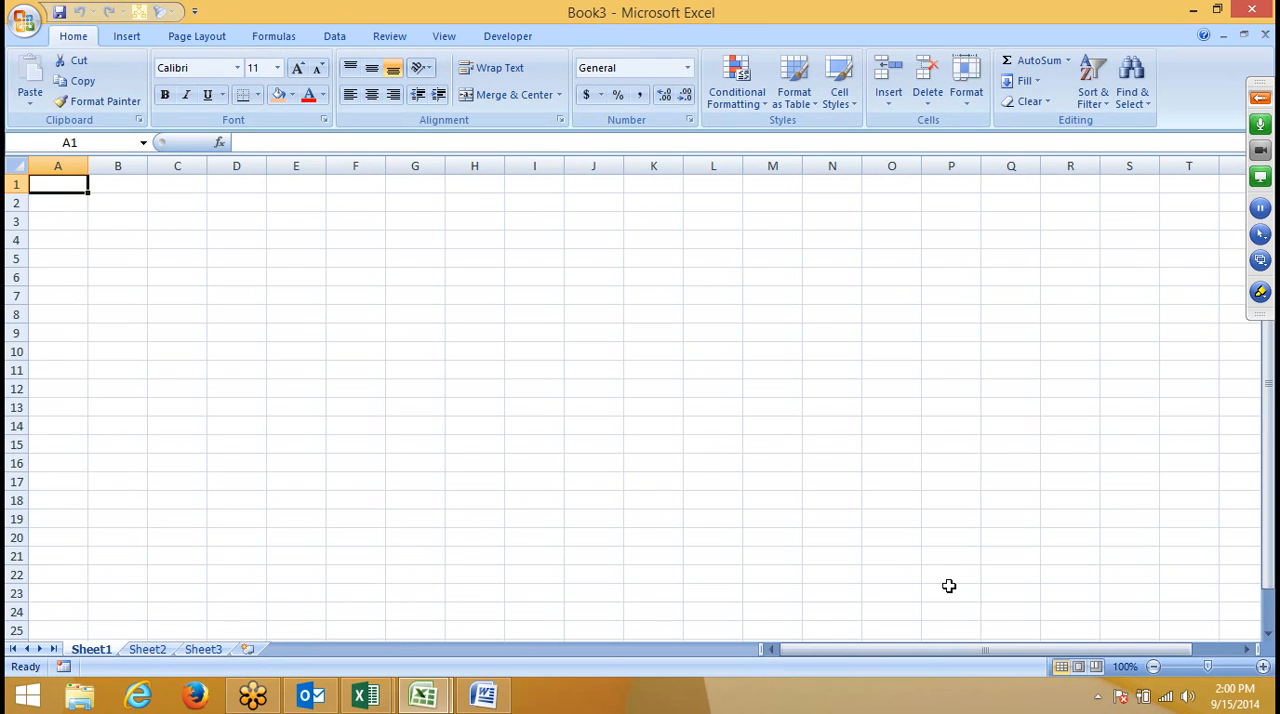
text(Date)
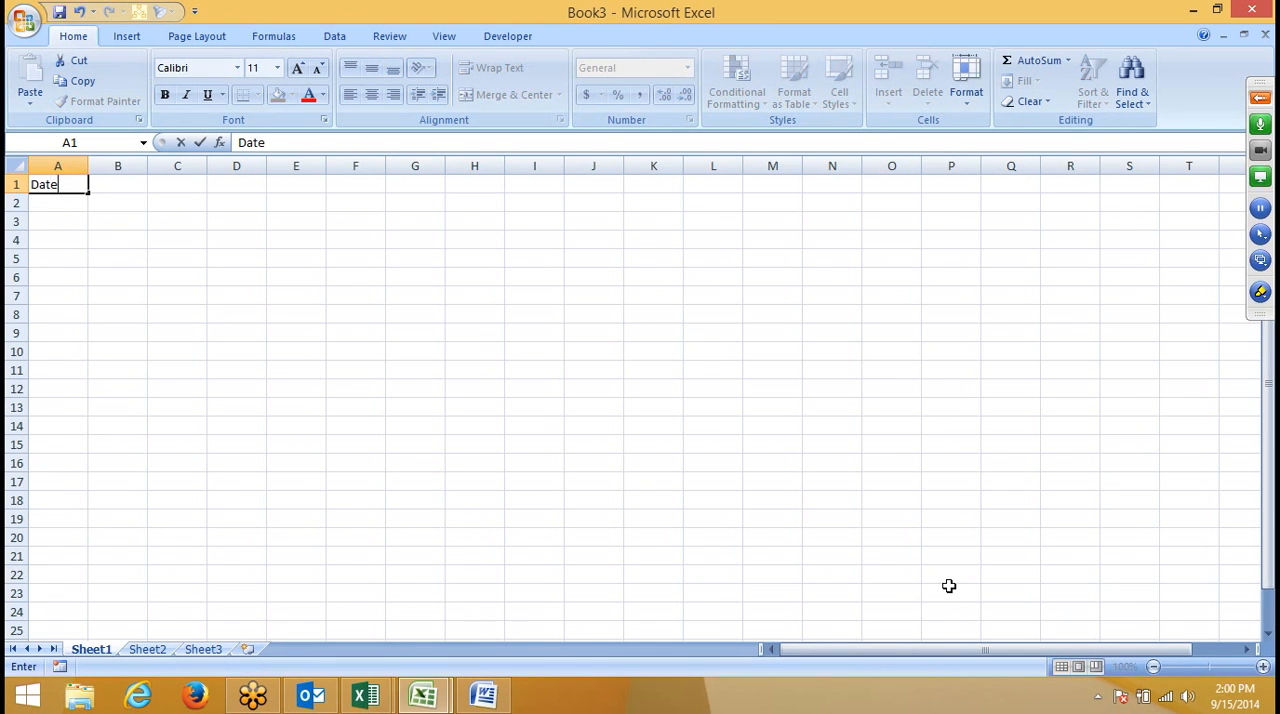
key(Tab)
text(Name)
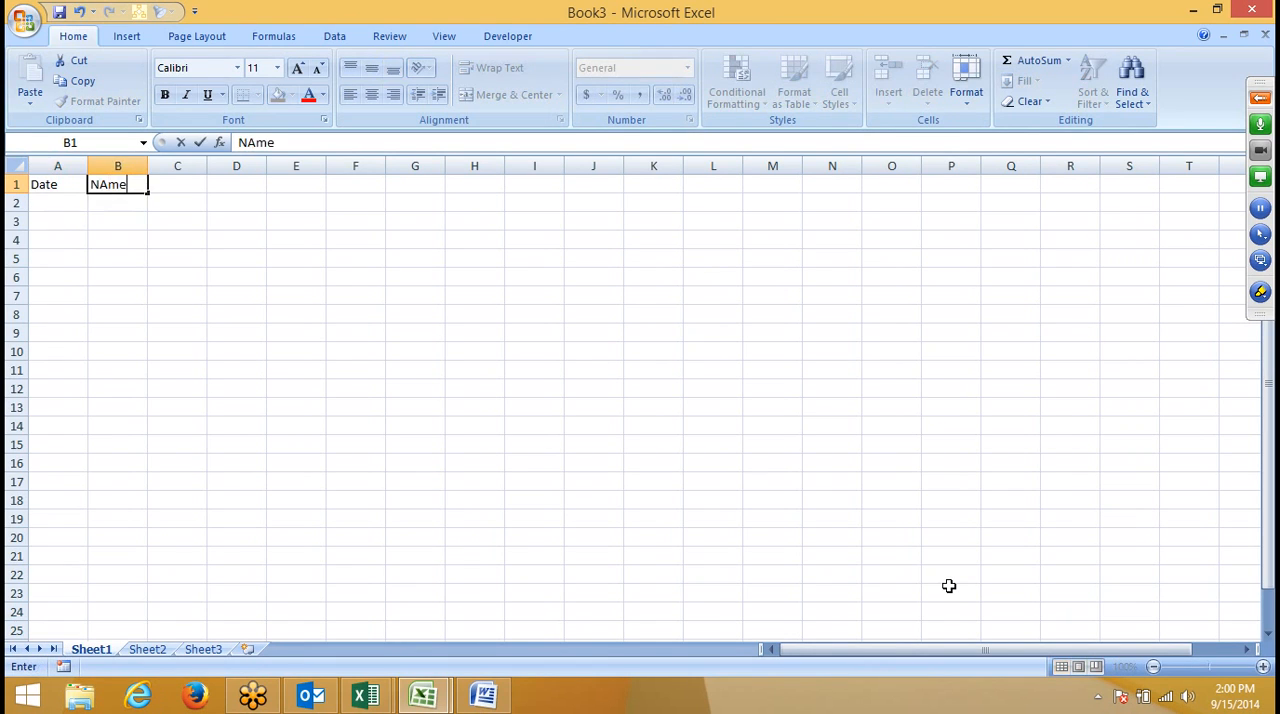
key(Tab)
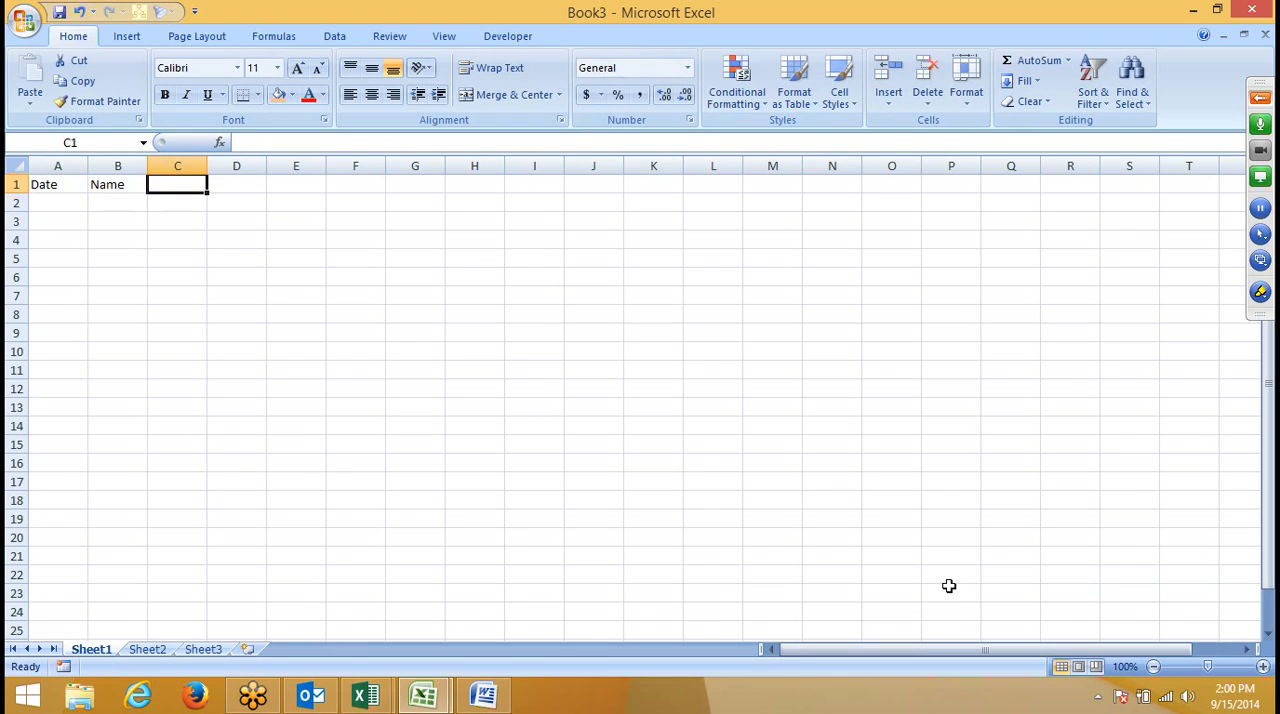
text(For)
key(Tab)
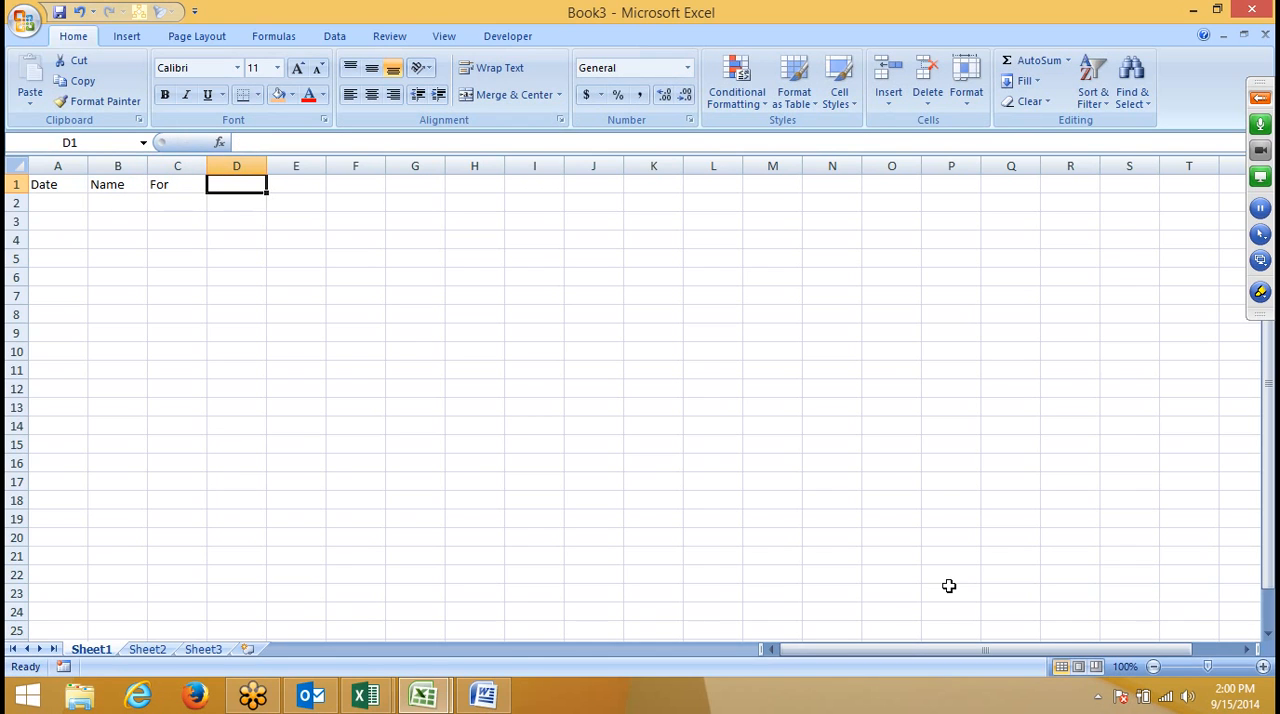
text(Patc)
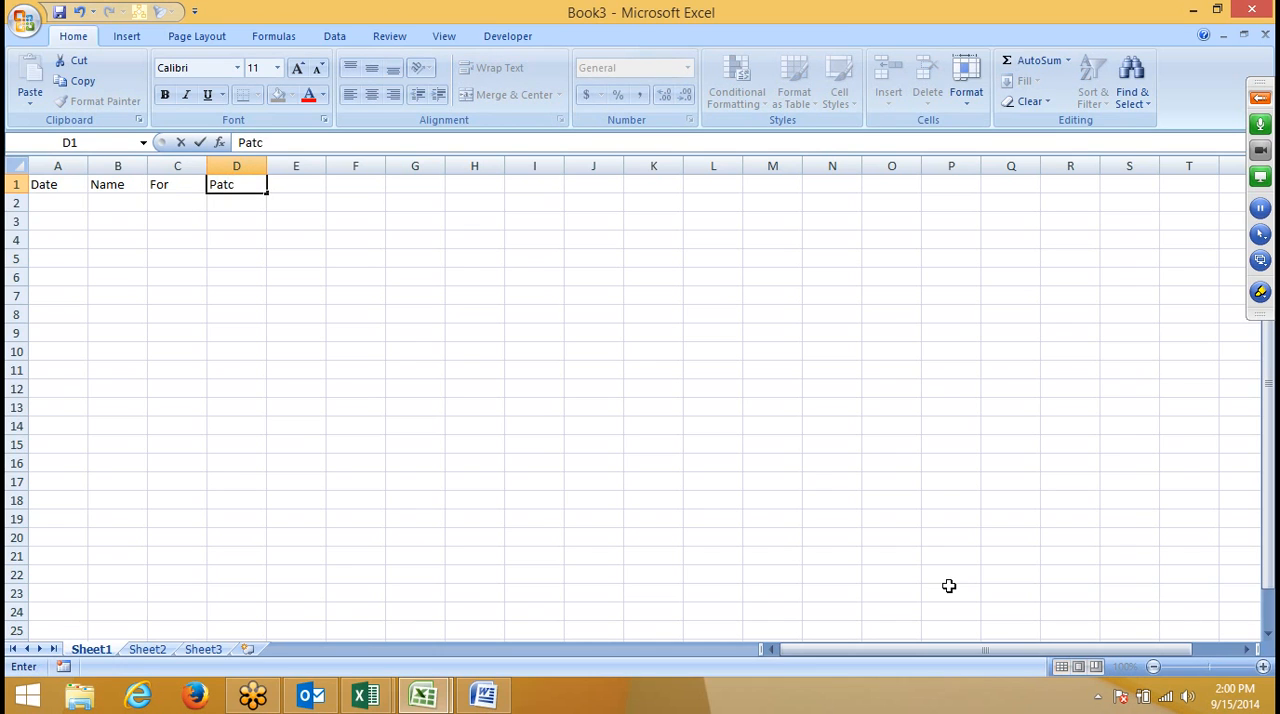
key(BackSpace)
text(h)
key(Return)
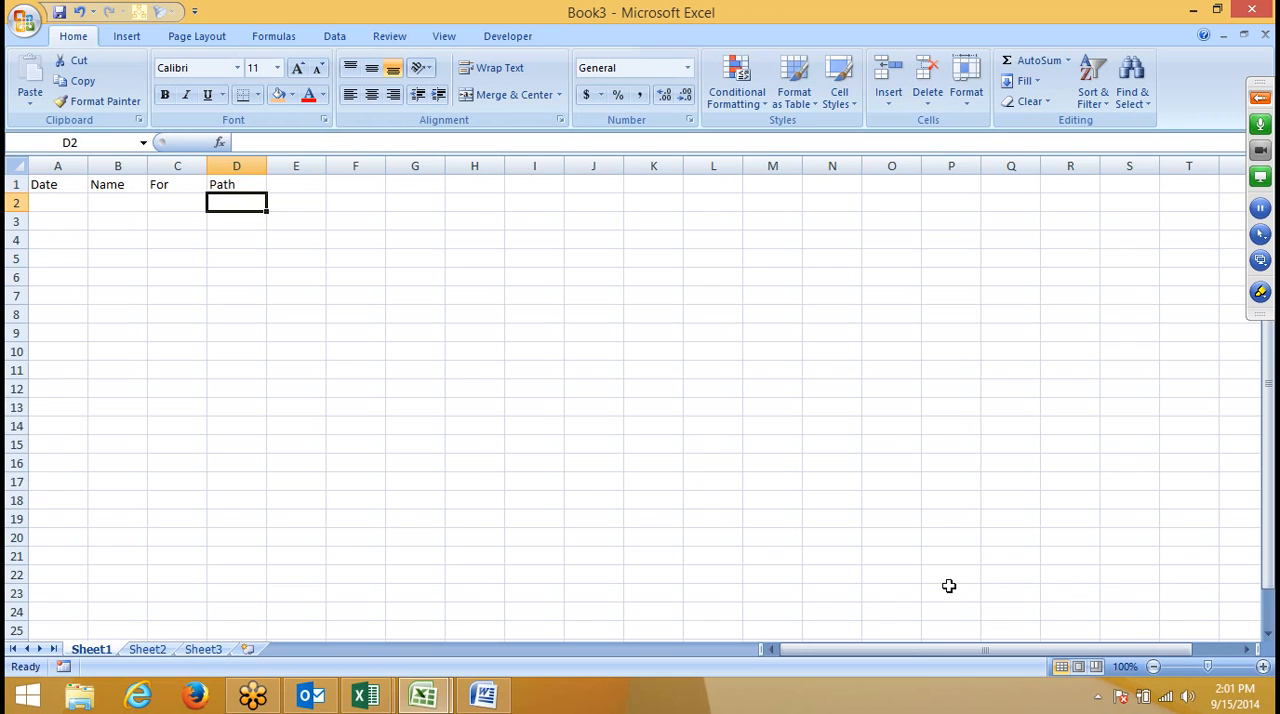
- Show the GoToMeeting control panel beside the workbook
click(1258, 100)
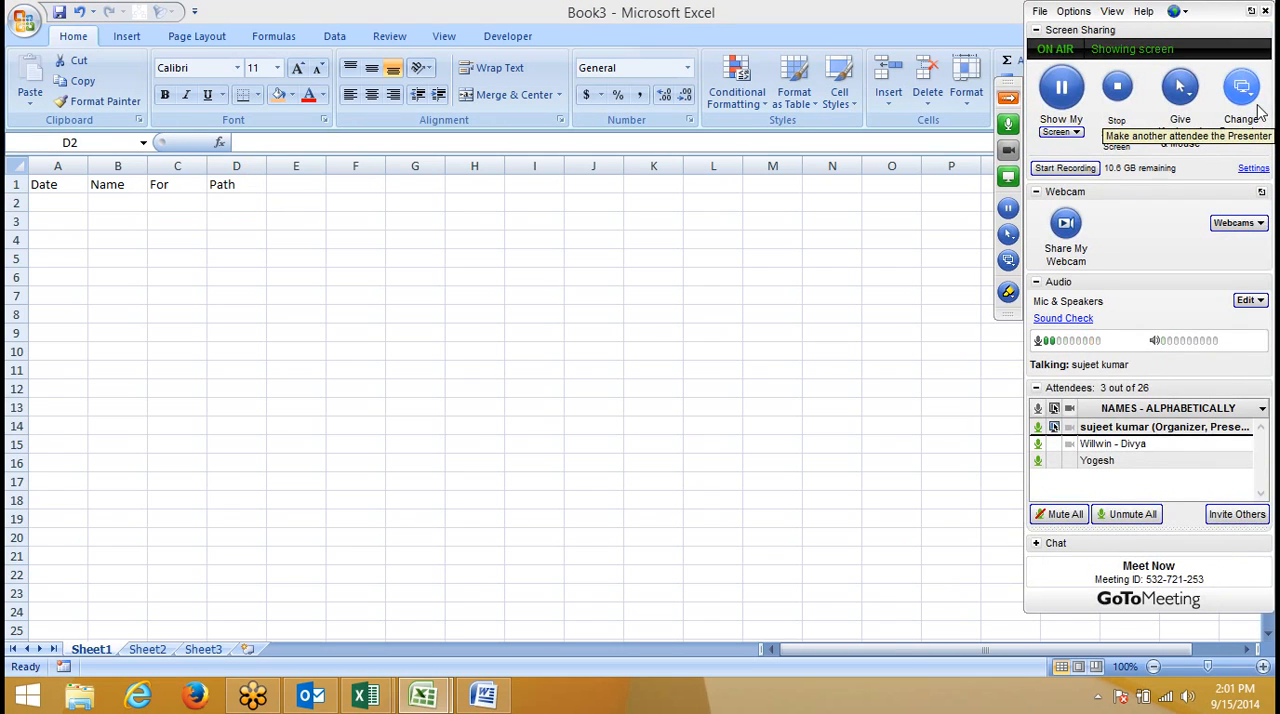